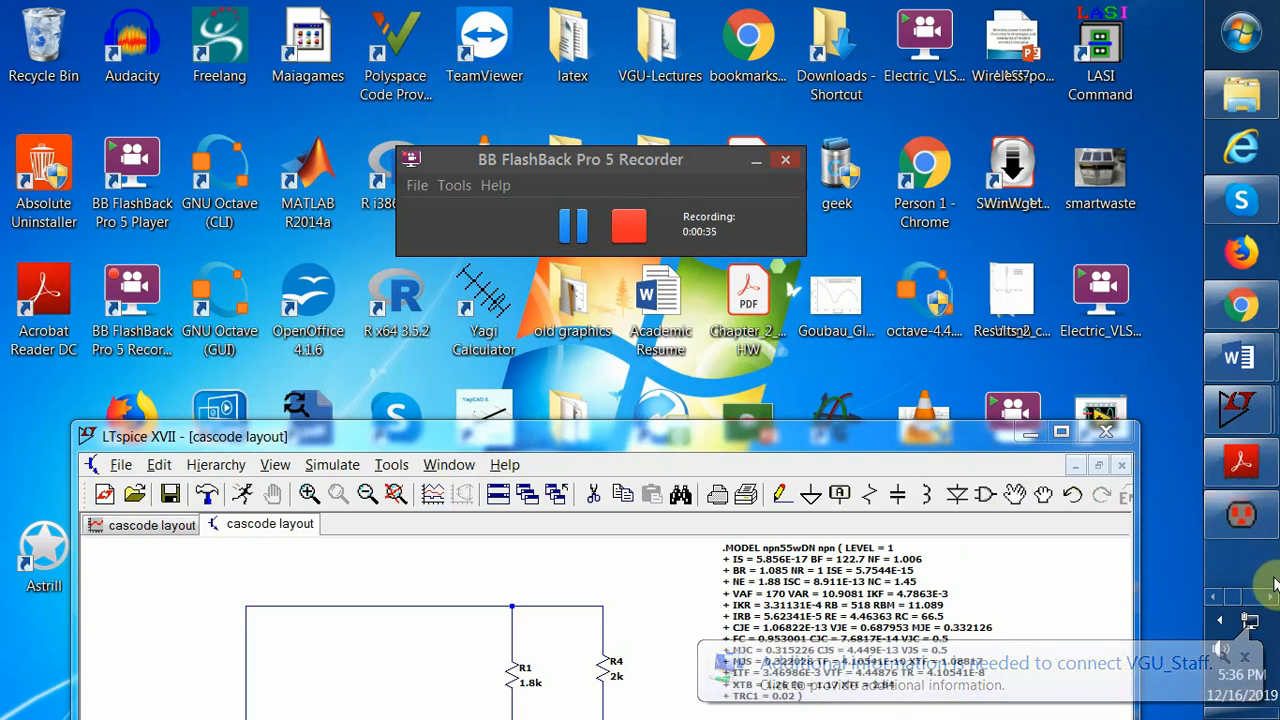
Switch to Electric and inspect the CE_amp cell's schematic and layout views
click(1256, 537)
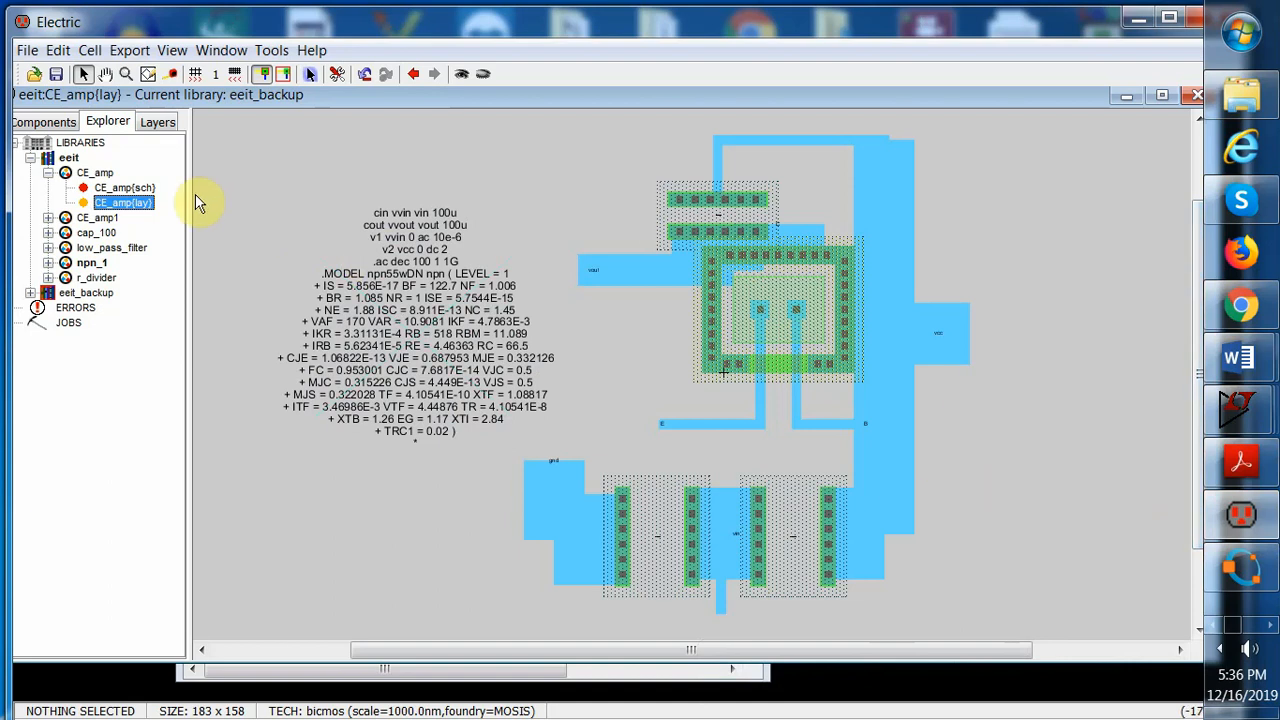
double_click(158, 189)
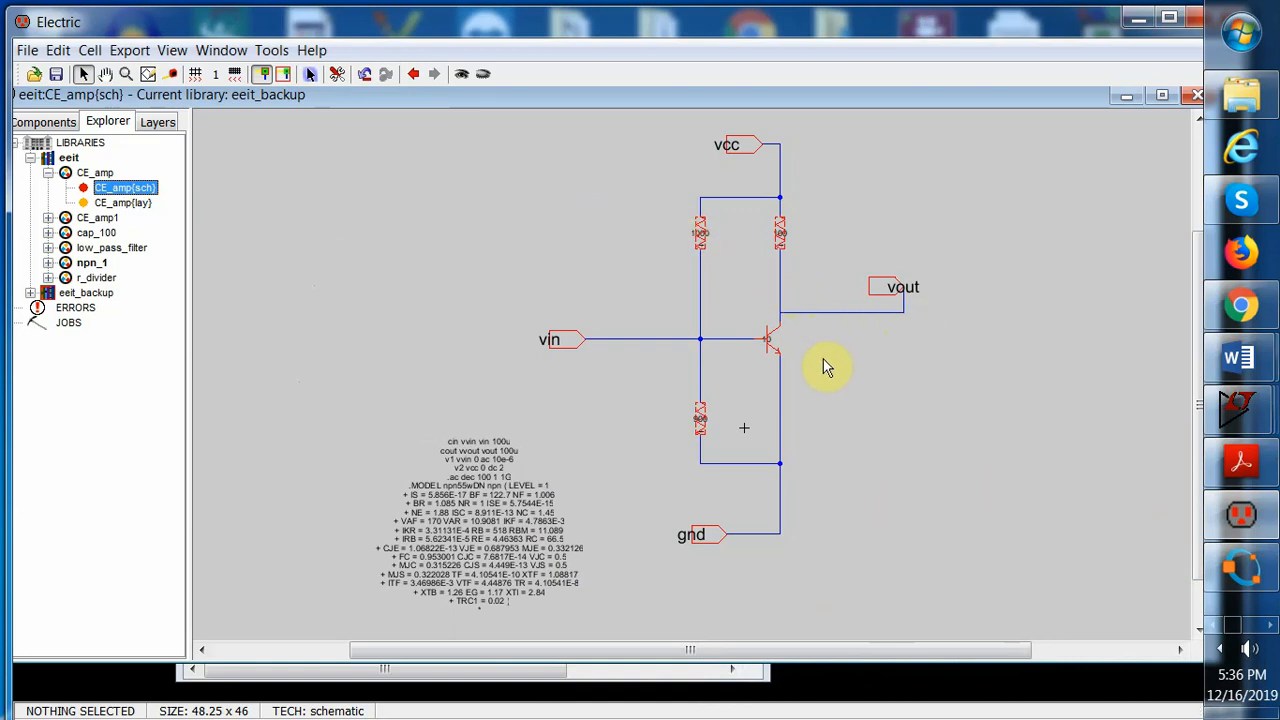
double_click(150, 204)
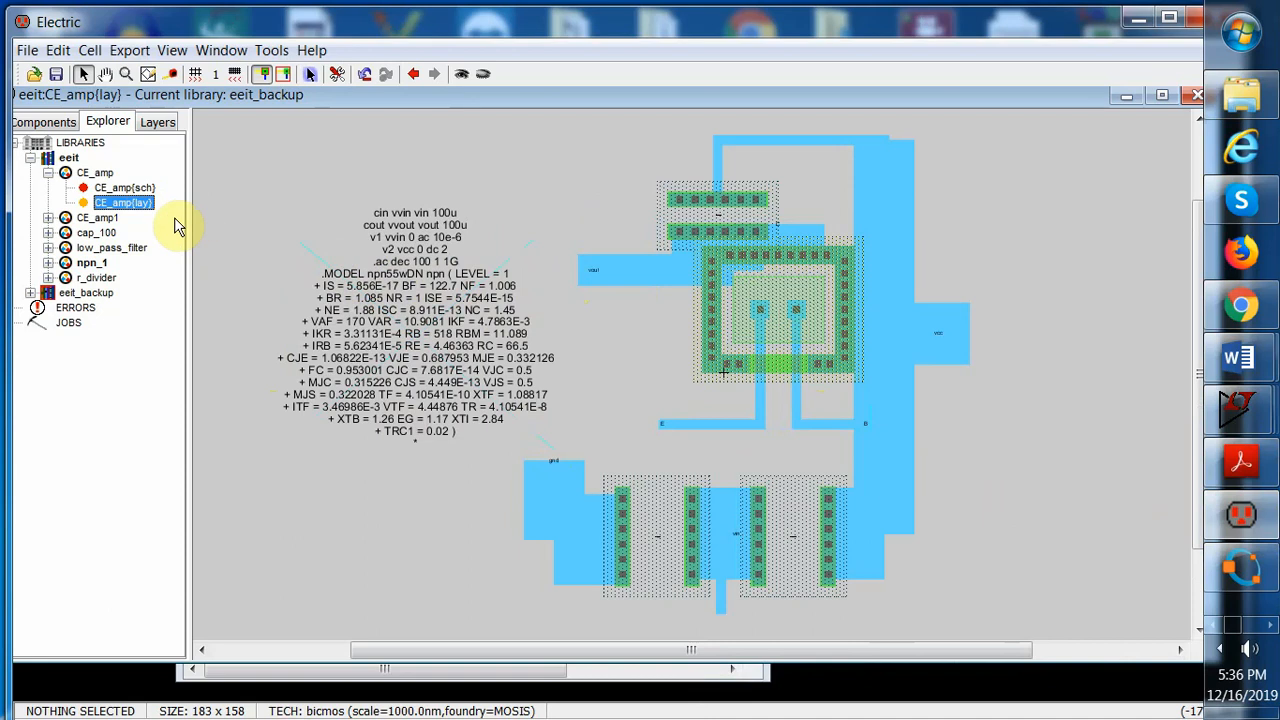
double_click(124, 188)
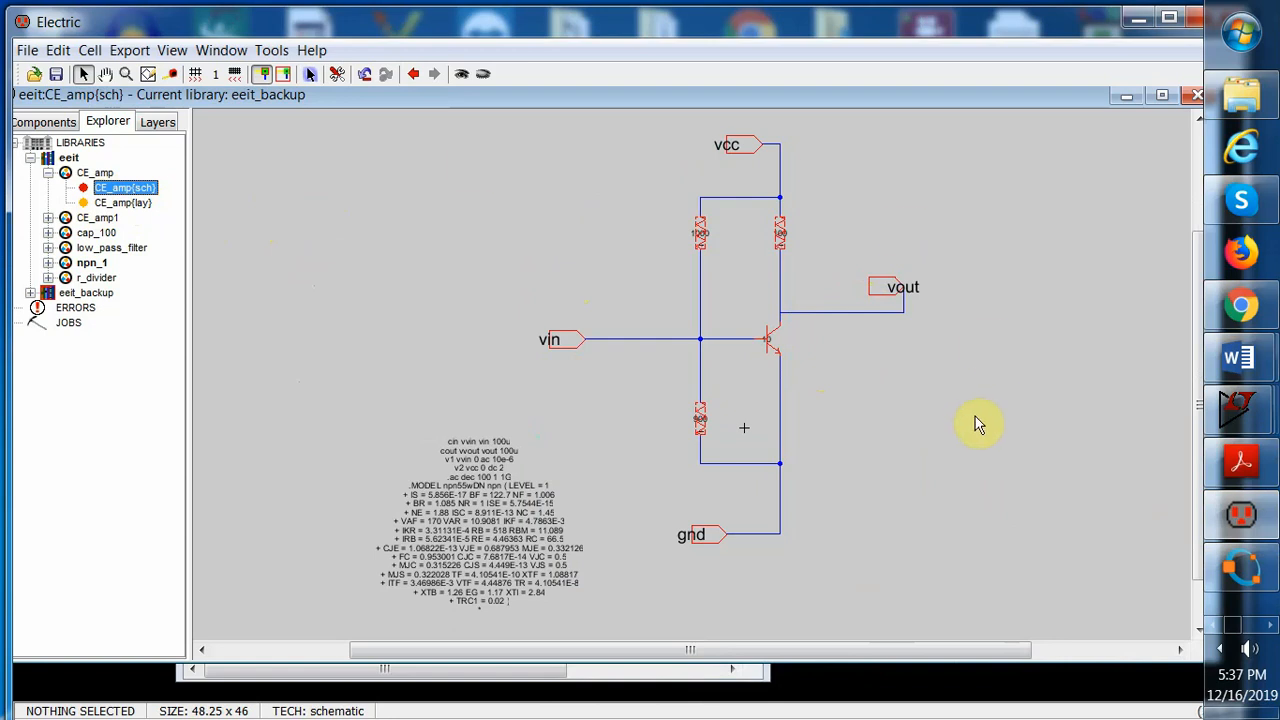
Switch to the LTspice cascode layout schematic and maximize its window
mouse_move(1225, 410)
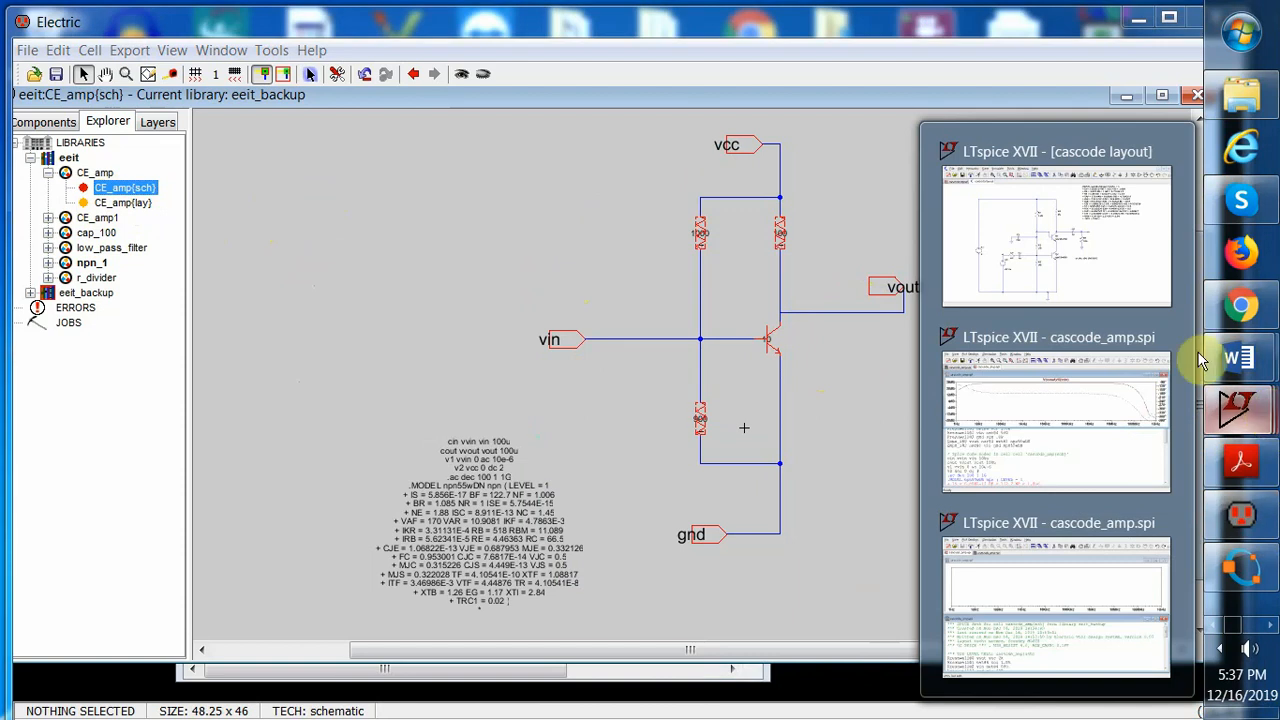
click(1160, 288)
drag(905, 440, 951, 40)
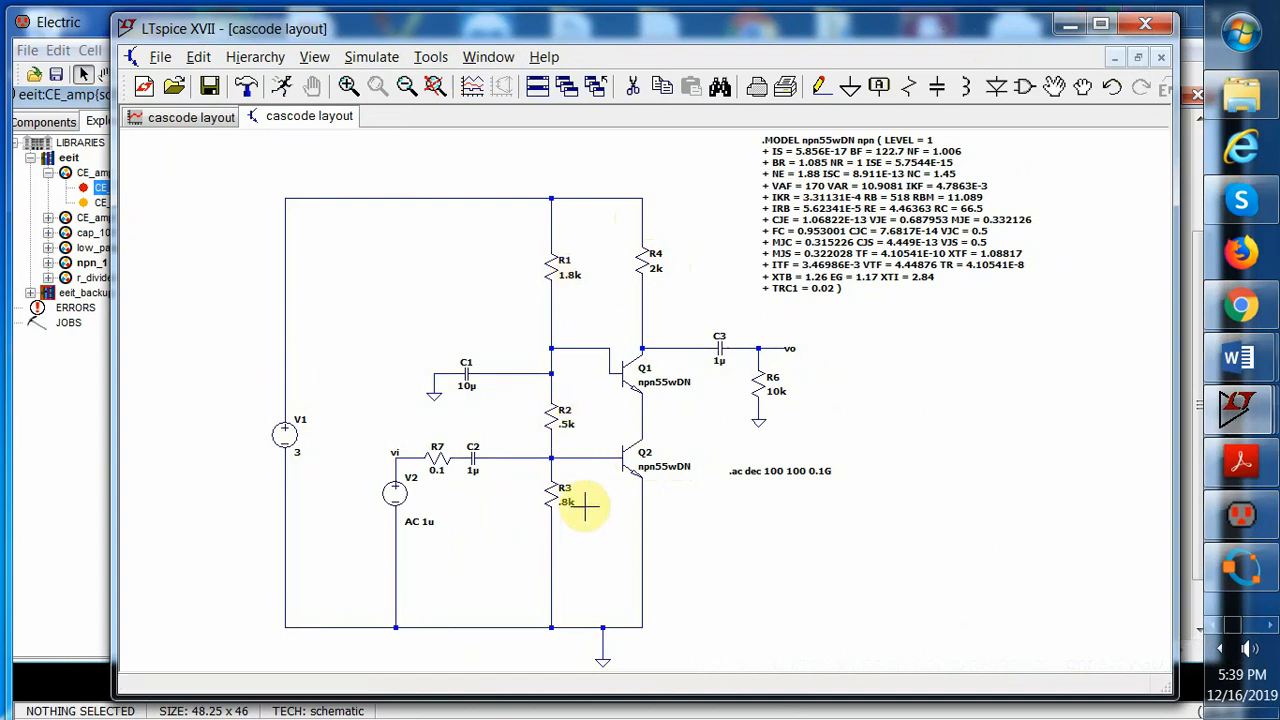
click(1101, 24)
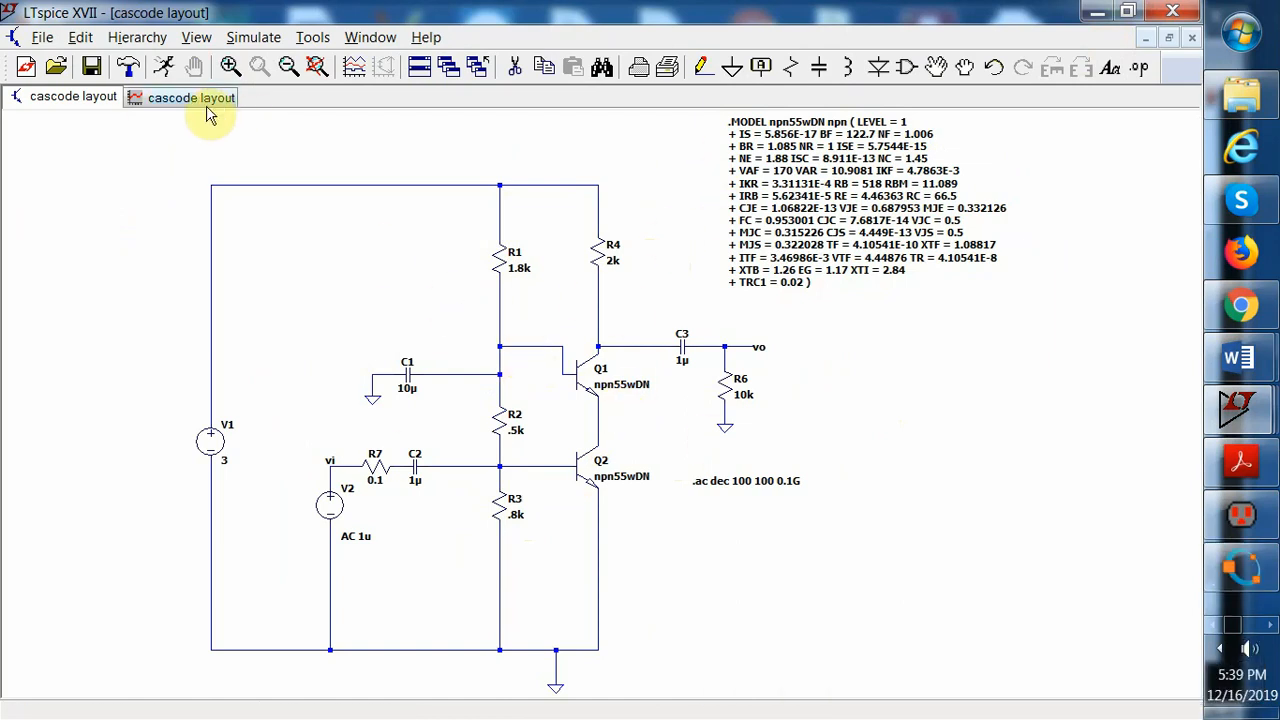
Run the cascode amplifier simulation, enlarge the V(vo)/V(vi) frequency-response plot, return to the schematic and minimize LTspice
click(164, 66)
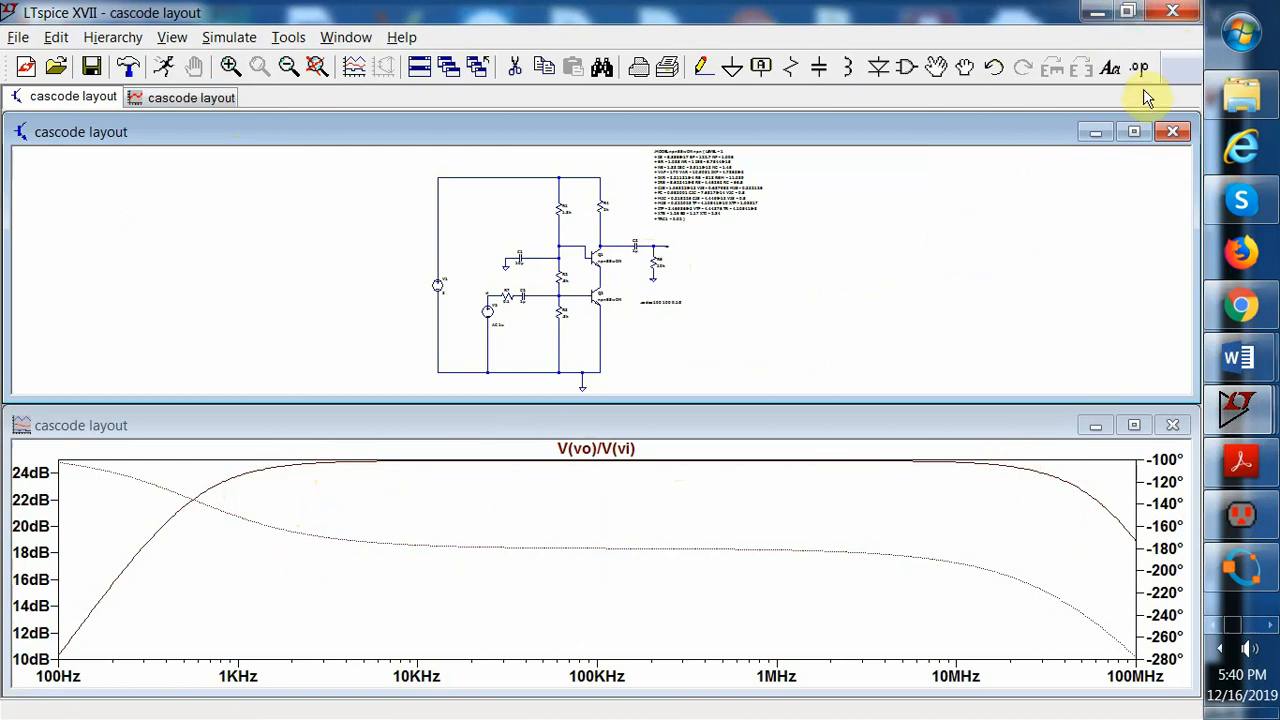
click(1134, 427)
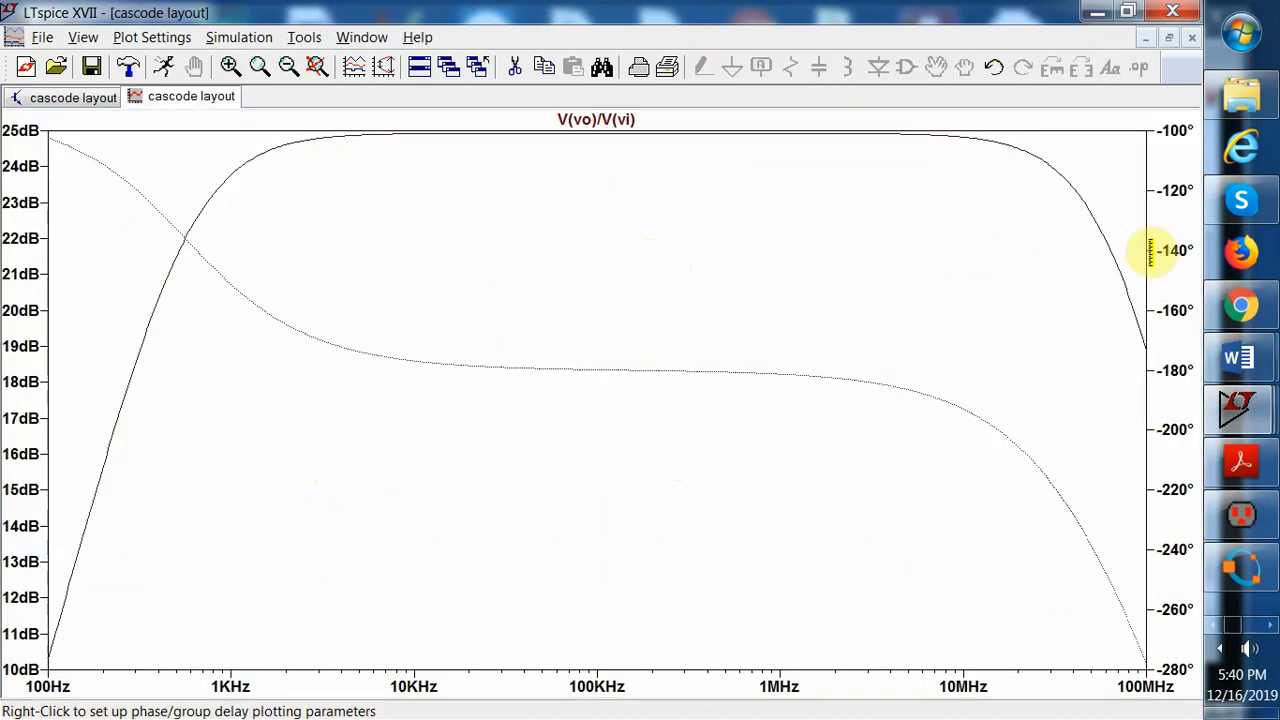
click(88, 100)
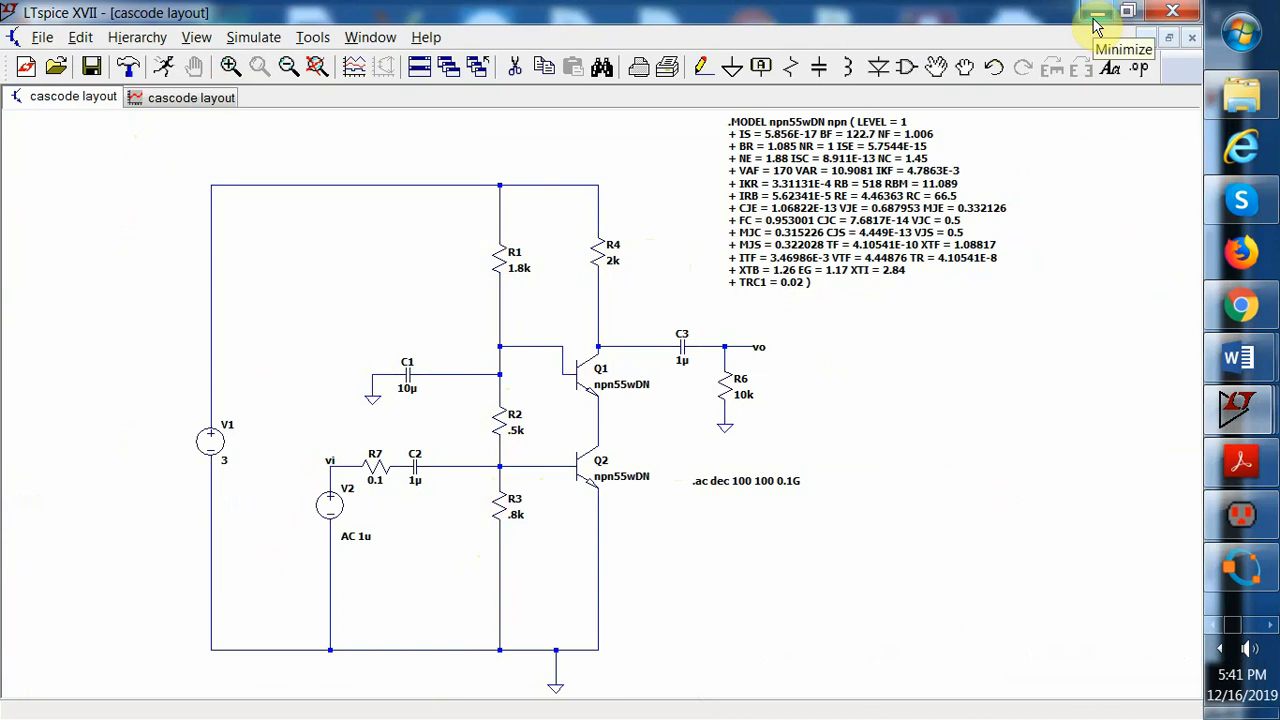
click(1096, 14)
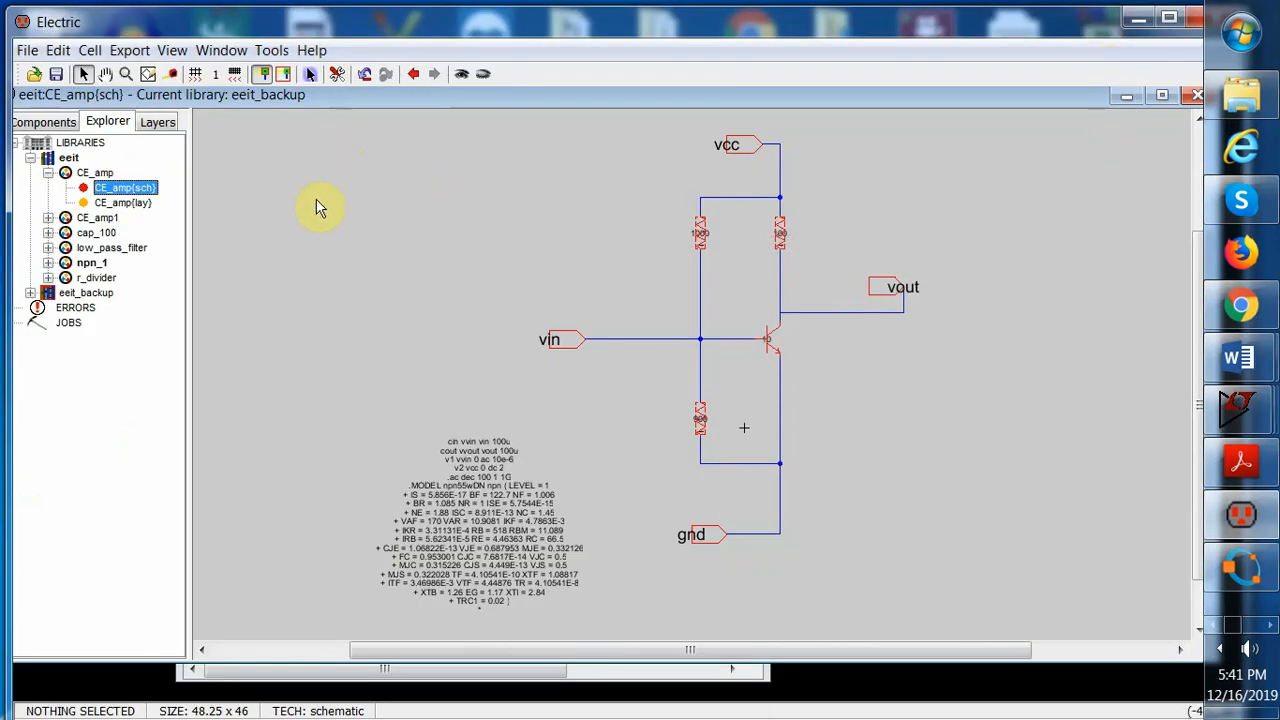
Create a new schematic cell named cascode_amp in the eeit library
click(49, 174)
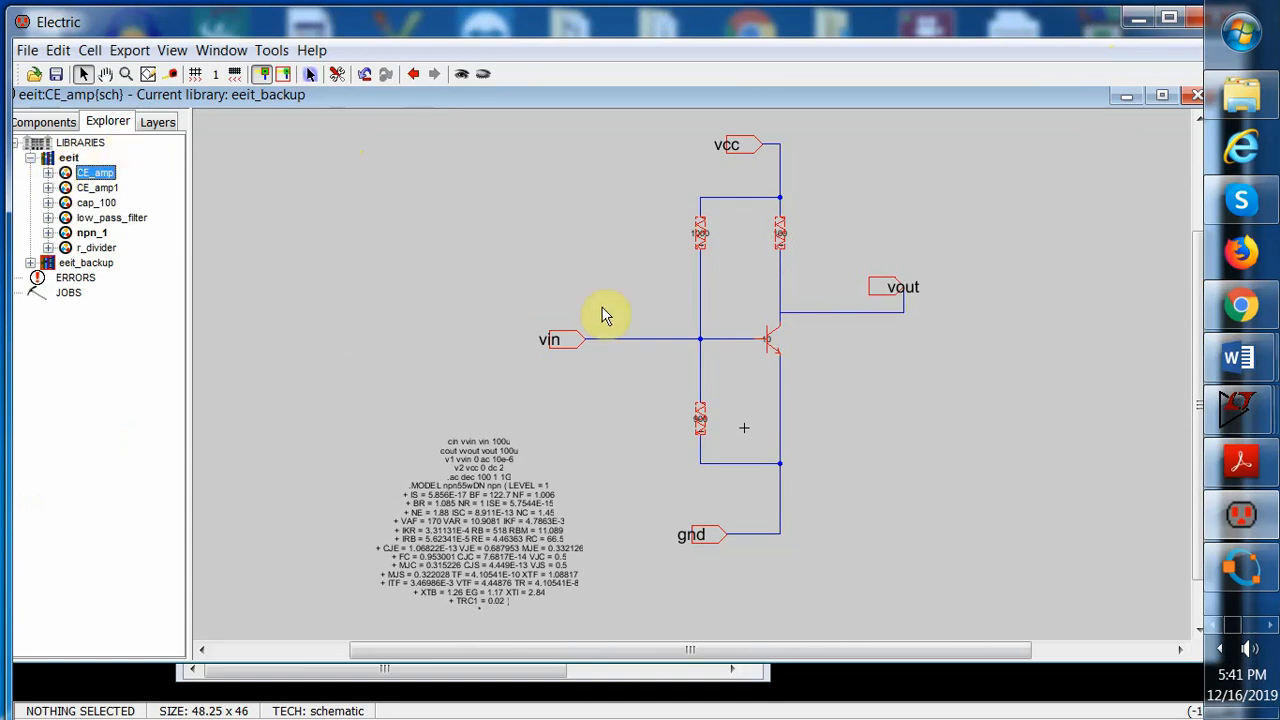
click(69, 159)
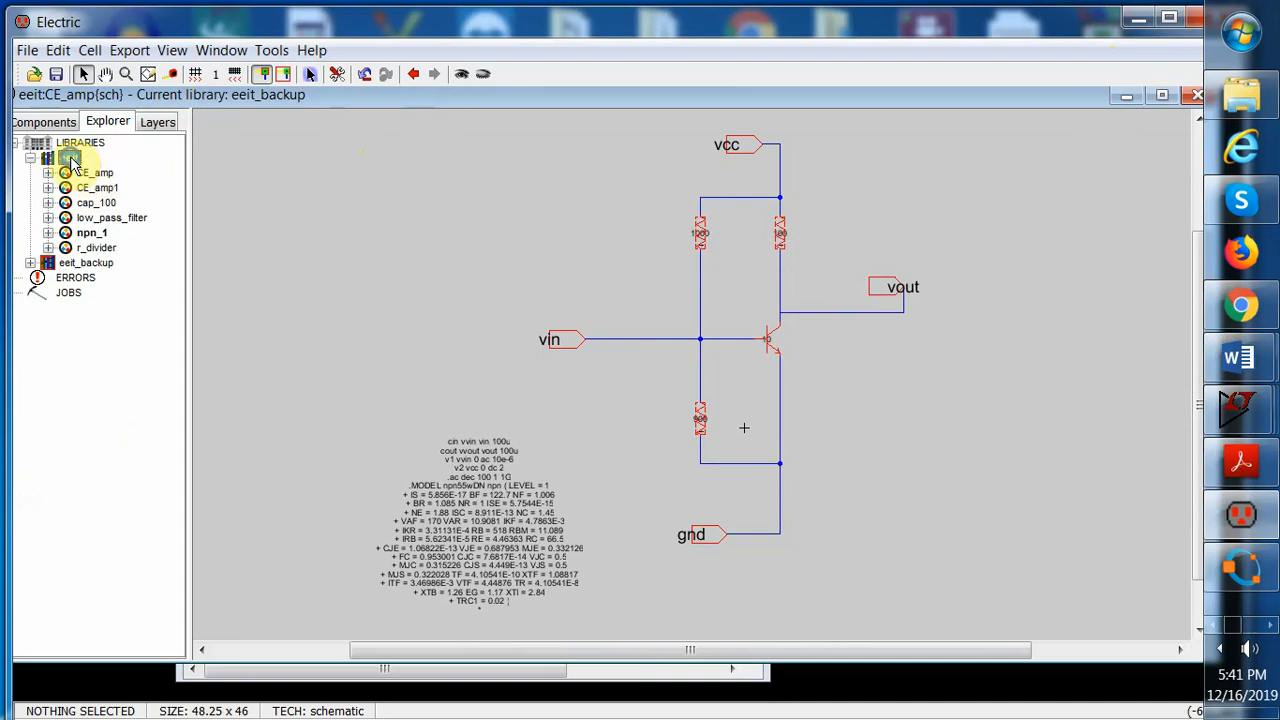
right_click(69, 162)
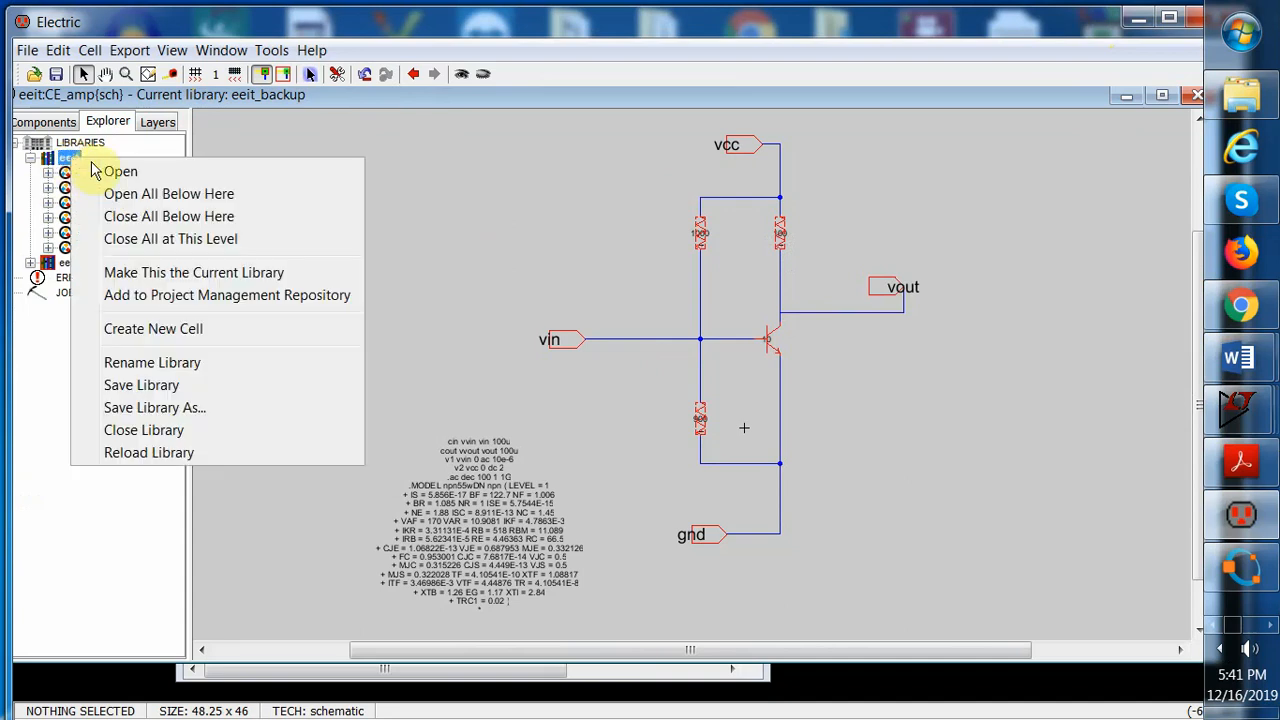
click(170, 331)
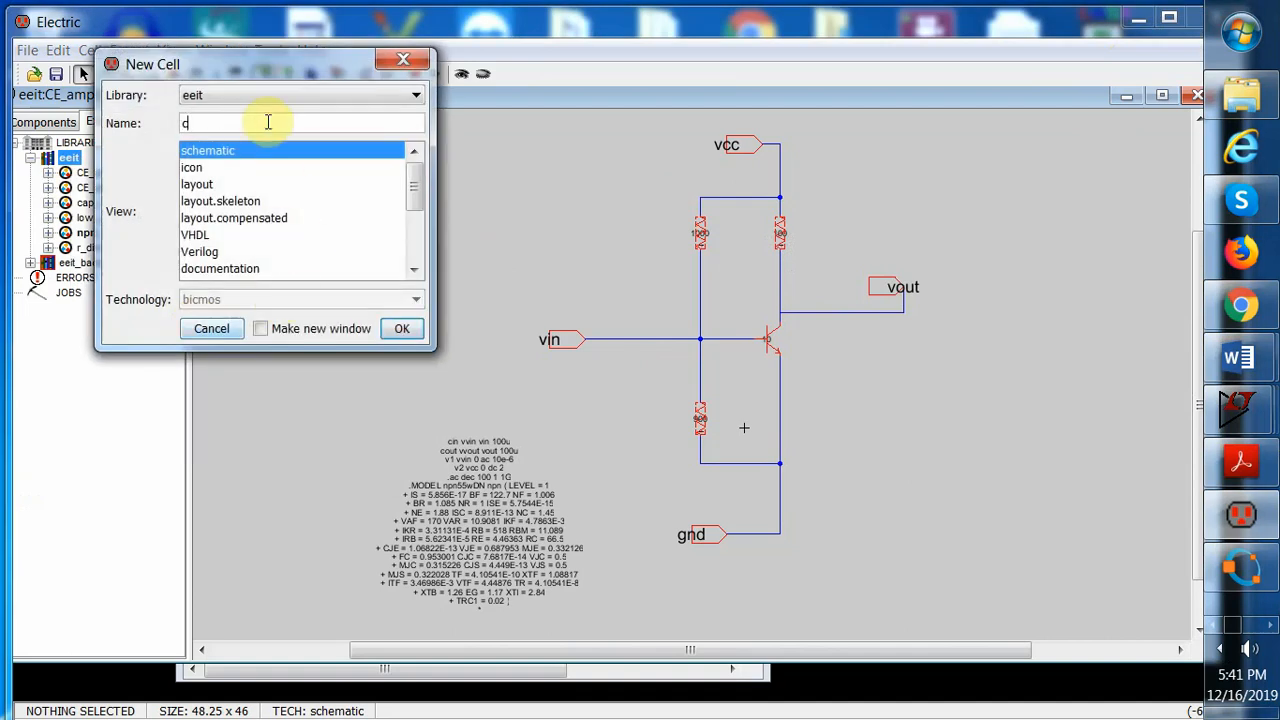
text(cascode_amp)
click(400, 330)
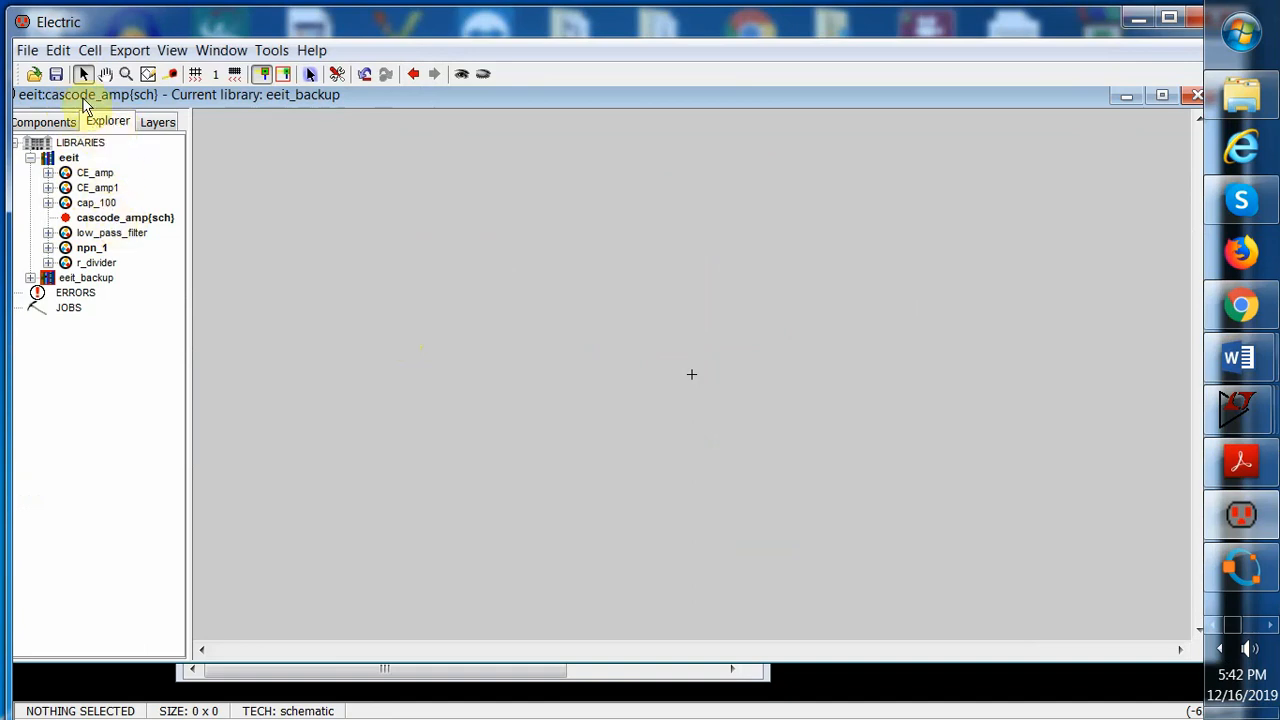
Create a new layout cell named cascode_amp in the eeit library
right_click(72, 158)
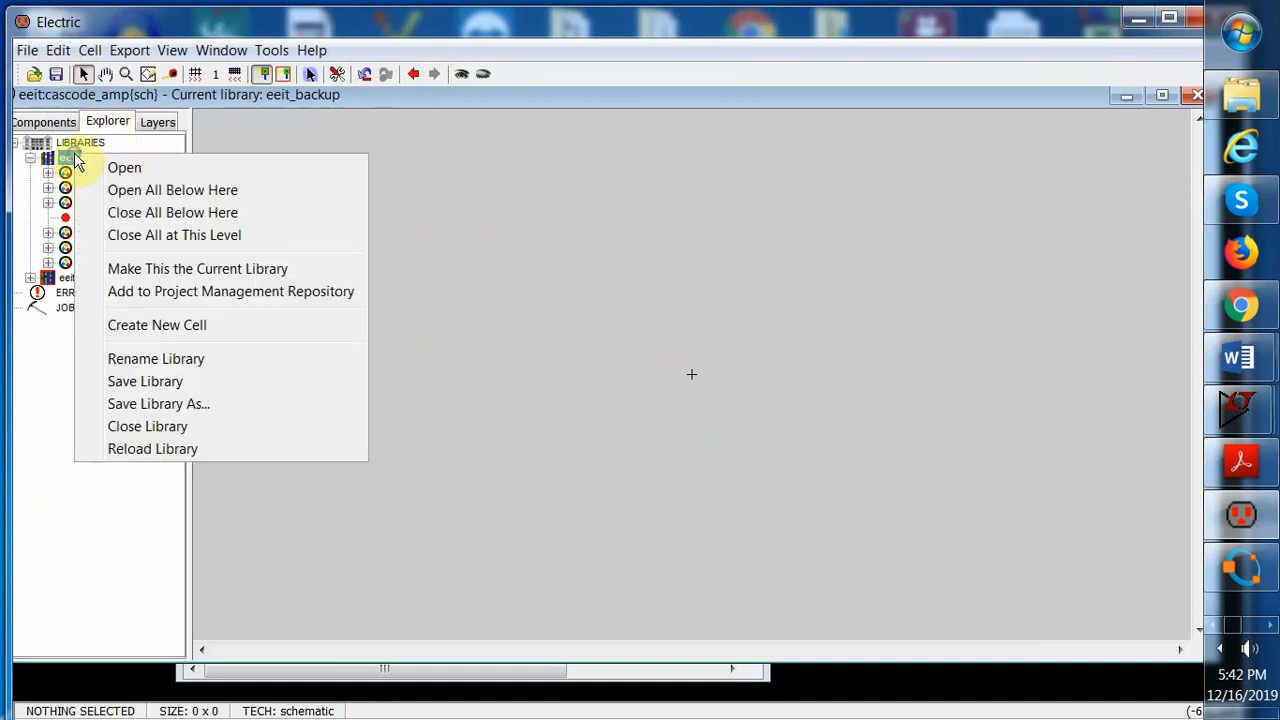
click(180, 327)
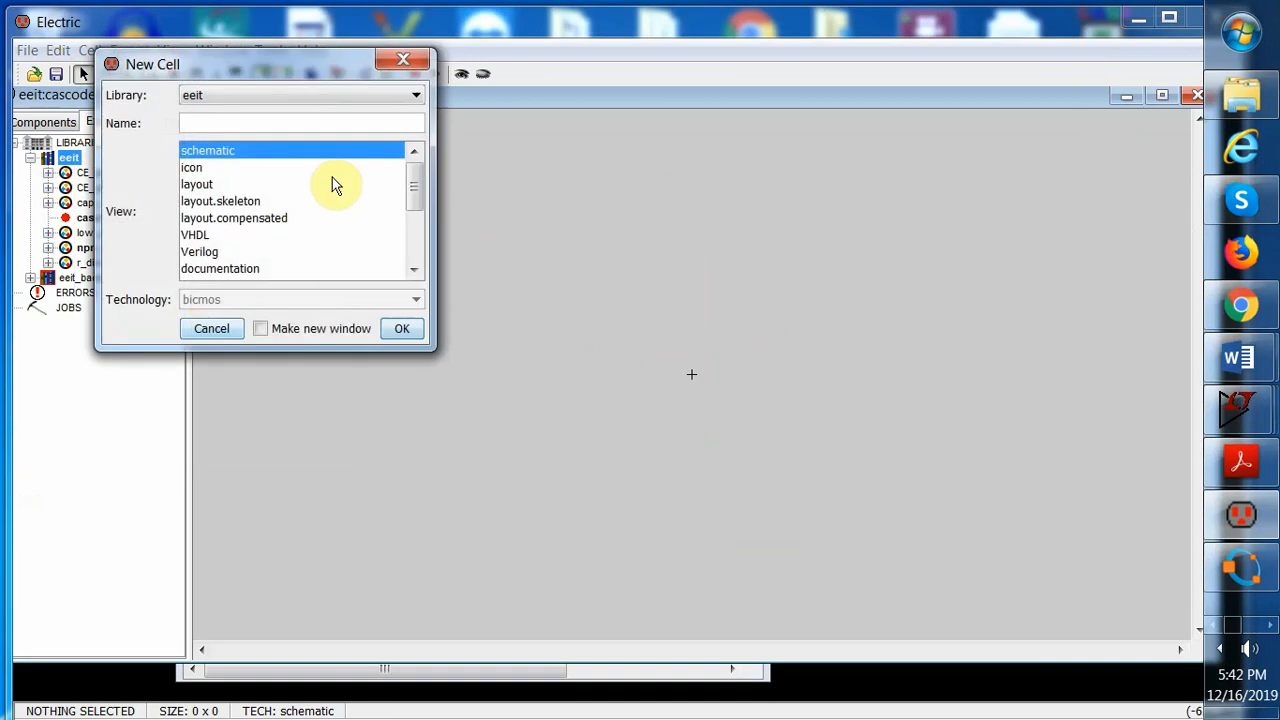
click(212, 184)
click(224, 123)
text(c)
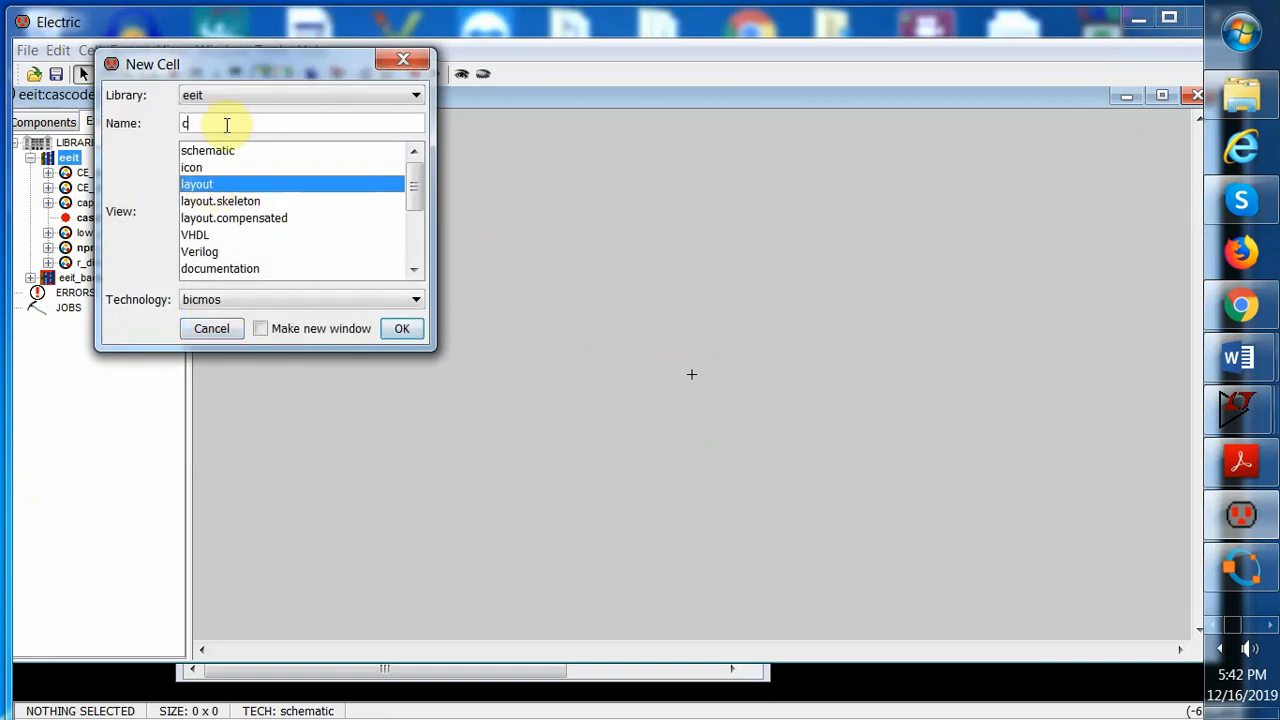
text(ascode_amp)
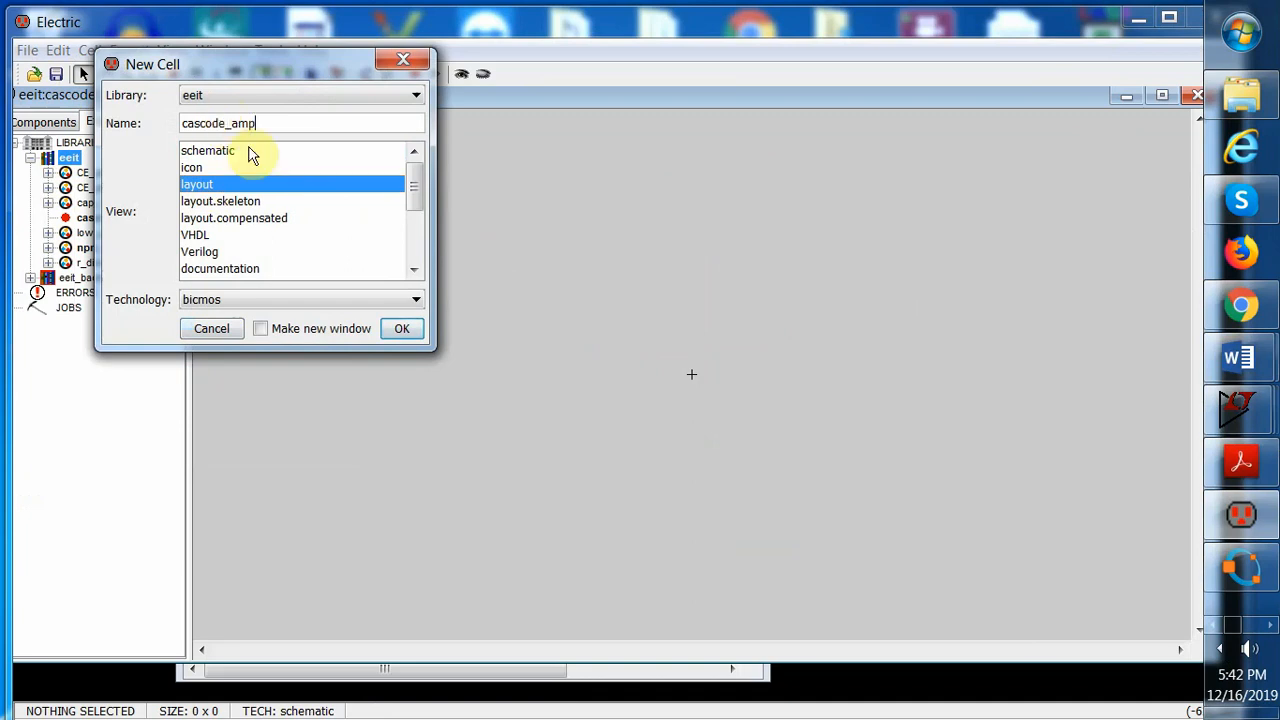
click(405, 330)
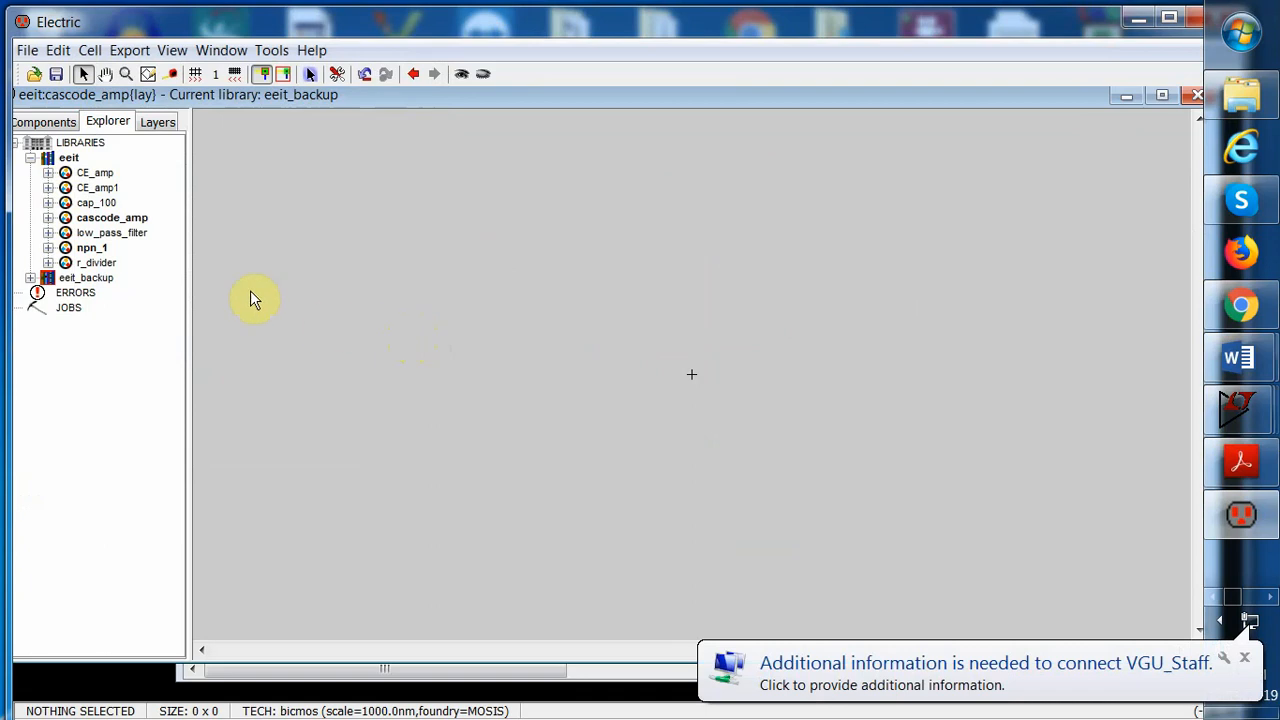
Open the cascode_amp schematic view from the library tree
click(49, 218)
double_click(170, 238)
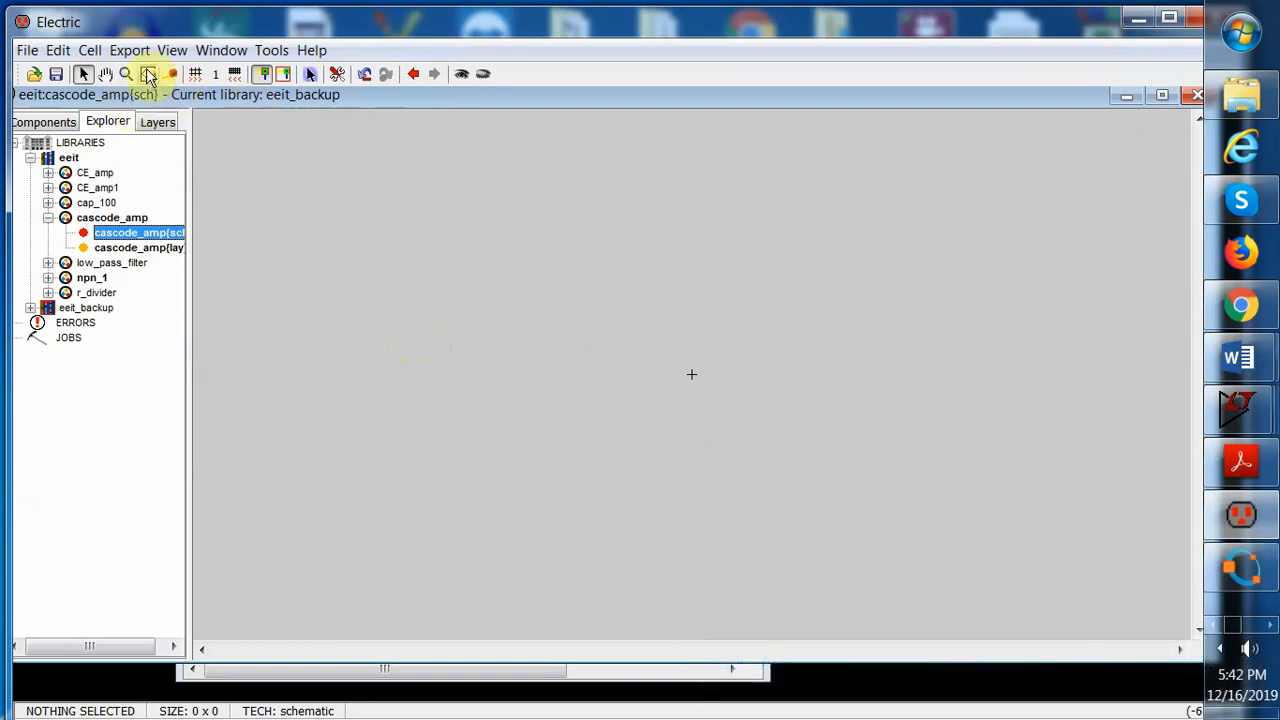
click(48, 278)
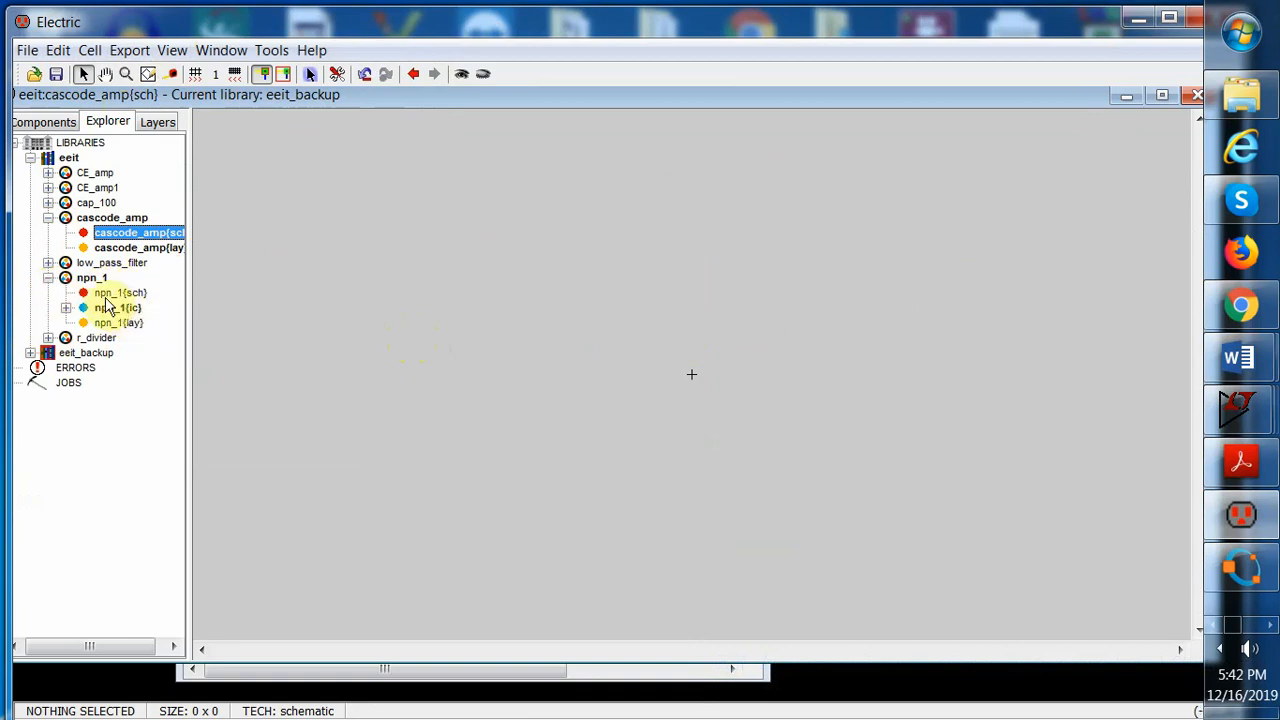
click(47, 279)
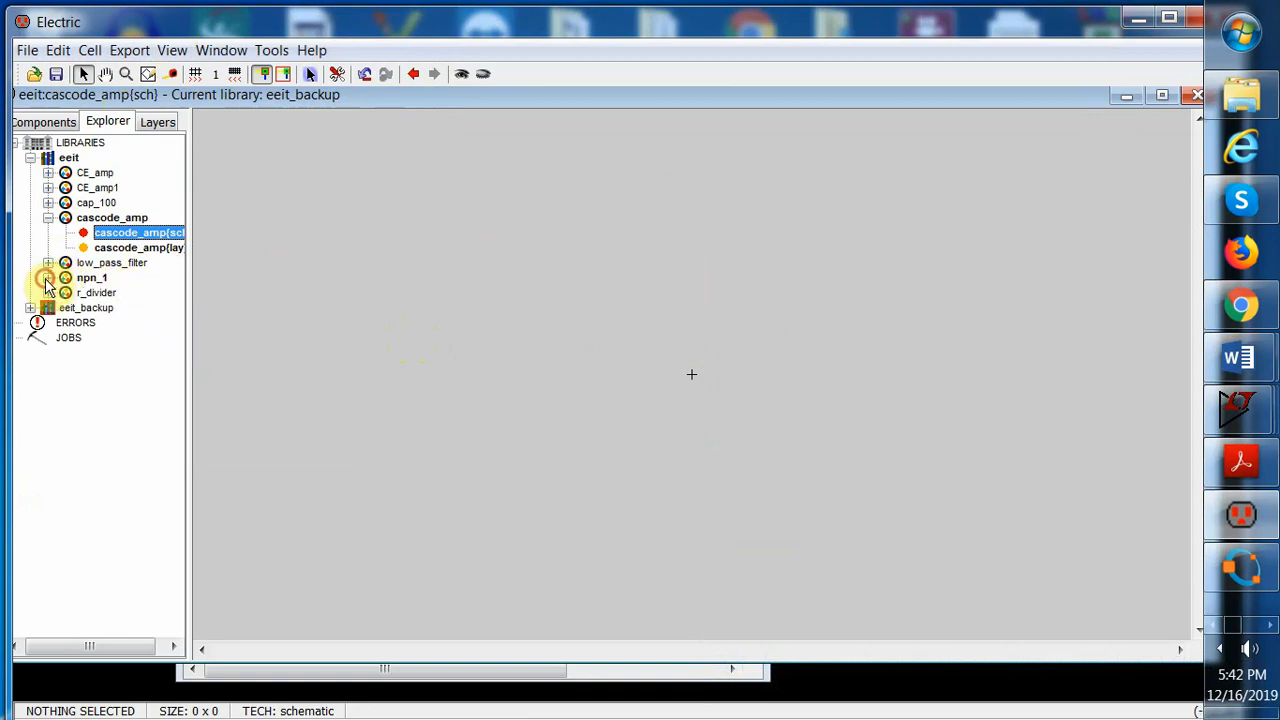
Place an npn_1 transistor icon instance in the cascode_amp schematic
click(43, 122)
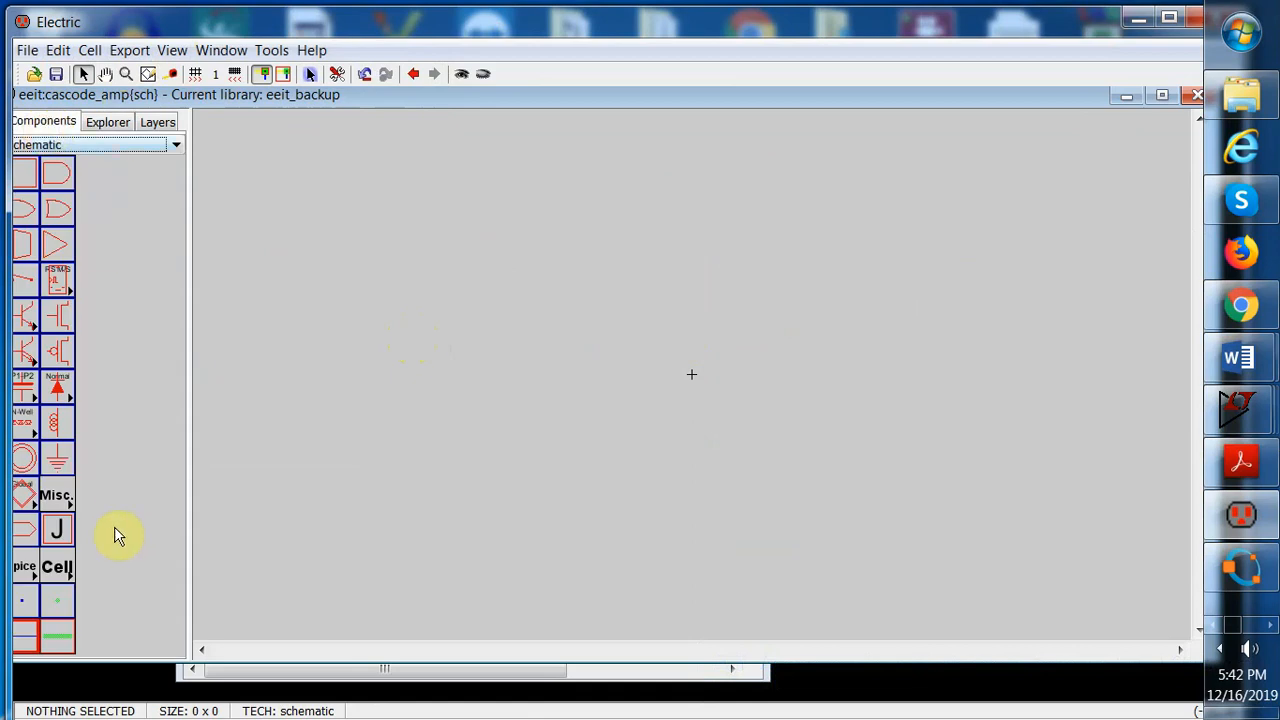
click(68, 574)
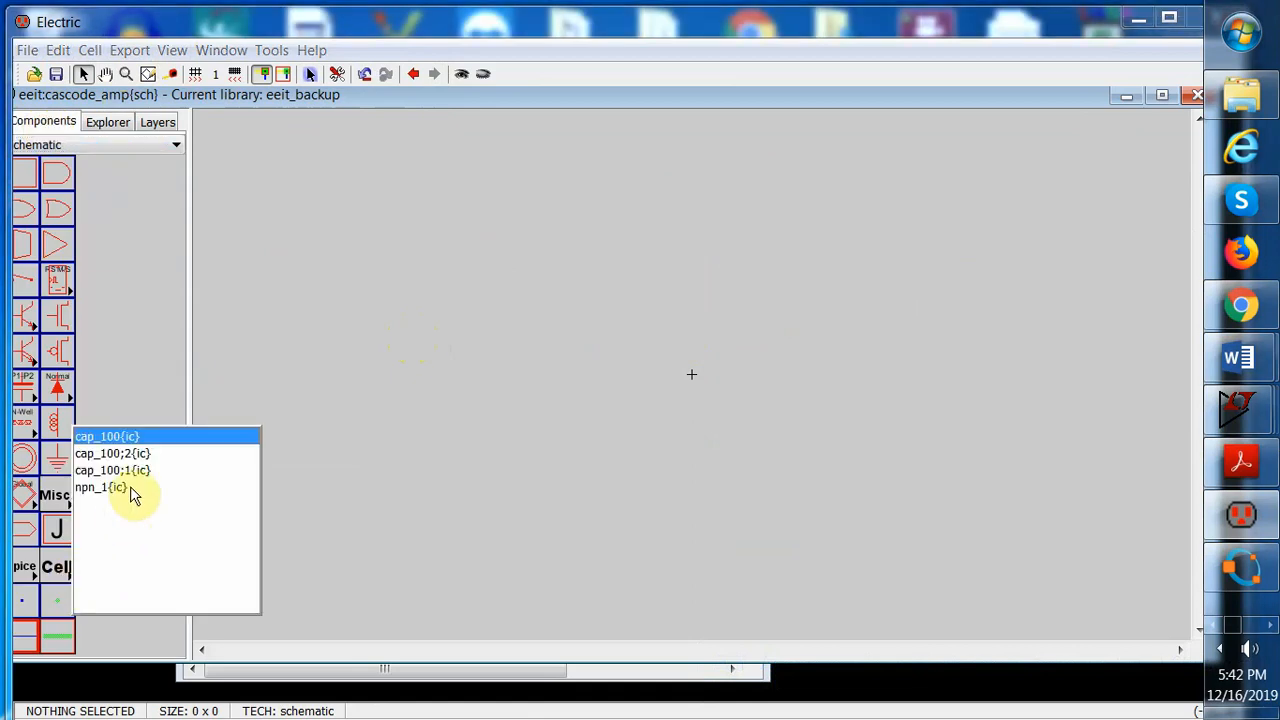
click(114, 488)
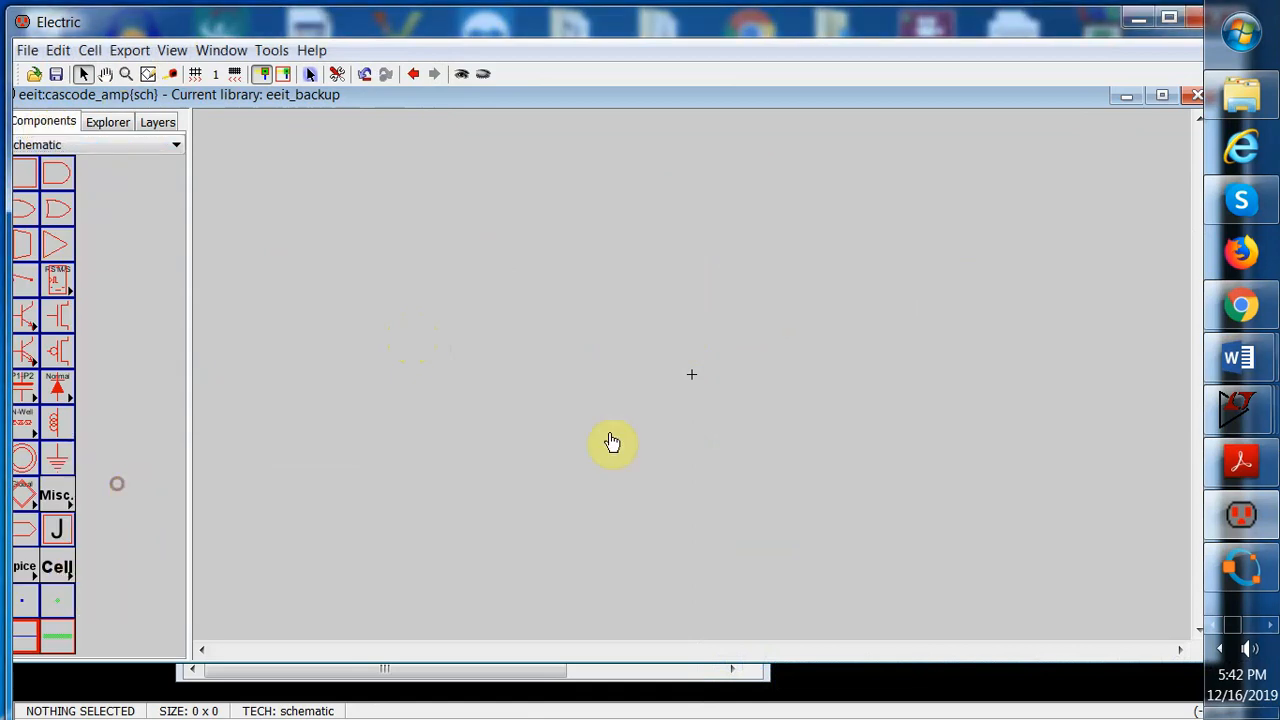
click(663, 275)
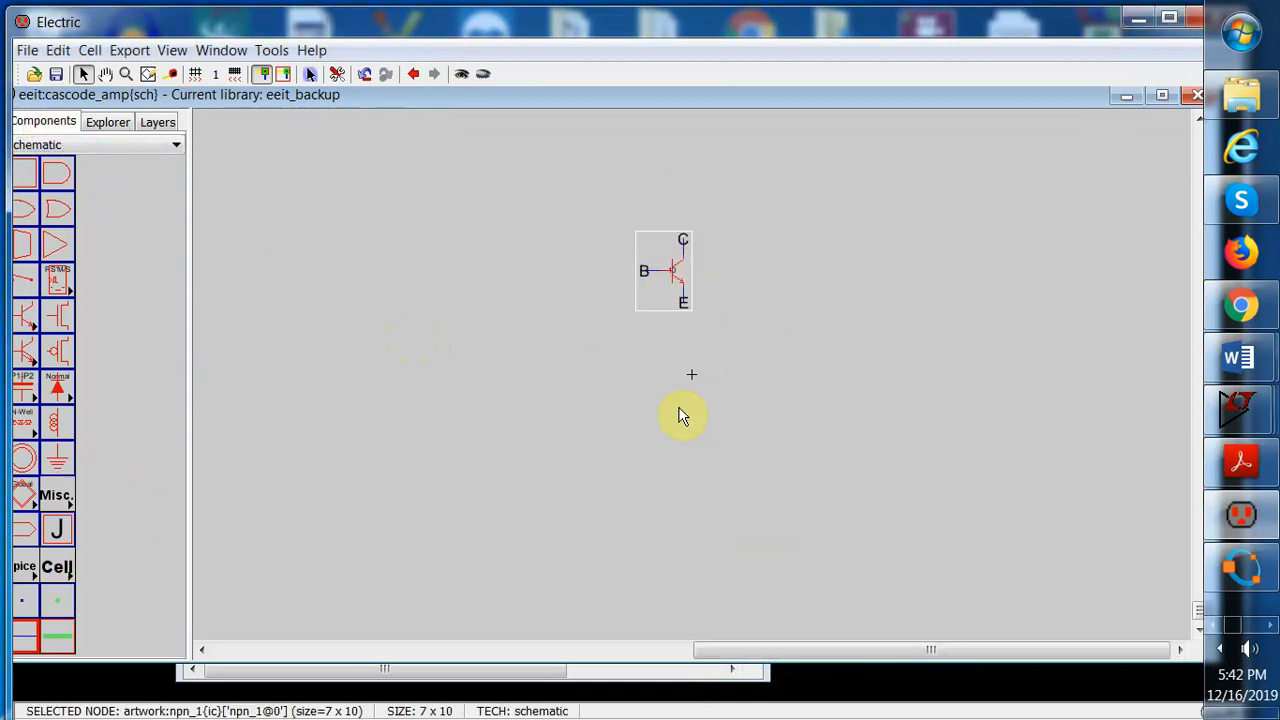
Place a second npn_1 transistor instance below the first one
click(55, 568)
click(88, 478)
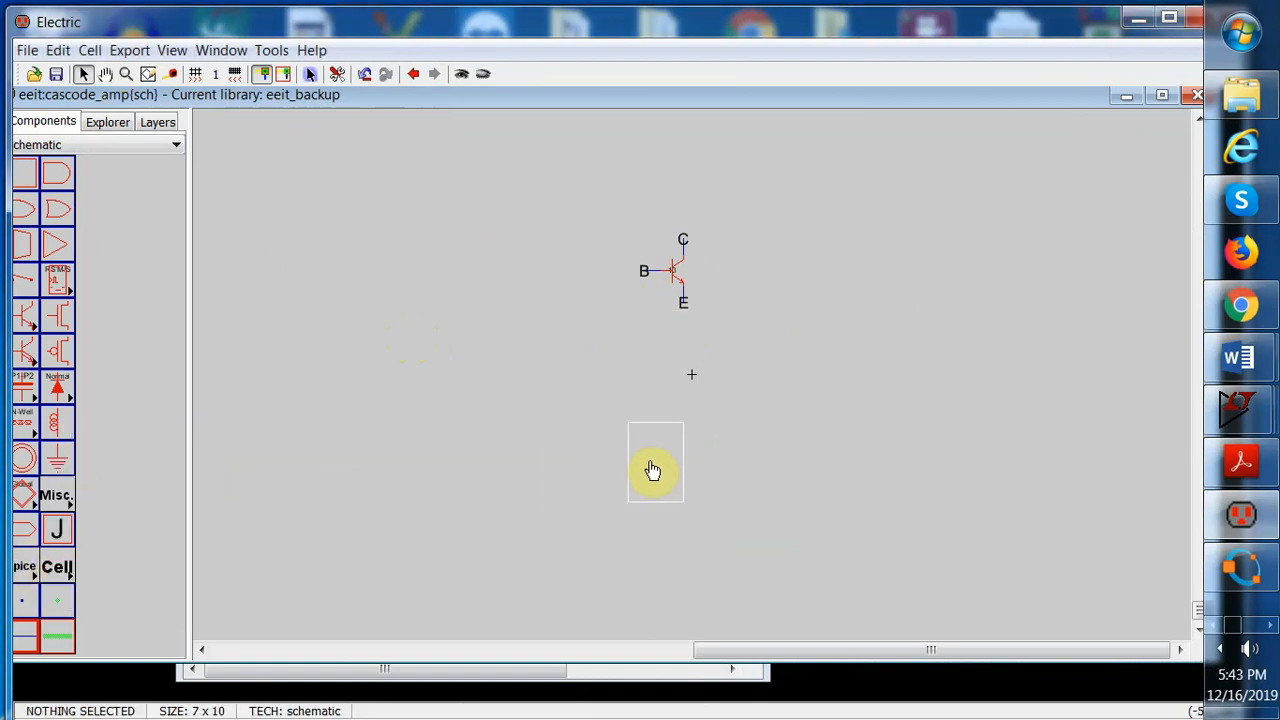
click(656, 476)
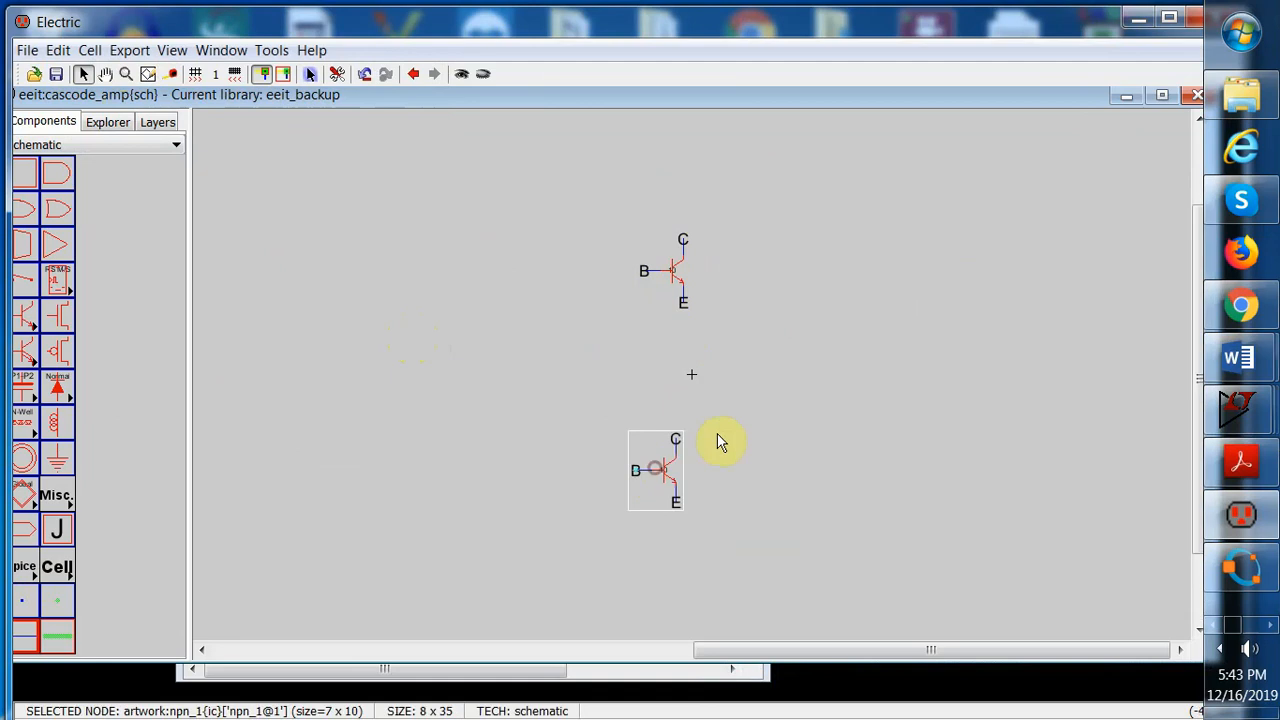
click(744, 431)
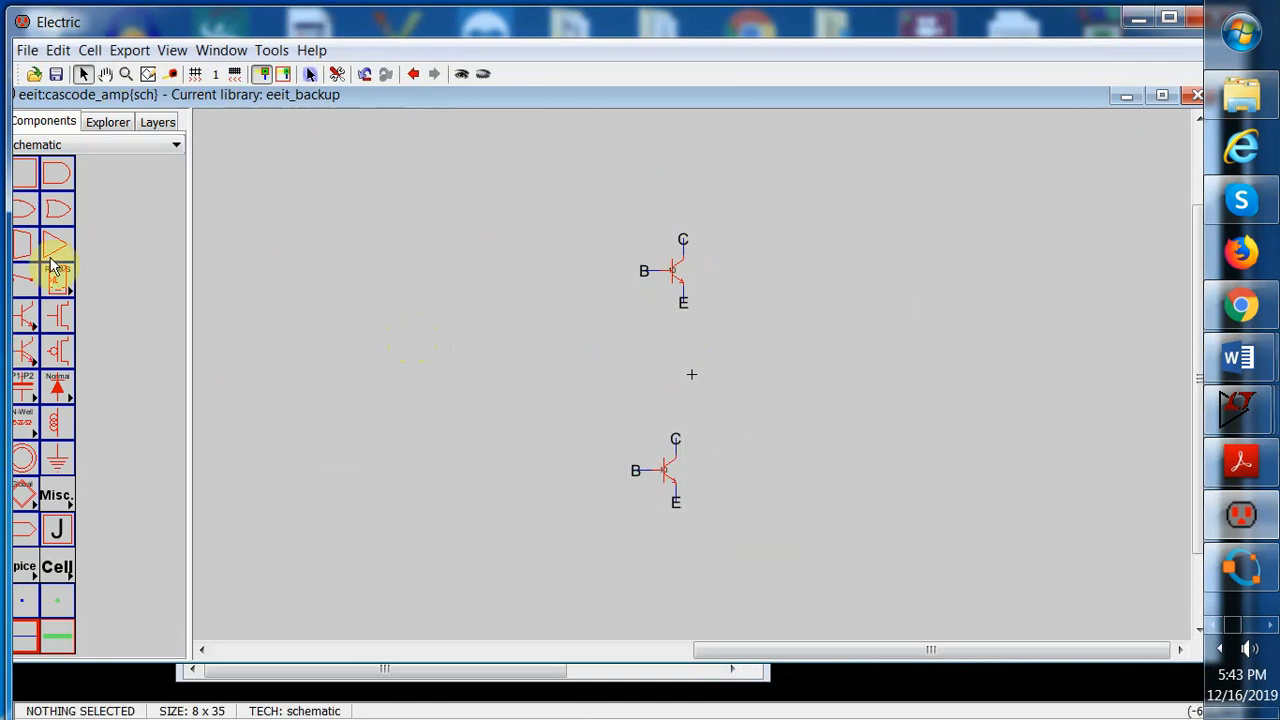
Place four N-Well resistors: one above the upper transistor, one left of each transistor, and one between them
click(58, 50)
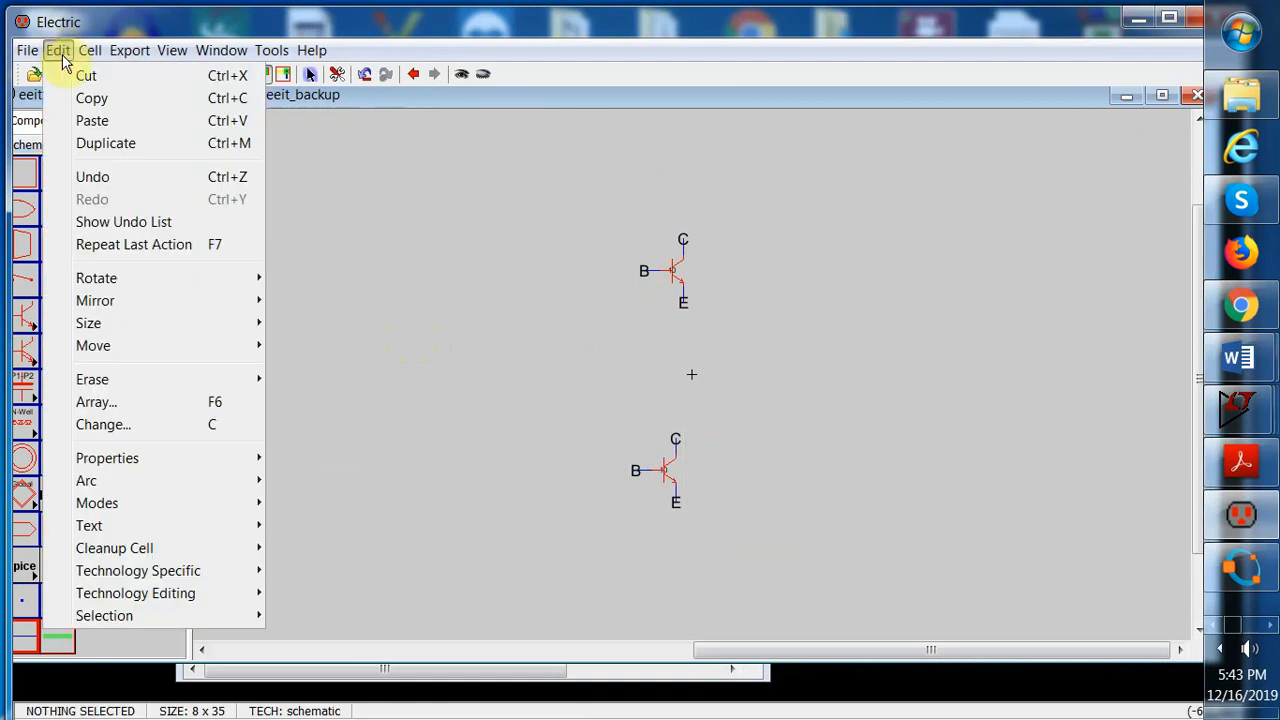
click(373, 263)
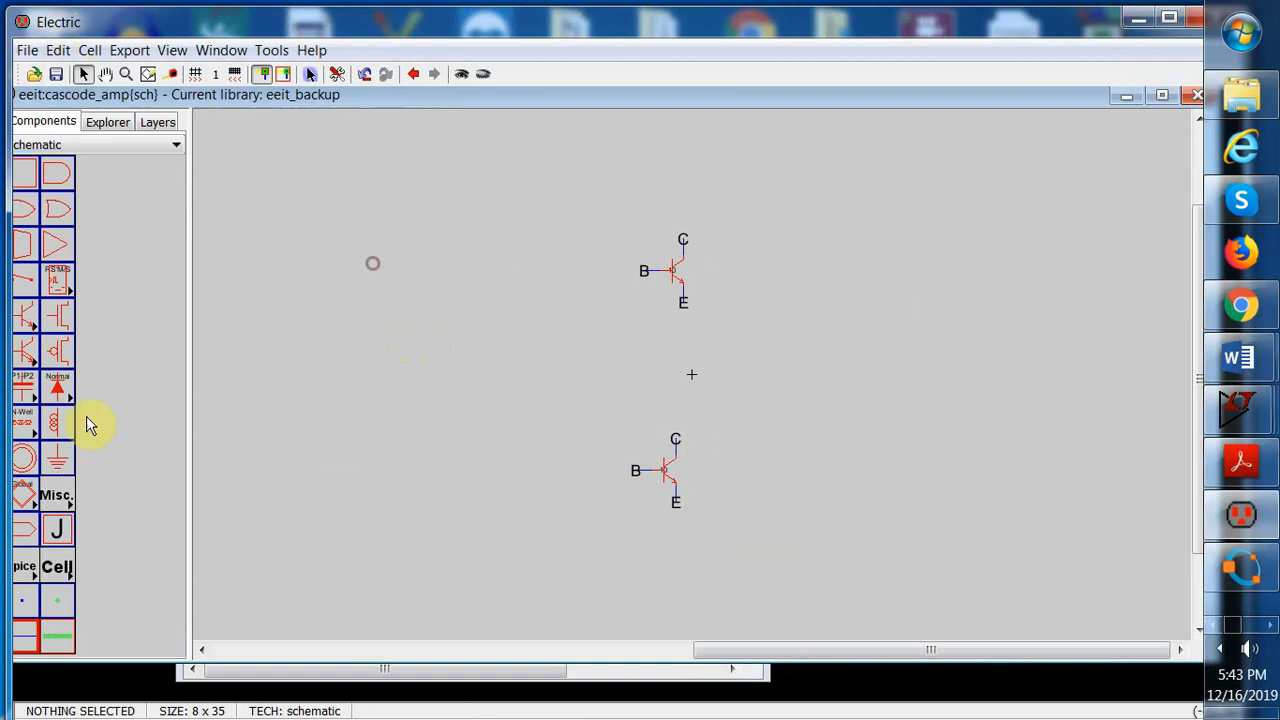
click(30, 431)
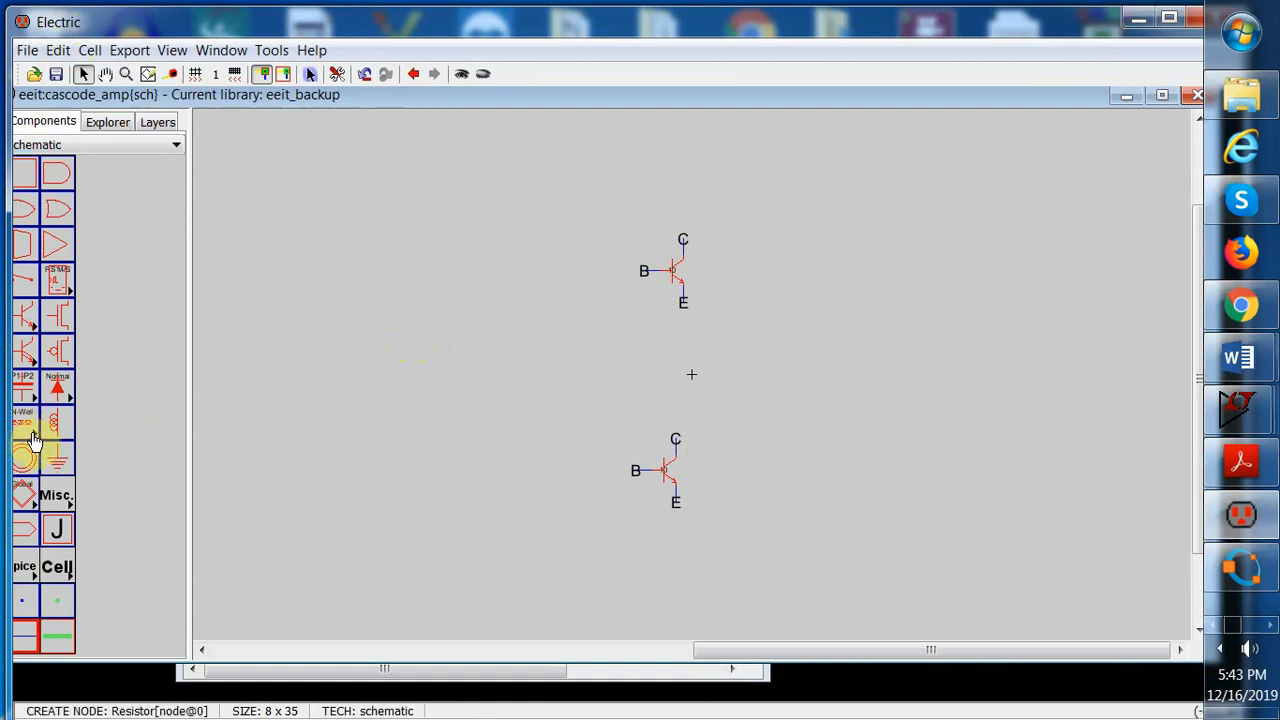
click(33, 438)
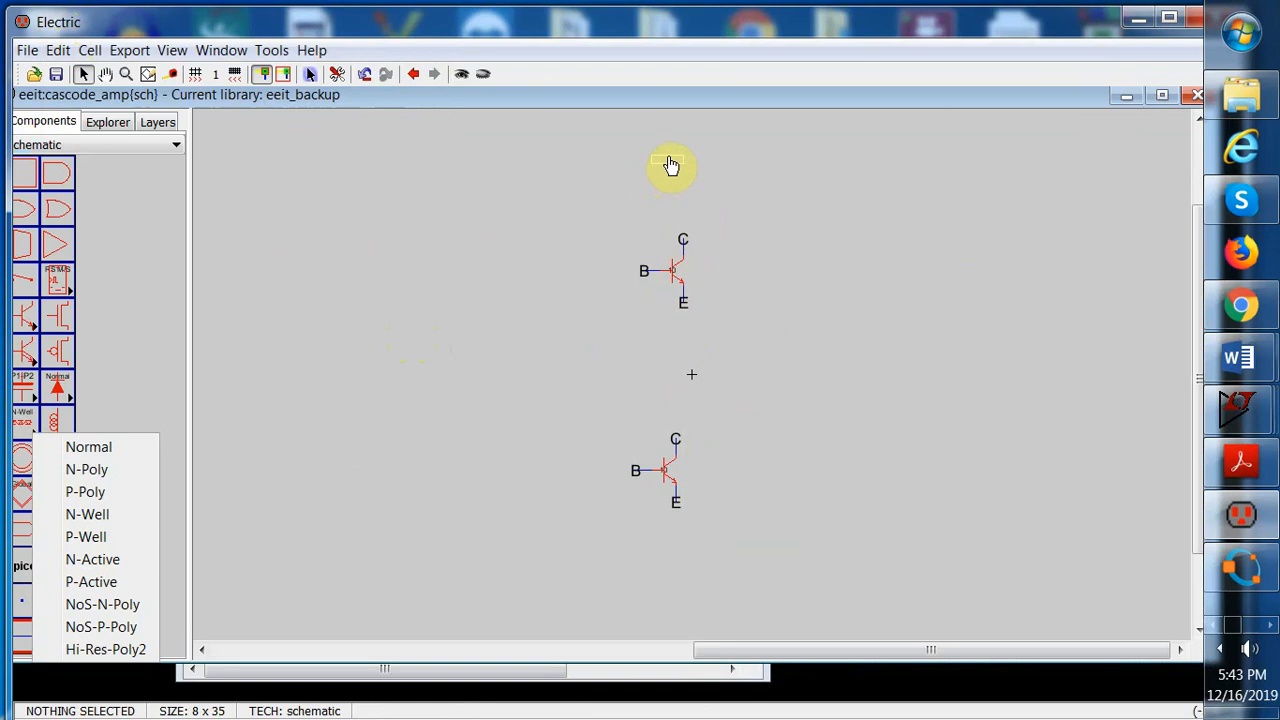
click(672, 167)
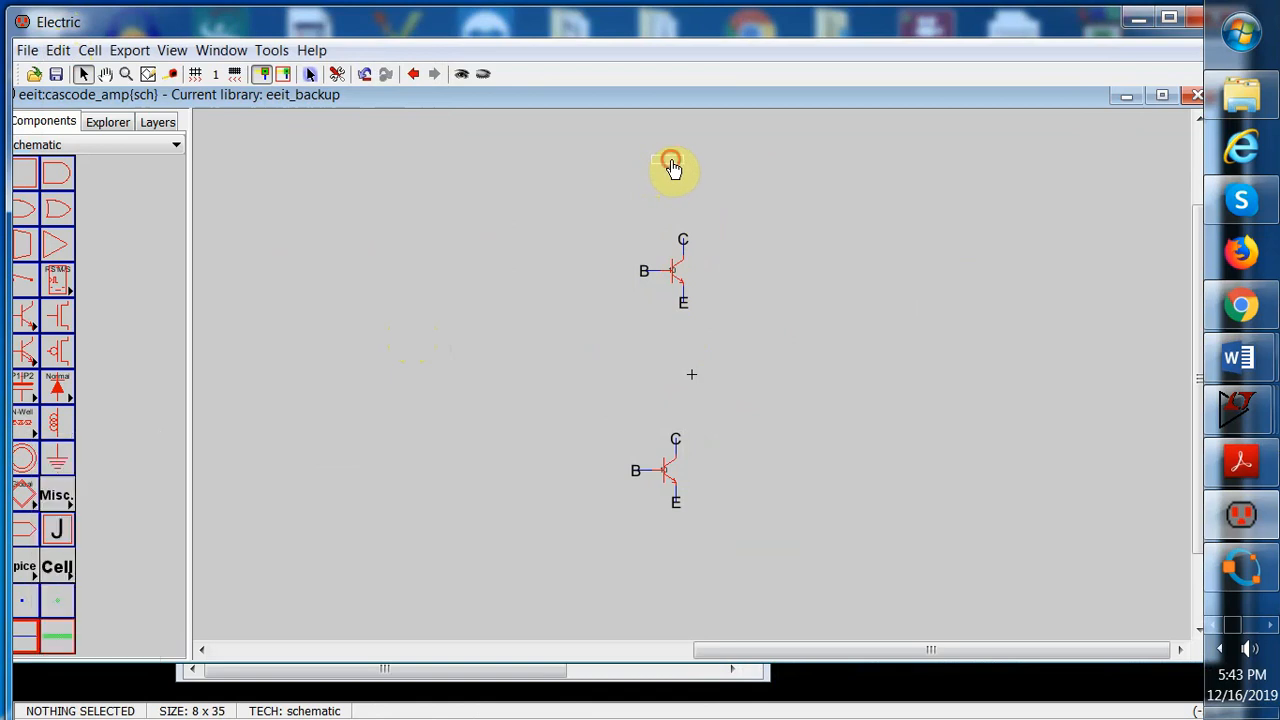
click(28, 505)
click(28, 425)
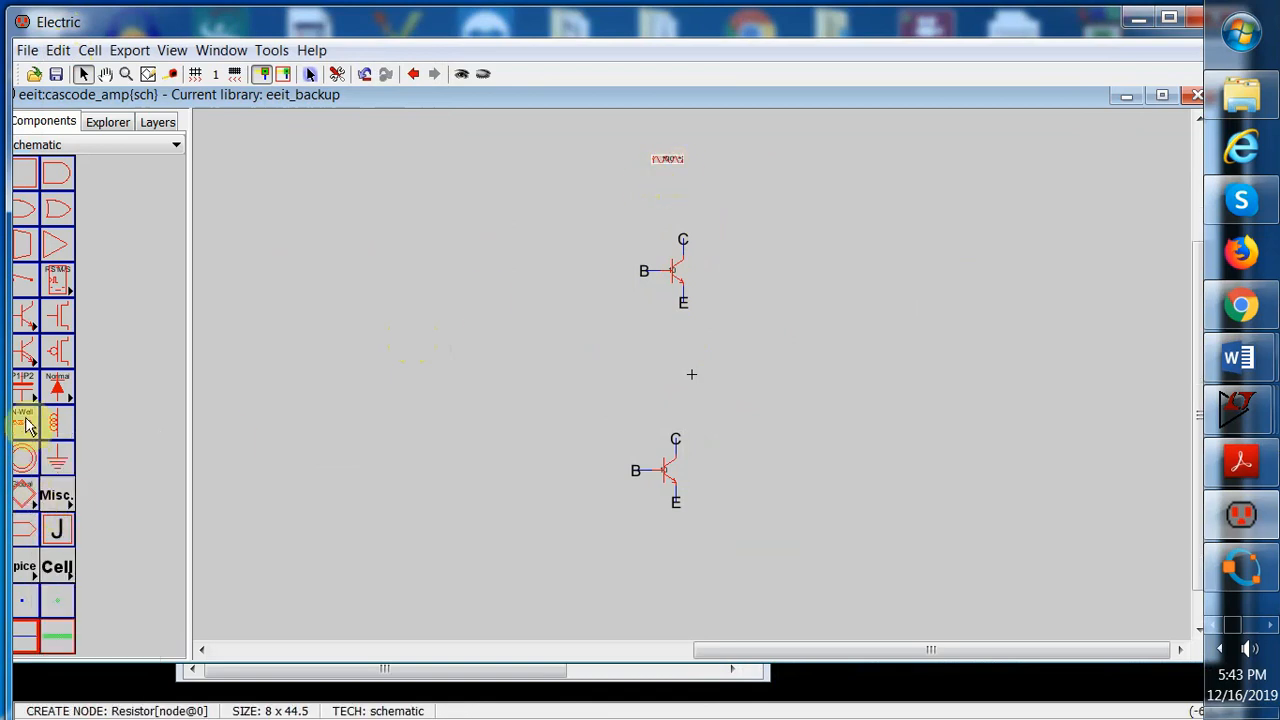
click(532, 231)
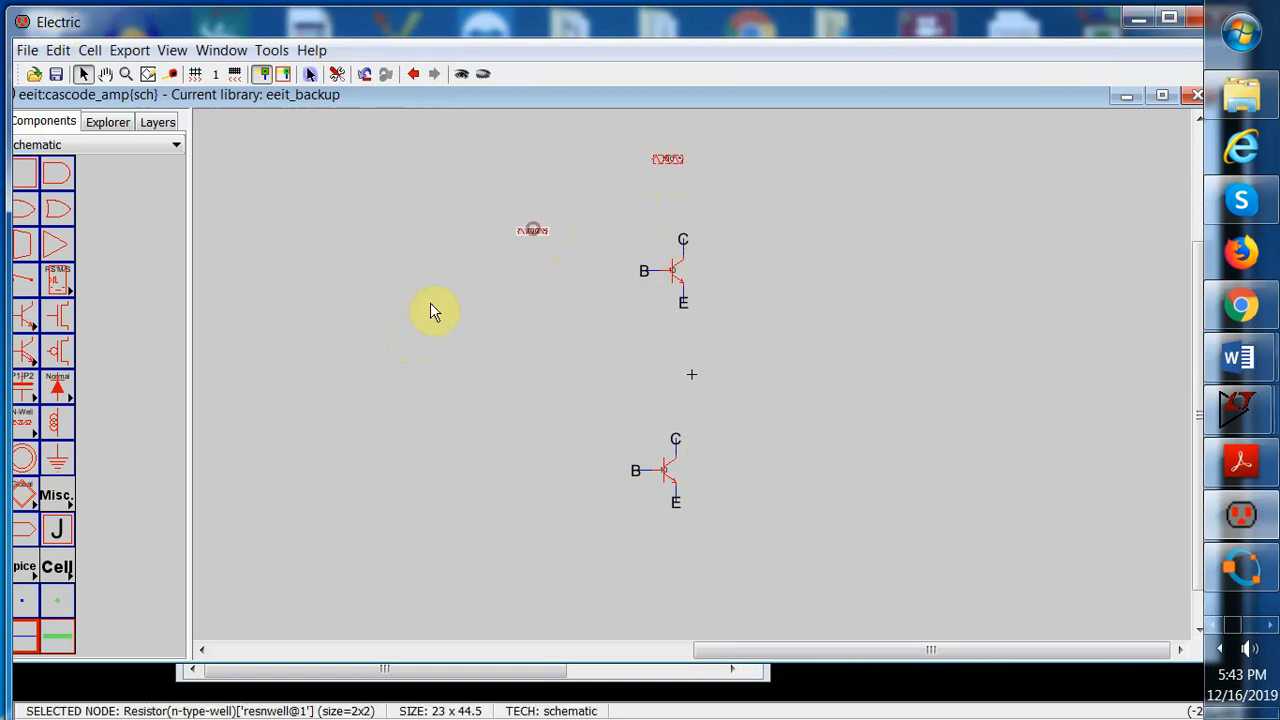
click(23, 421)
click(540, 370)
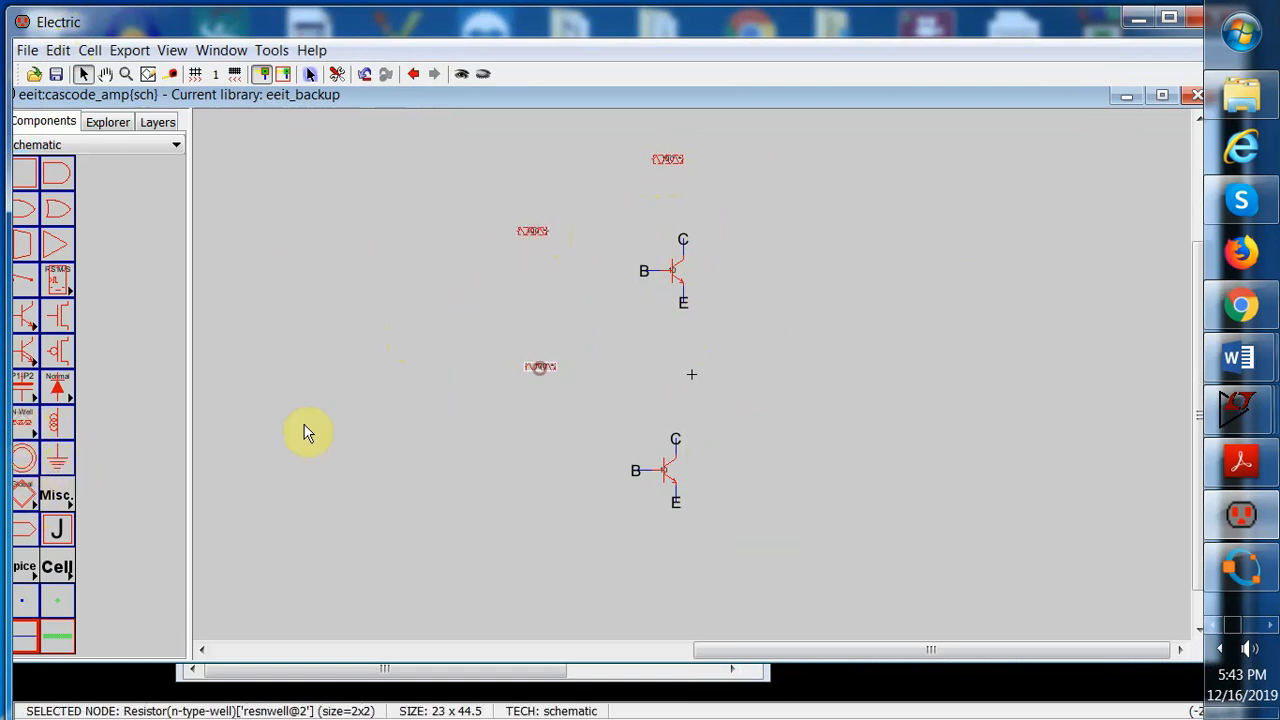
click(22, 440)
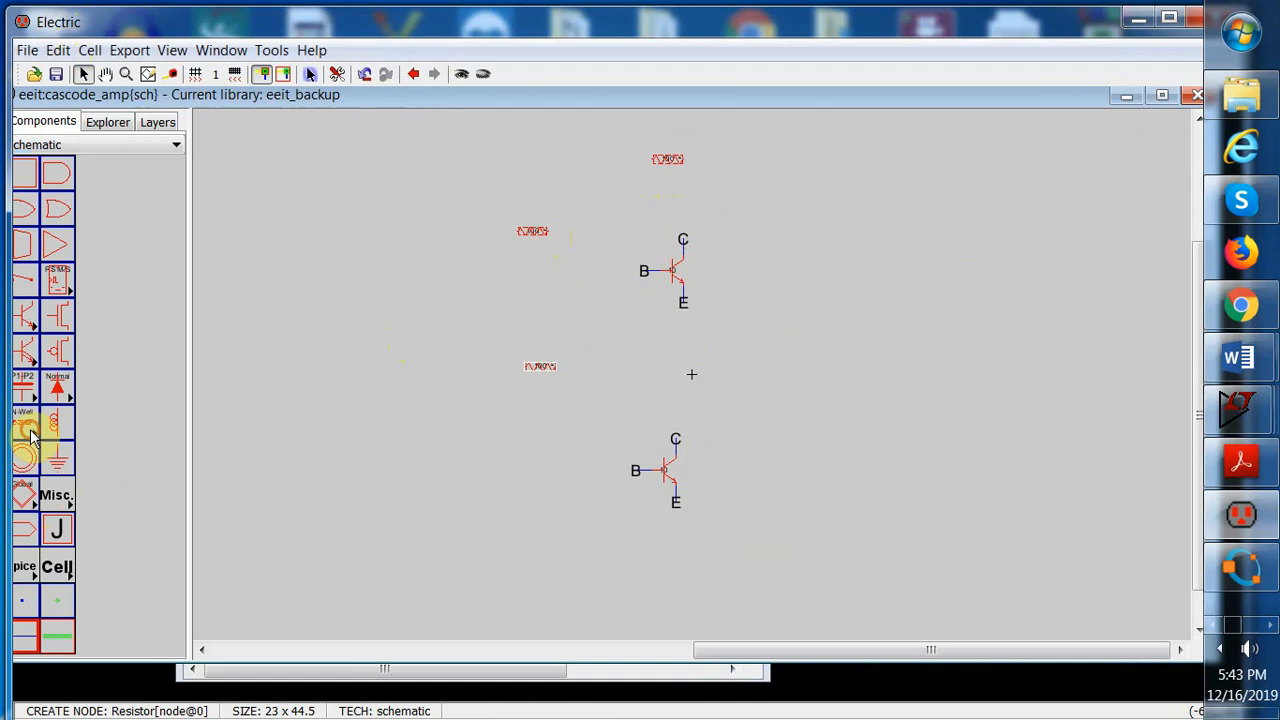
click(536, 510)
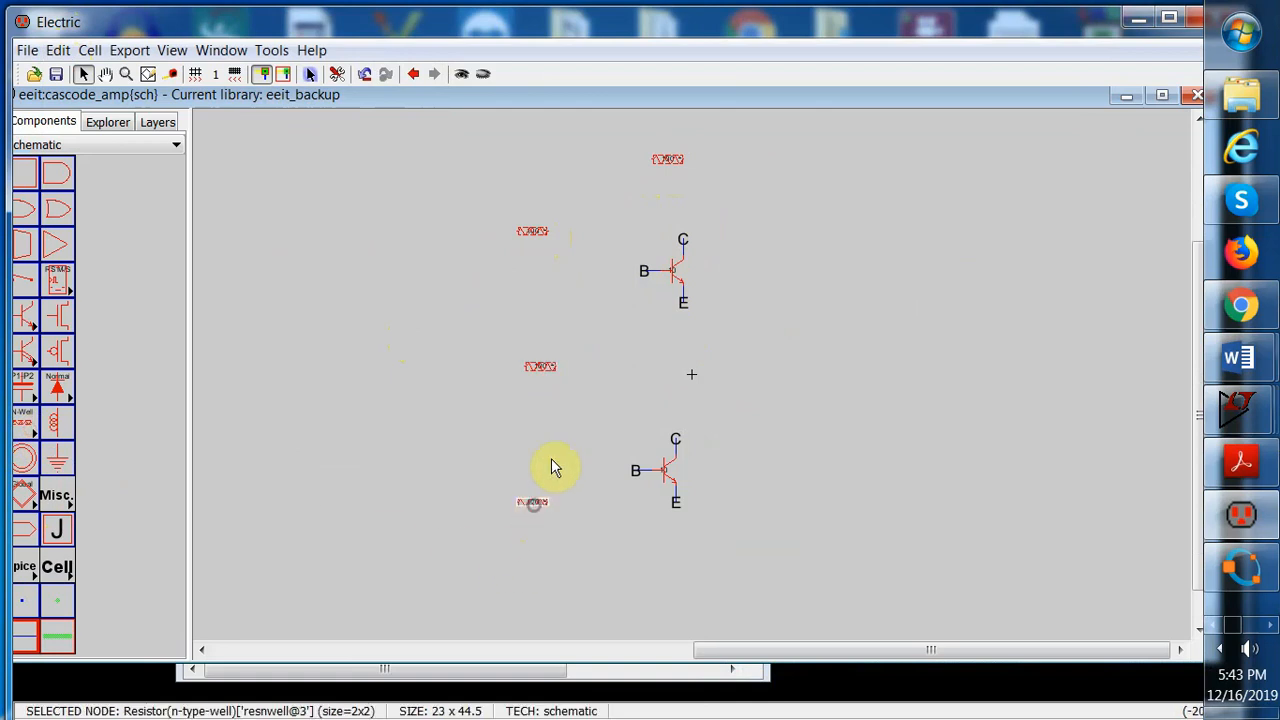
Rotate the top resistor and the resistor left of the upper transistor 90 degrees clockwise
click(635, 145)
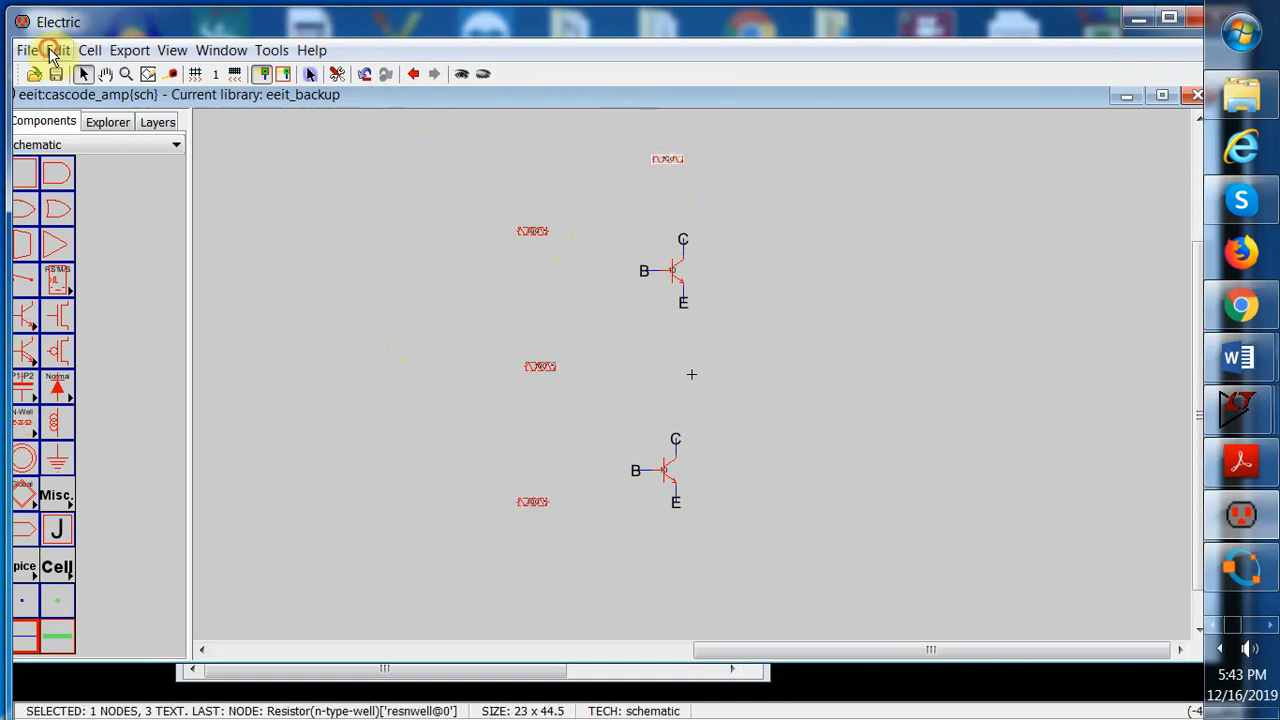
click(56, 50)
mouse_move(143, 277)
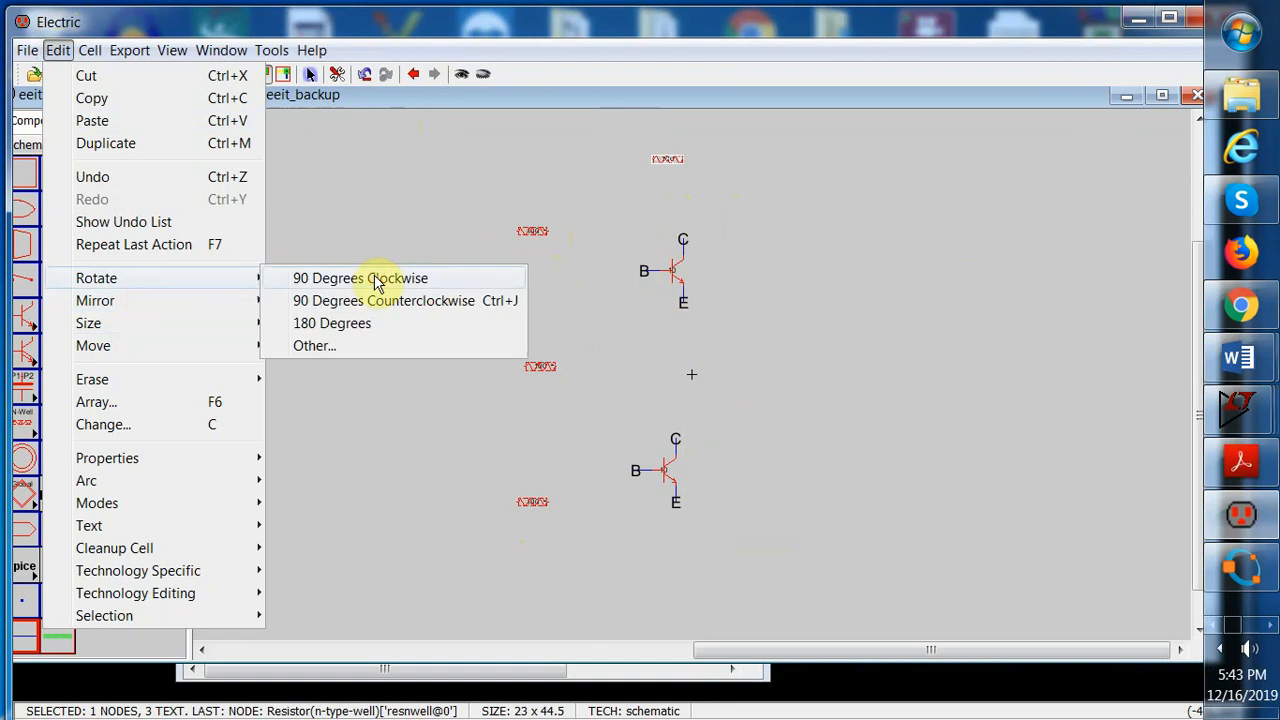
click(376, 279)
drag(491, 183, 559, 246)
click(57, 50)
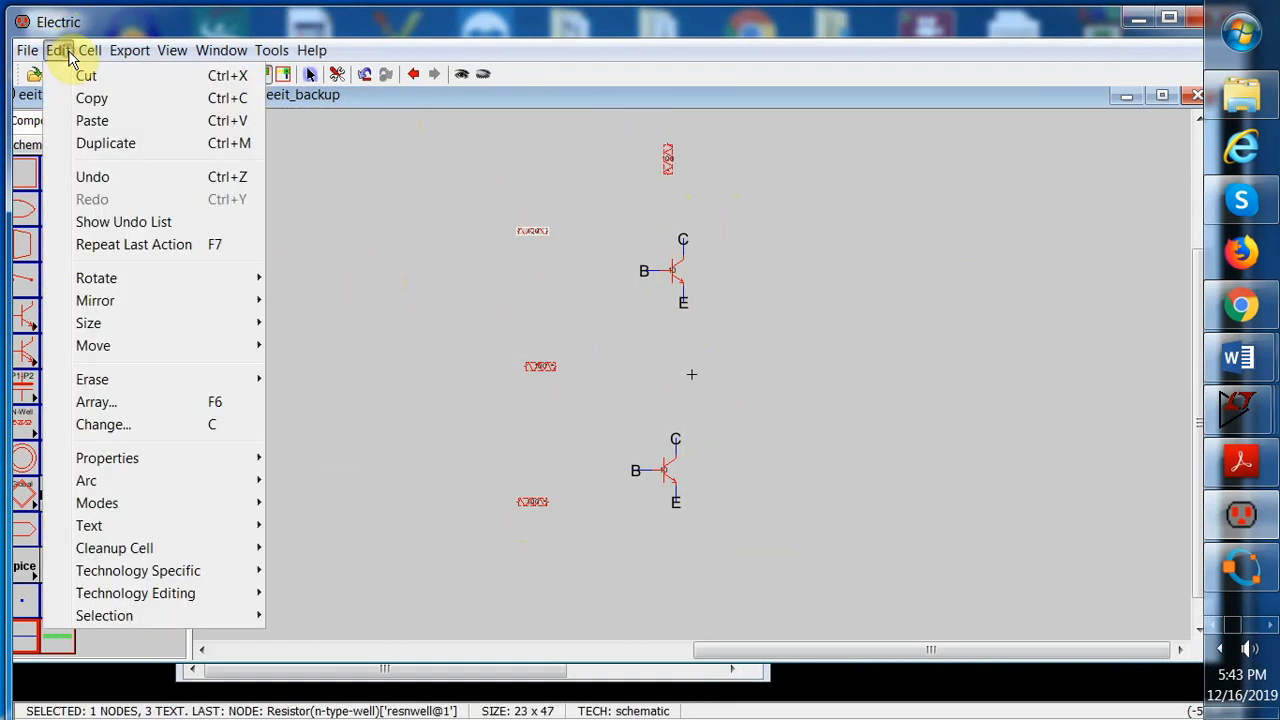
click(118, 277)
click(322, 278)
Rotate the middle resistor and the resistor left of the lower transistor 90 degrees clockwise
click(508, 332)
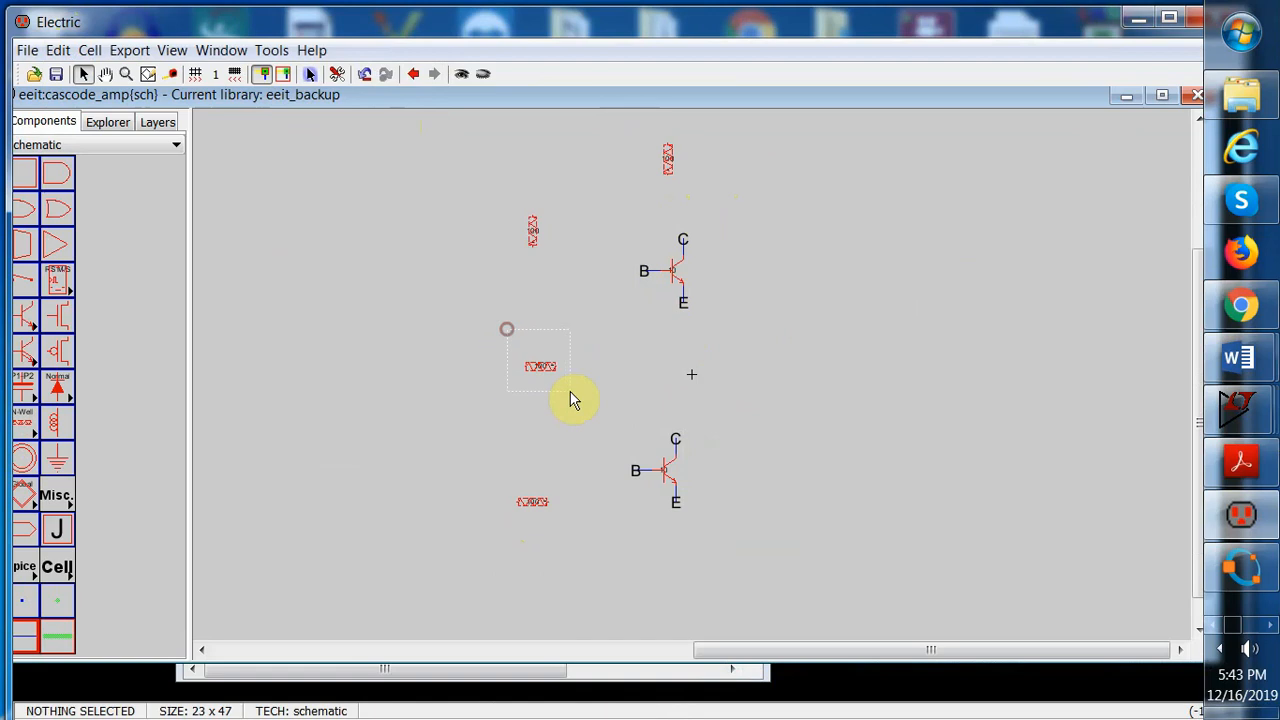
click(540, 366)
click(57, 50)
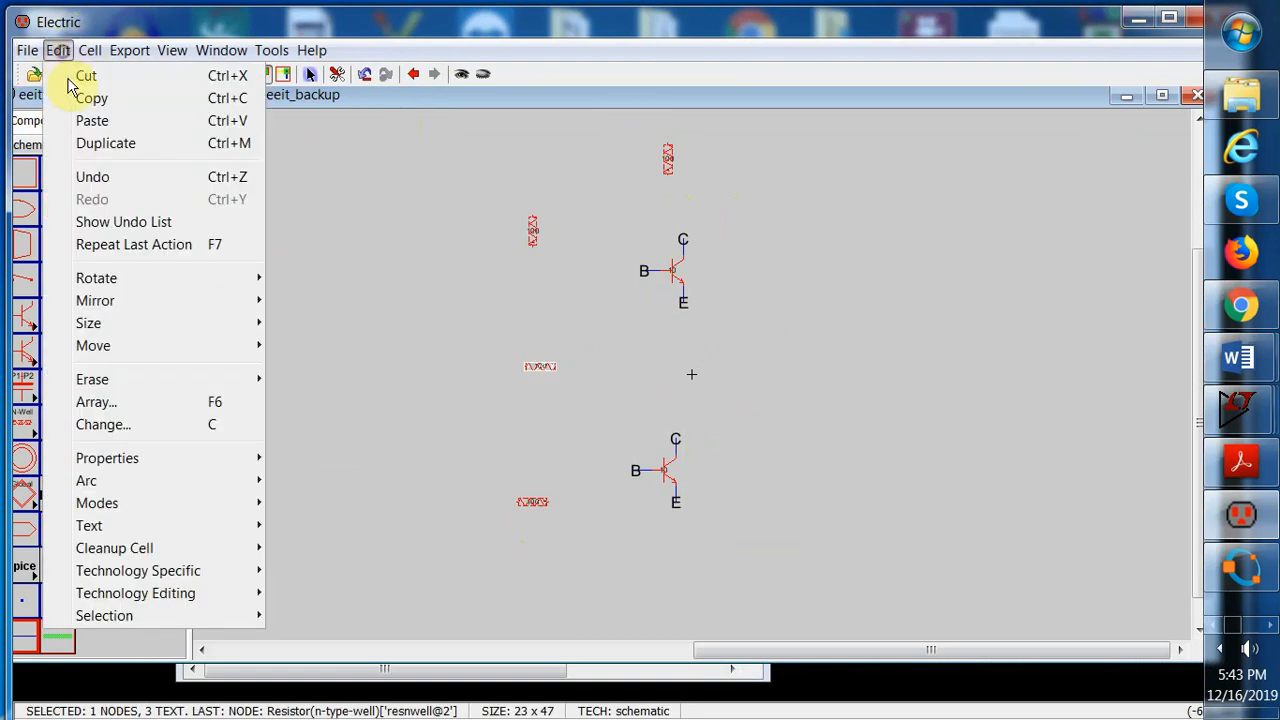
click(120, 278)
click(312, 282)
drag(499, 468, 571, 537)
click(57, 50)
mouse_move(120, 278)
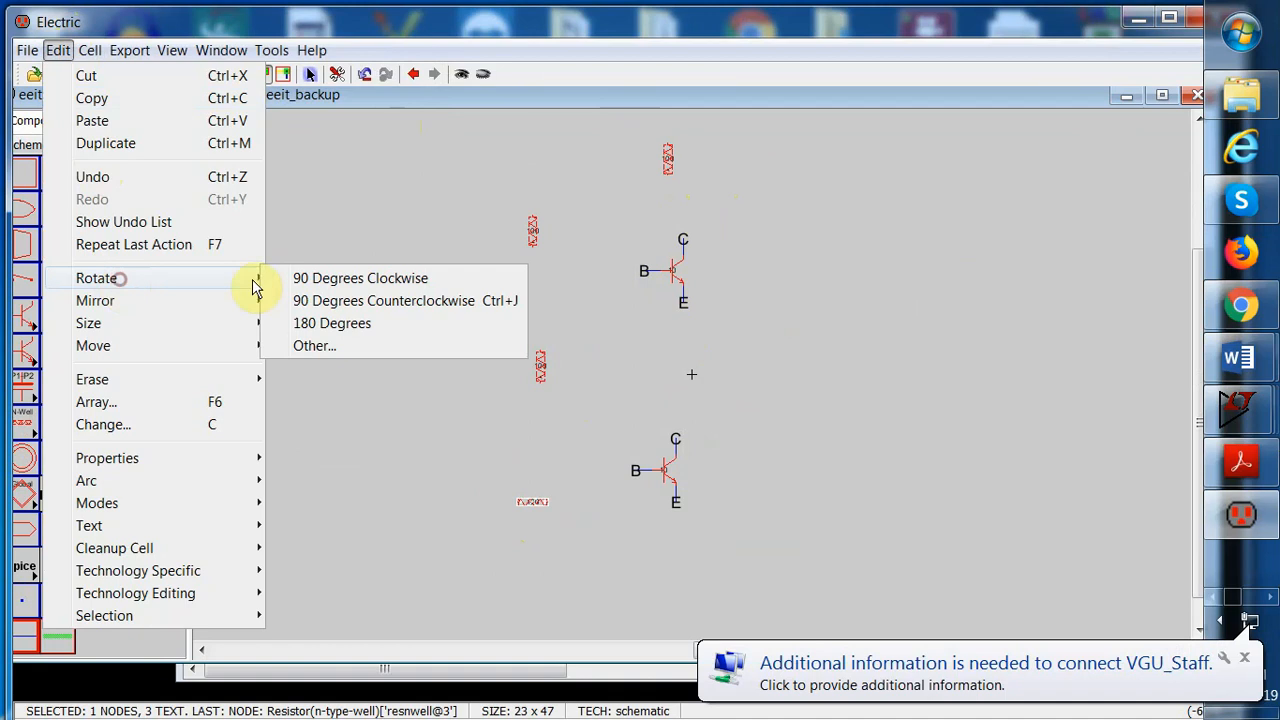
click(370, 285)
Move the top resistor slightly right so it sits above the upper transistor's collector
click(620, 352)
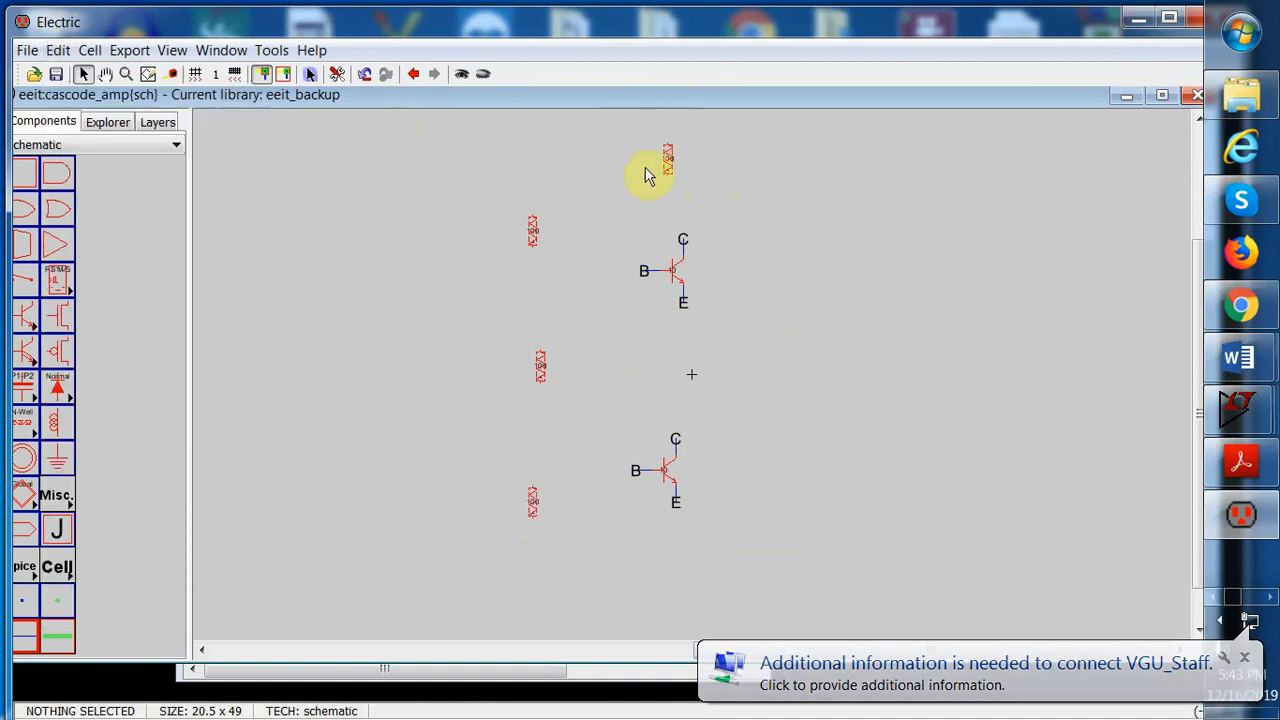
drag(665, 163, 683, 163)
click(747, 164)
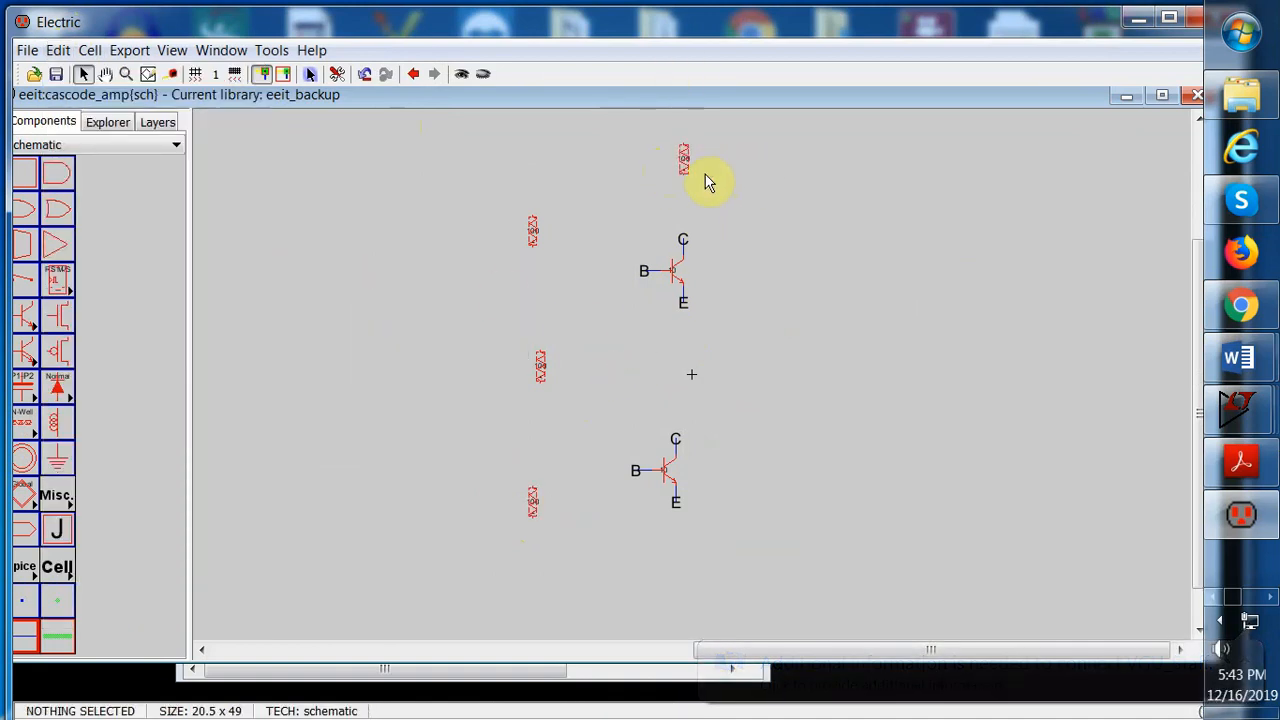
Set the top resistor's width to 40, length to 32 and well resistance to 2k
click(683, 165)
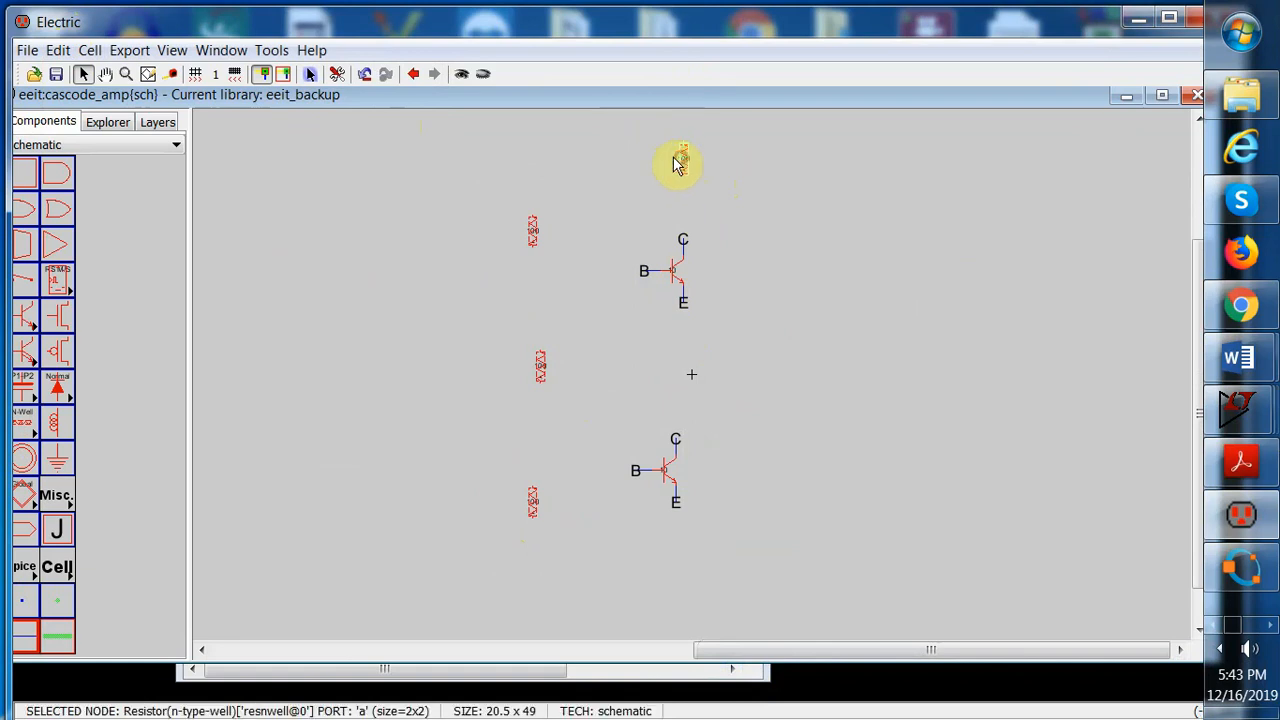
click(58, 50)
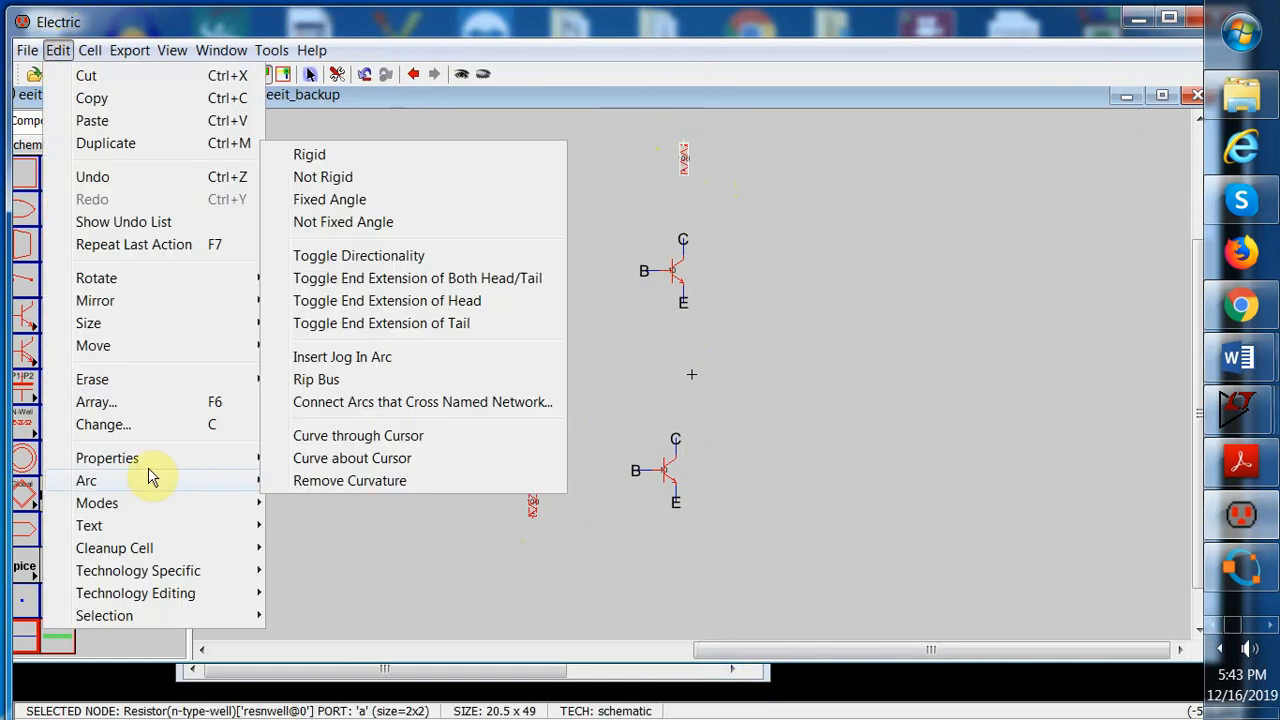
mouse_move(148, 466)
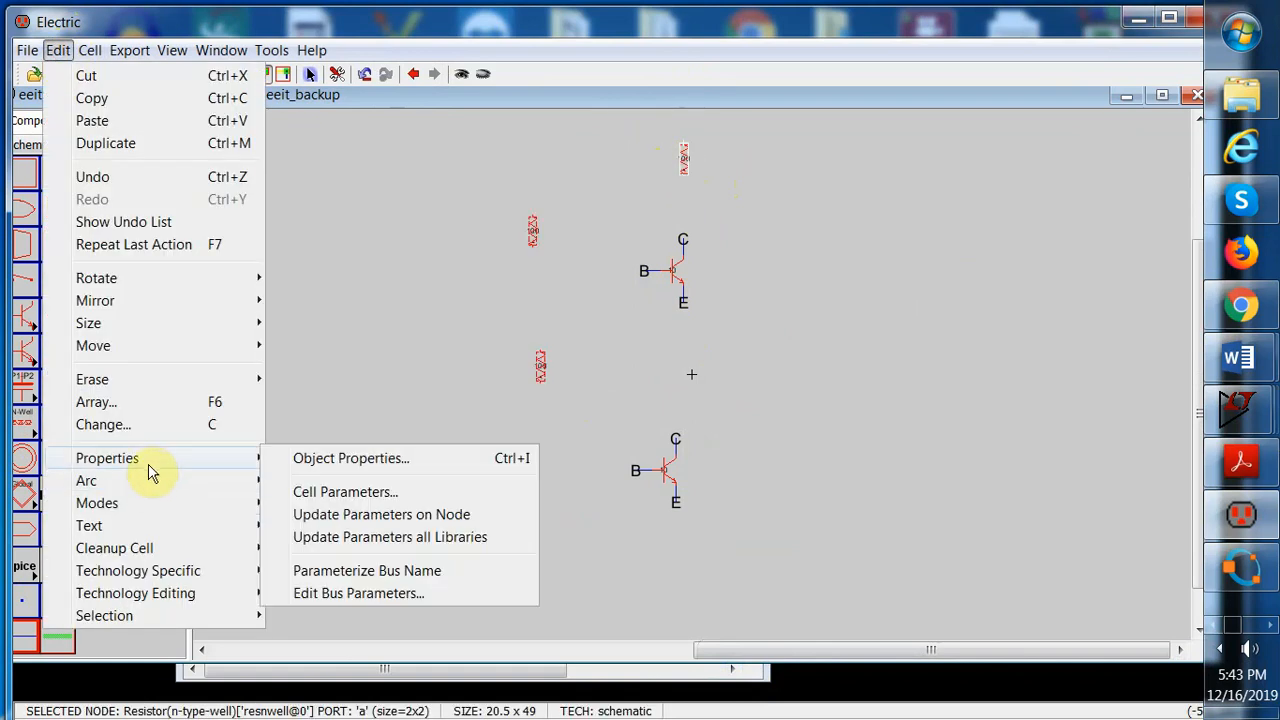
click(323, 458)
drag(288, 64, 603, 90)
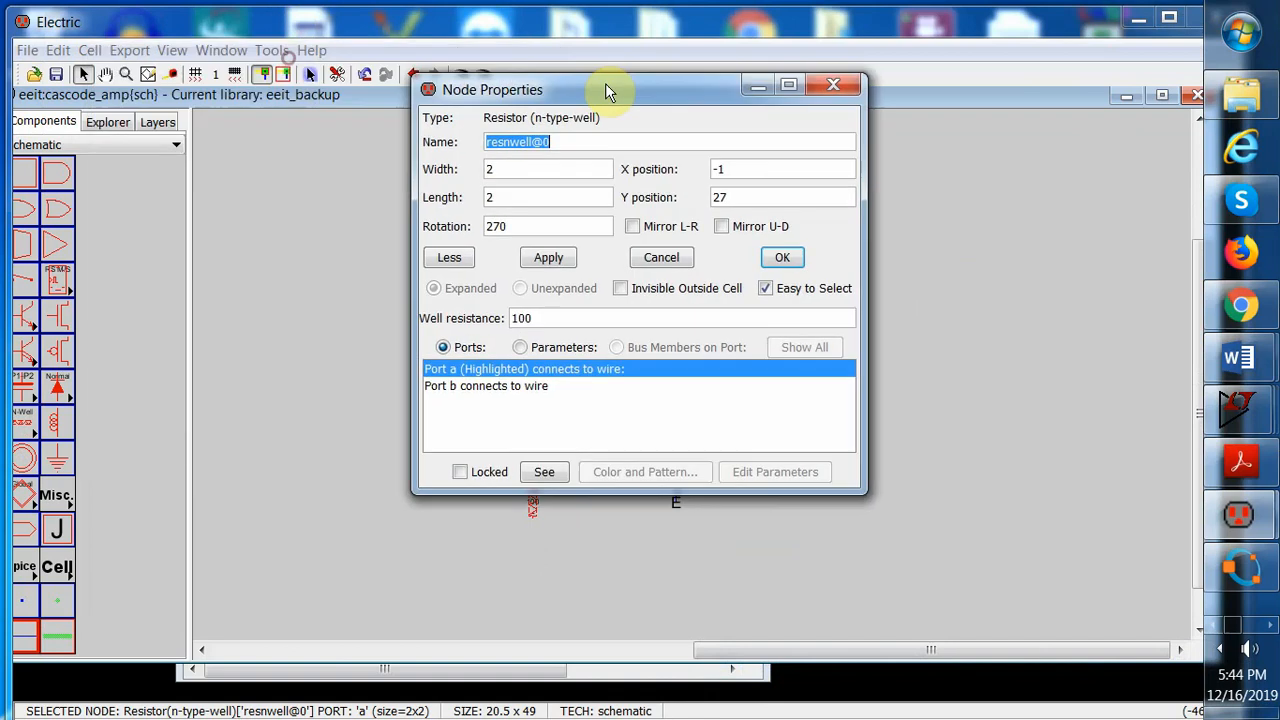
click(507, 174)
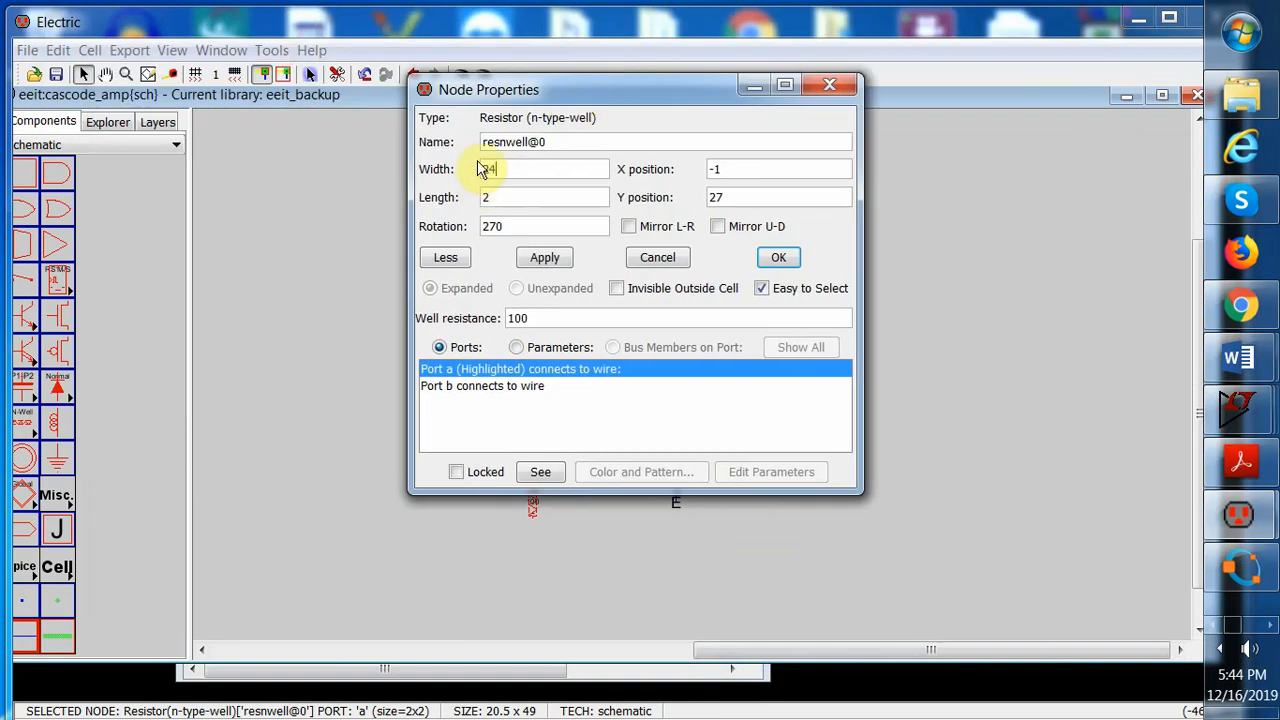
drag(526, 166, 455, 165)
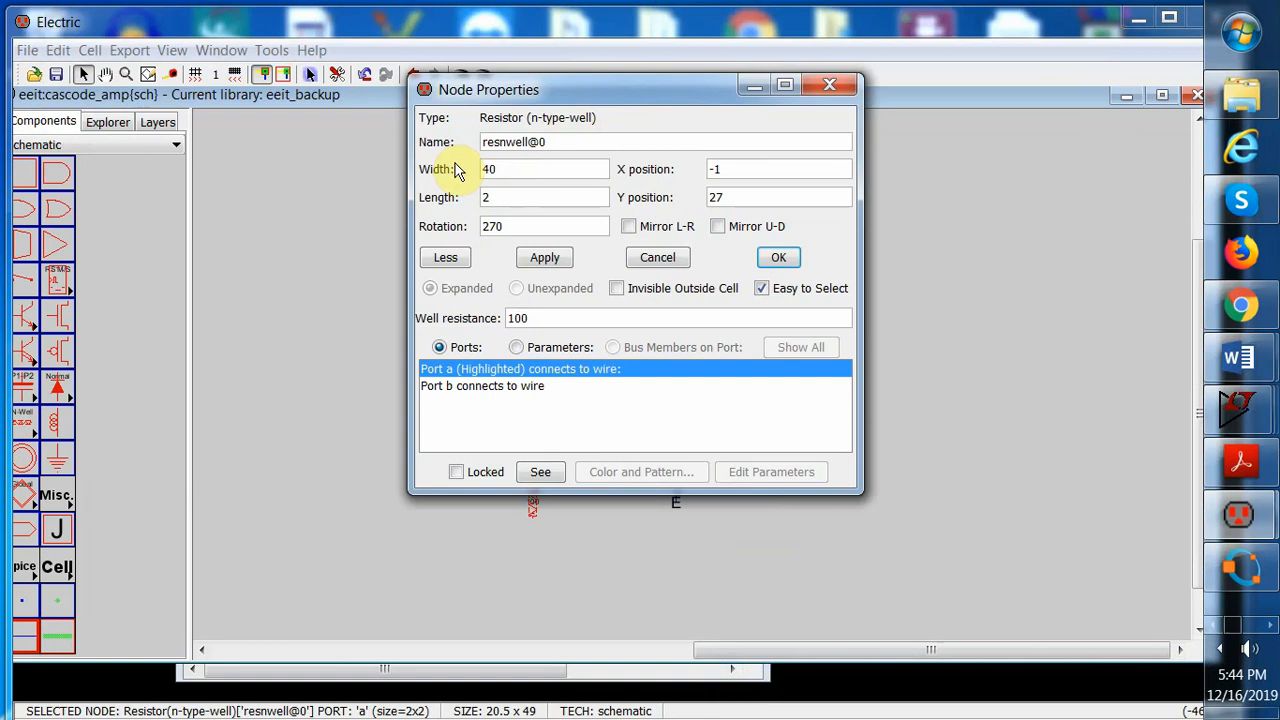
drag(495, 198, 479, 198)
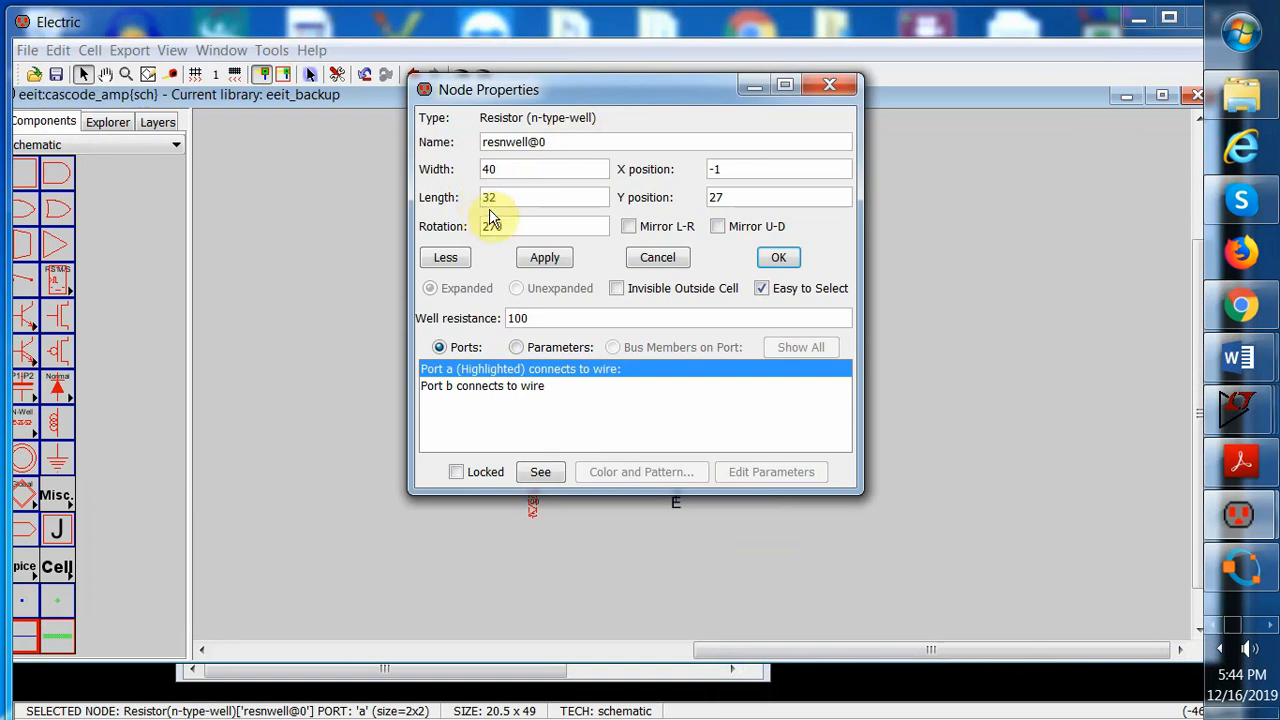
drag(555, 316, 495, 316)
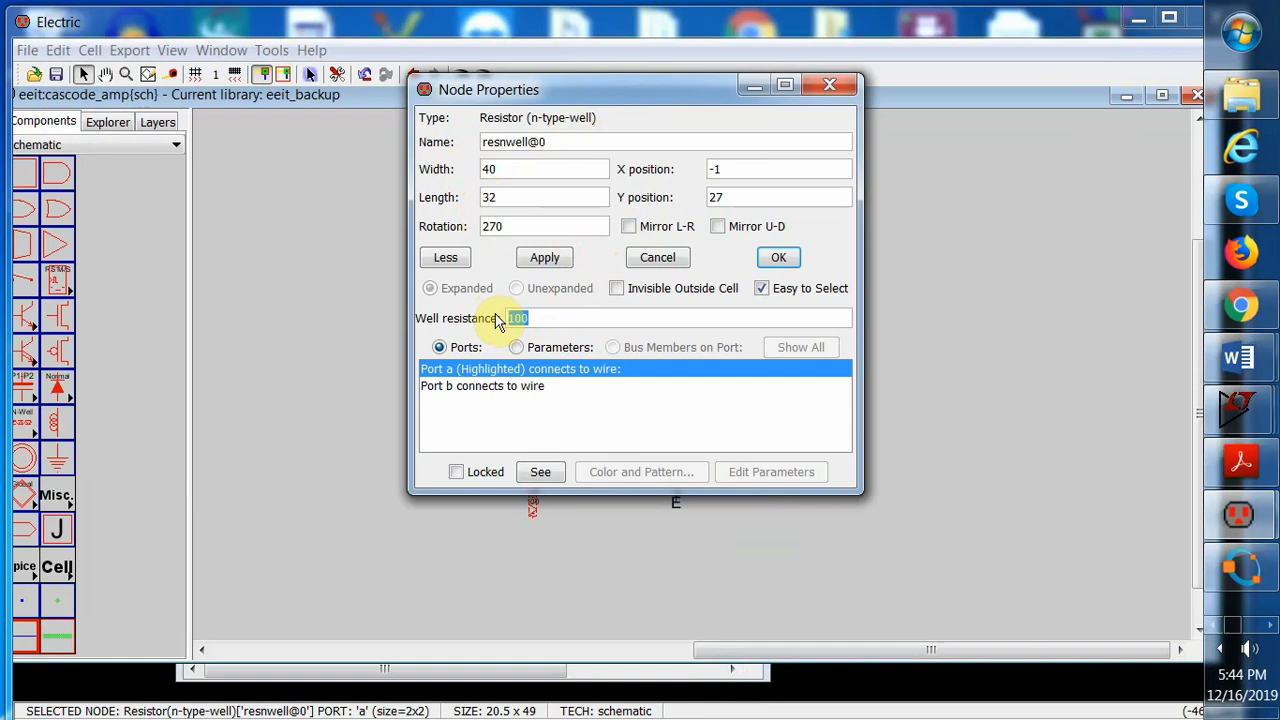
text(2k)
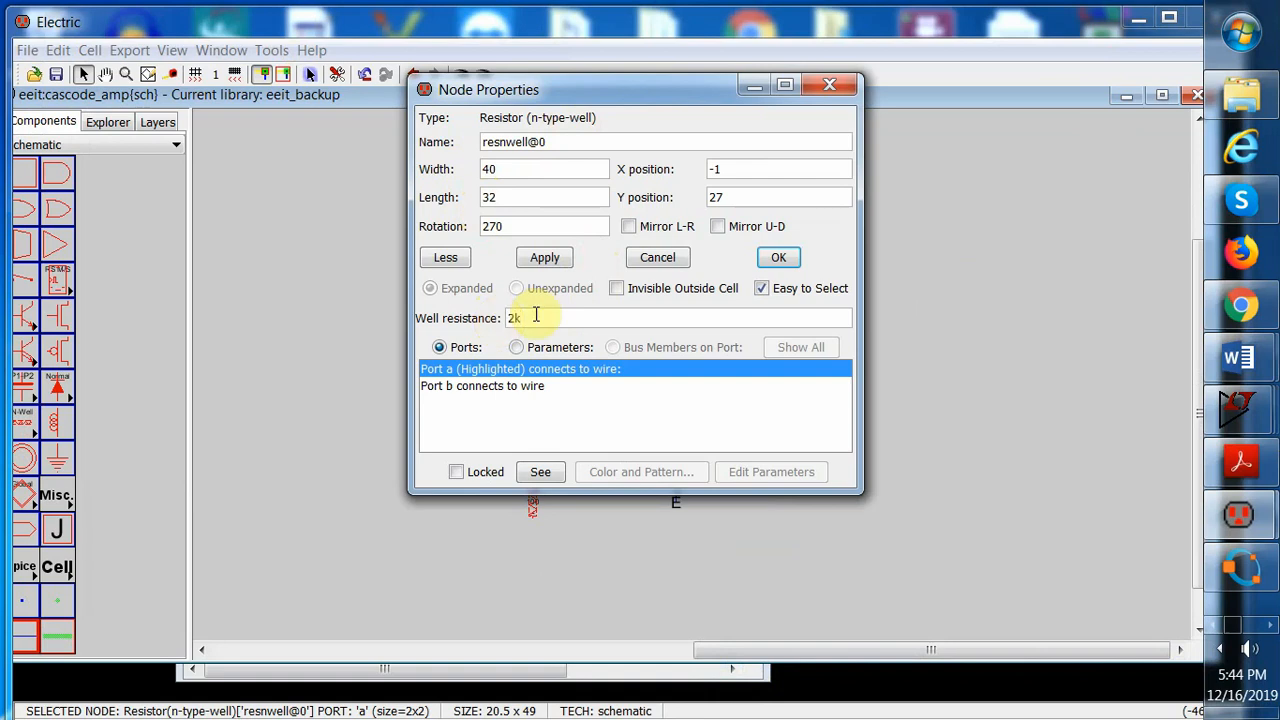
click(545, 260)
click(778, 257)
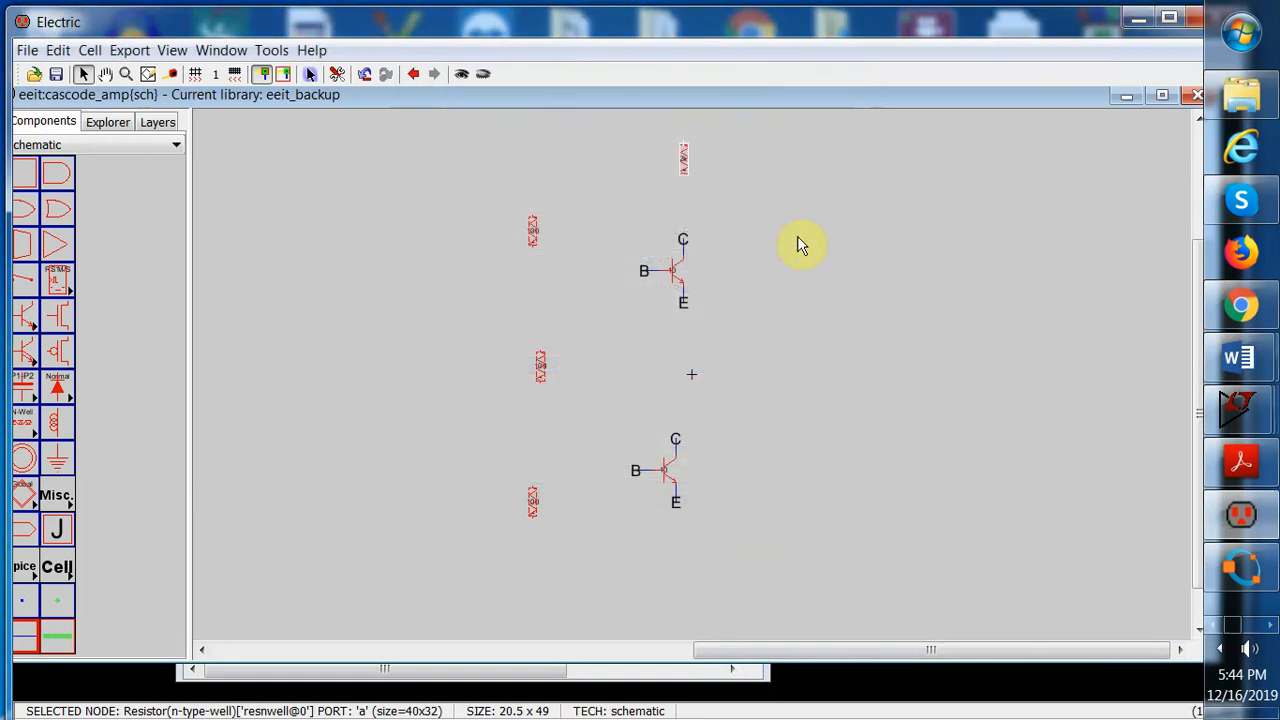
Set the resistor left of the upper transistor to width 40, length 29 and well resistance 1.8k
click(805, 232)
drag(520, 203, 551, 254)
click(58, 50)
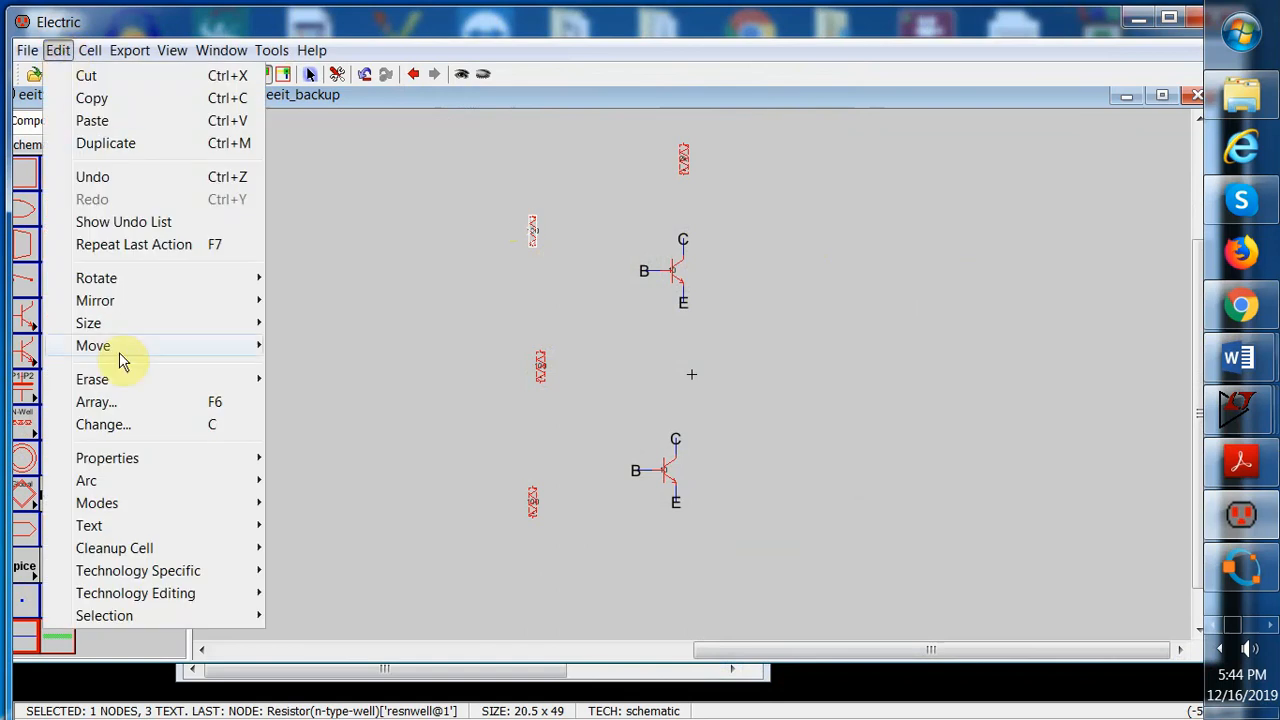
mouse_move(140, 457)
click(368, 458)
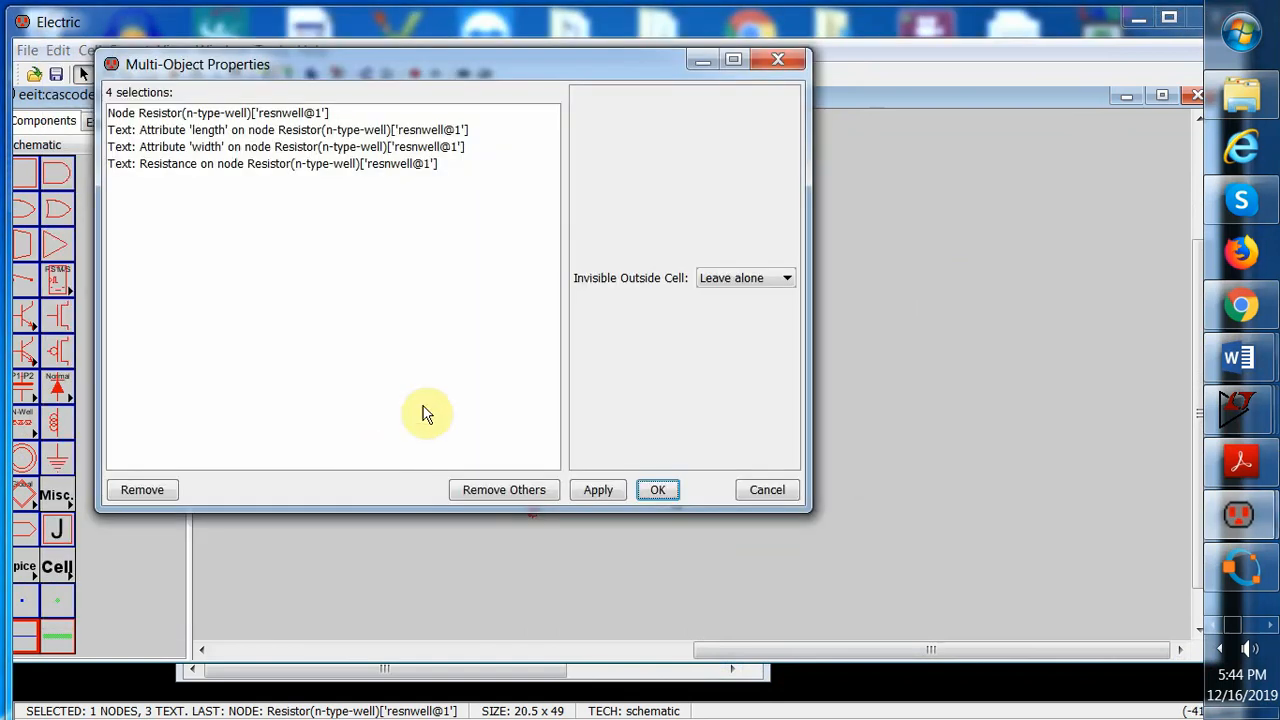
click(268, 114)
click(540, 490)
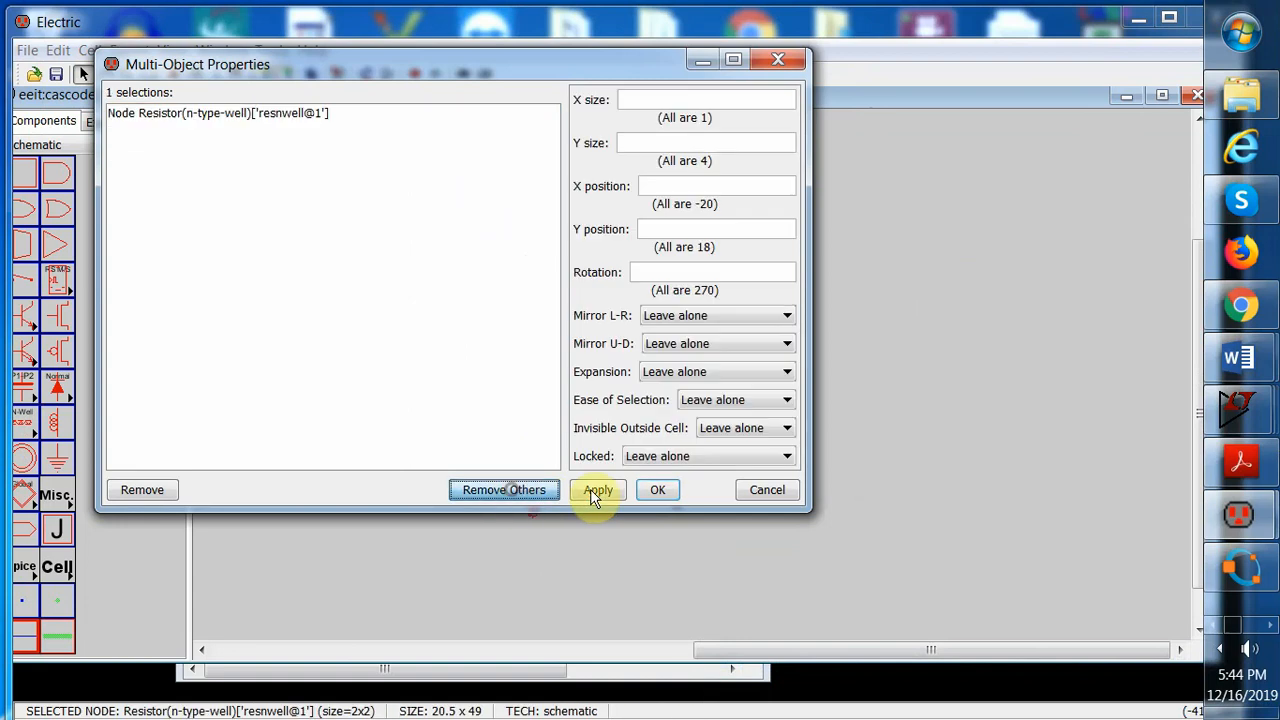
click(650, 490)
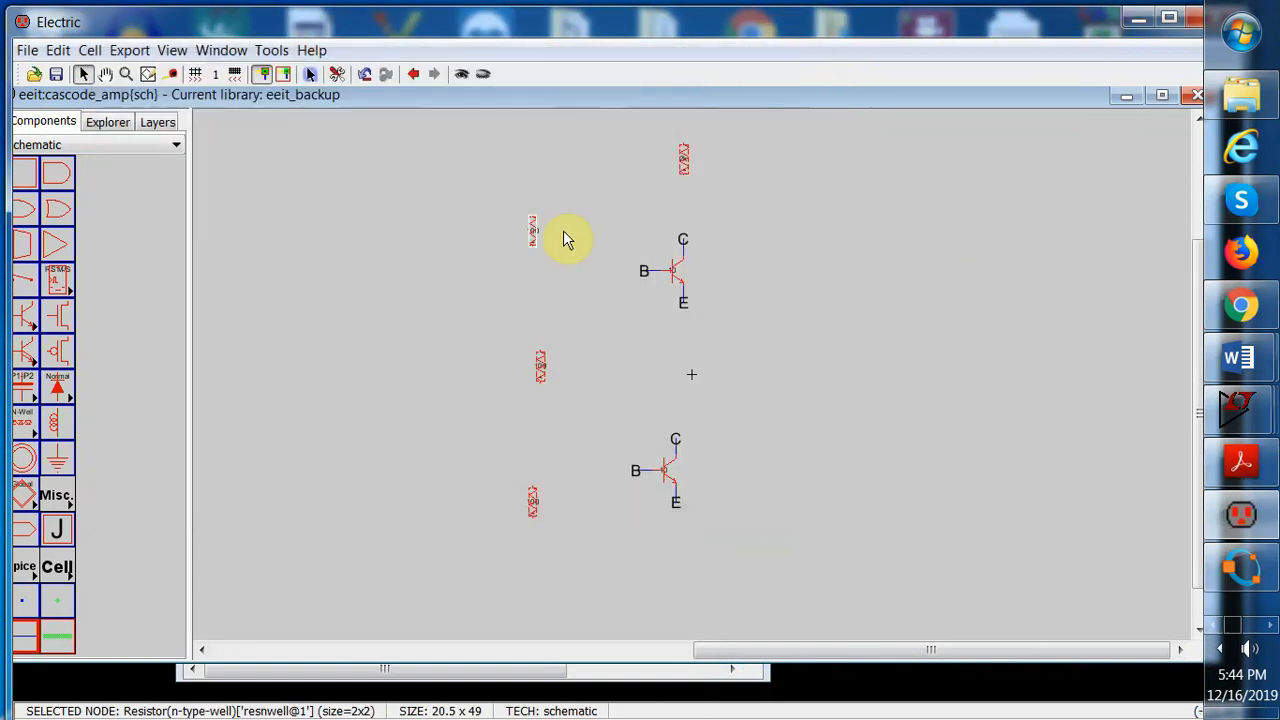
click(62, 52)
mouse_move(171, 462)
click(328, 460)
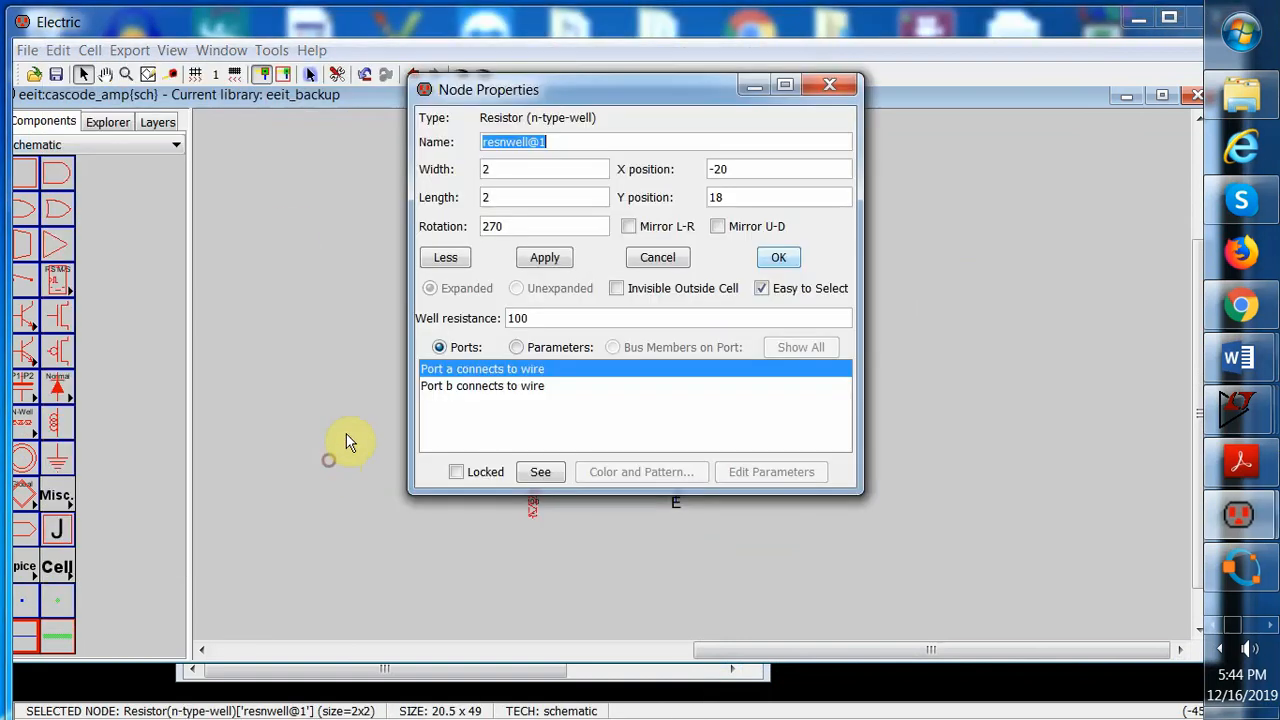
drag(550, 168, 483, 176)
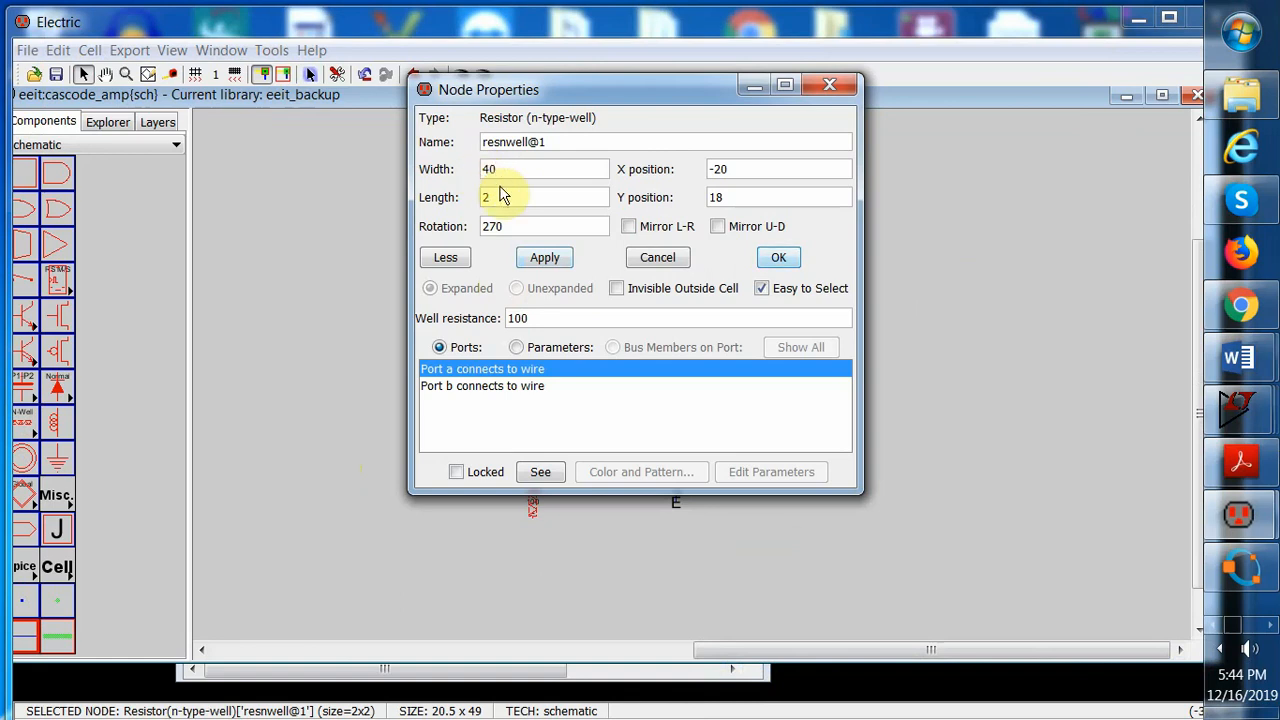
double_click(485, 197)
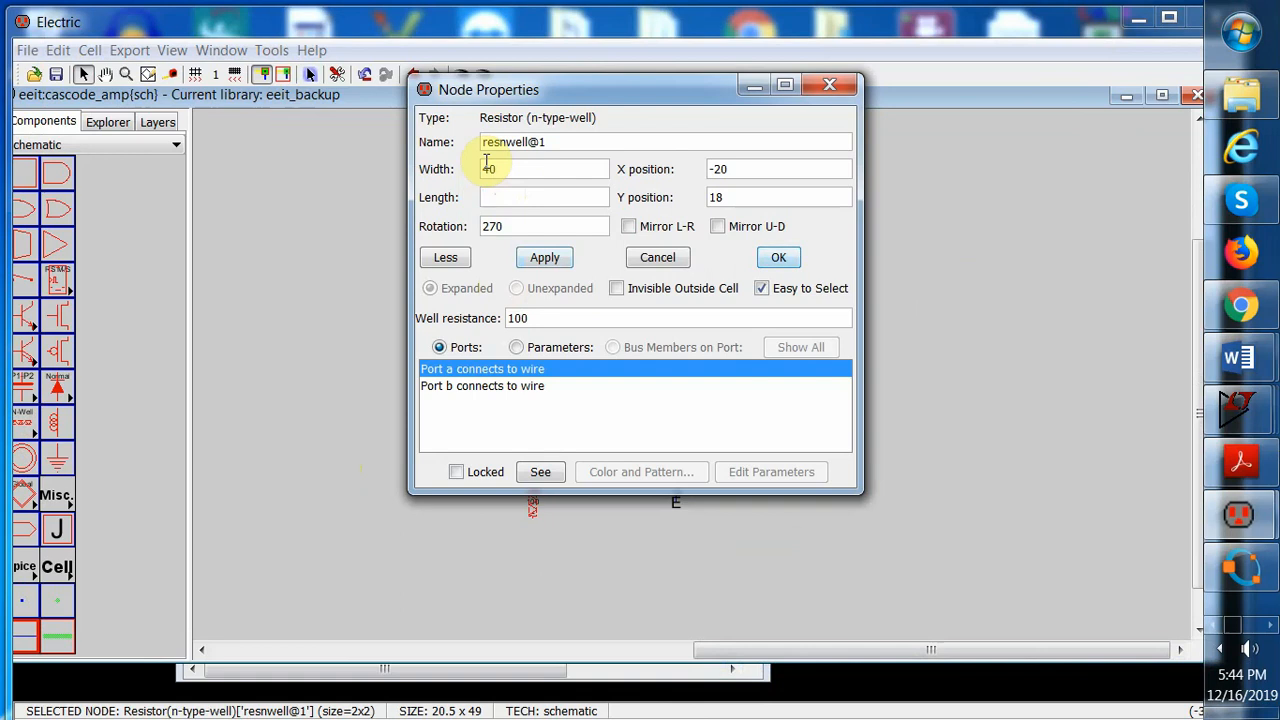
double_click(512, 318)
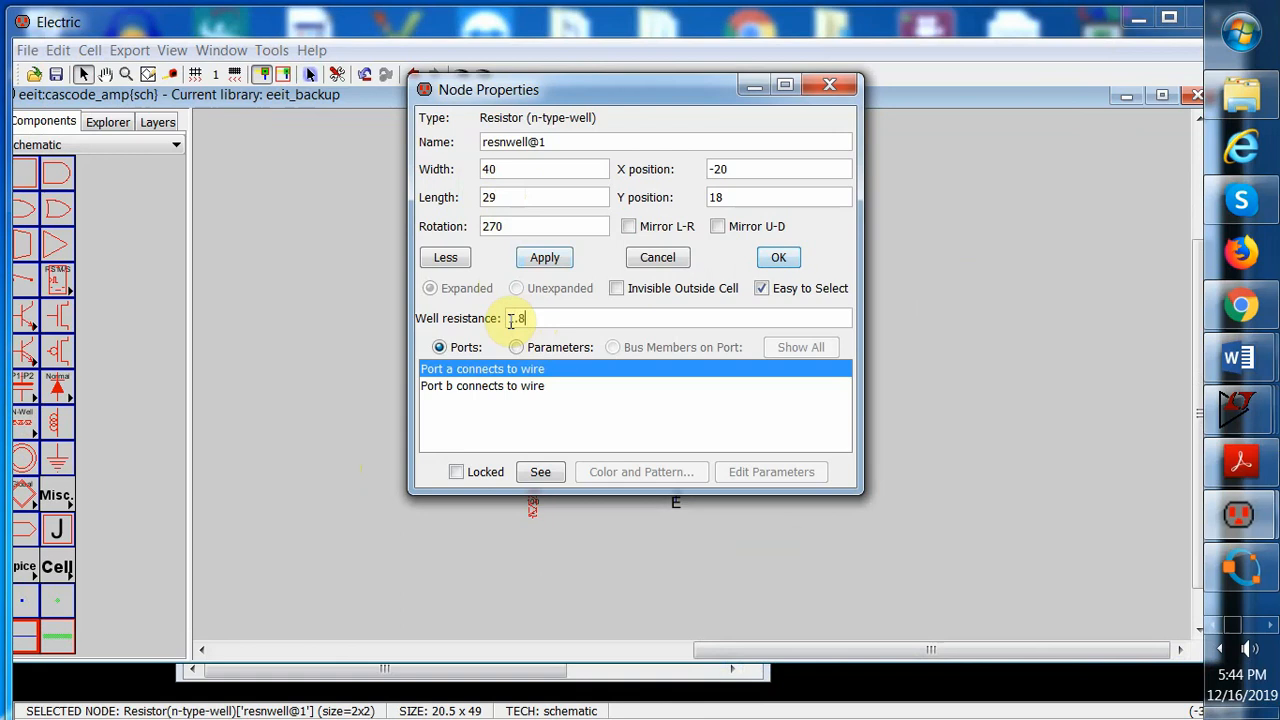
click(545, 257)
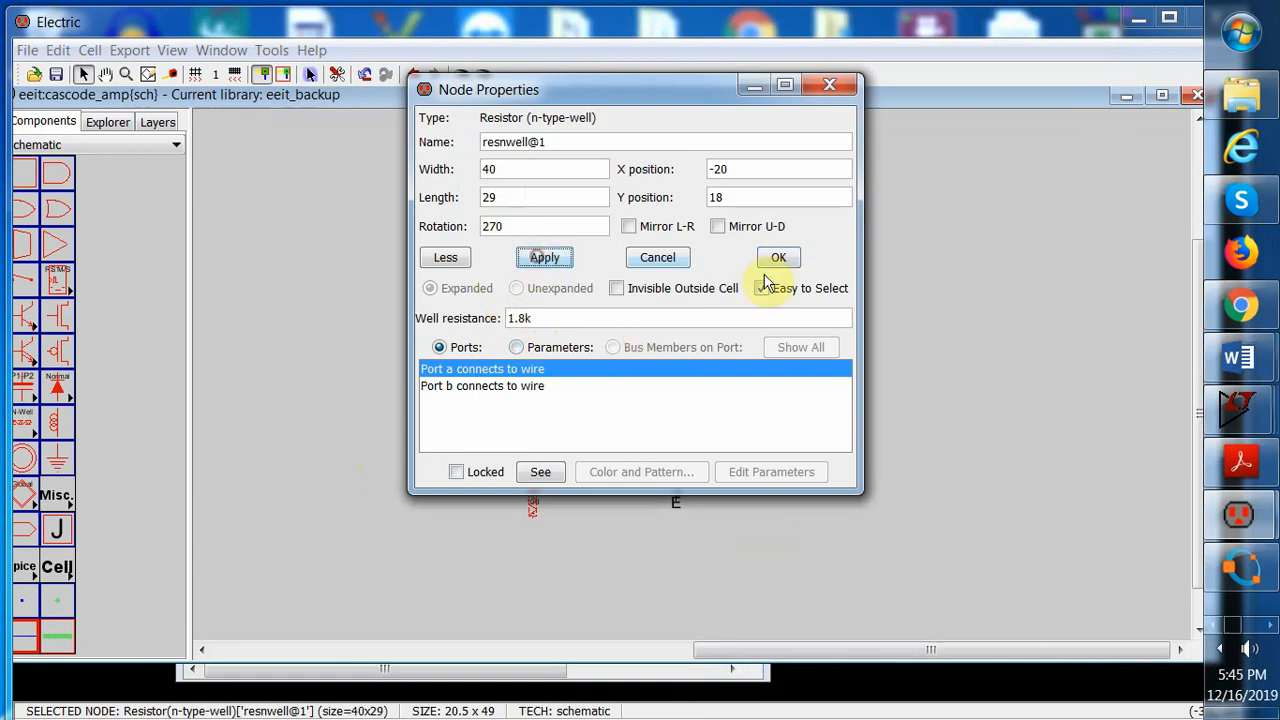
click(776, 259)
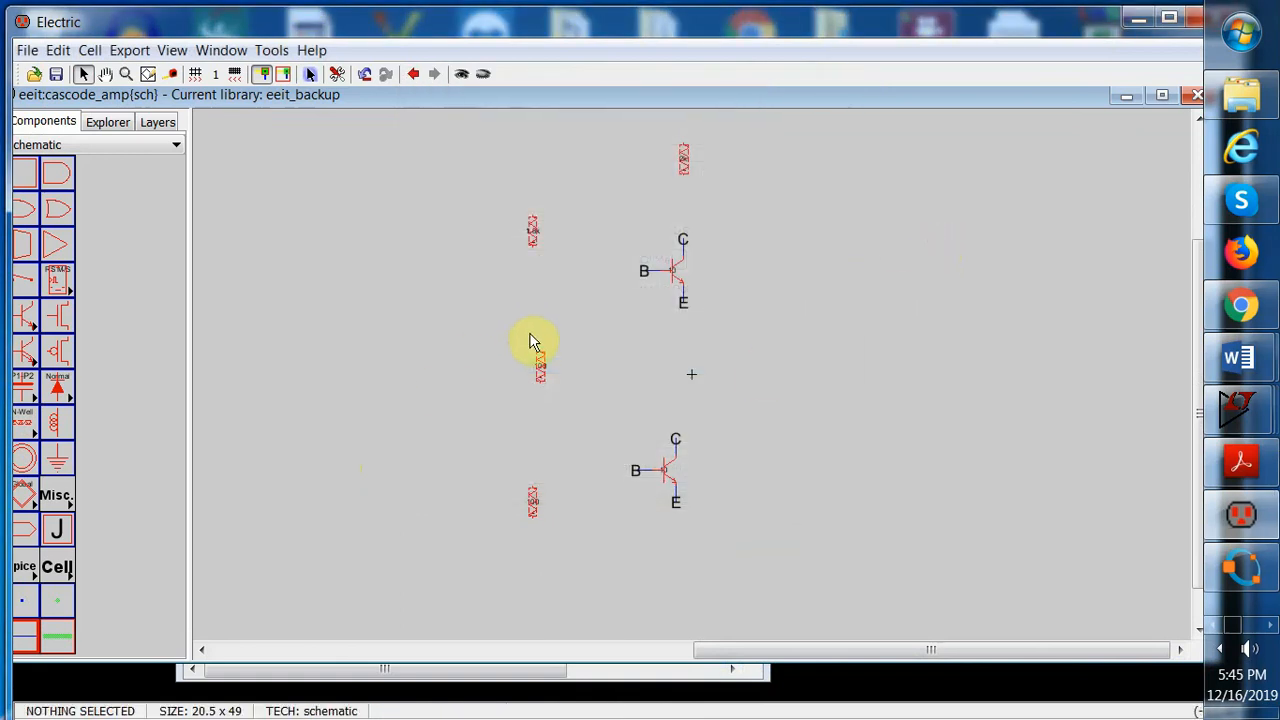
Set the middle resistor's width to 40, length to 8 and well resistance to 500
click(537, 370)
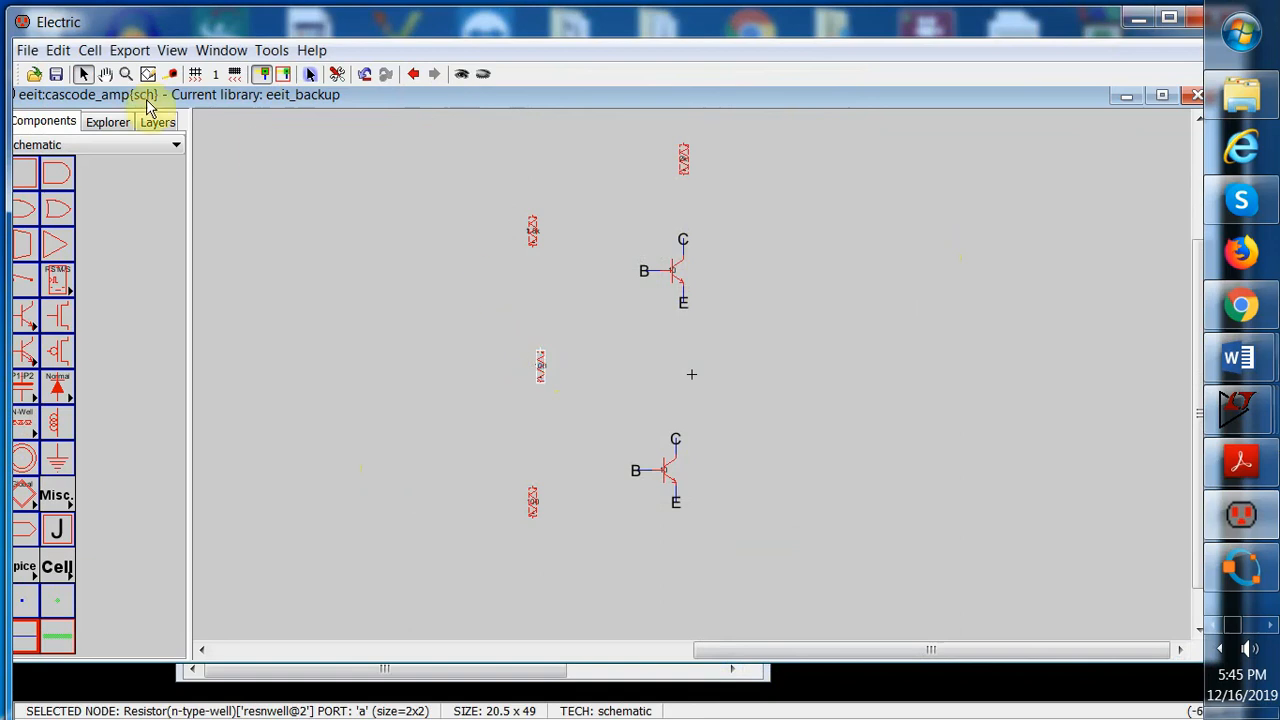
click(57, 50)
mouse_move(186, 451)
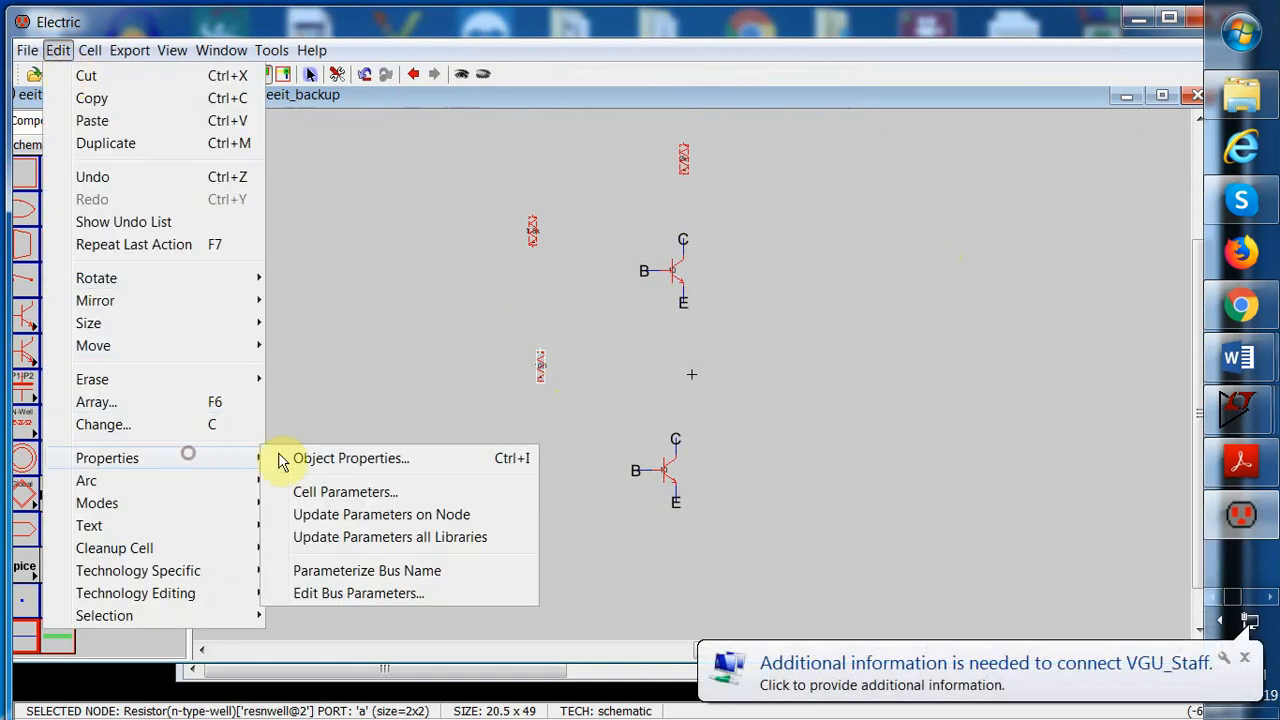
click(334, 457)
drag(508, 172, 457, 177)
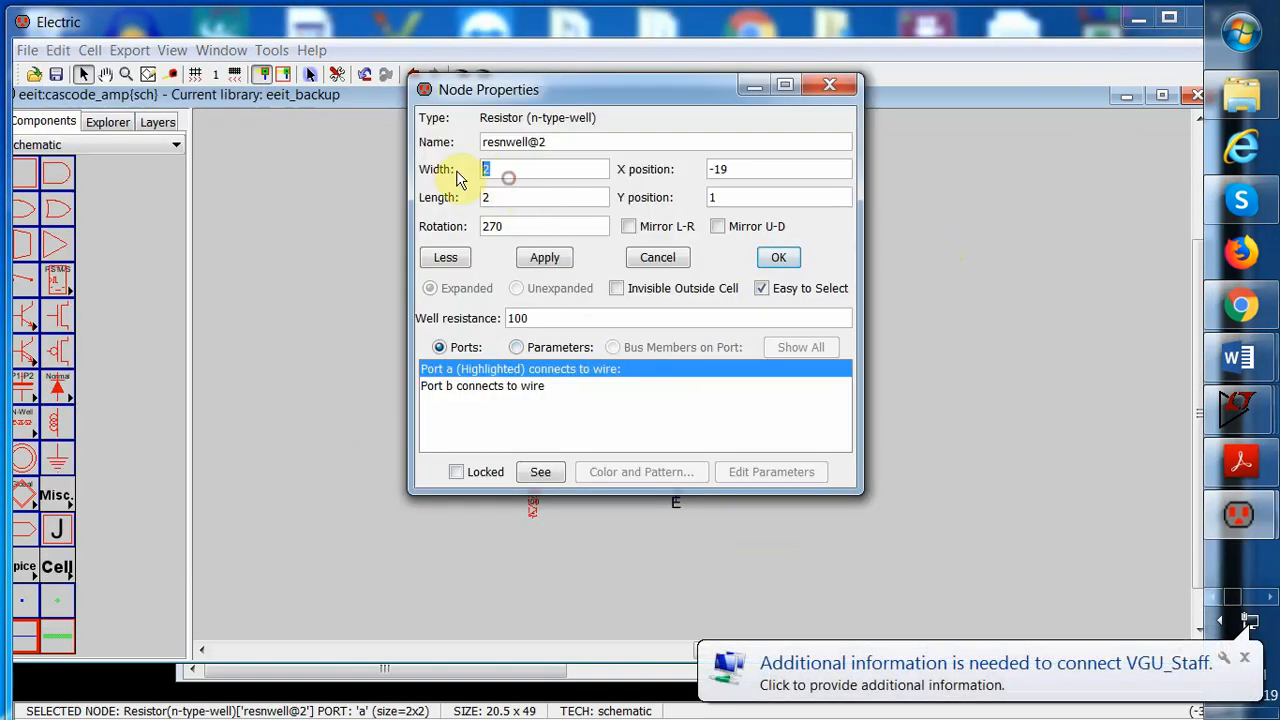
key(BackSpace)
text(40)
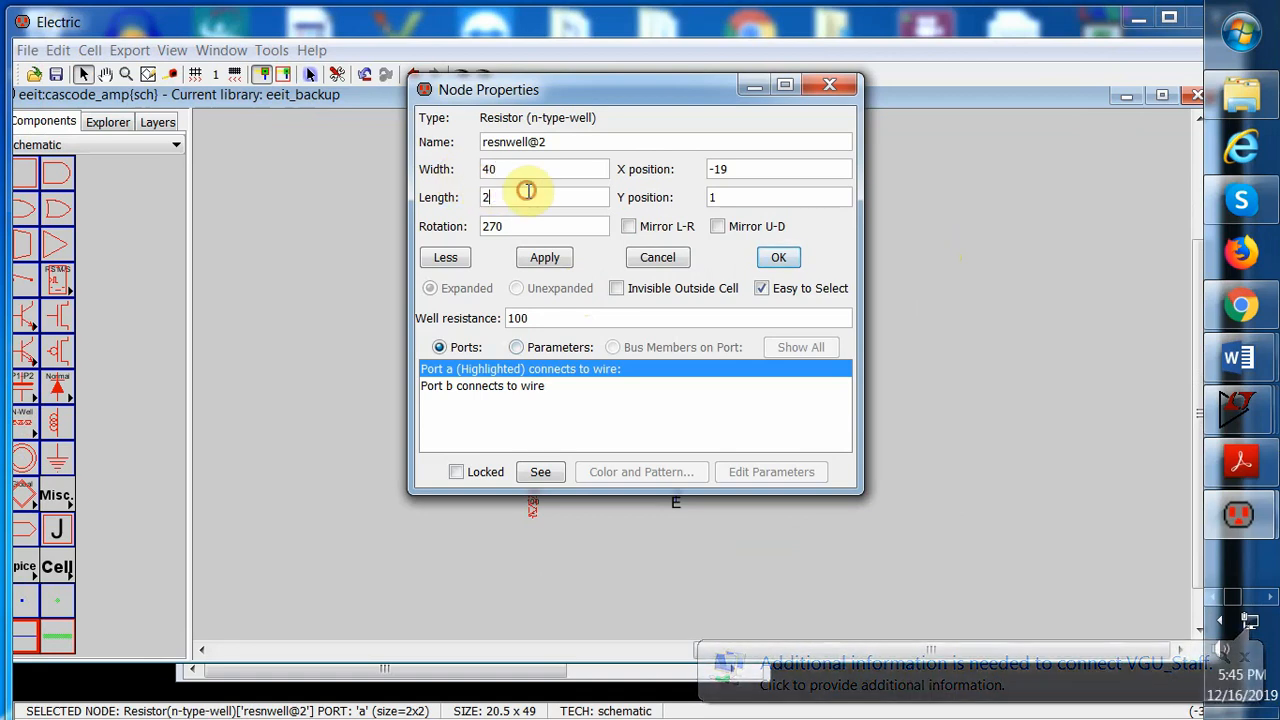
drag(522, 197, 443, 190)
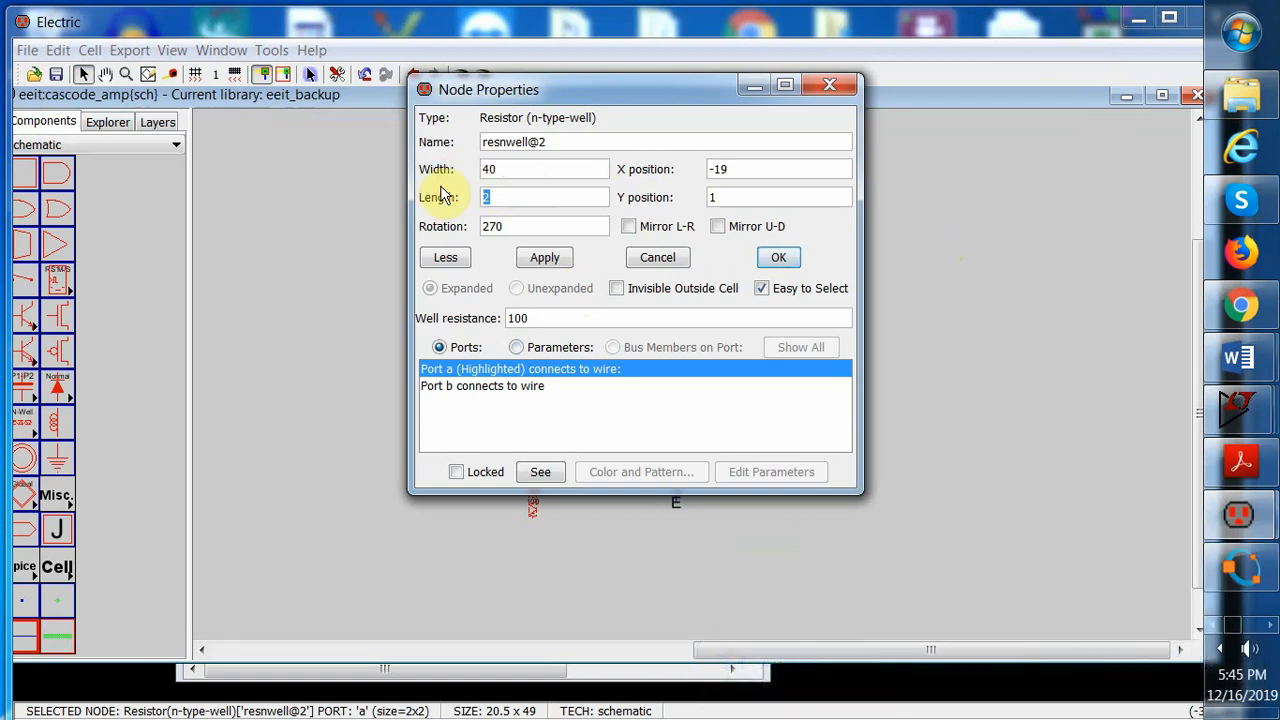
text(8)
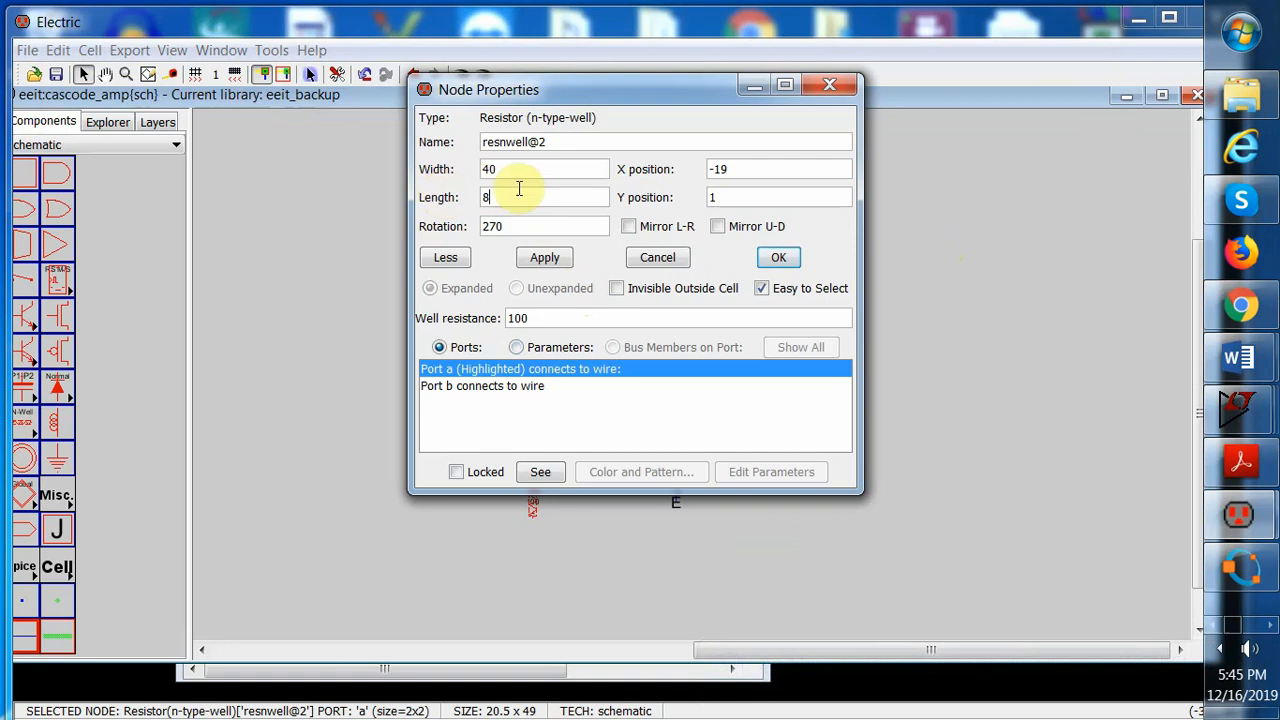
drag(536, 318, 508, 318)
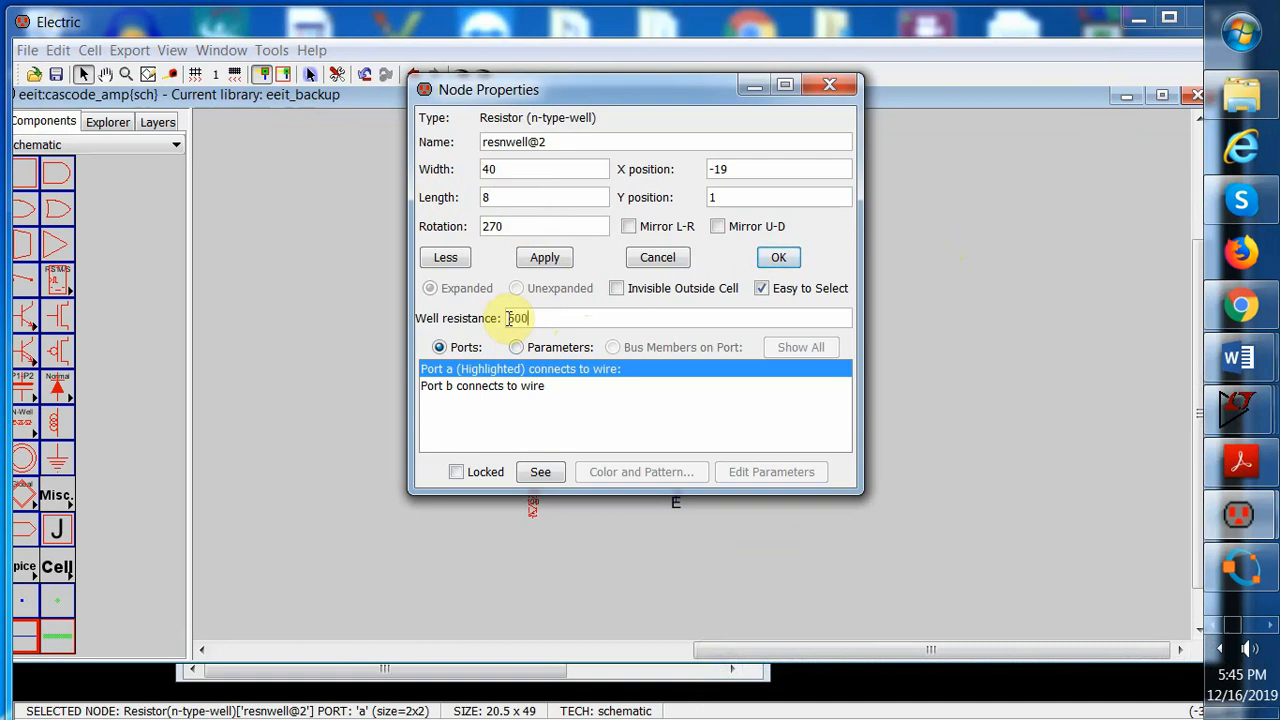
click(545, 260)
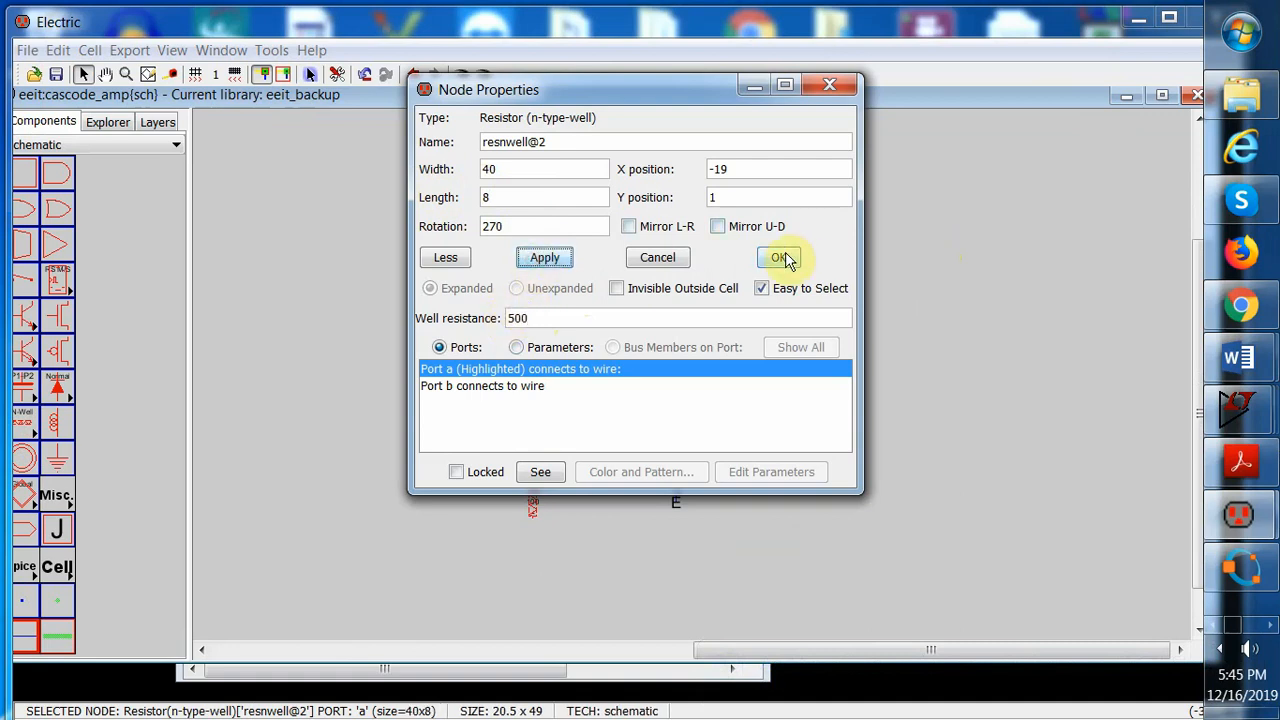
click(774, 258)
Set the resistor left of the lower transistor to width 40, length 13 and well resistance 800
drag(518, 475, 545, 526)
click(57, 50)
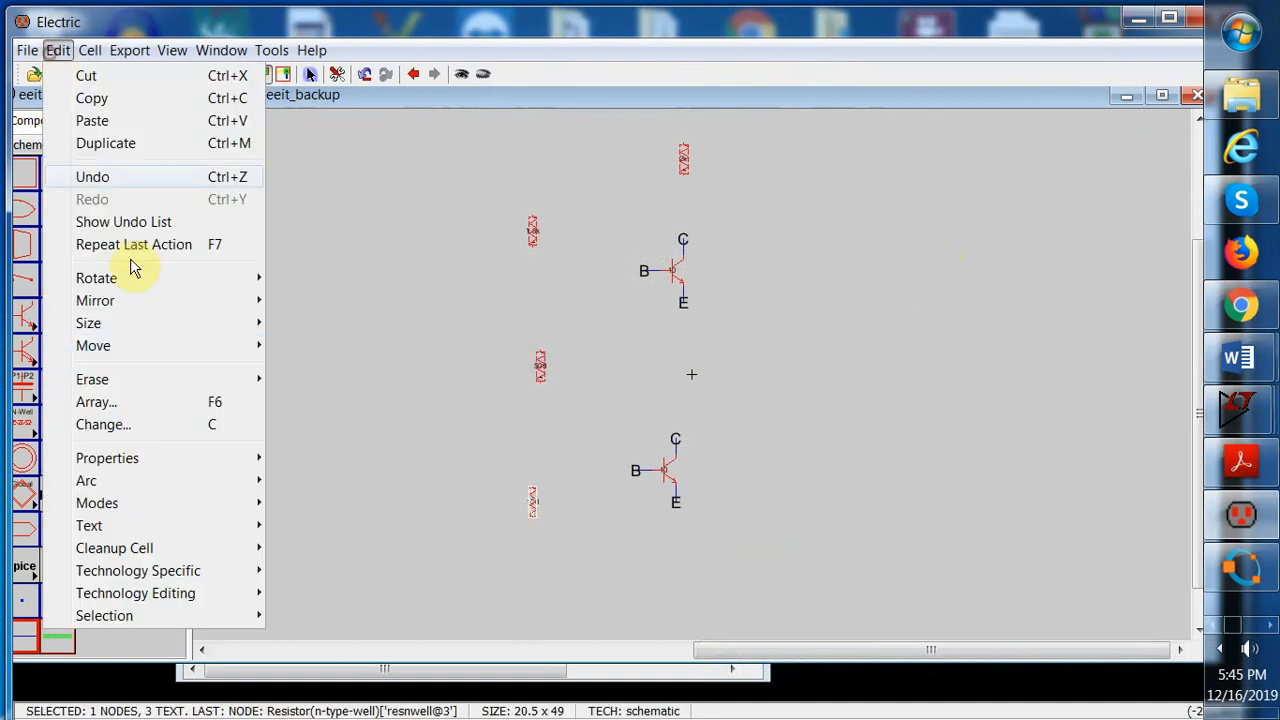
mouse_move(159, 459)
click(298, 460)
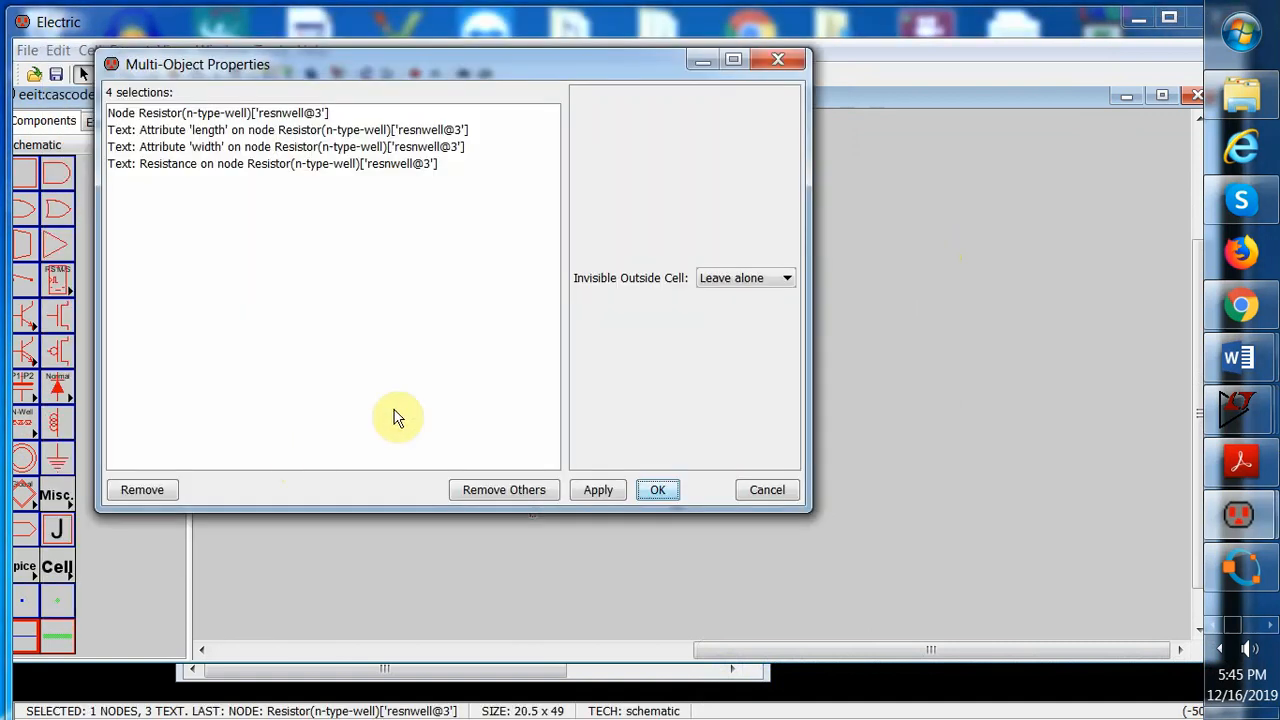
click(298, 114)
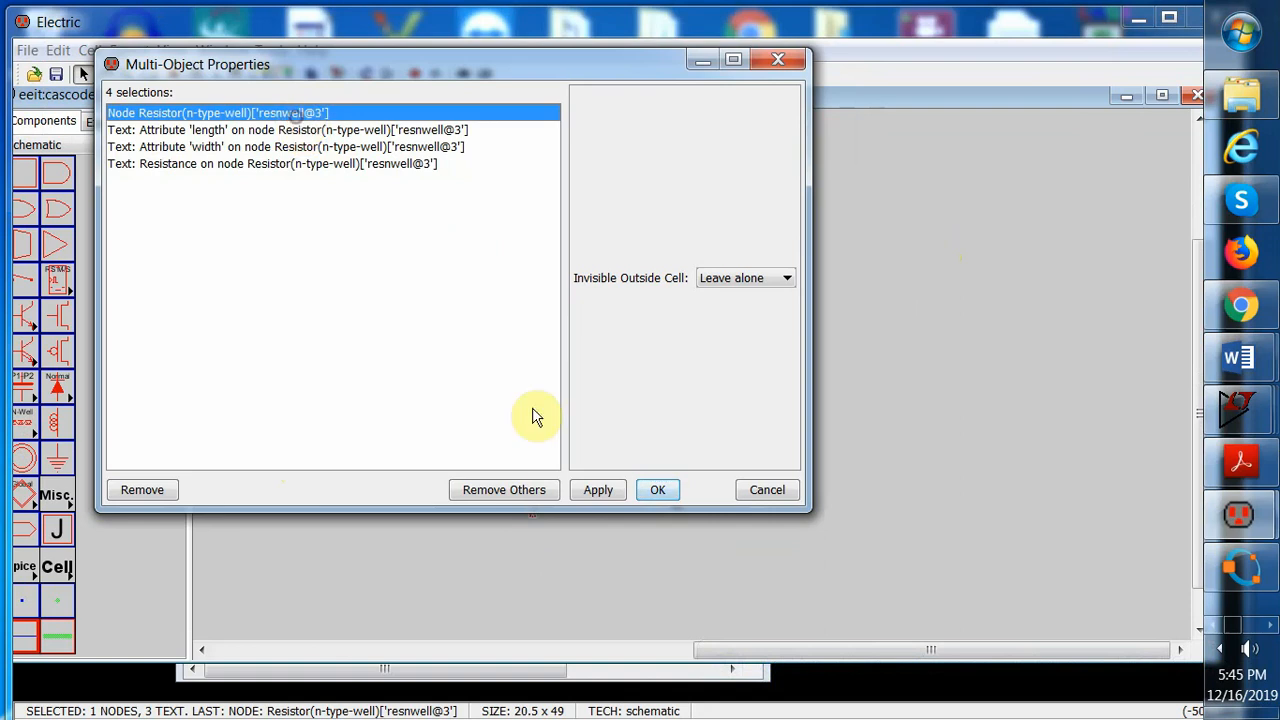
click(507, 493)
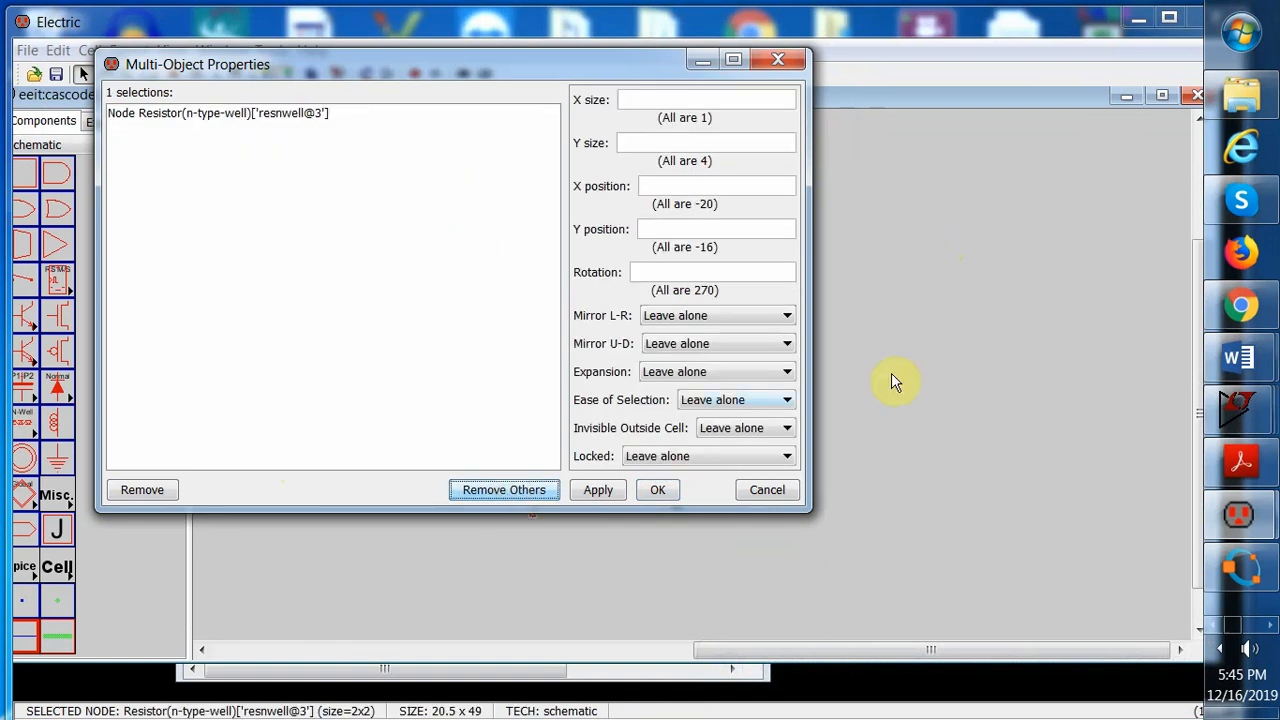
click(650, 491)
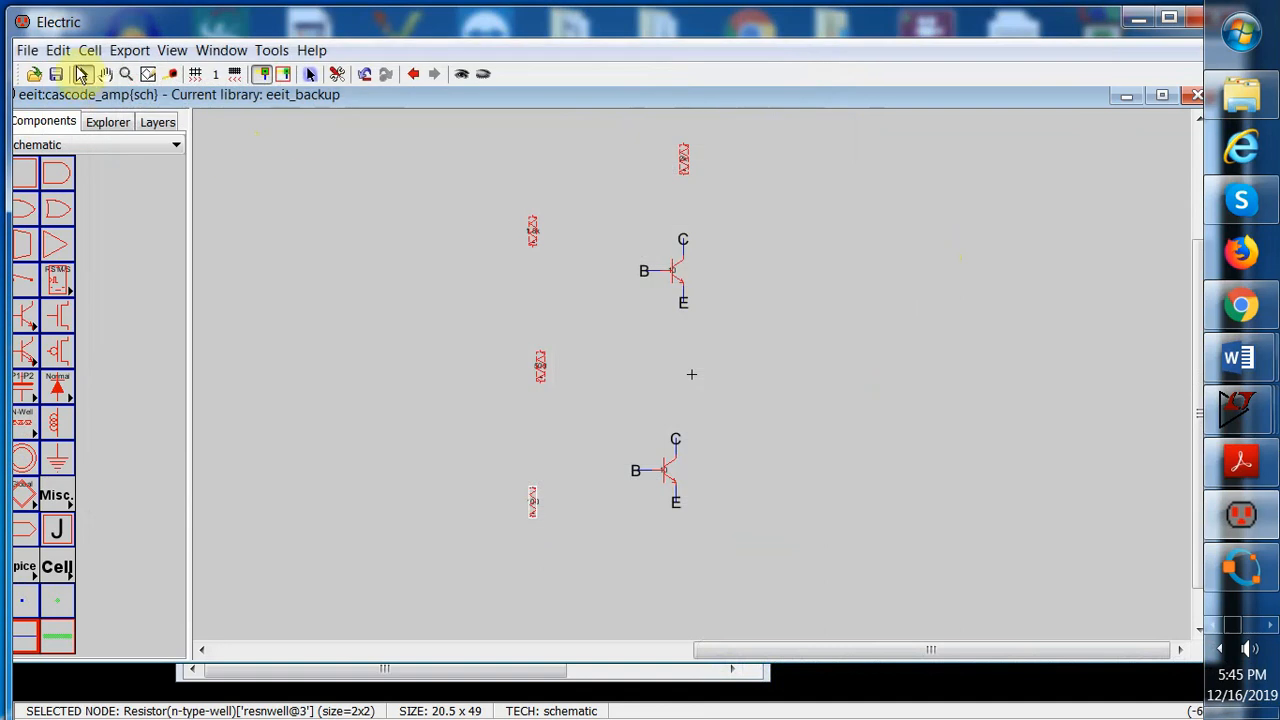
click(58, 50)
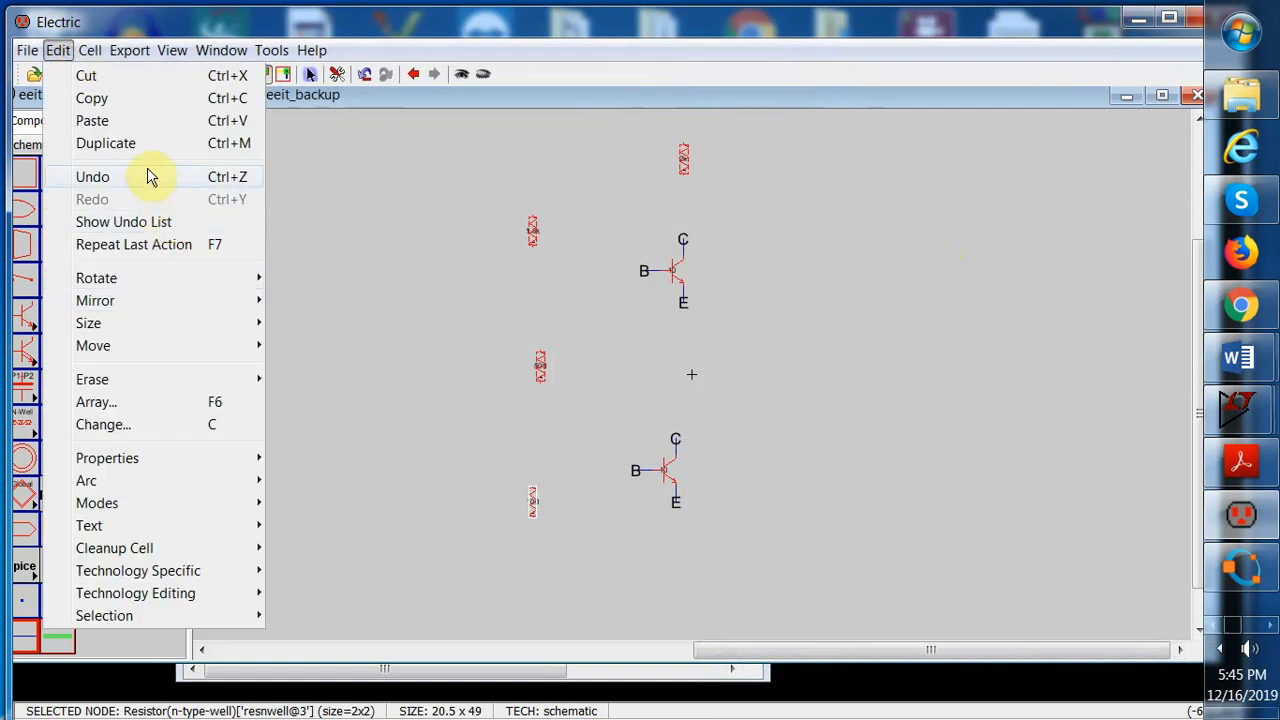
click(163, 458)
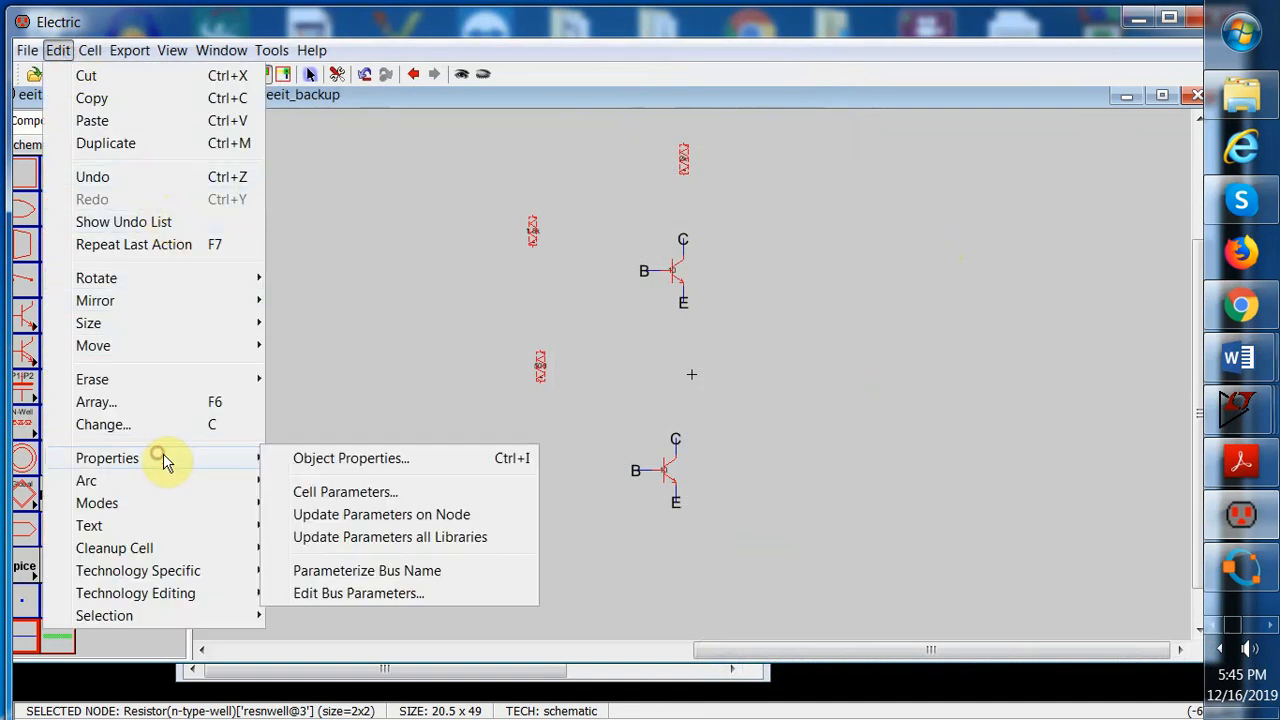
click(322, 458)
click(495, 172)
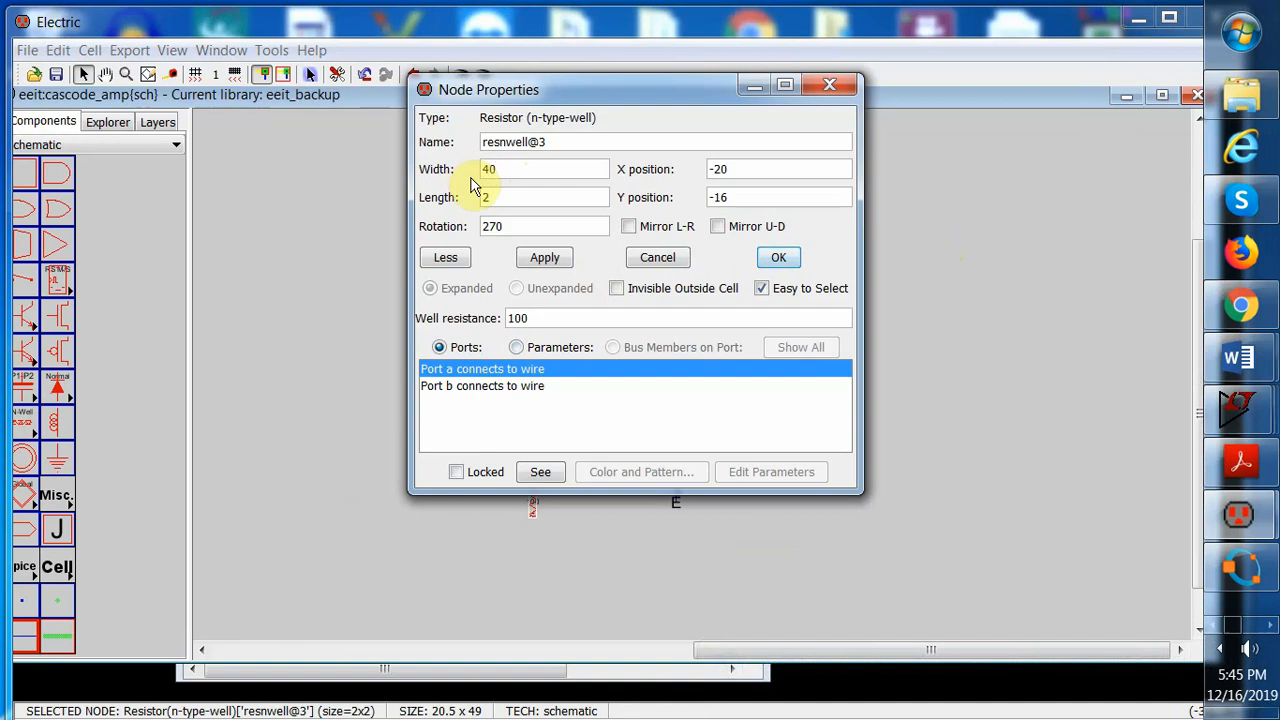
click(490, 200)
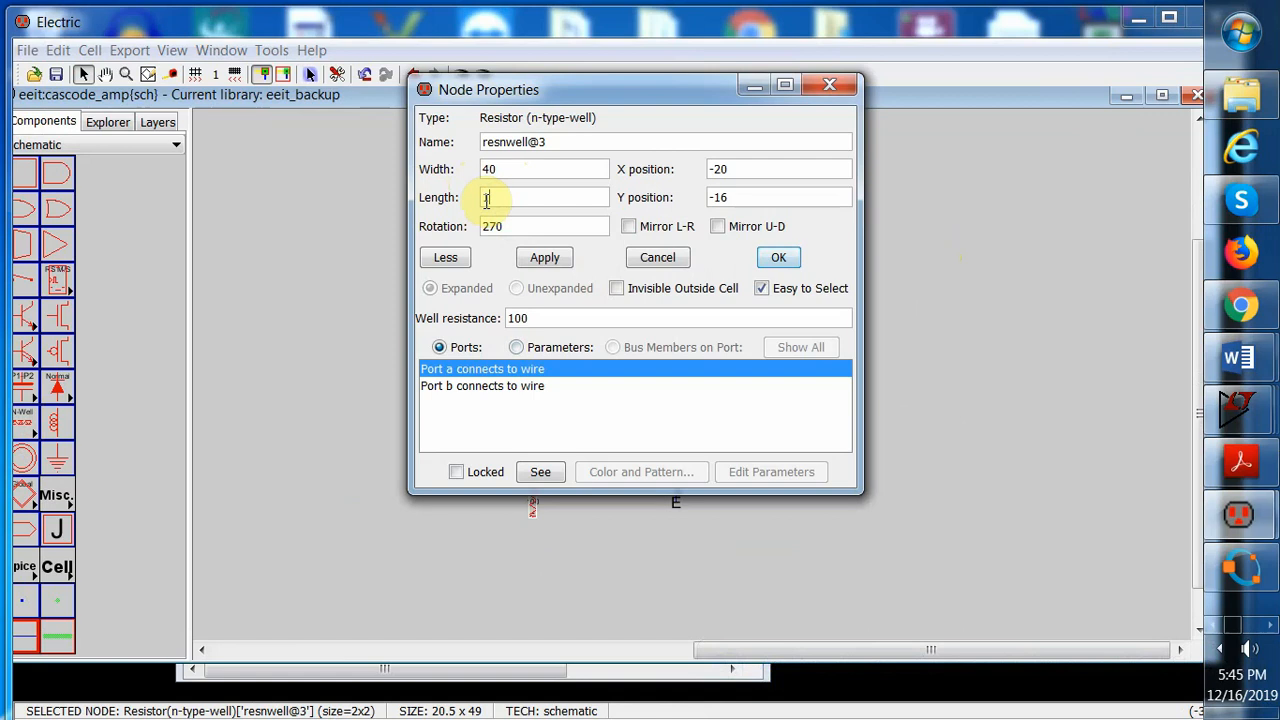
click(545, 257)
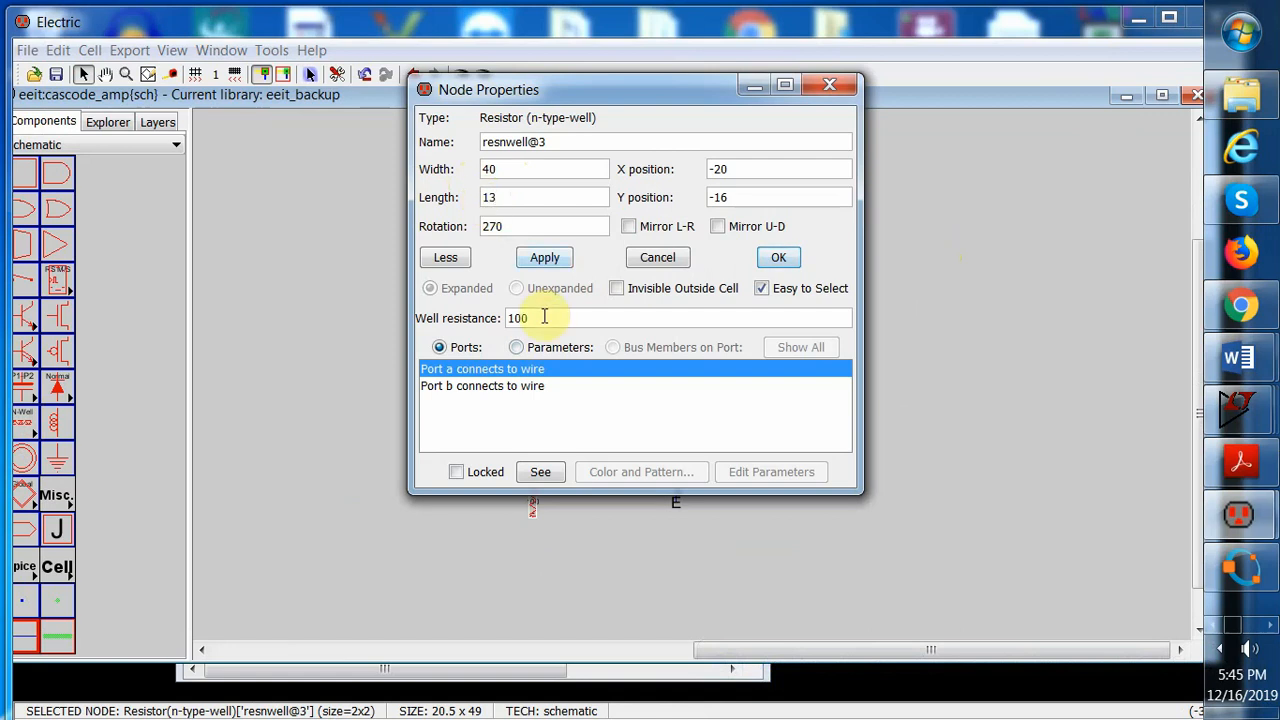
drag(541, 316, 497, 330)
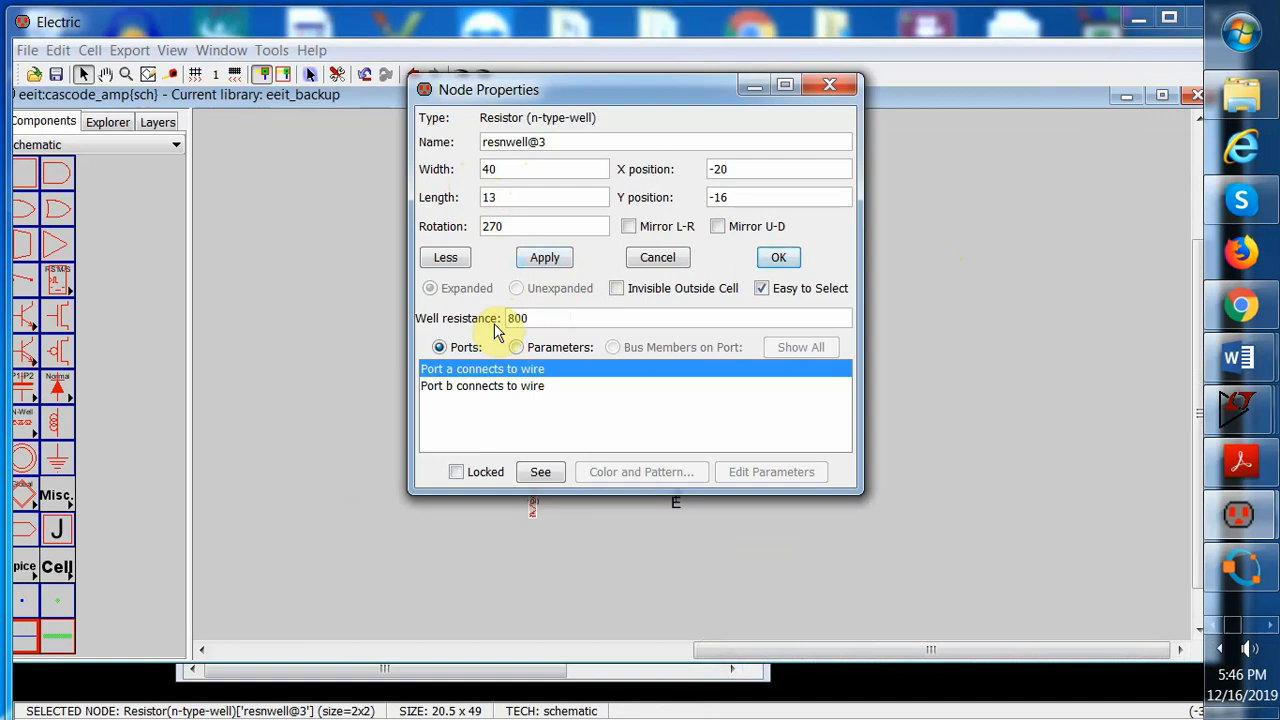
click(538, 258)
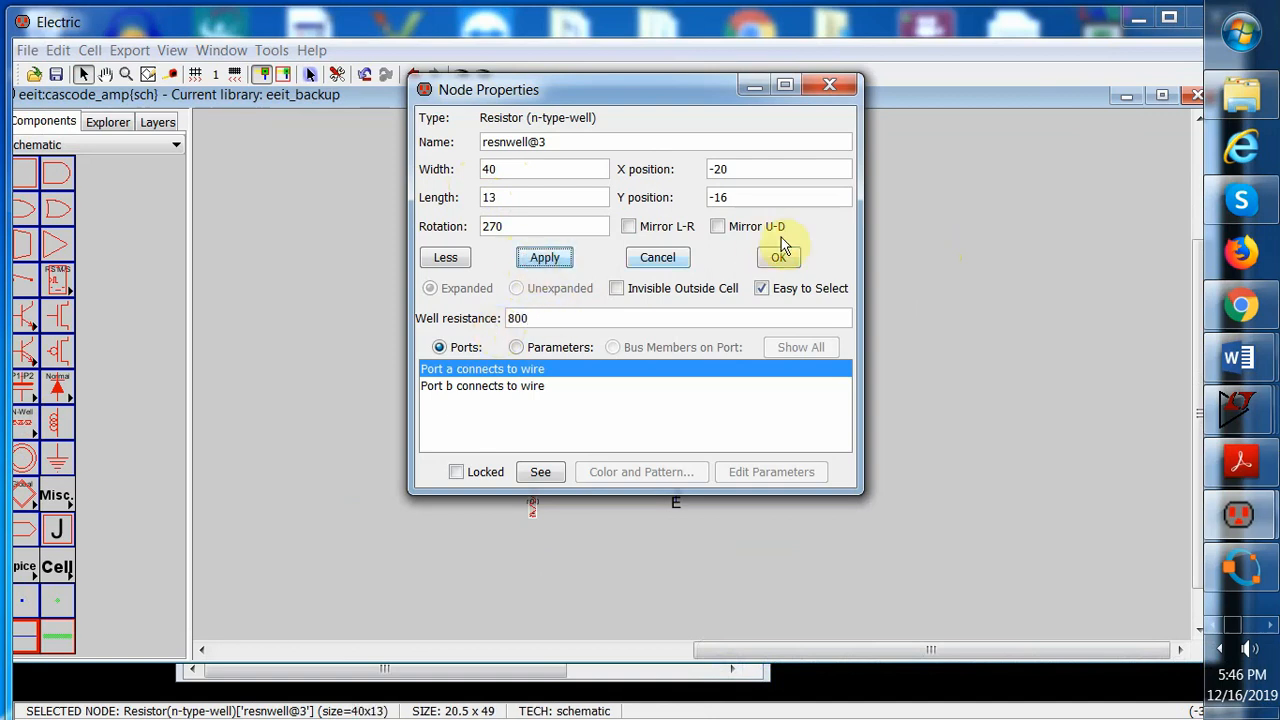
click(779, 257)
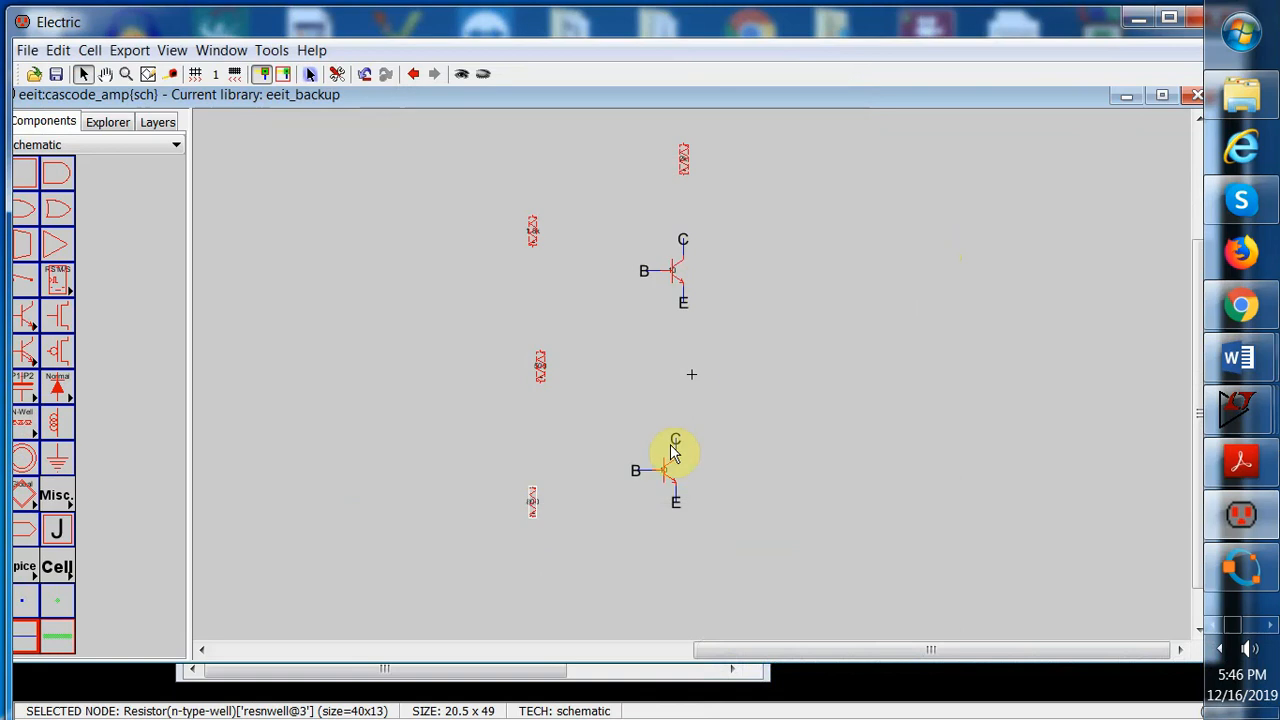
Nudge the lower transistor right under the upper one and the middle resistor left in line with the other resistors
click(785, 333)
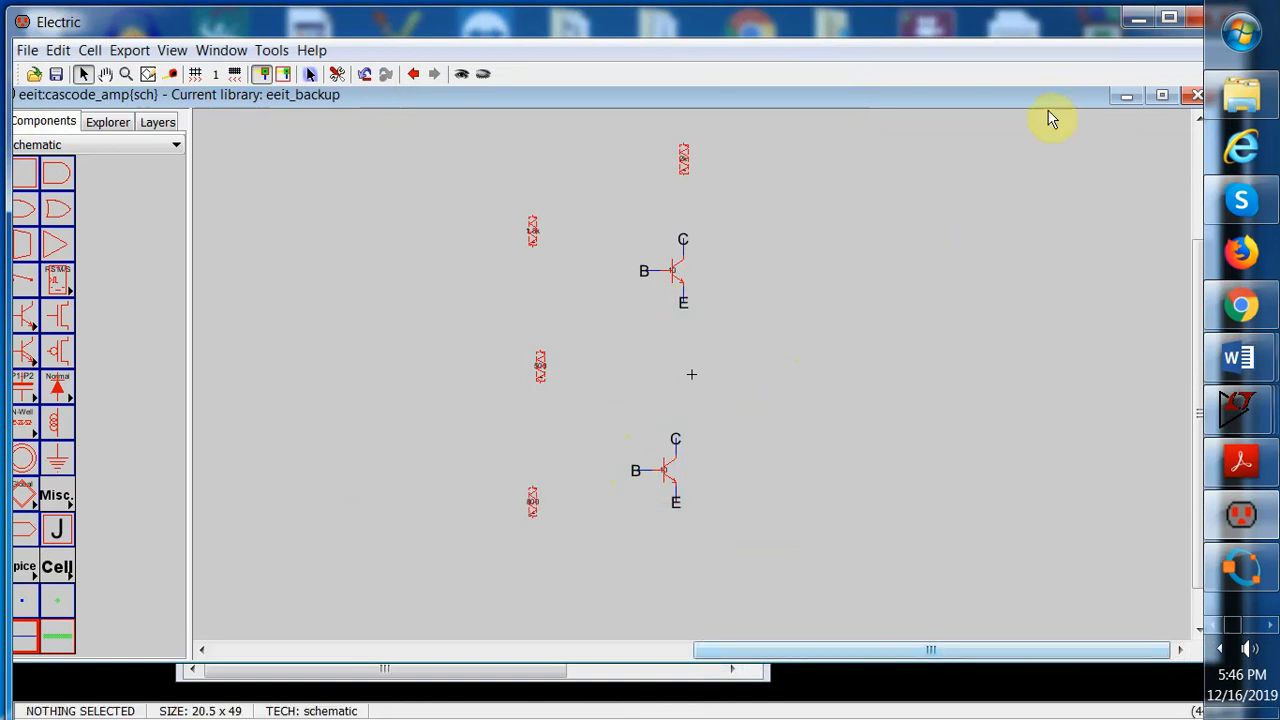
click(666, 470)
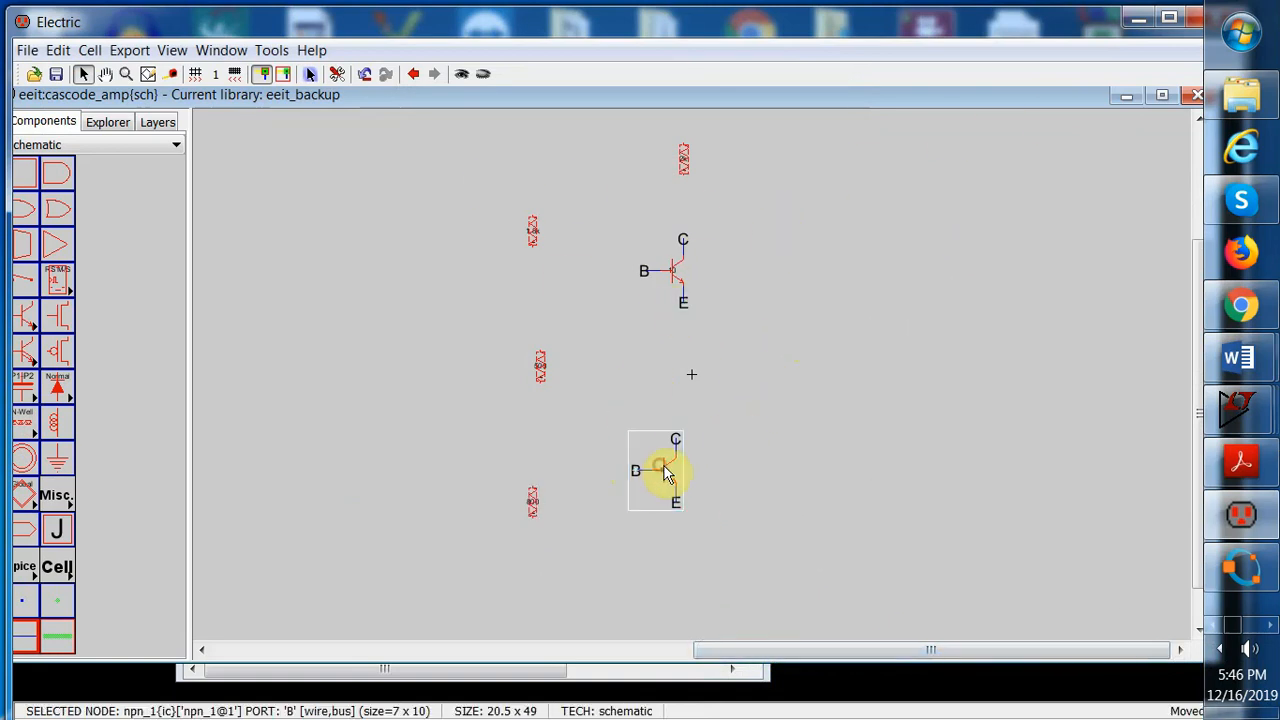
drag(663, 466, 670, 467)
click(791, 428)
click(540, 369)
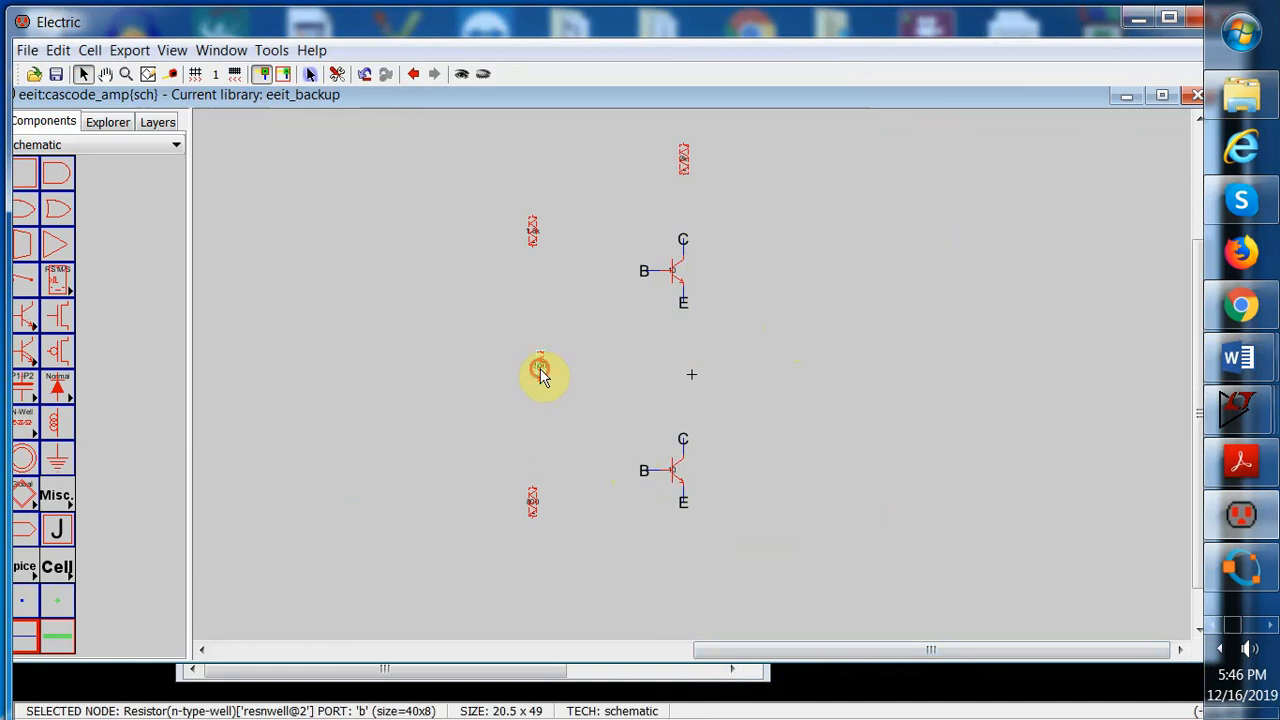
click(530, 502)
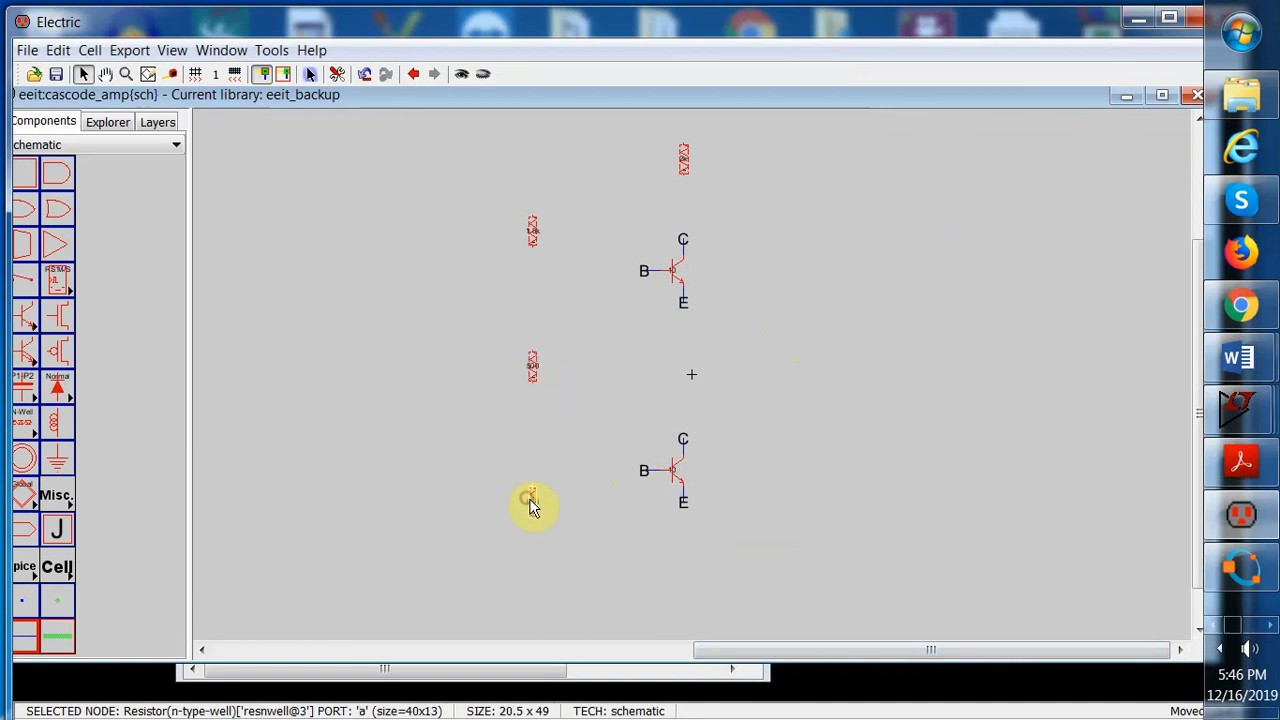
Move the resistor left of the lower transistor slightly downward
drag(530, 494, 530, 512)
click(789, 432)
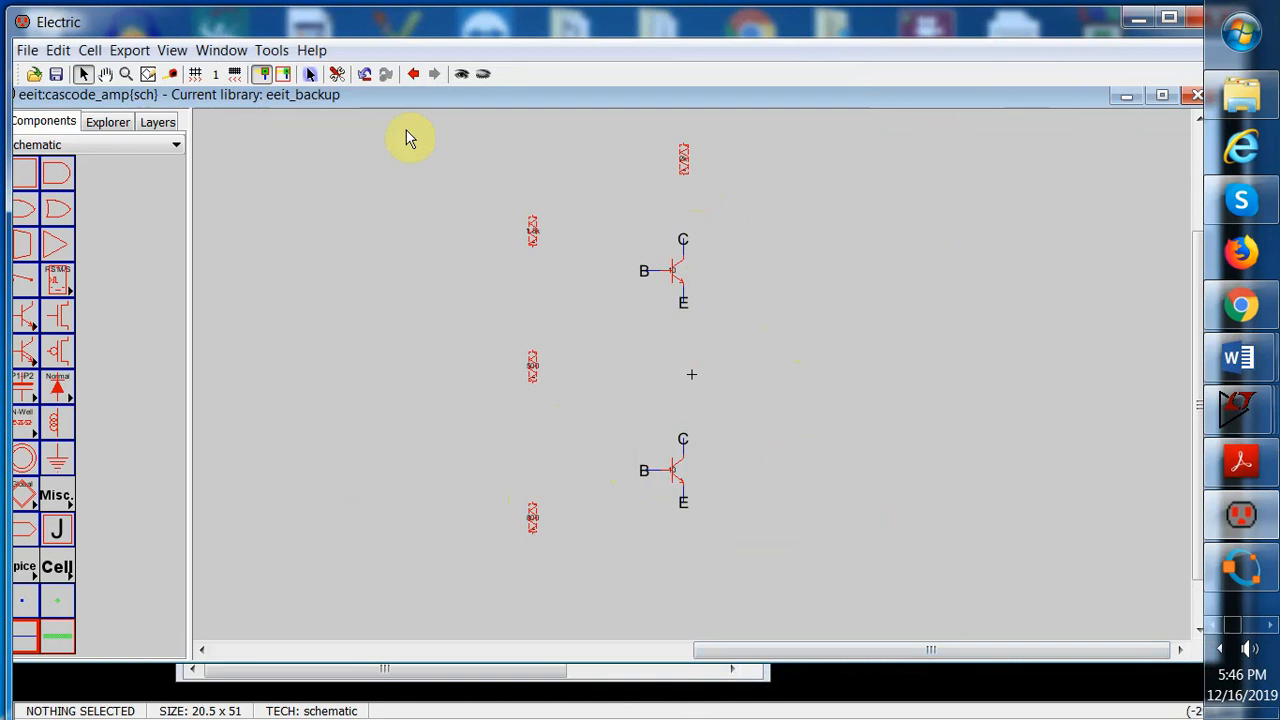
Wire the upper transistor's collector up to the resistor above it
click(683, 241)
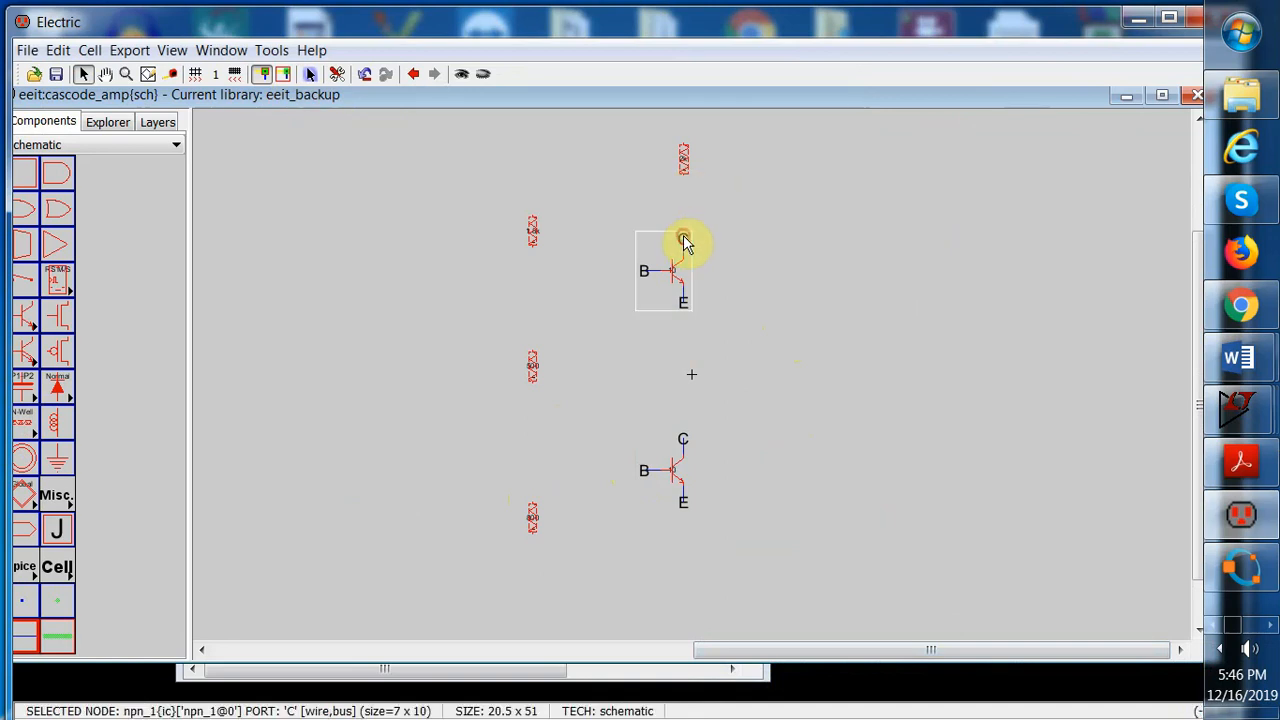
right_drag(683, 241, 684, 172)
click(743, 202)
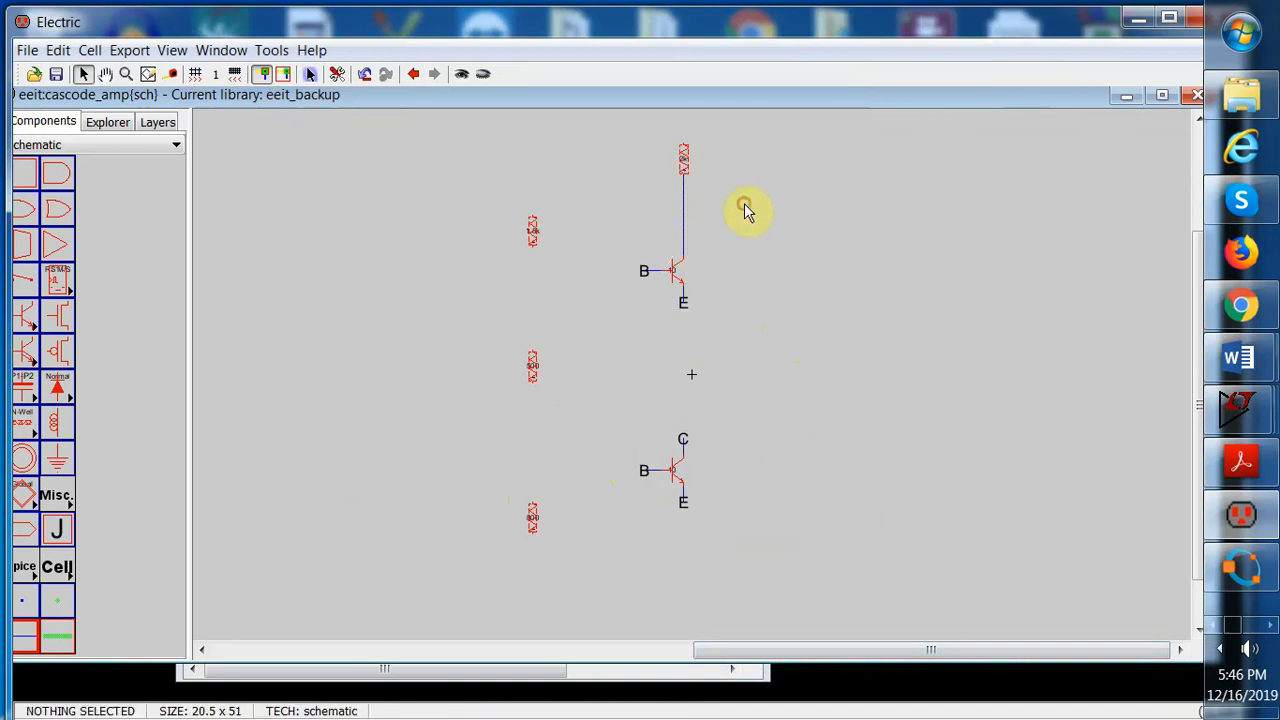
Wire the lower transistor's collector up to the upper transistor's emitter
click(680, 444)
right_drag(686, 443, 691, 306)
click(806, 311)
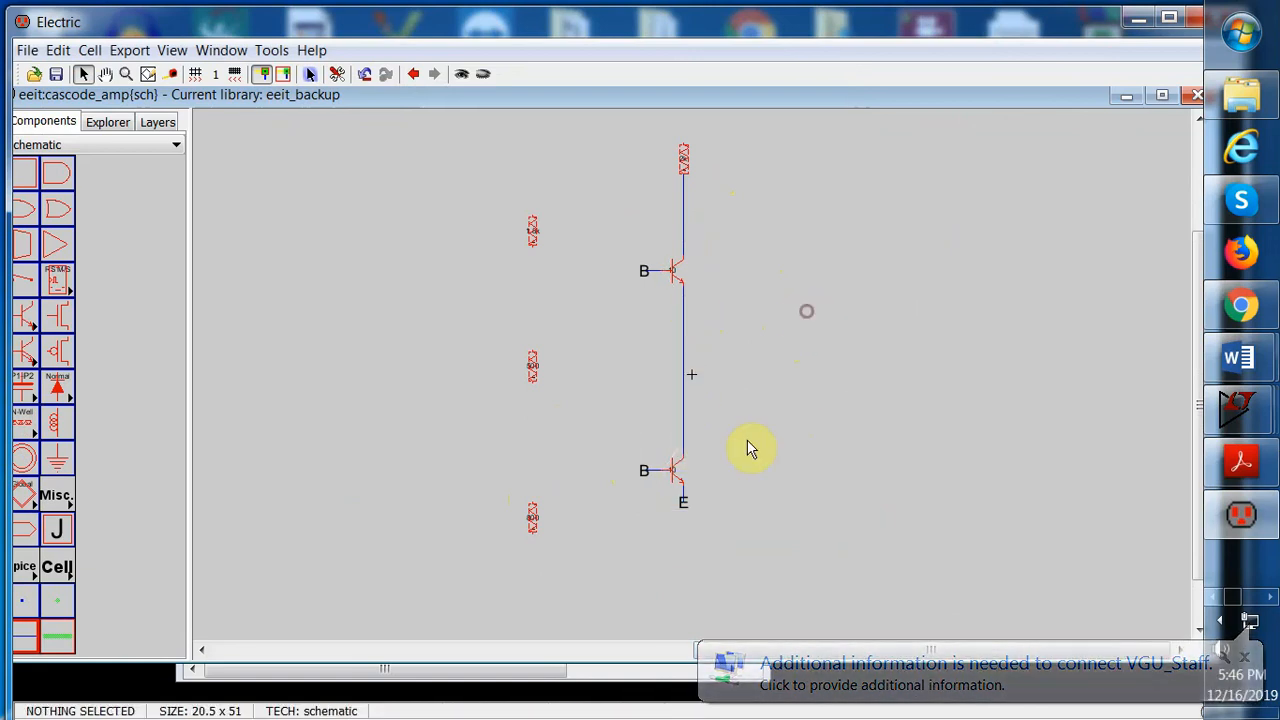
Wire the lower transistor's emitter down and across to the lowest left resistor, and join that resistor to the middle resistor
click(682, 503)
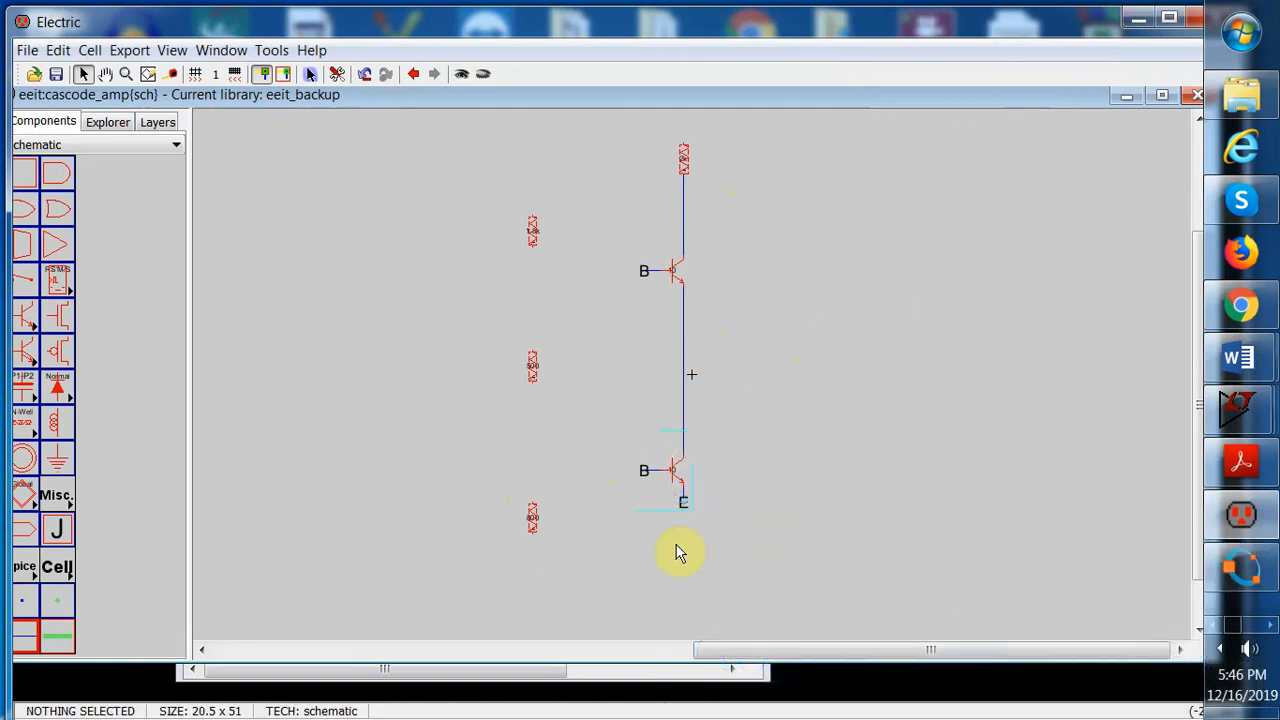
click(683, 507)
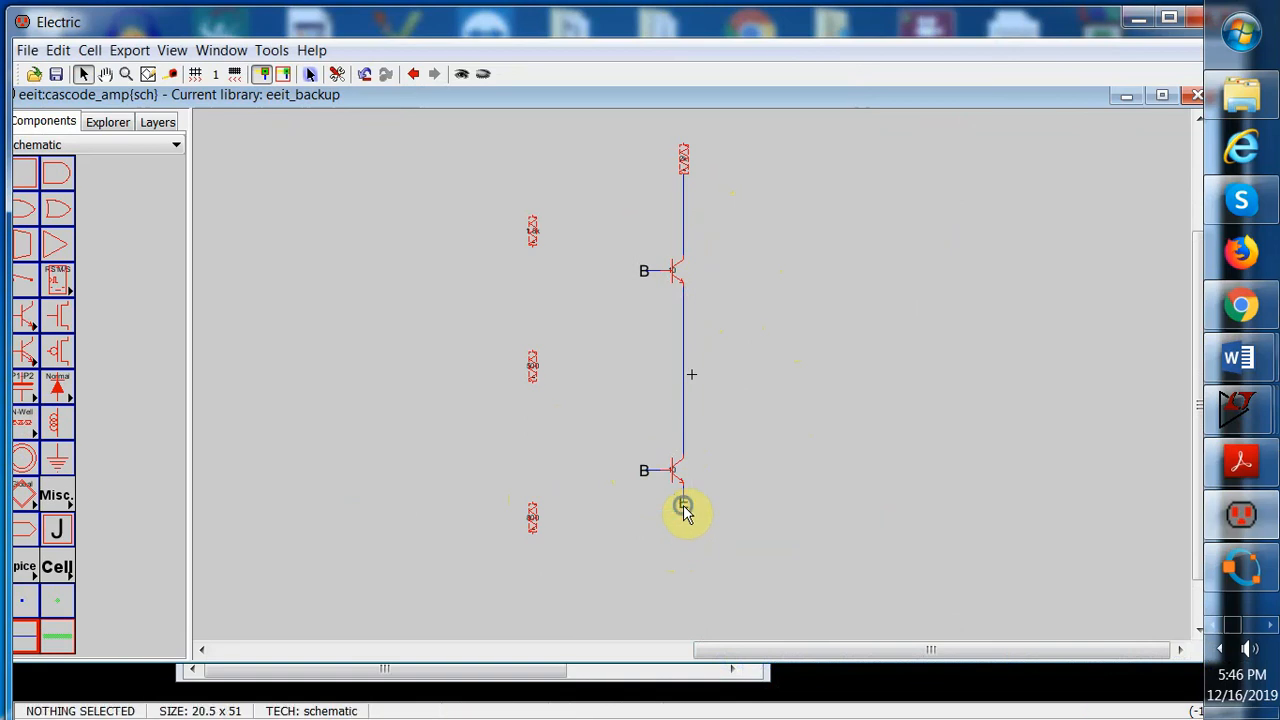
right_drag(682, 562, 543, 389)
click(682, 589)
click(682, 589)
click(533, 591)
click(534, 508)
click(534, 376)
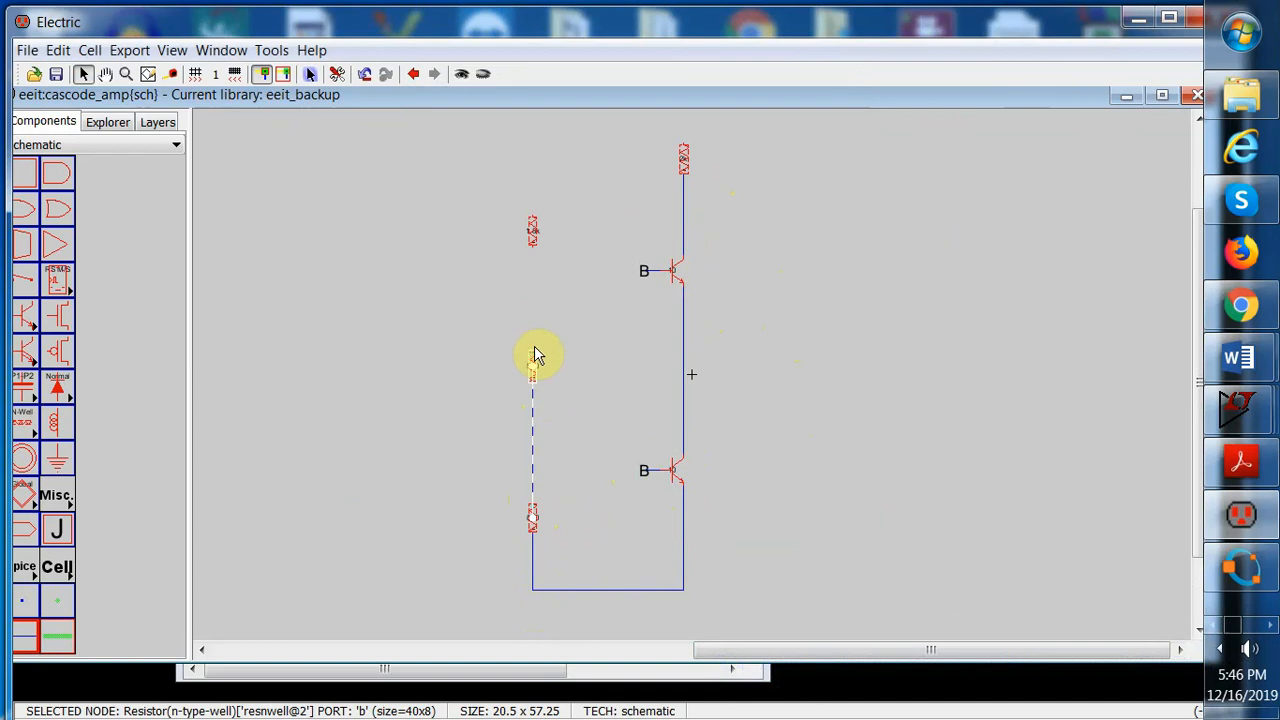
Wire the middle resistor up to the top-left resistor
click(529, 350)
click(529, 352)
right_drag(529, 352, 529, 257)
click(580, 251)
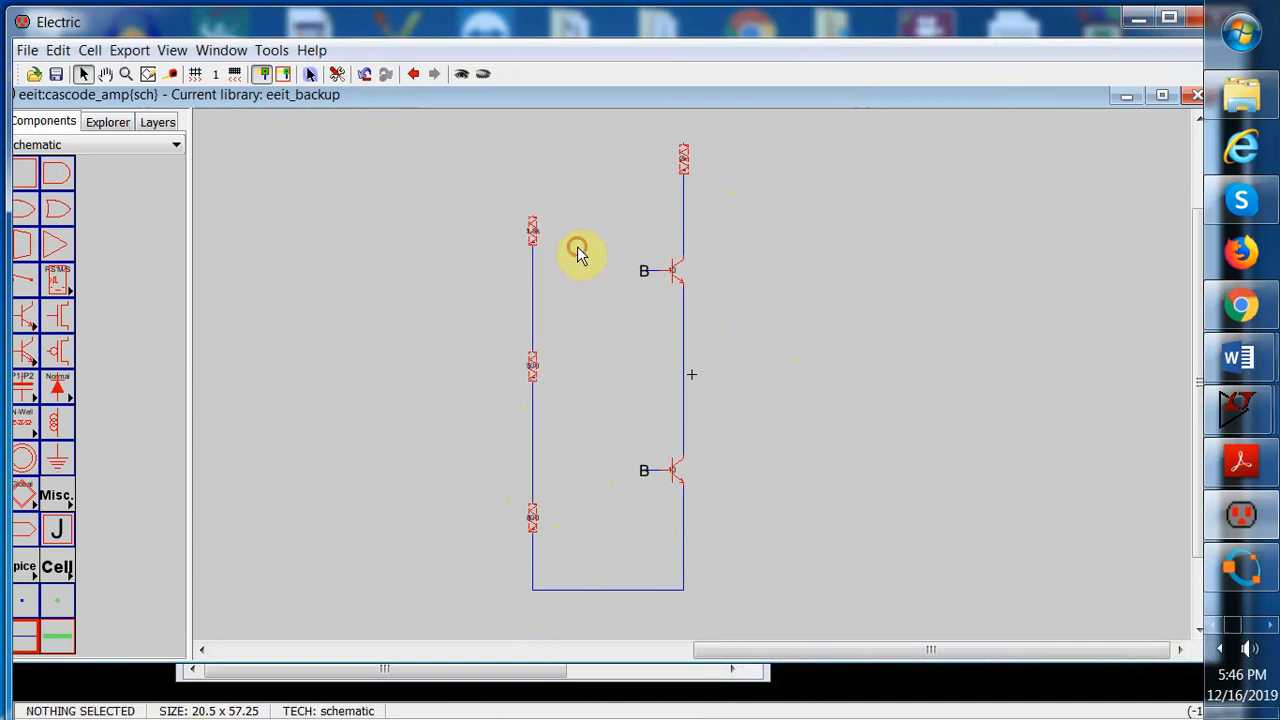
Wire the top of the top-left resistor across to the top of the collector resistor
click(531, 220)
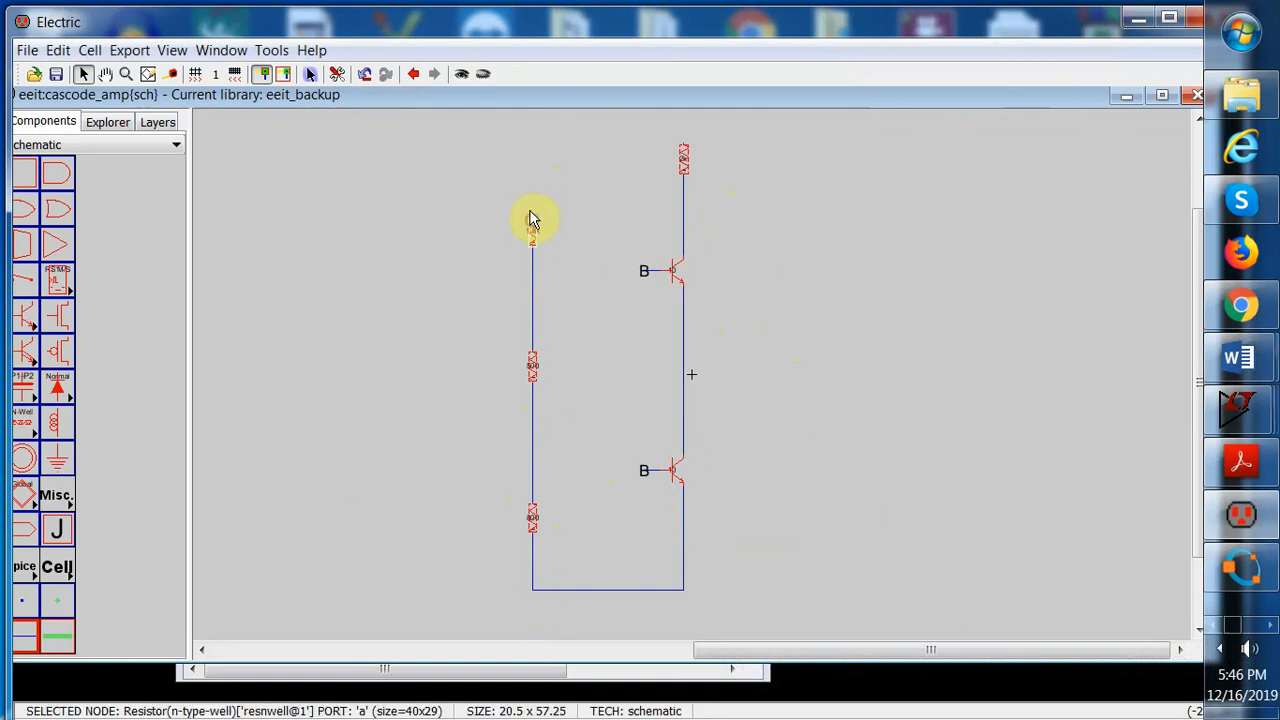
right_drag(535, 124, 682, 138)
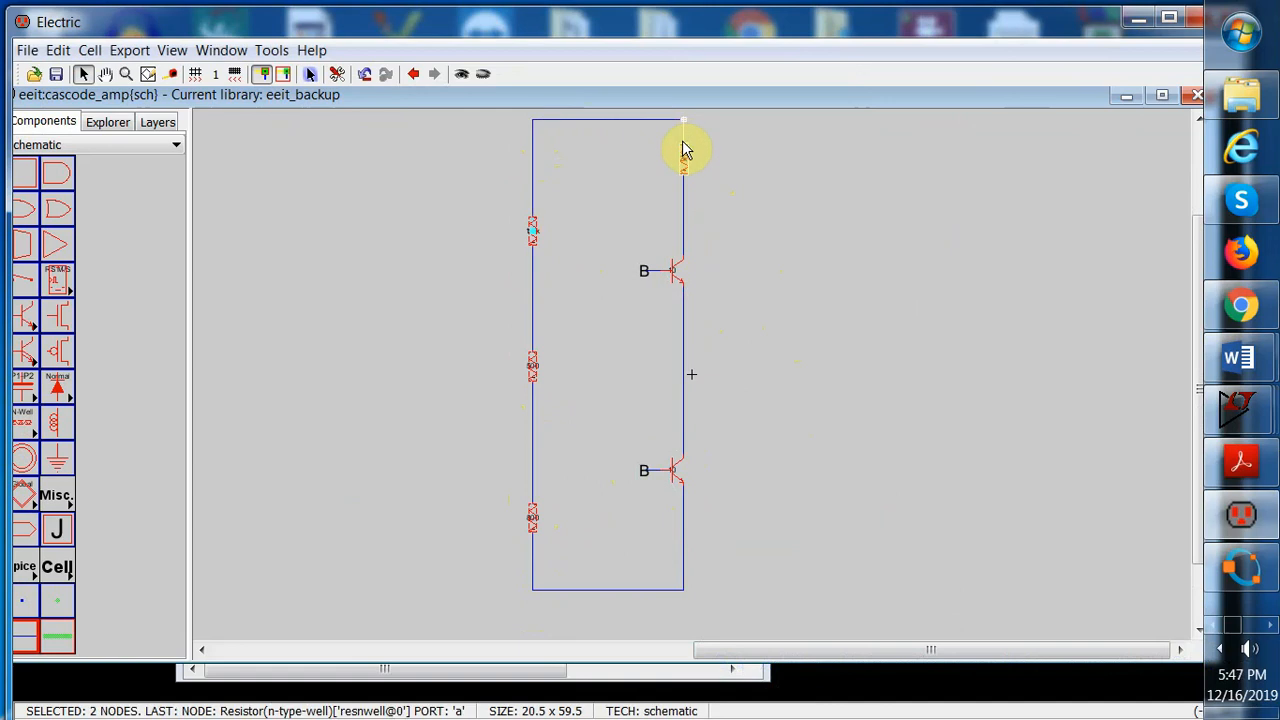
click(682, 146)
click(750, 180)
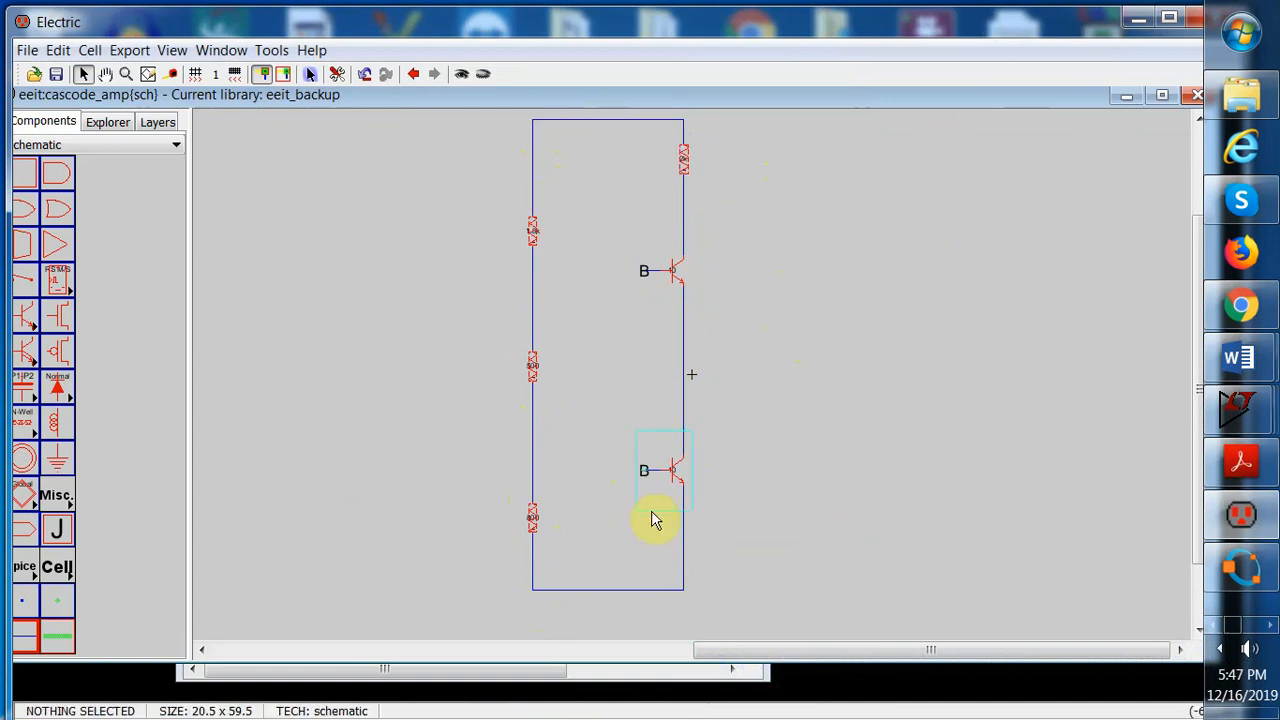
Wire each transistor's base left to the resistor chain node beside it
click(645, 474)
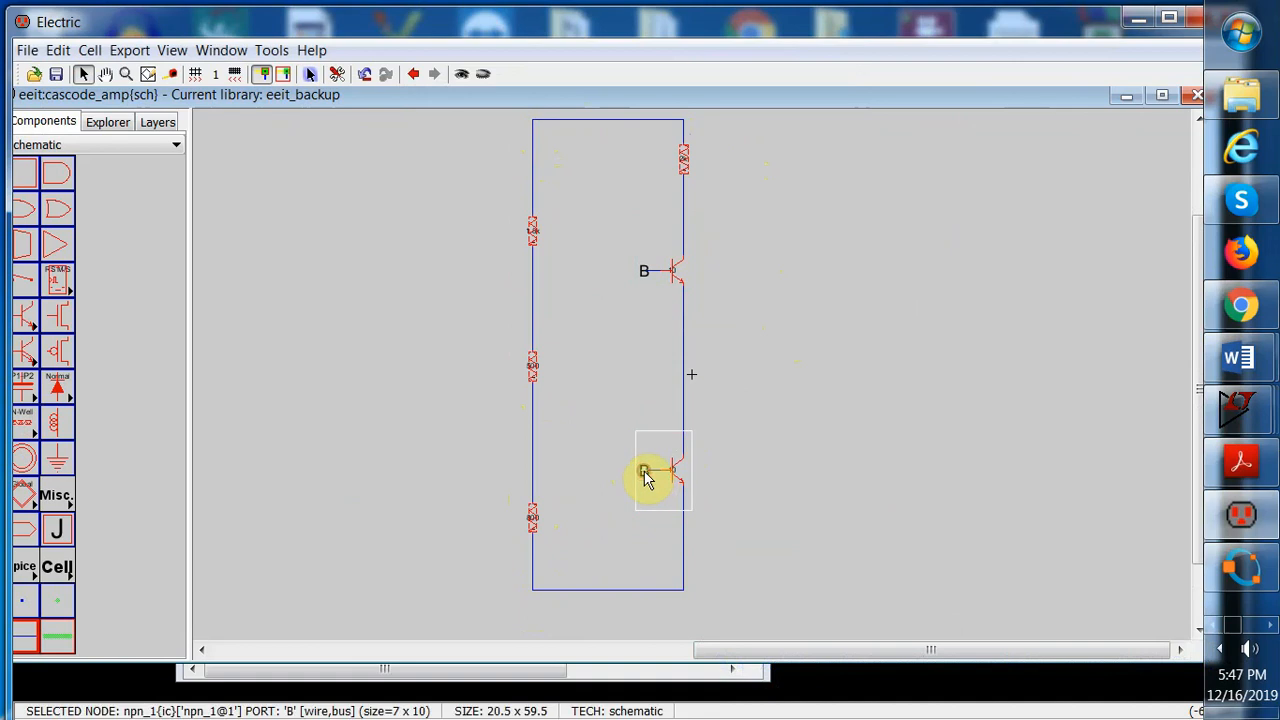
right_drag(646, 474, 532, 482)
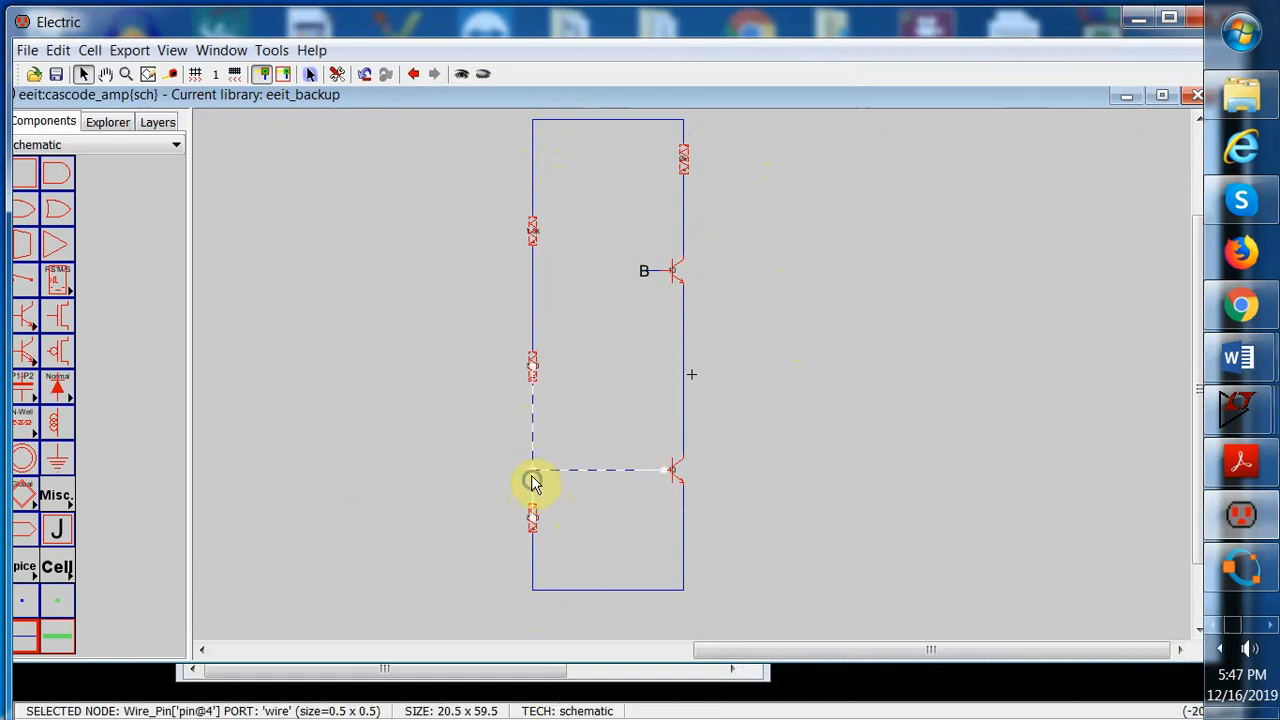
click(600, 332)
click(645, 274)
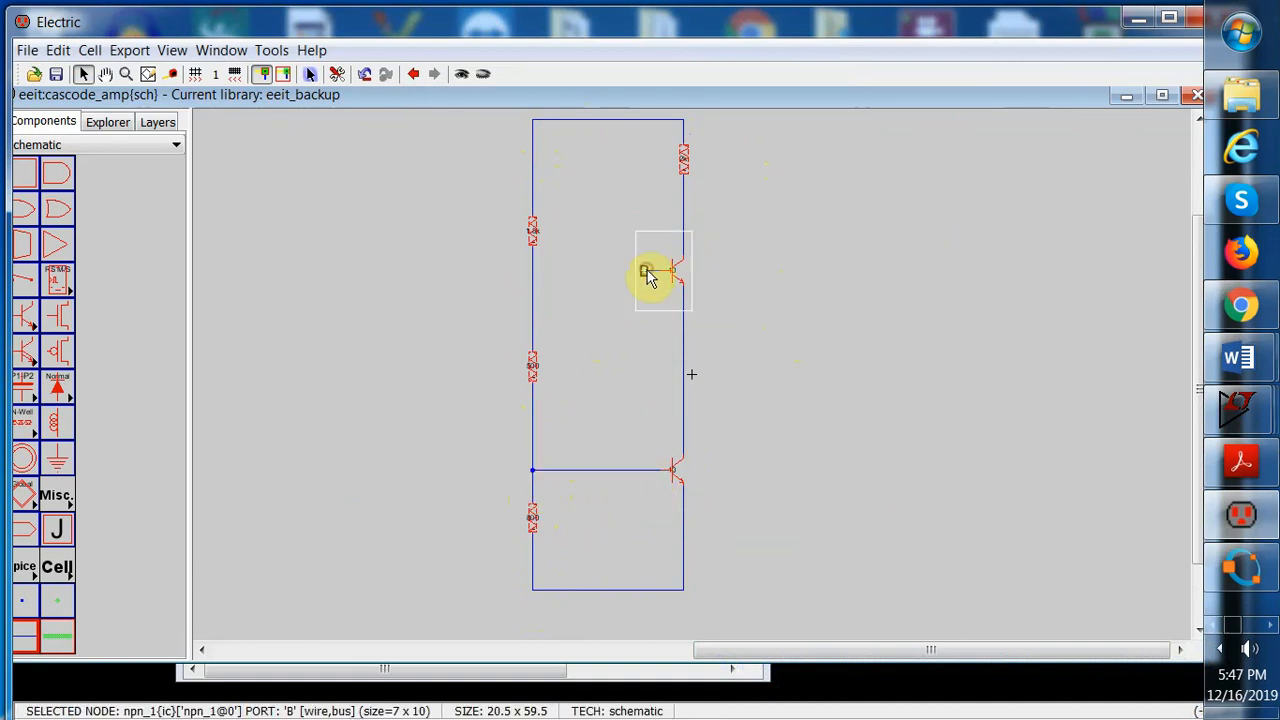
right_drag(645, 274, 534, 289)
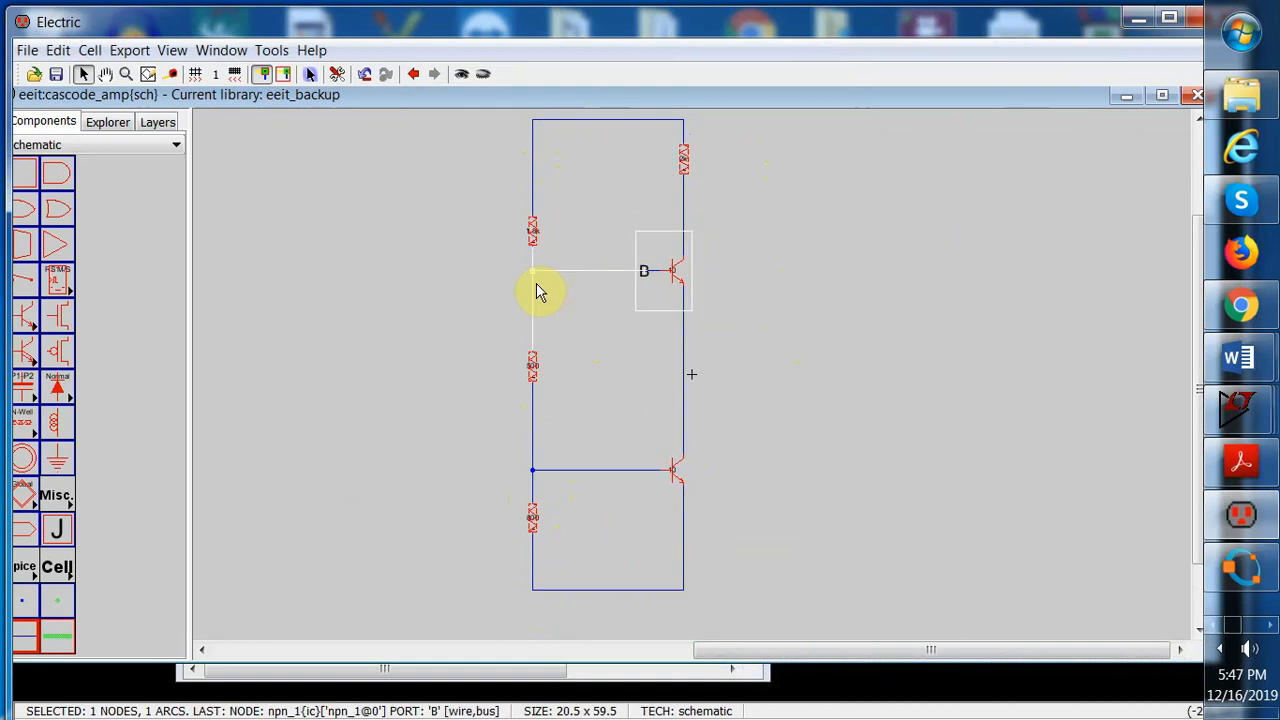
click(607, 352)
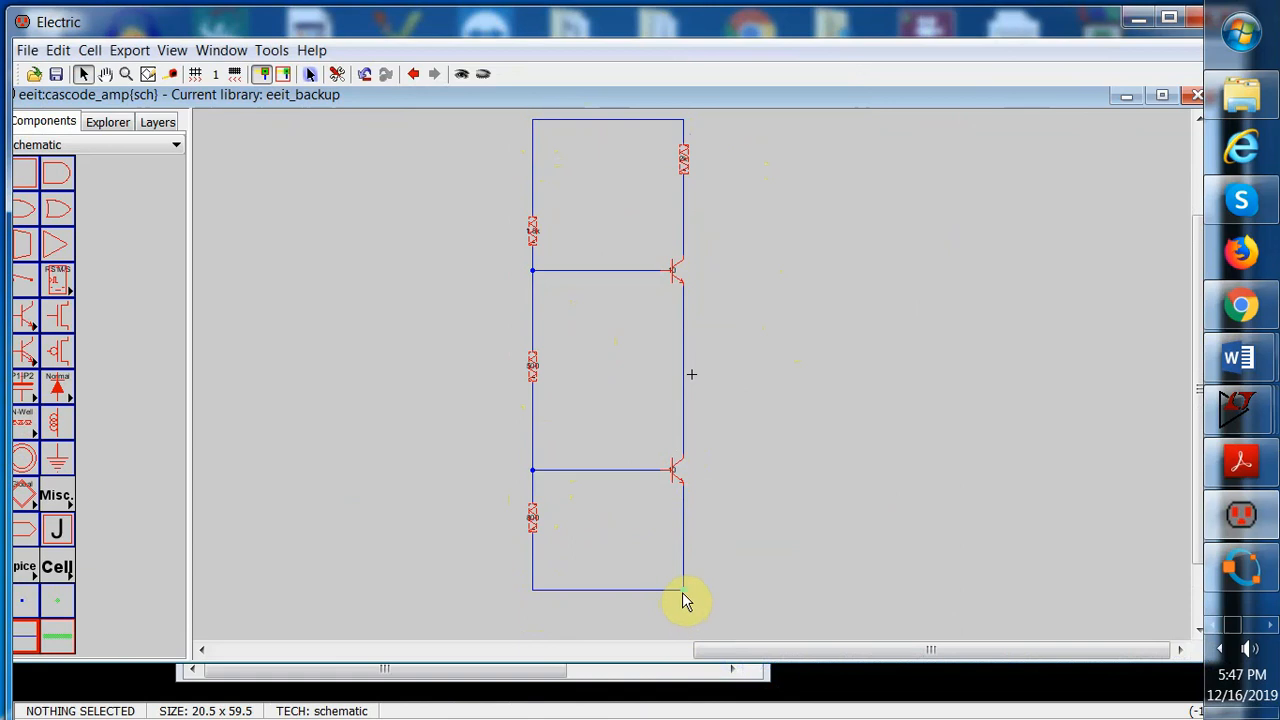
Place an off-page connector above the circuit and wire it to the top rail
click(174, 51)
mouse_move(229, 58)
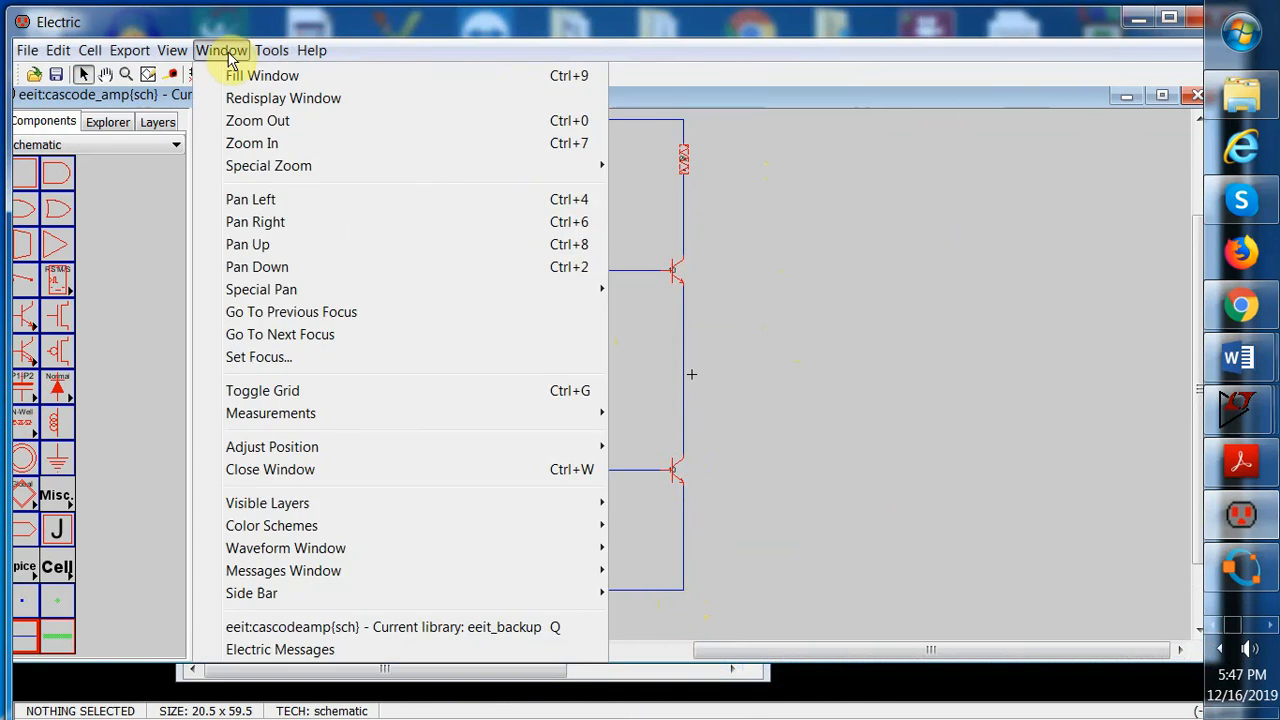
click(258, 124)
click(66, 440)
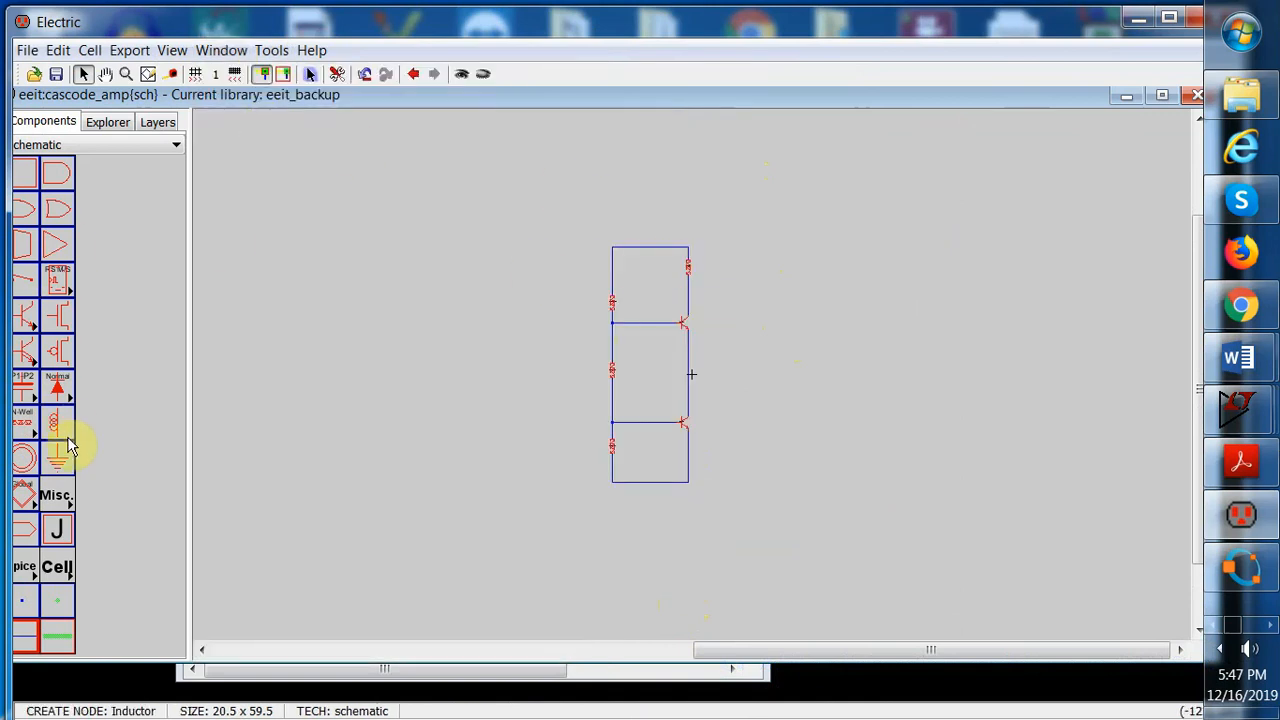
click(643, 195)
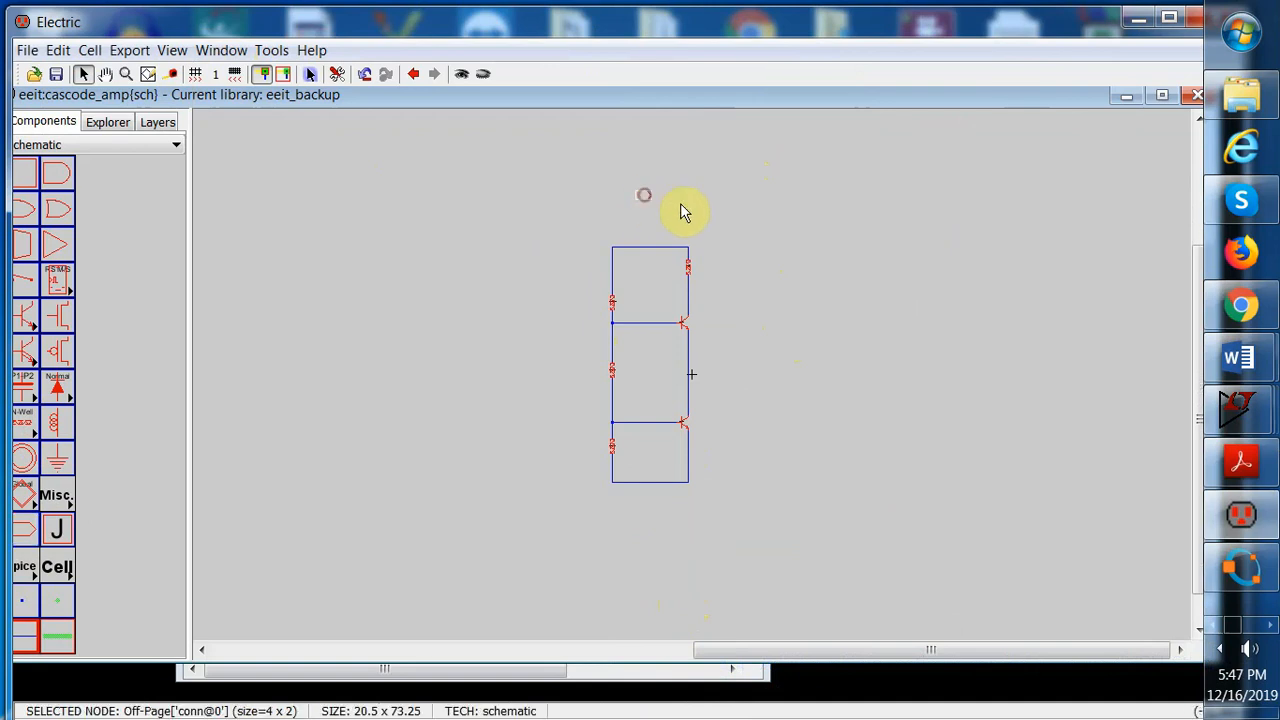
click(686, 205)
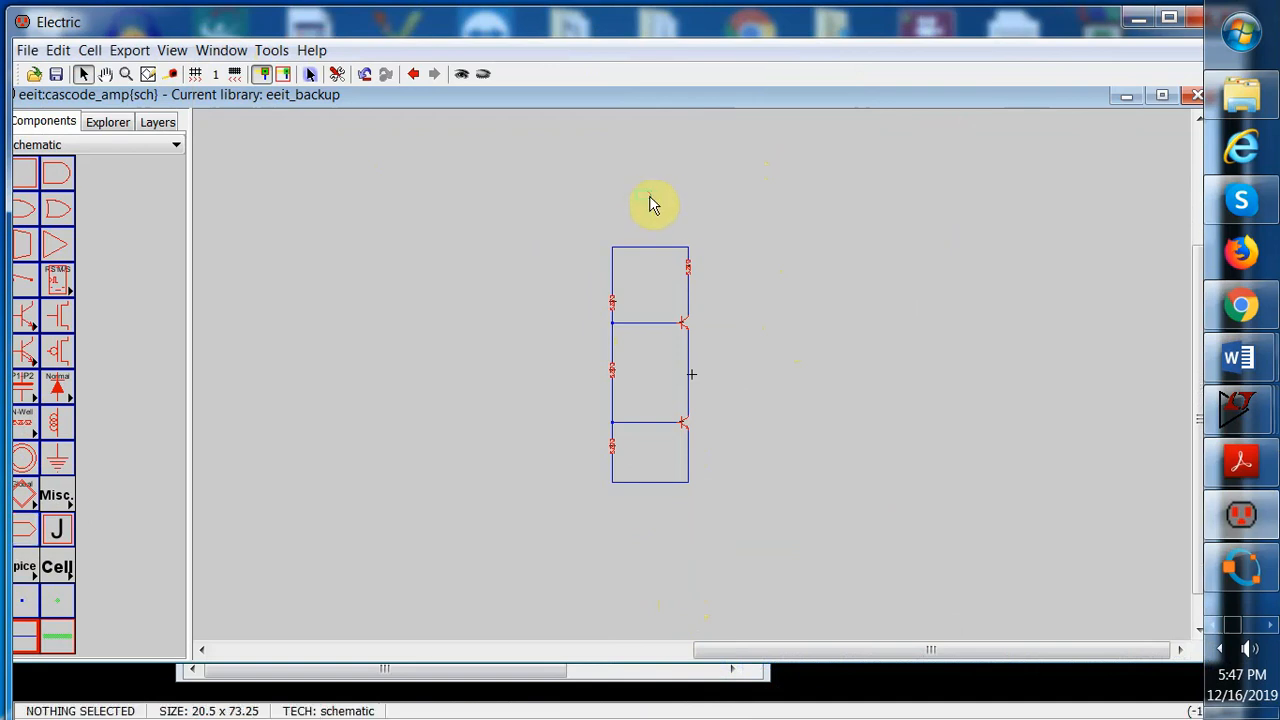
click(652, 250)
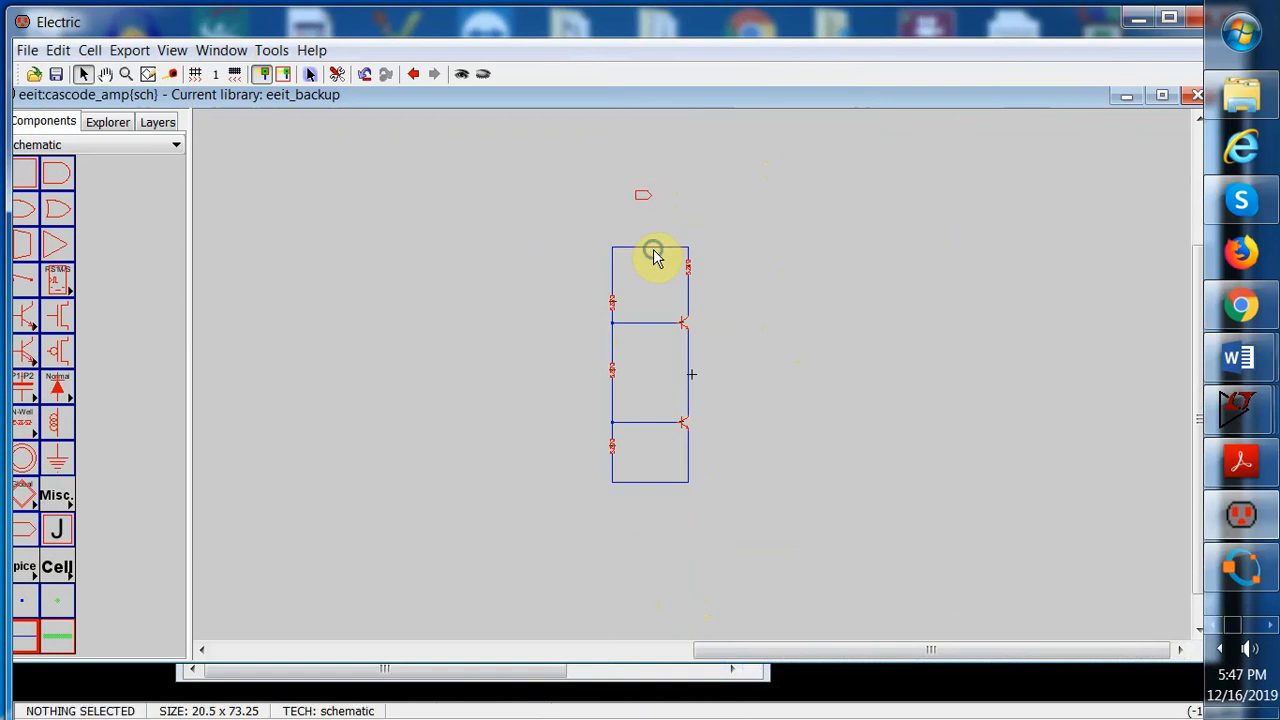
shift+click(652, 205)
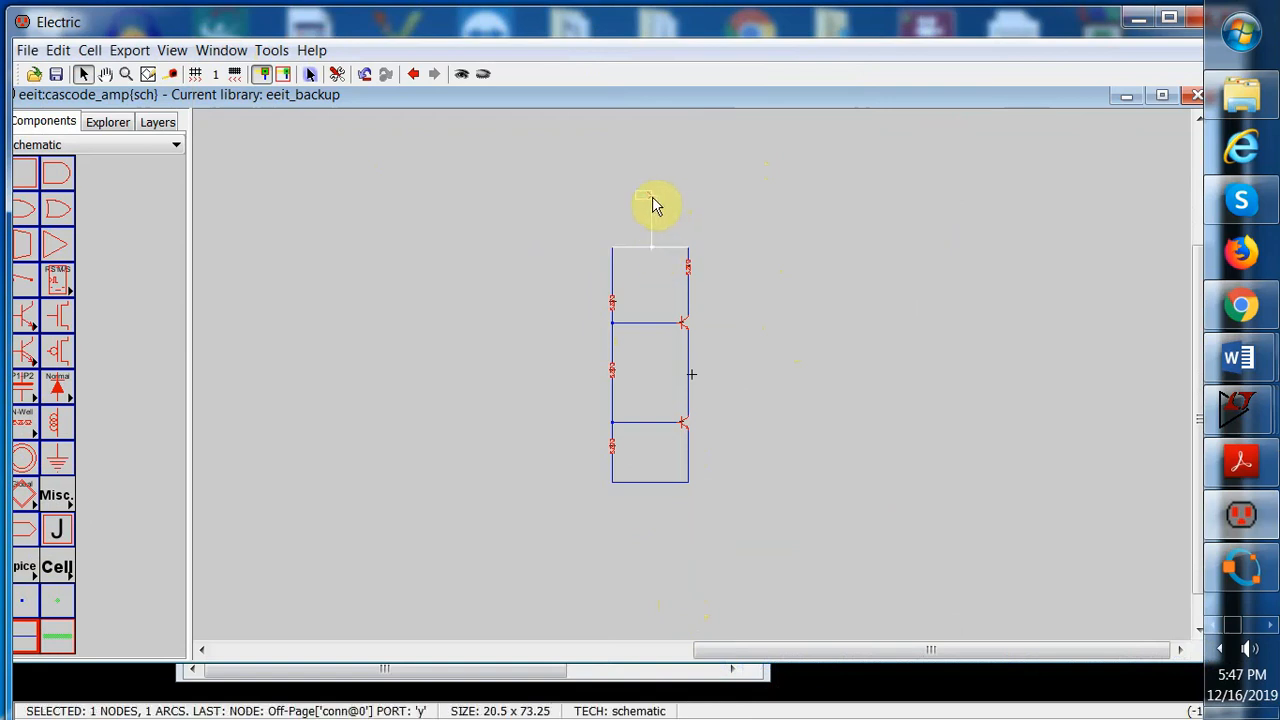
right_click(653, 199)
click(718, 203)
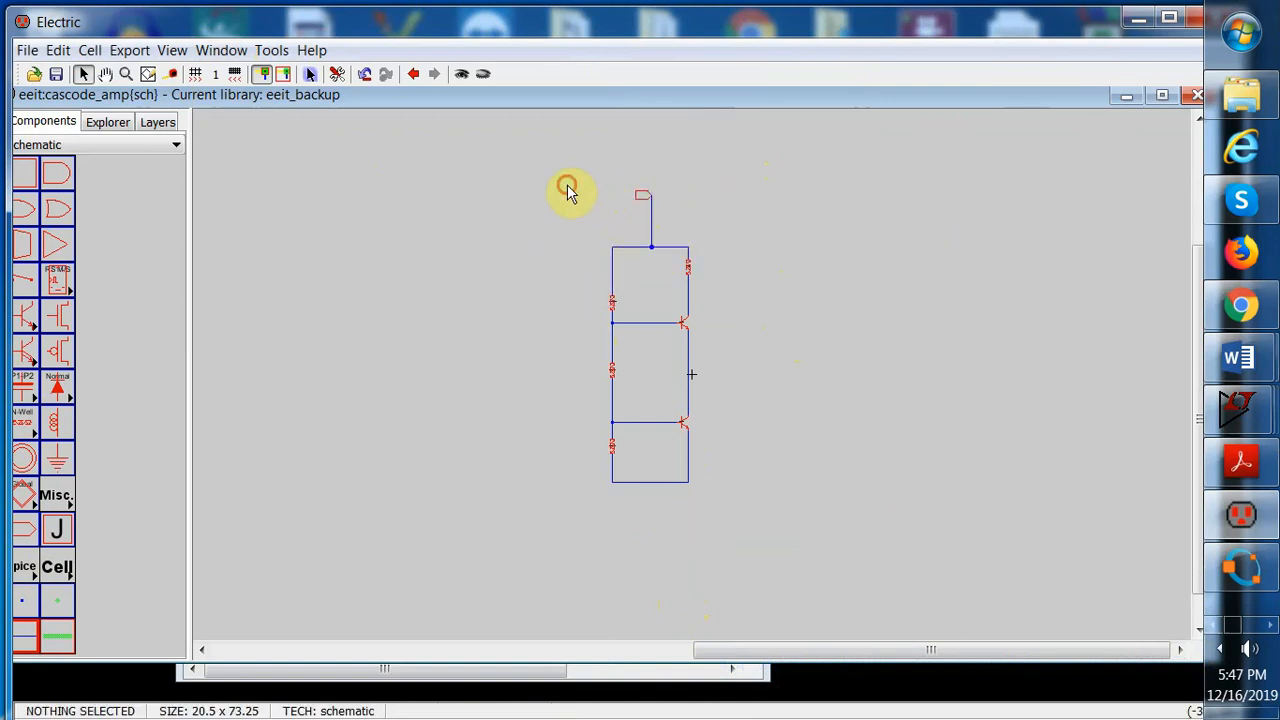
Create an export named vcc on the top off-page connector
click(643, 196)
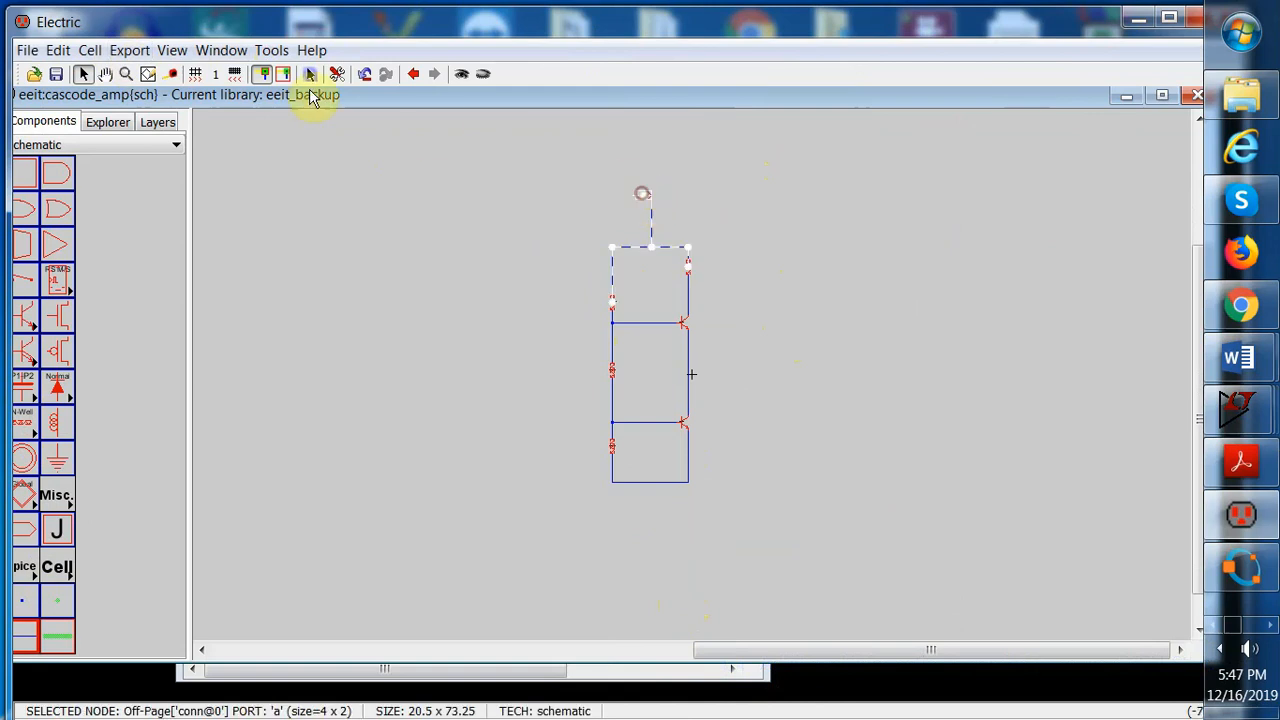
click(135, 50)
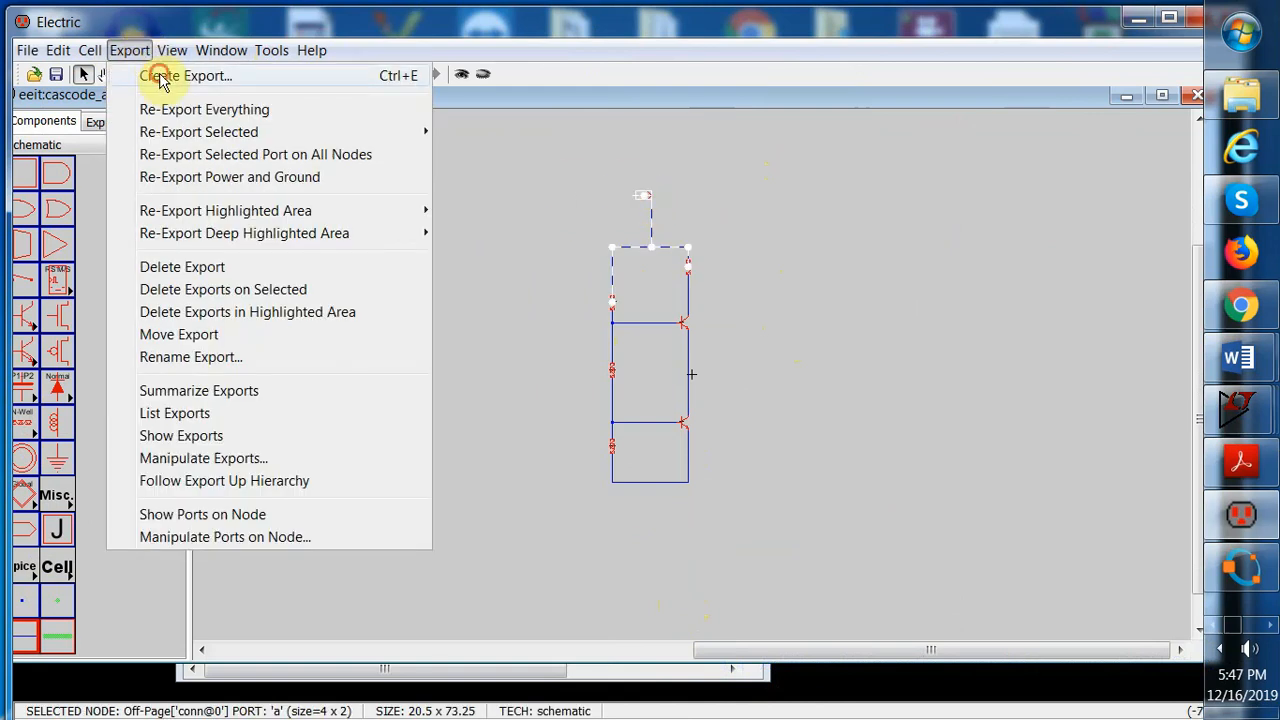
click(160, 80)
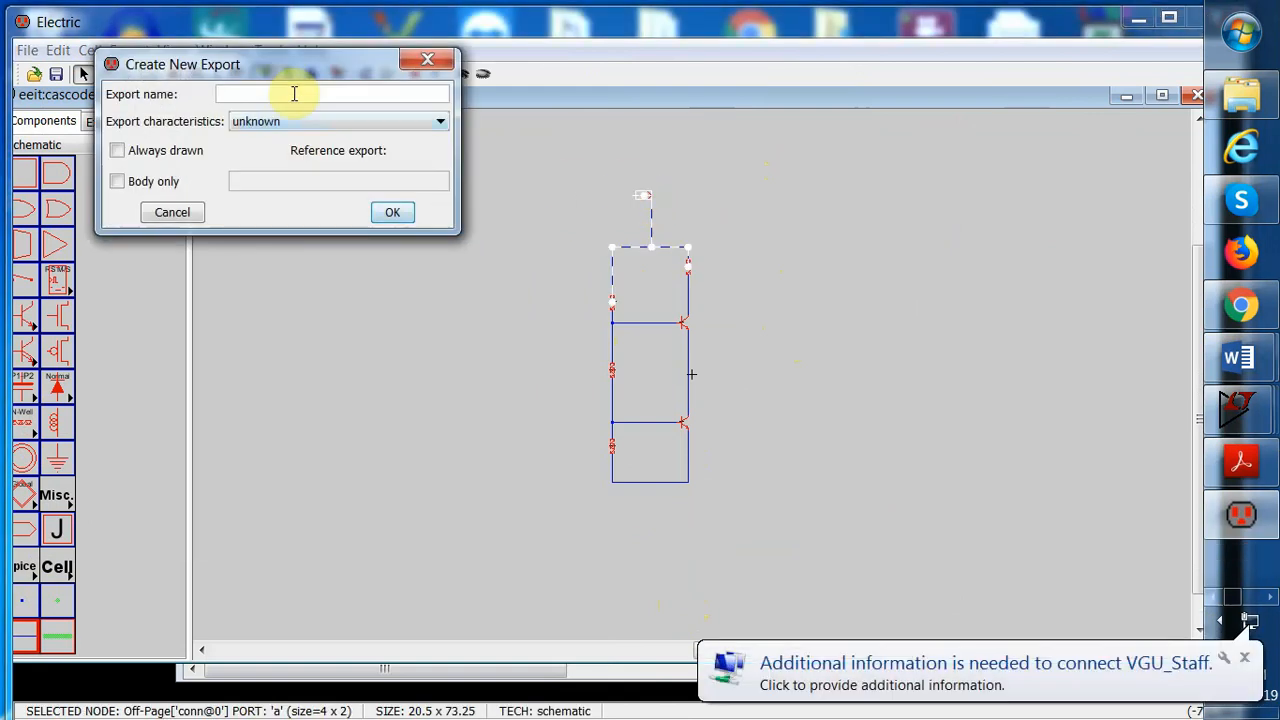
text(V)
key(BackSpace)
text(vcc)
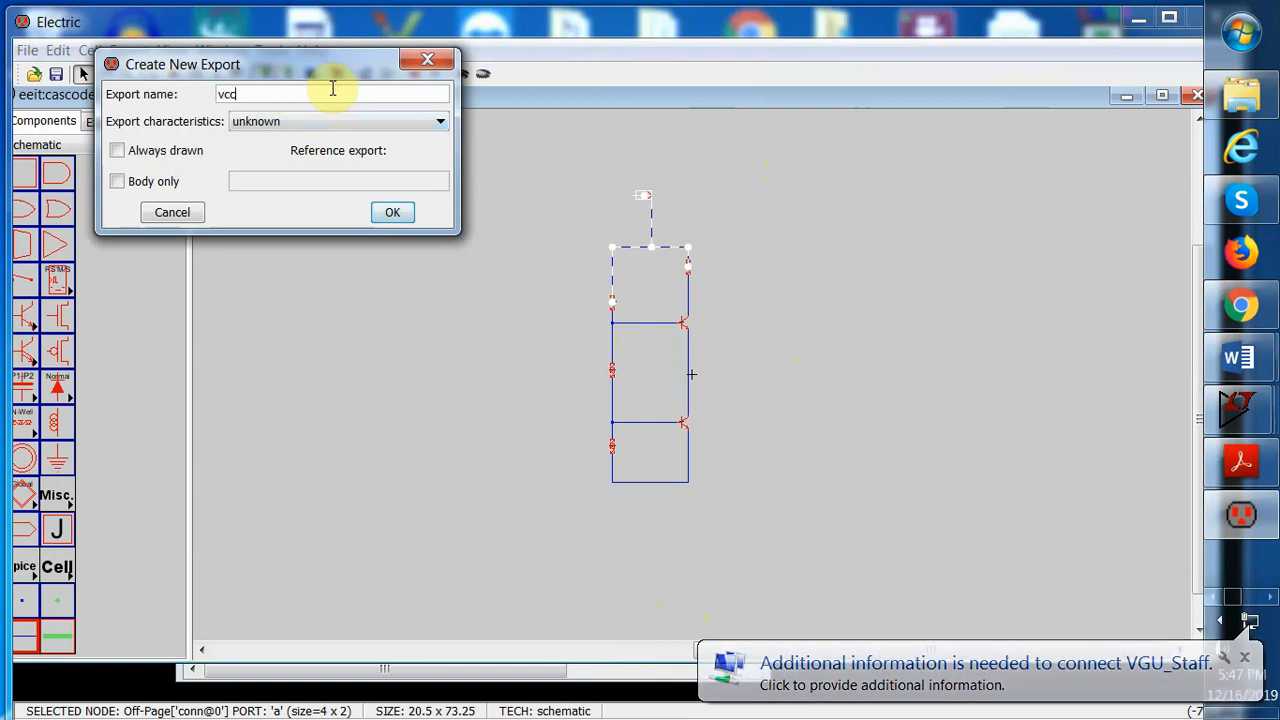
click(394, 213)
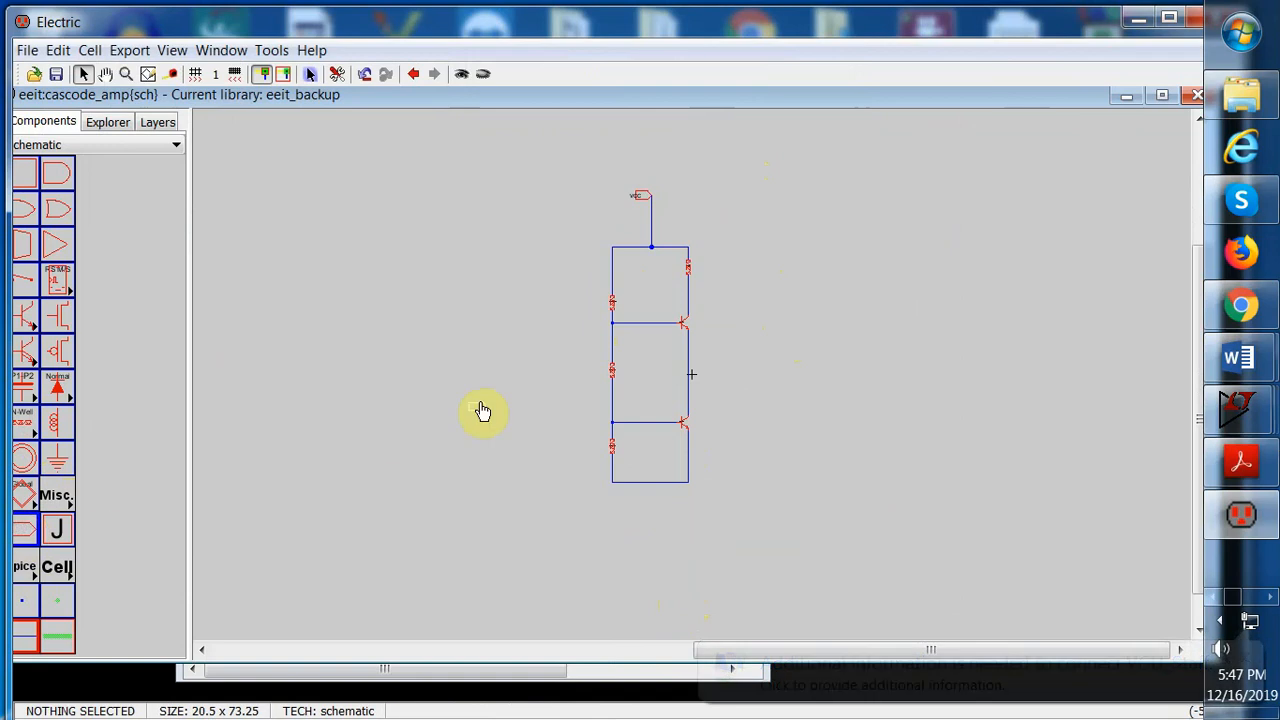
Place a second off-page connector left of the lower transistor and wire it to the lower base node
click(549, 419)
click(531, 449)
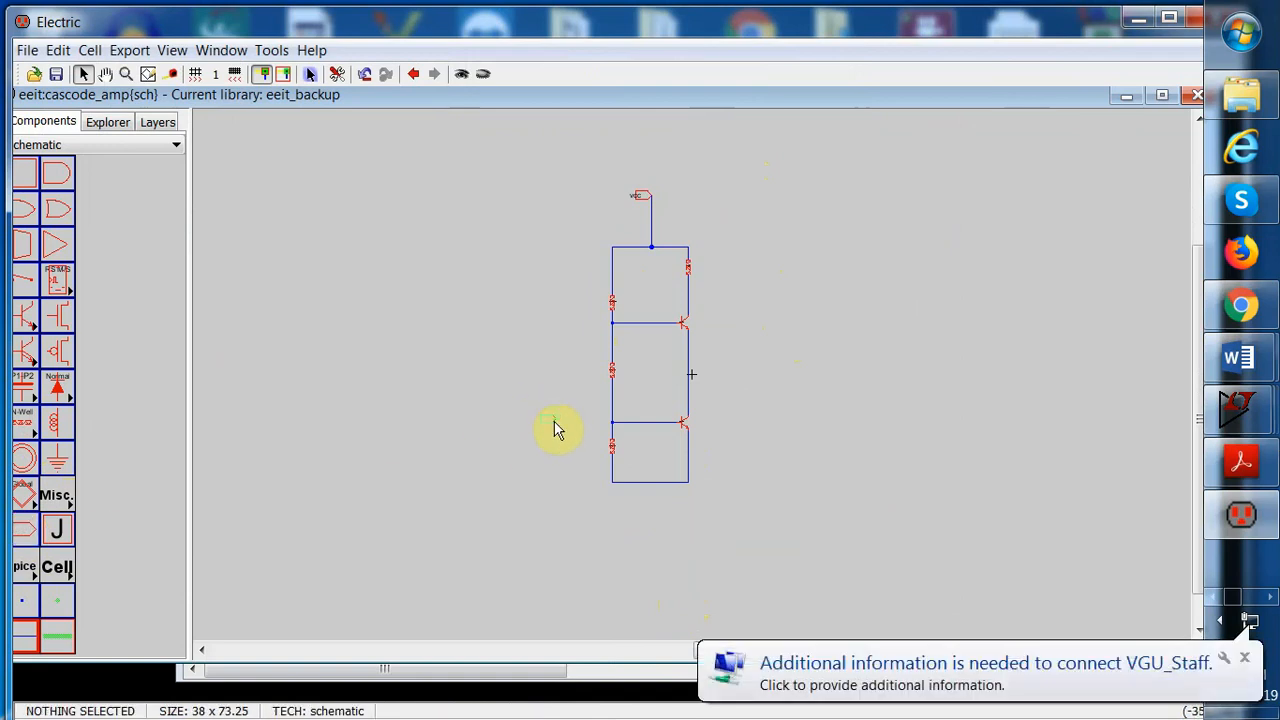
click(554, 421)
right_drag(554, 421, 610, 427)
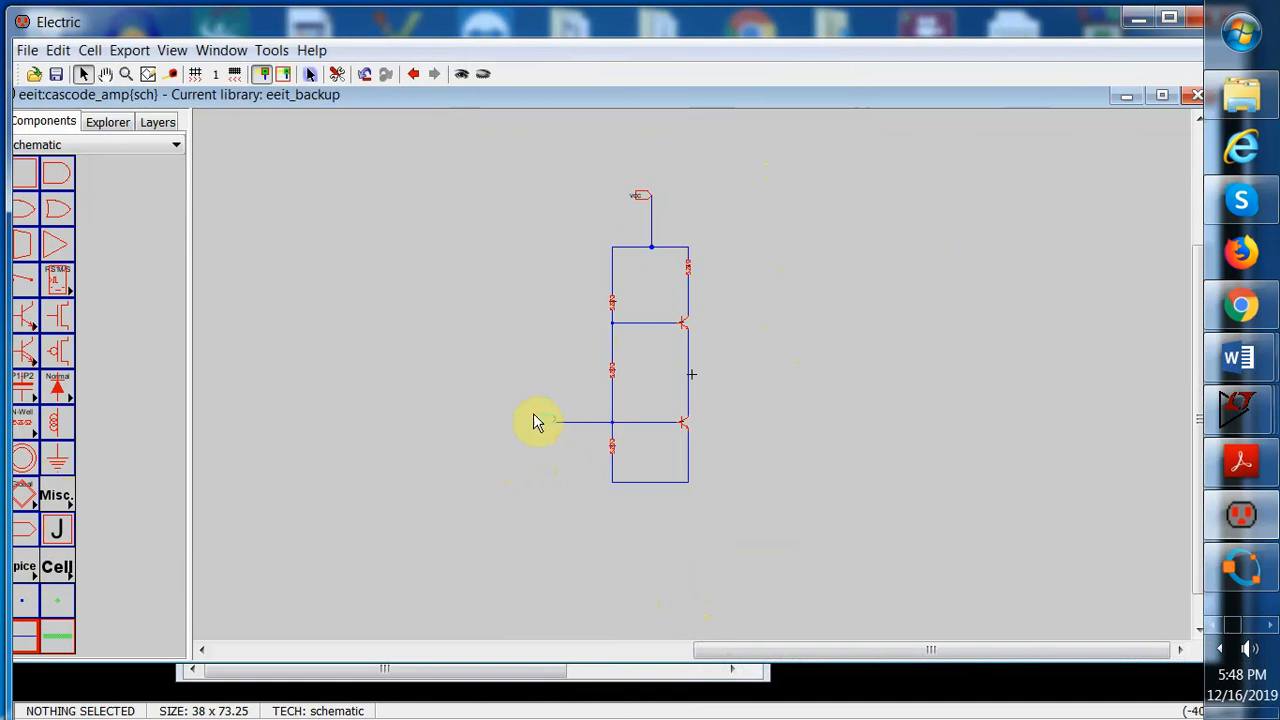
Create an export named vin on the left off-page connector
click(540, 423)
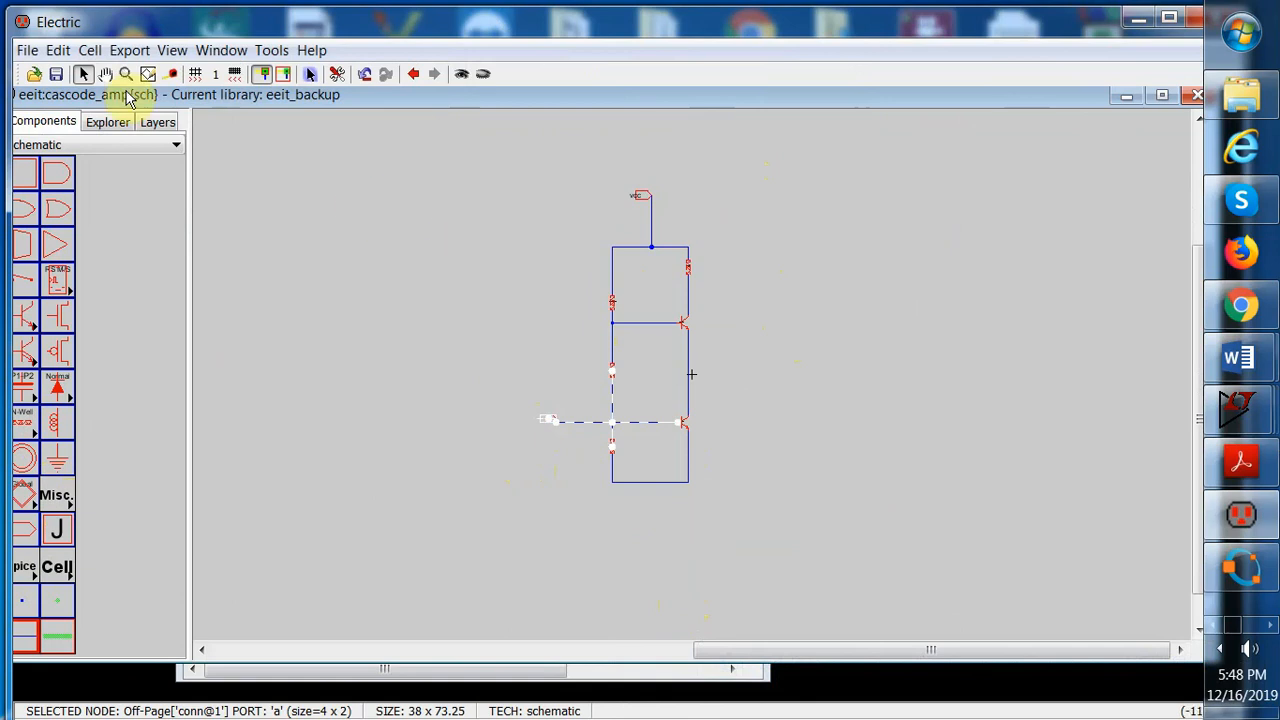
click(60, 52)
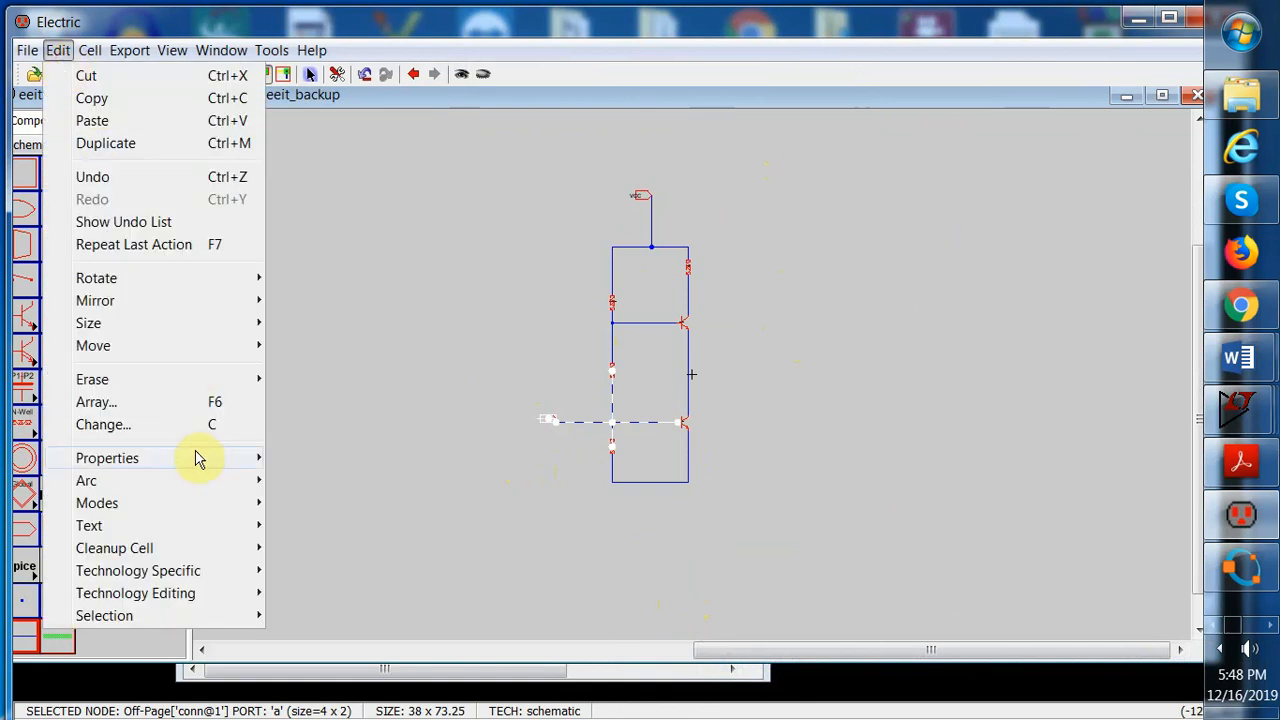
mouse_move(192, 458)
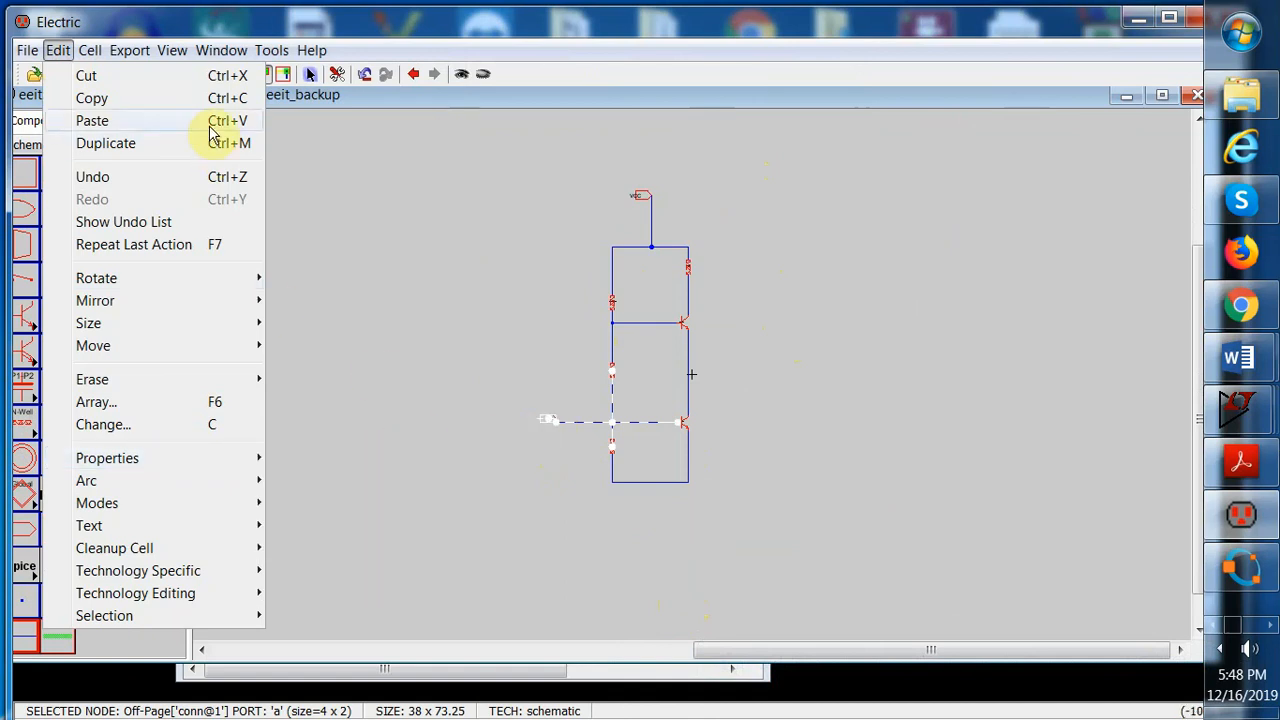
click(130, 50)
click(158, 80)
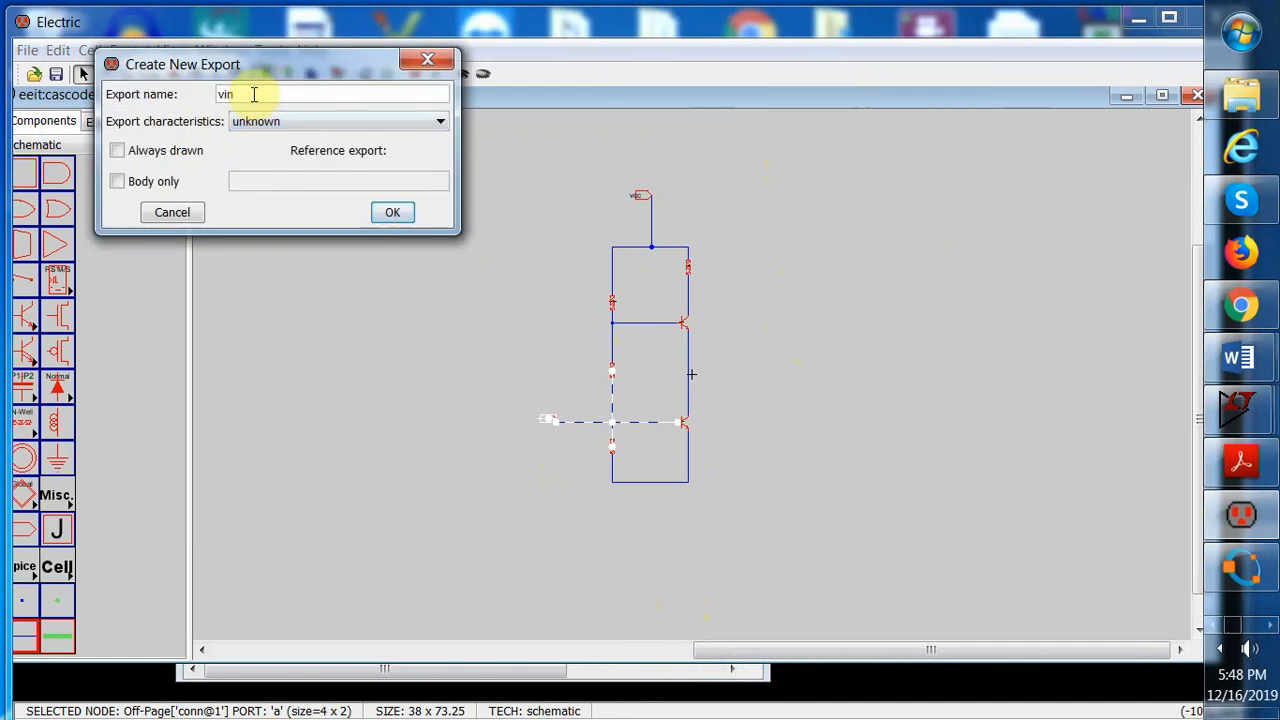
click(392, 212)
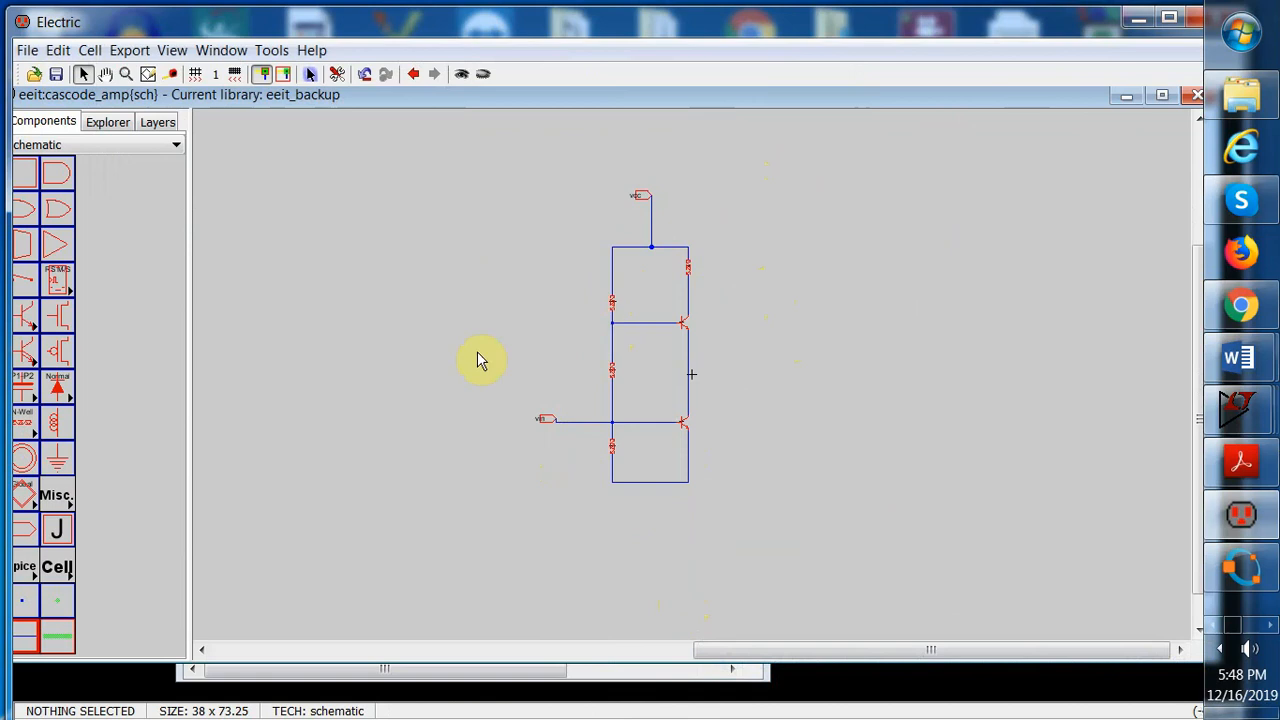
Place an off-page connector left of the upper transistor and wire it to the upper base node
click(48, 466)
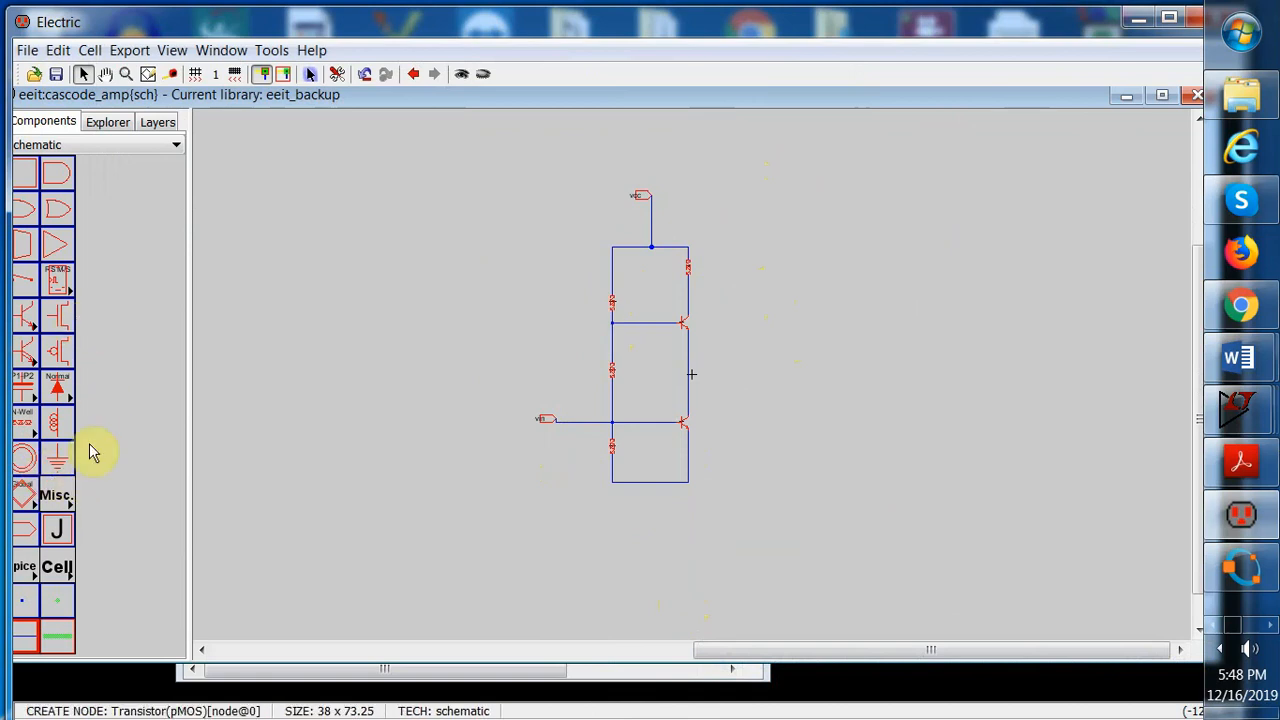
click(26, 532)
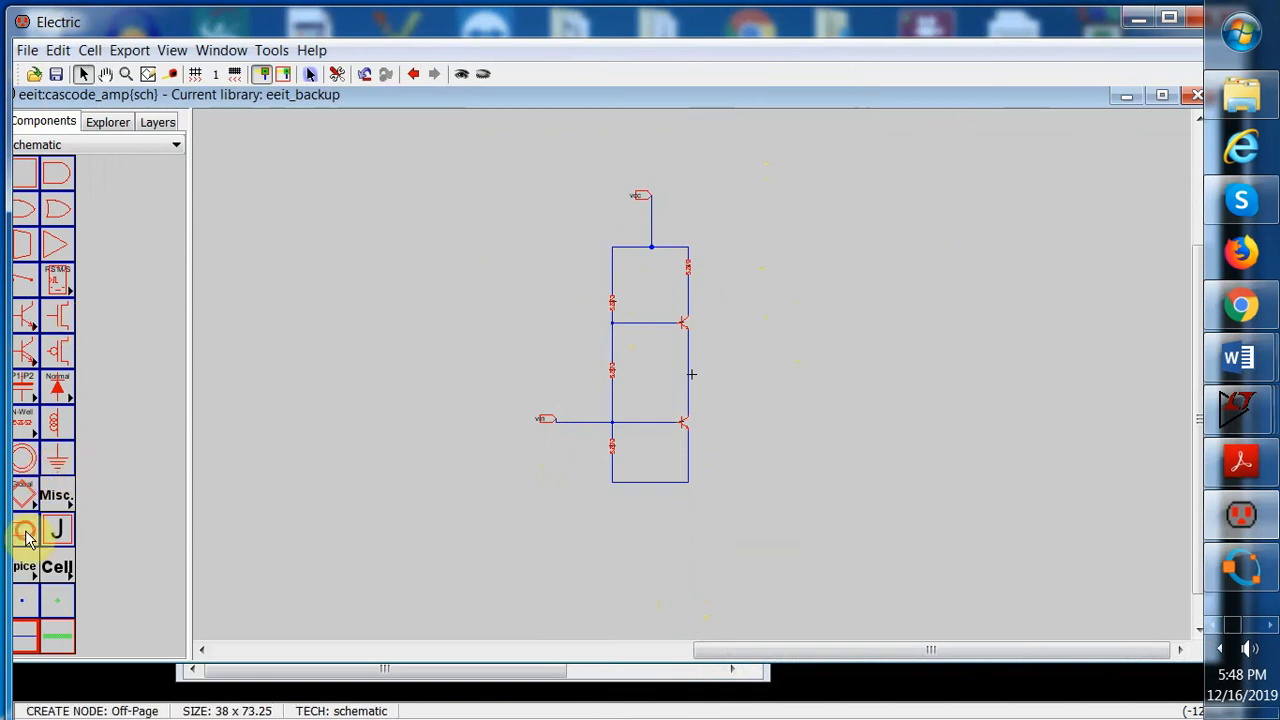
click(548, 319)
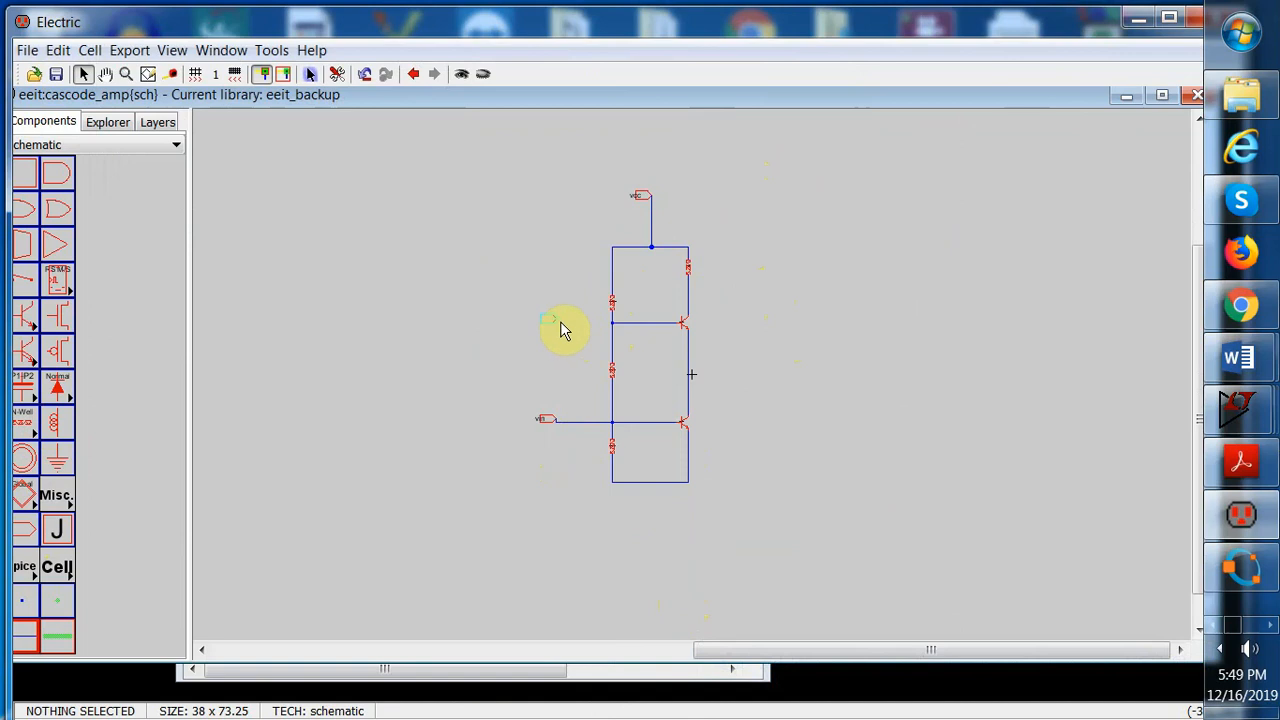
click(561, 322)
right_drag(561, 322, 614, 330)
click(552, 323)
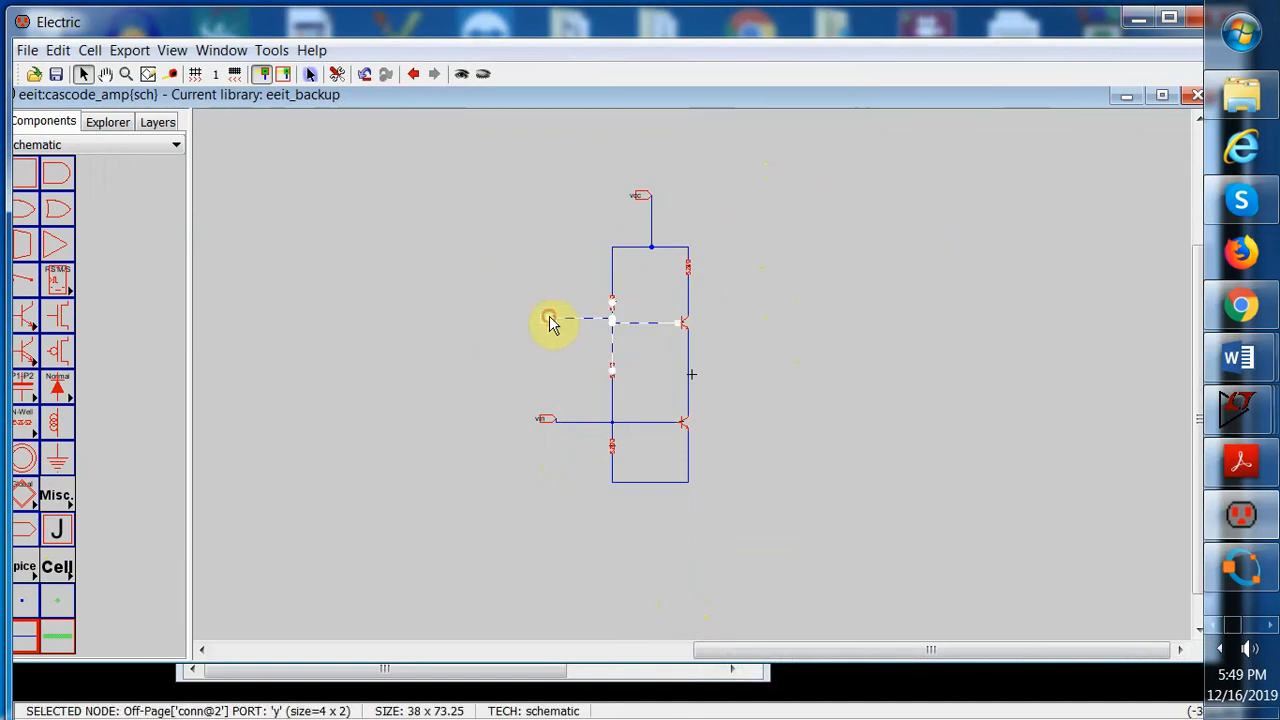
Create an export named vm on the new off-page connector at the upper base node
click(130, 50)
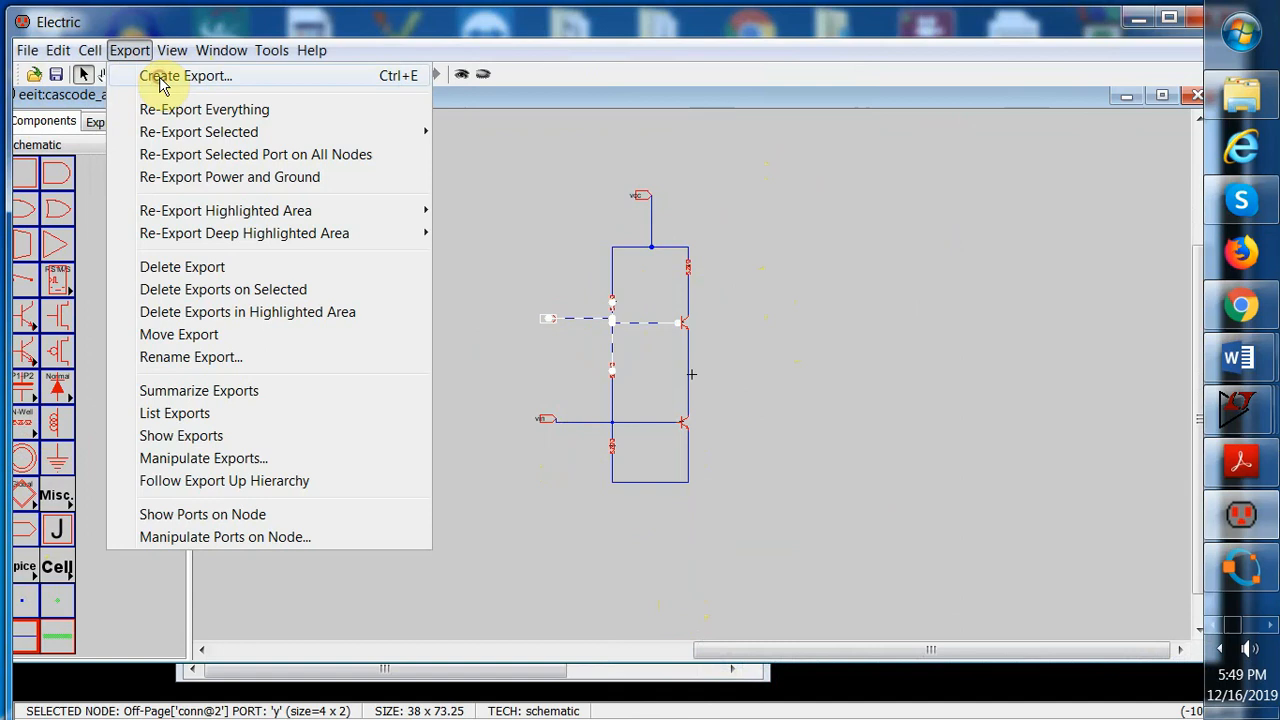
click(149, 75)
text(vin)
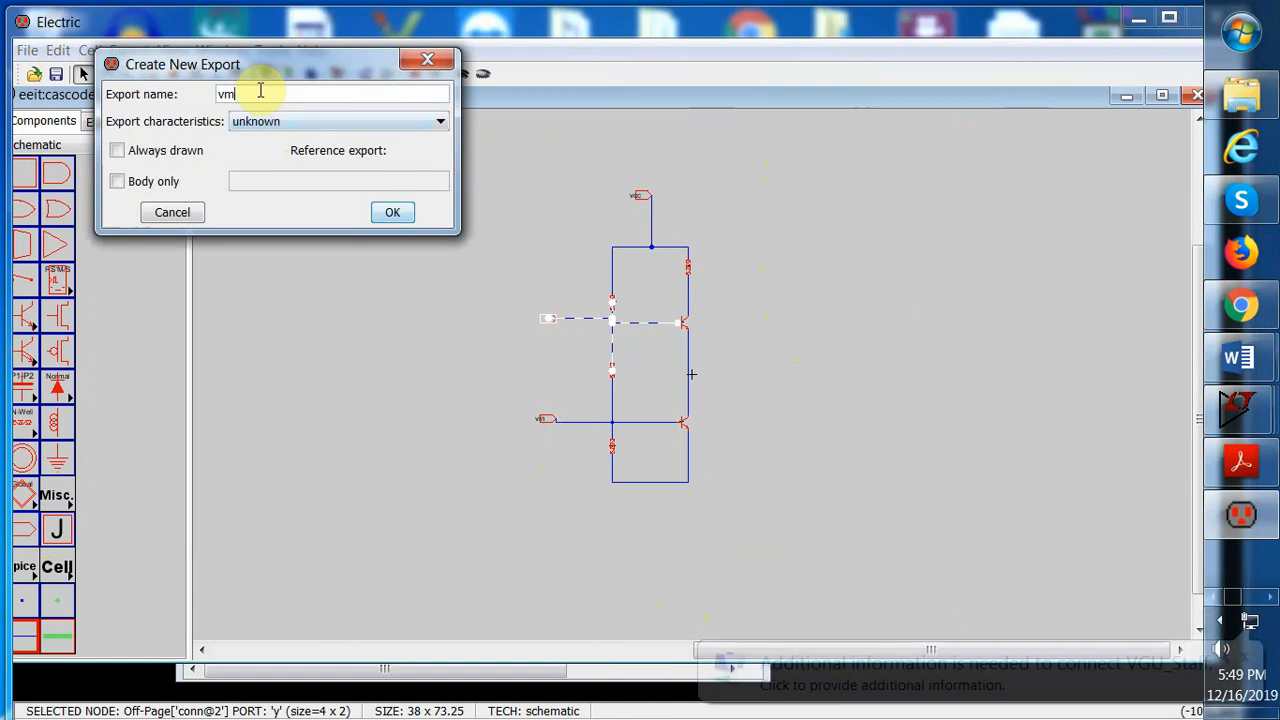
click(392, 212)
click(445, 350)
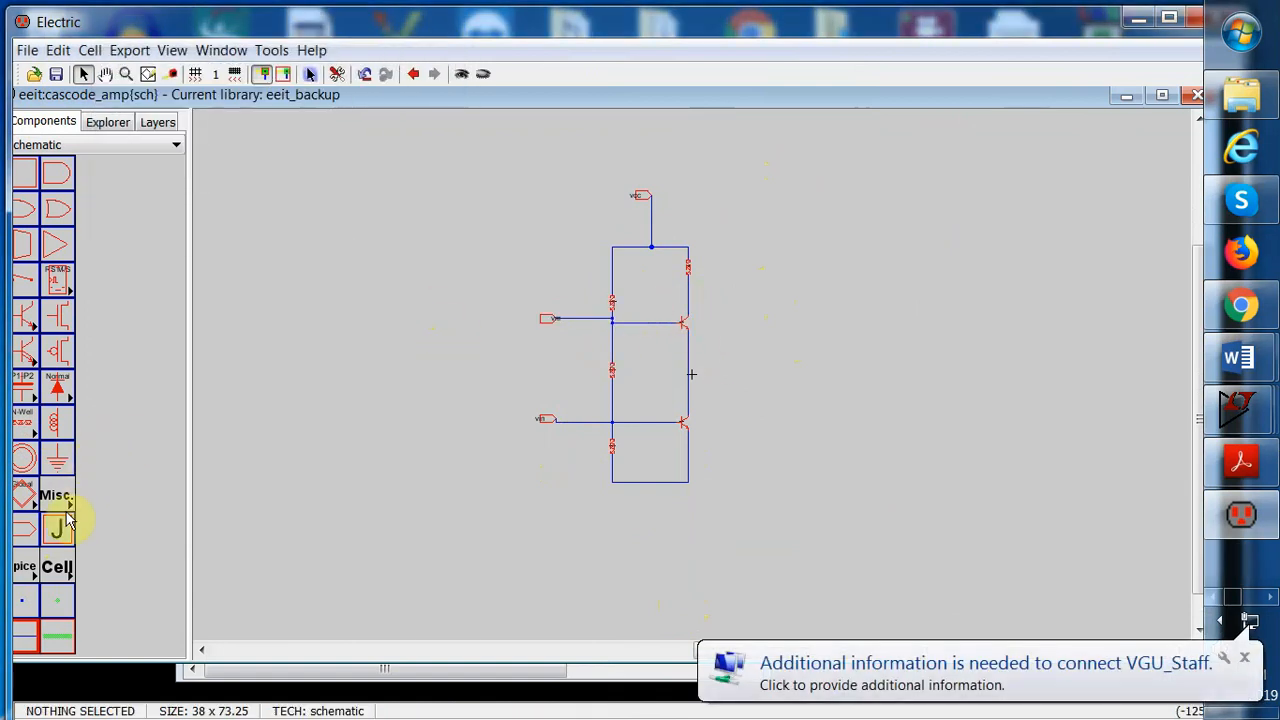
Place an off-page connector right of the upper transistor and wire it to the upper collector
click(24, 530)
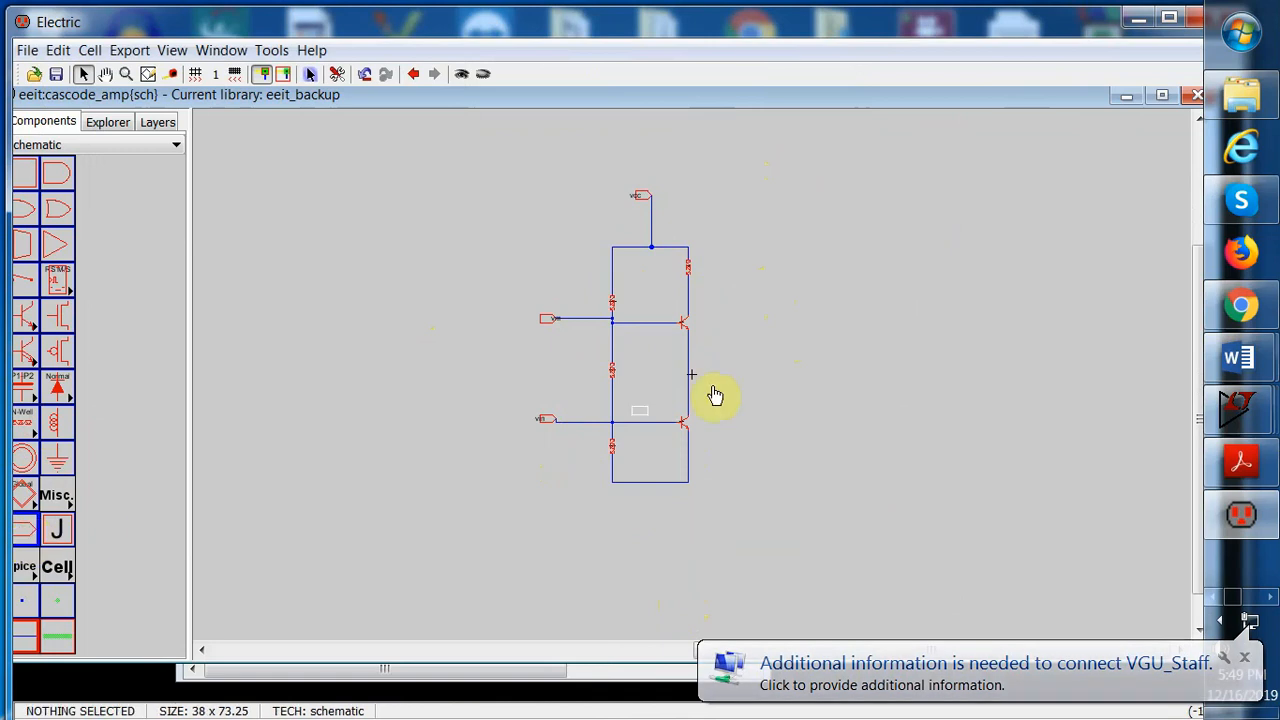
click(759, 299)
click(688, 310)
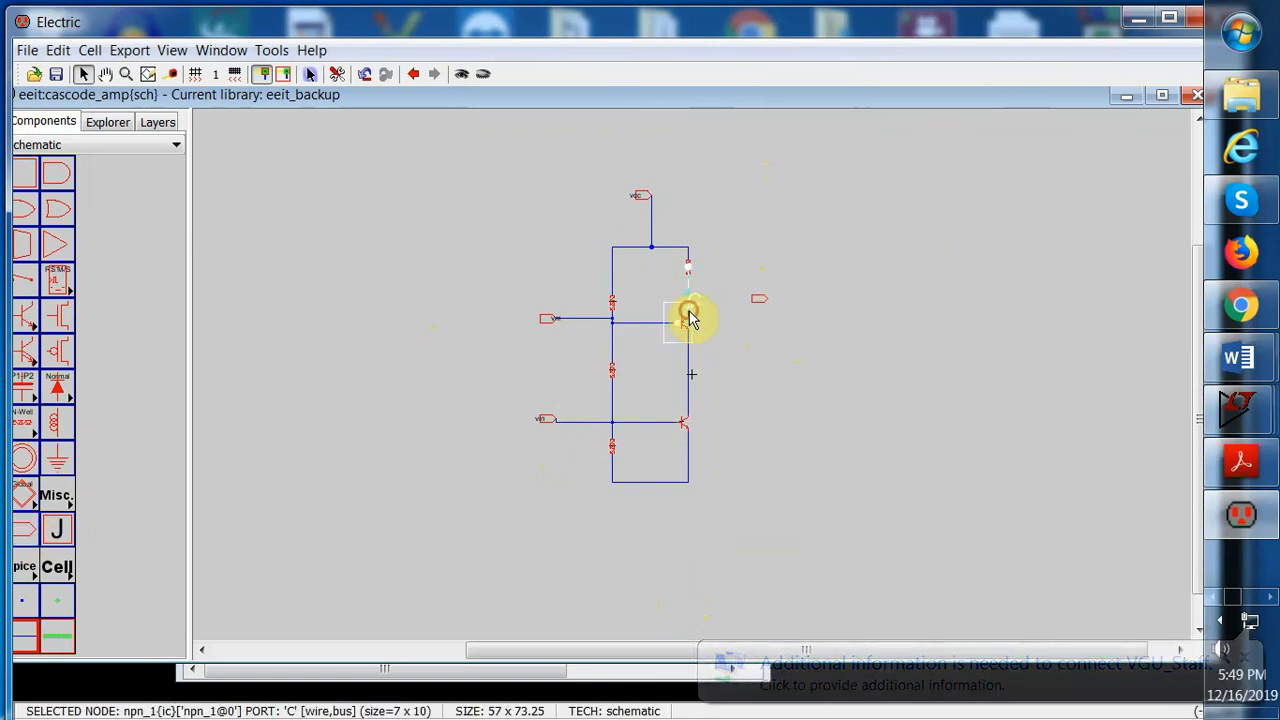
right_drag(688, 310, 773, 316)
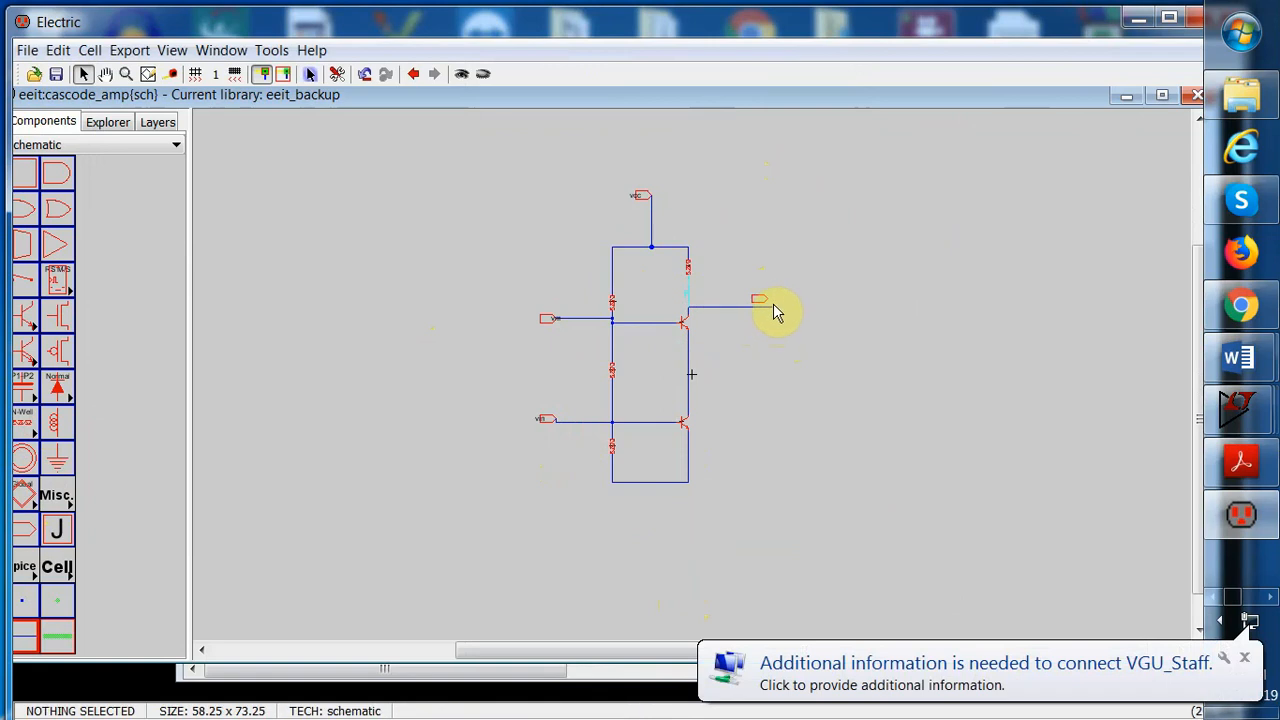
click(770, 303)
right_click(771, 304)
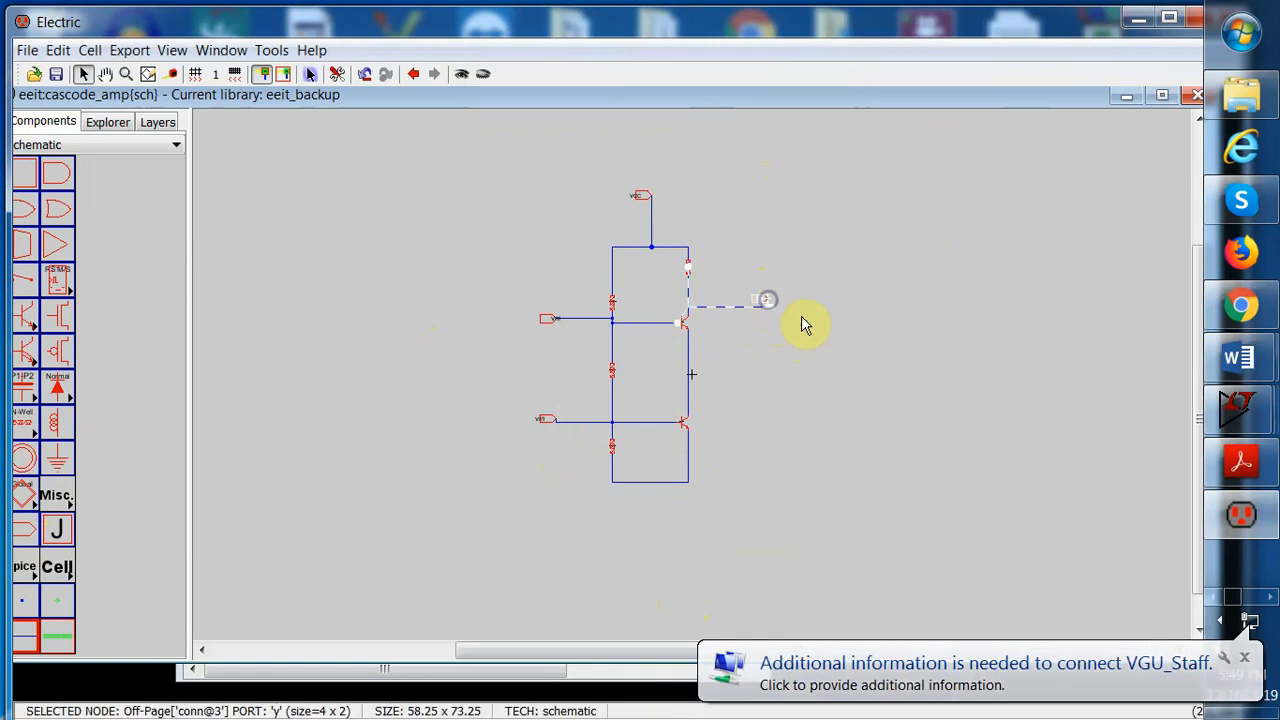
click(820, 349)
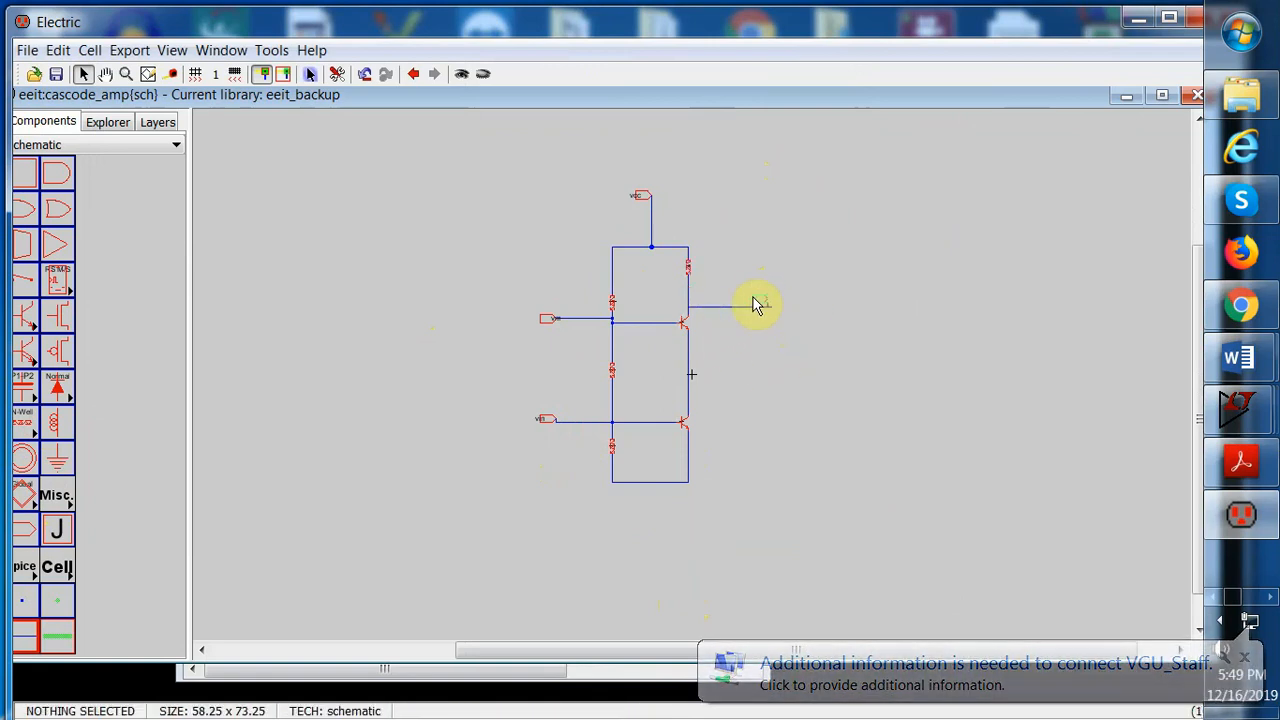
click(755, 303)
Create an export named vout on the right off-page connector
click(129, 50)
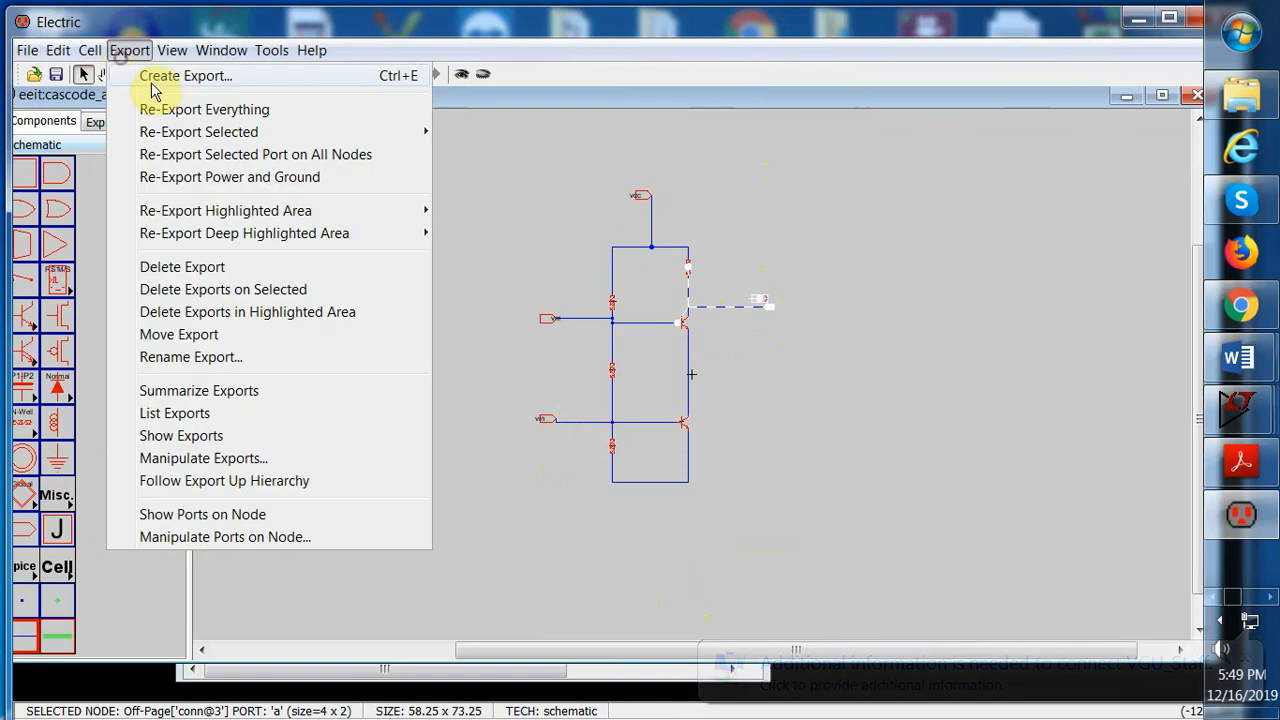
click(157, 78)
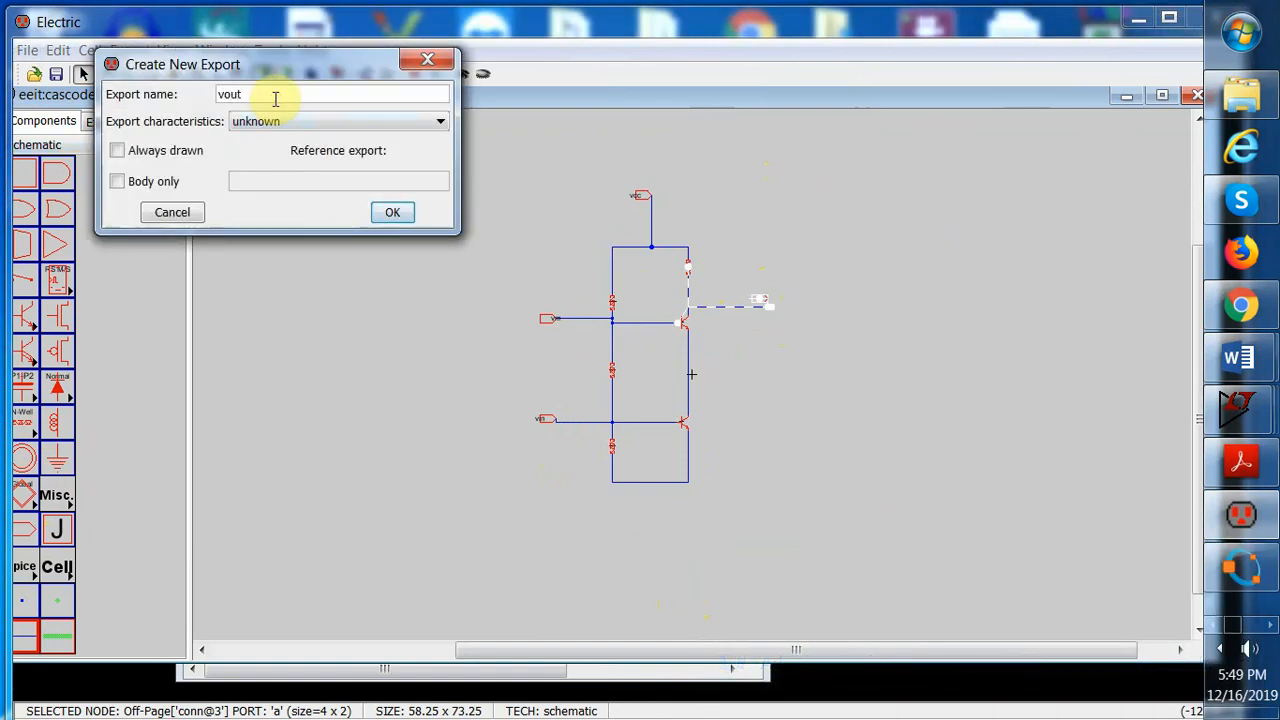
click(393, 211)
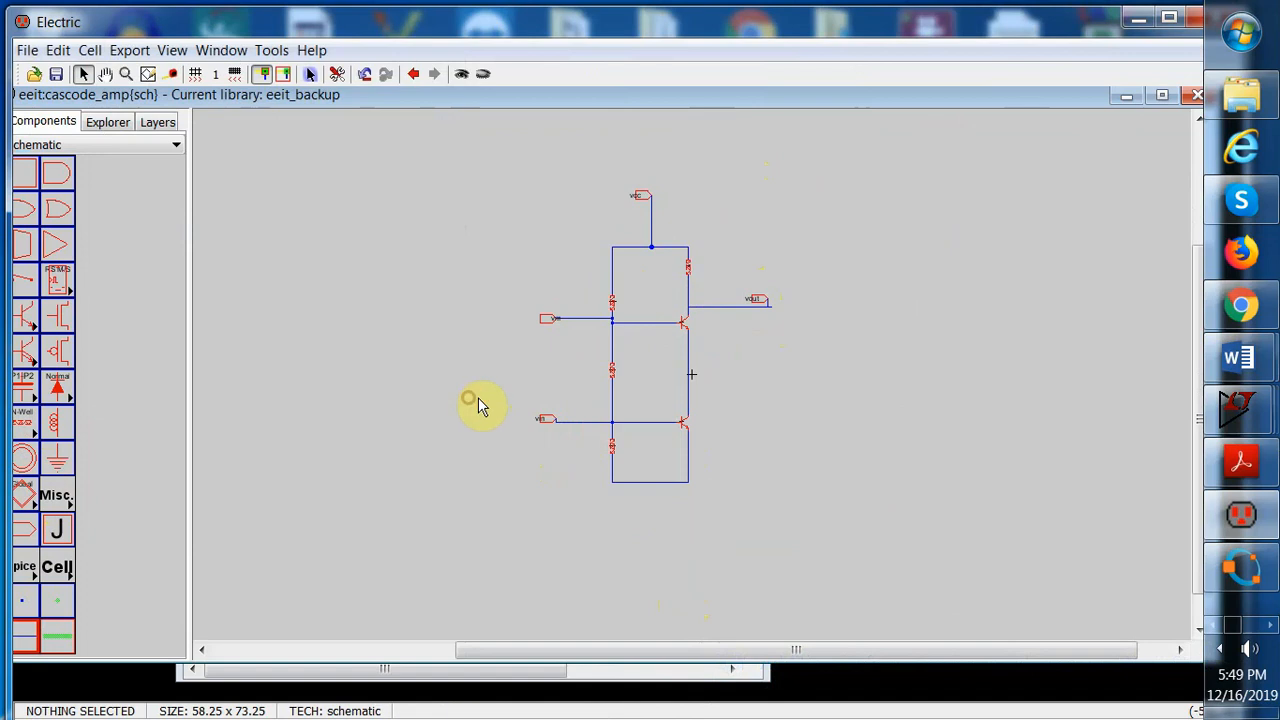
Place an off-page connector below the circuit and wire it to the bottom rail
click(26, 531)
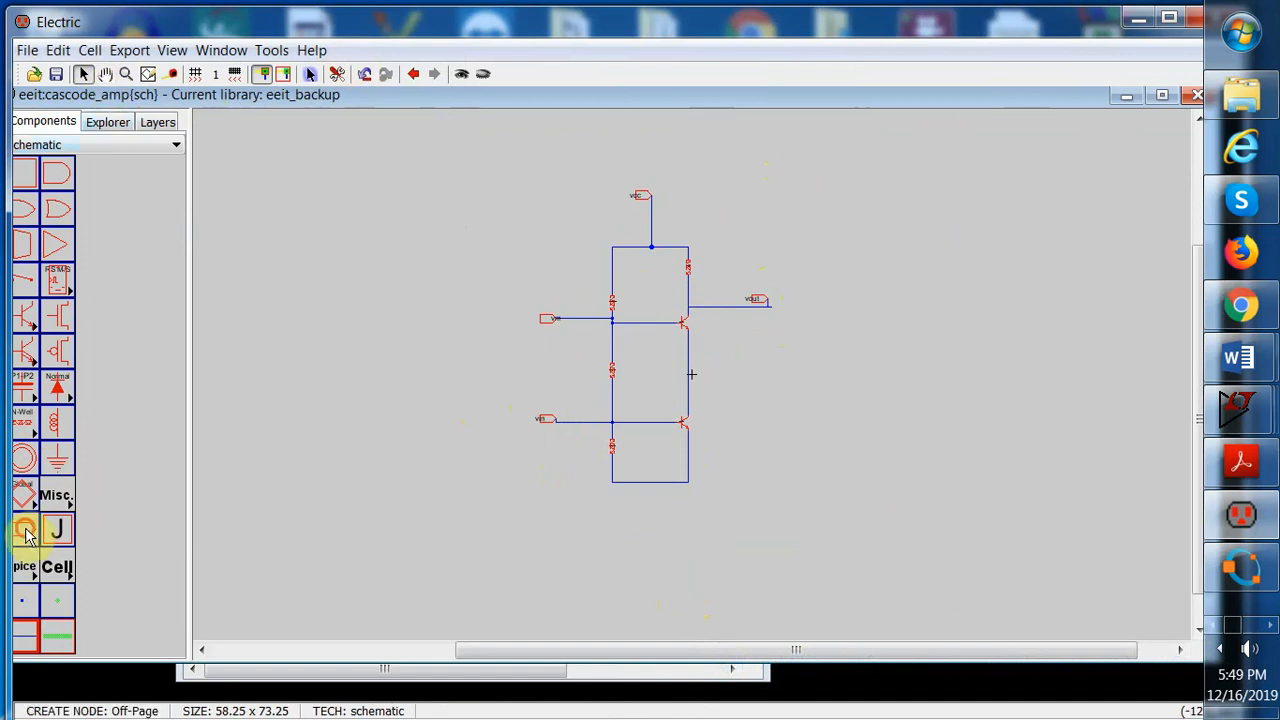
click(636, 518)
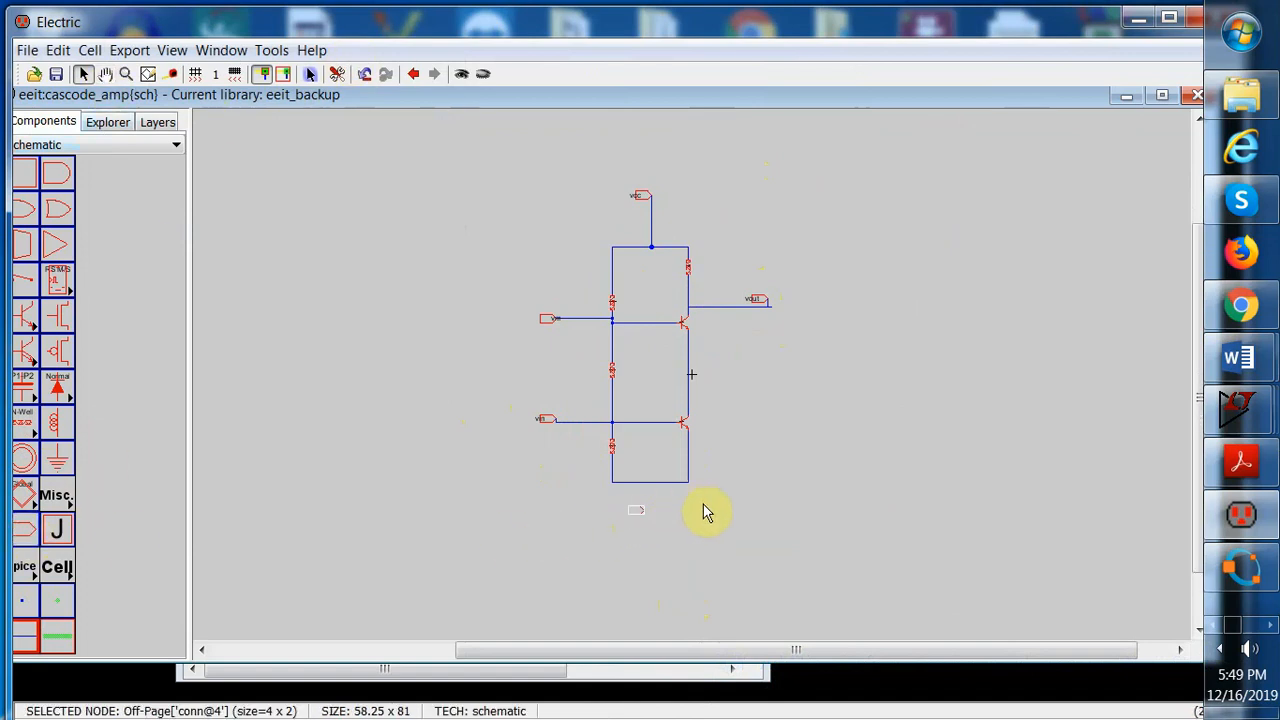
click(710, 512)
click(647, 520)
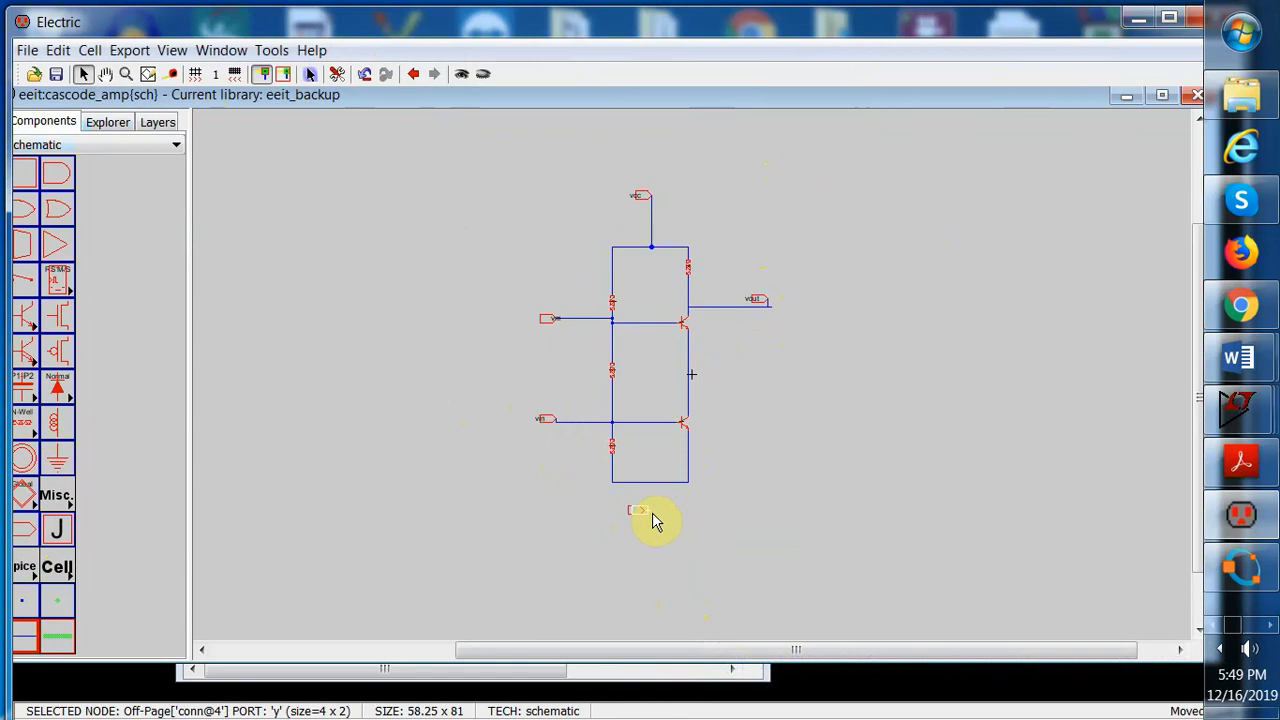
click(652, 515)
click(651, 514)
right_click(660, 513)
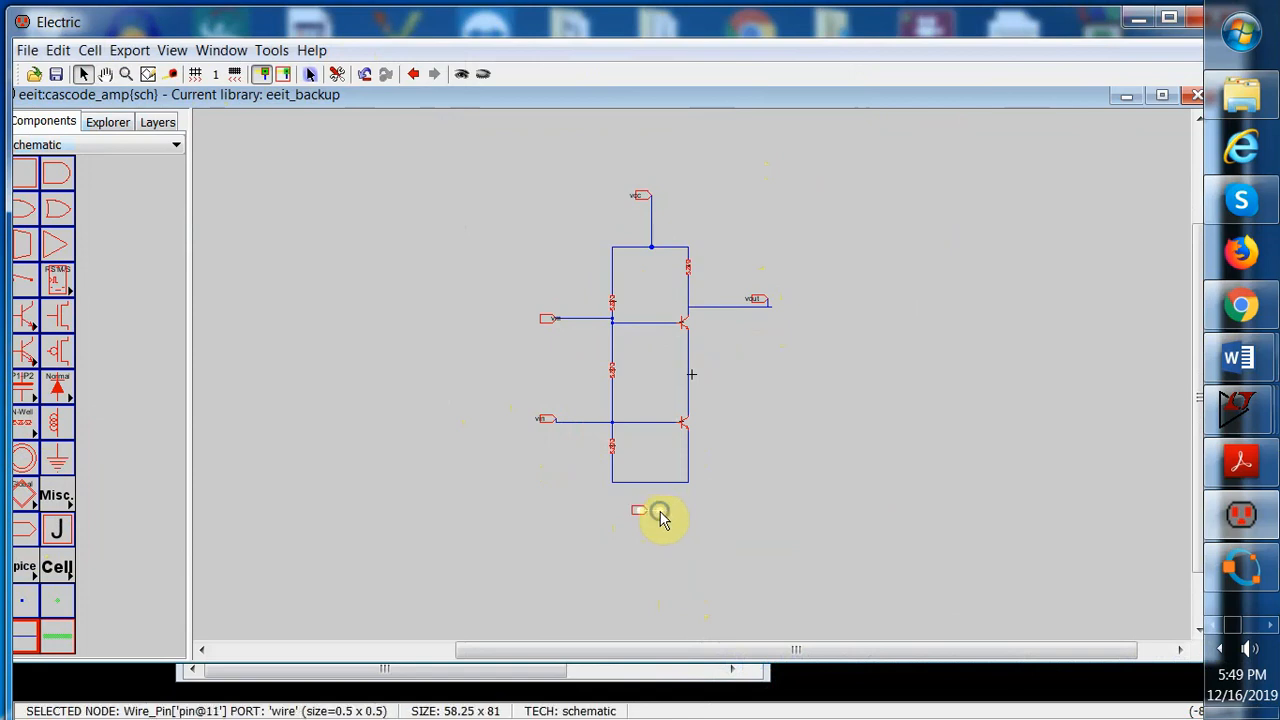
right_click(660, 486)
click(743, 514)
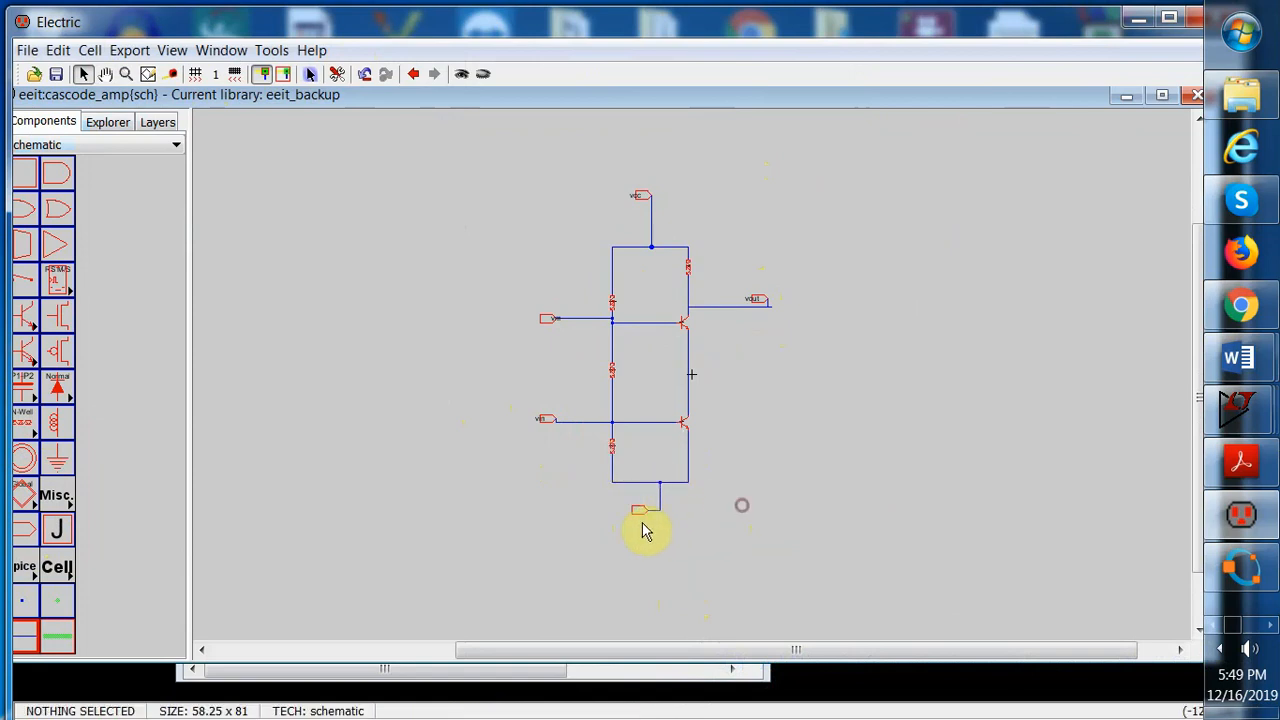
click(641, 512)
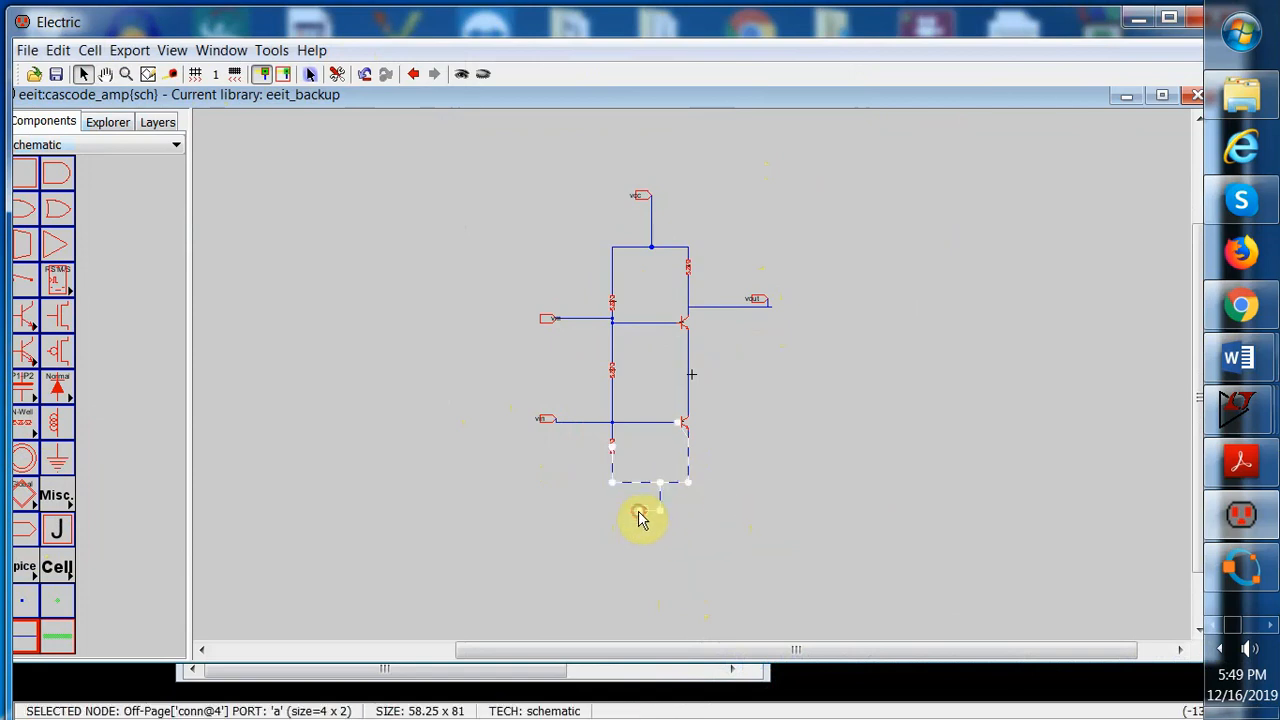
Create an export named gnd on the bottom off-page connector
click(129, 50)
click(150, 74)
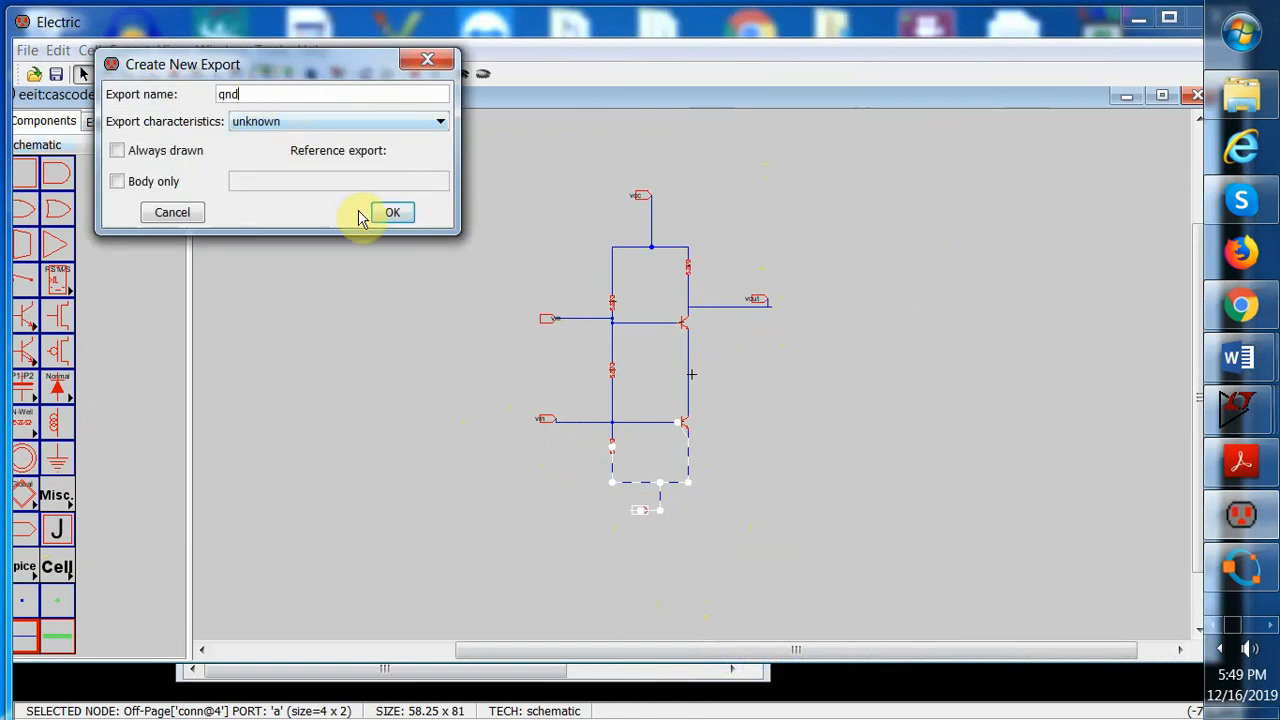
click(392, 212)
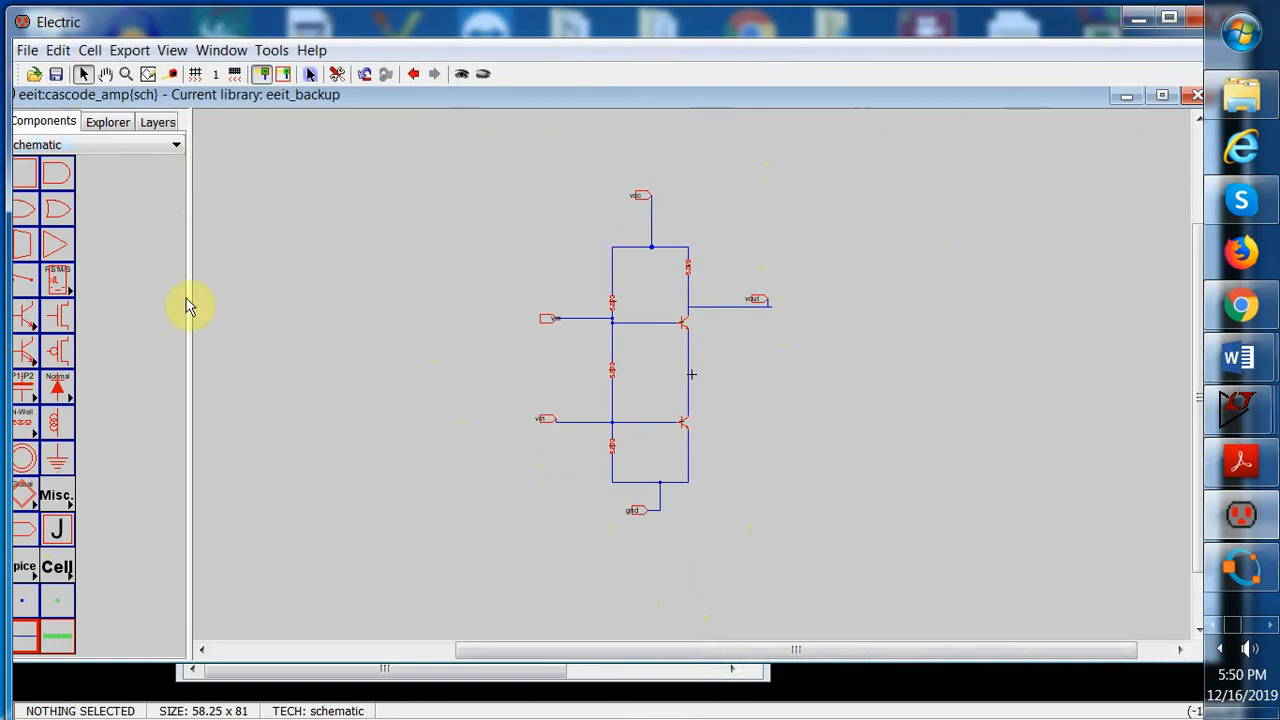
Open the CE_amp schematic from the eeit library in the explorer
click(100, 130)
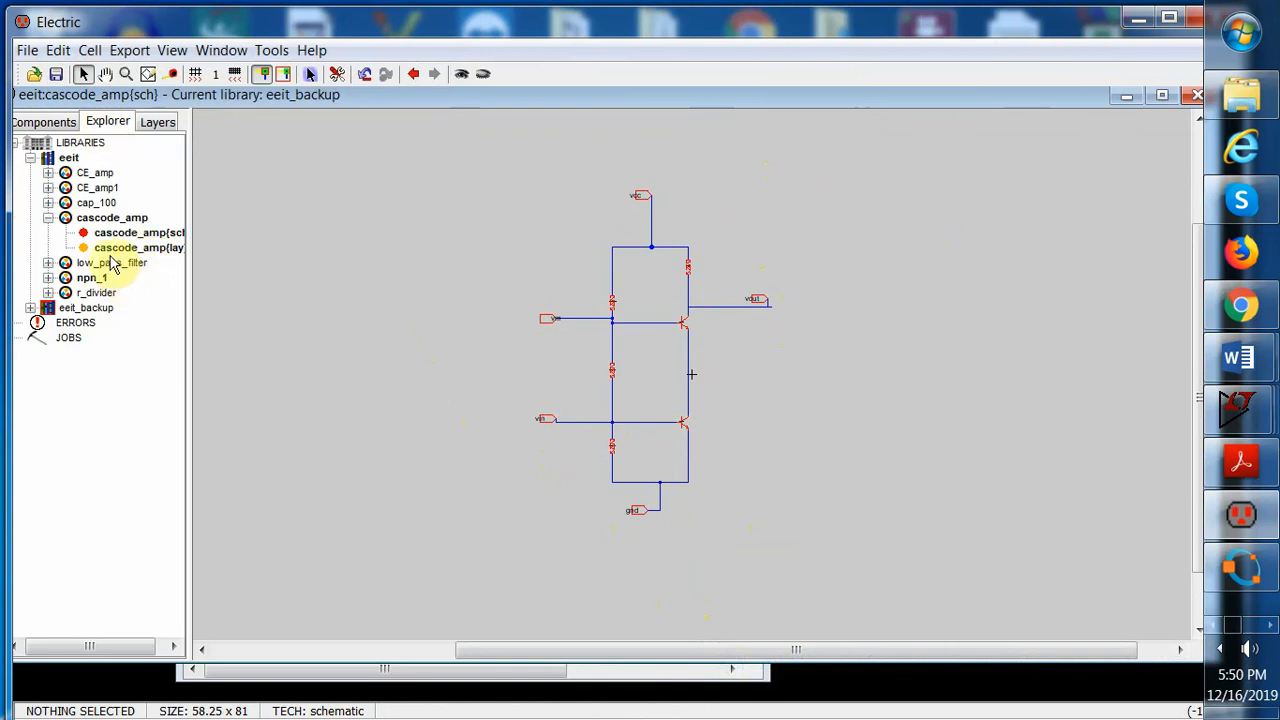
click(100, 175)
double_click(100, 175)
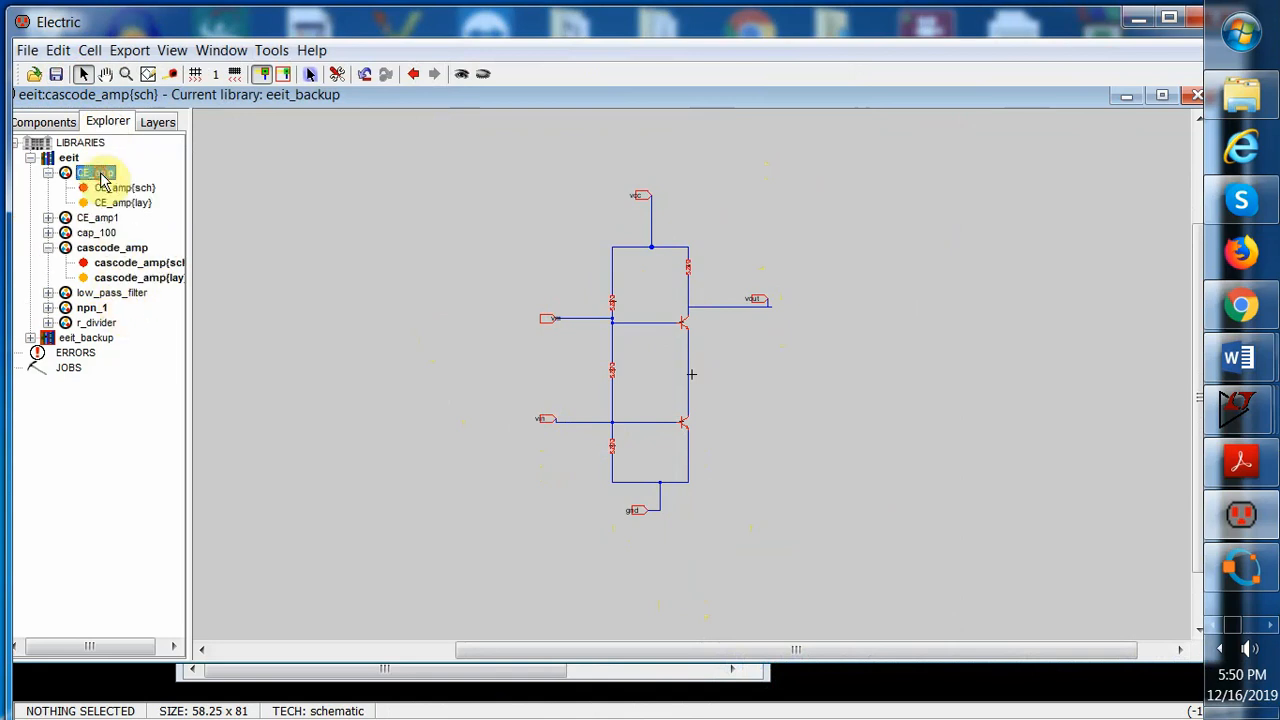
double_click(100, 175)
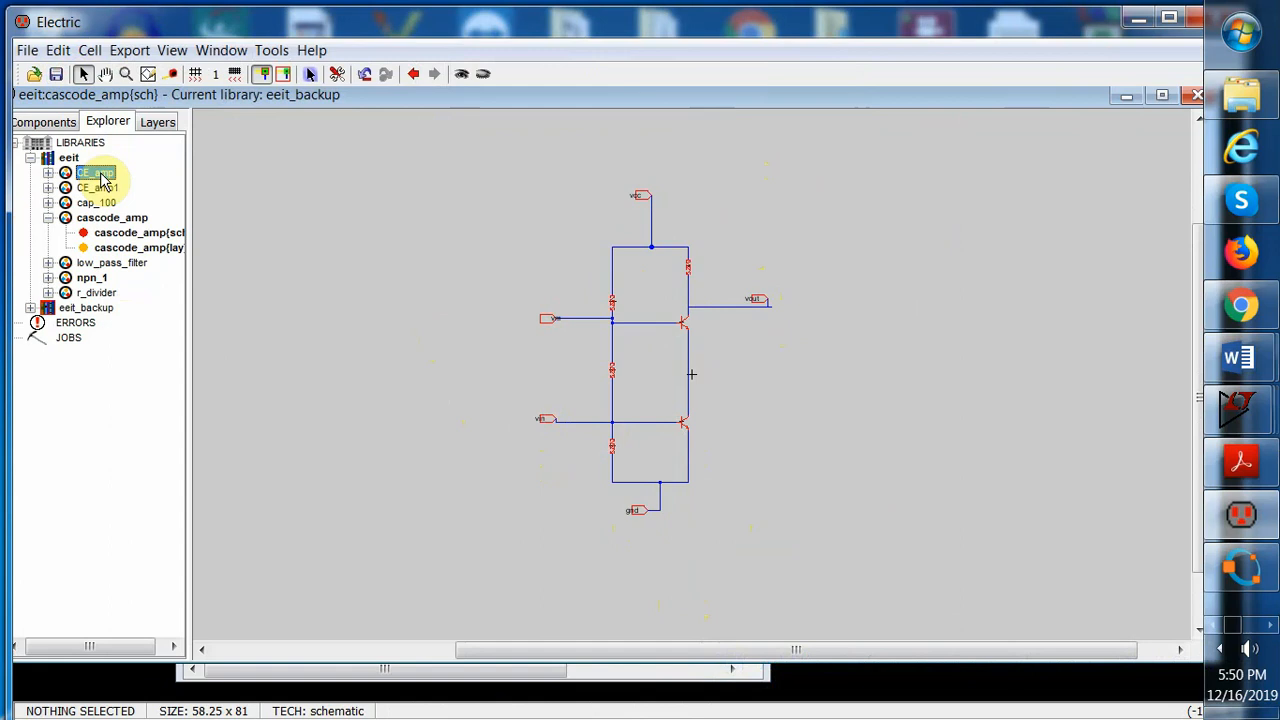
double_click(100, 176)
click(123, 203)
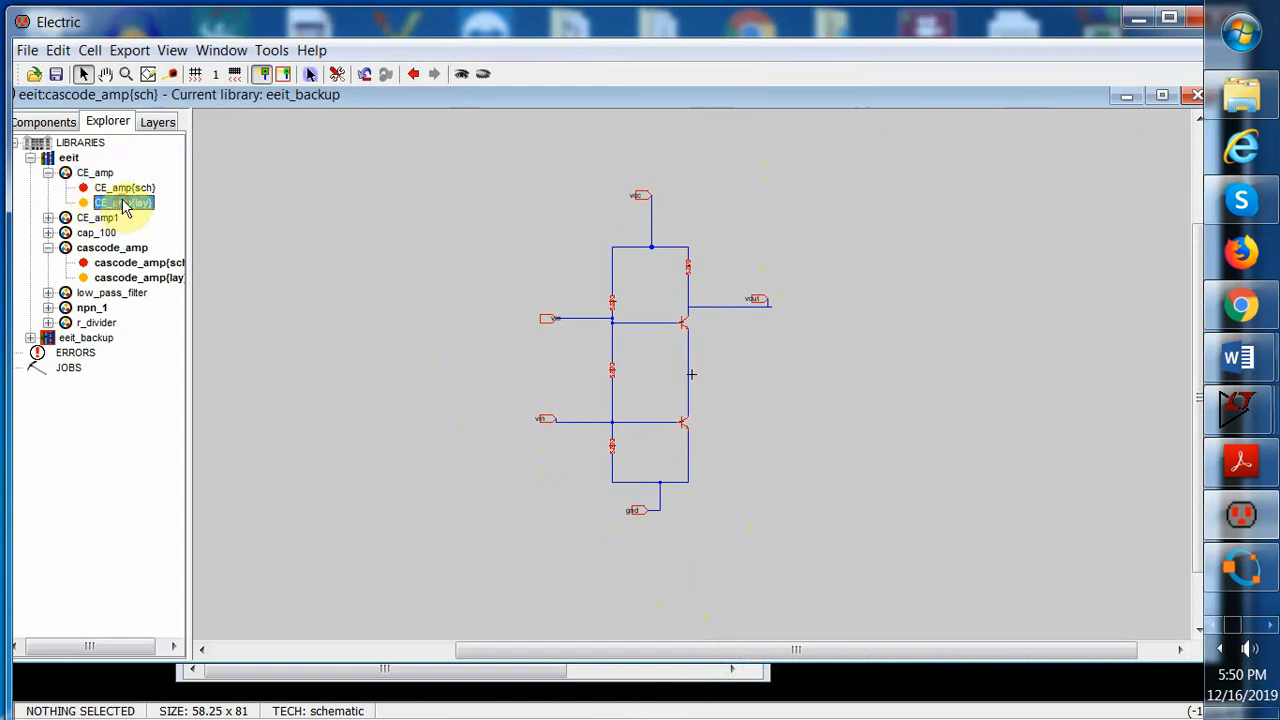
double_click(124, 188)
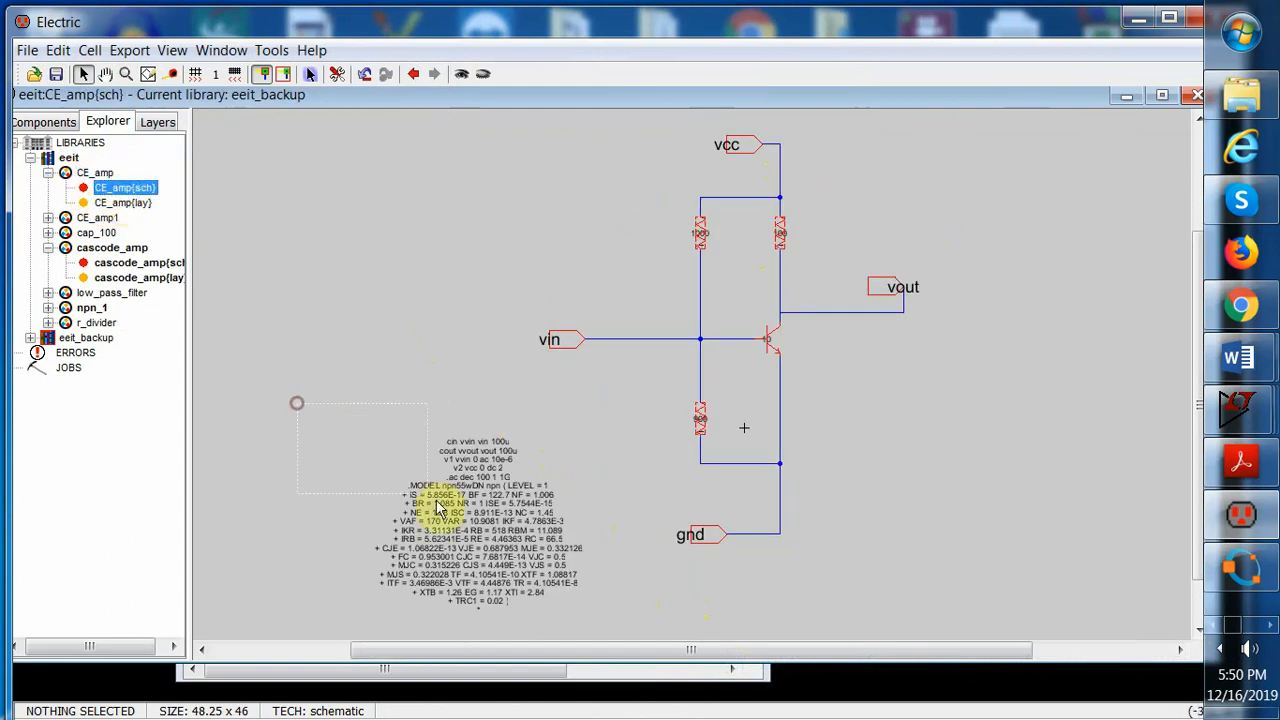
Select the SPICE code text block in the CE_amp schematic and copy it
drag(298, 401, 608, 620)
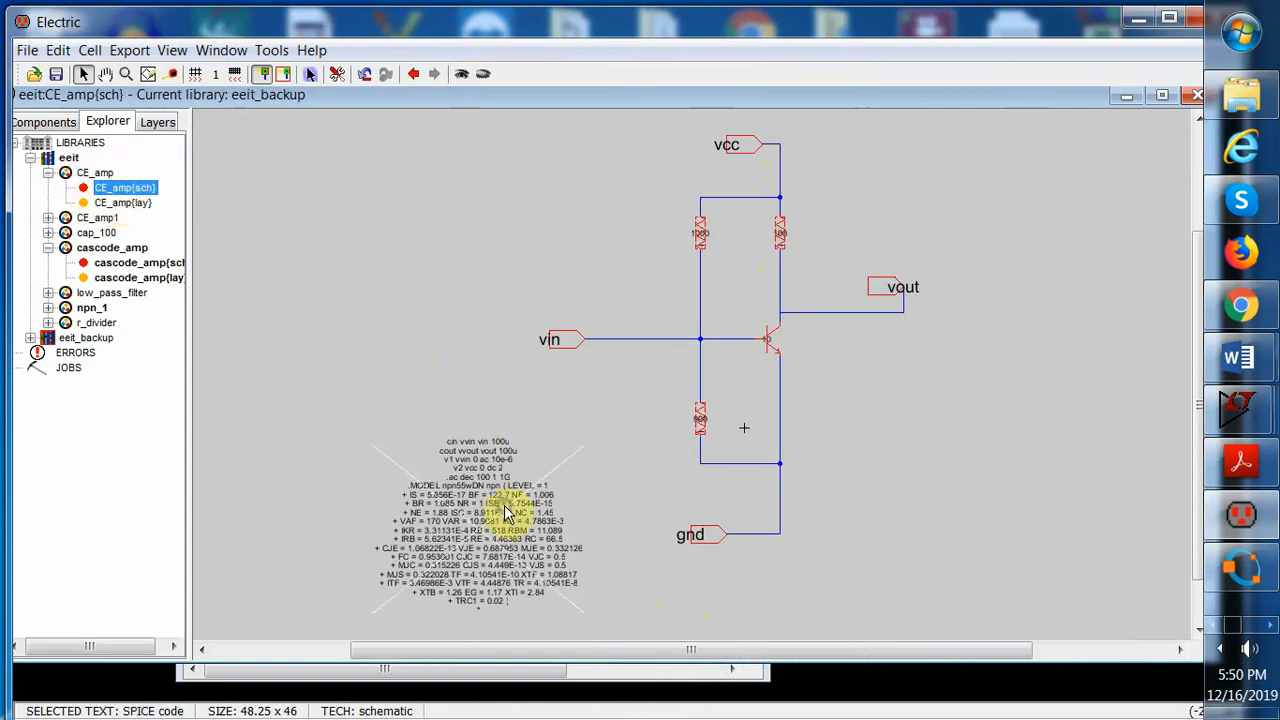
click(57, 50)
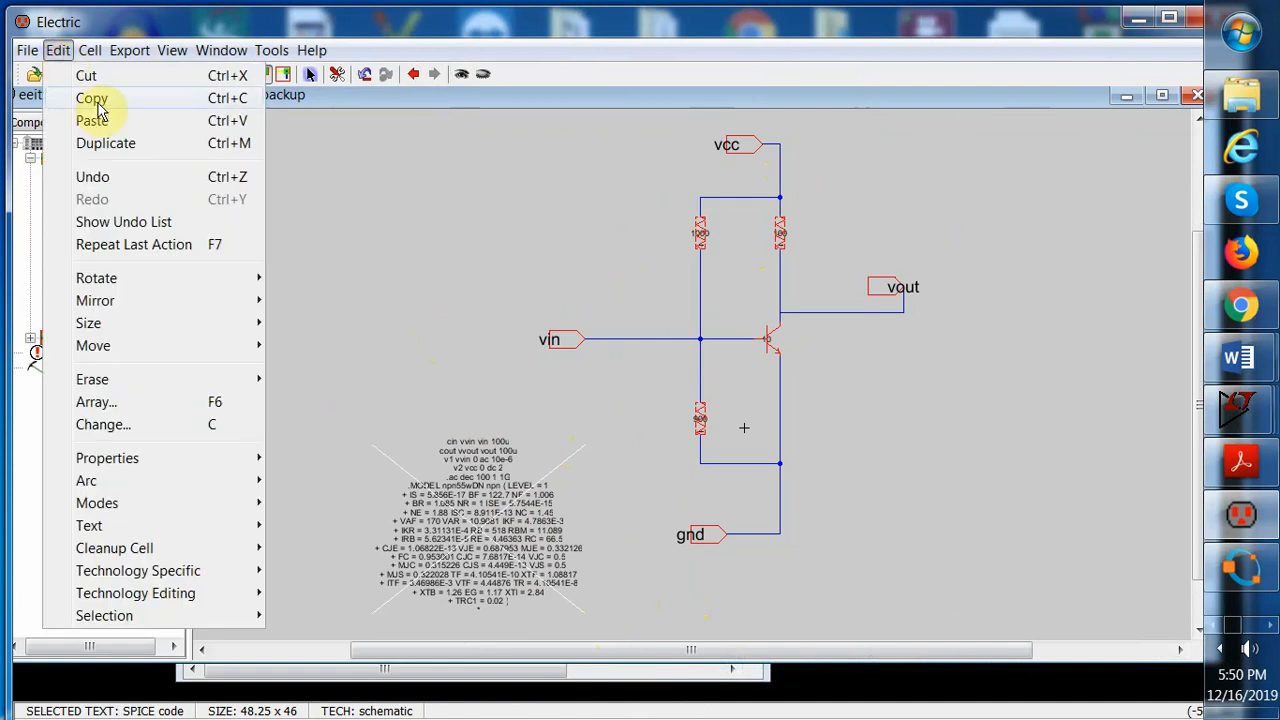
click(94, 99)
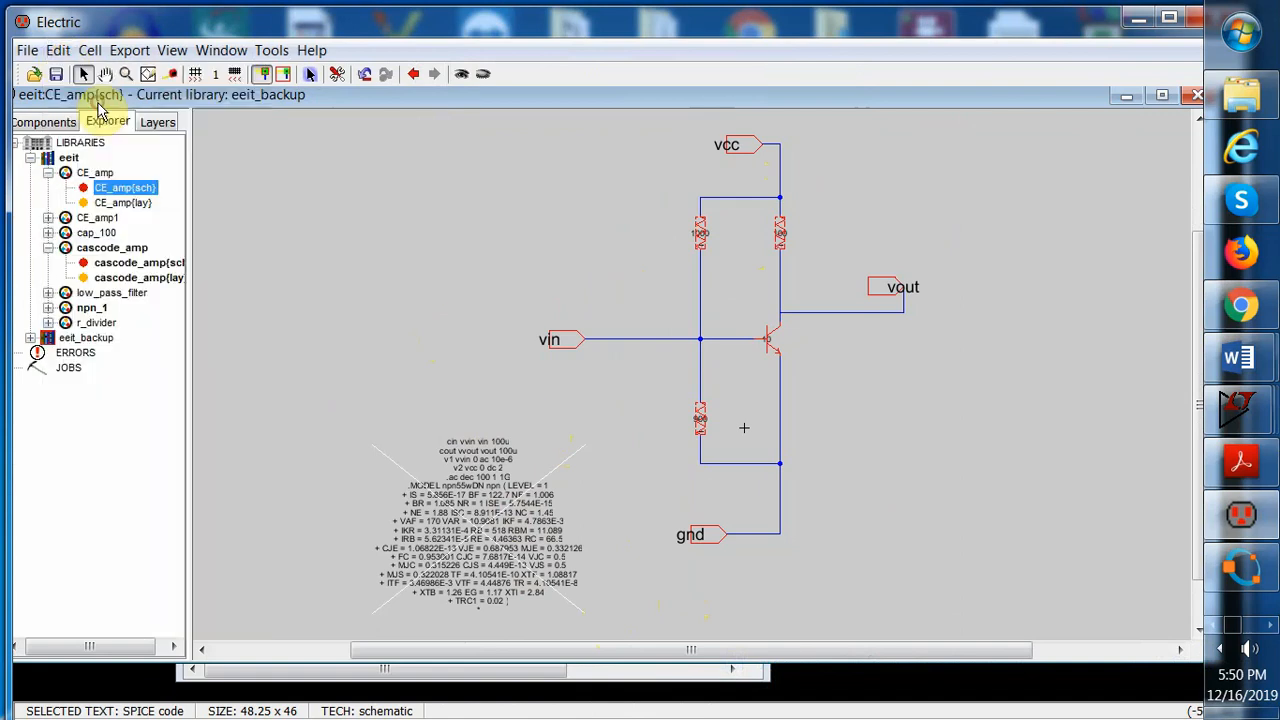
Return to the cascode_amp schematic and paste the copied SPICE code left of the circuit
click(50, 173)
click(142, 236)
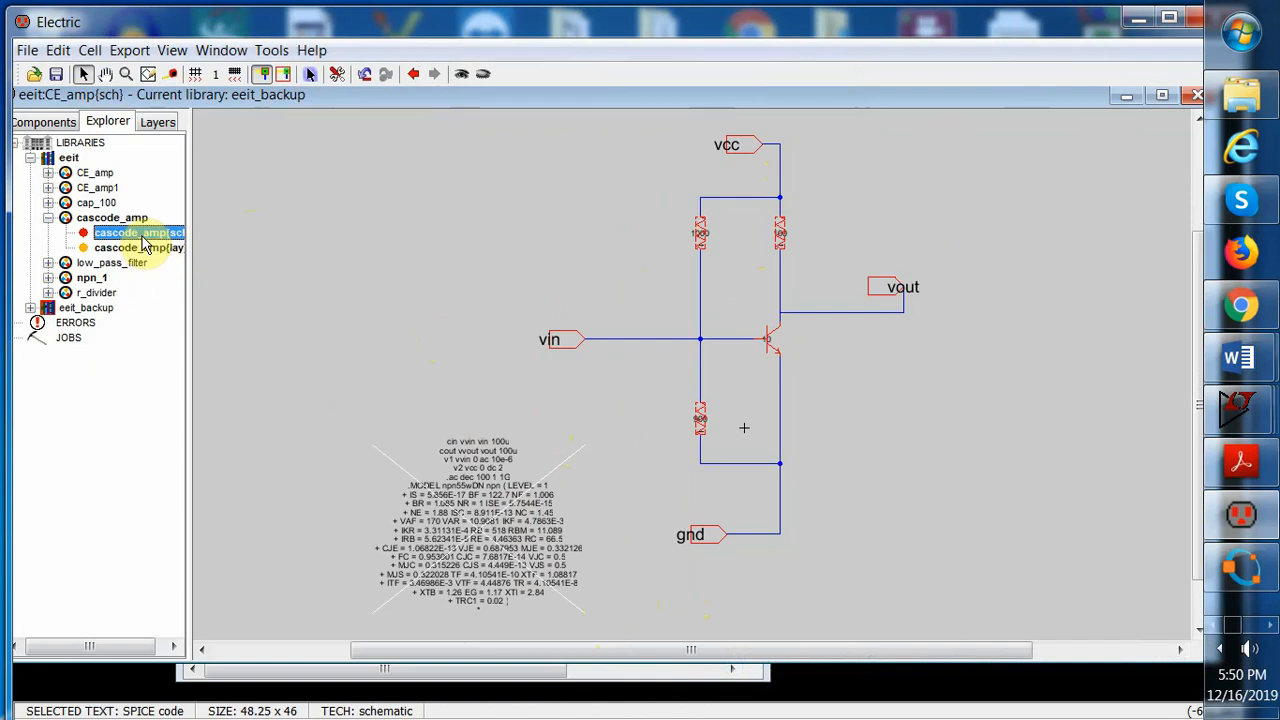
double_click(142, 236)
click(57, 50)
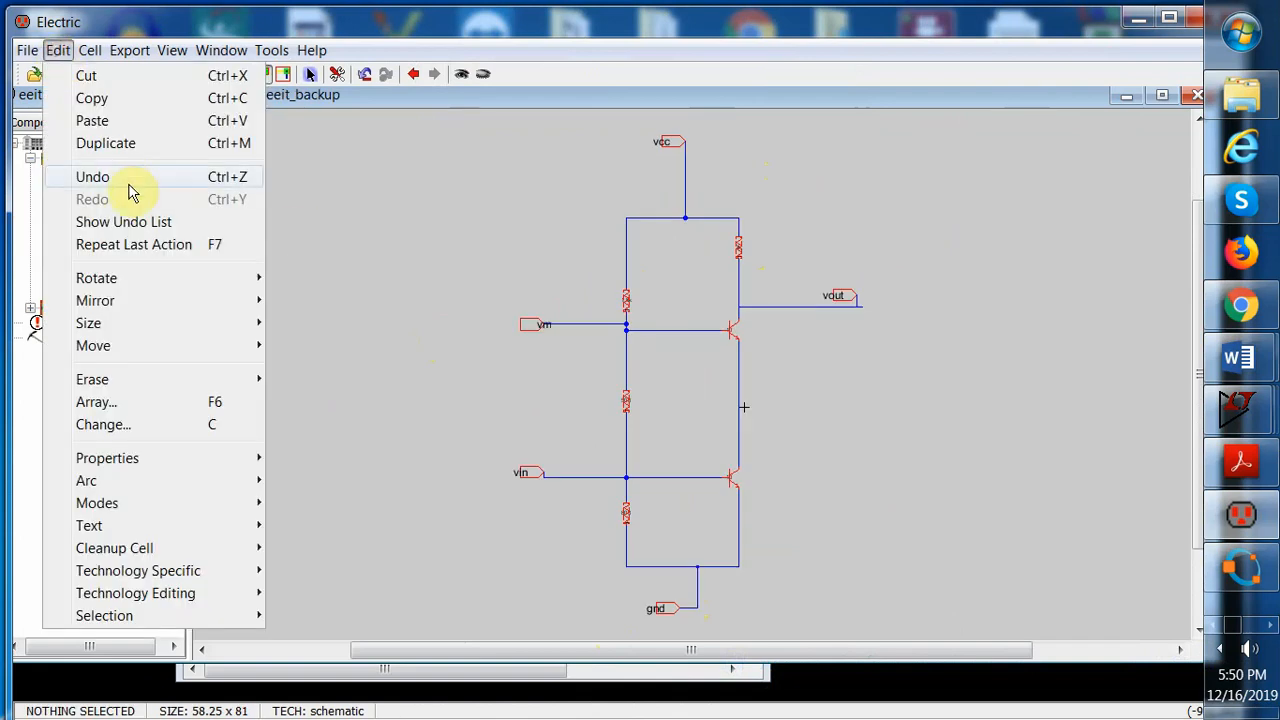
click(110, 126)
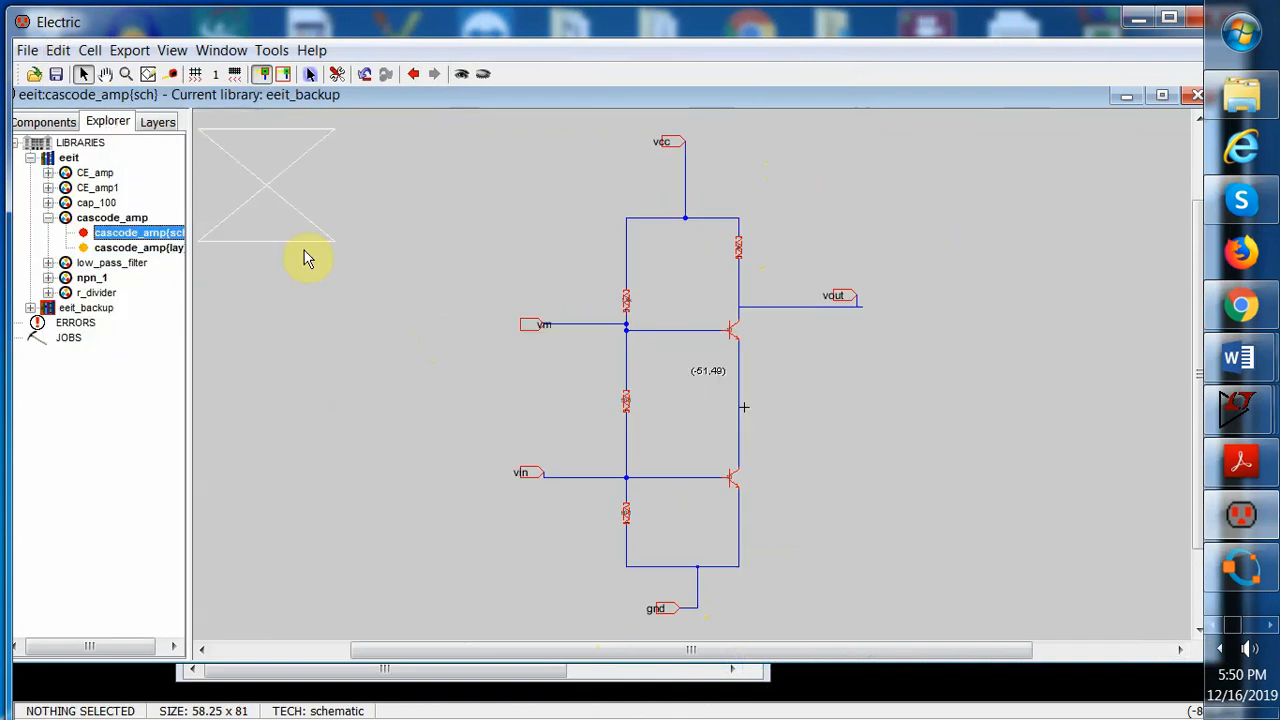
click(367, 427)
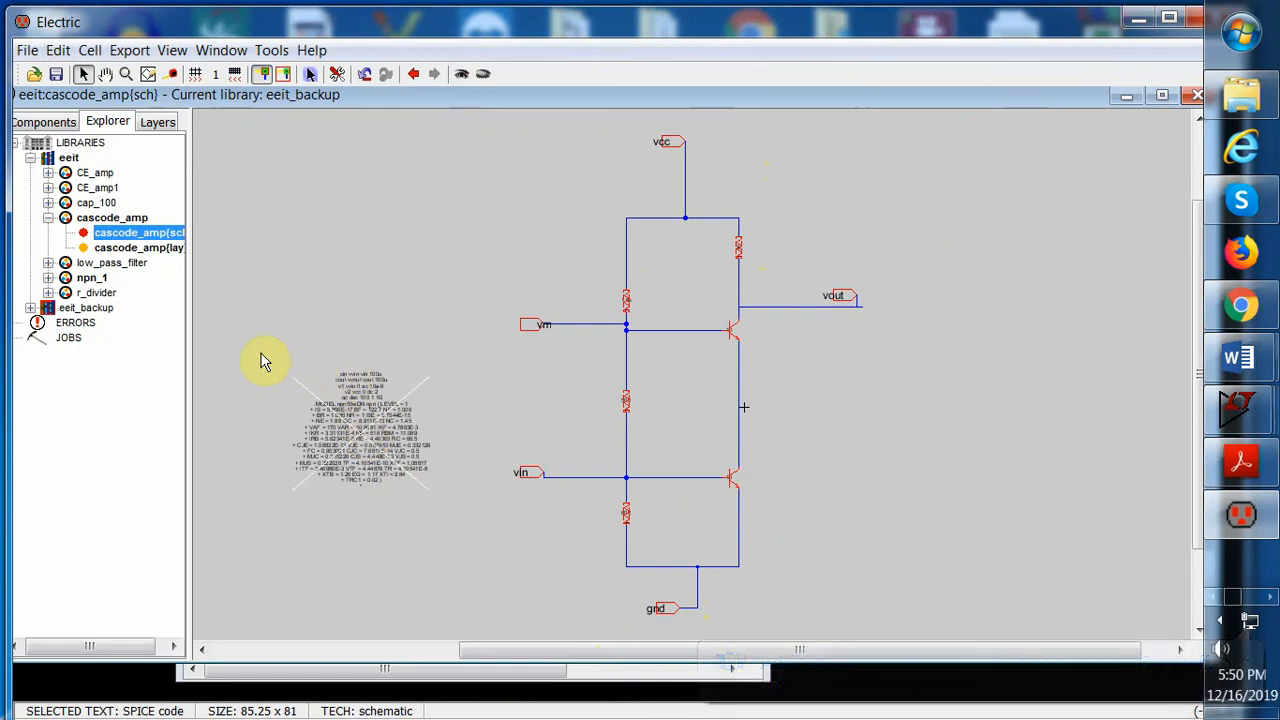
Open the properties of the pasted SPICE code text and add the line "cm vvm vm 10u"
drag(289, 357, 445, 485)
click(58, 50)
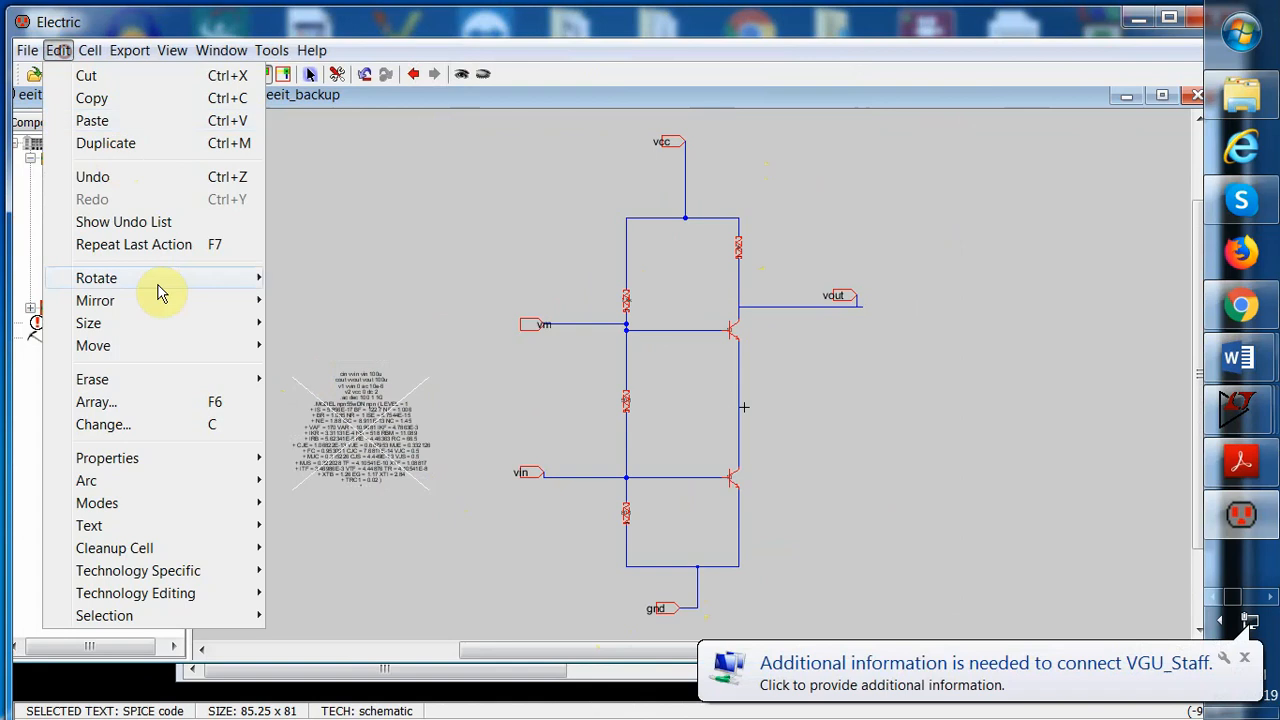
click(183, 457)
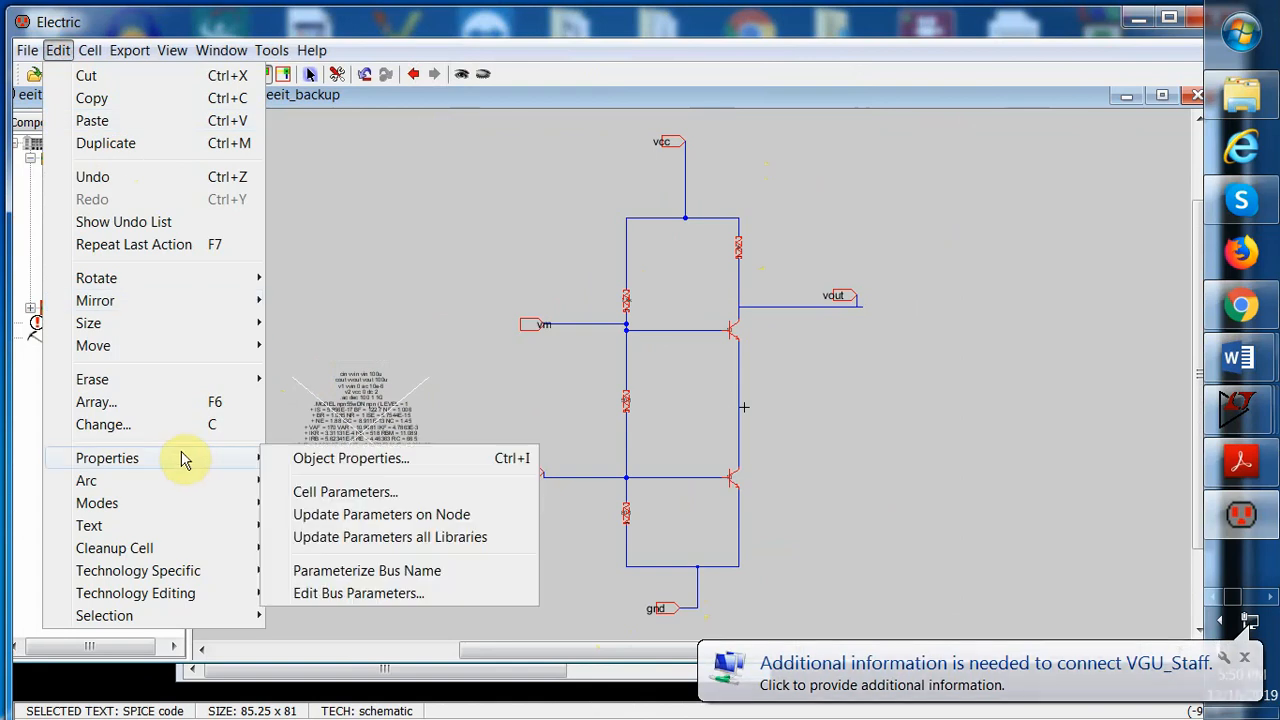
click(330, 458)
click(110, 127)
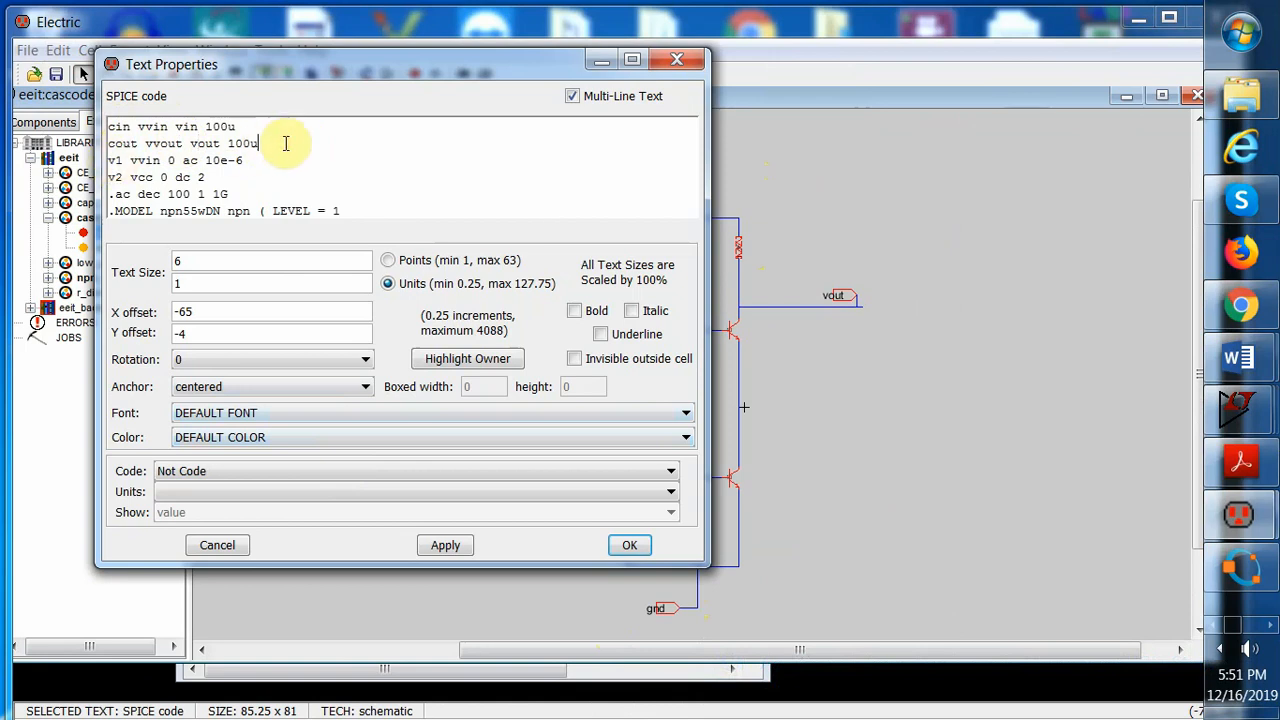
key(Return)
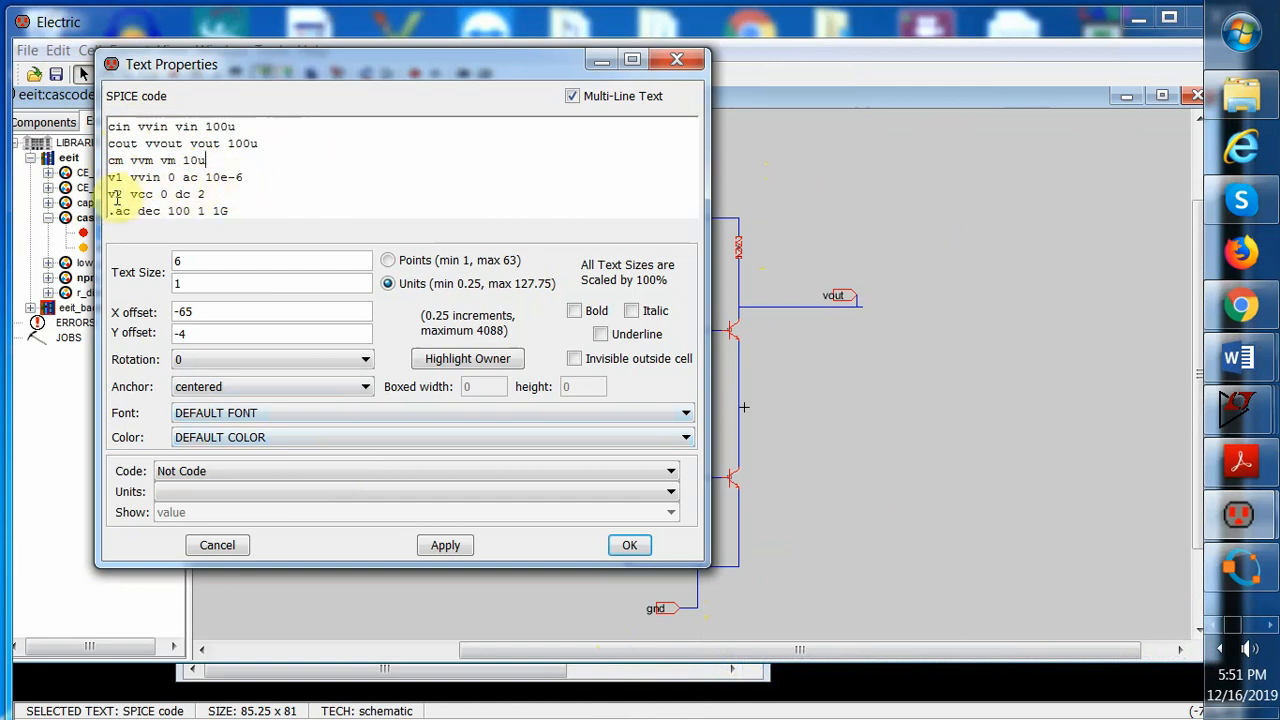
Change the v2 supply line to "v2 vcc 0 dc 3" and apply the edited SPICE code
click(263, 192)
key(BackSpace)
text(3)
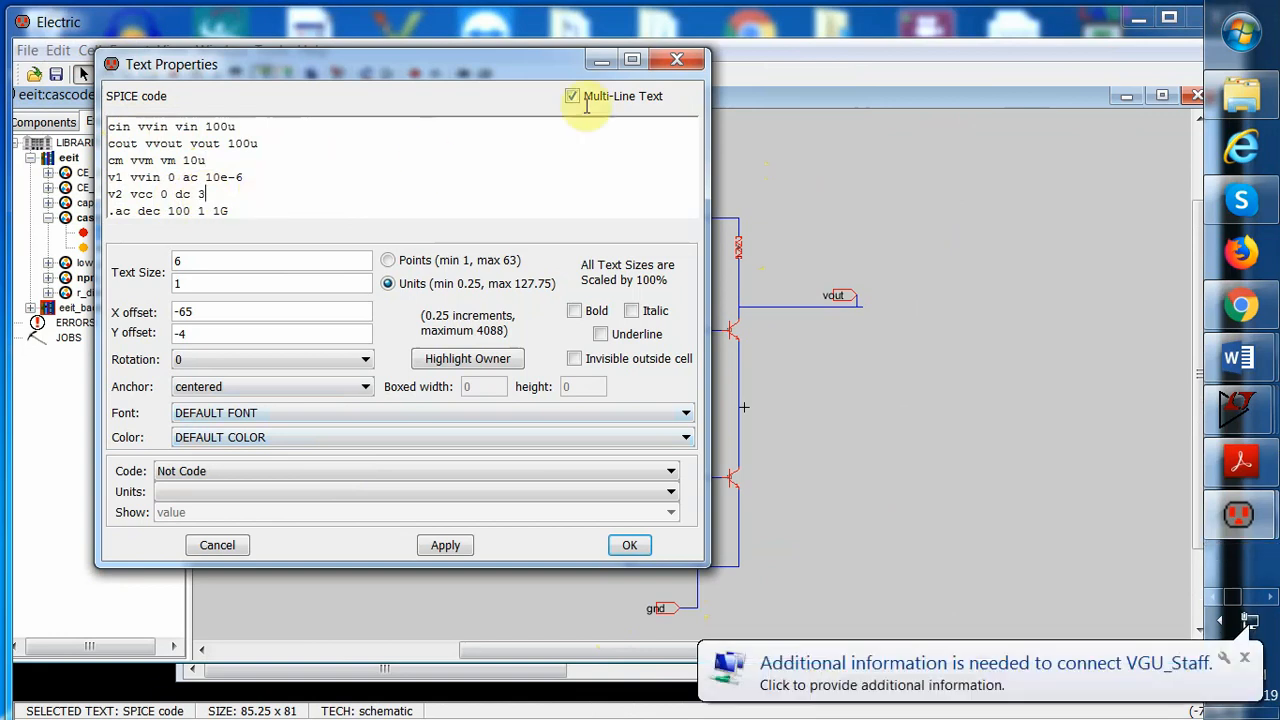
triple_click(644, 211)
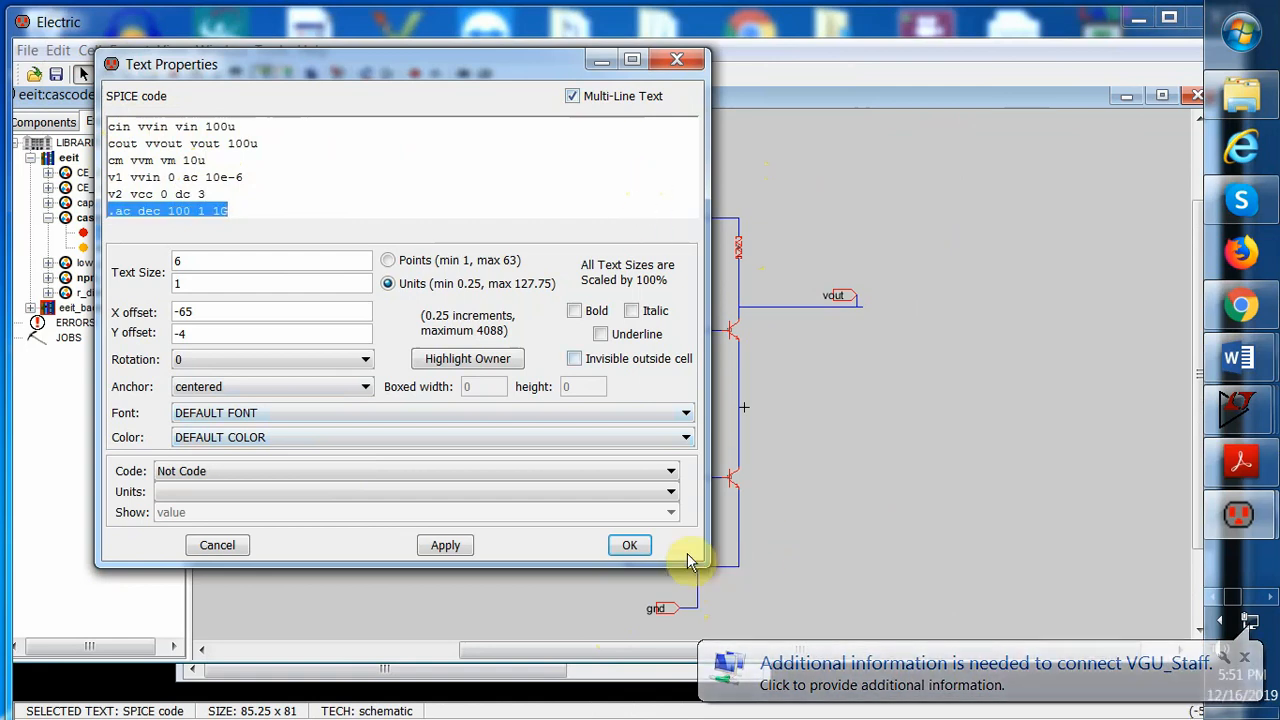
click(445, 545)
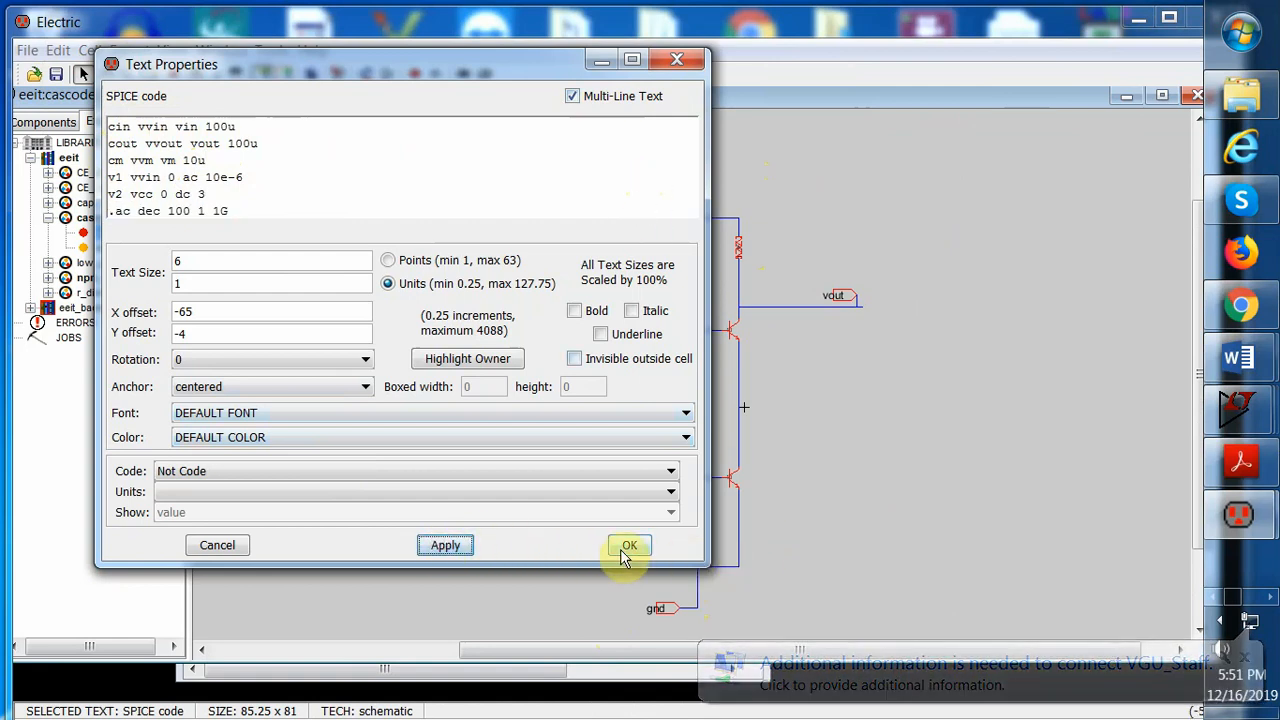
click(628, 547)
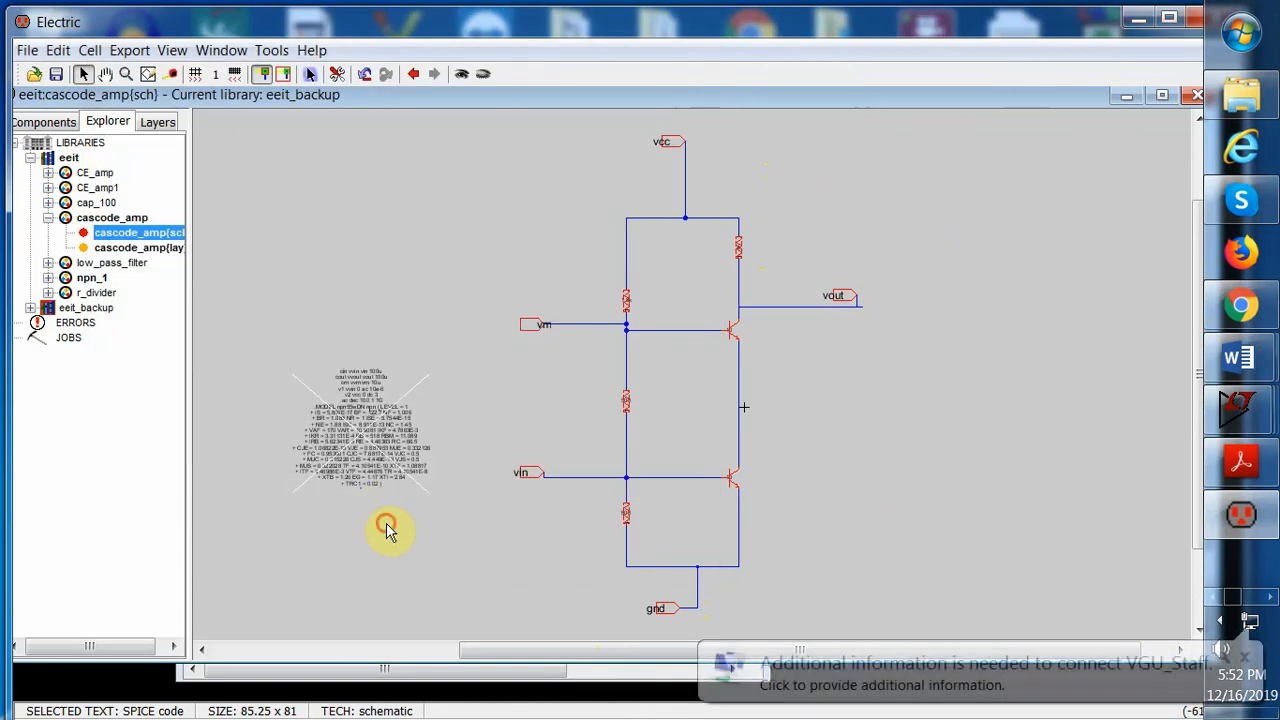
Deselect everything and clean up pins everywhere in the schematic
click(388, 530)
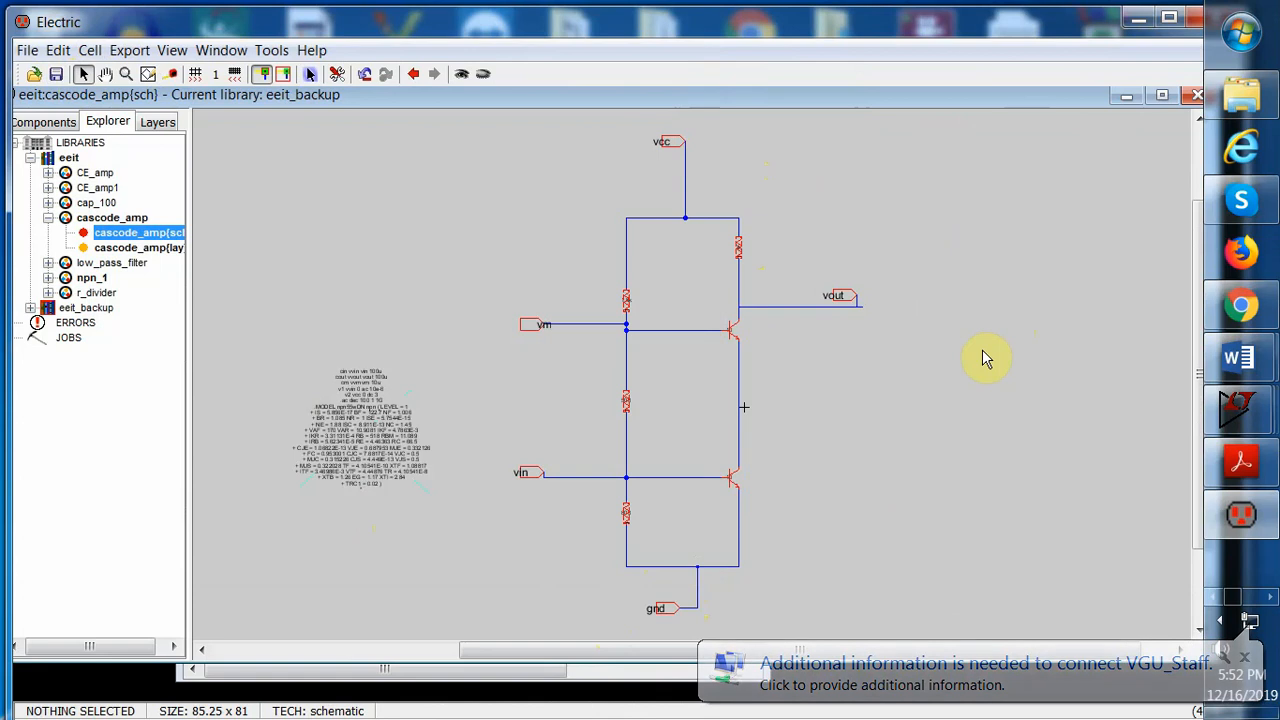
click(57, 50)
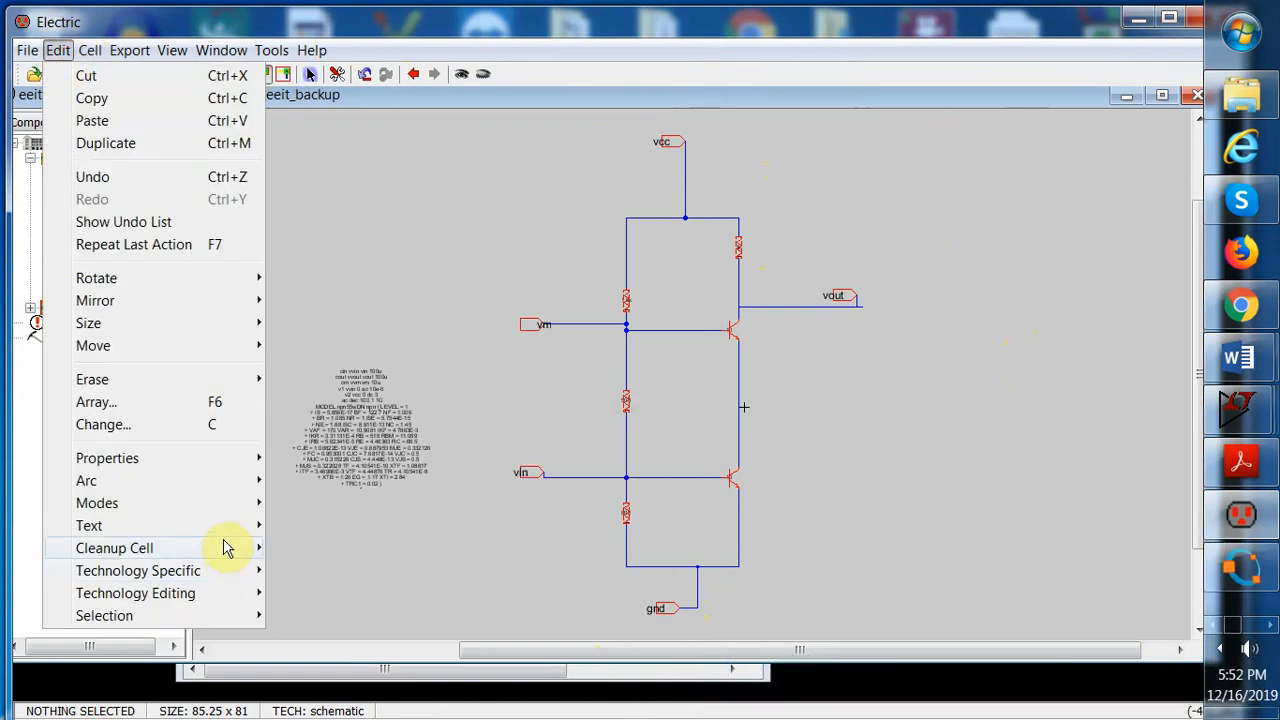
mouse_move(226, 548)
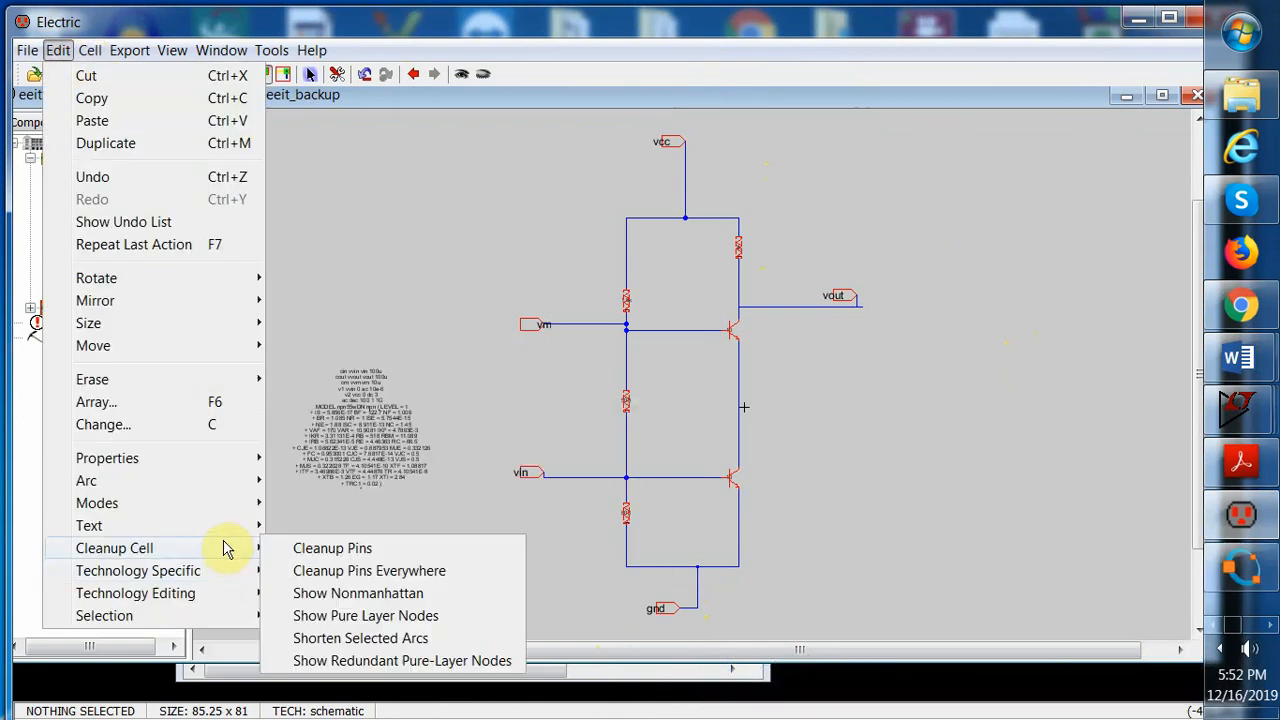
click(340, 578)
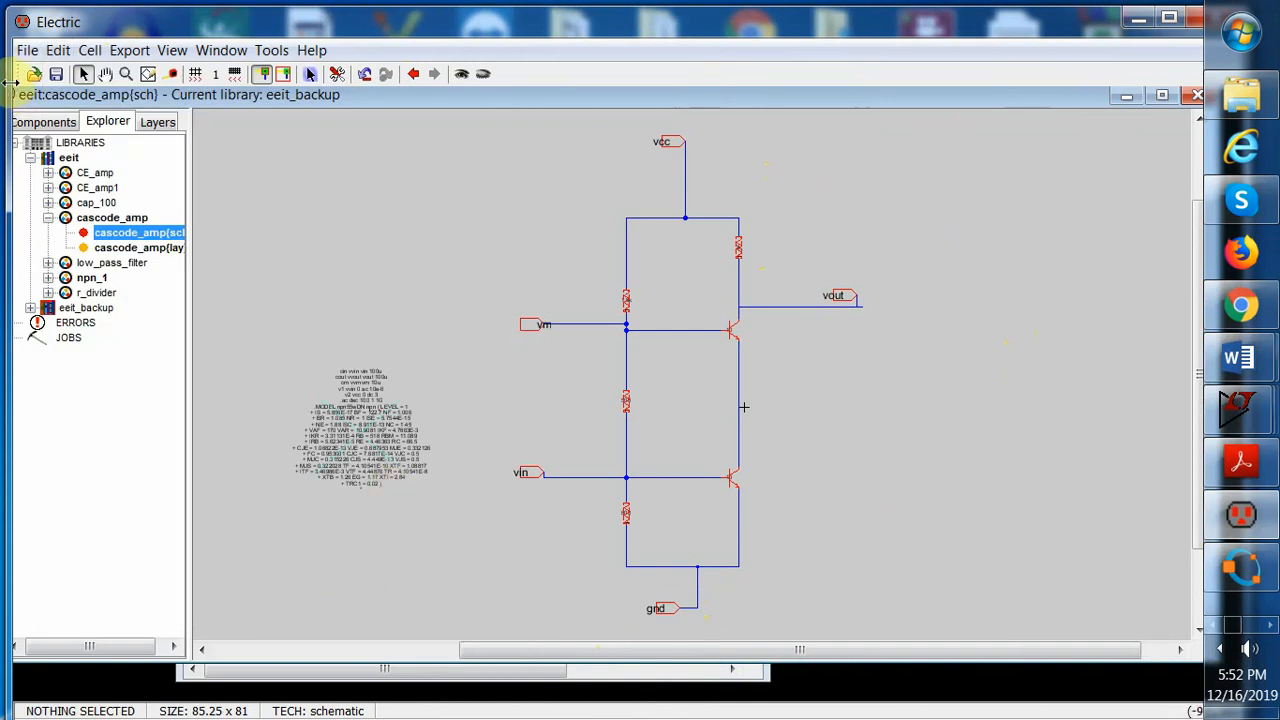
Run a DRC check on the cascode_amp schematic and review the messages window
click(270, 50)
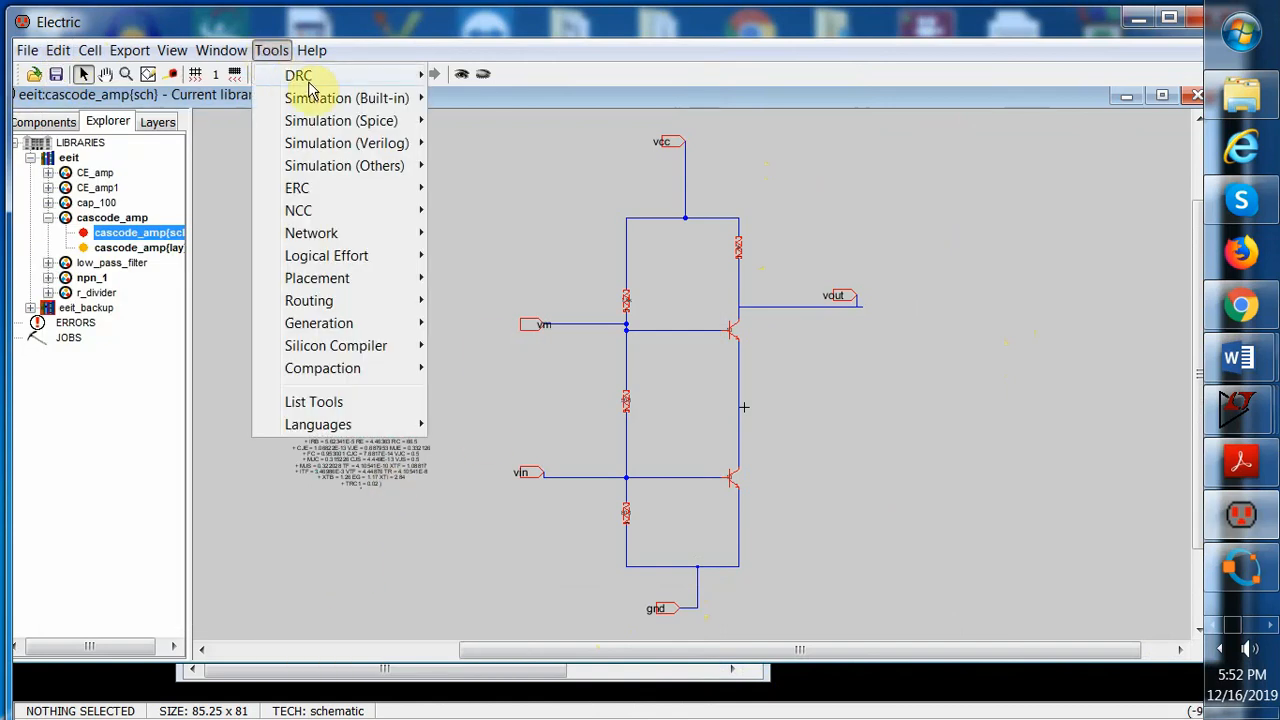
mouse_move(312, 77)
click(498, 80)
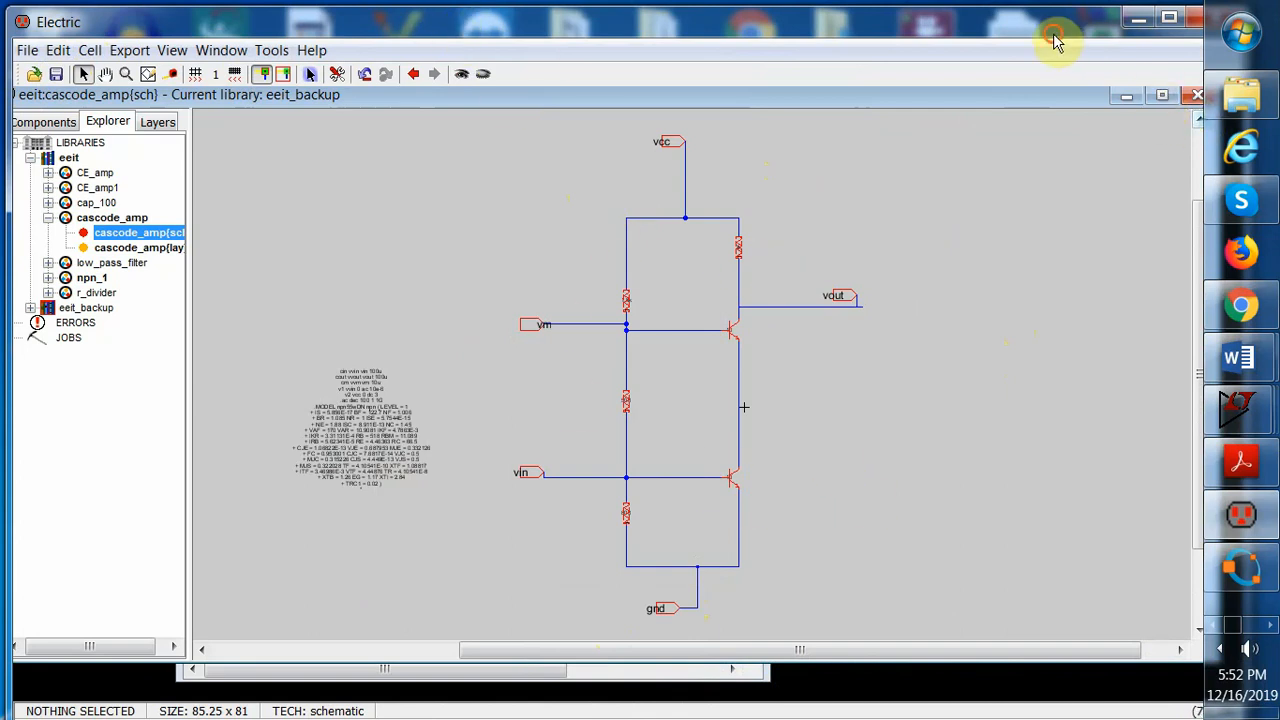
drag(1057, 34, 989, 19)
drag(1140, 224, 1143, 274)
click(548, 664)
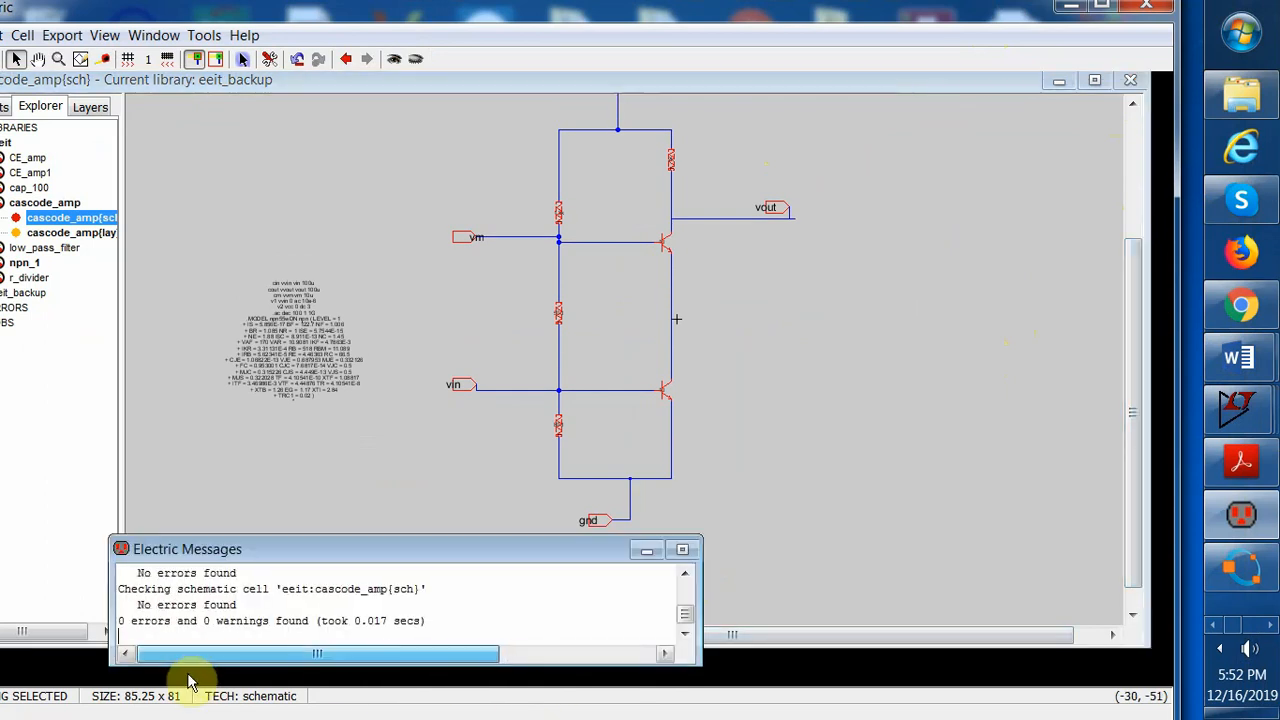
click(370, 441)
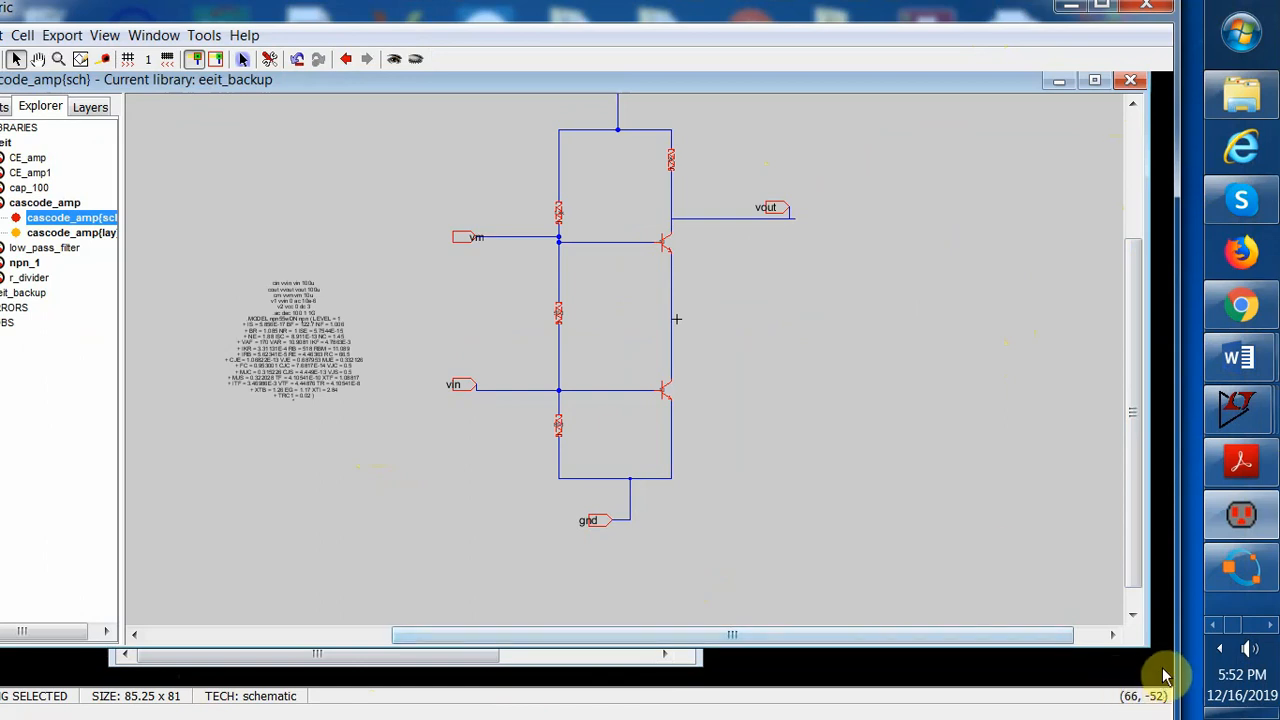
click(1103, 8)
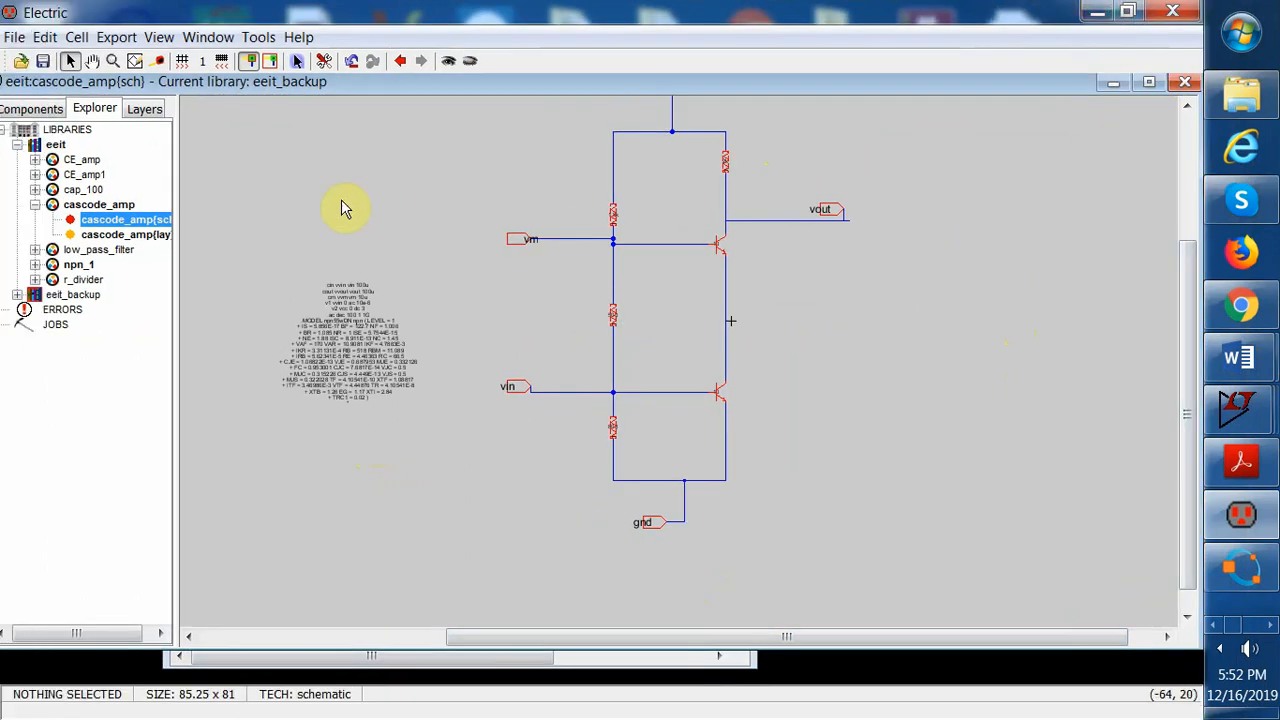
Write the SPICE deck for the cascode_amp schematic to simulate it in LTspice
click(258, 40)
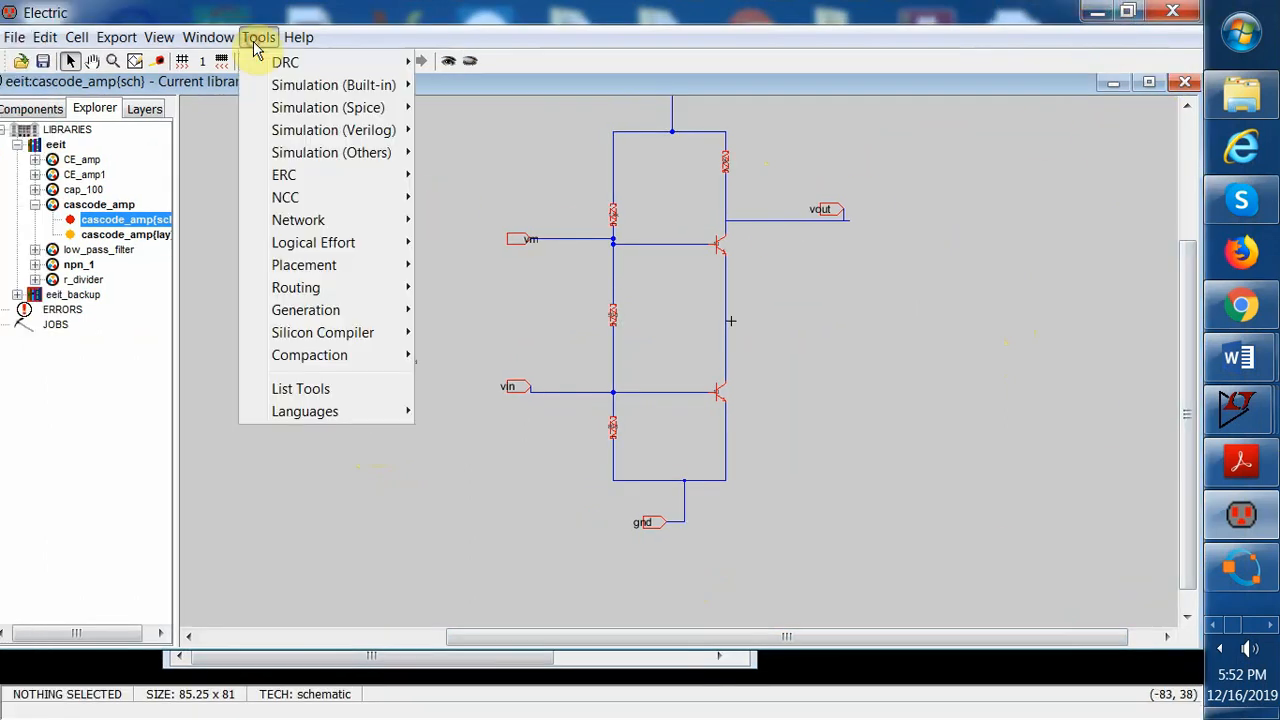
click(340, 180)
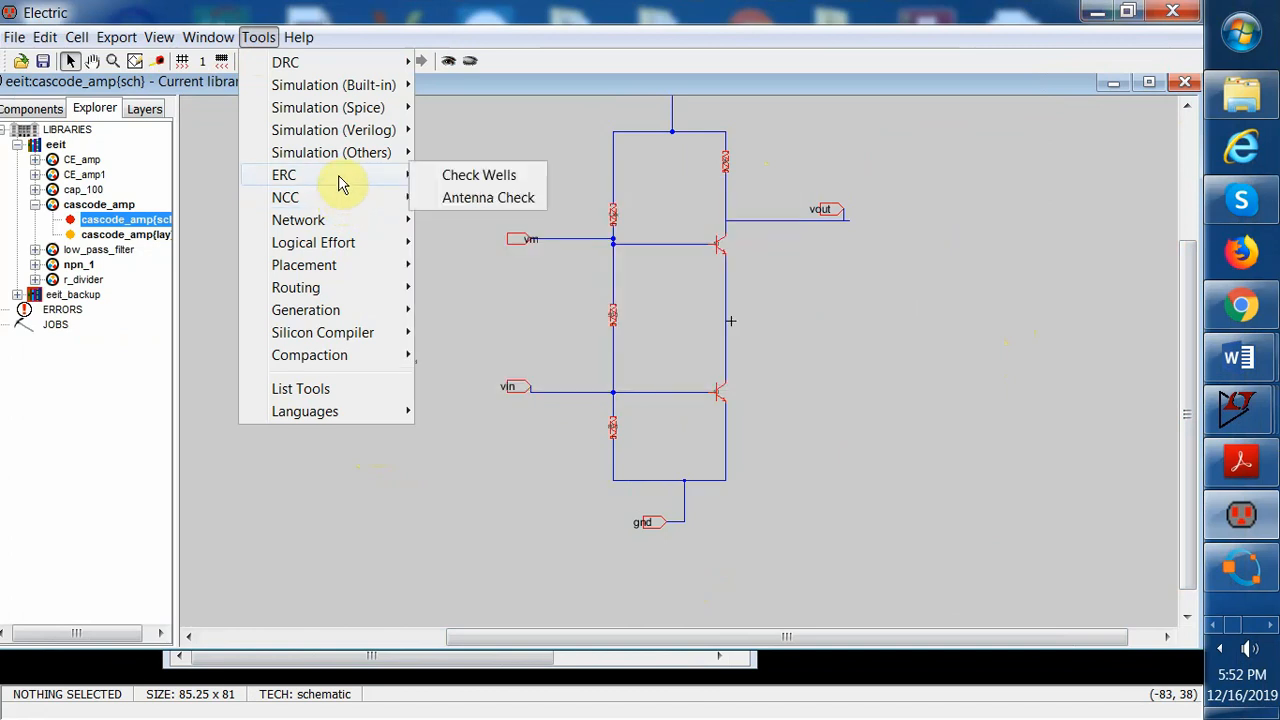
mouse_move(383, 108)
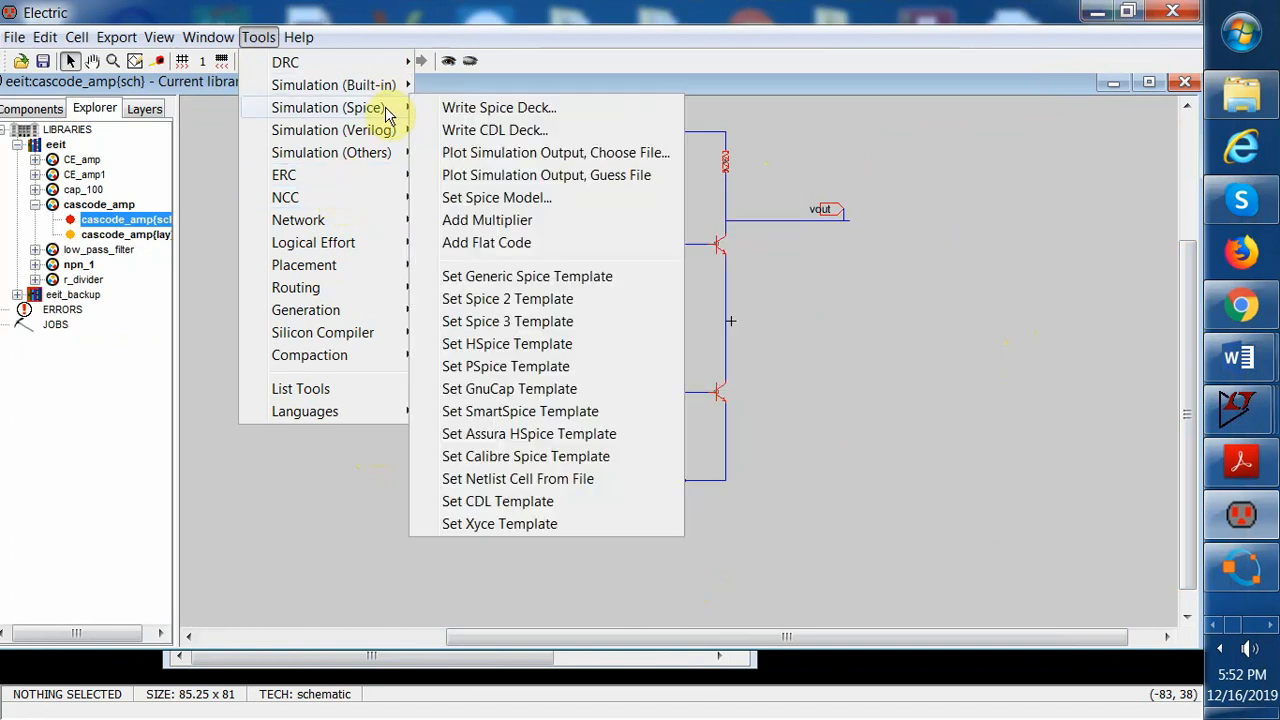
click(490, 113)
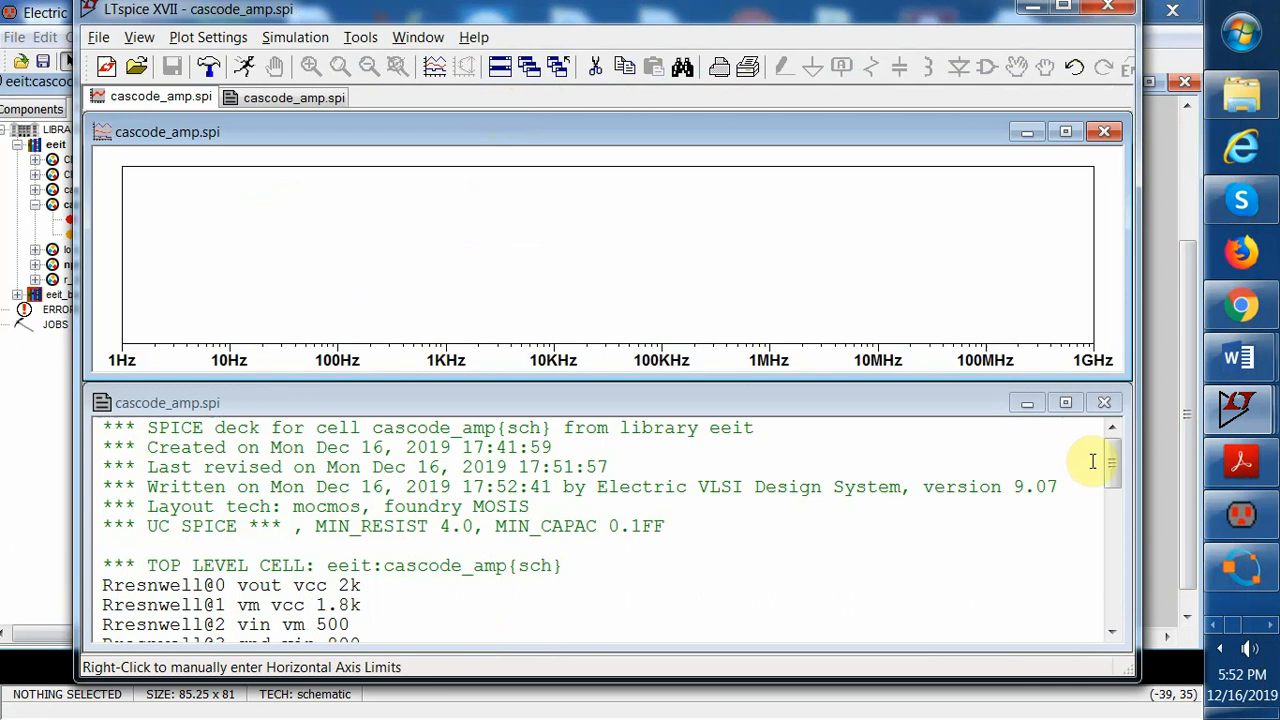
Add a V(vvout)/V(vvin) trace to the LTspice plot
mouse_move(1111, 463)
mouse_down()
mouse_move(1115, 587)
mouse_move(1112, 455)
mouse_up()
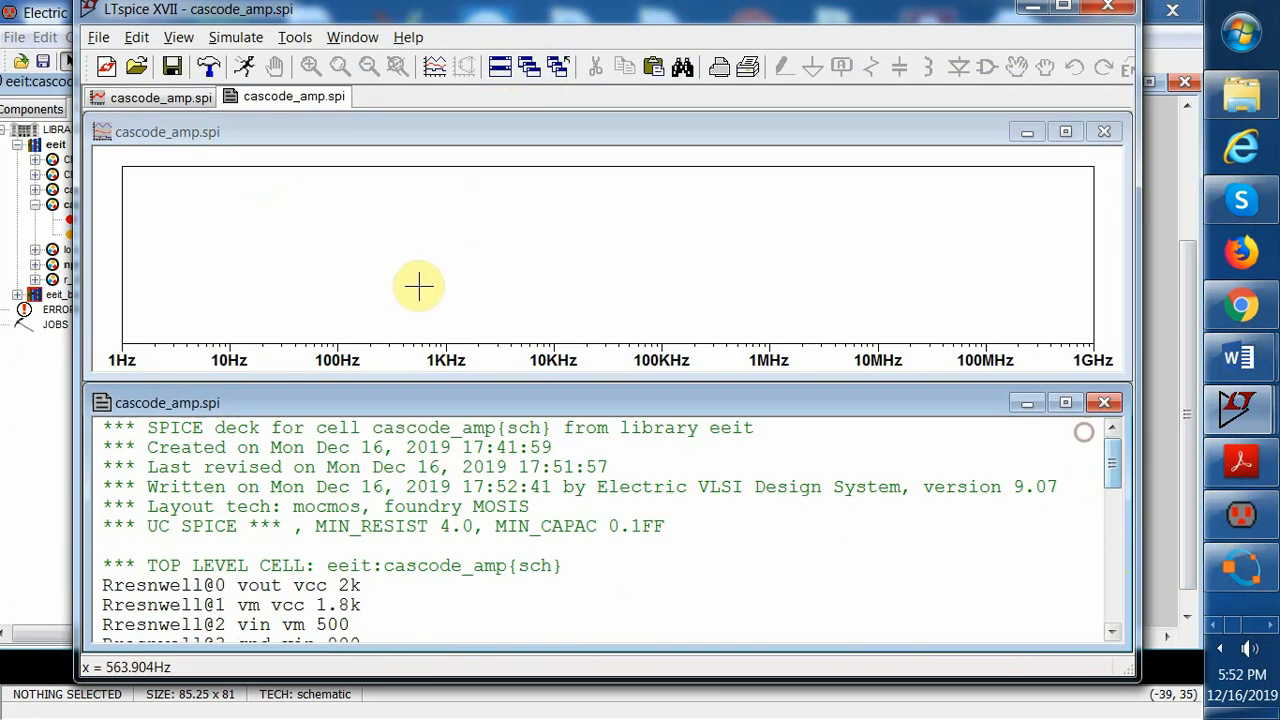
right_click(423, 284)
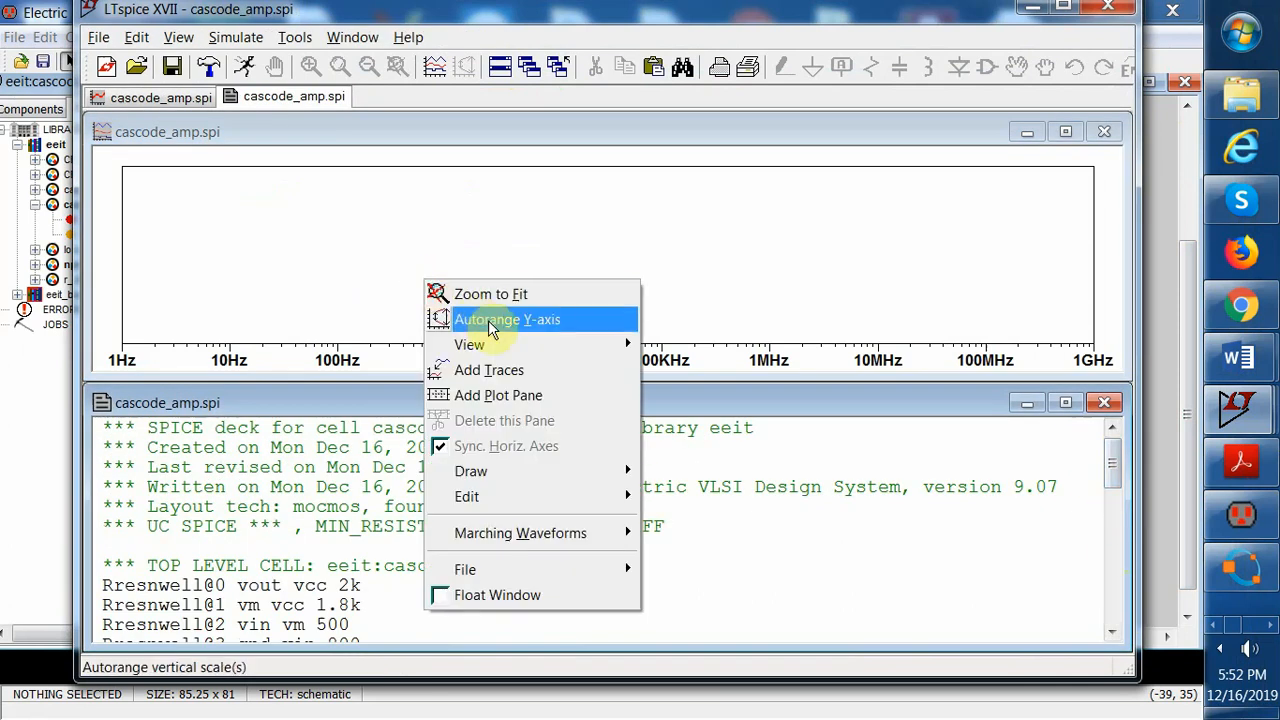
click(515, 370)
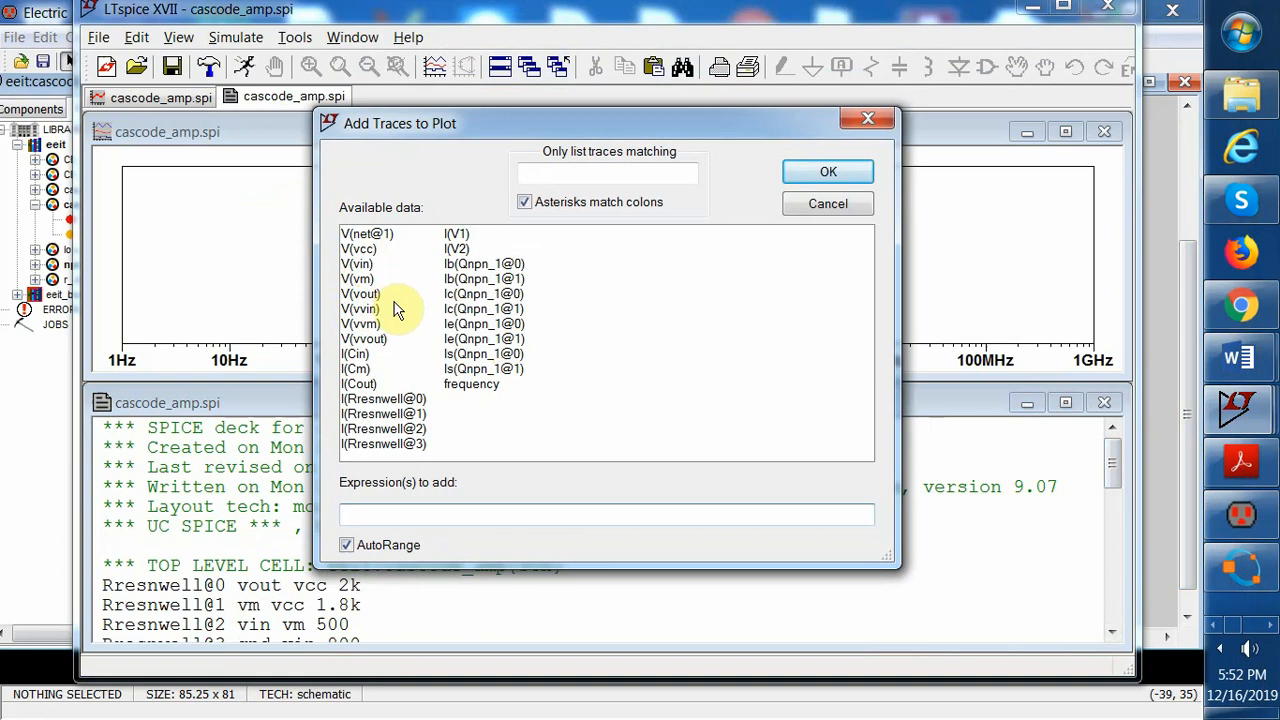
click(378, 342)
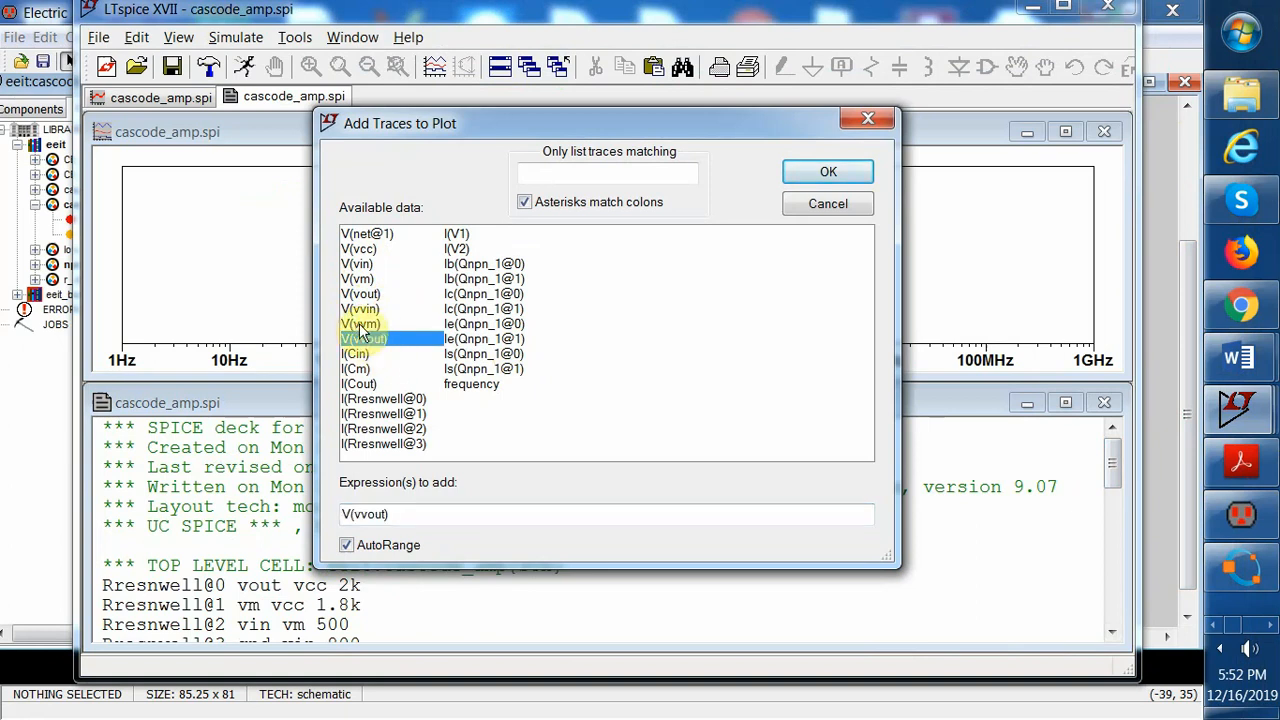
click(368, 309)
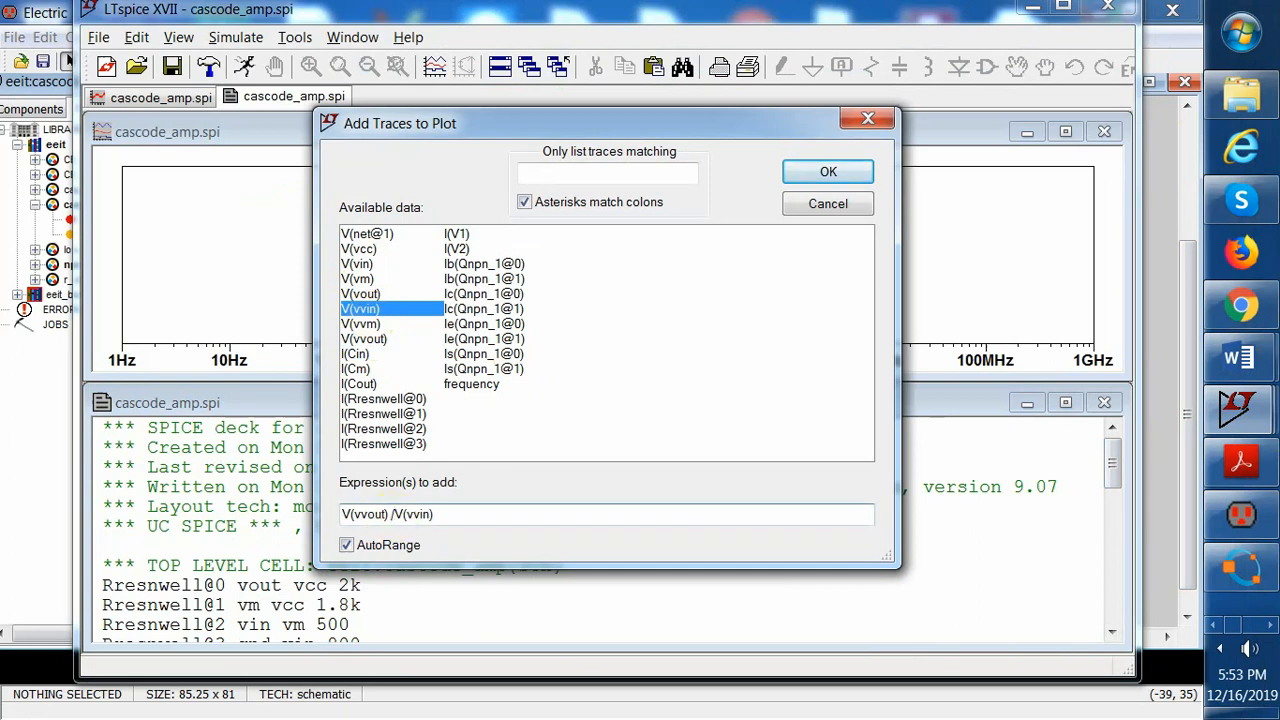
click(818, 176)
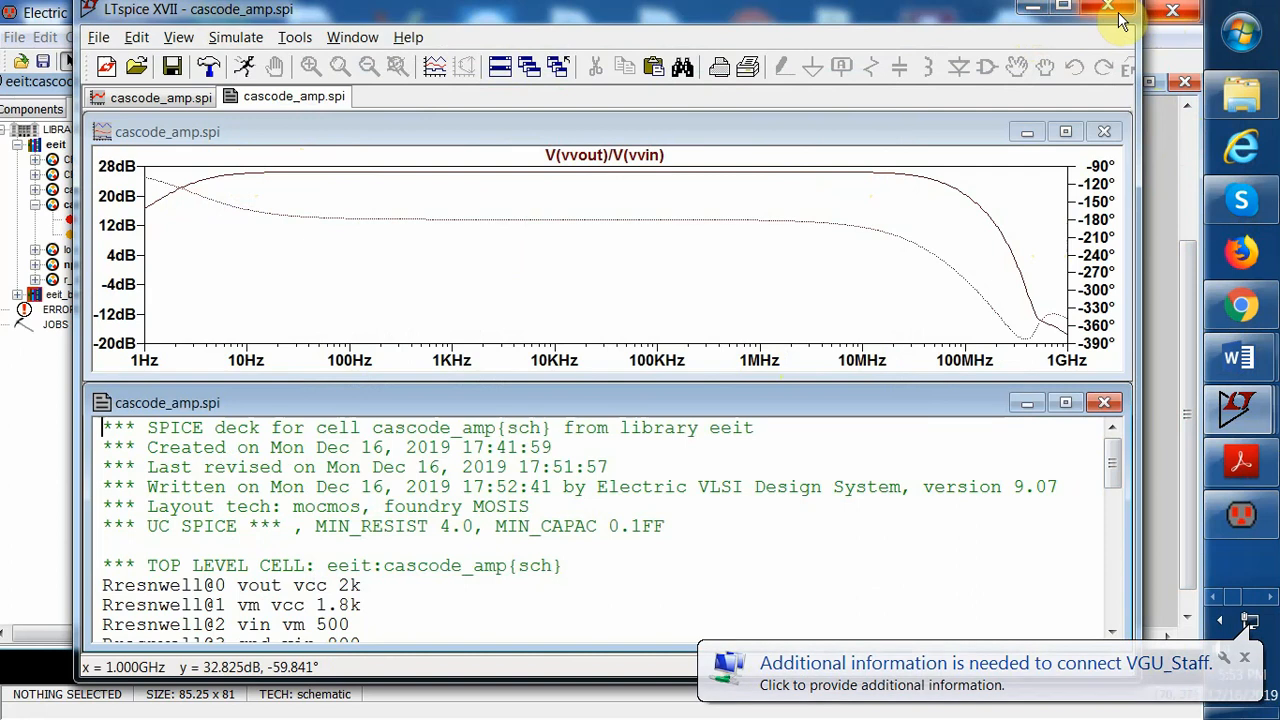
Open the cascode_amp layout cell and place an npn_1 layout instance in it
click(1035, 14)
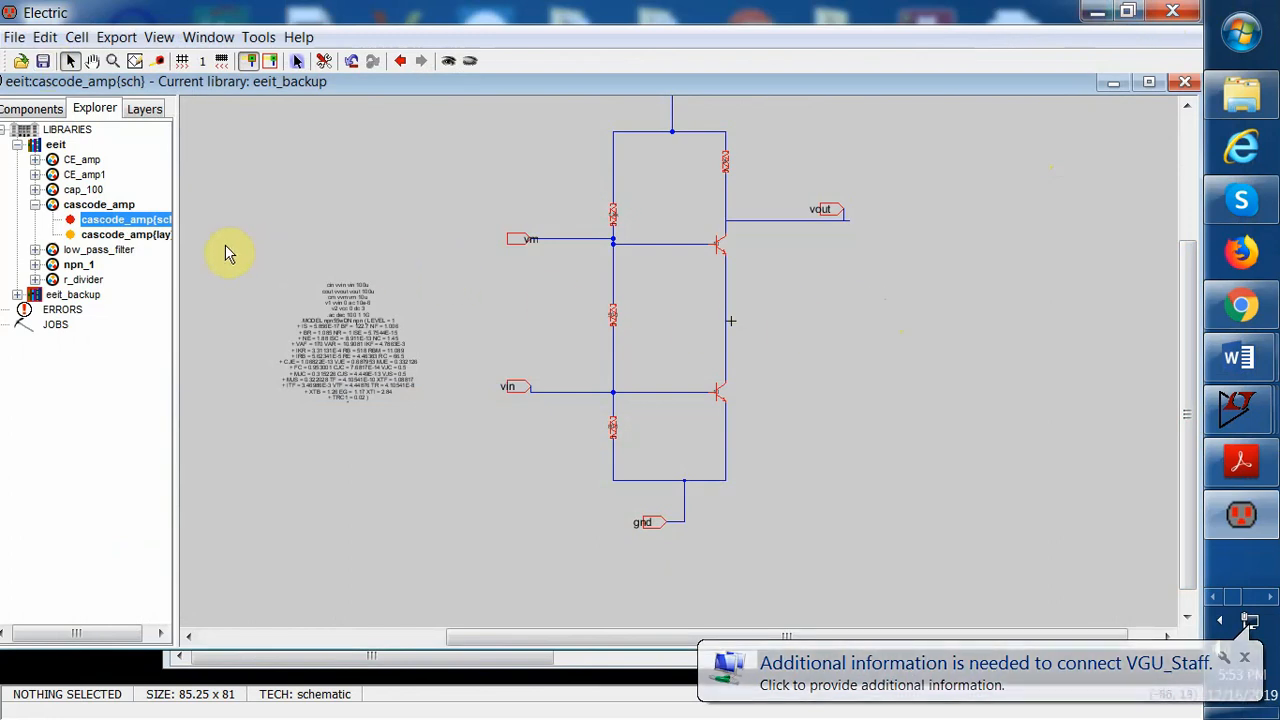
double_click(153, 238)
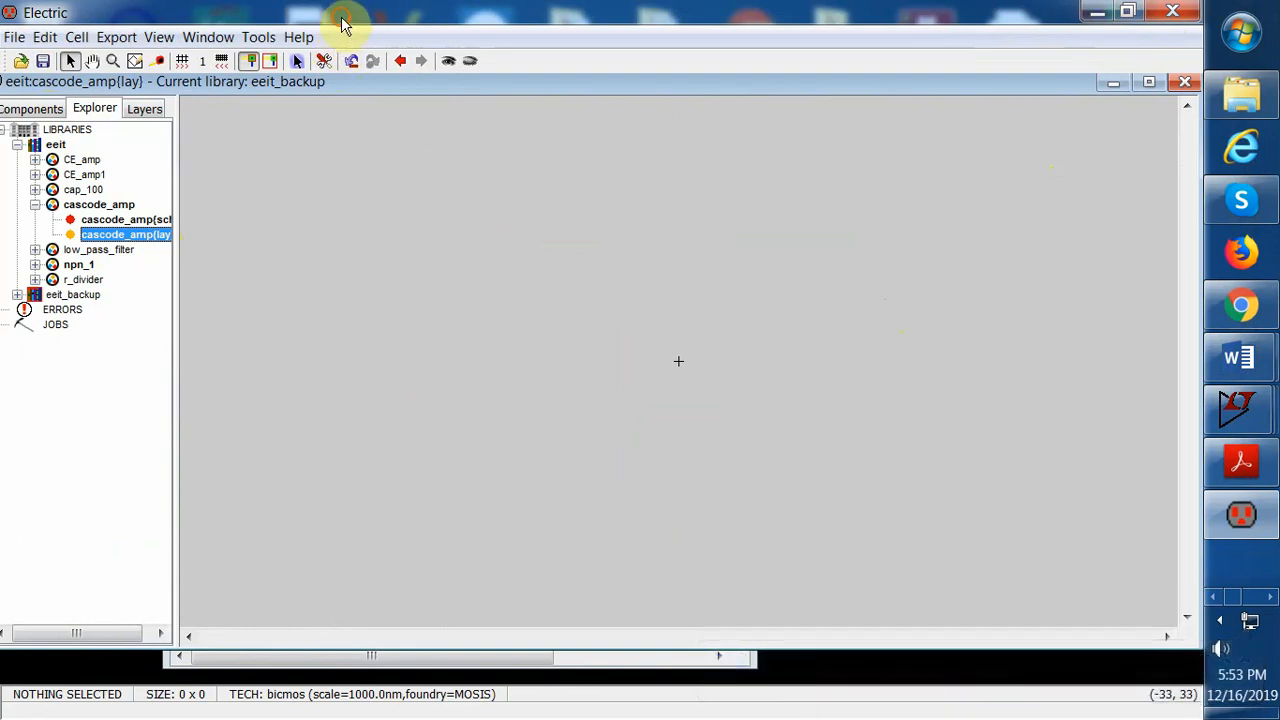
click(44, 108)
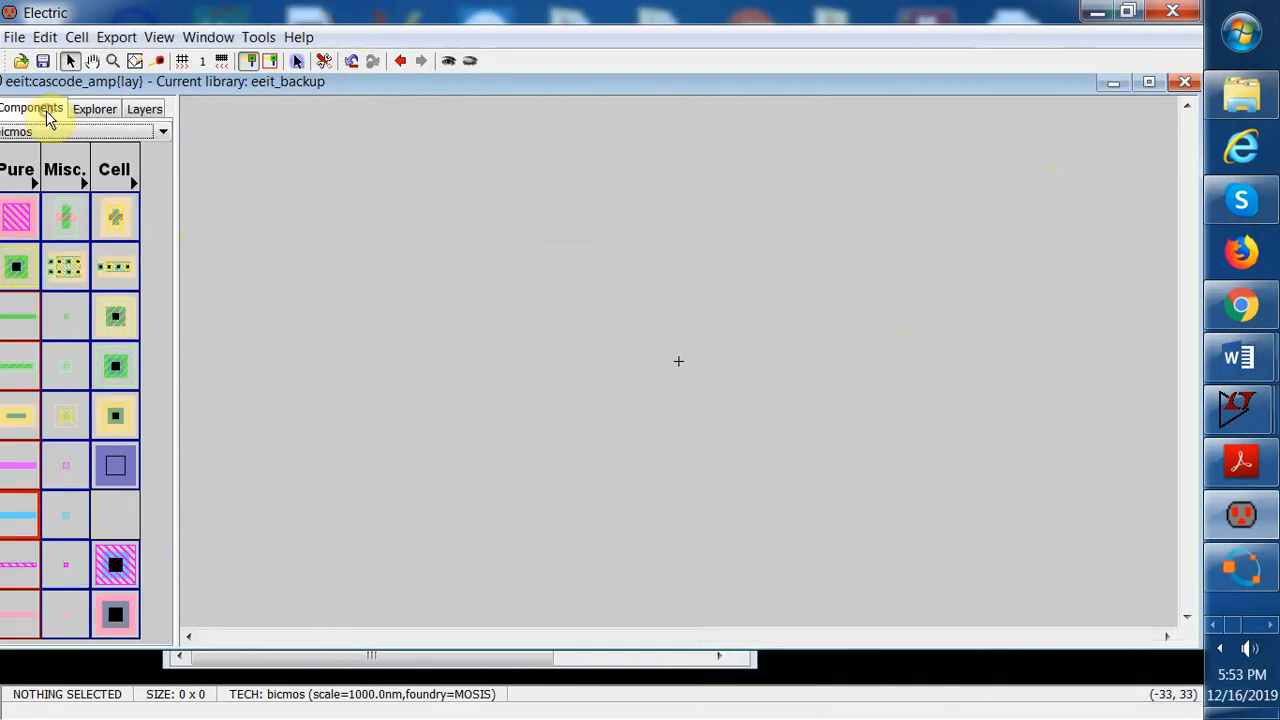
click(130, 184)
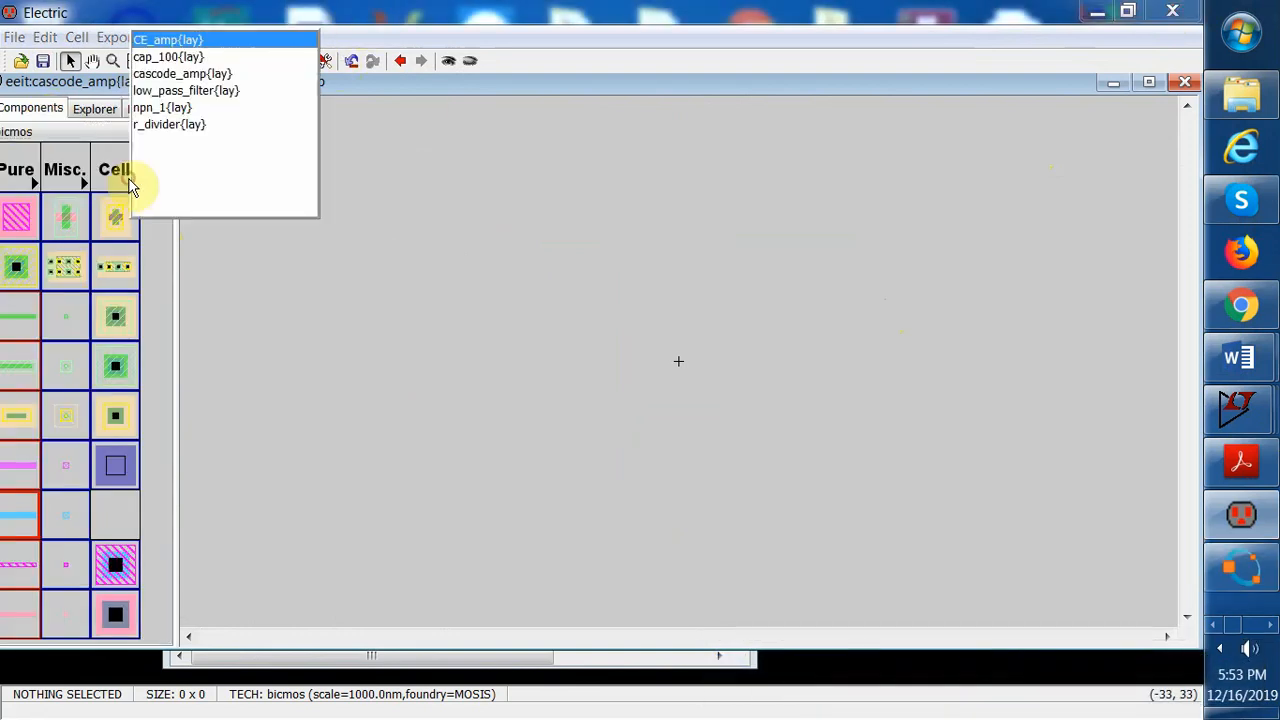
click(172, 110)
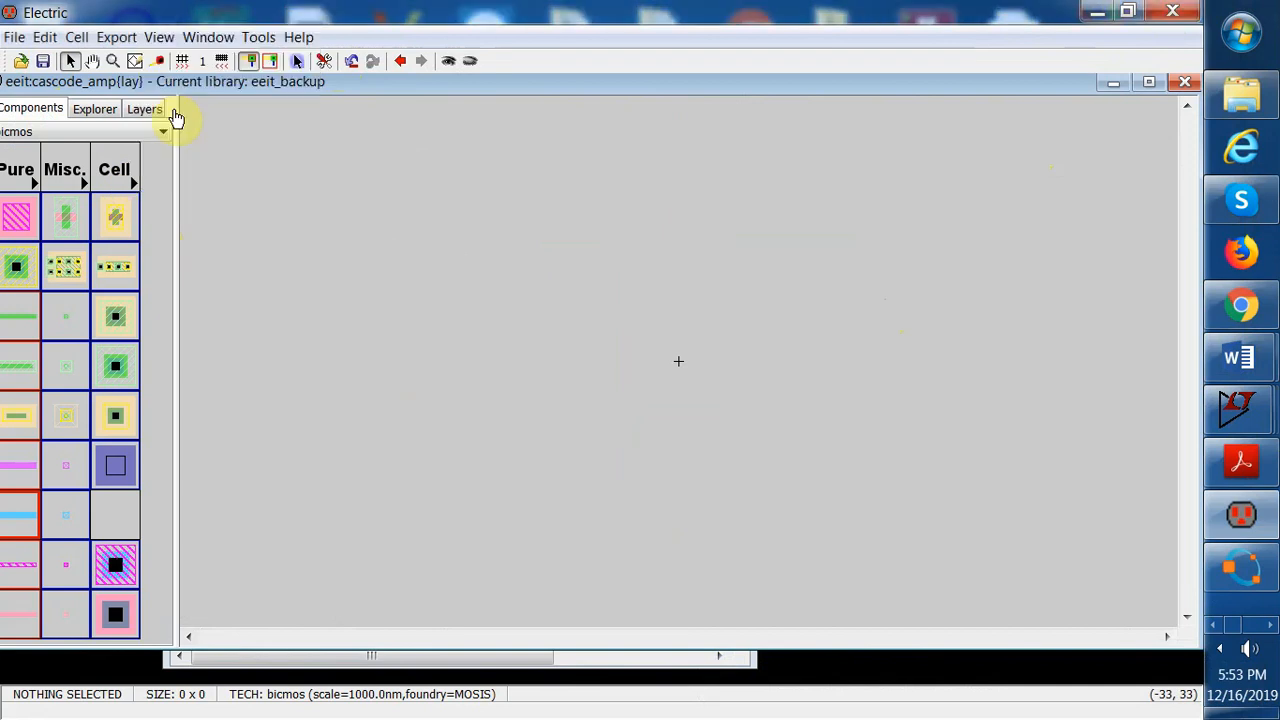
click(747, 420)
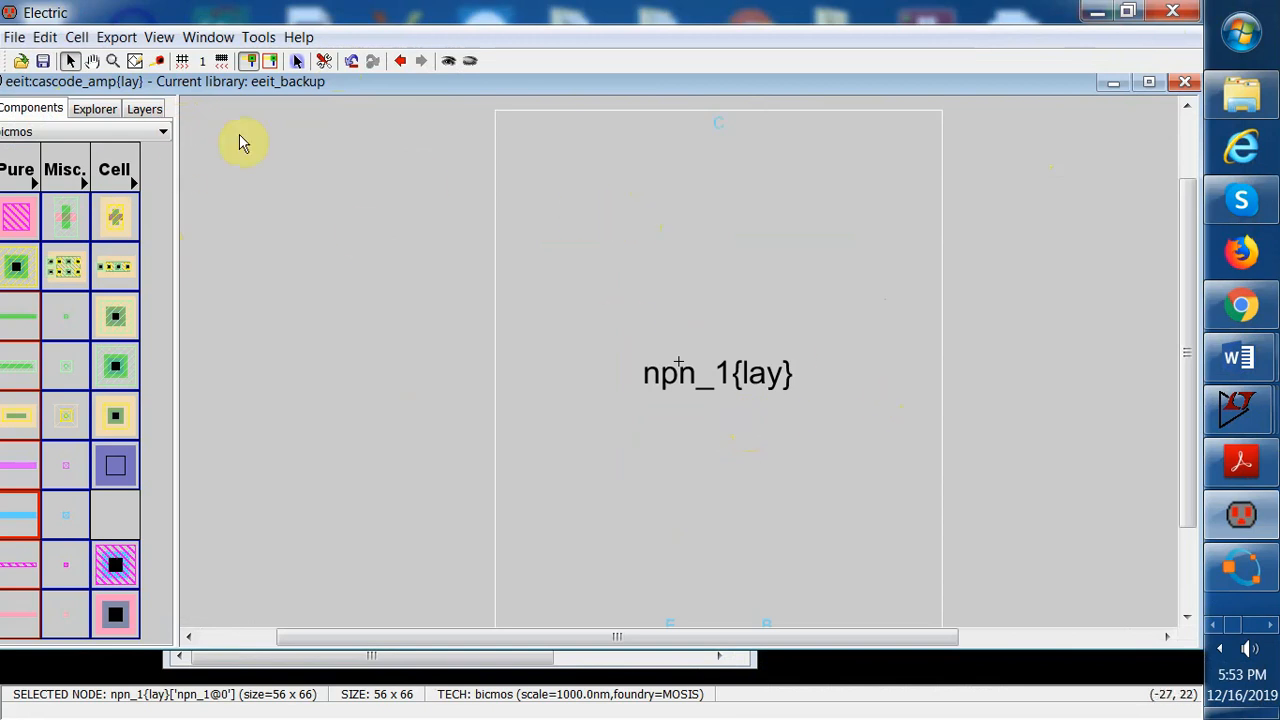
Expand the npn_1 instance to show its layout contents
click(449, 61)
click(1024, 310)
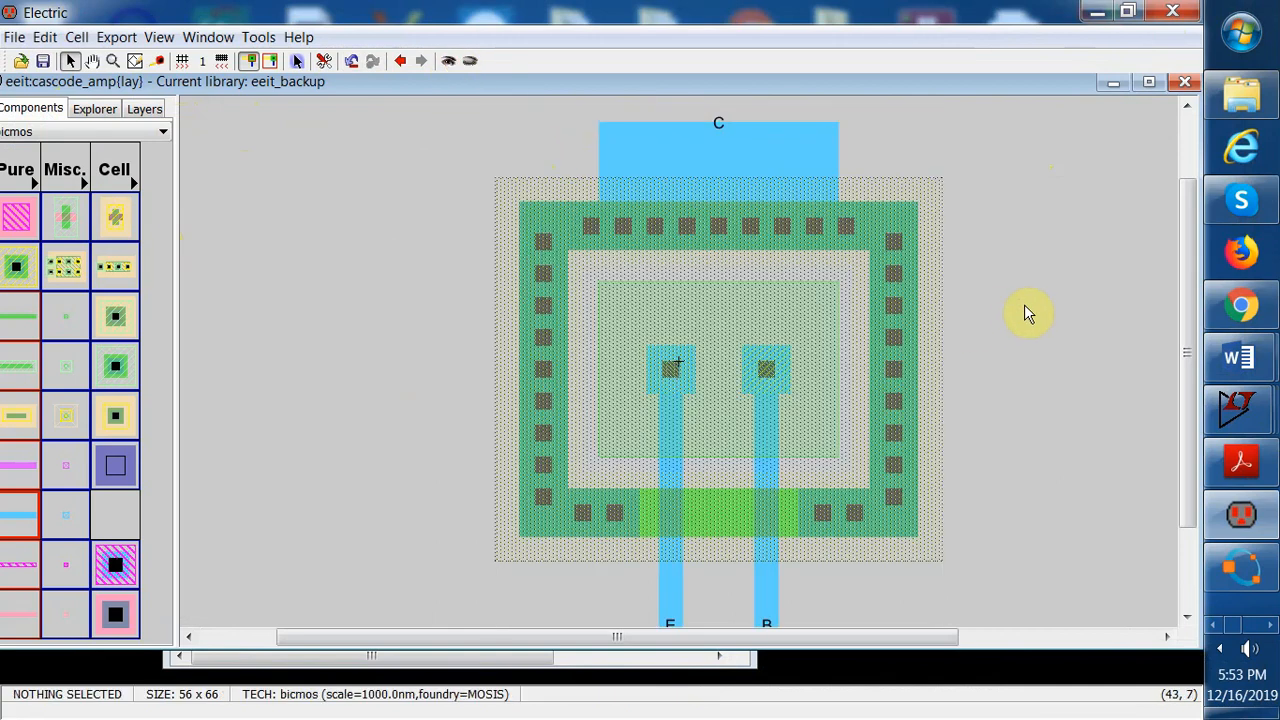
click(50, 40)
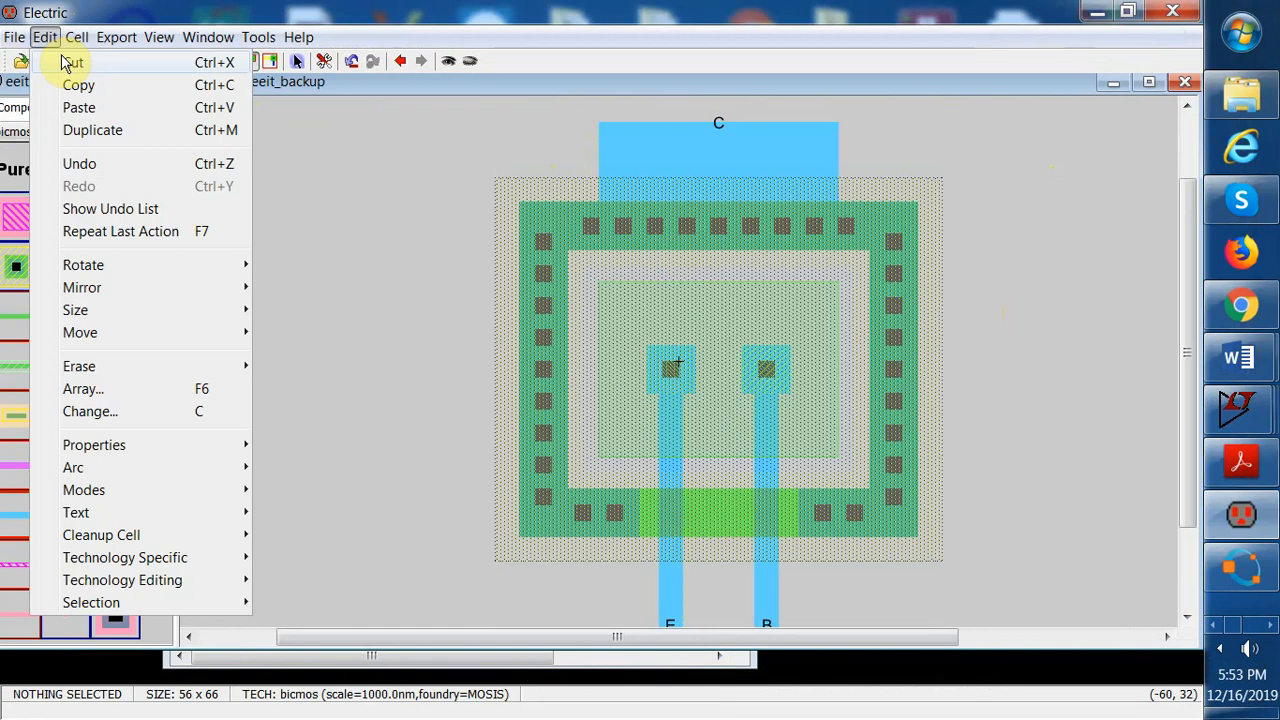
Place a second npn_1 layout instance above the first one and expand it to show its contents
mouse_move(160, 40)
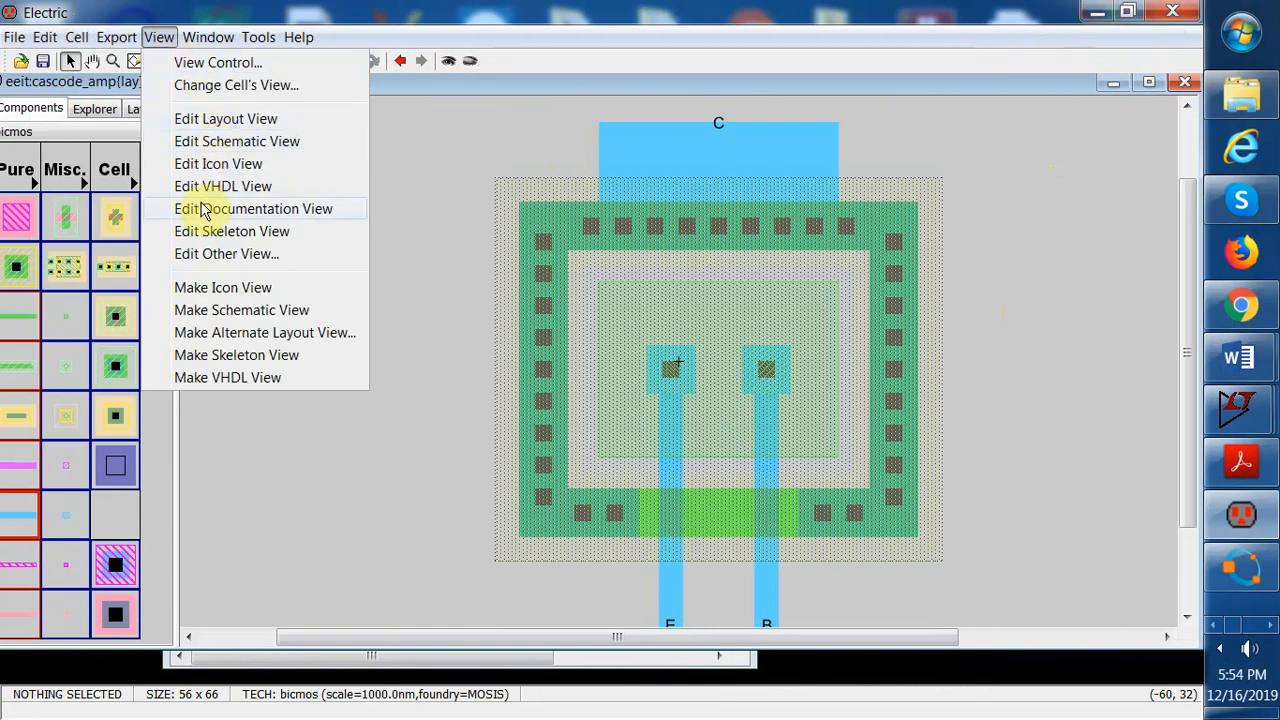
mouse_move(206, 37)
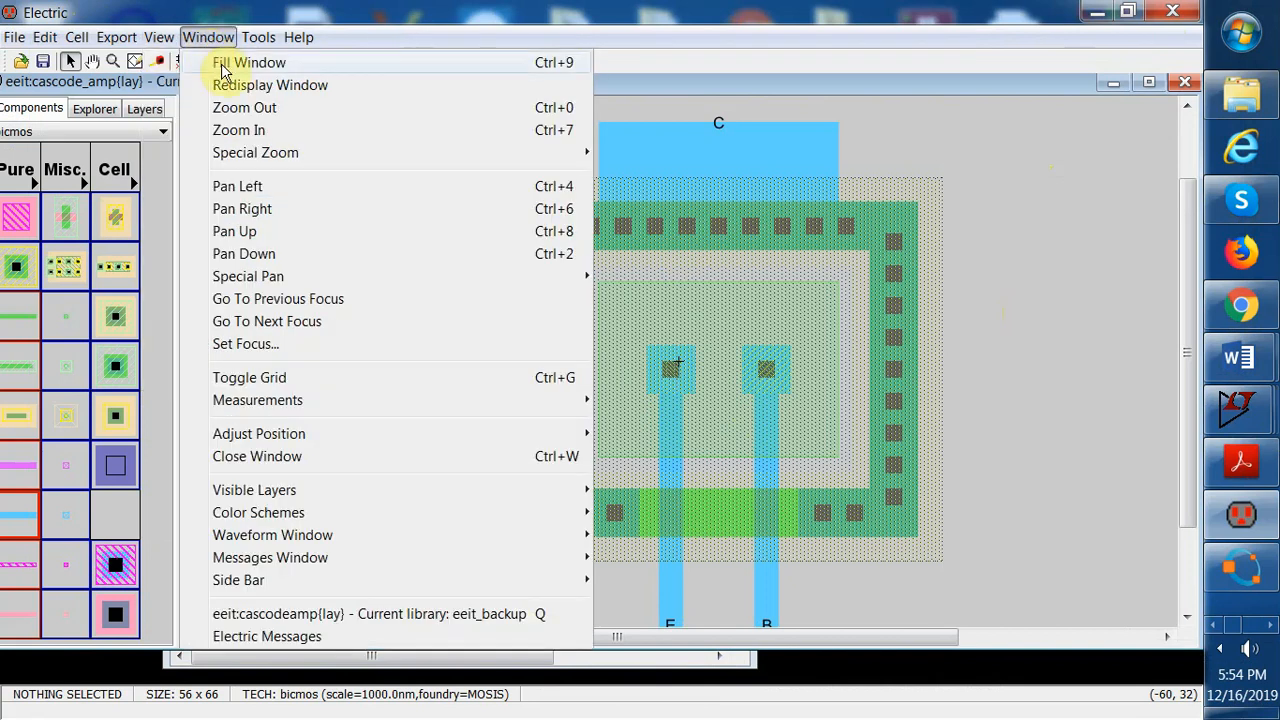
click(238, 109)
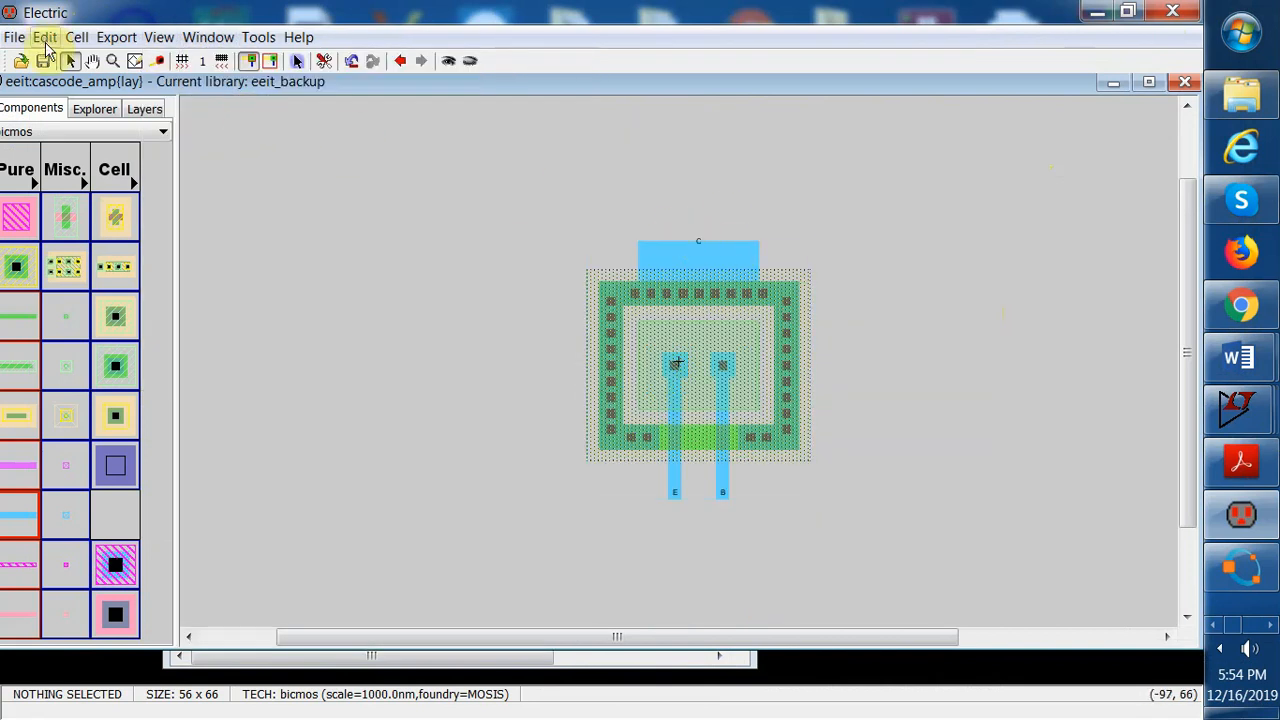
click(138, 183)
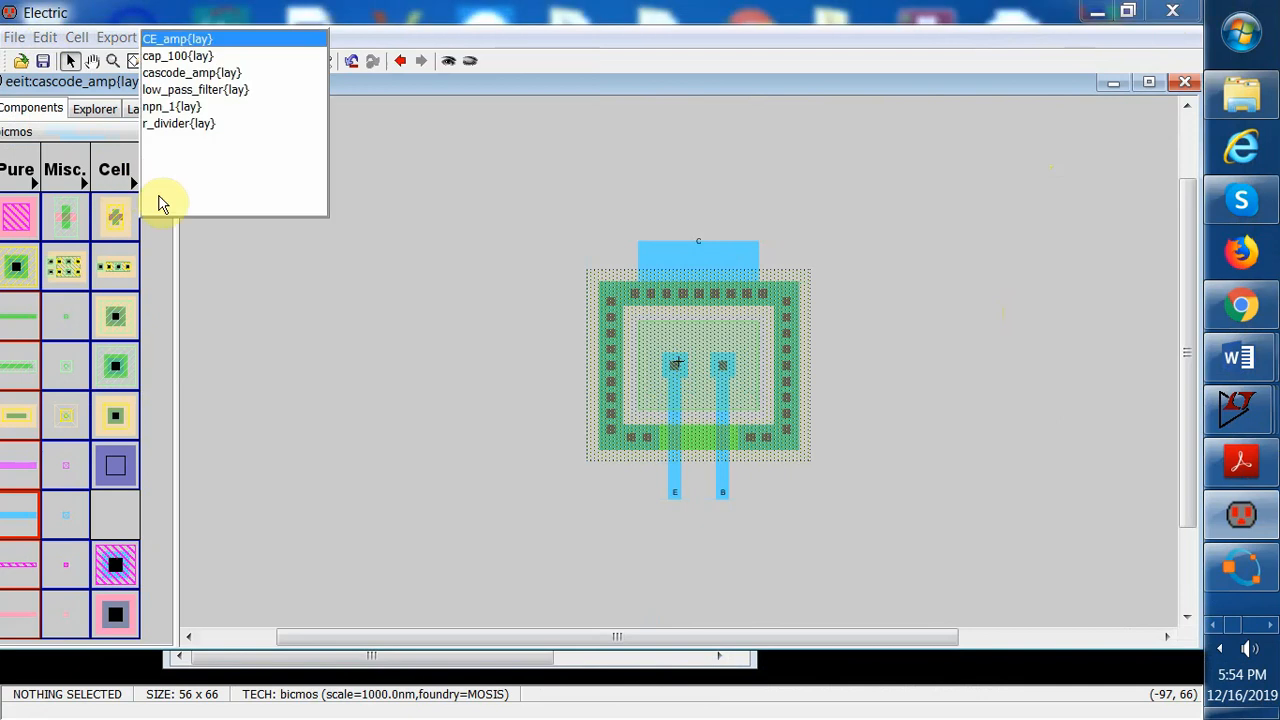
click(187, 107)
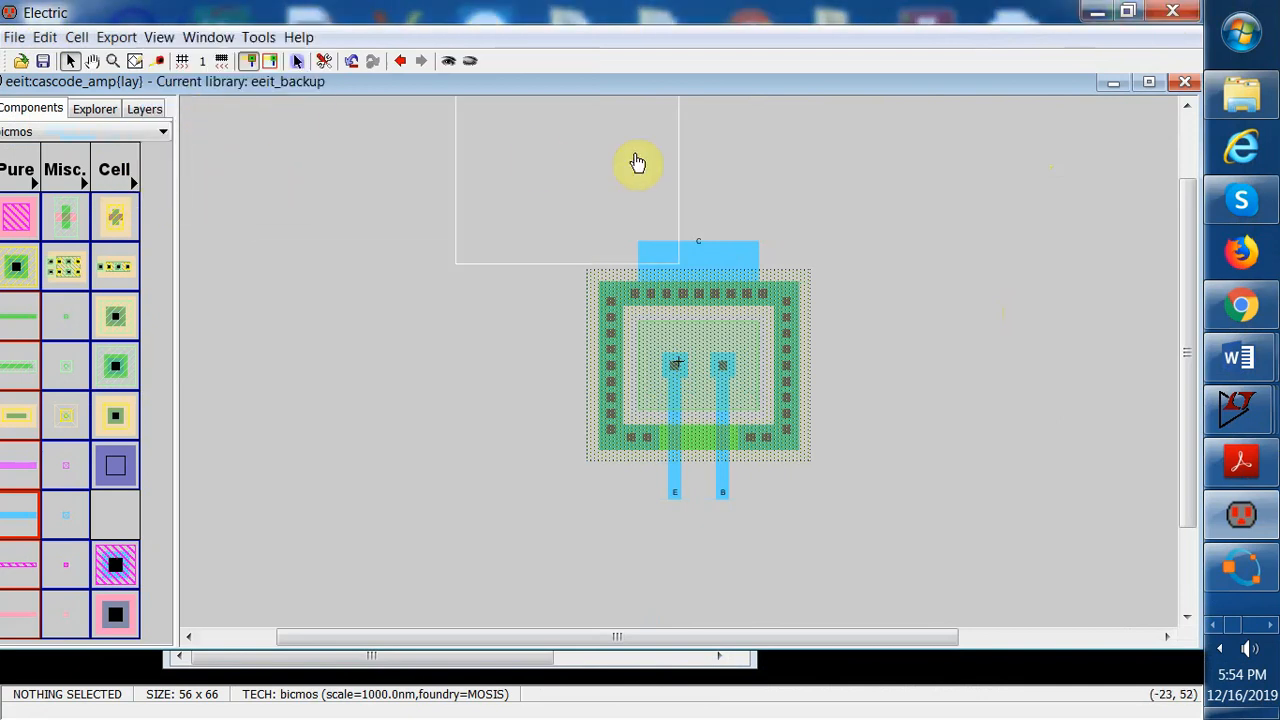
click(705, 114)
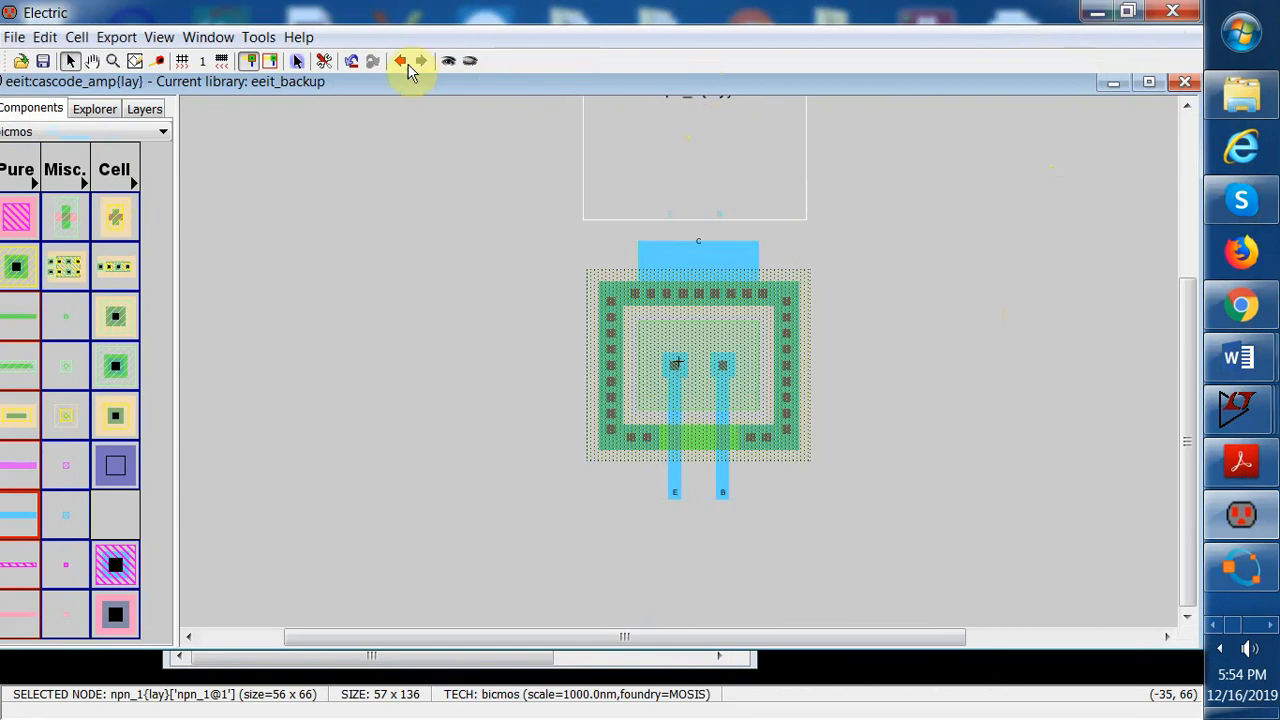
click(447, 61)
click(823, 297)
drag(771, 306, 741, 357)
click(872, 320)
click(870, 310)
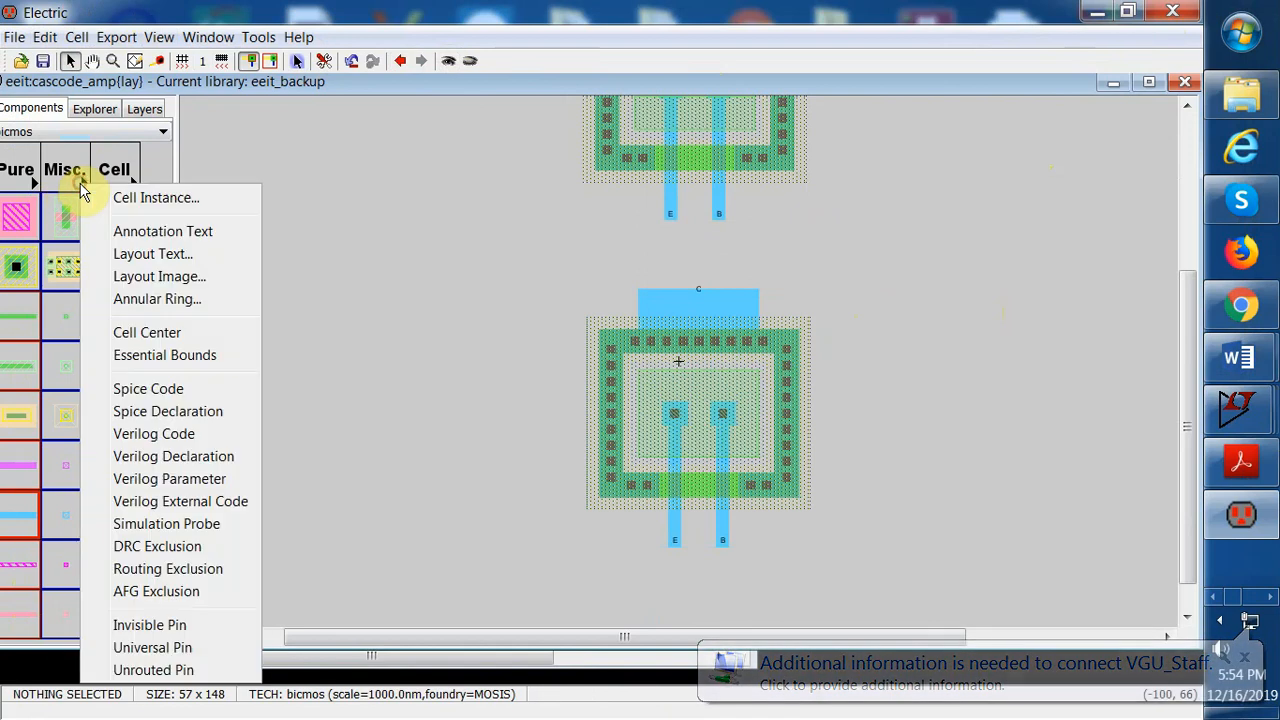
Try placing a bicmos NPN2 transistor from the palette and cut it again
click(81, 187)
click(297, 165)
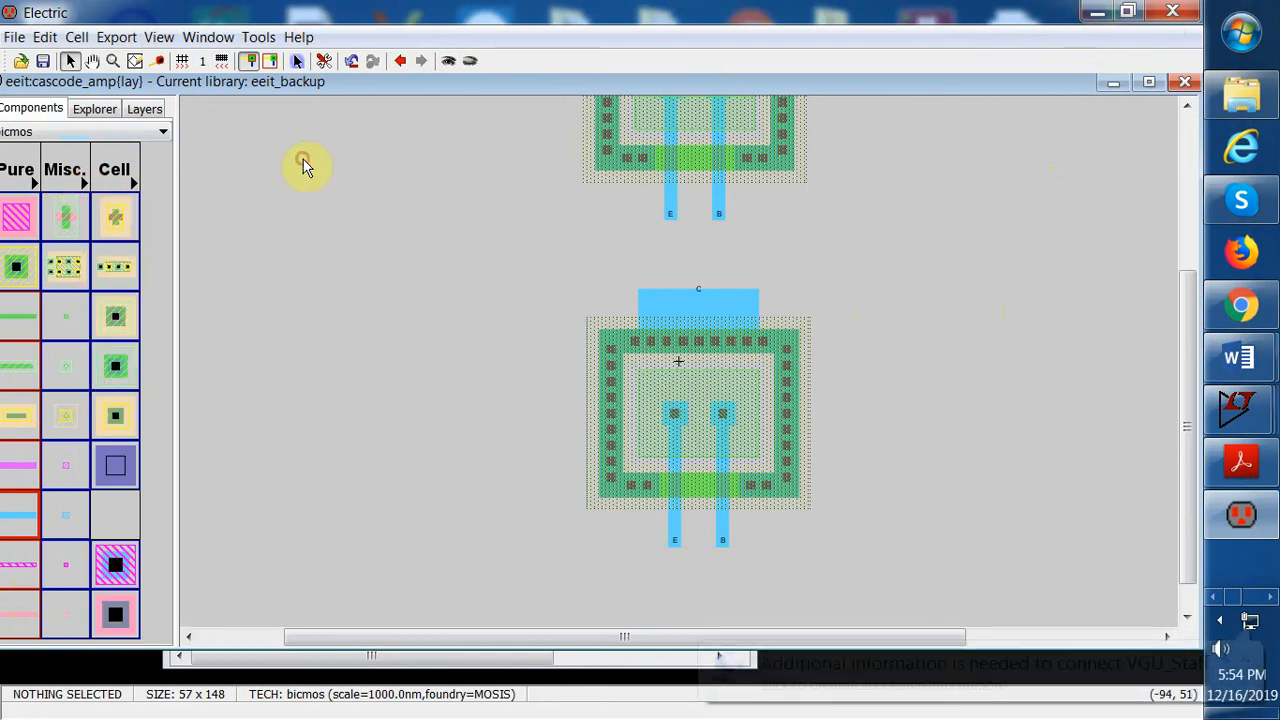
click(70, 276)
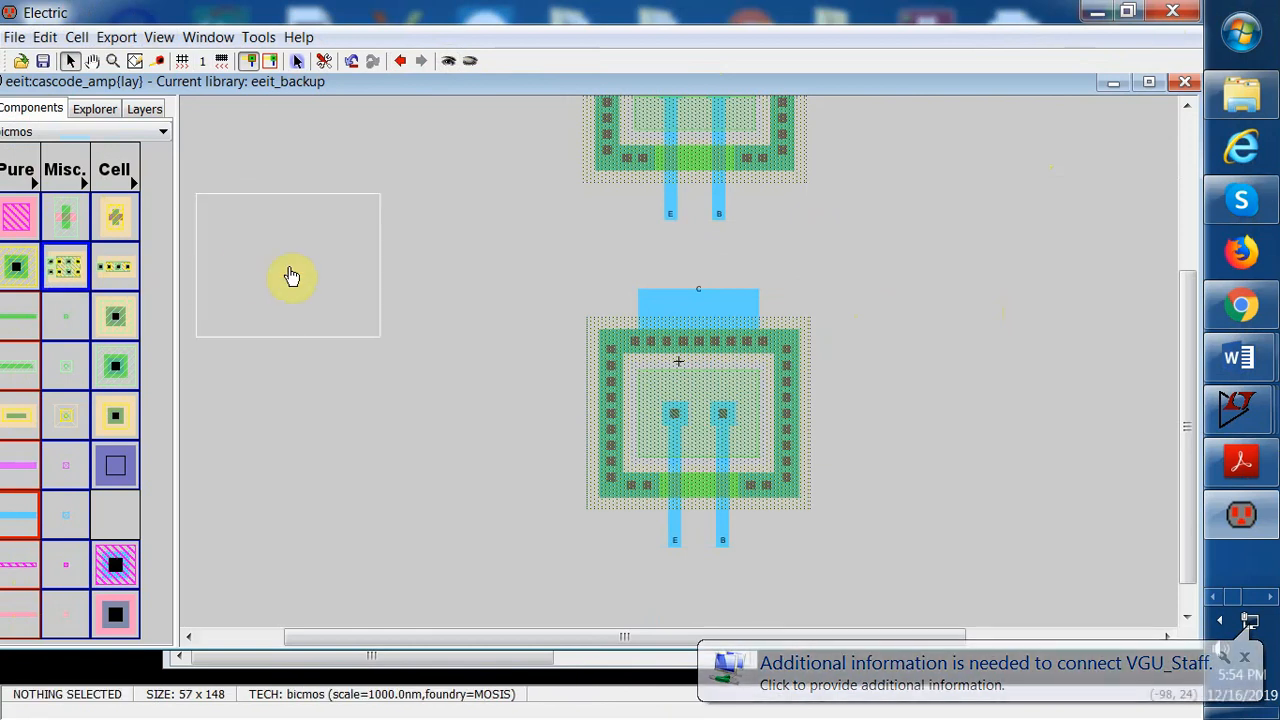
click(291, 277)
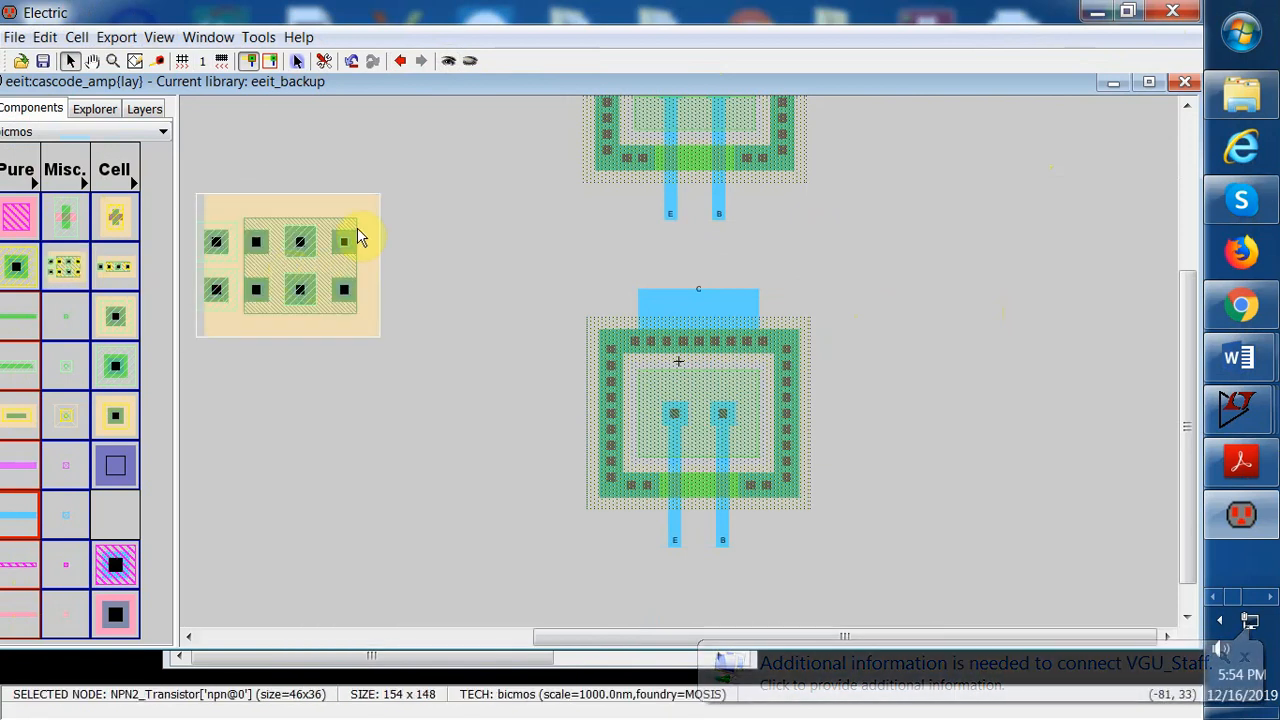
click(45, 37)
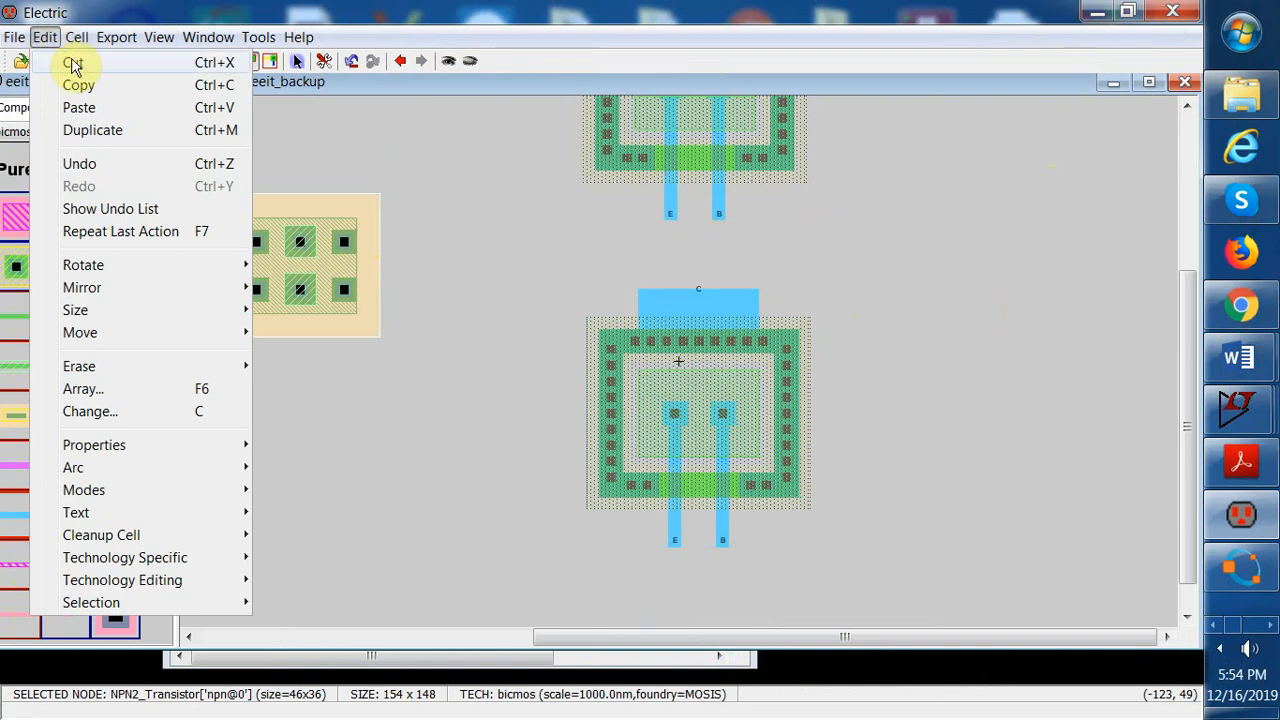
click(72, 64)
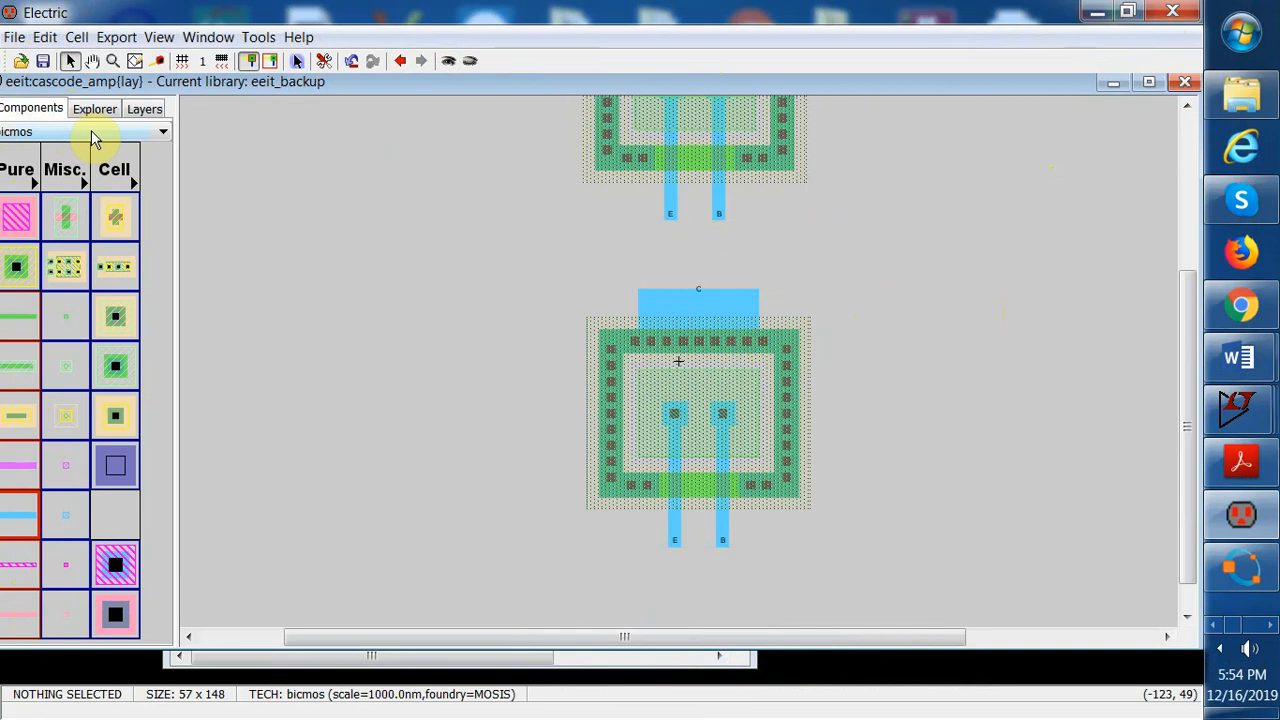
Switch the component palette to the mocmos technology
click(163, 131)
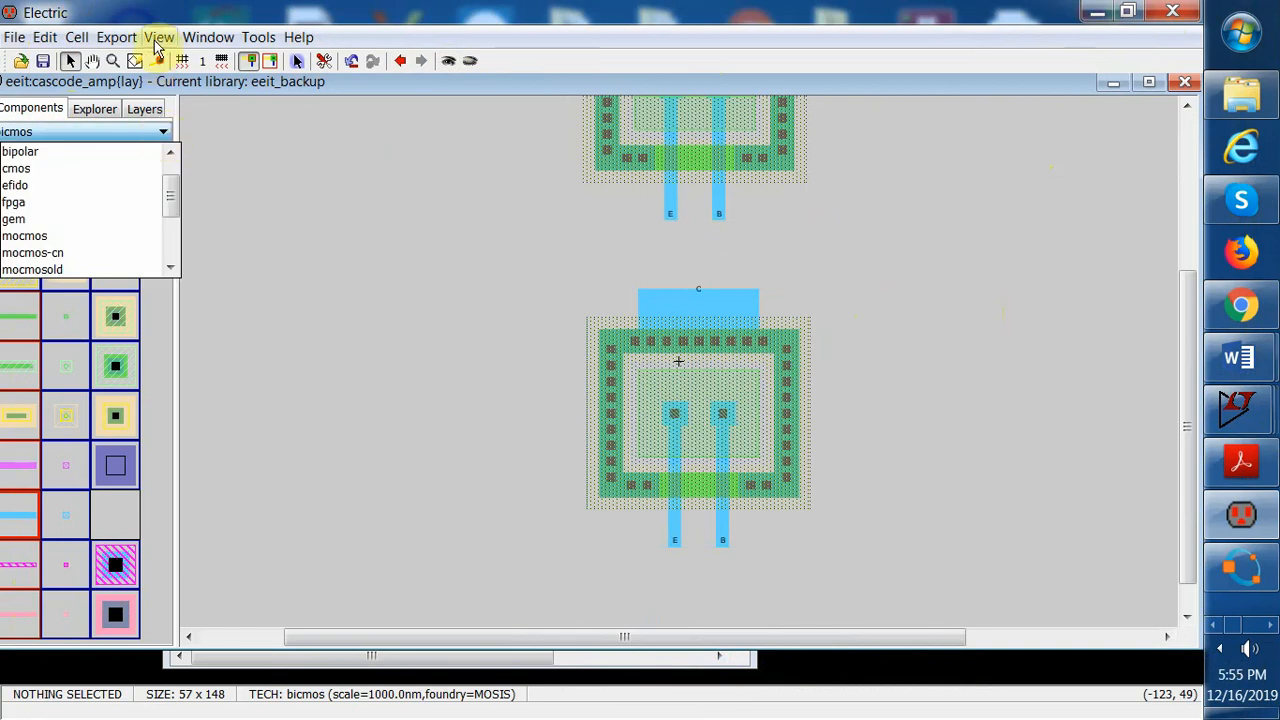
click(158, 22)
click(163, 131)
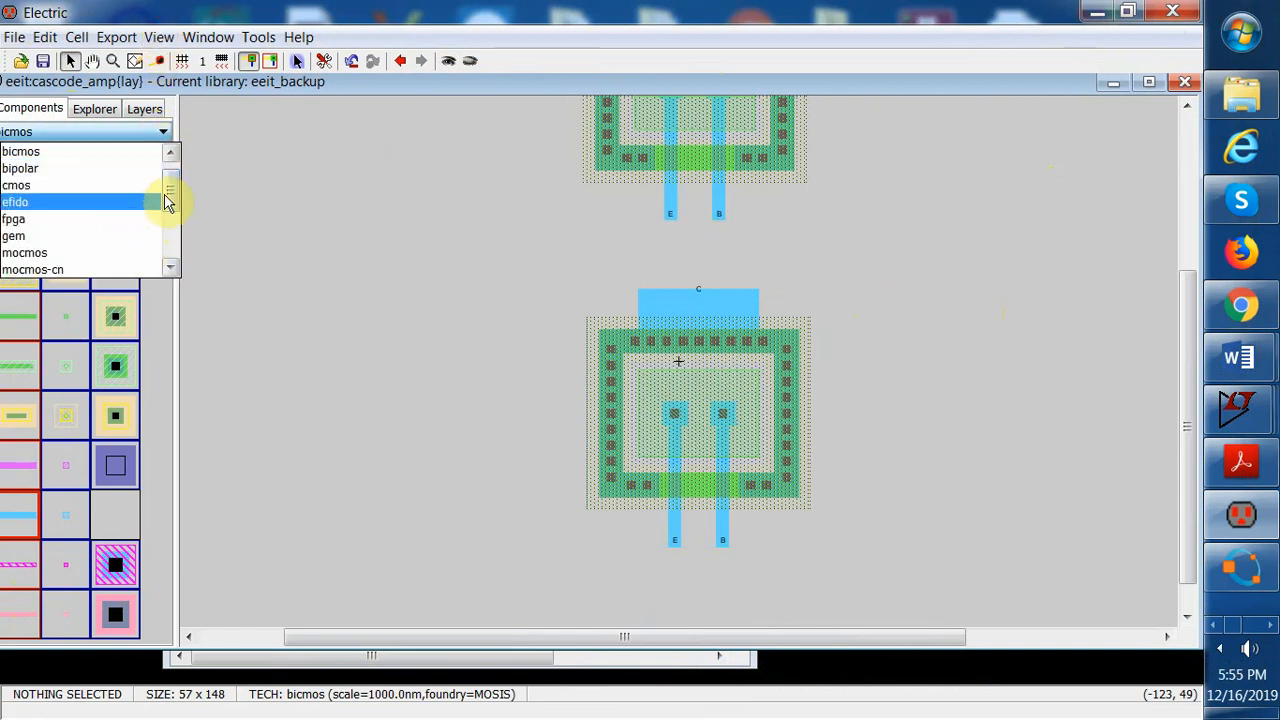
drag(168, 200, 170, 205)
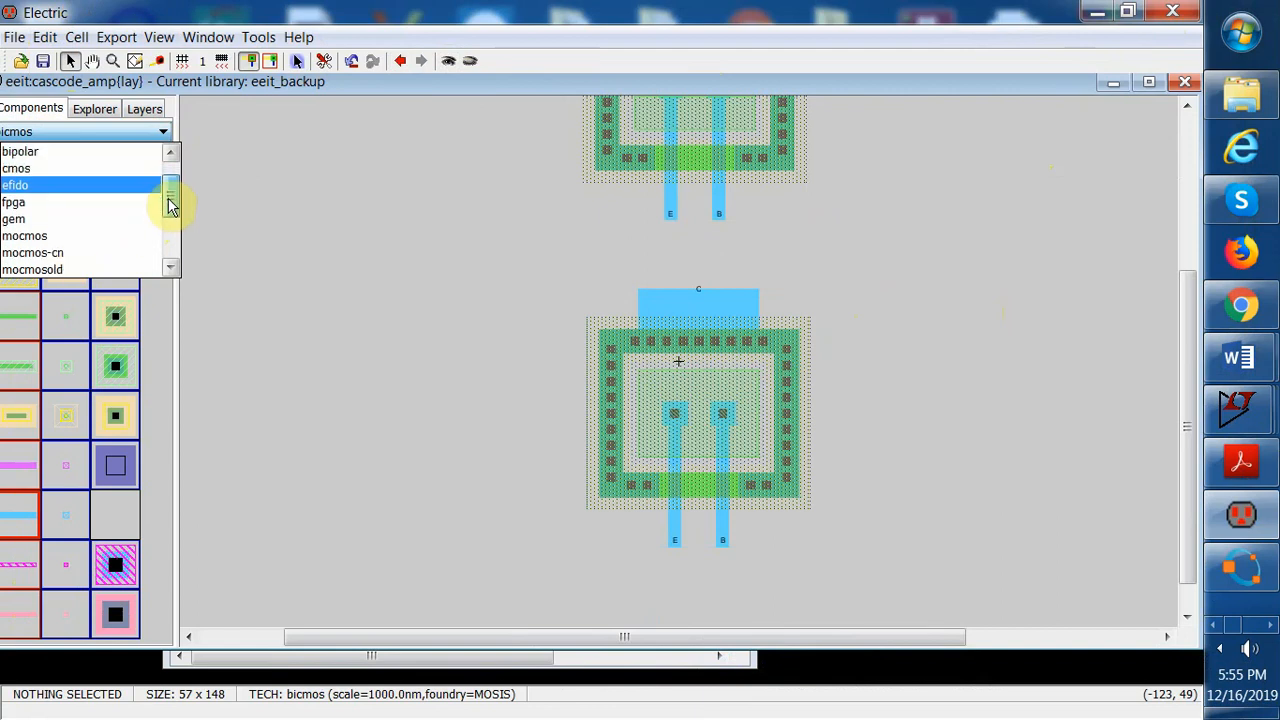
scroll(168, 210, down, 3)
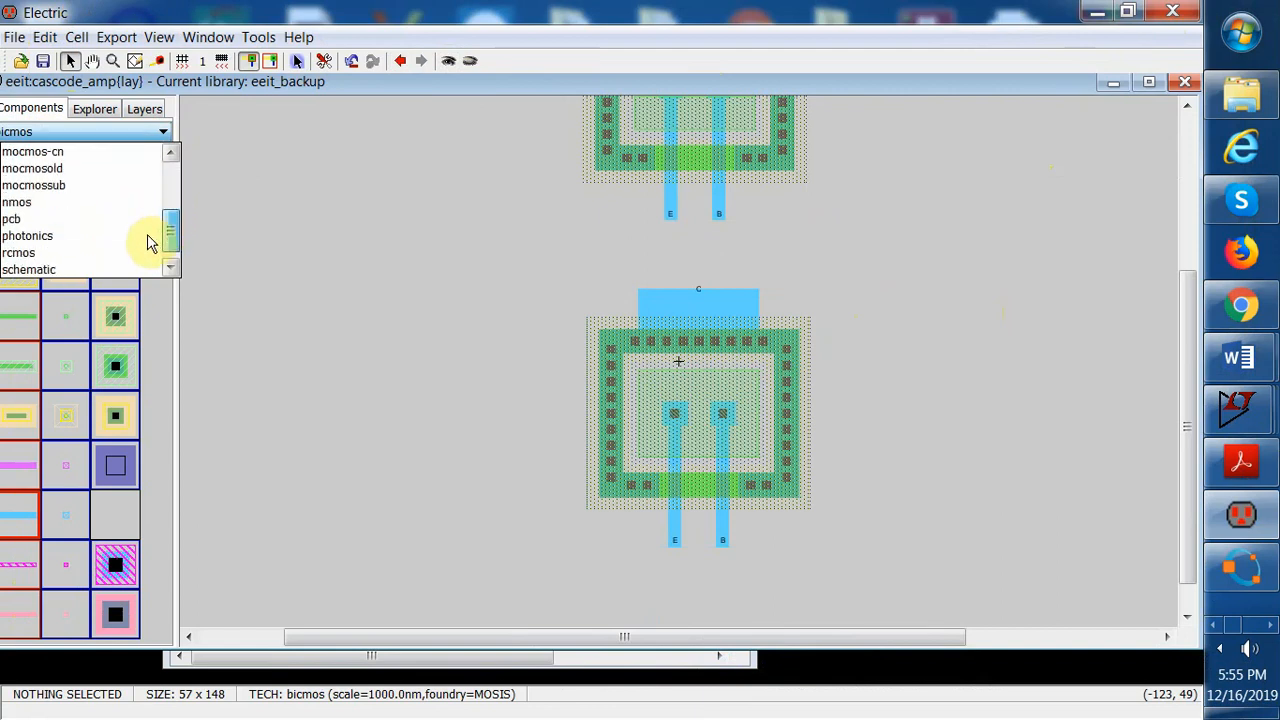
scroll(148, 245, down, 1)
scroll(148, 240, up, 3)
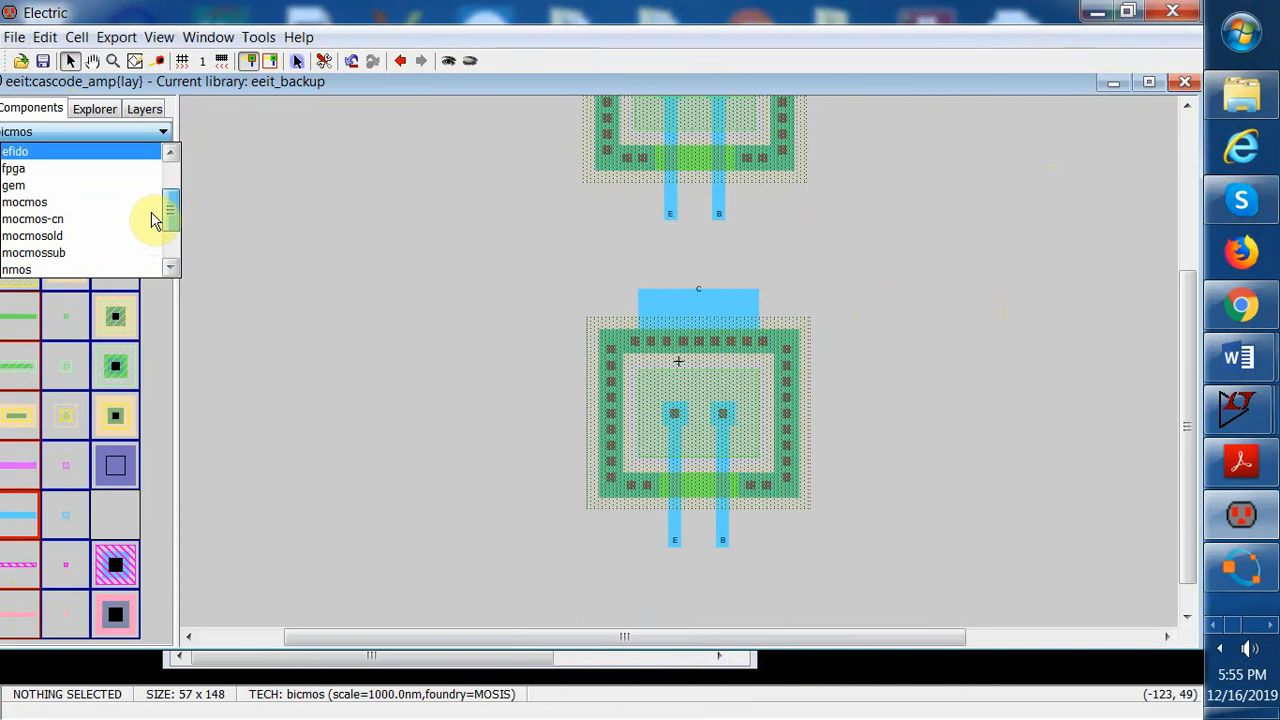
scroll(155, 219, up, 1)
scroll(156, 217, down, 1)
click(71, 201)
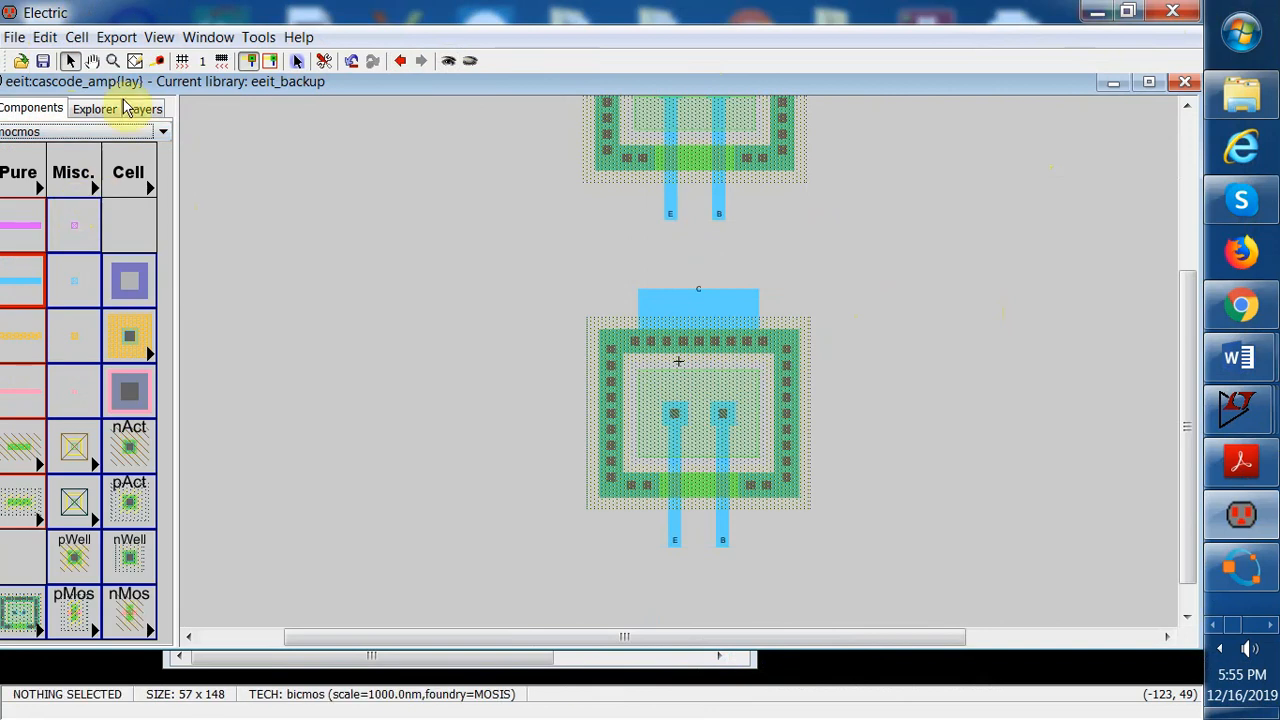
Place an N-Well-Resistor to the left of the npn_1 transistors
click(72, 550)
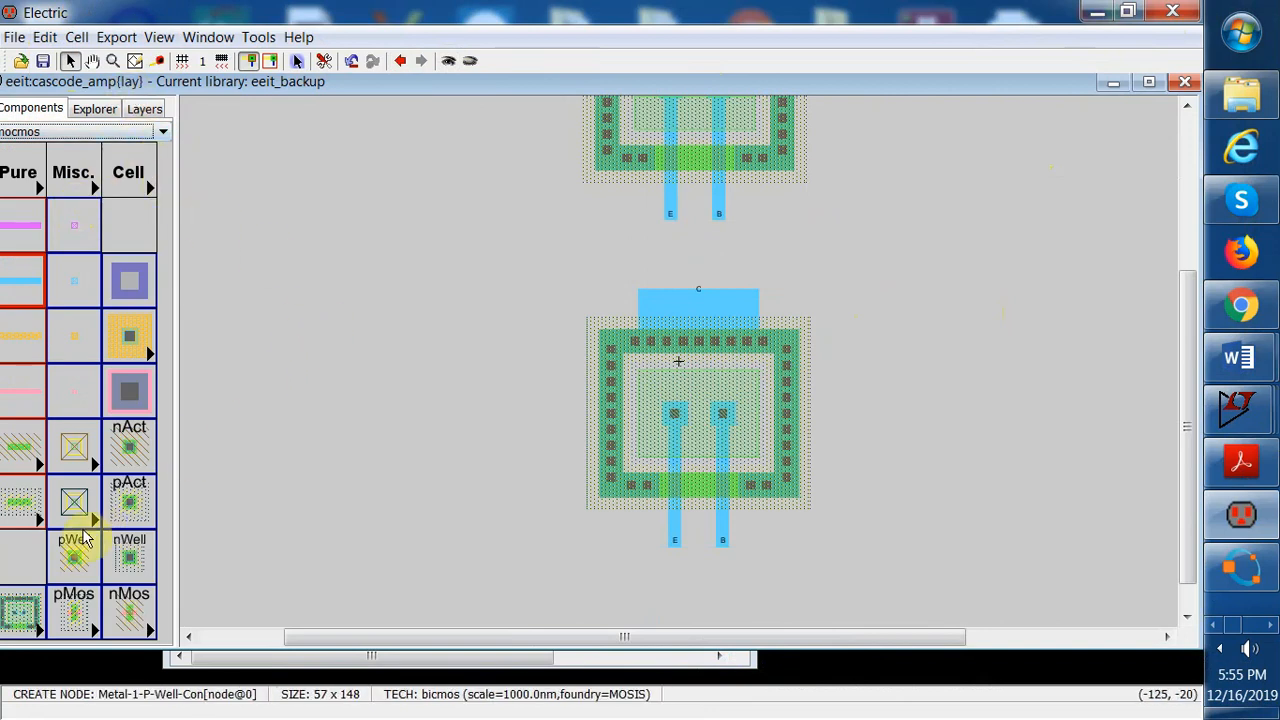
click(708, 305)
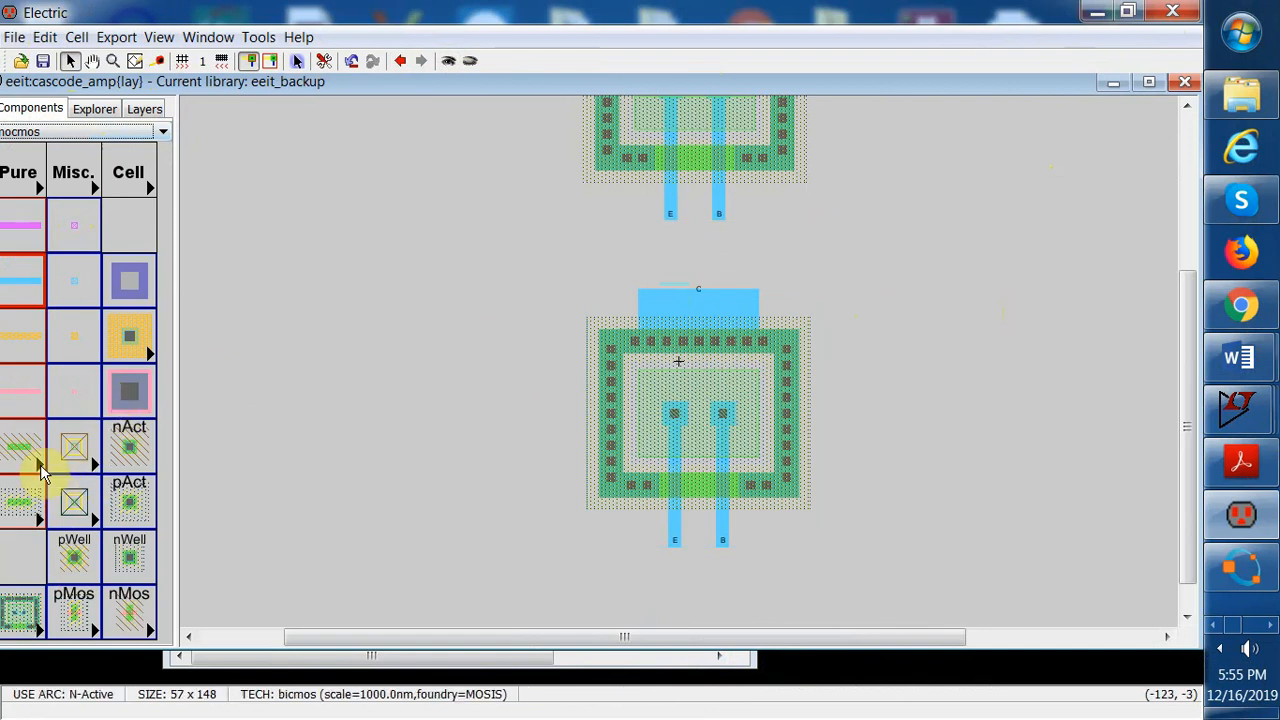
click(42, 636)
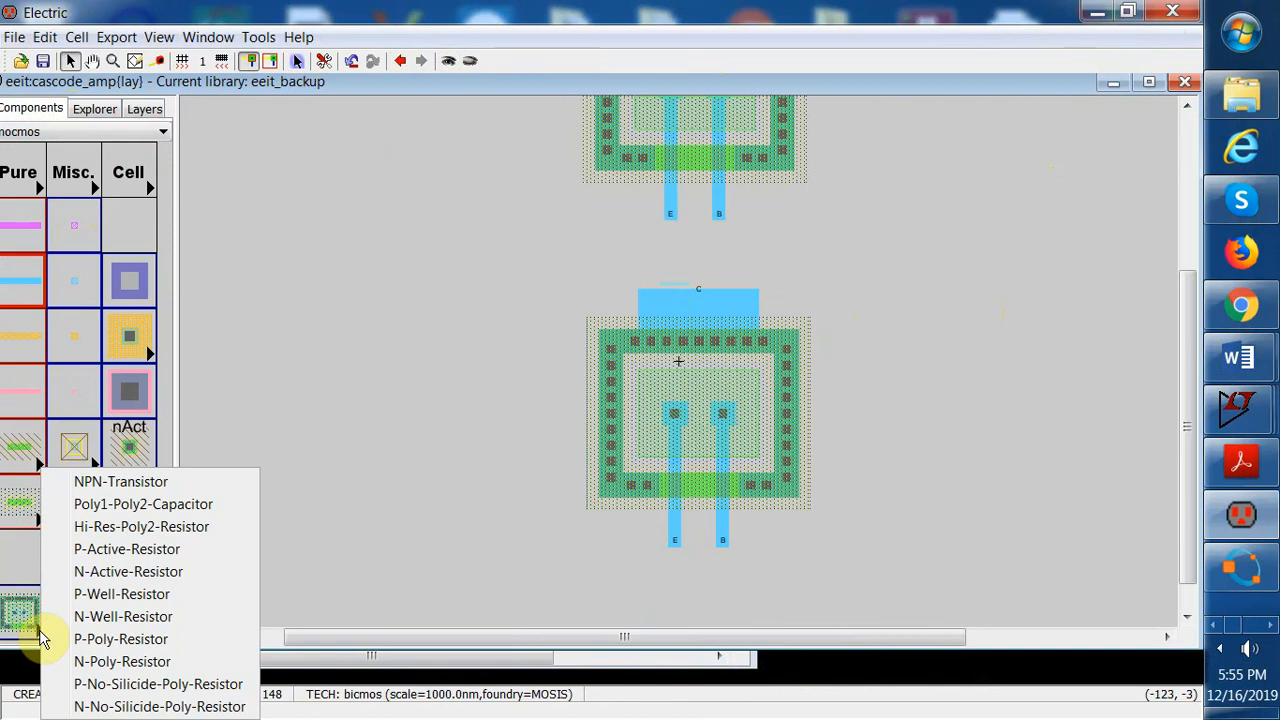
click(137, 617)
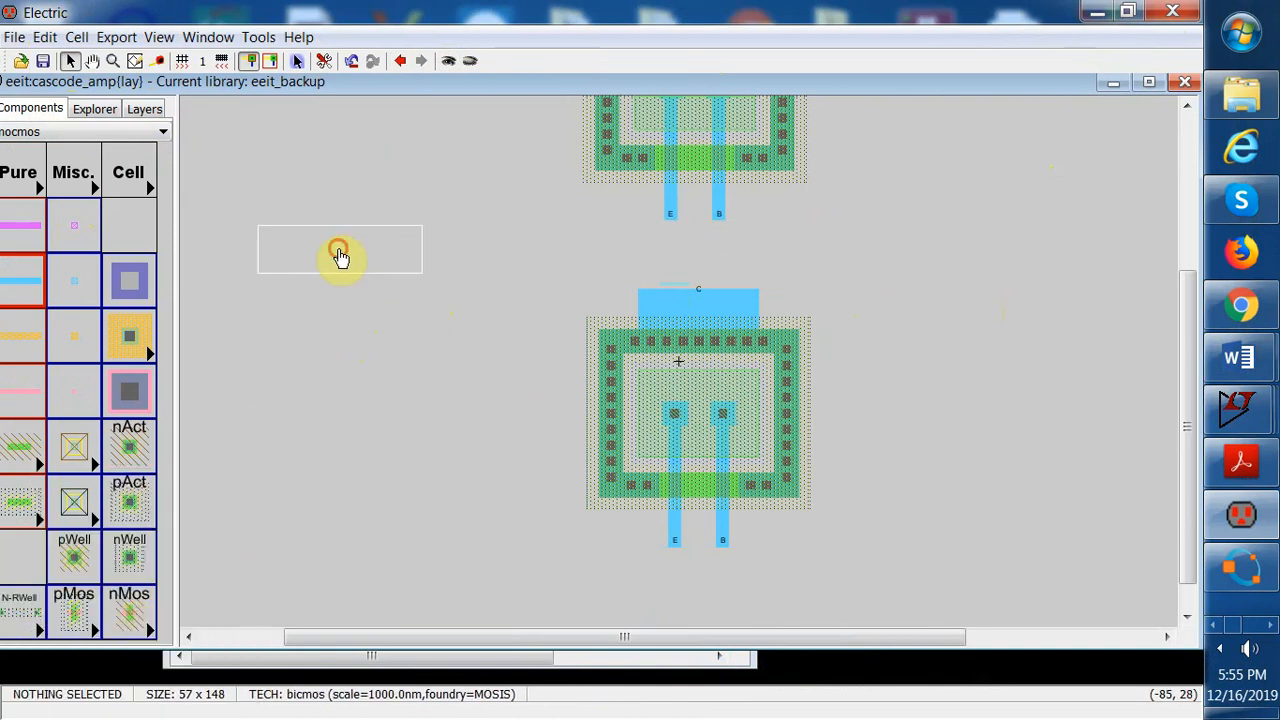
click(337, 252)
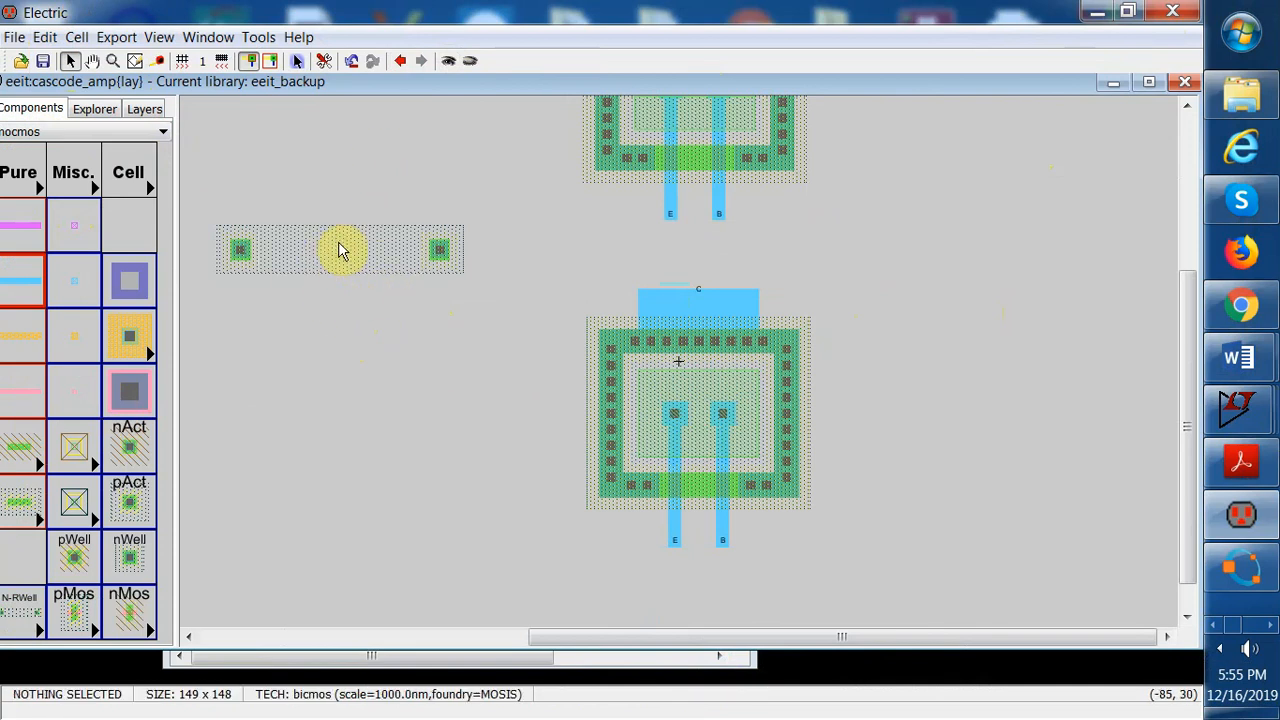
Rotate the N-Well resistor 90 degrees clockwise
drag(200, 191, 486, 297)
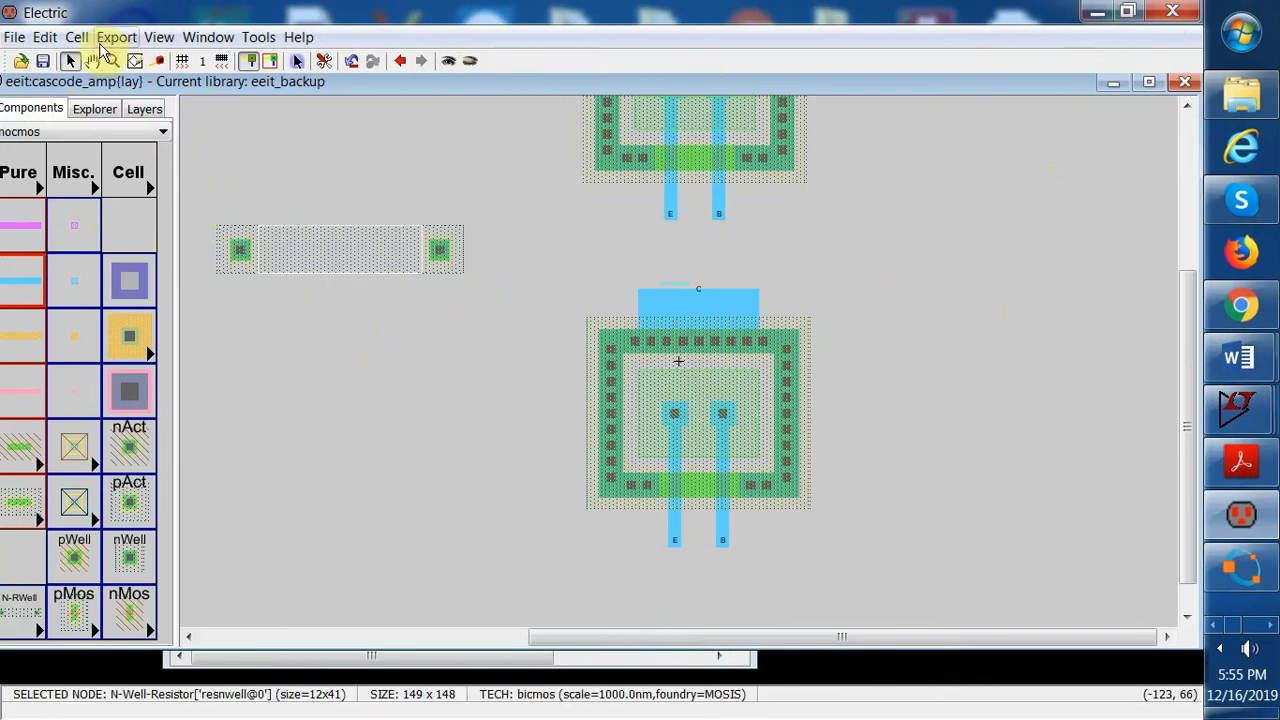
click(47, 37)
mouse_move(105, 271)
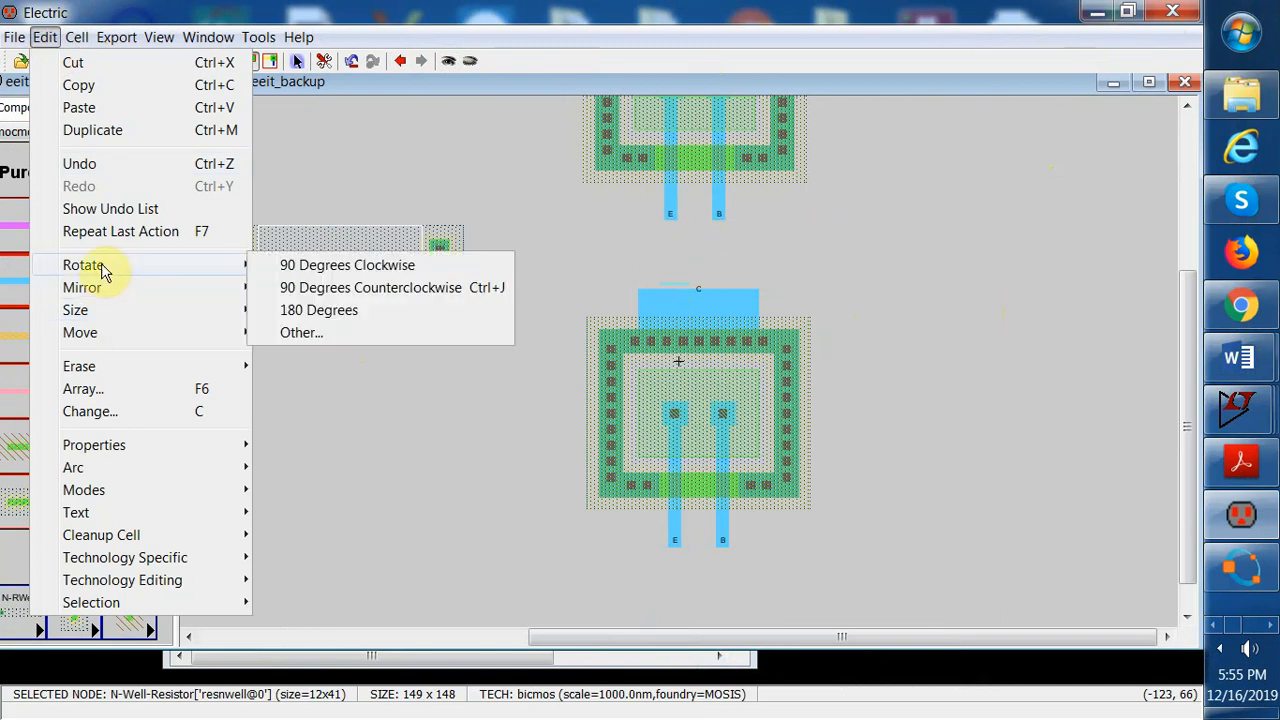
click(420, 266)
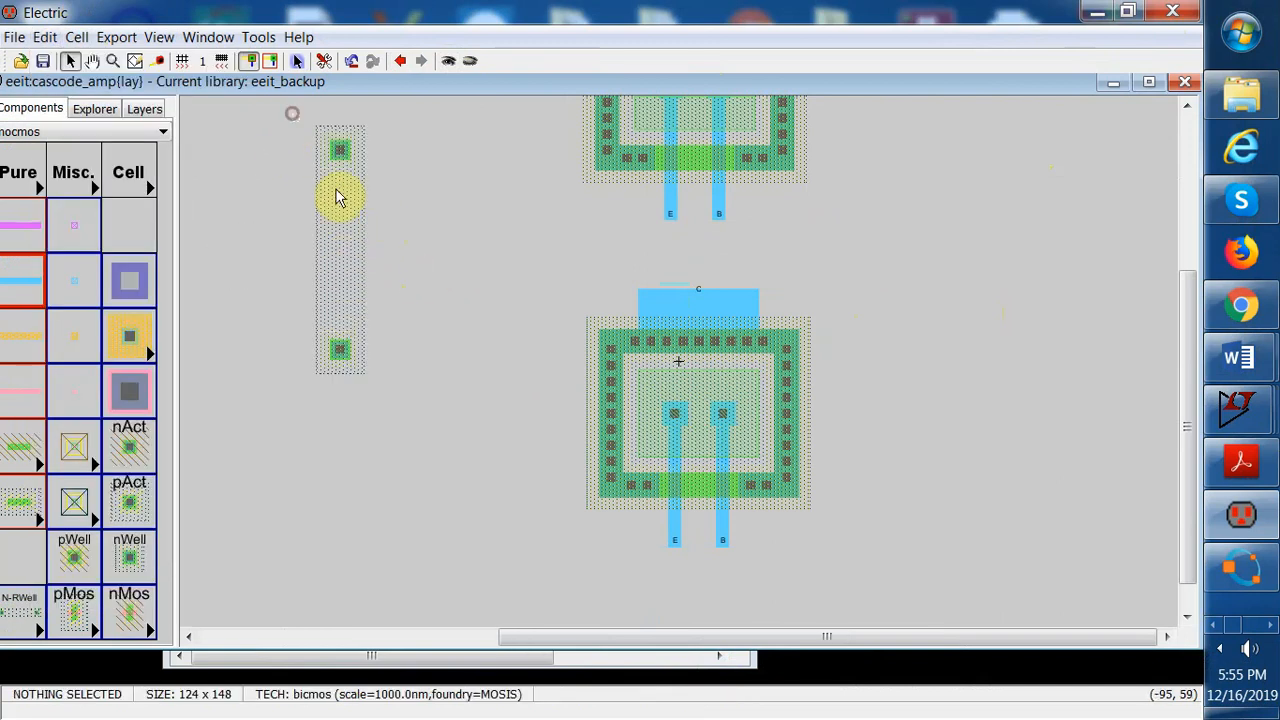
Set the N-Well resistor's width to 40 and length to 13 in its node properties and apply
drag(296, 128, 397, 443)
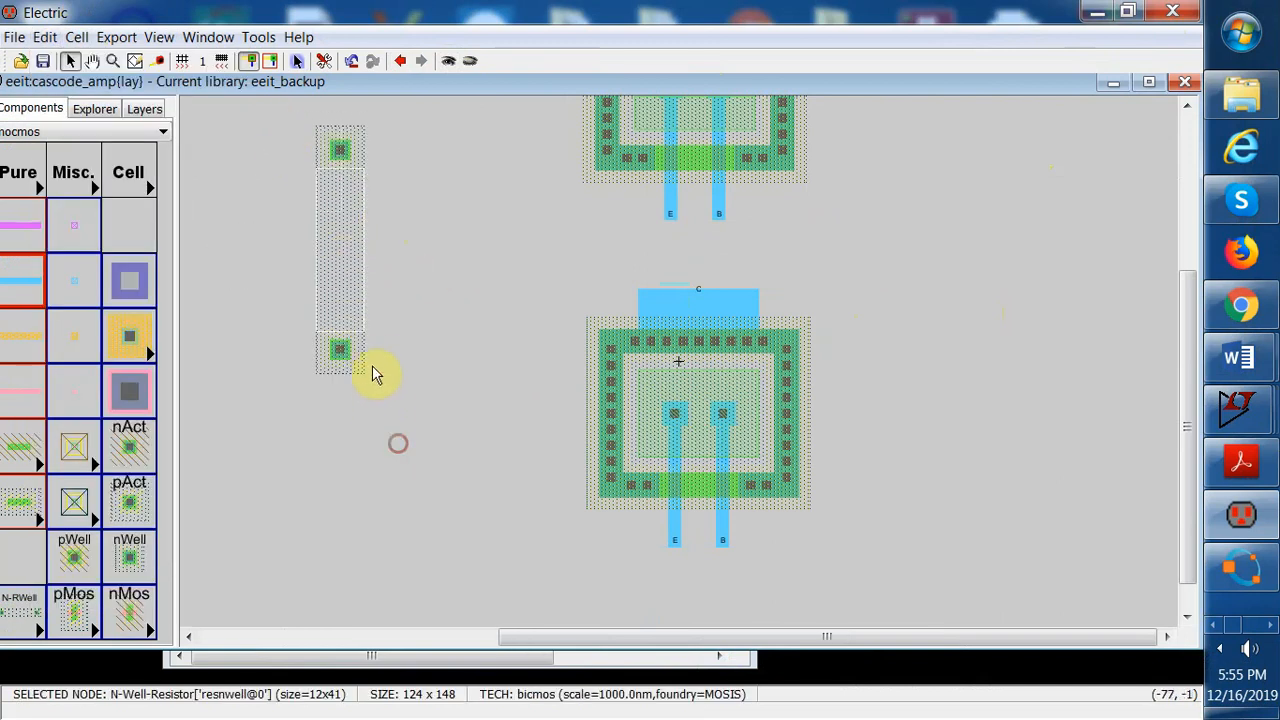
click(48, 40)
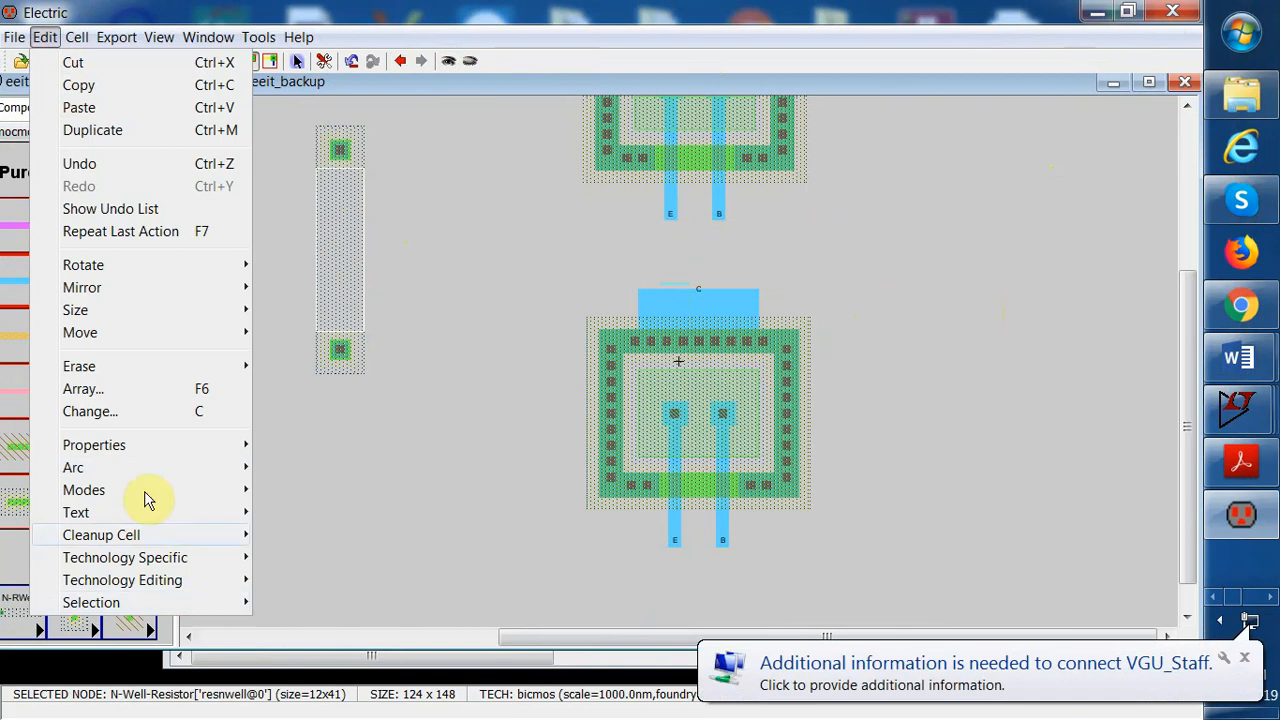
mouse_move(134, 447)
click(309, 447)
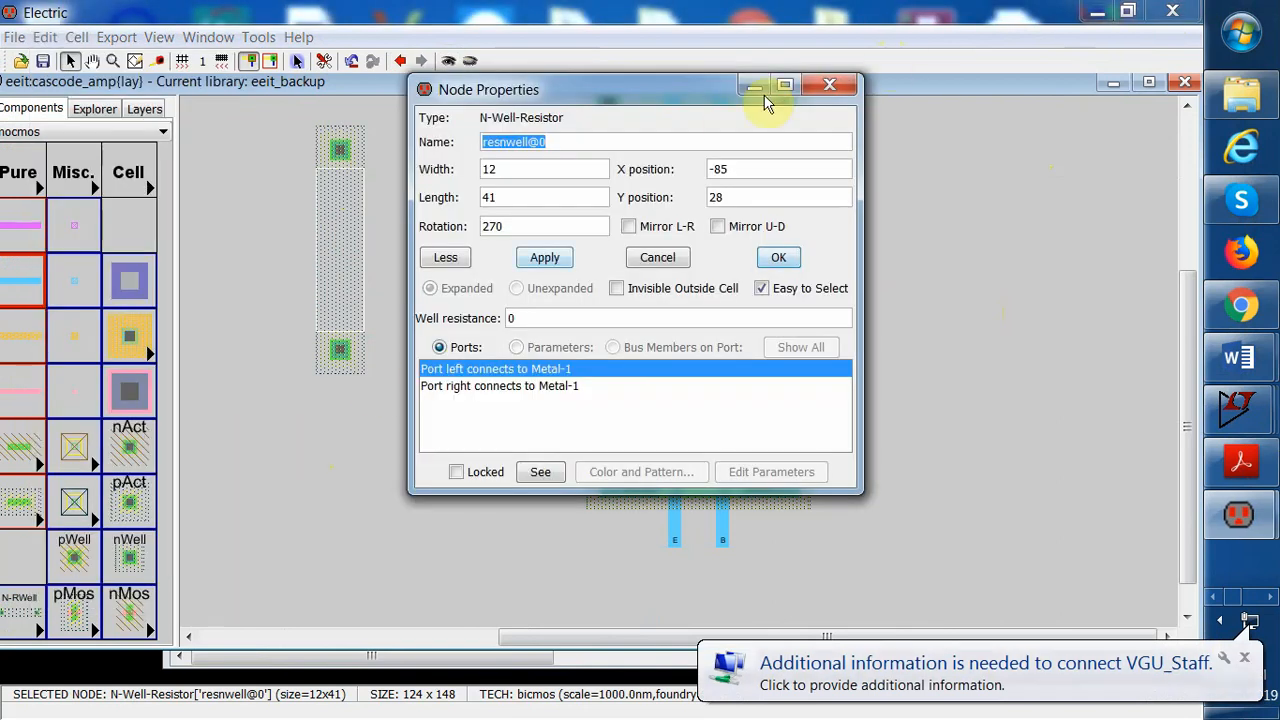
click(522, 169)
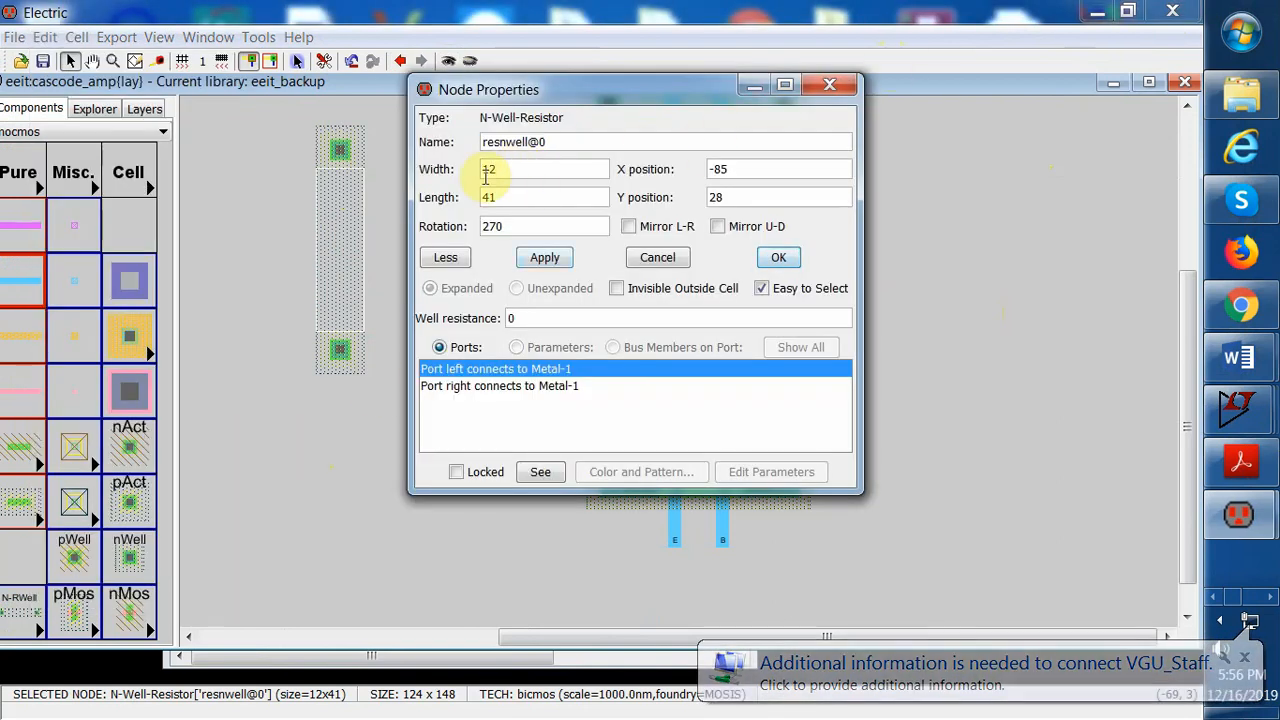
text(40)
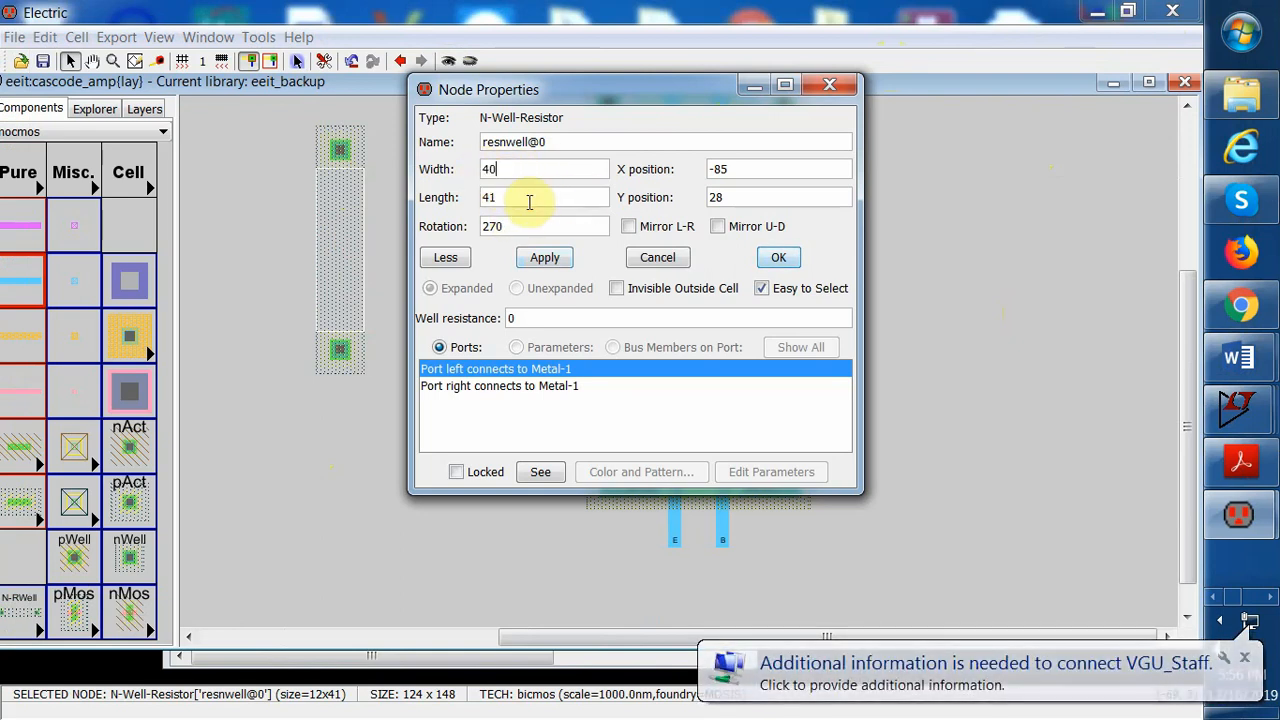
drag(526, 201, 475, 192)
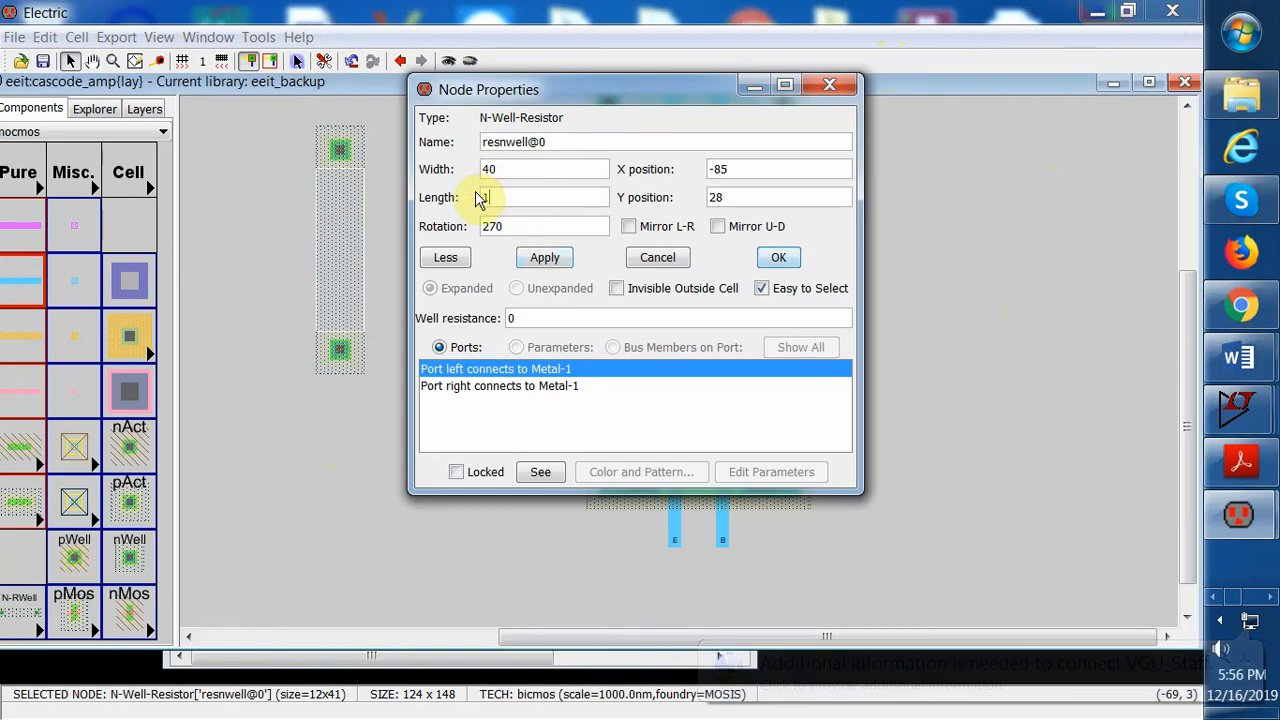
text(13)
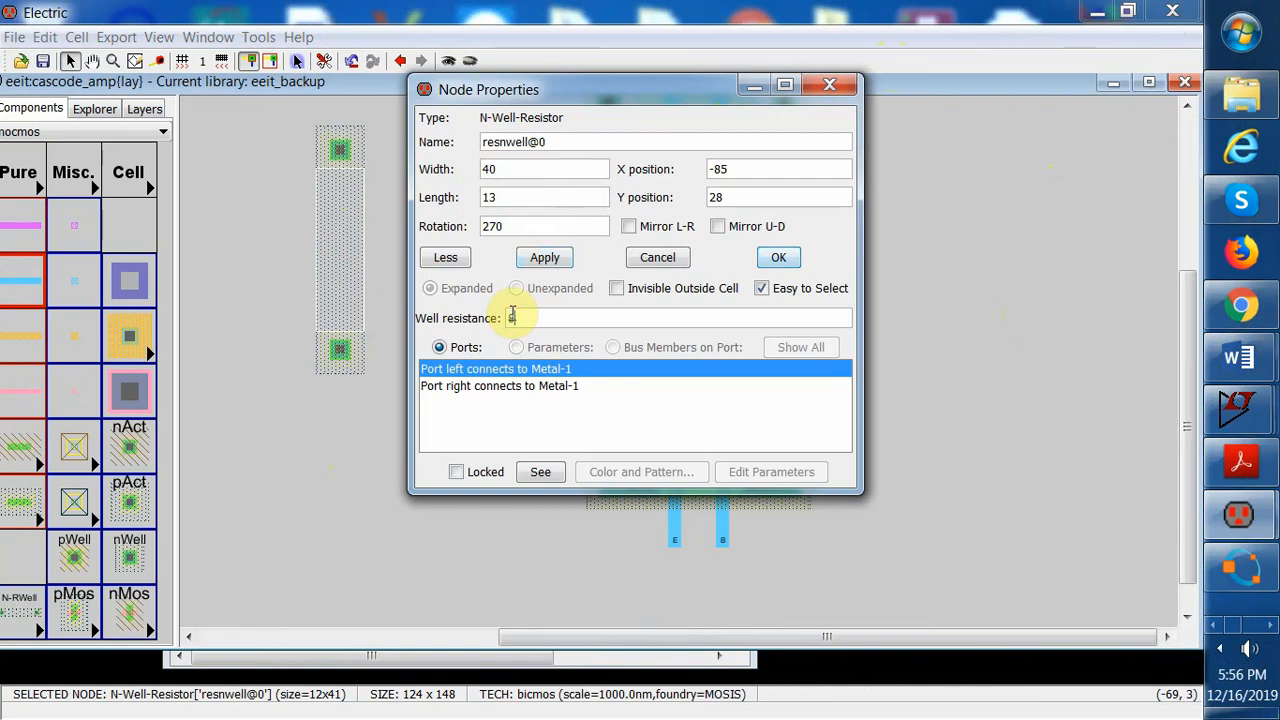
click(545, 258)
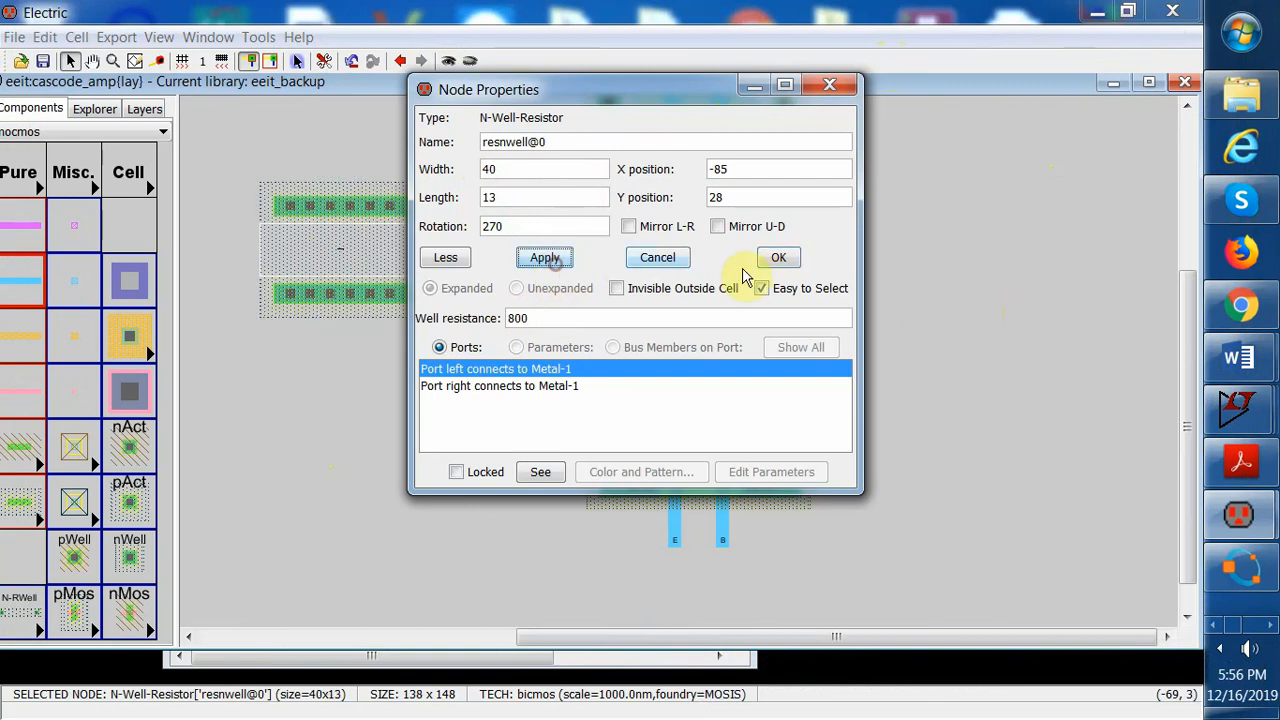
Move the first N-Well resistor down beside the lower npn_1 transistor
click(779, 260)
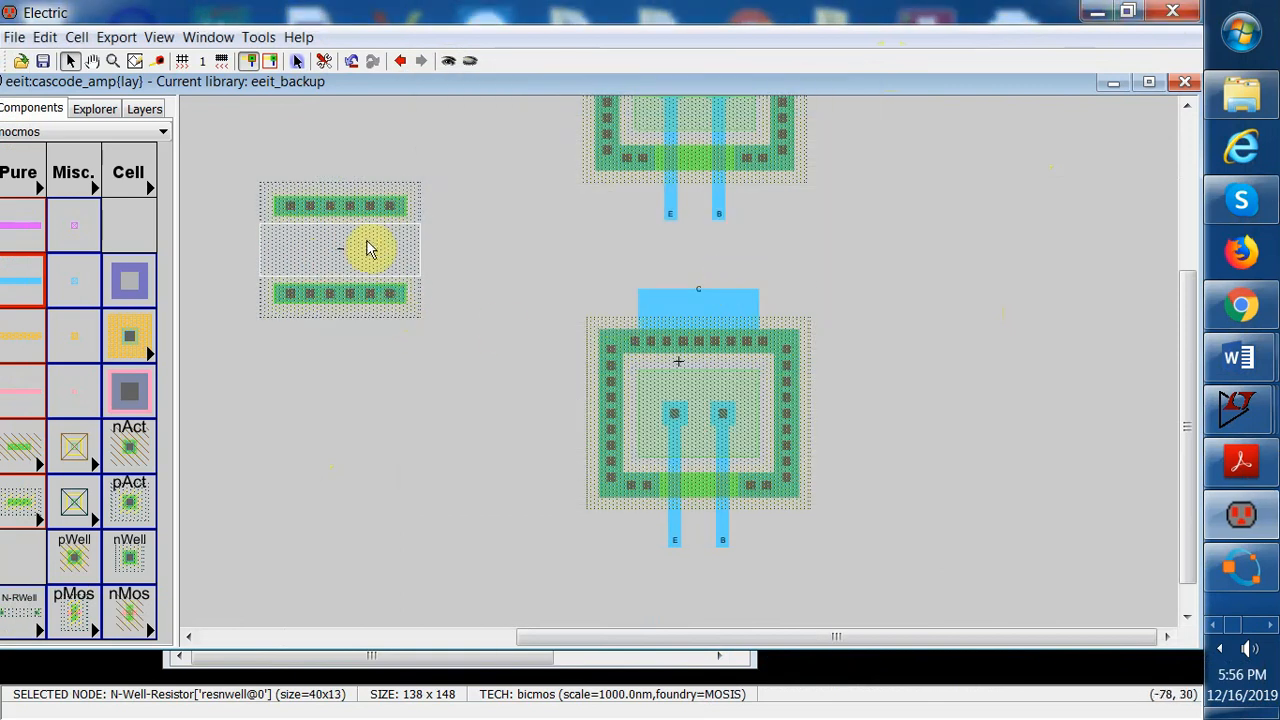
click(368, 249)
drag(357, 214, 350, 422)
drag(240, 360, 425, 553)
Try to copy and paste the N-Well resistor
click(46, 37)
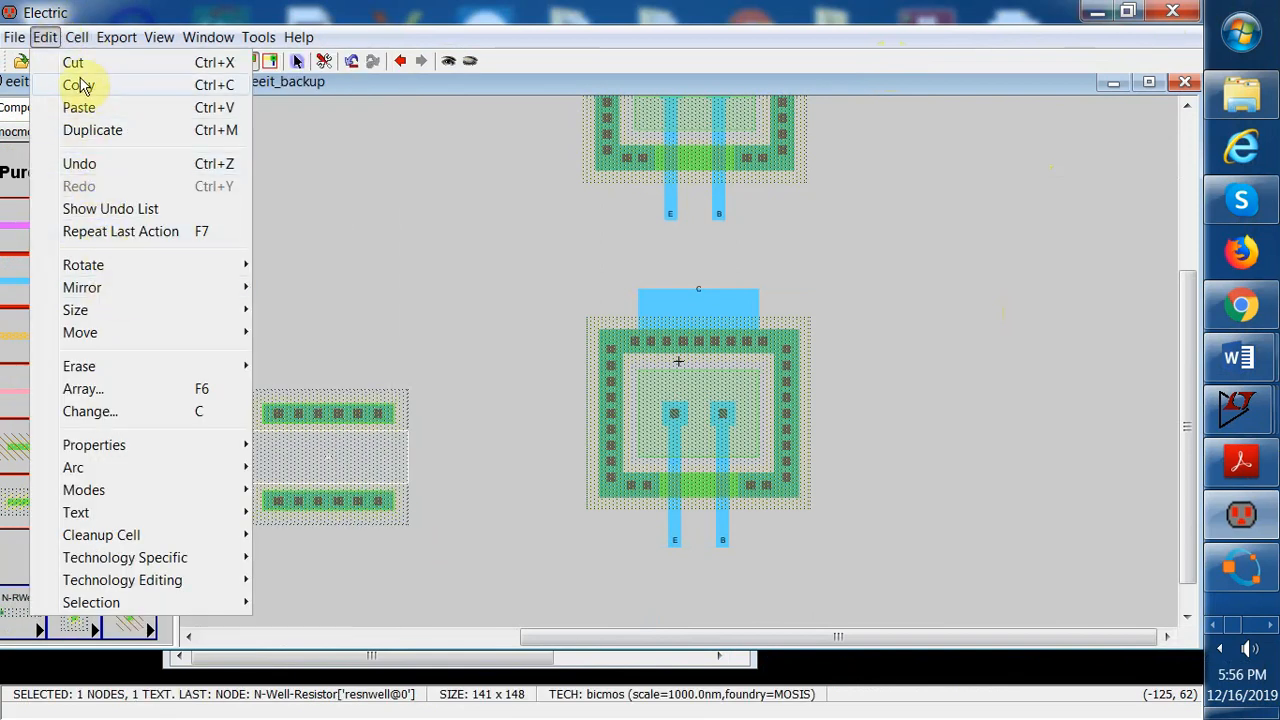
click(82, 88)
click(46, 37)
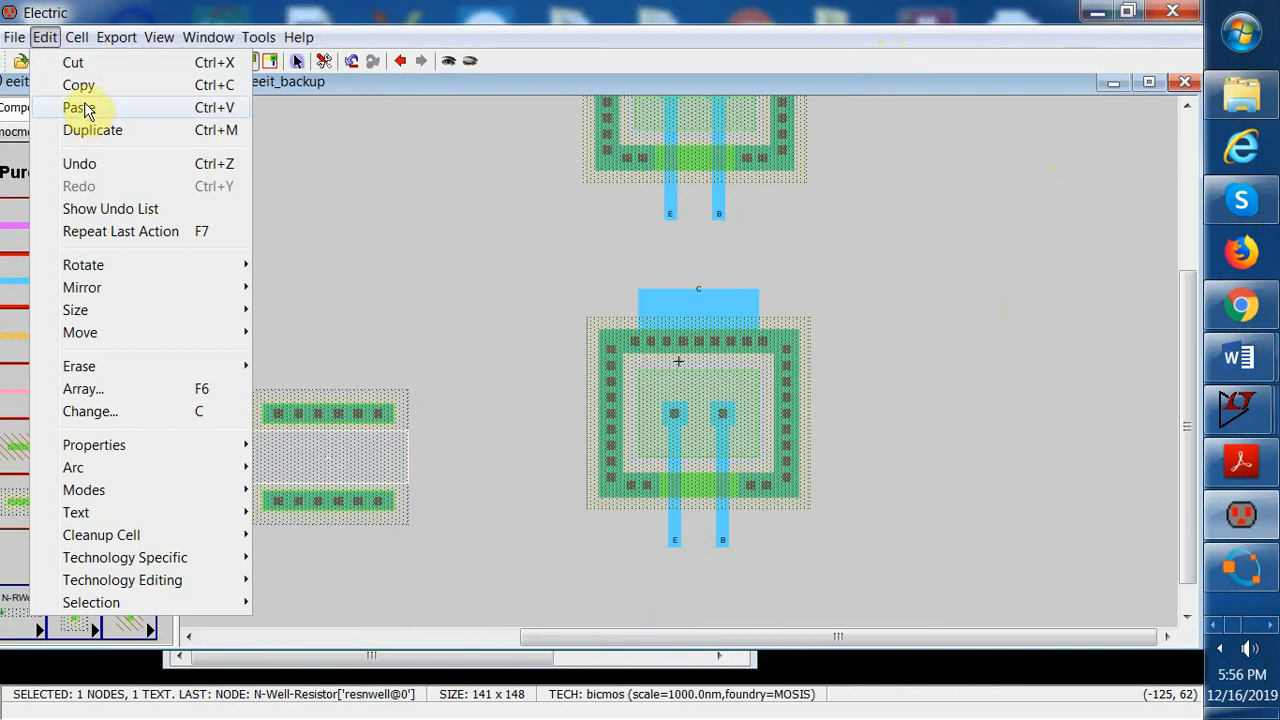
click(80, 107)
click(324, 202)
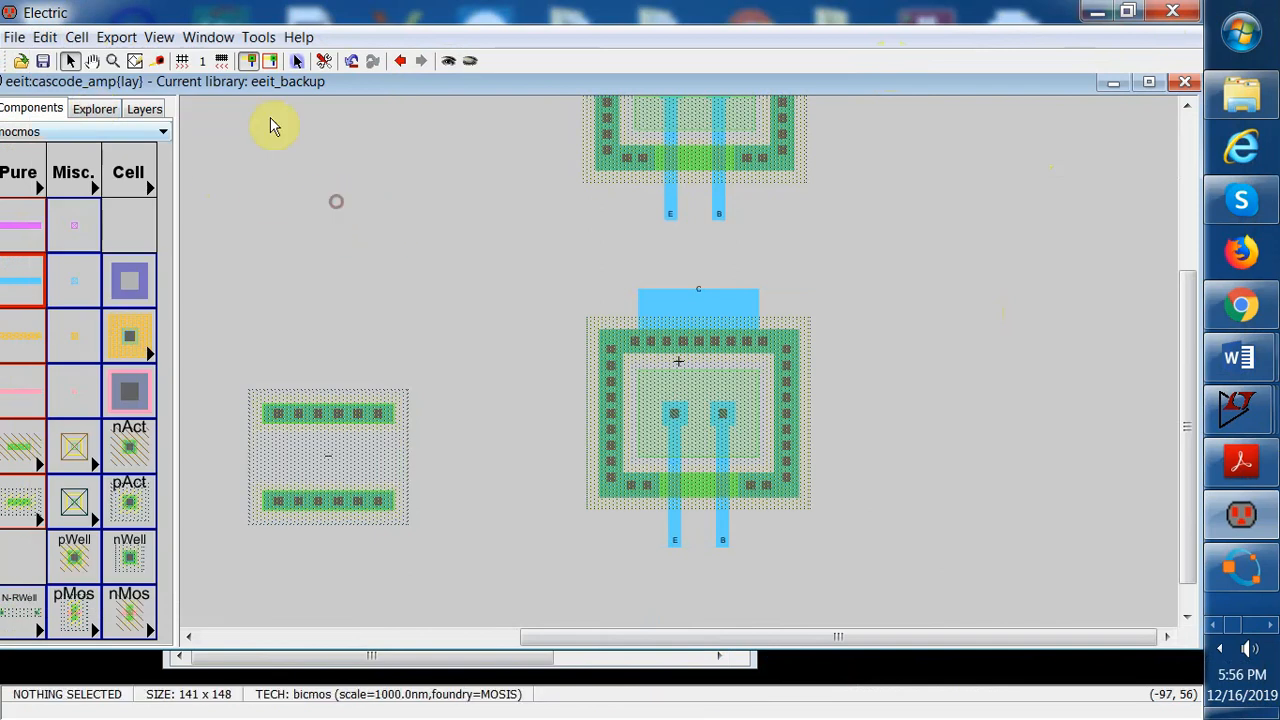
Place a second N-Well-Resistor above the first resistor
click(158, 37)
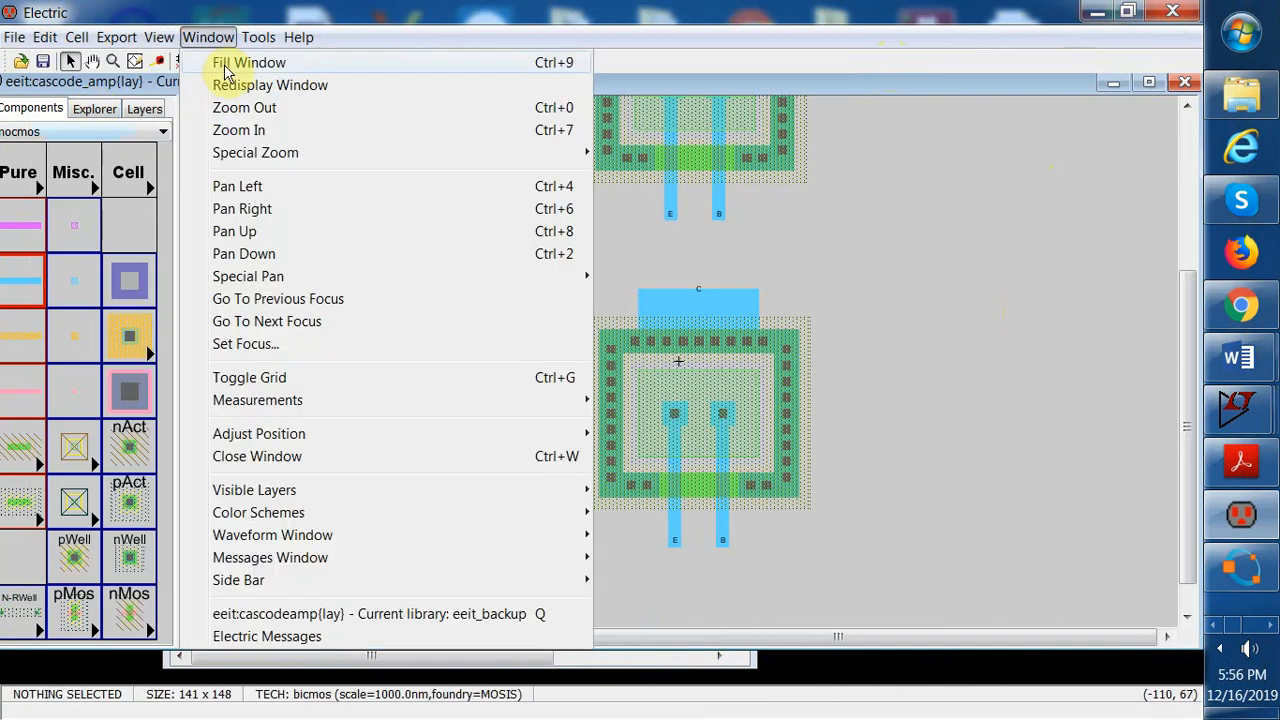
click(224, 64)
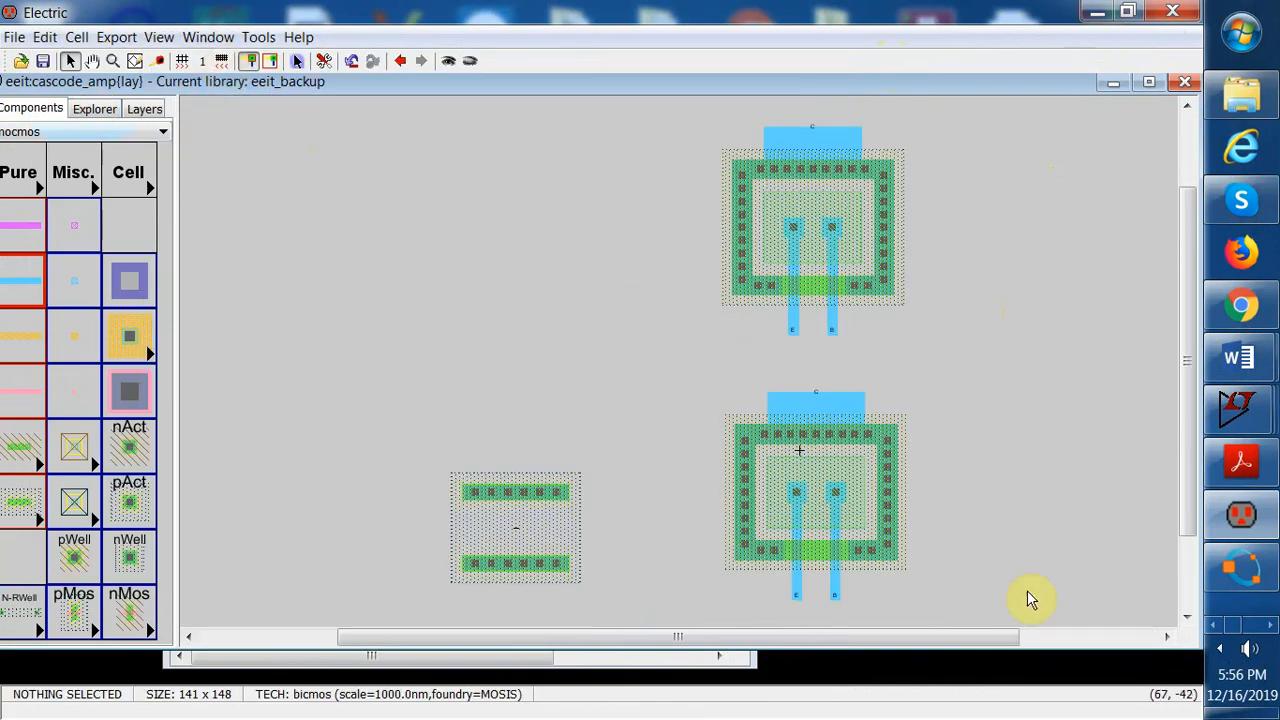
mouse_move(1187, 530)
mouse_down()
mouse_move(1186, 586)
mouse_move(1188, 552)
mouse_up()
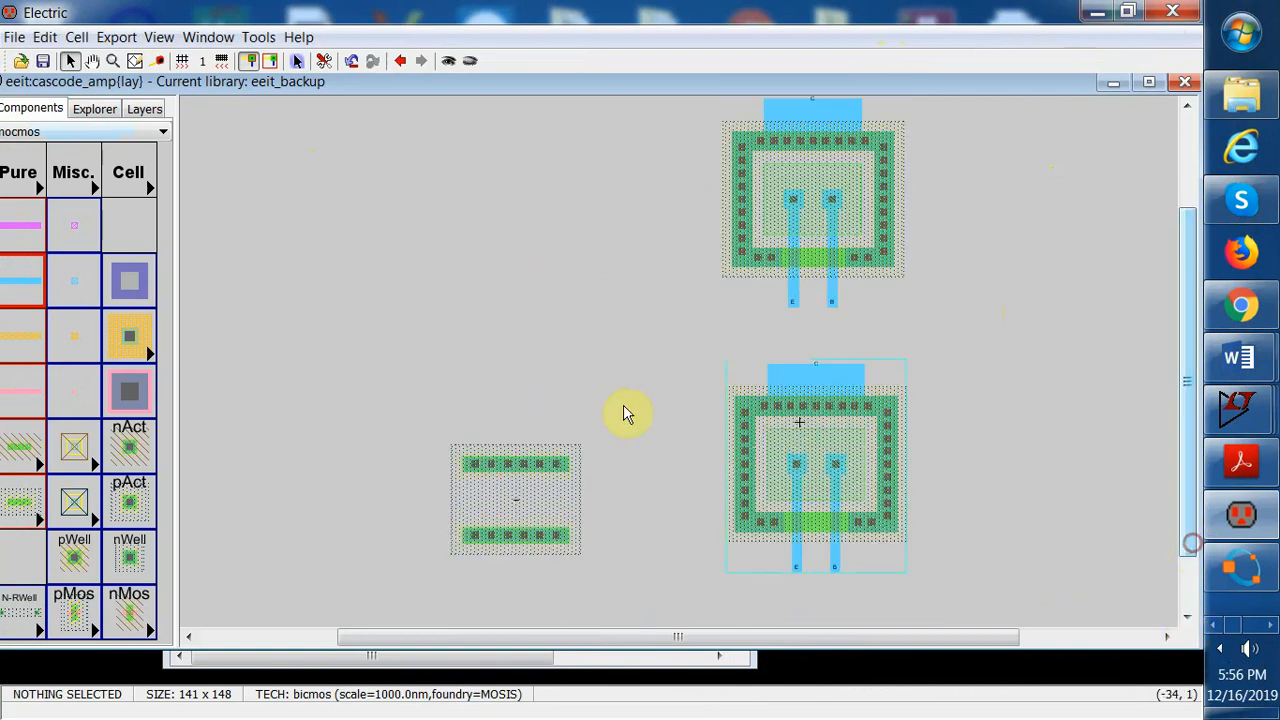
click(8, 557)
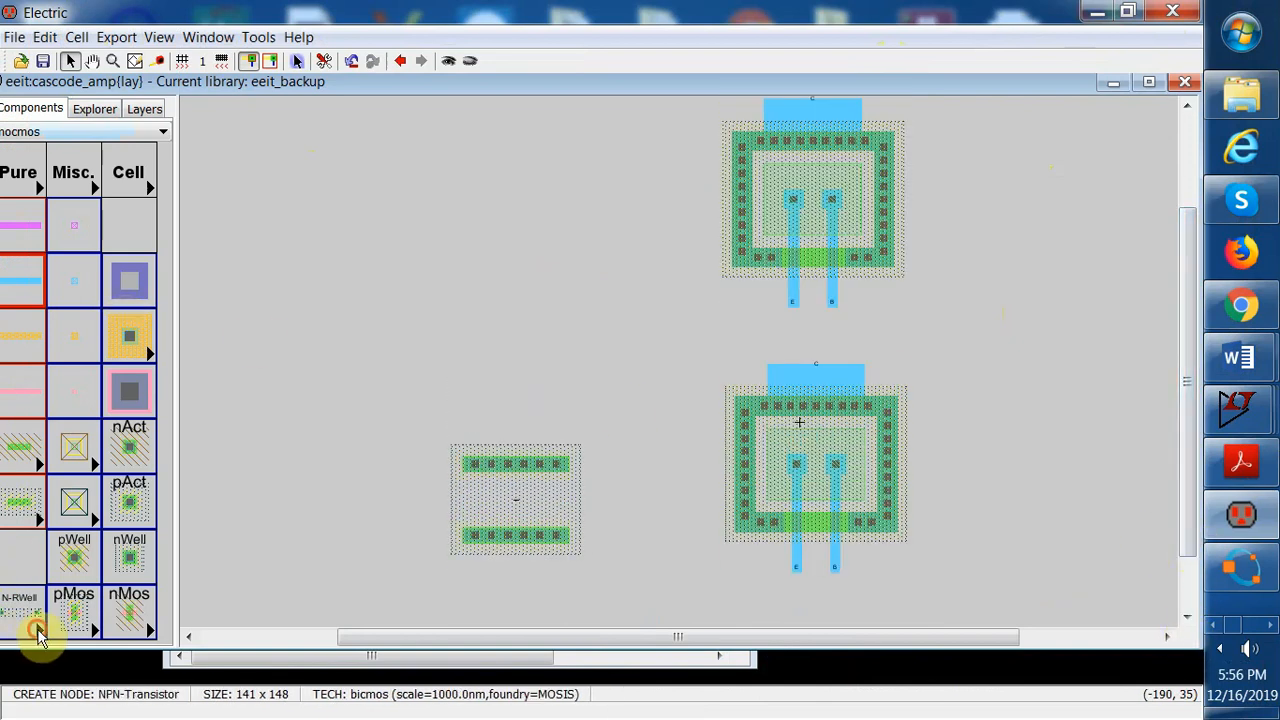
click(38, 632)
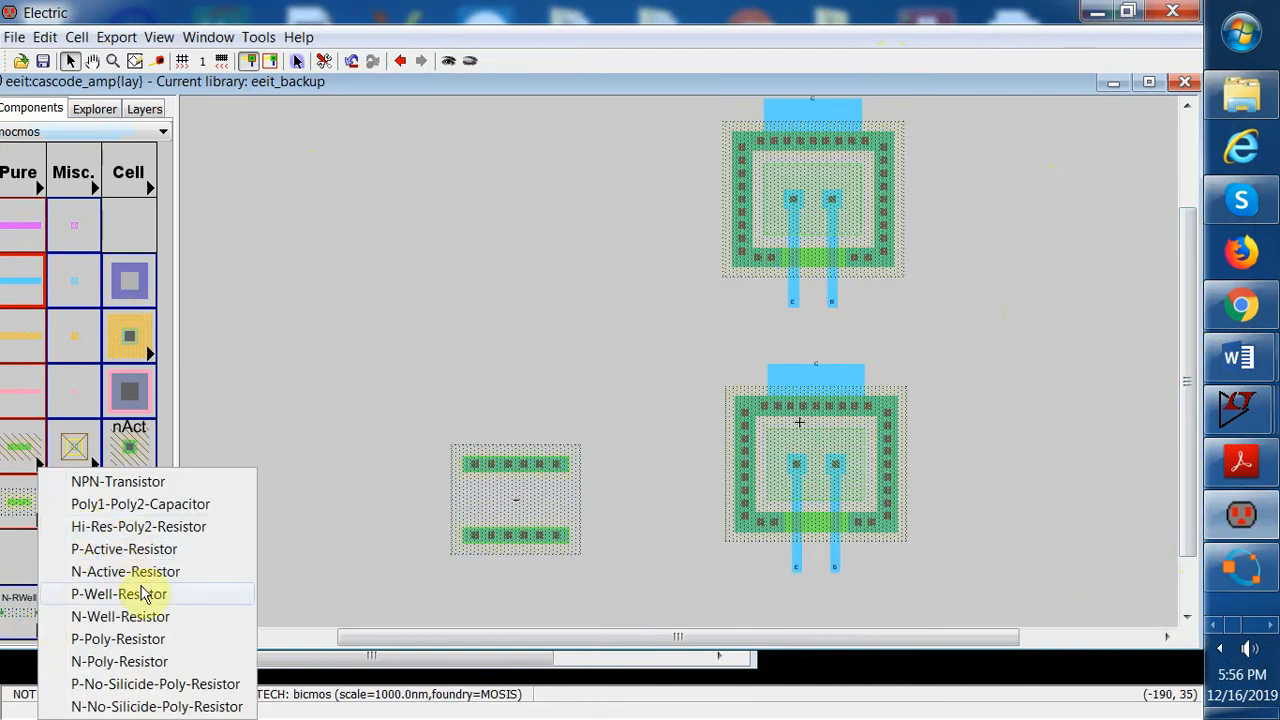
click(140, 615)
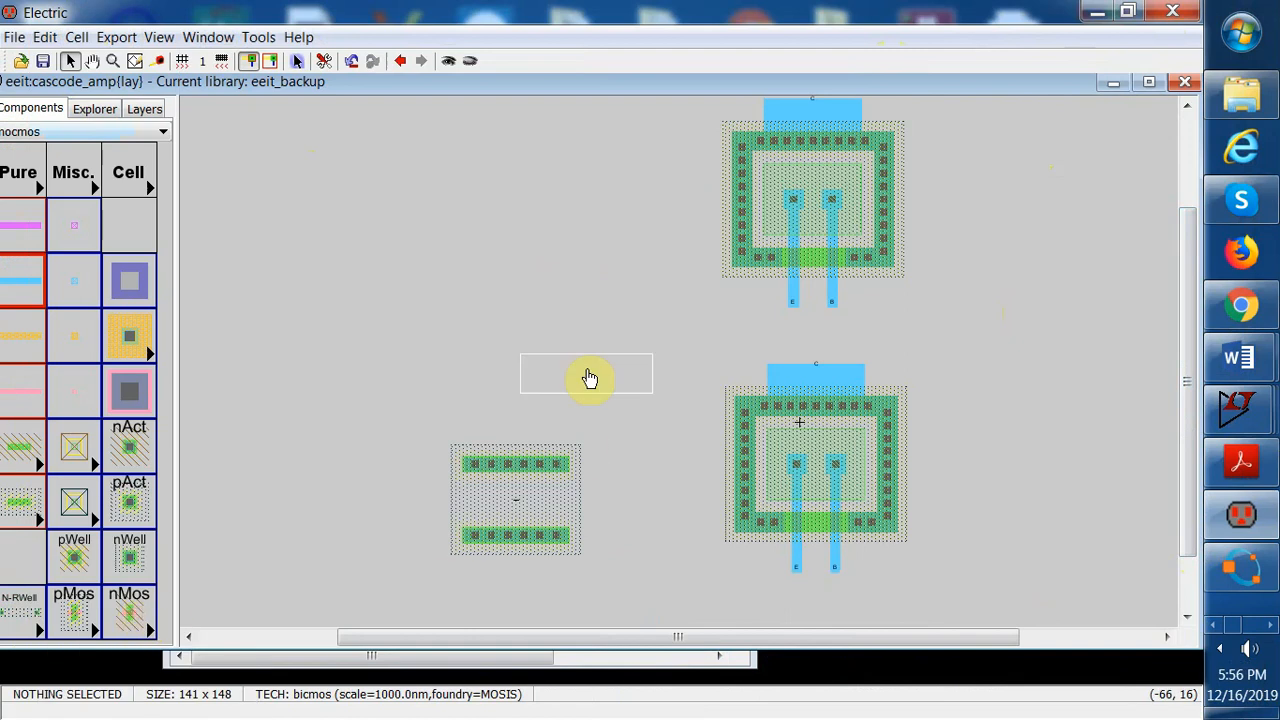
click(521, 350)
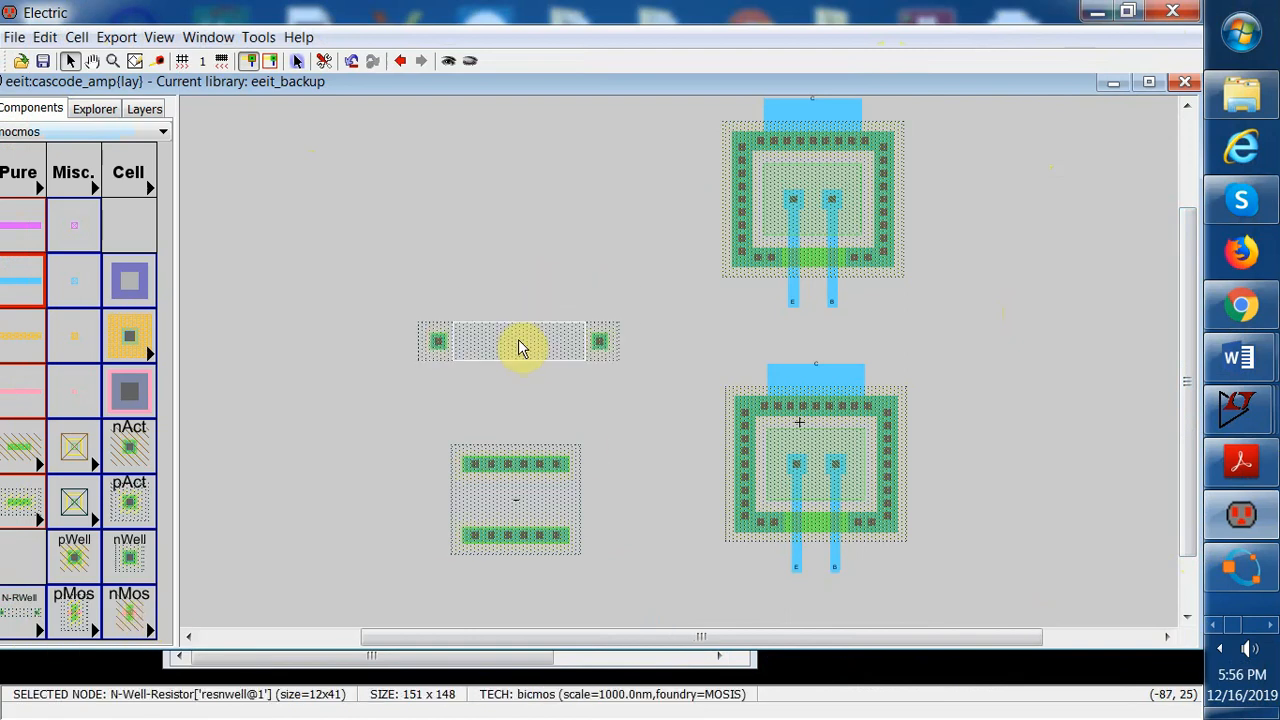
Rotate the second N-Well resistor 90 degrees clockwise
click(36, 37)
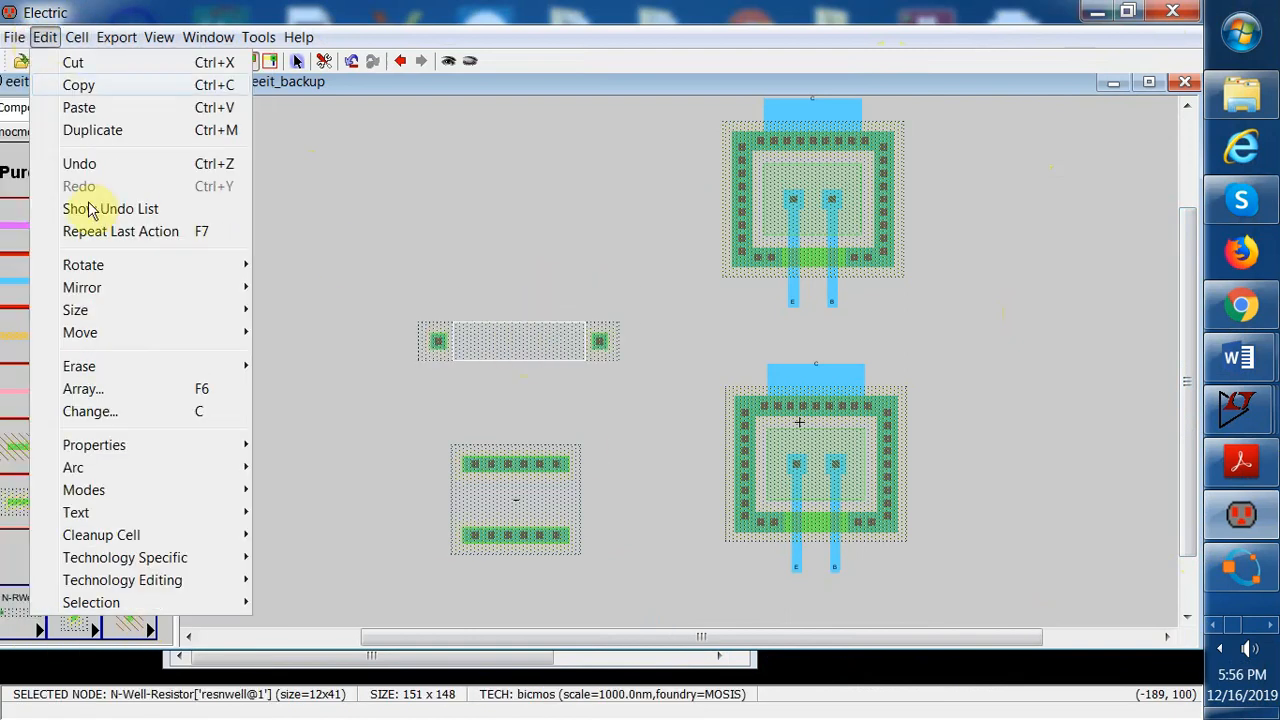
mouse_move(110, 265)
click(314, 266)
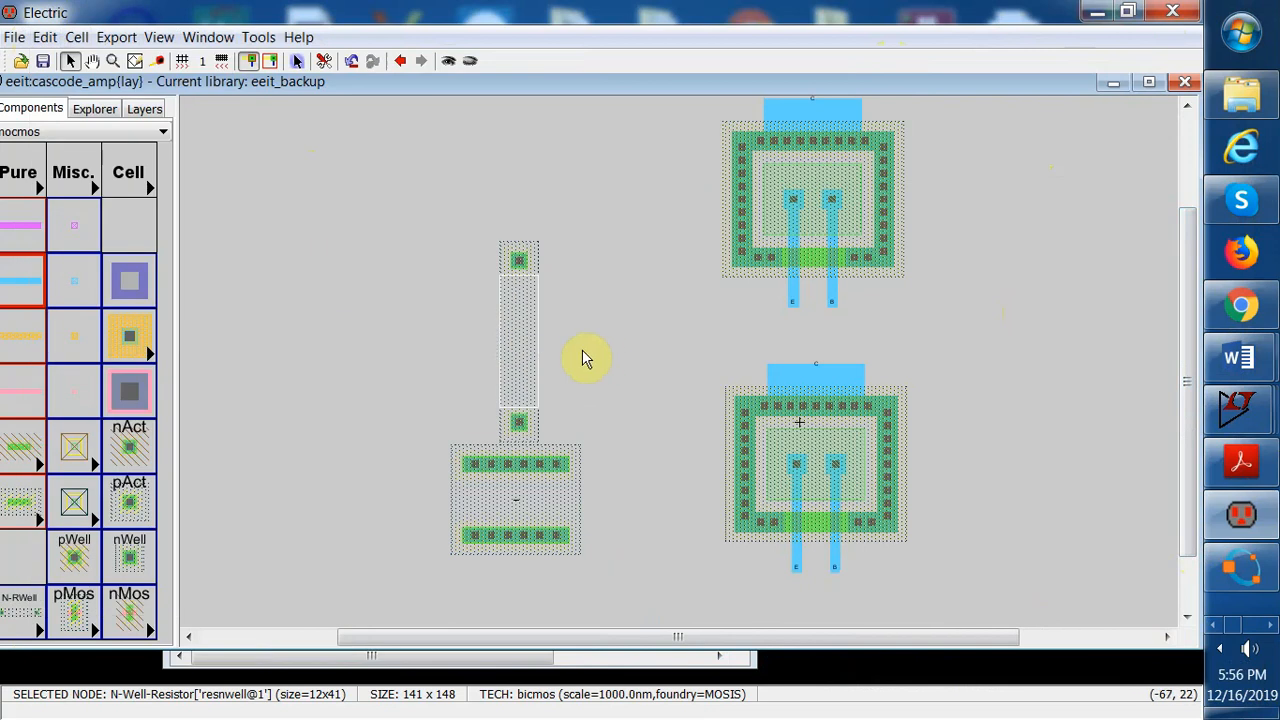
Set the second resistor's width to 40, length to 8 and well resistance to 500 in its node properties
click(42, 38)
click(112, 445)
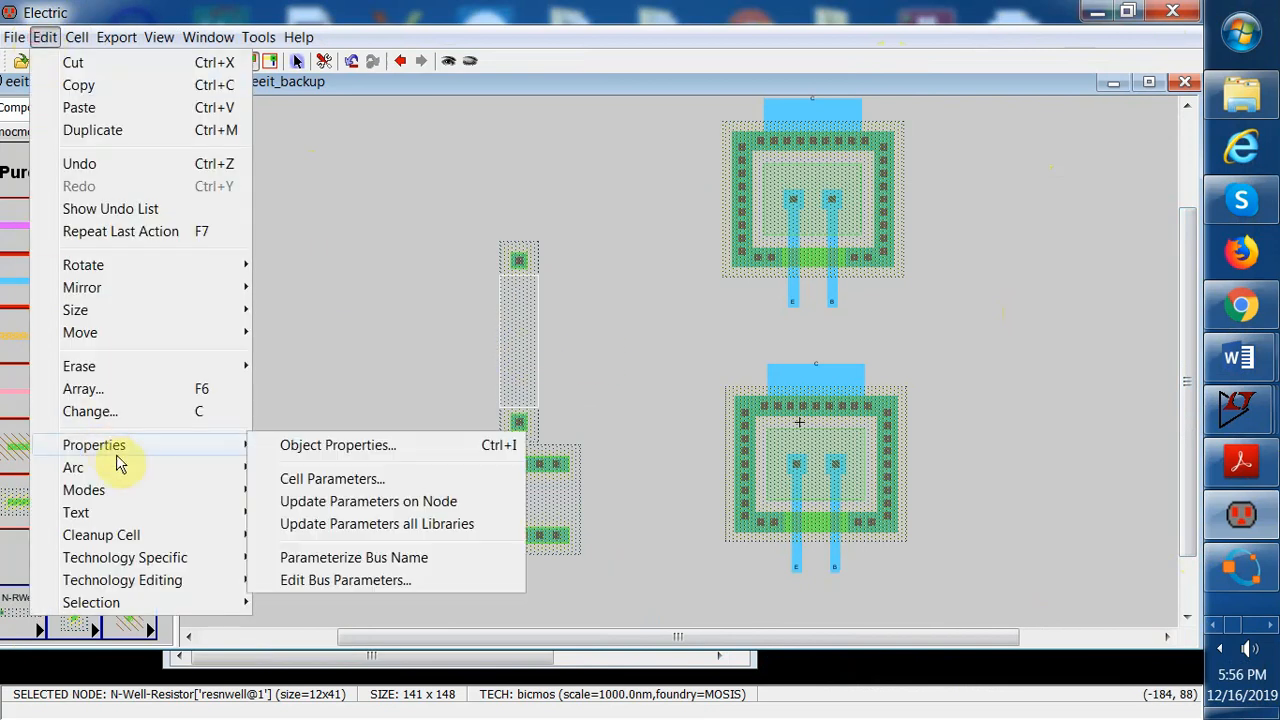
click(307, 455)
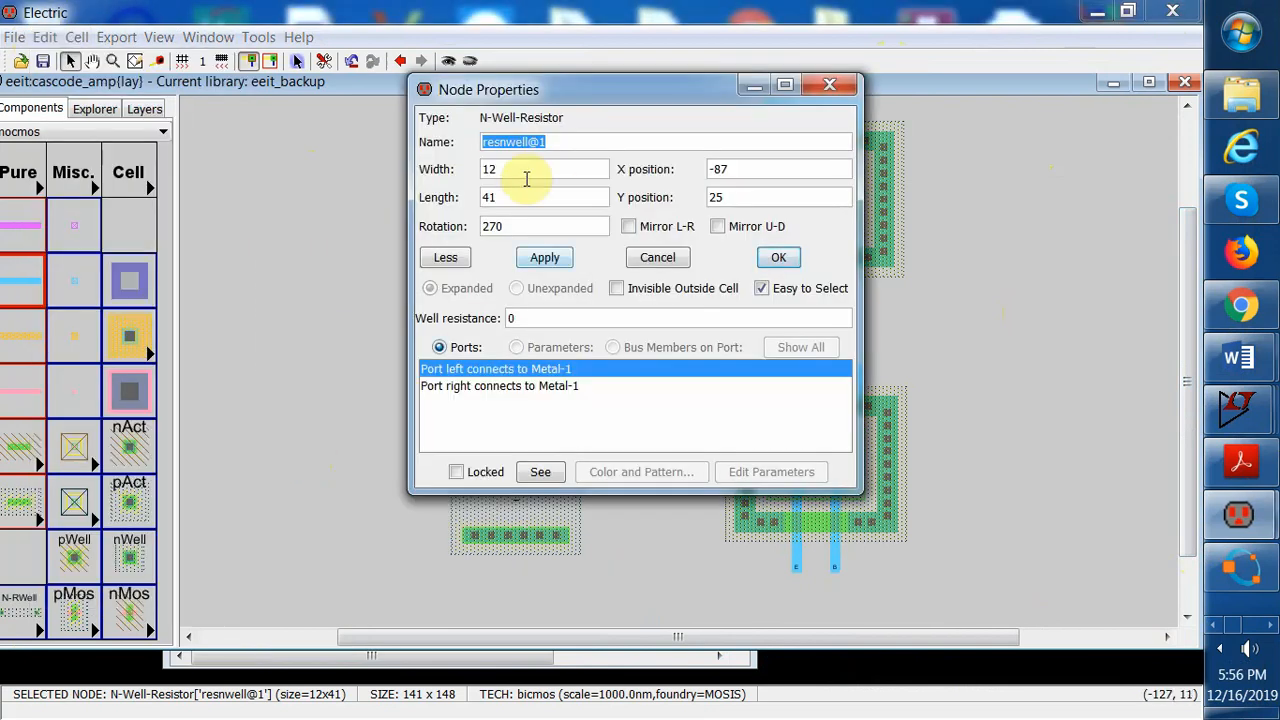
drag(524, 174, 458, 168)
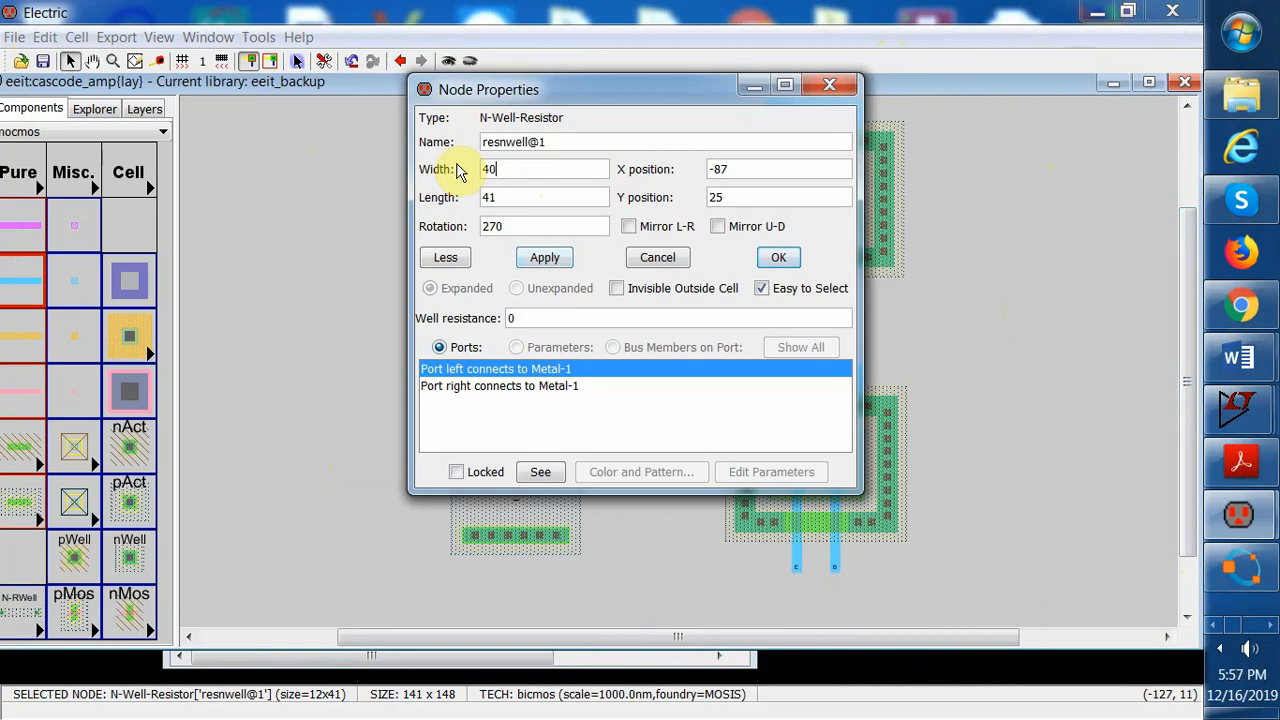
click(505, 197)
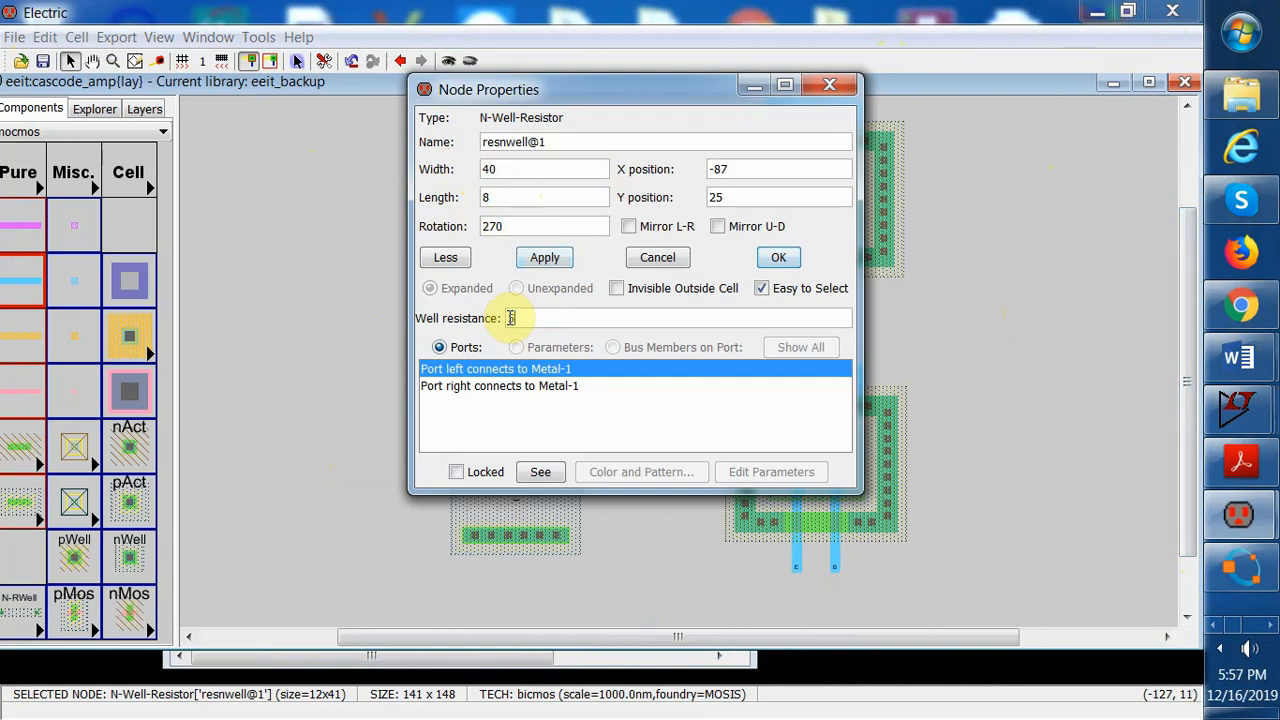
click(776, 257)
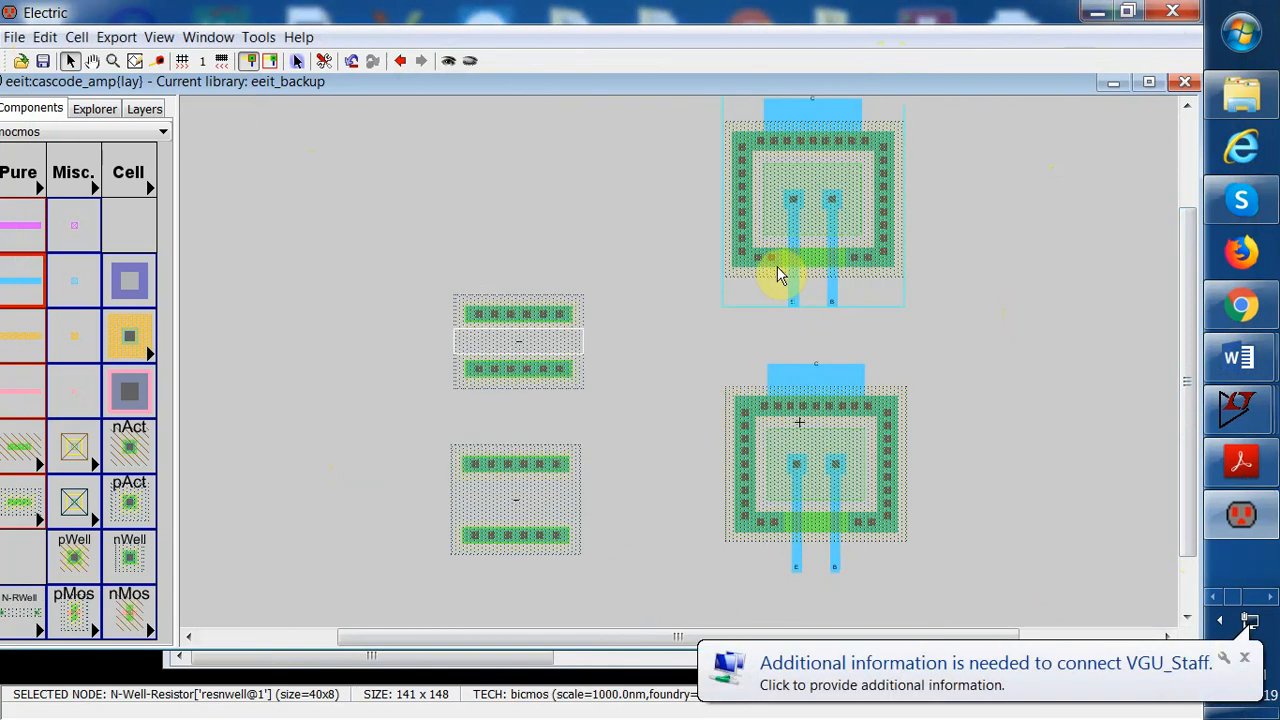
Place a third N-Well-Resistor above the second resistor
click(530, 320)
click(600, 323)
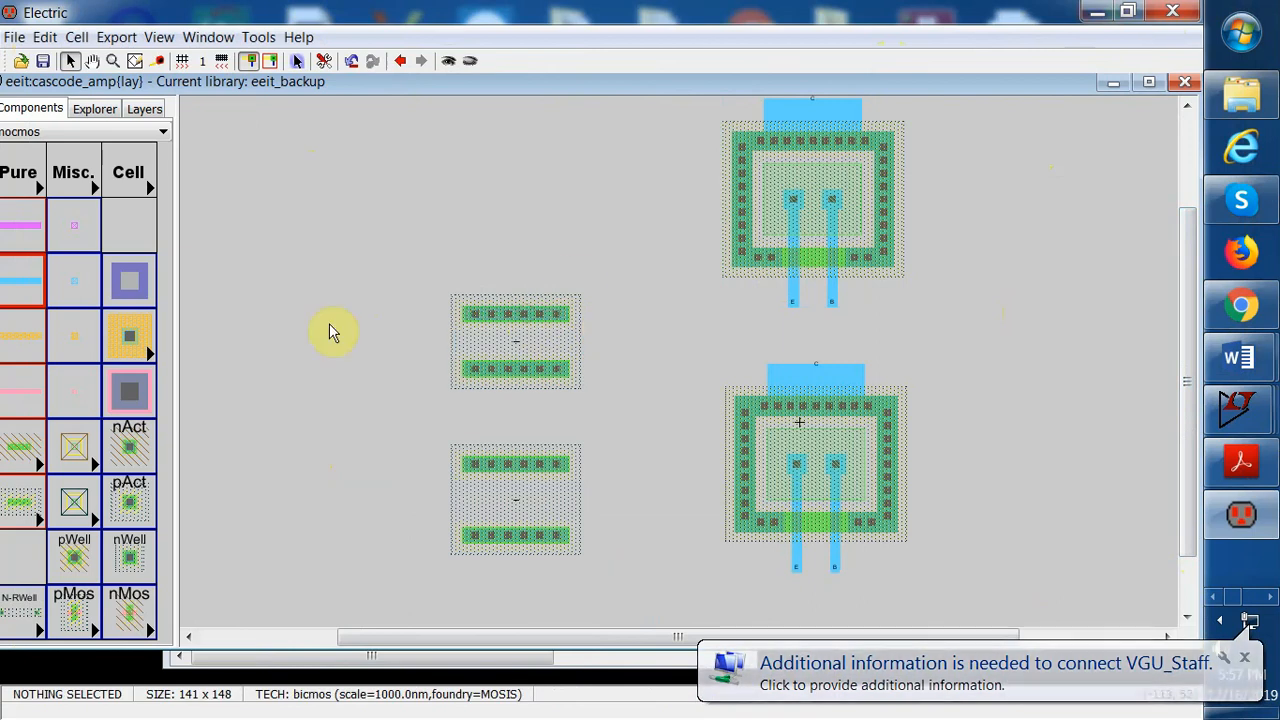
click(35, 495)
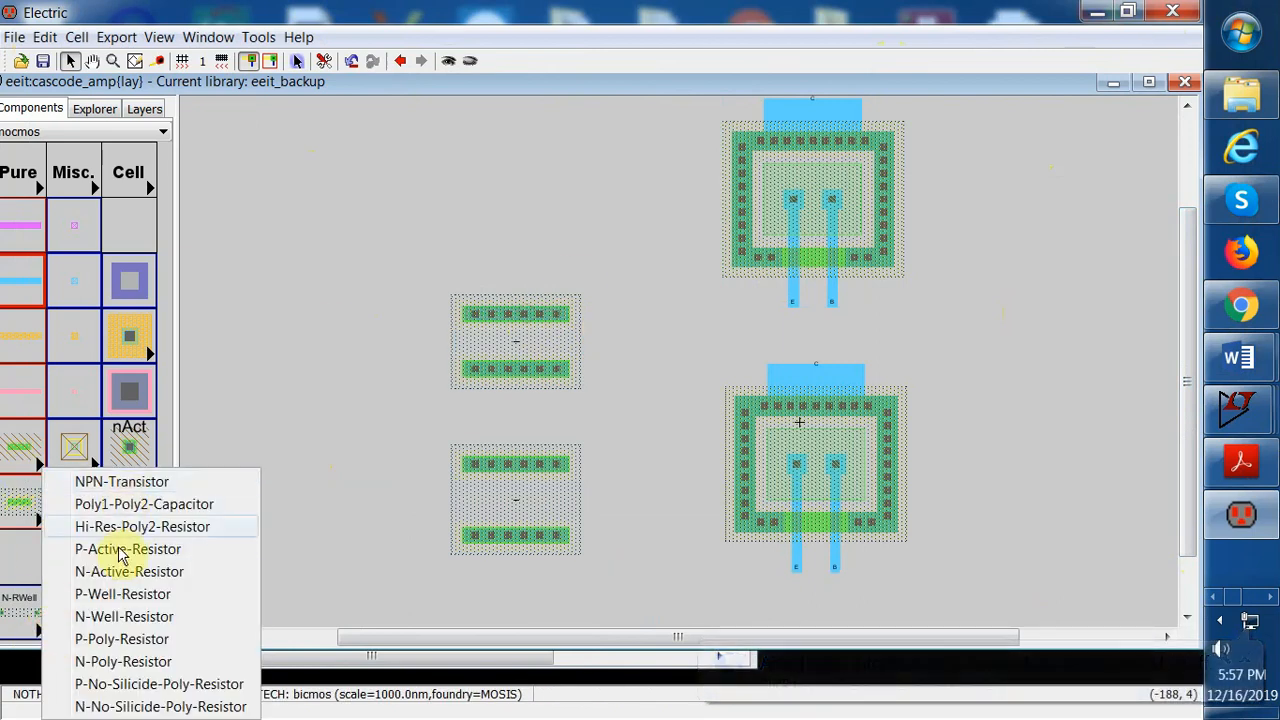
click(128, 616)
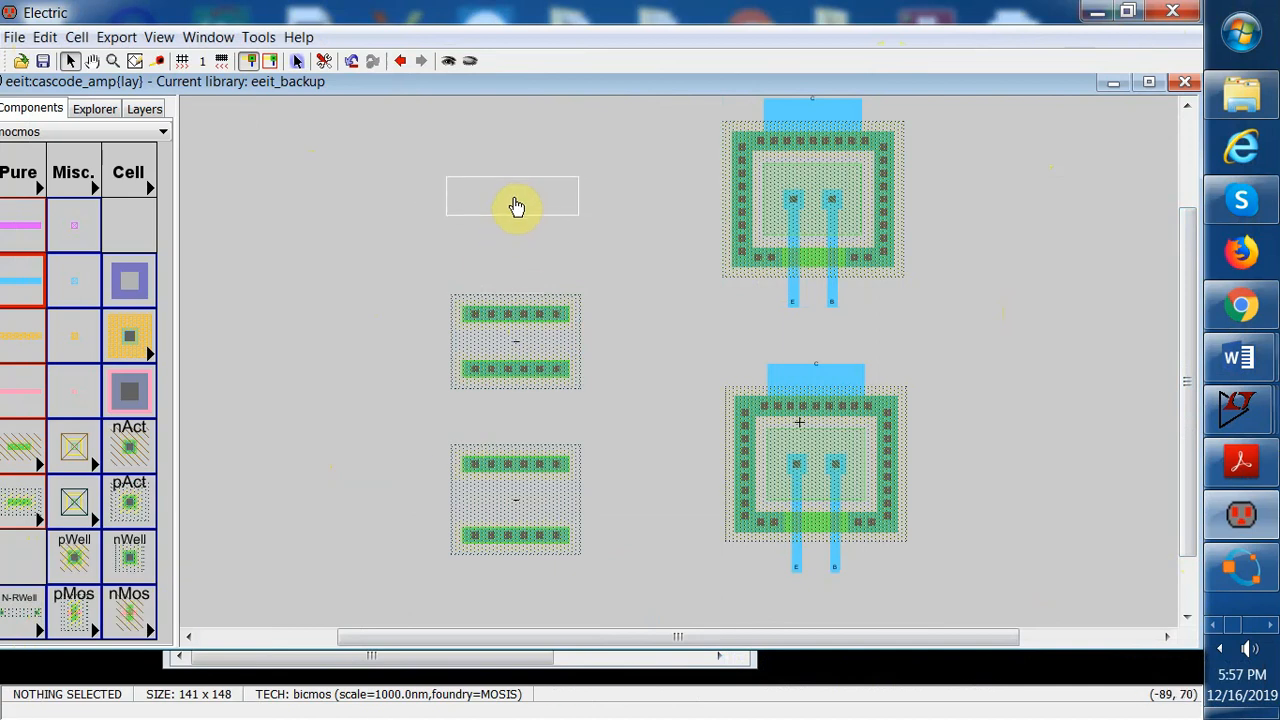
click(515, 205)
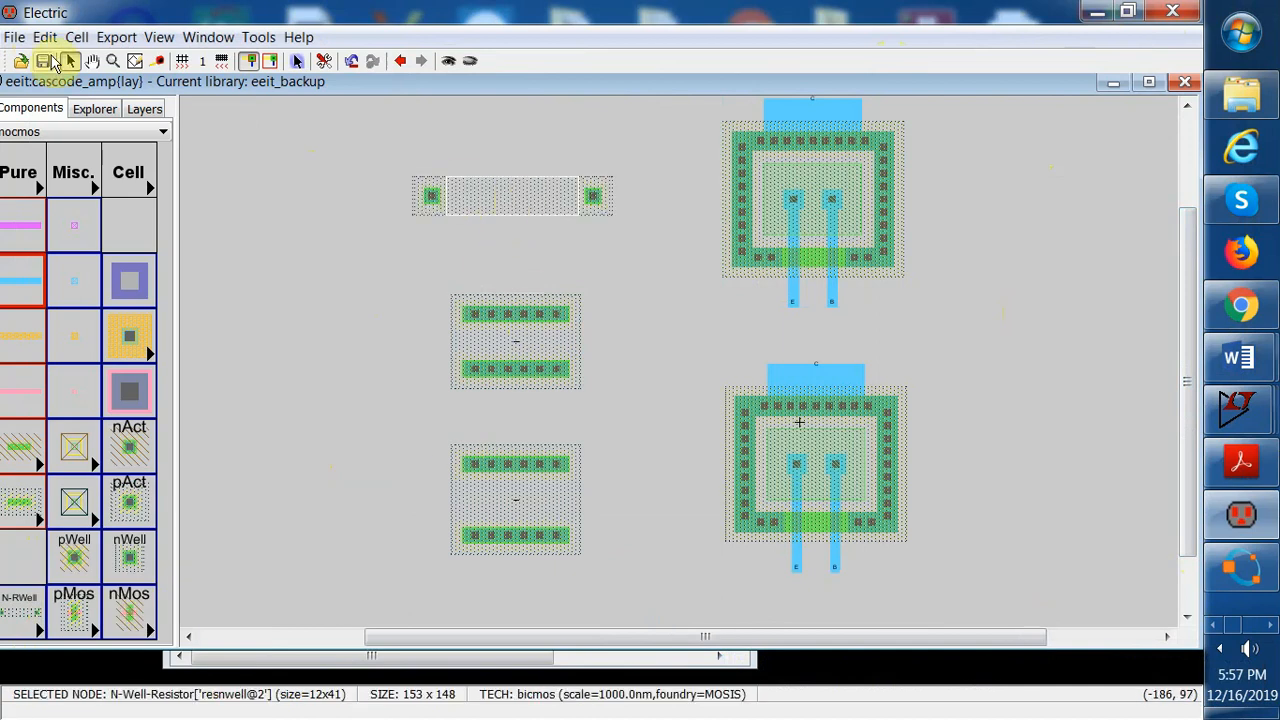
Rotate the third N-Well resistor 90 degrees clockwise
click(44, 37)
mouse_move(14, 37)
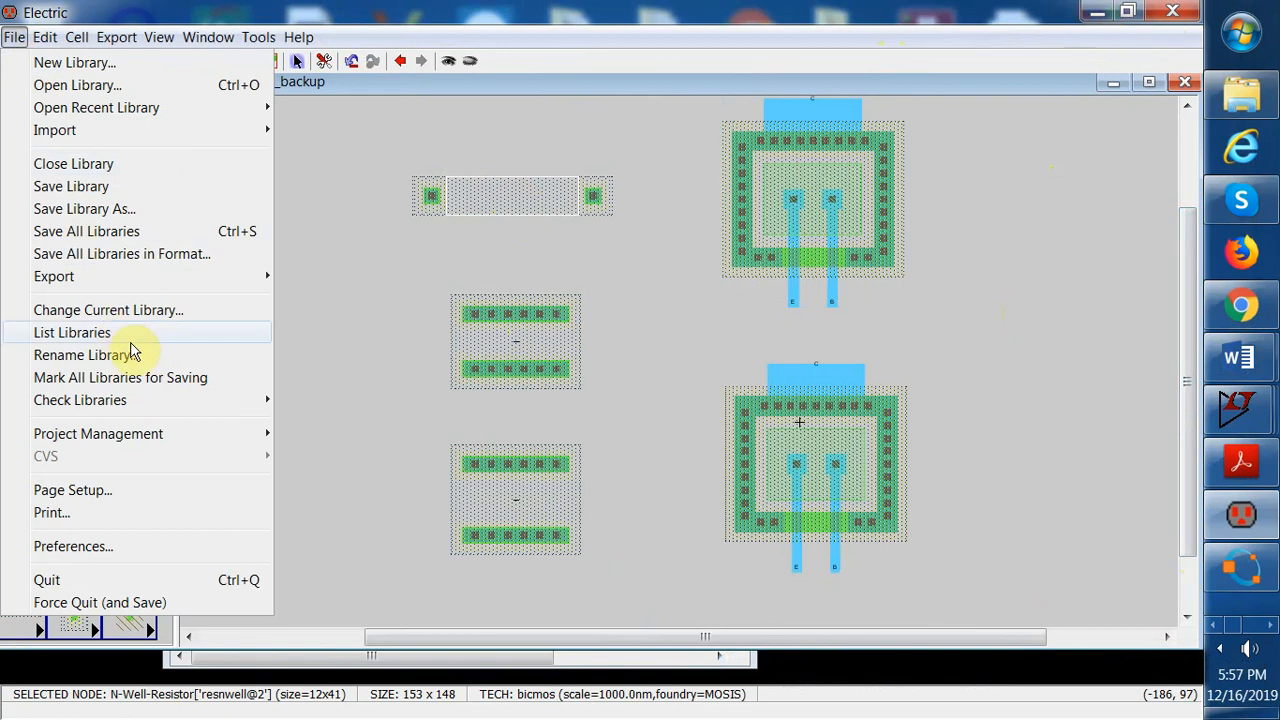
mouse_move(168, 44)
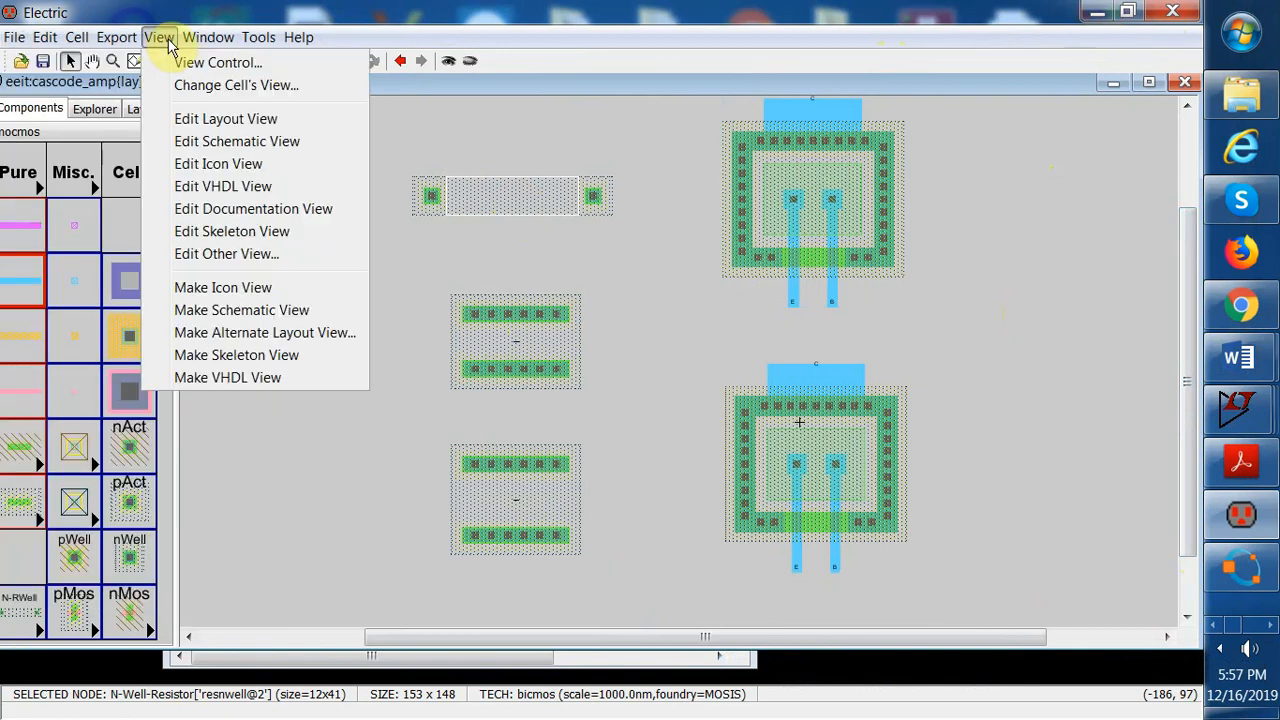
mouse_move(78, 50)
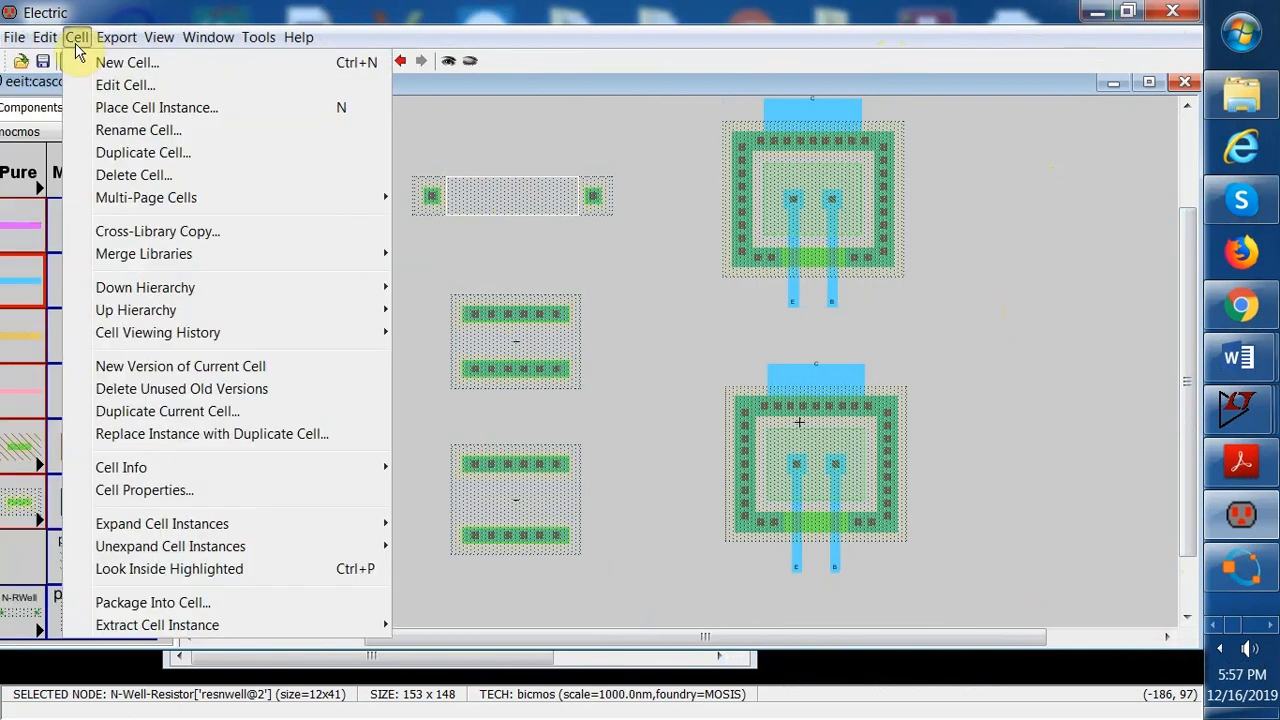
mouse_move(240, 265)
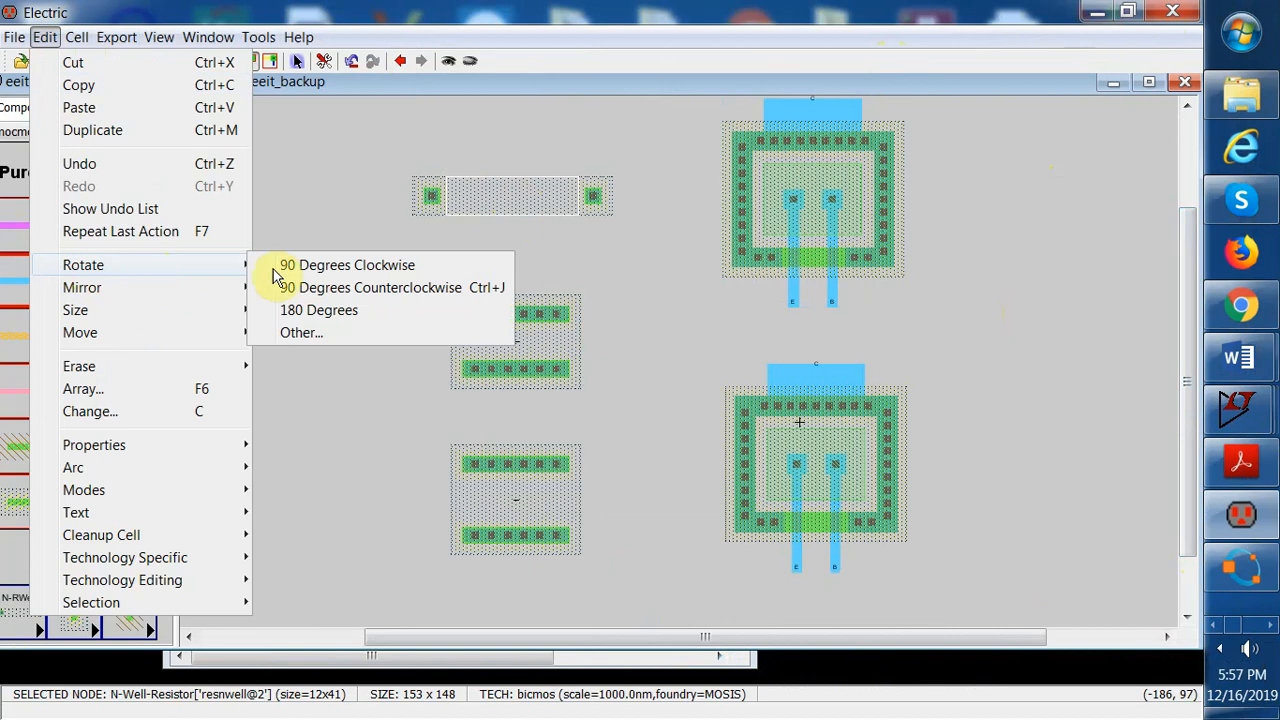
click(294, 272)
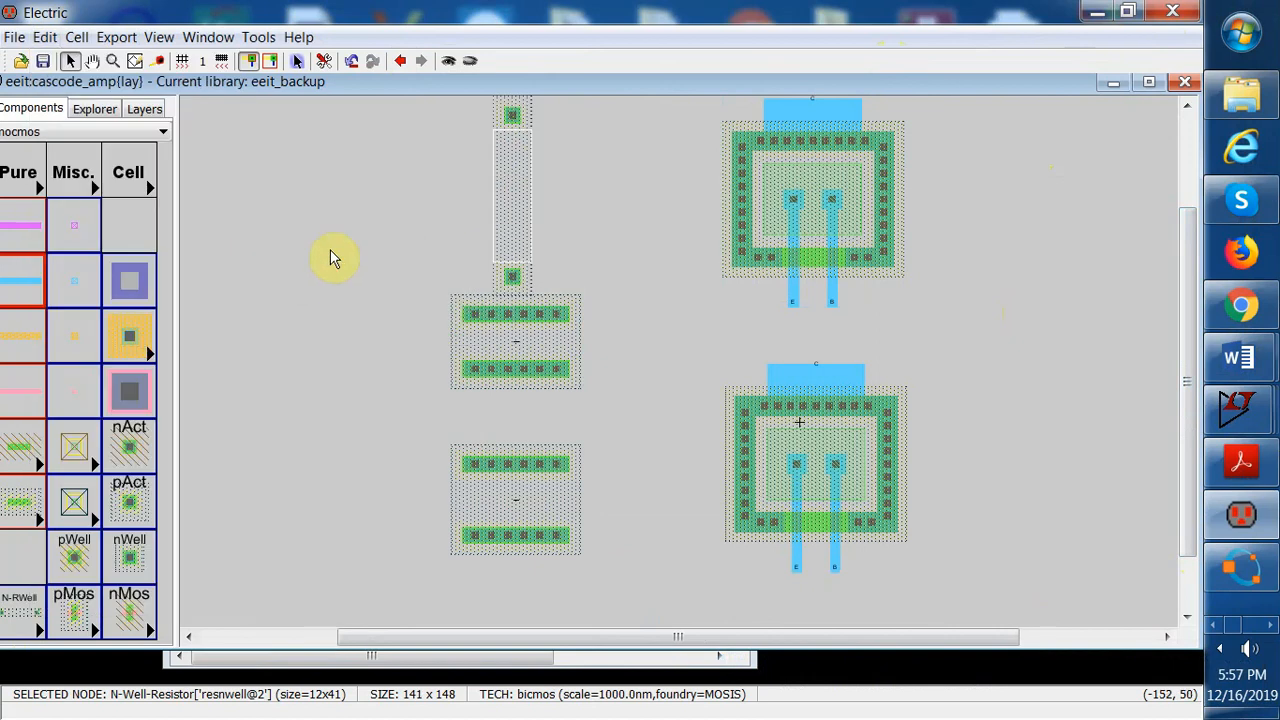
Set the third resistor's width to 40, length to 29 and well resistance to 1.8k, then apply
click(14, 37)
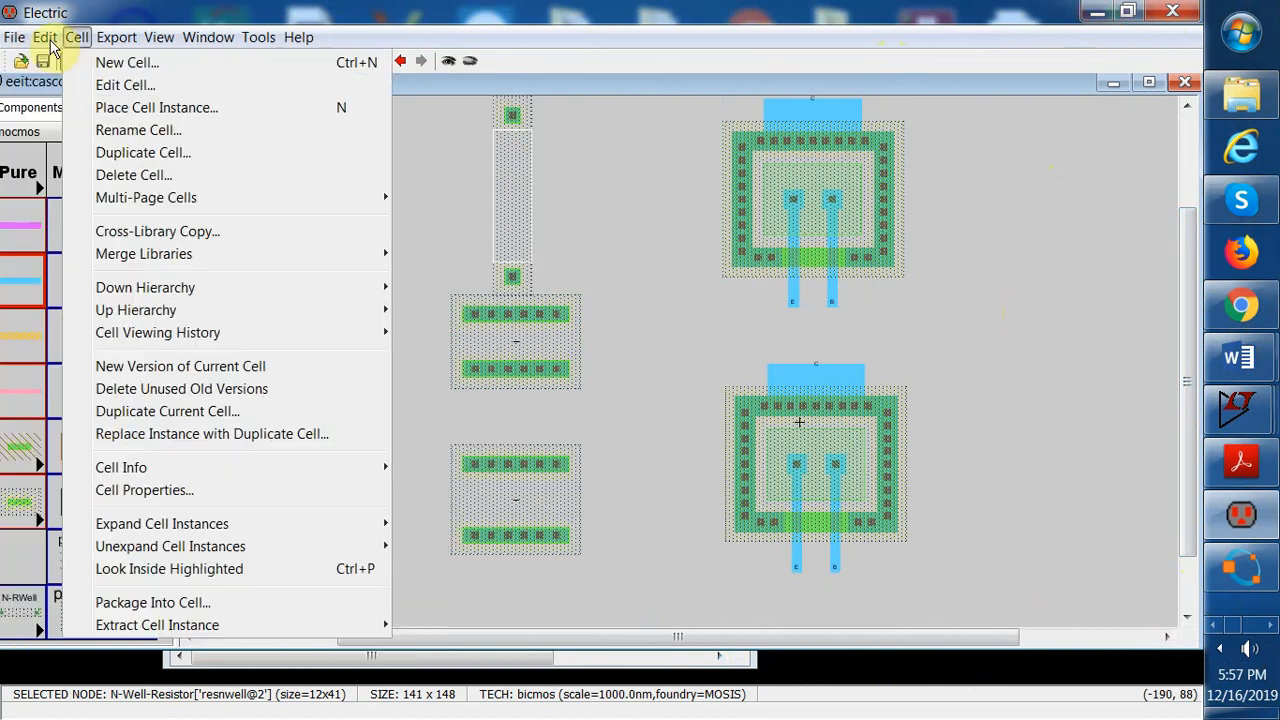
mouse_move(45, 40)
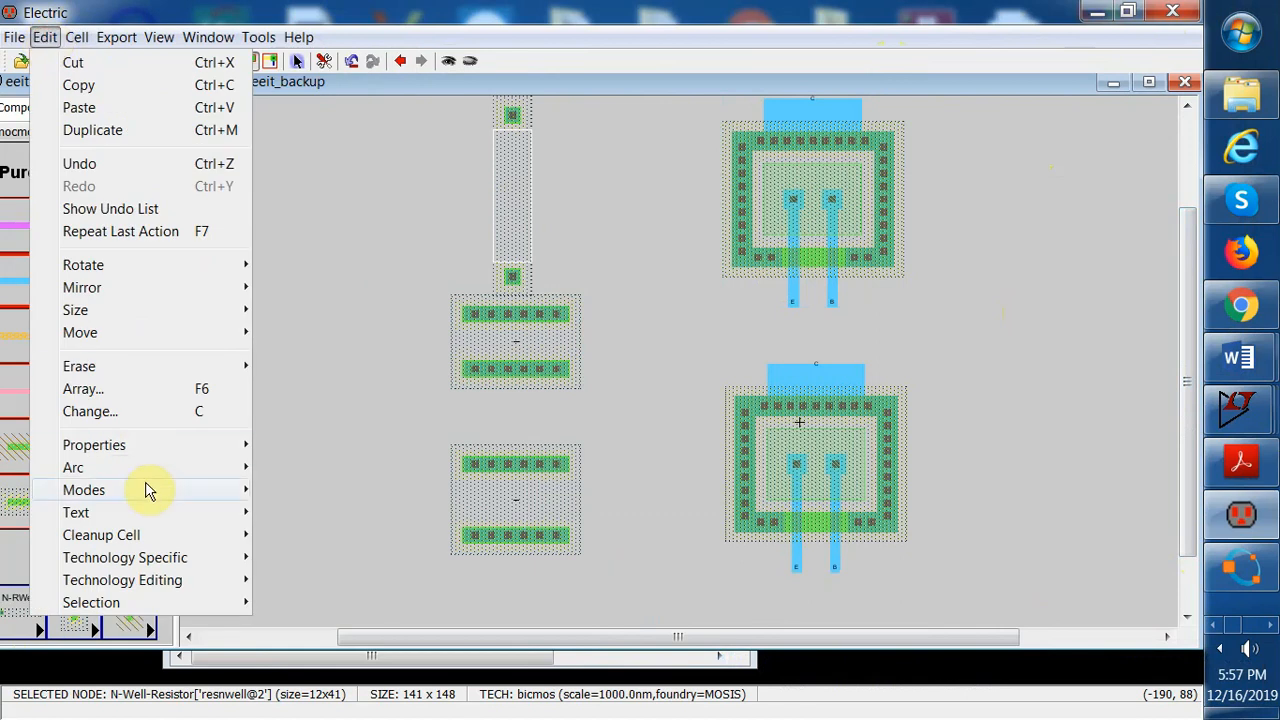
mouse_move(110, 445)
click(300, 445)
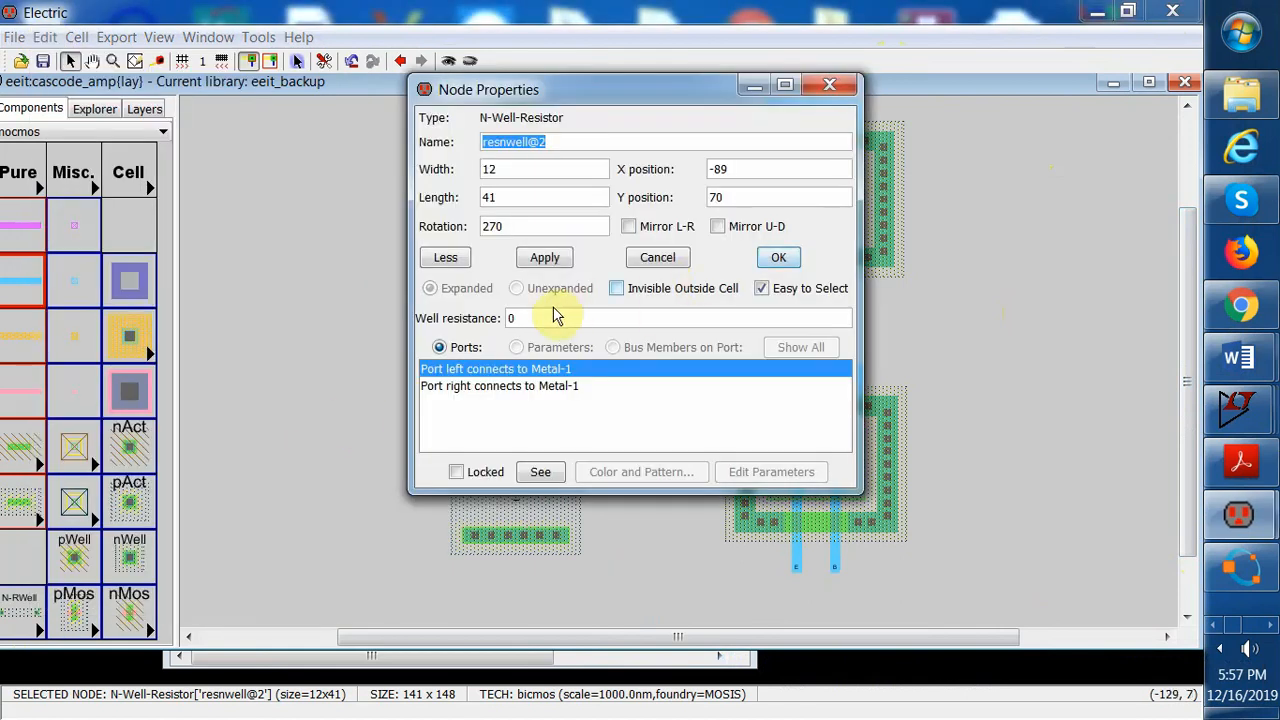
drag(507, 170, 474, 174)
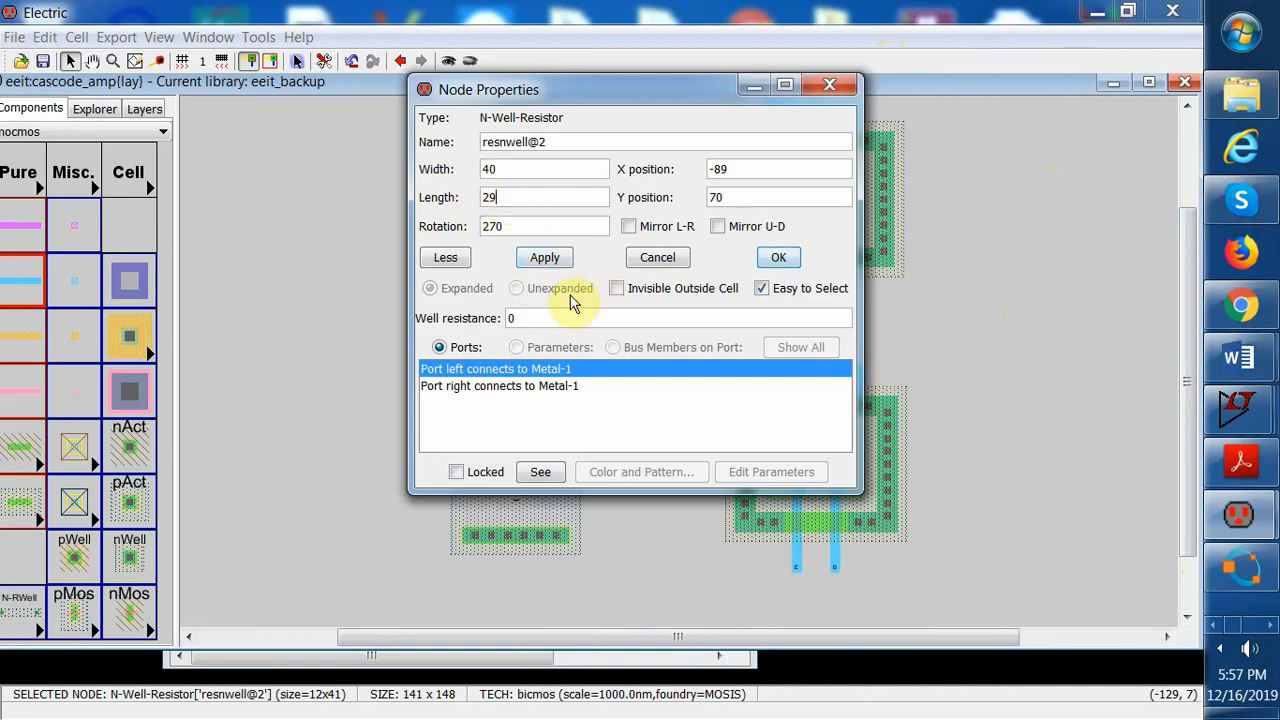
click(543, 316)
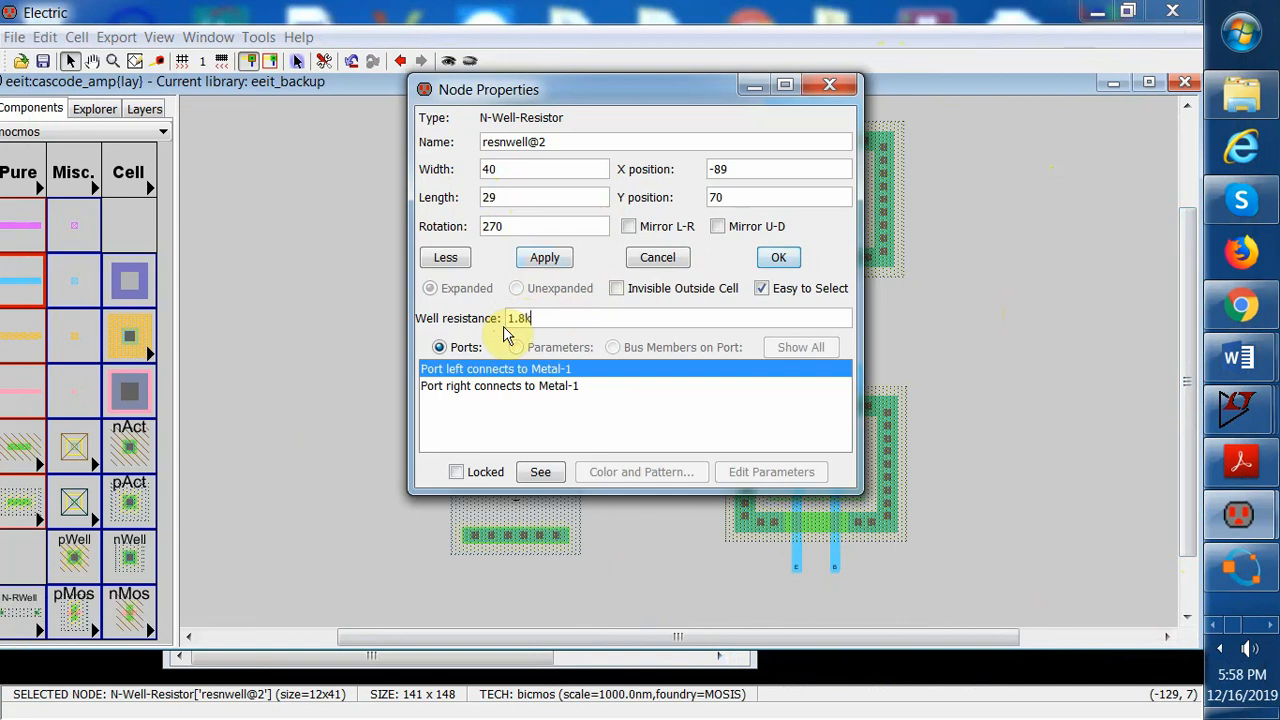
click(545, 257)
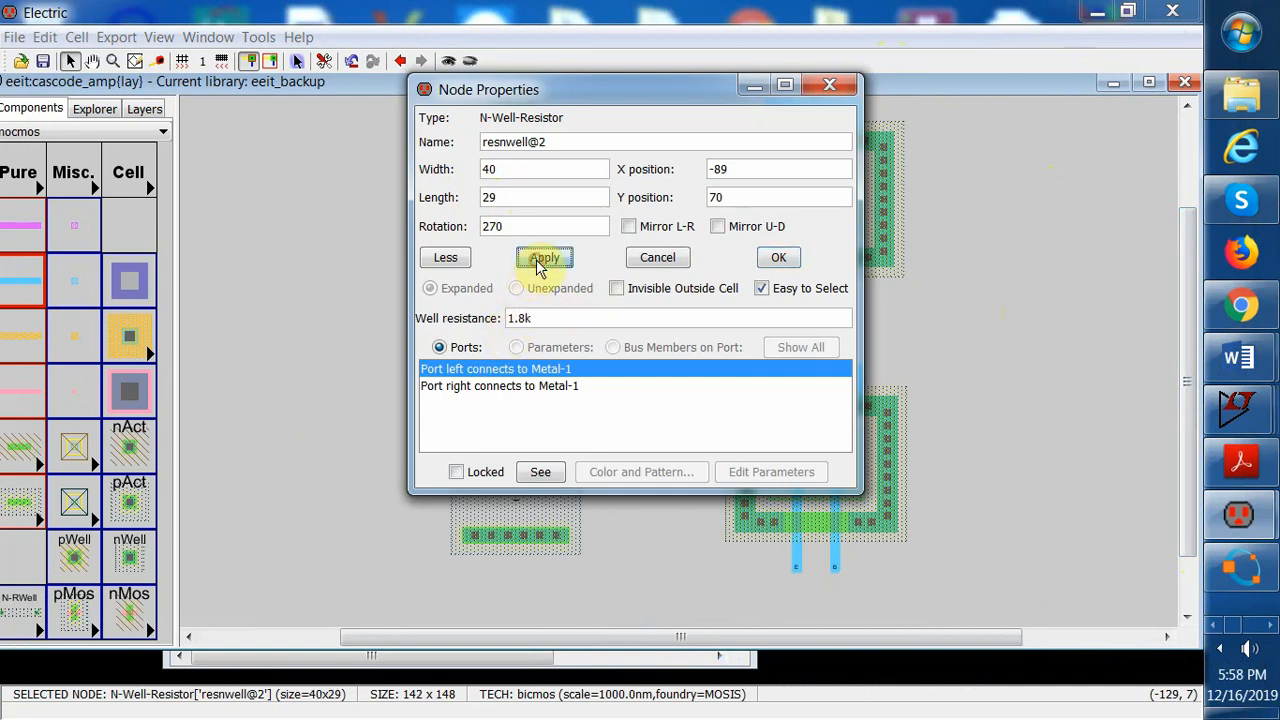
click(775, 257)
Move the third resistor slightly upward above the second resistor
drag(508, 143, 508, 107)
click(615, 177)
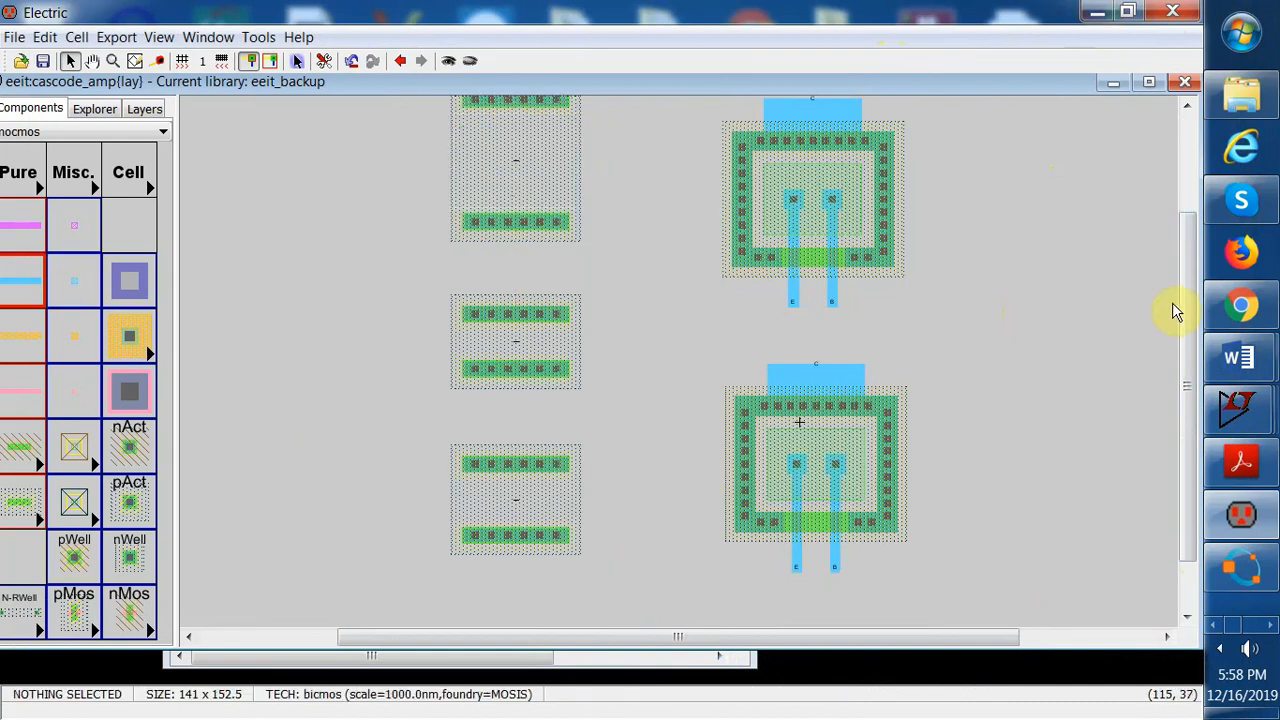
drag(1186, 309, 1186, 200)
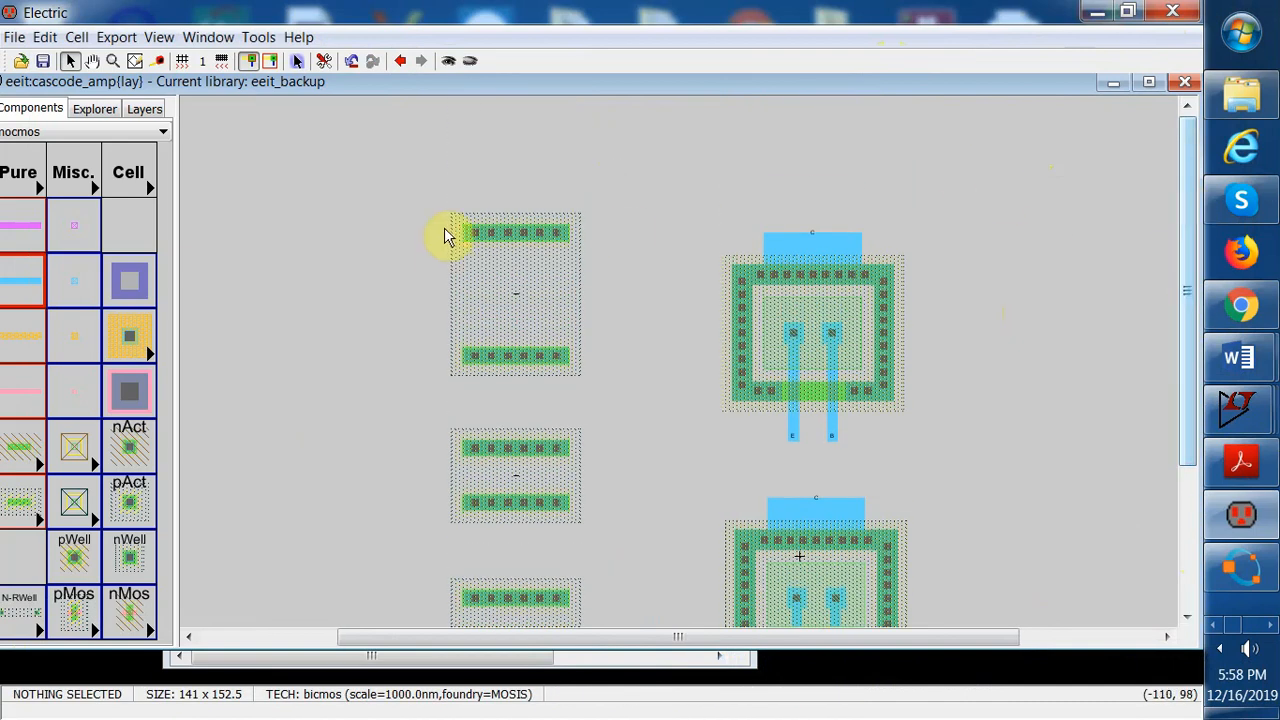
click(43, 39)
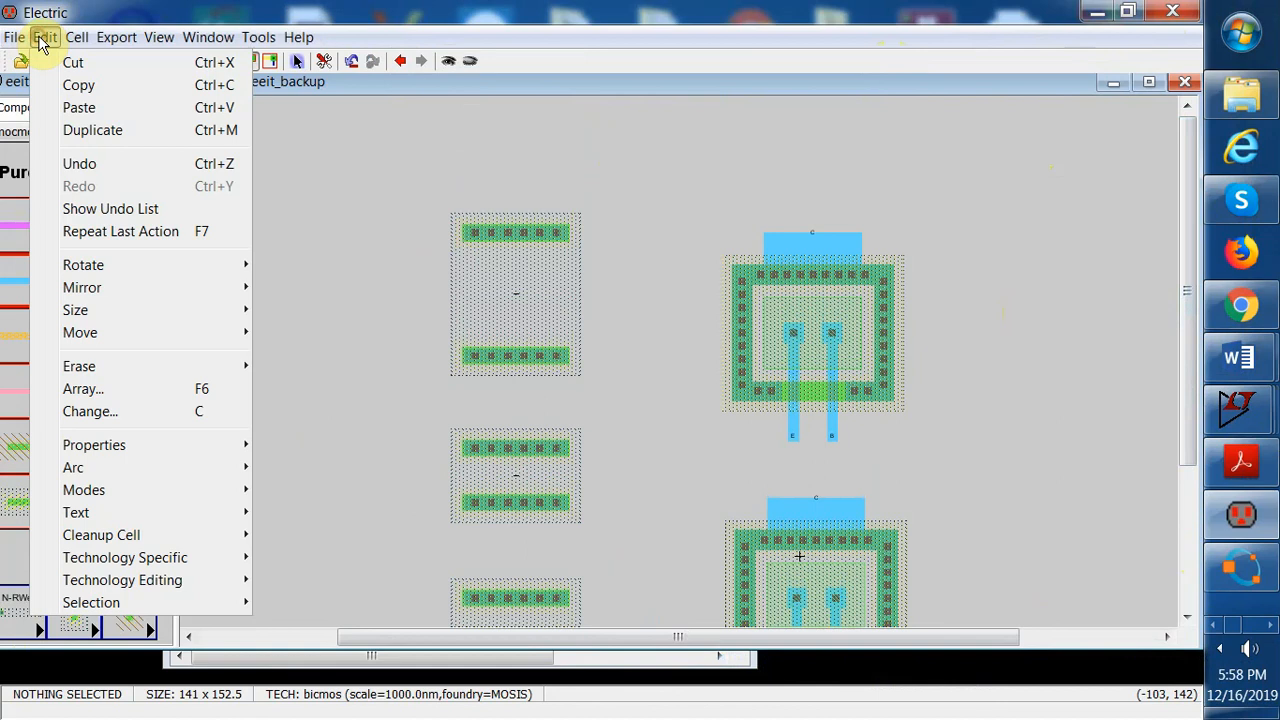
mouse_move(152, 452)
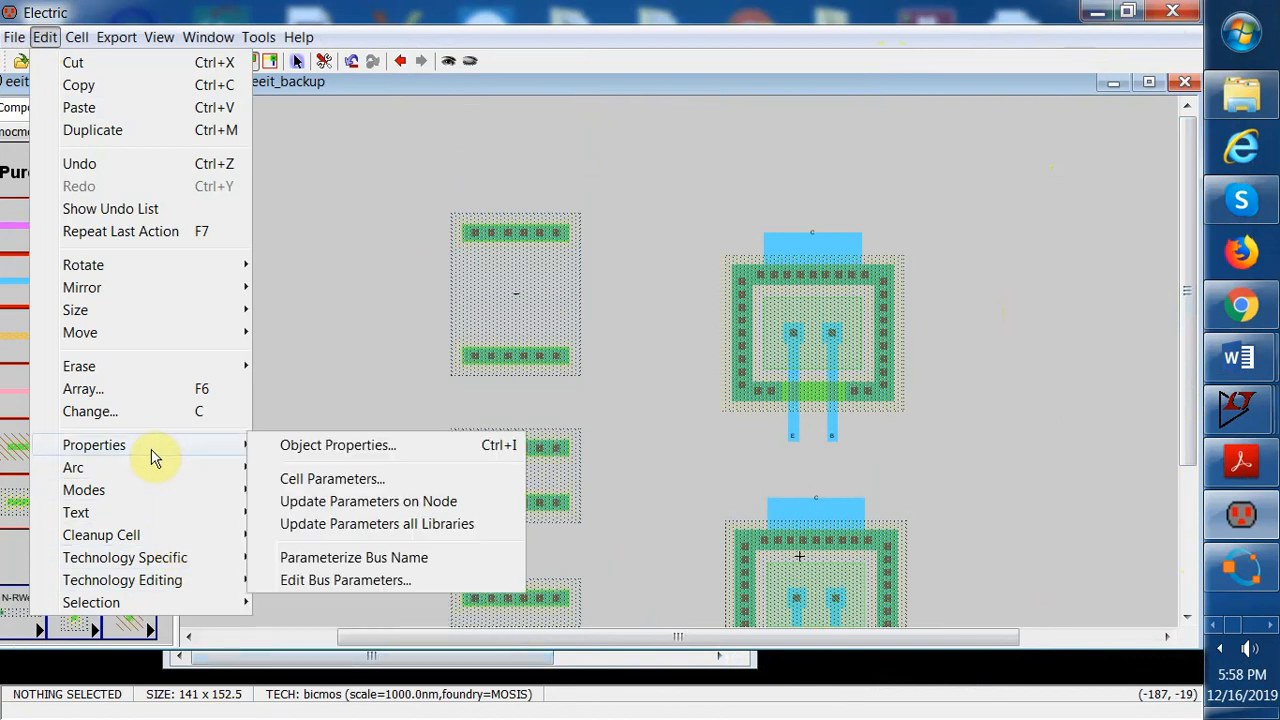
click(306, 217)
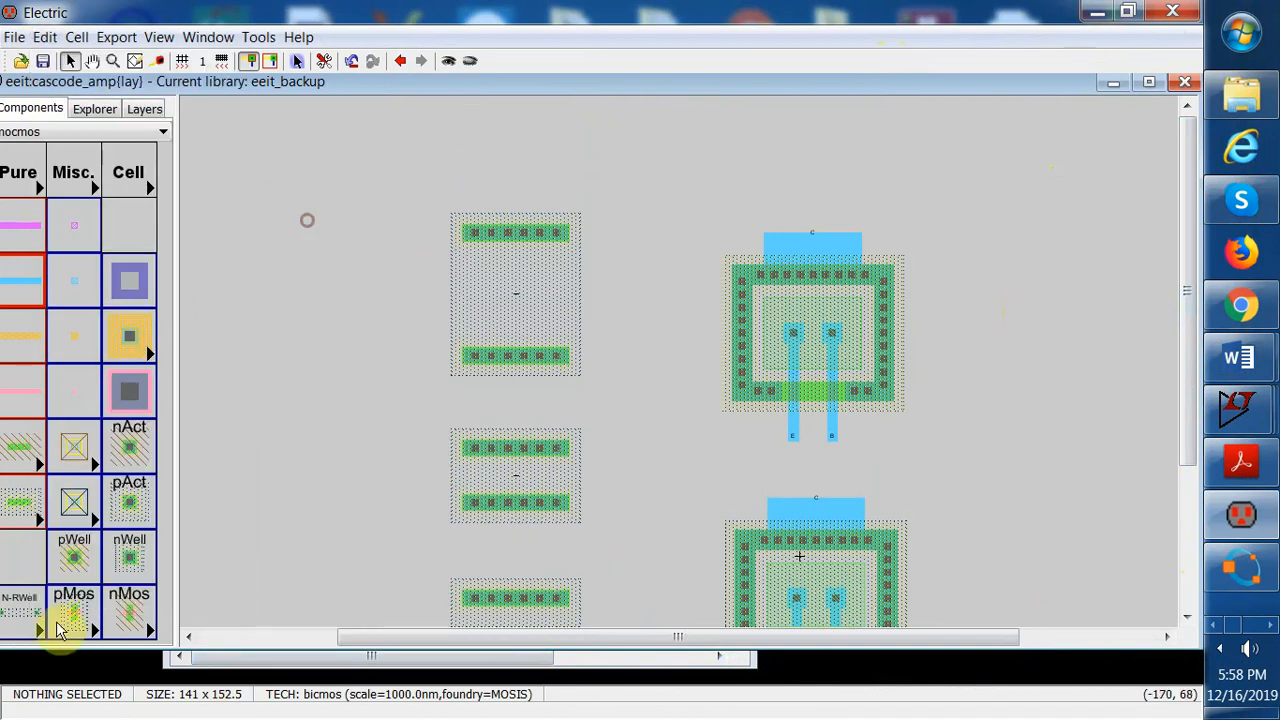
Place a fourth N-Well-Resistor above the upper npn transistor
click(38, 632)
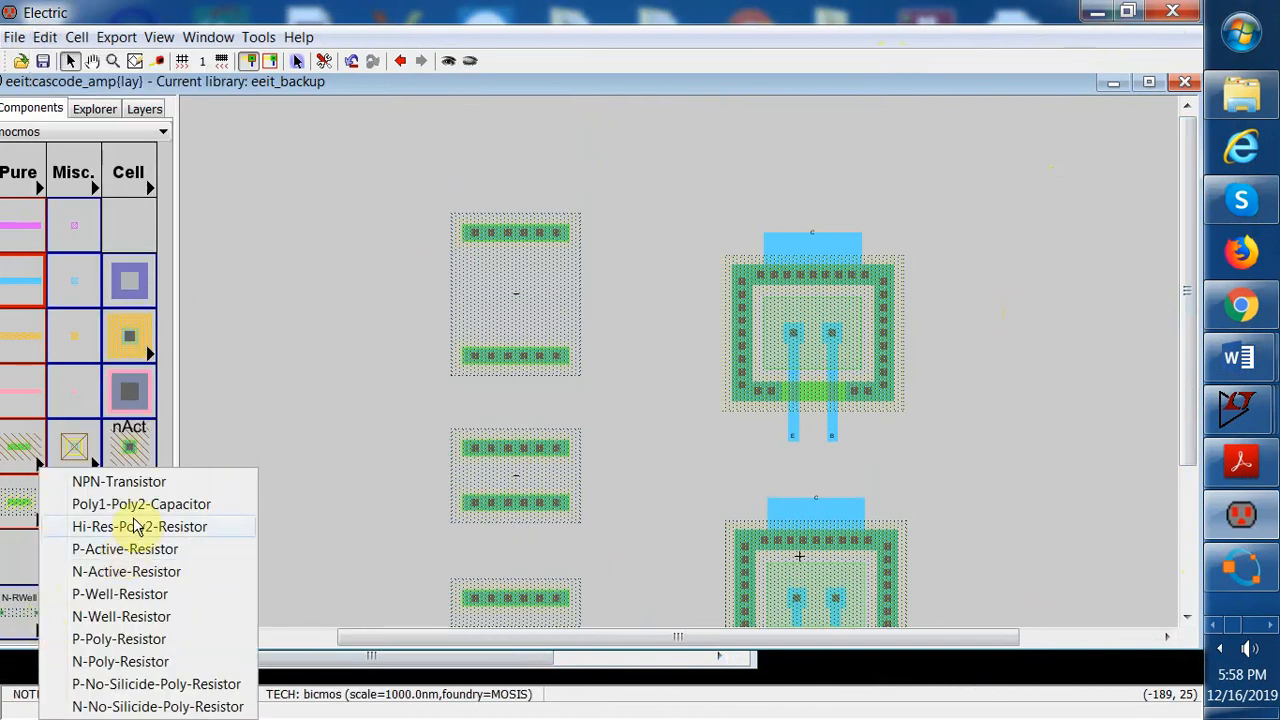
click(134, 614)
click(810, 147)
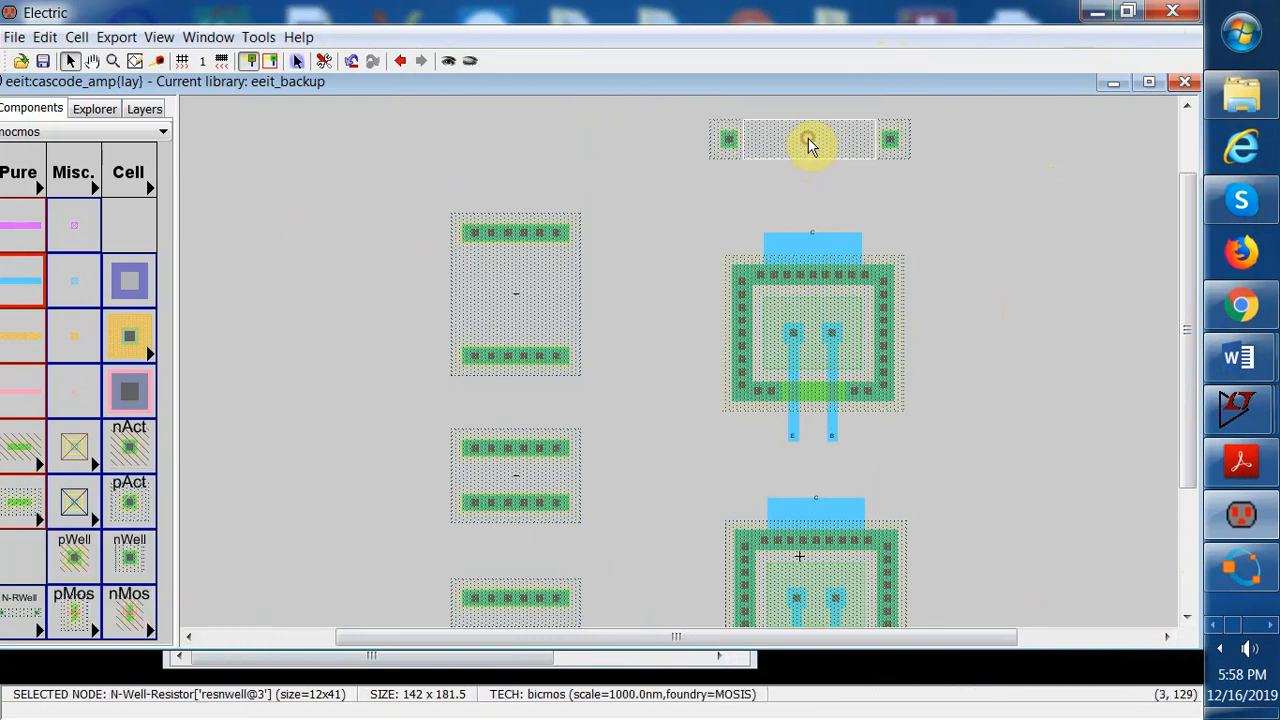
Rotate the fourth N-Well resistor 90 degrees clockwise
click(46, 40)
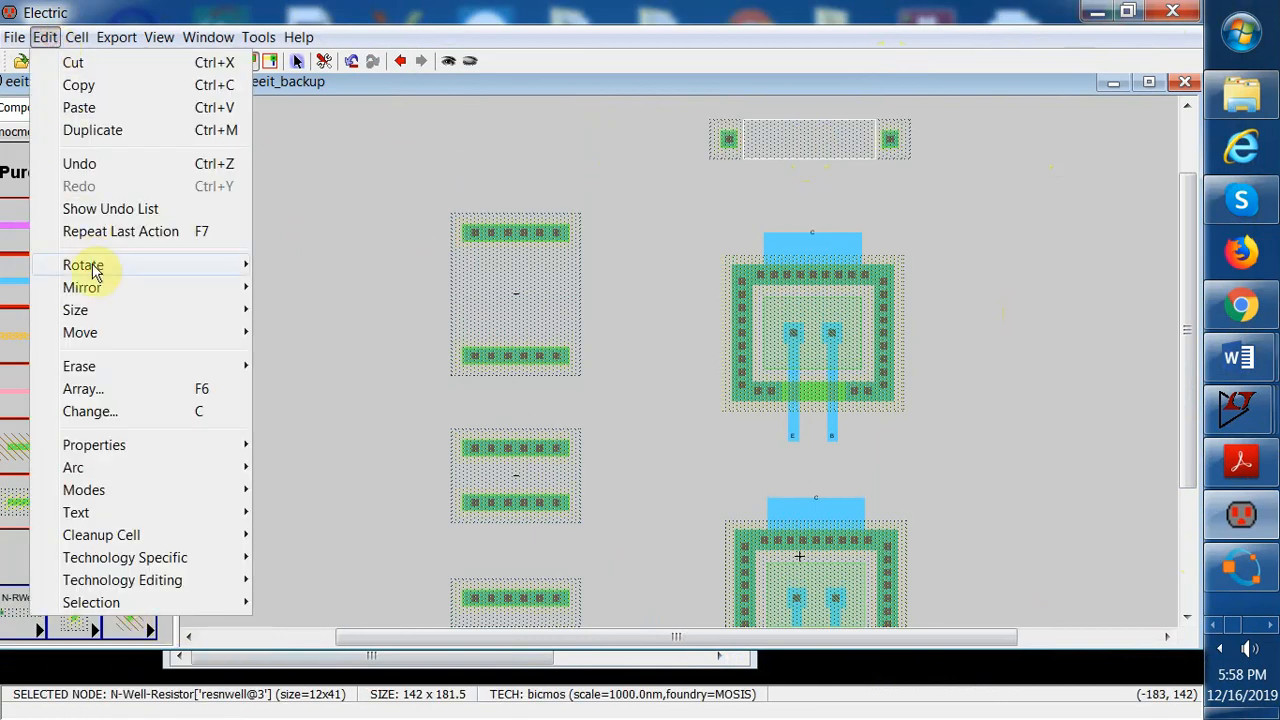
mouse_move(100, 265)
click(325, 265)
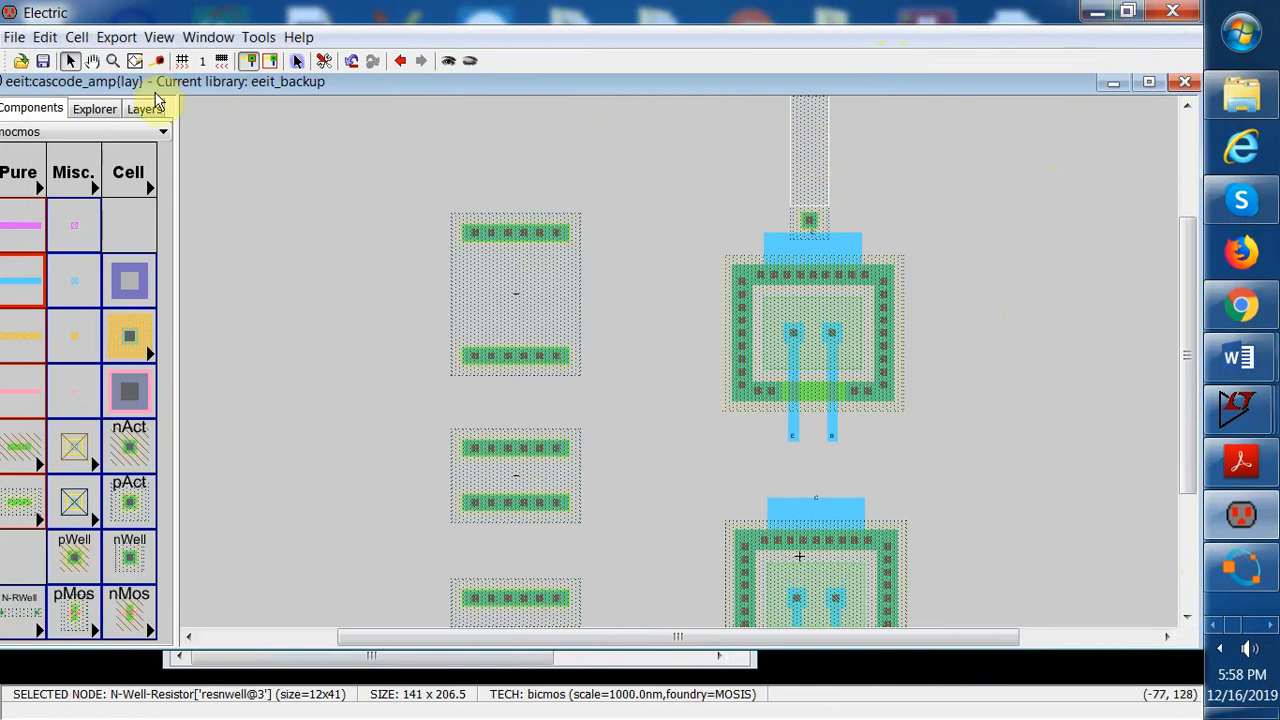
Set the fourth resistor's width to 40, length to 32 and well resistance to 2k, then apply
click(44, 37)
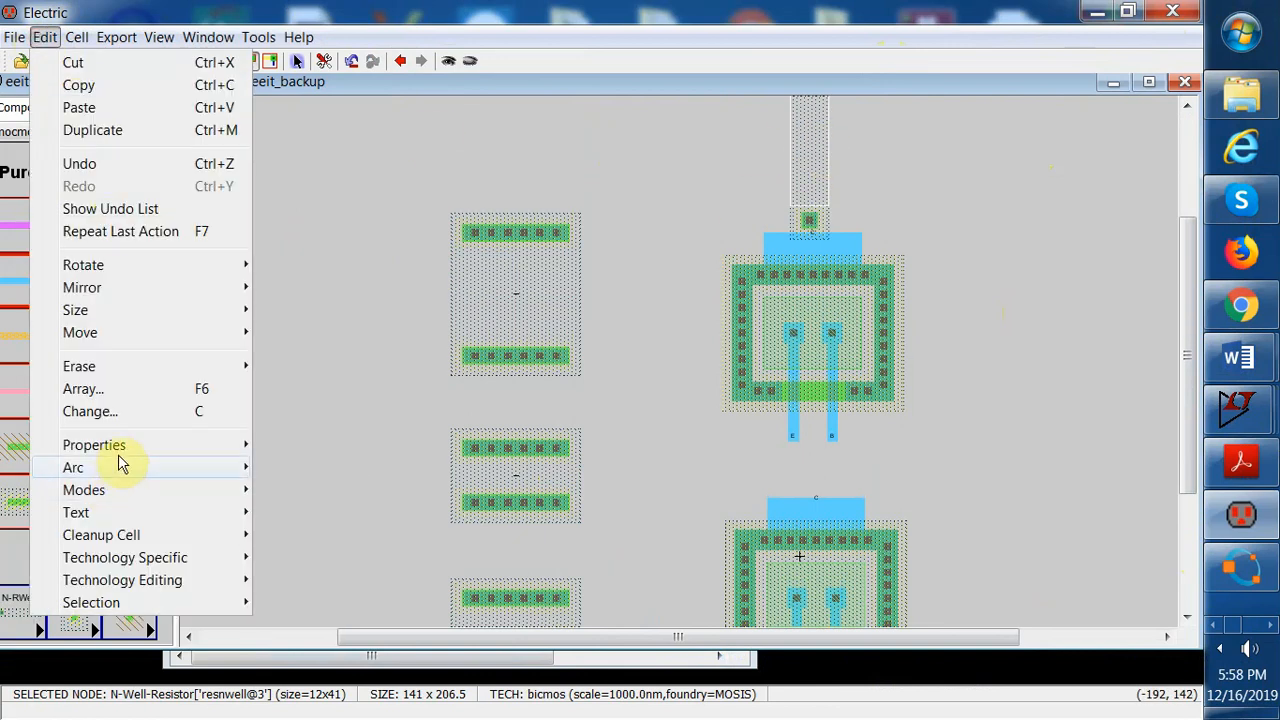
mouse_move(118, 447)
click(365, 447)
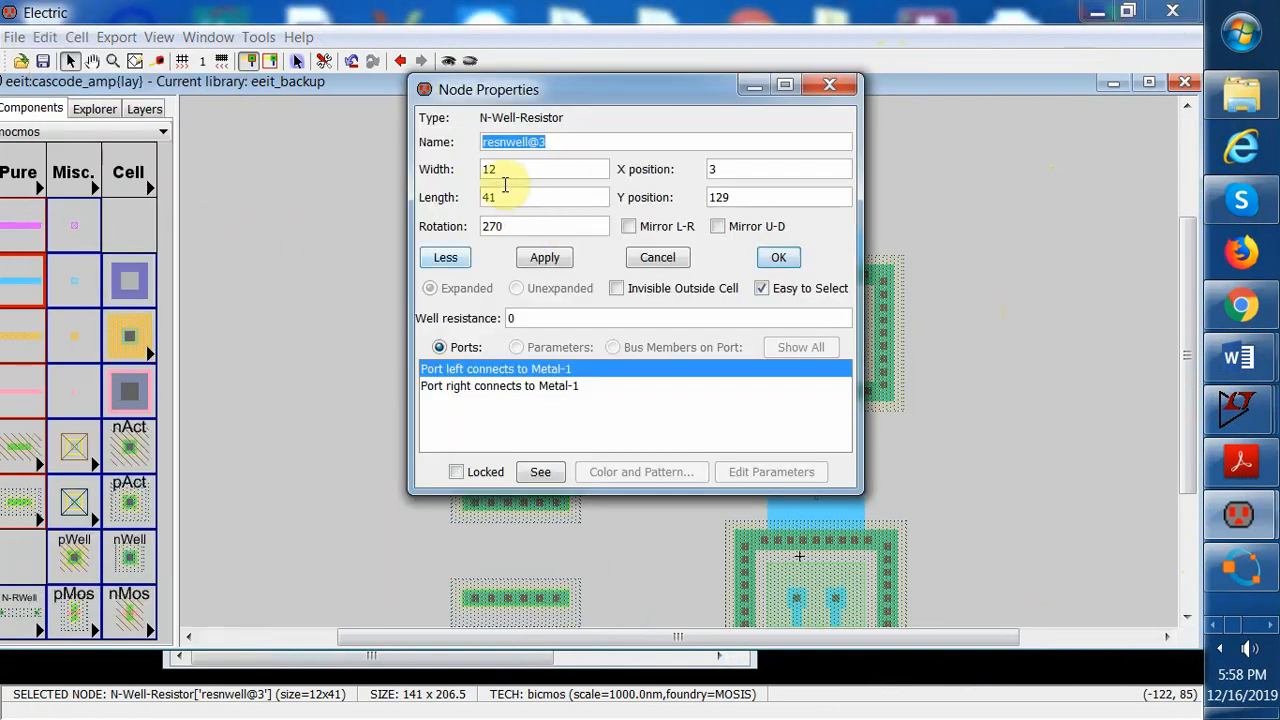
drag(502, 172, 470, 173)
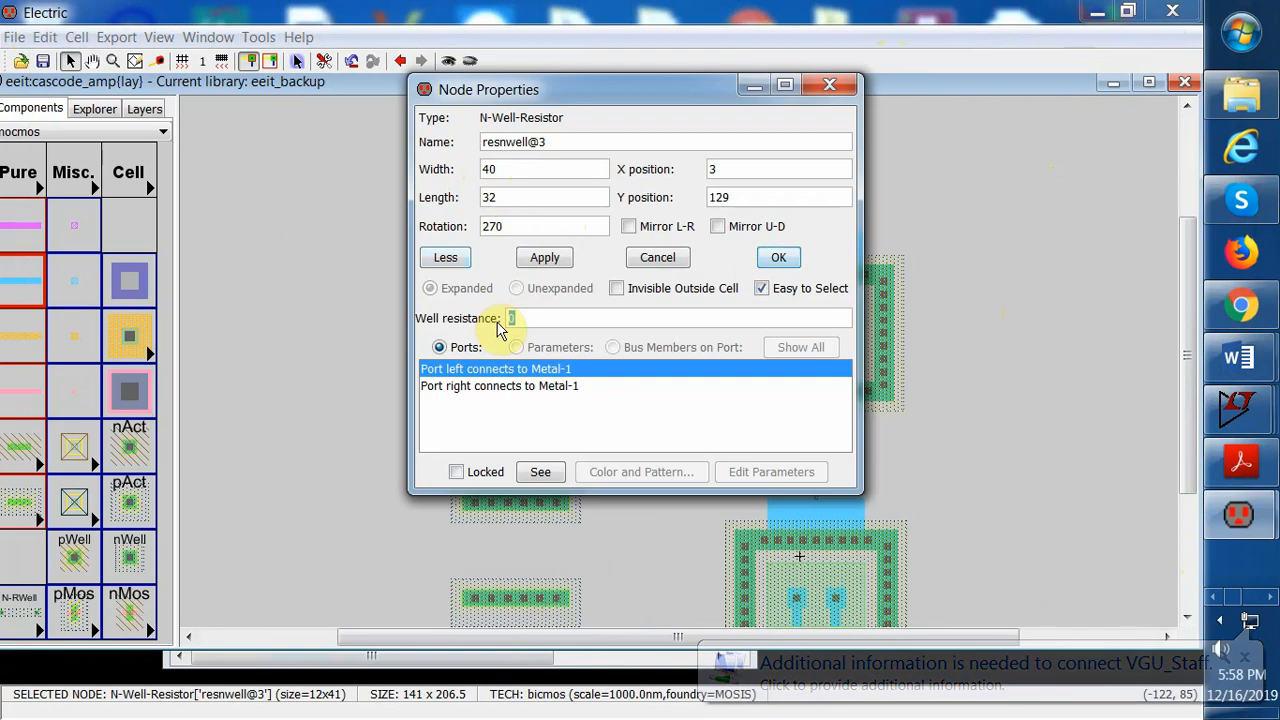
text(2k)
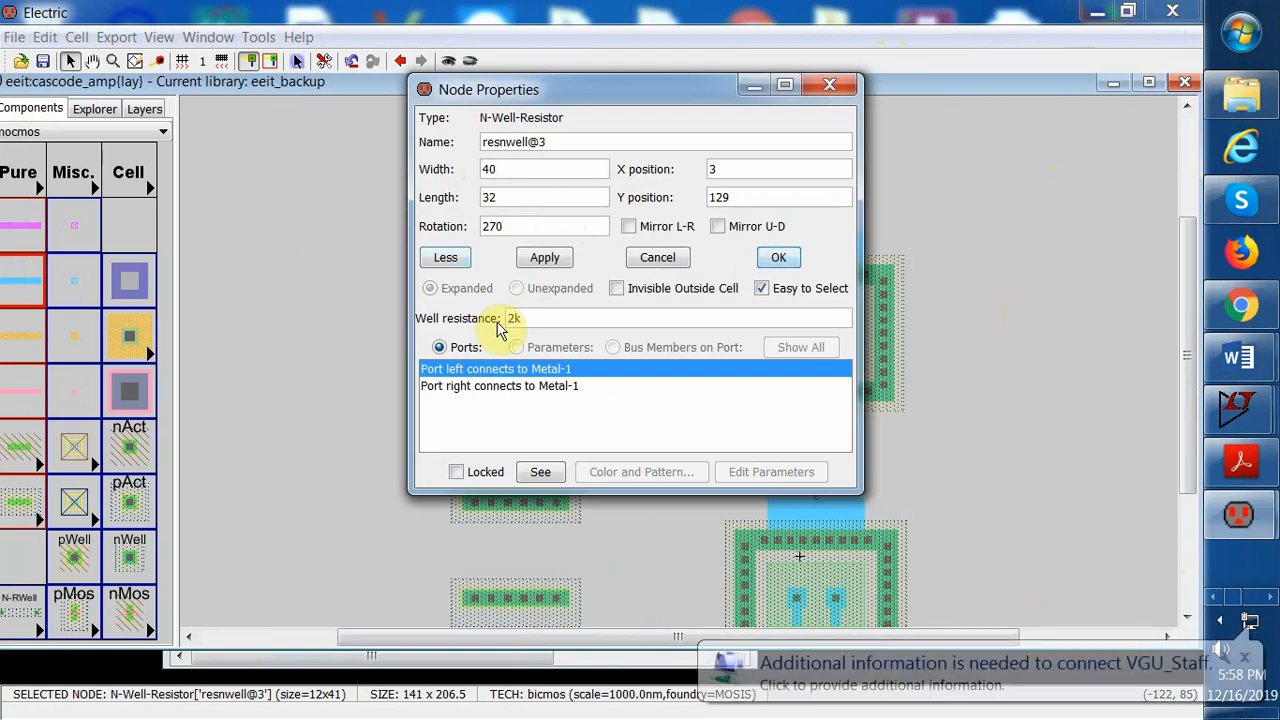
click(545, 257)
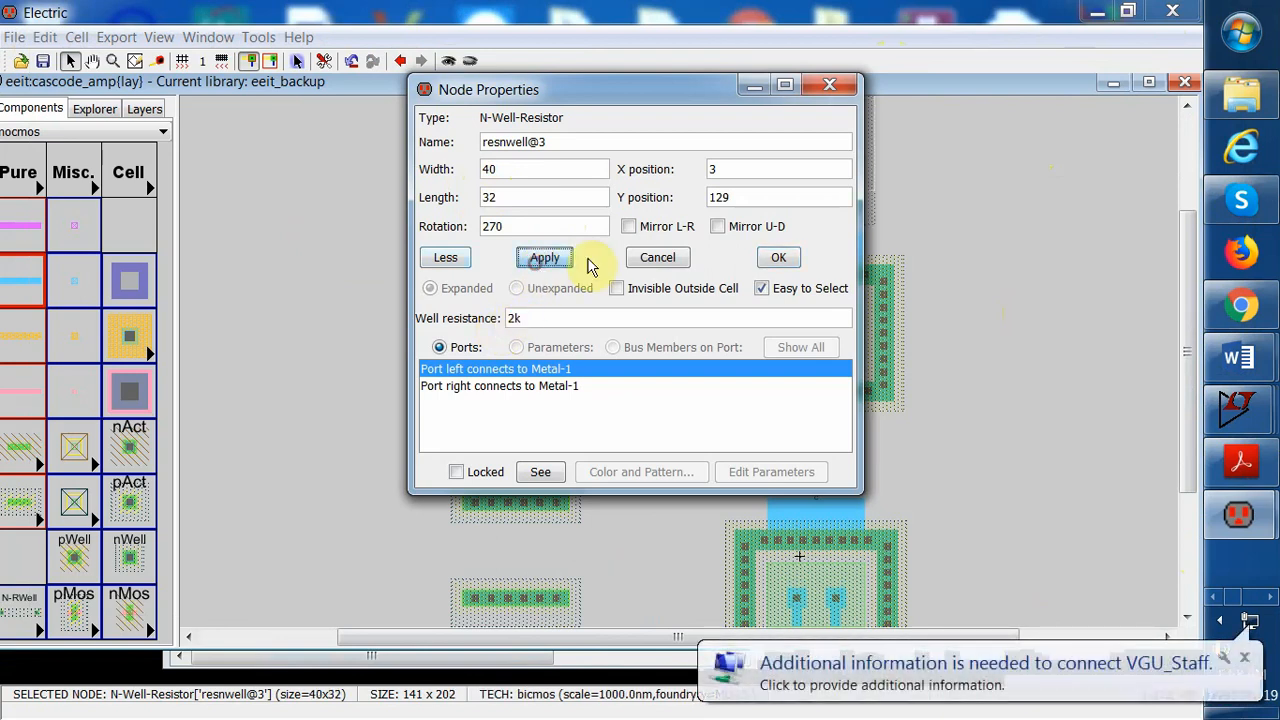
click(779, 259)
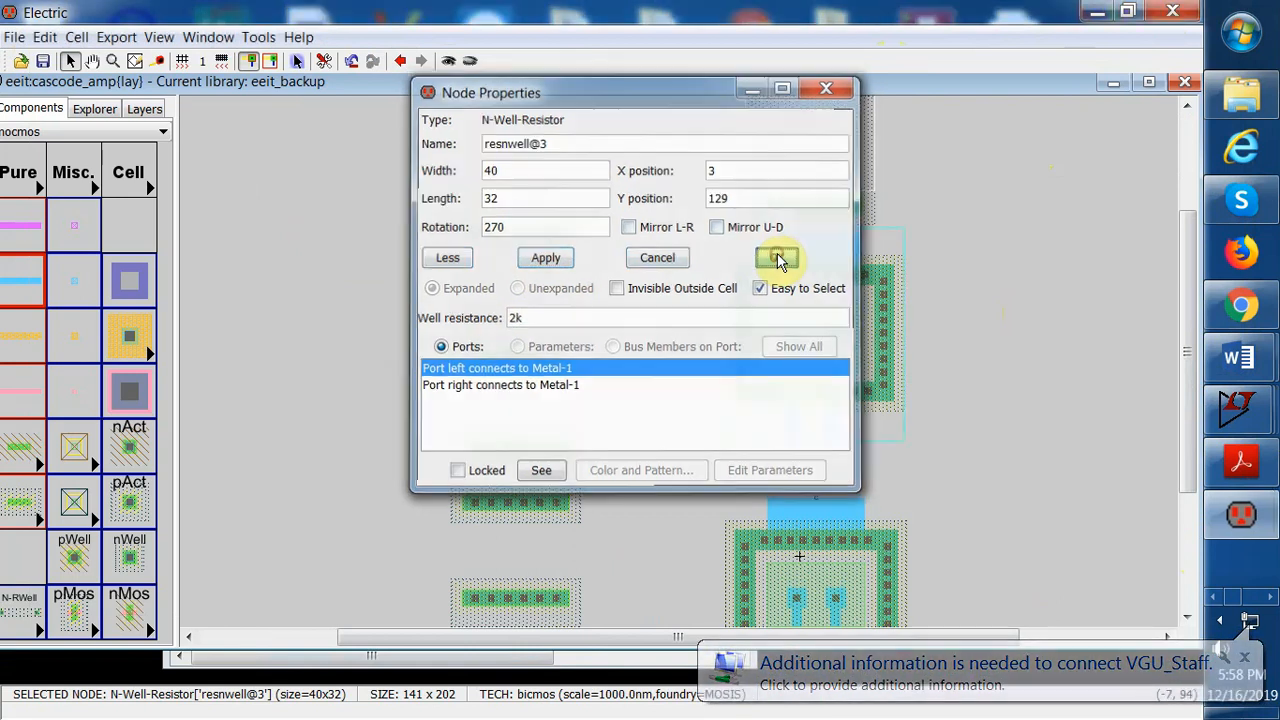
Move the fourth resistor slightly upward above the upper transistor
drag(808, 200, 804, 162)
click(961, 210)
drag(1186, 372, 1145, 375)
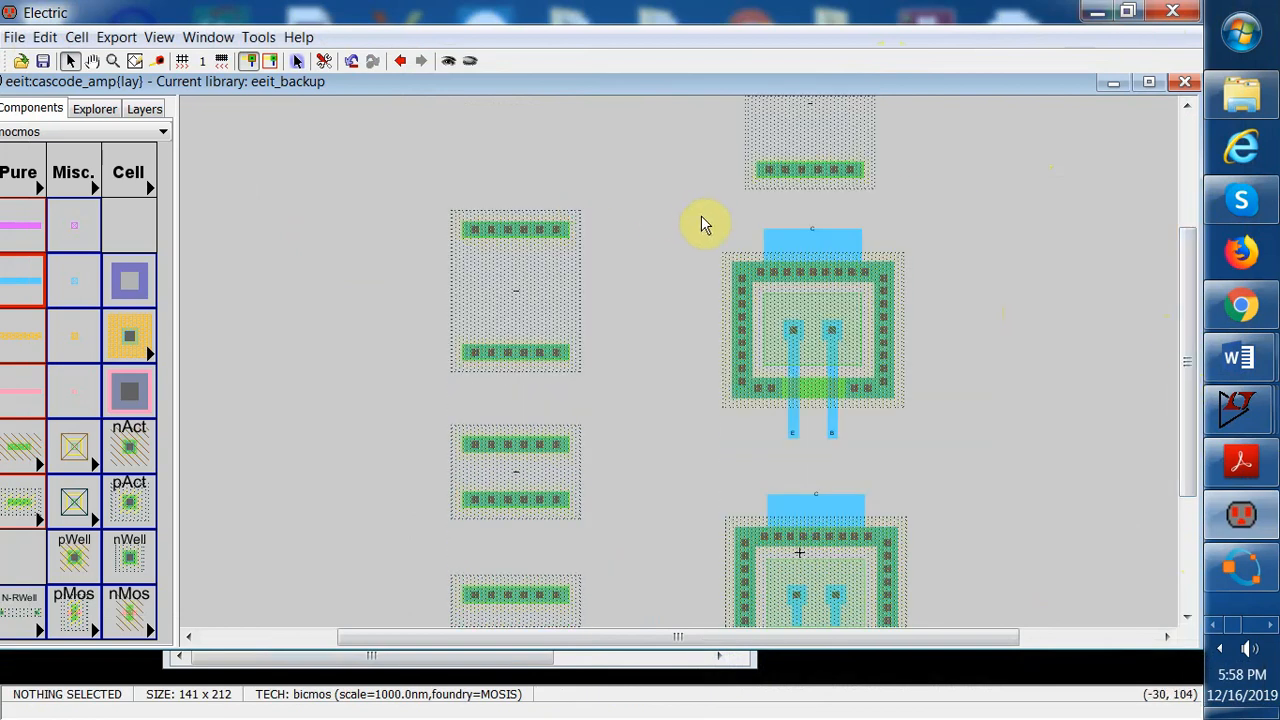
Mirror the upper npn transistor left to right and shift it back into its original column
drag(698, 211, 937, 436)
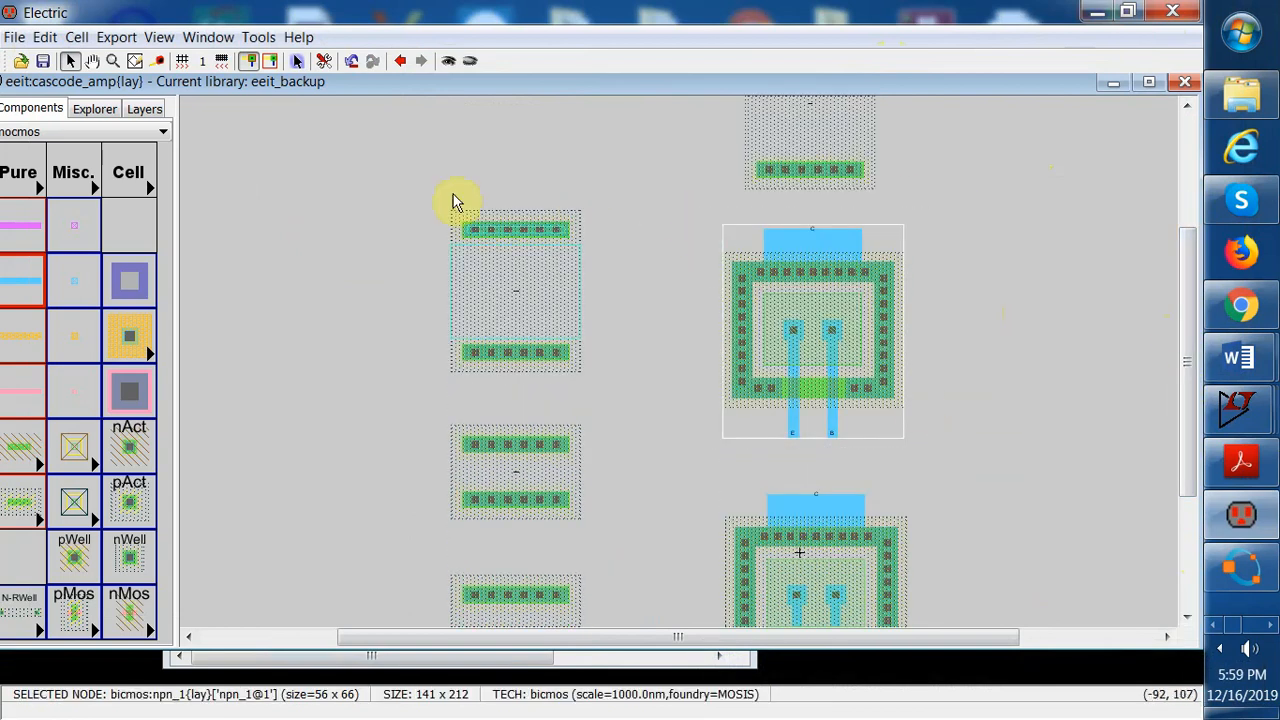
click(40, 45)
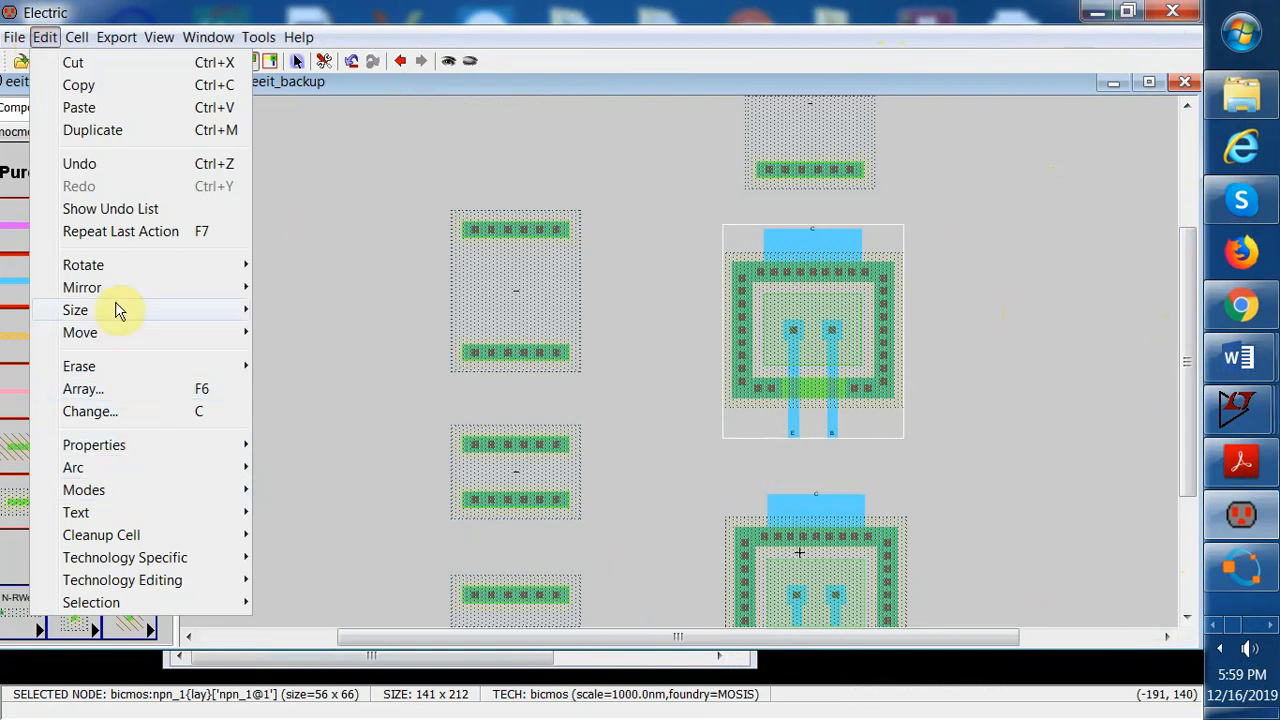
mouse_move(120, 289)
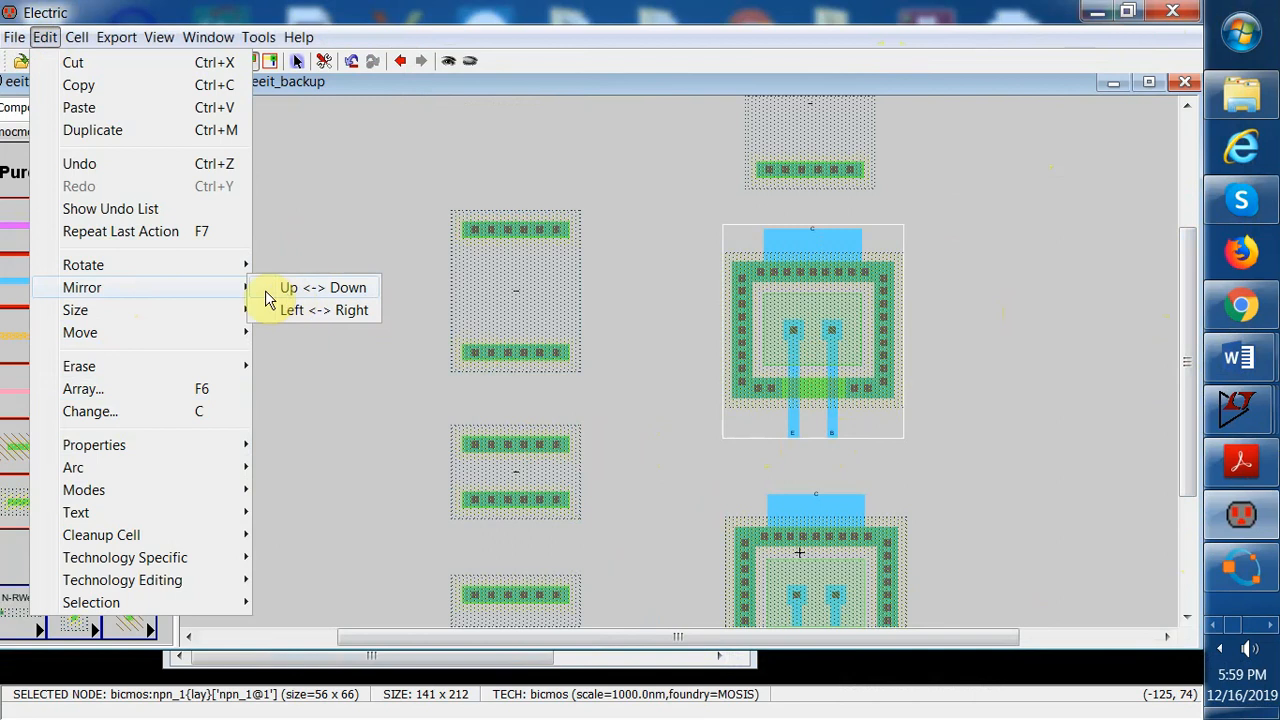
click(313, 311)
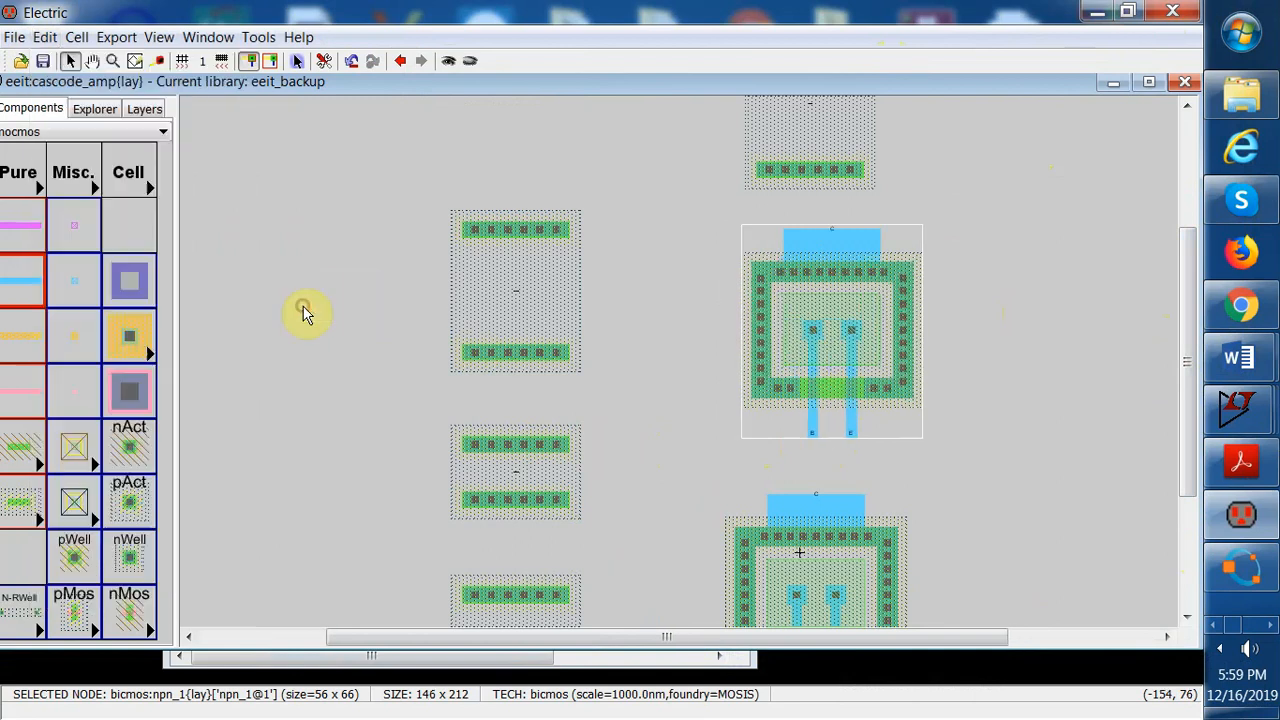
drag(845, 340, 830, 336)
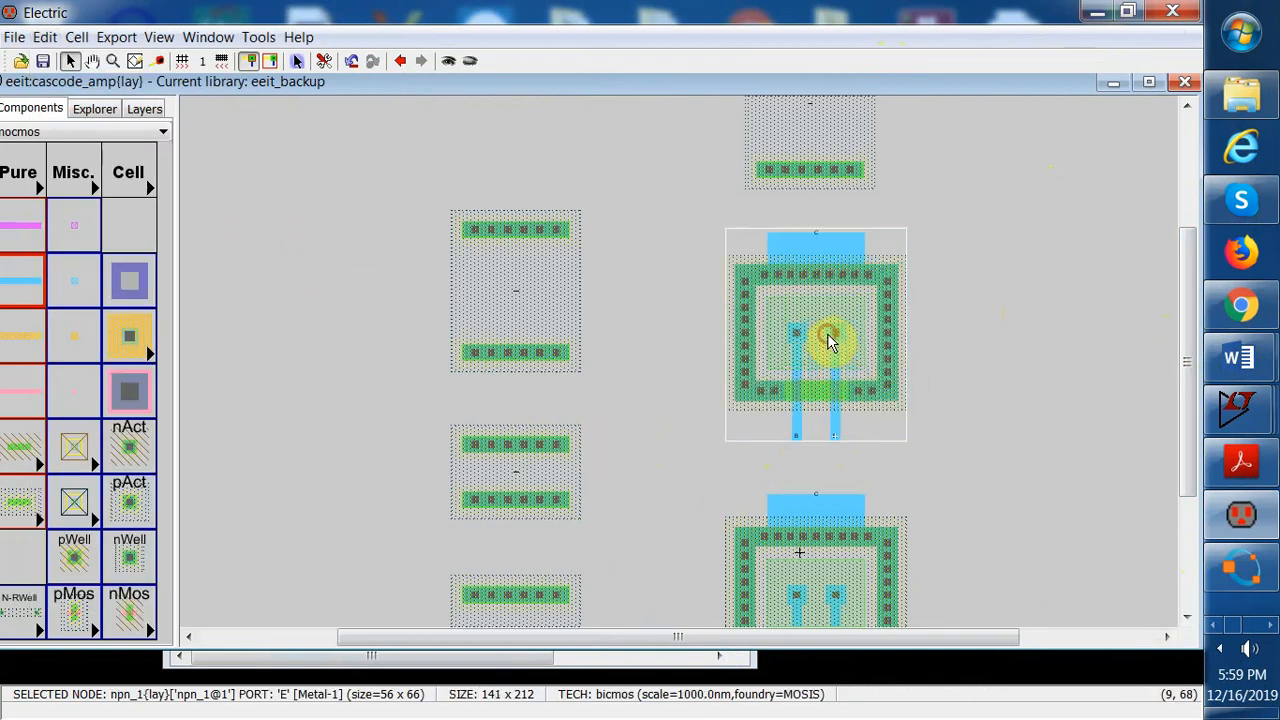
click(968, 360)
Mirror the lower npn transistor left to right and shift it back in line with the upper transistor
scroll(1186, 371, down, 2)
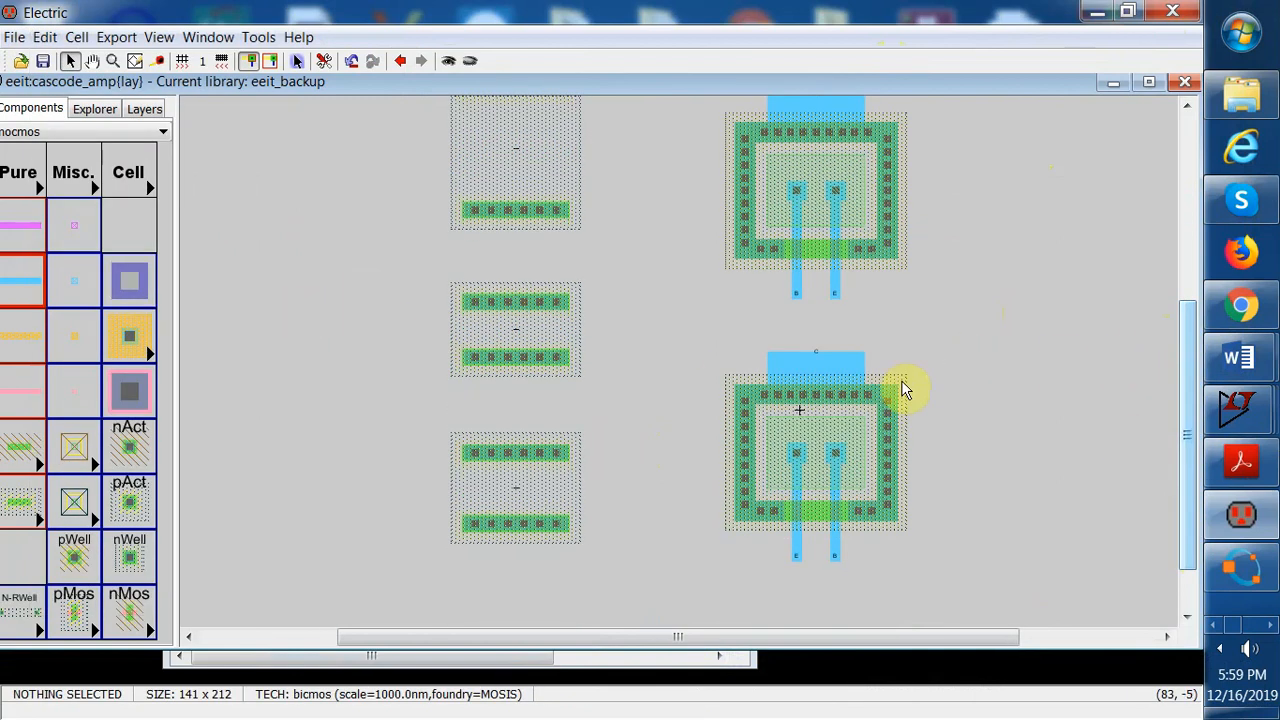
drag(693, 320, 943, 583)
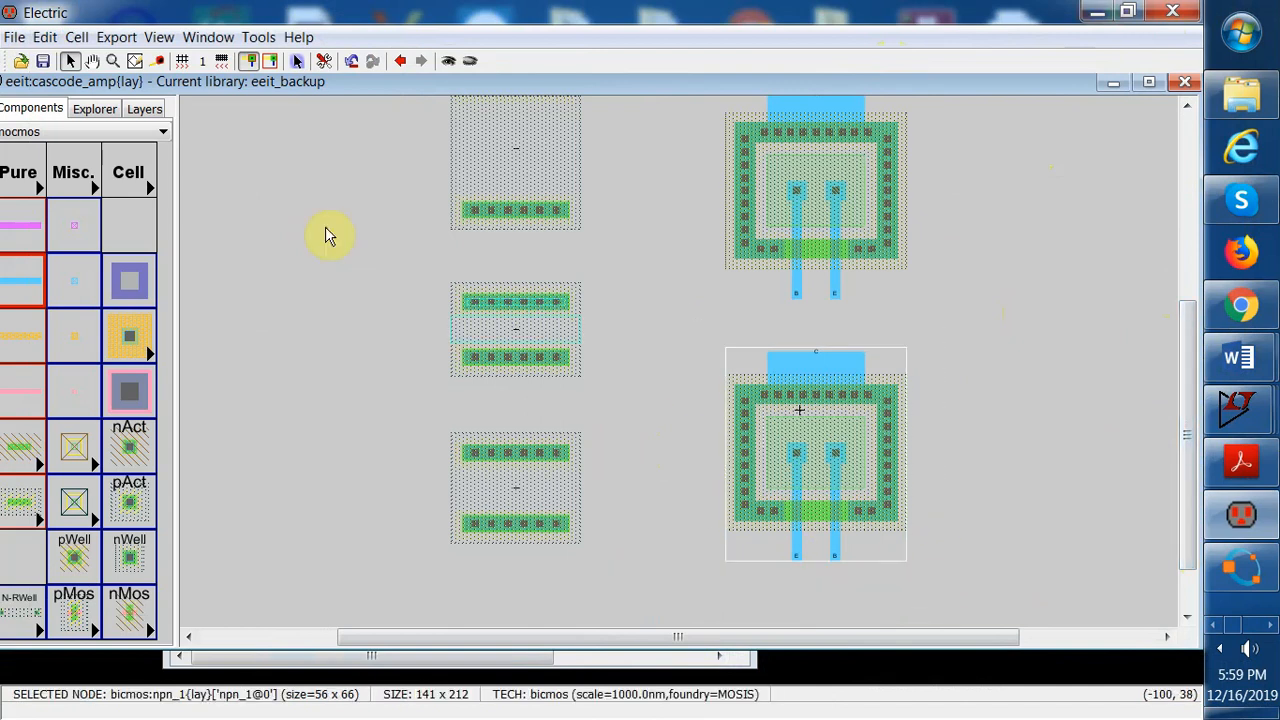
click(47, 38)
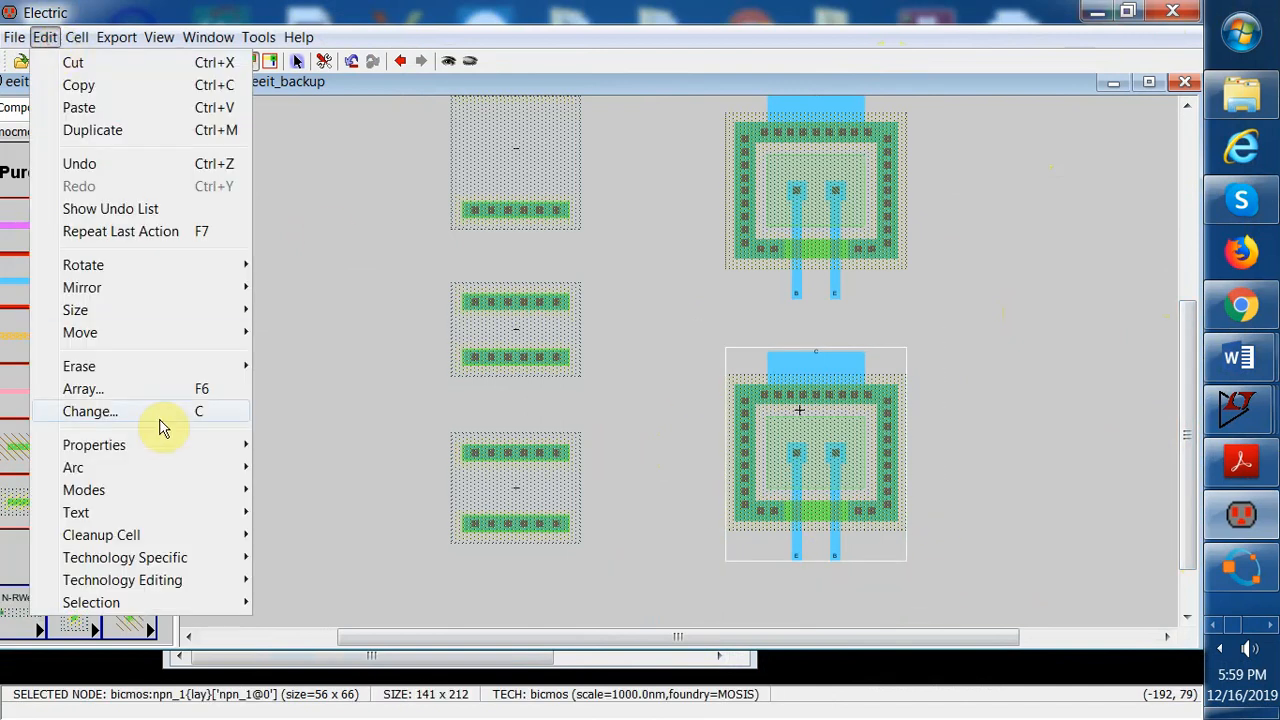
click(146, 291)
click(298, 312)
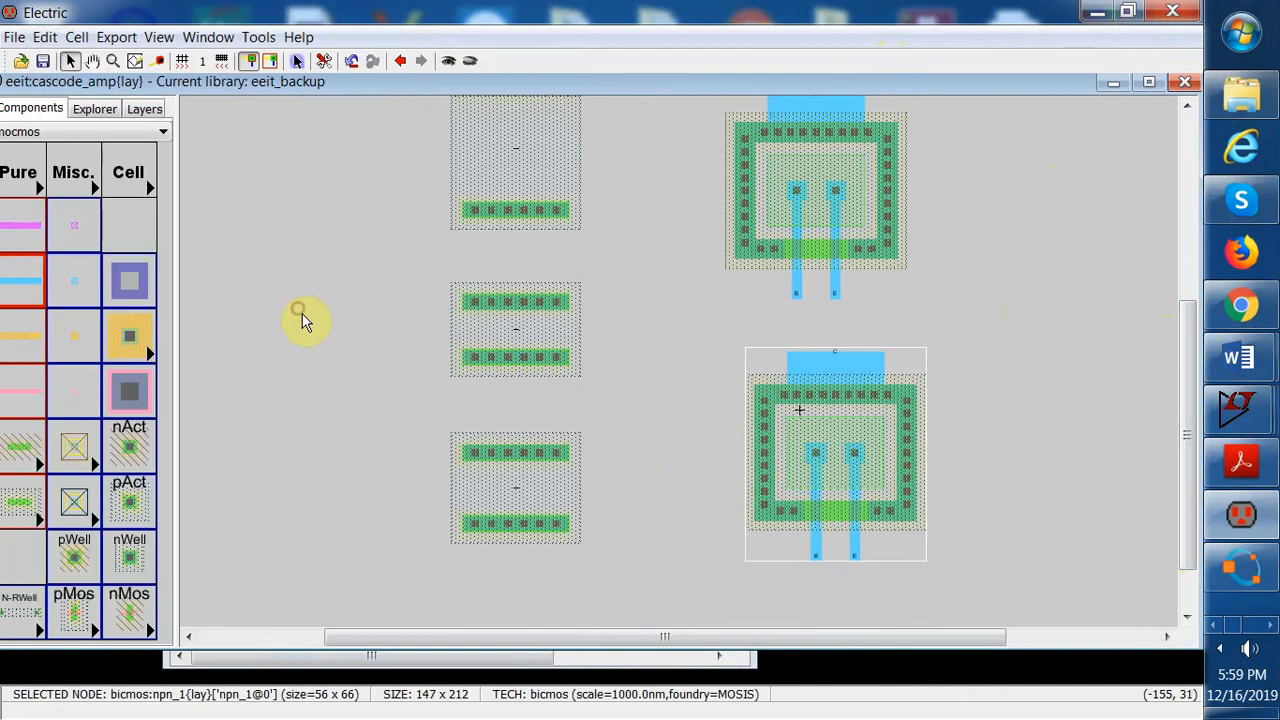
drag(784, 461, 764, 460)
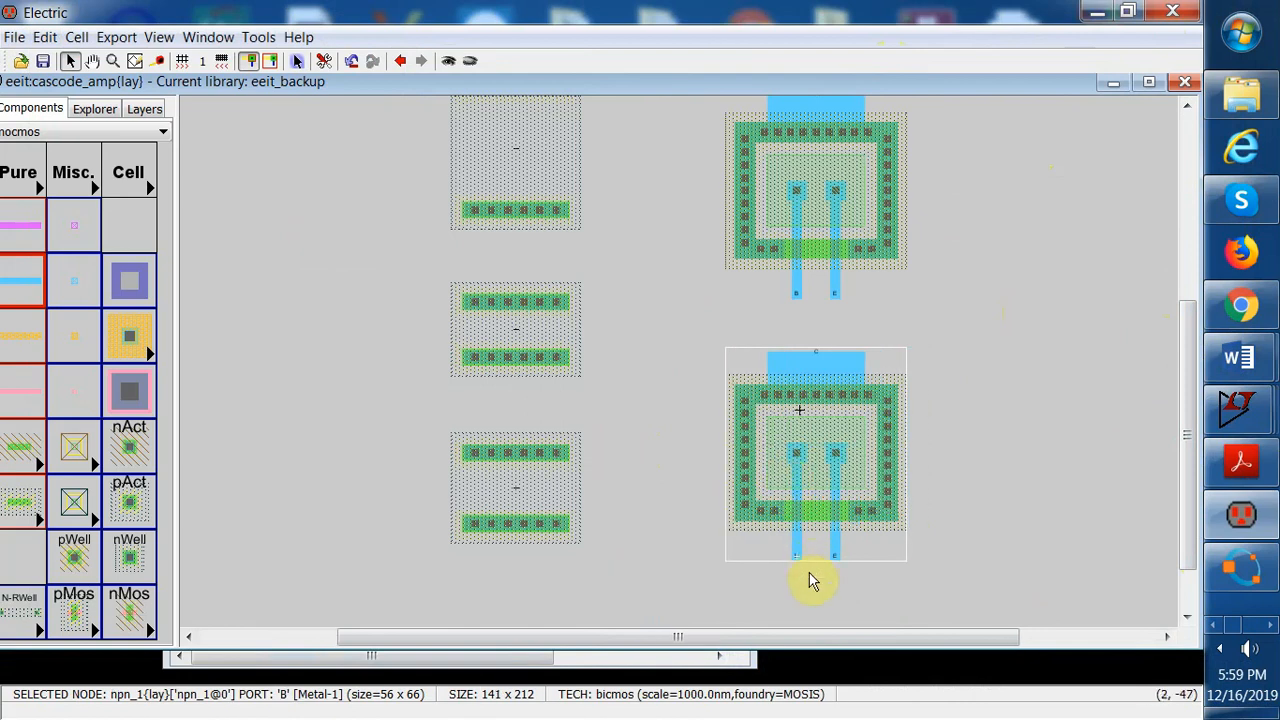
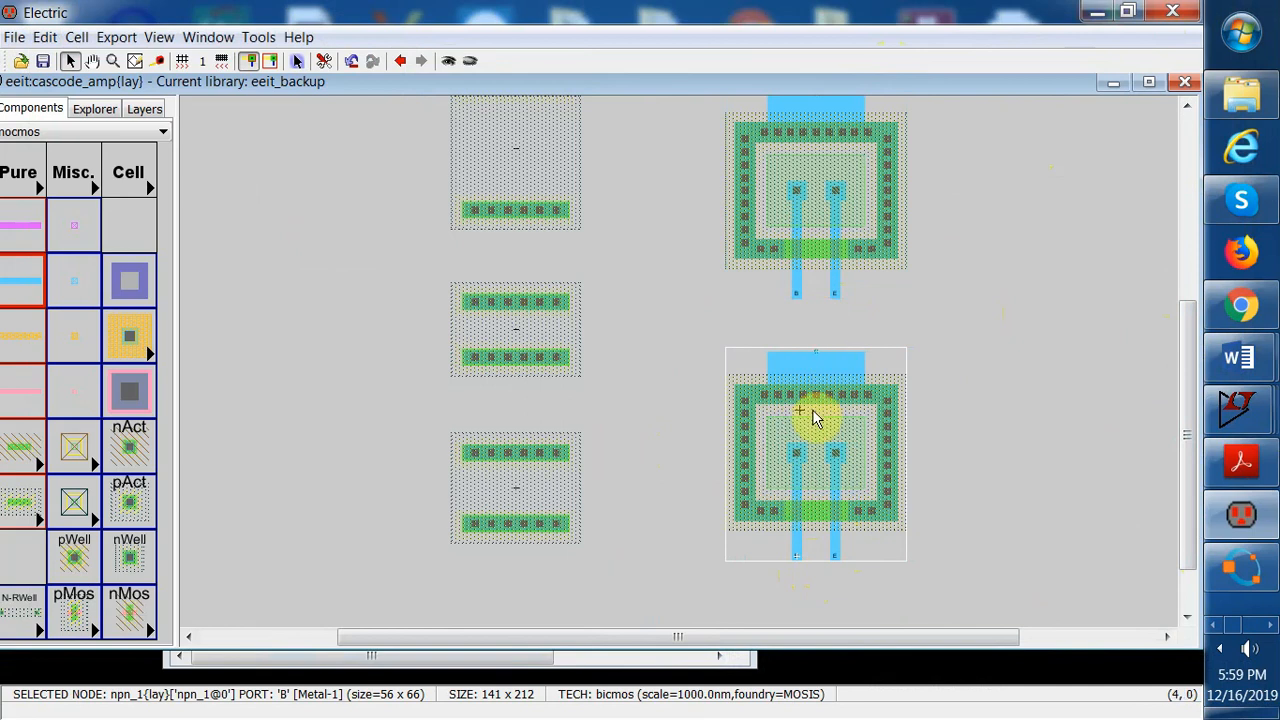
Shift the fourth resistor and the upper npn transistor further upward, closing the gap above the transistor
drag(1192, 423, 1210, 337)
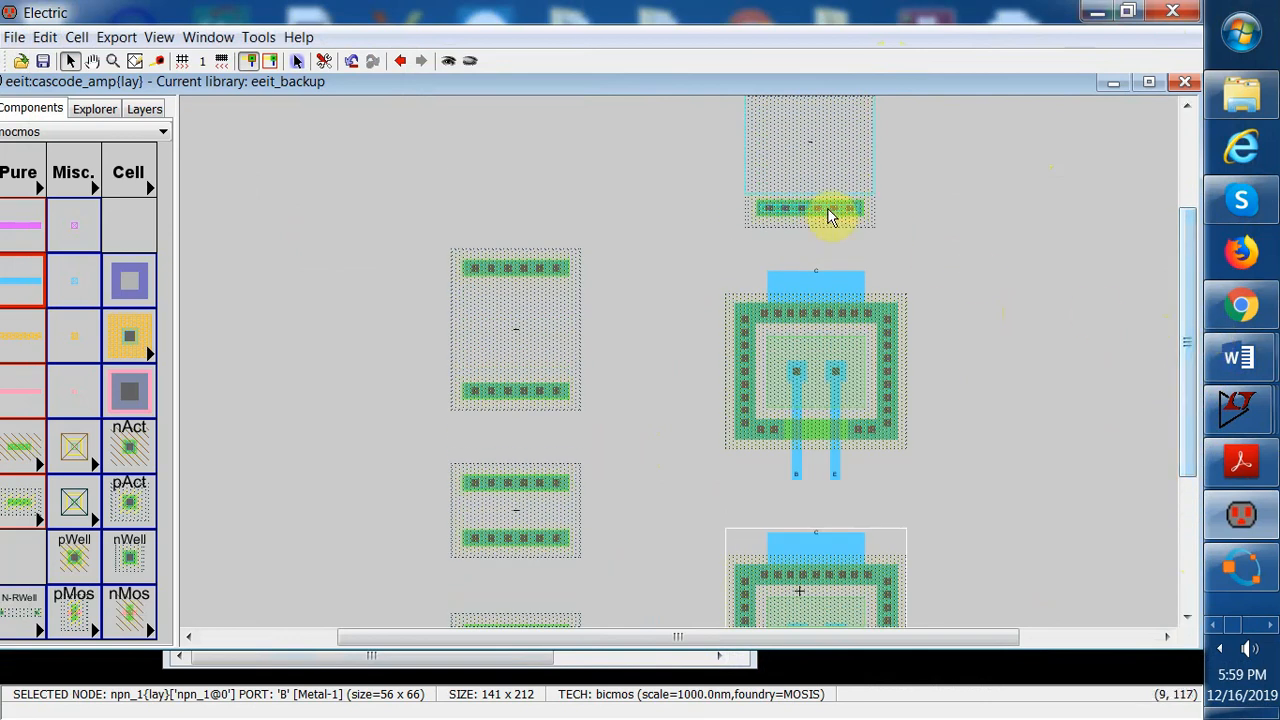
drag(829, 209, 830, 180)
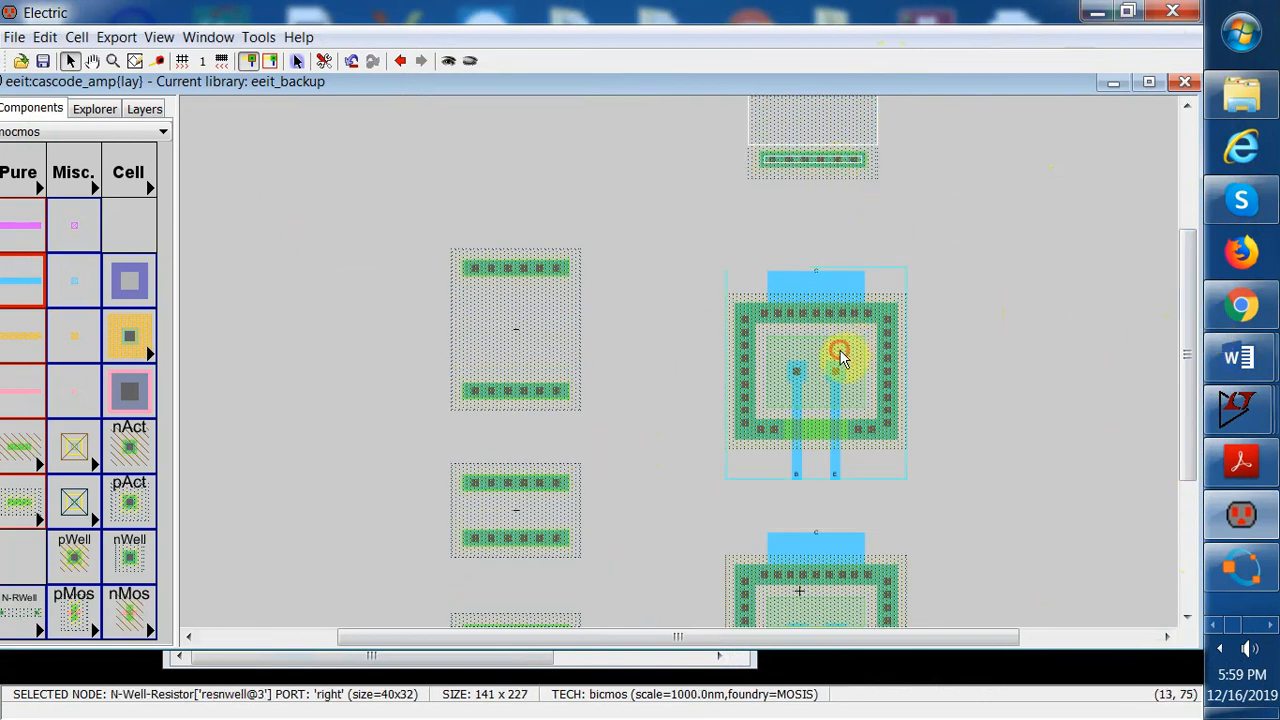
drag(837, 351, 835, 292)
click(1025, 308)
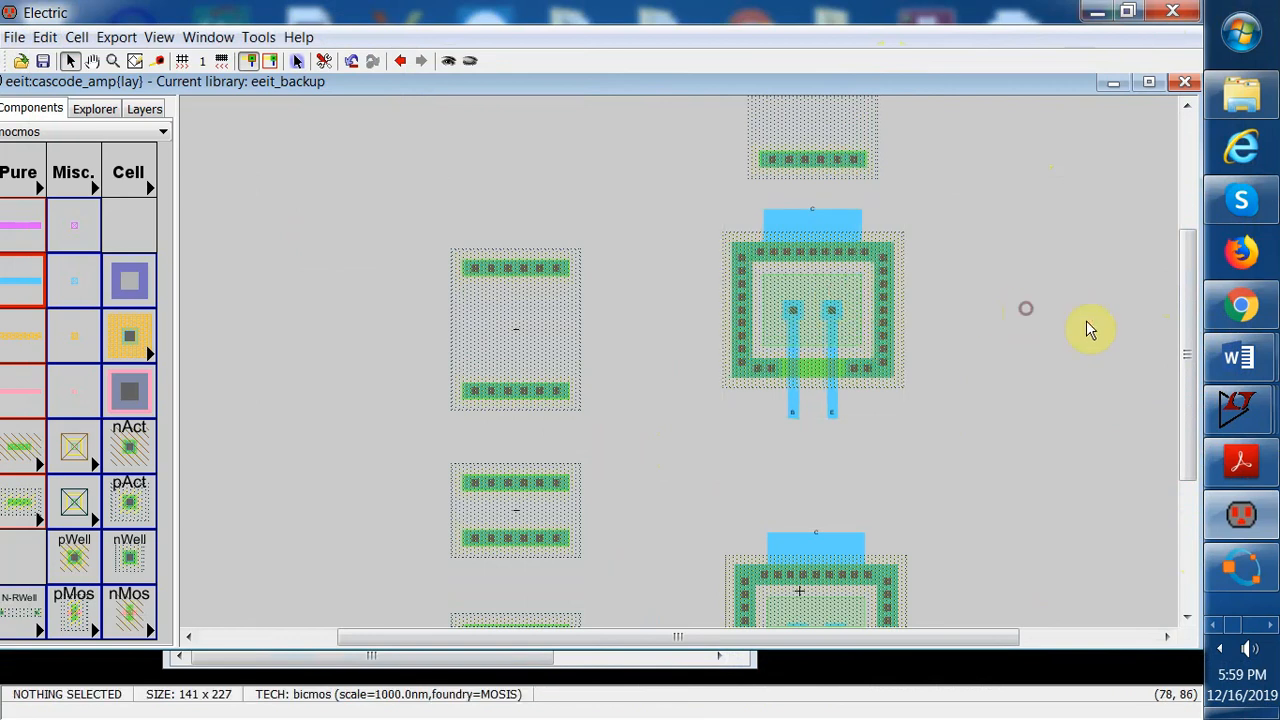
Move the lower npn transistor up and to the right, just below and beside the upper transistor
drag(1186, 346, 1177, 380)
drag(814, 563, 877, 474)
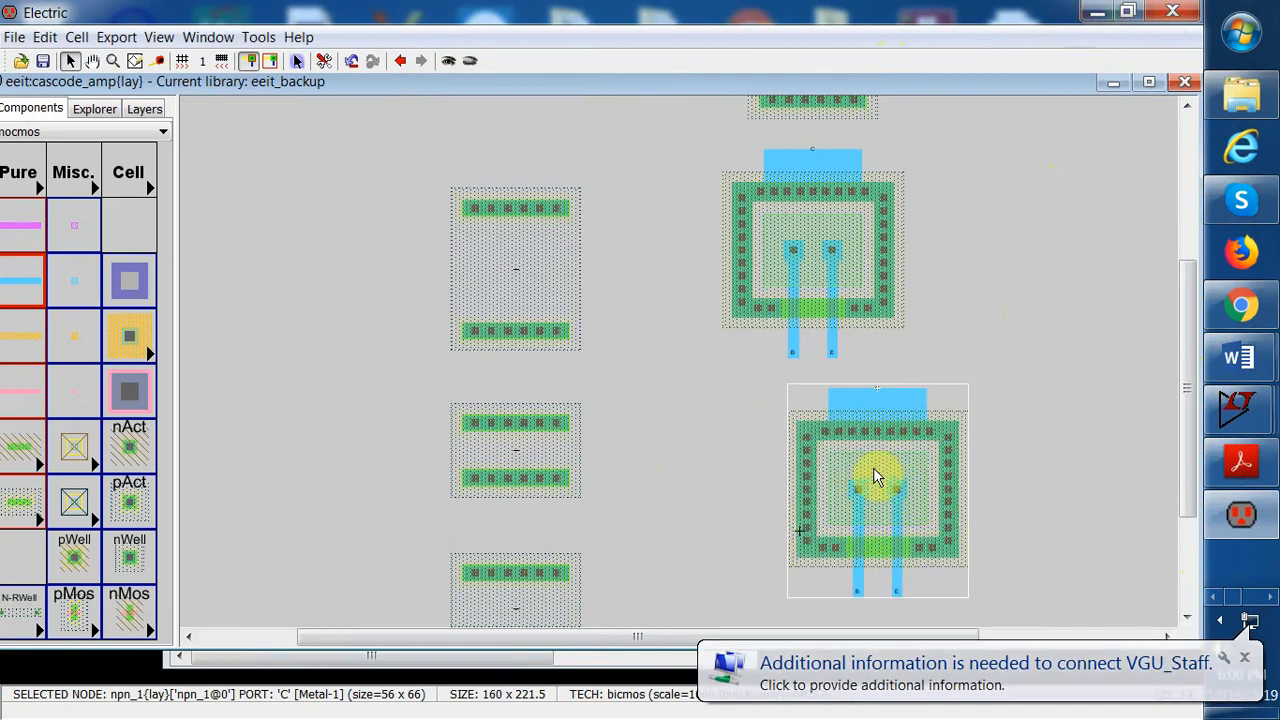
click(1112, 556)
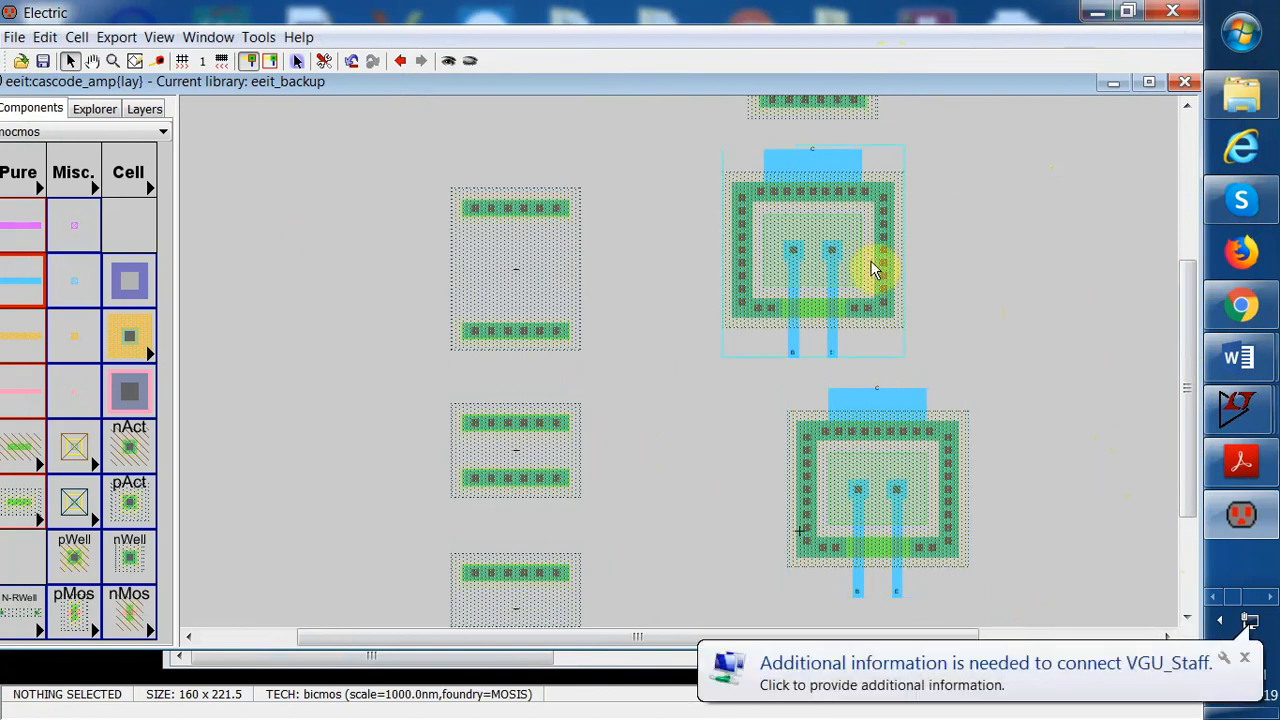
Draw a Metal-1 wire from the middle resistor's lower contact down to the bottom resistor
mouse_move(1184, 449)
mouse_down()
mouse_move(1186, 416)
mouse_move(1174, 458)
mouse_up()
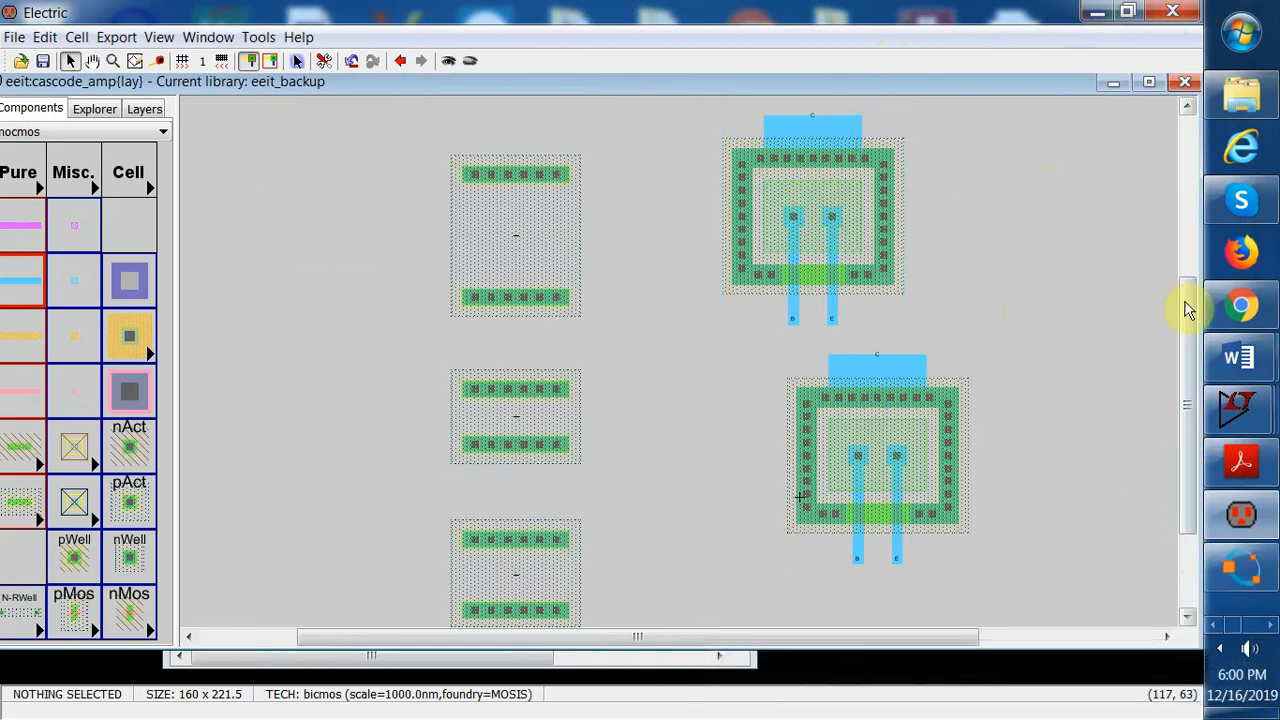
drag(1189, 309, 1213, 372)
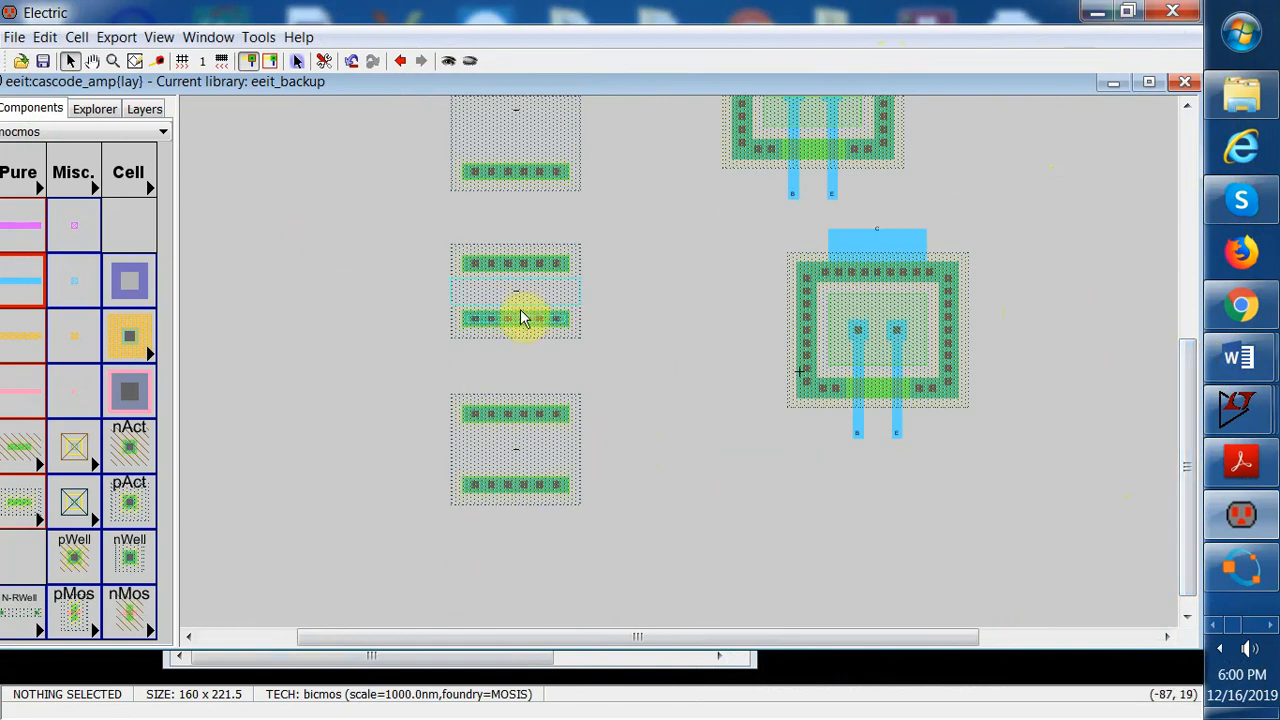
click(521, 320)
right_drag(521, 321, 515, 407)
Set that wire's width to 35 and its end extension to Neither end, then apply and close
double_click(517, 372)
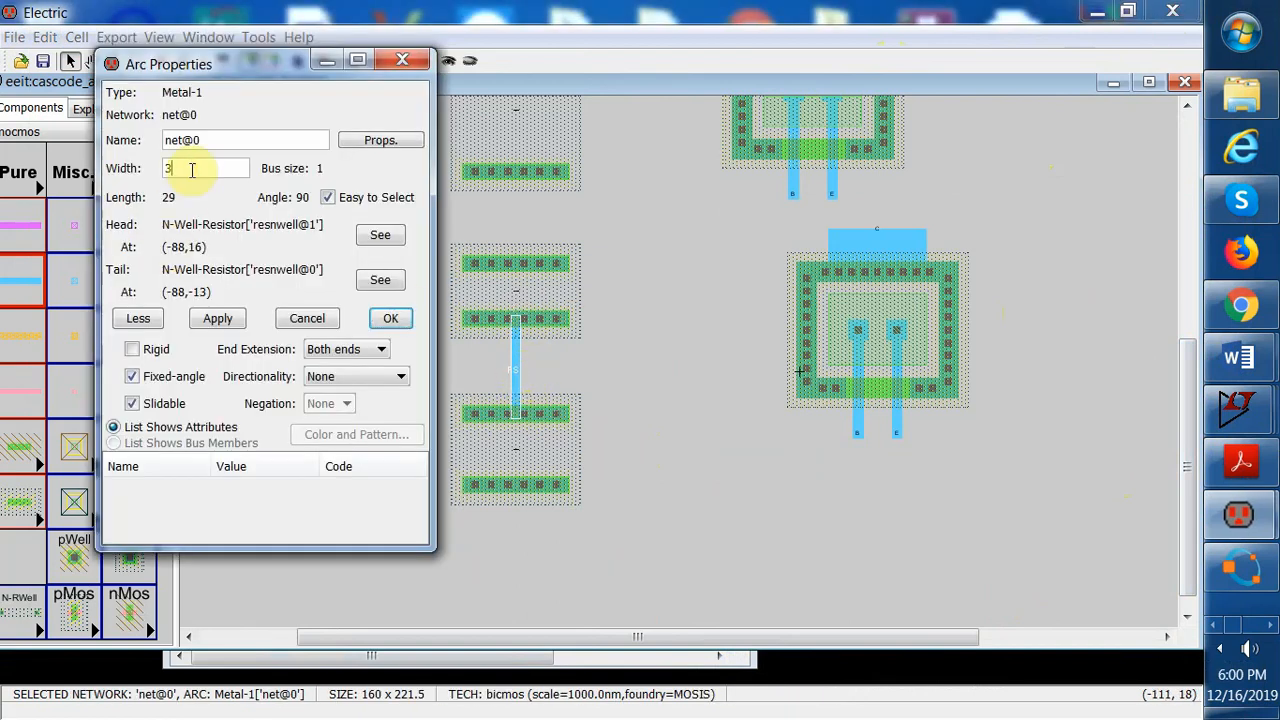
text(5)
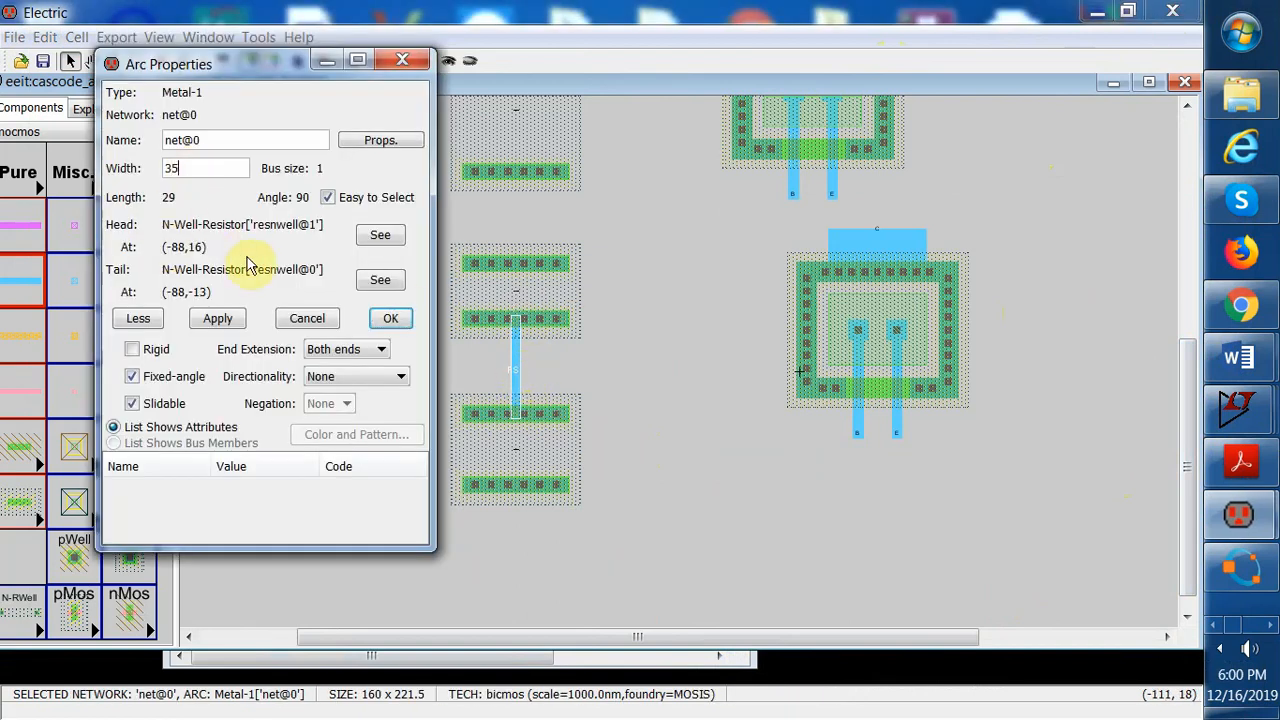
click(218, 319)
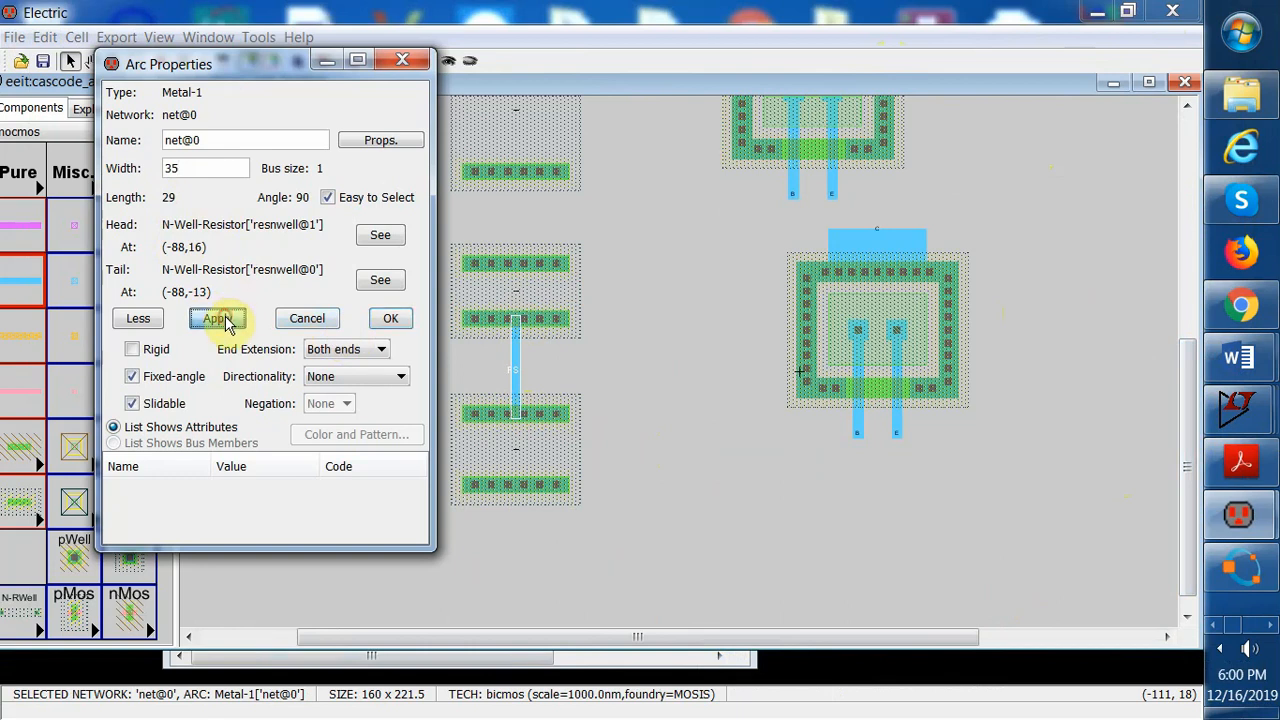
click(377, 354)
click(340, 379)
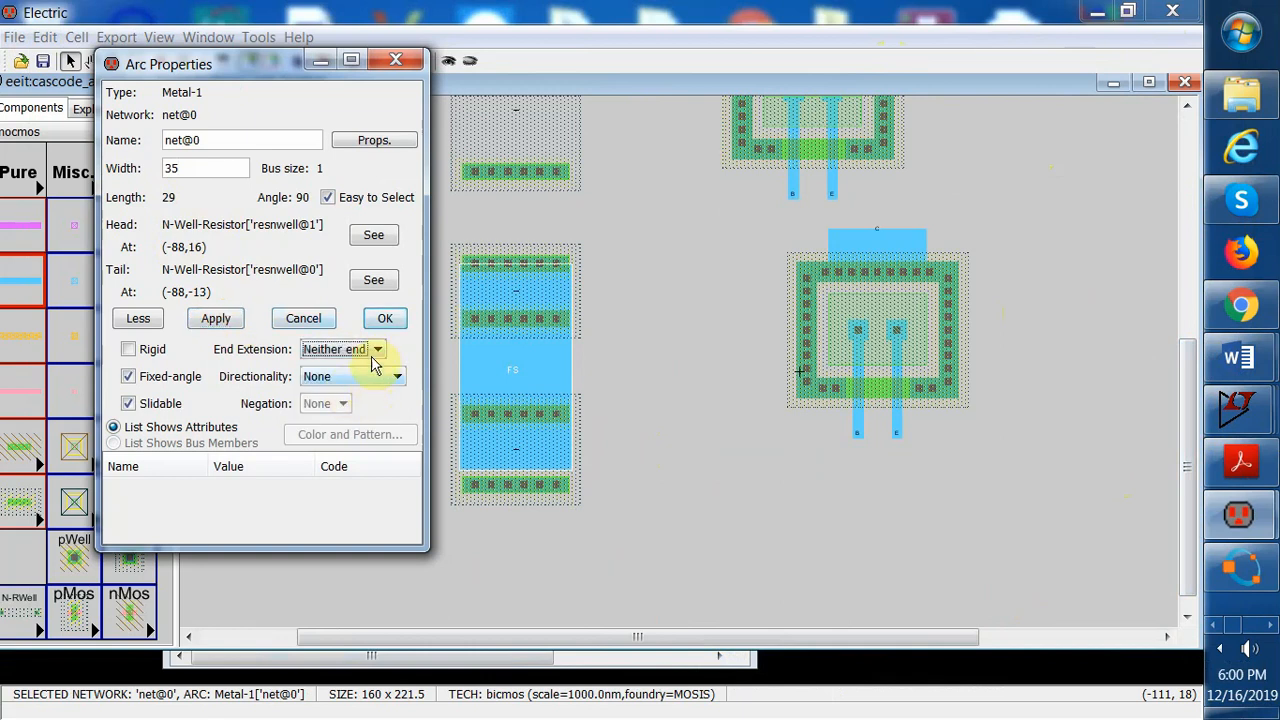
click(221, 319)
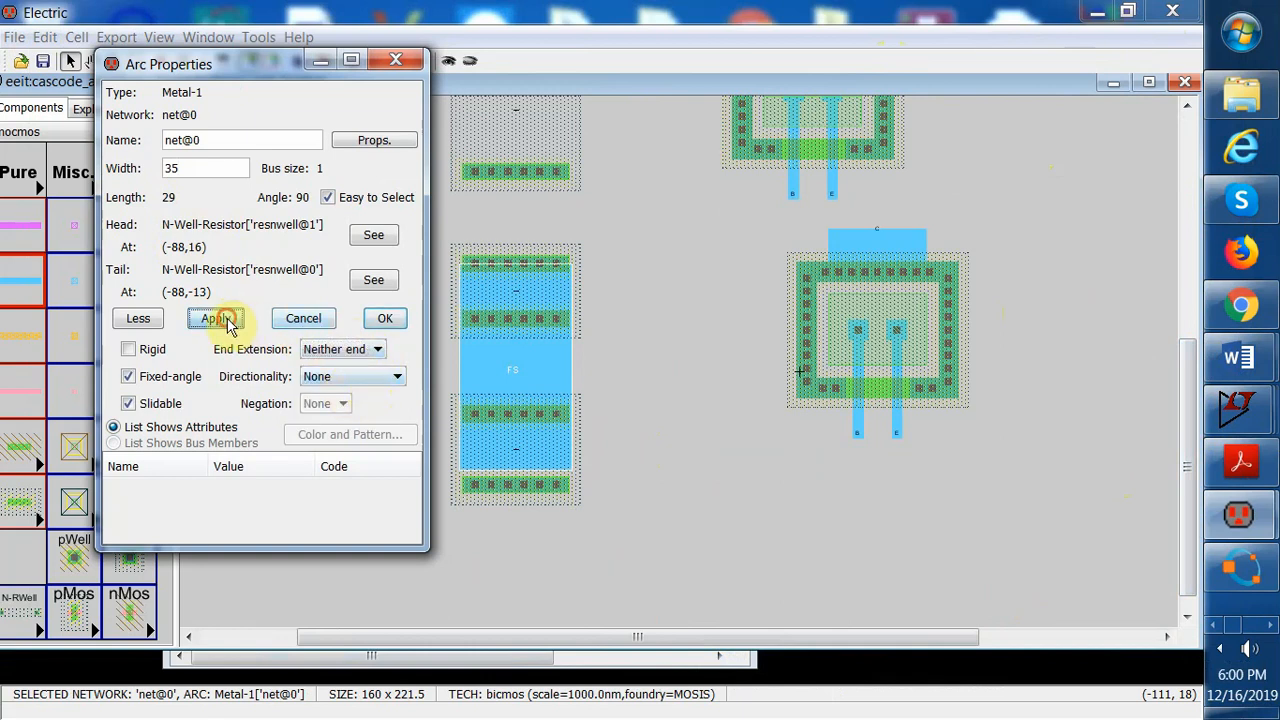
click(385, 320)
Connect the top resistor's lower contact to the middle resistor with a Metal-1 wire
click(520, 178)
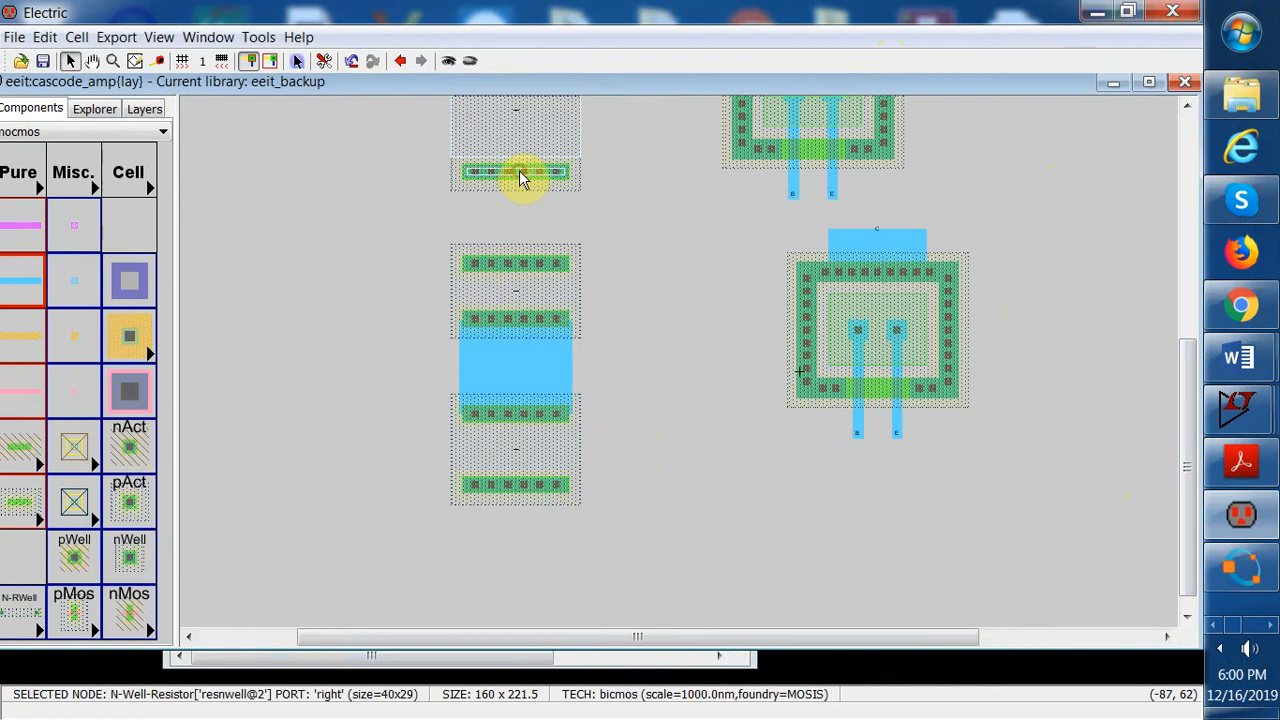
right_click(518, 265)
click(516, 265)
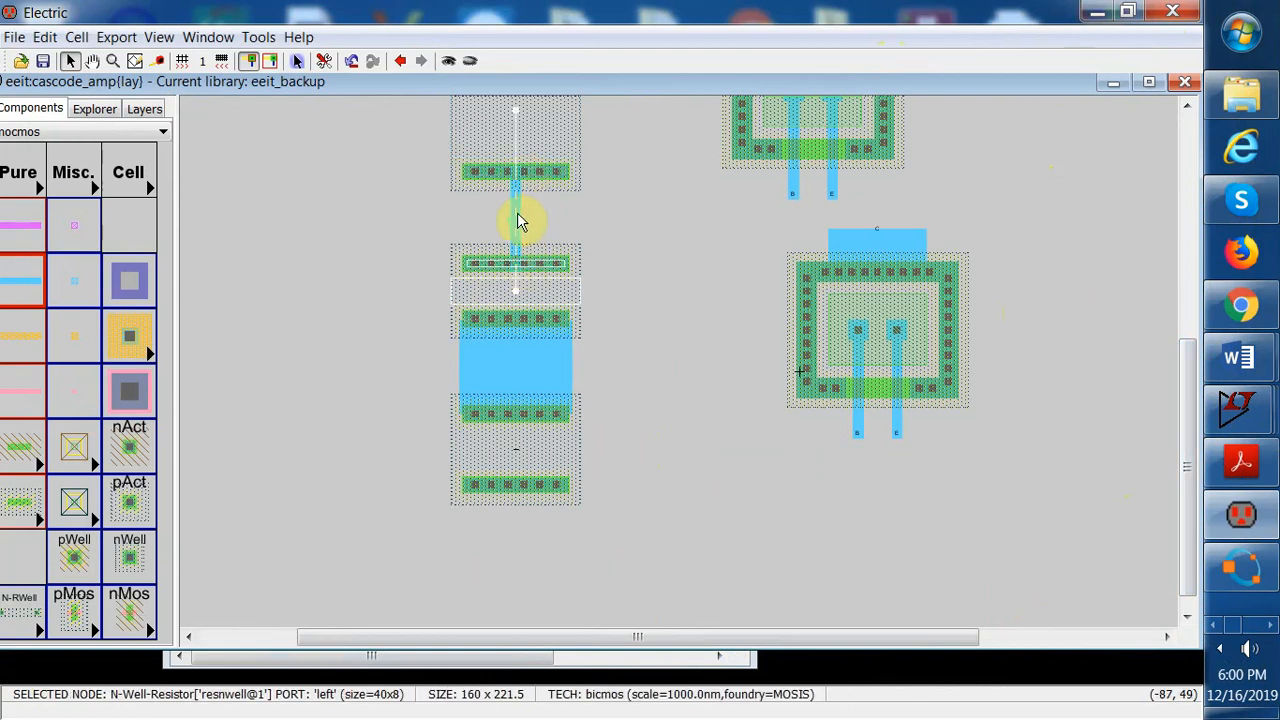
Set the new wire's width to 34 and its end extension to Neither end, then apply and close
click(518, 220)
double_click(518, 220)
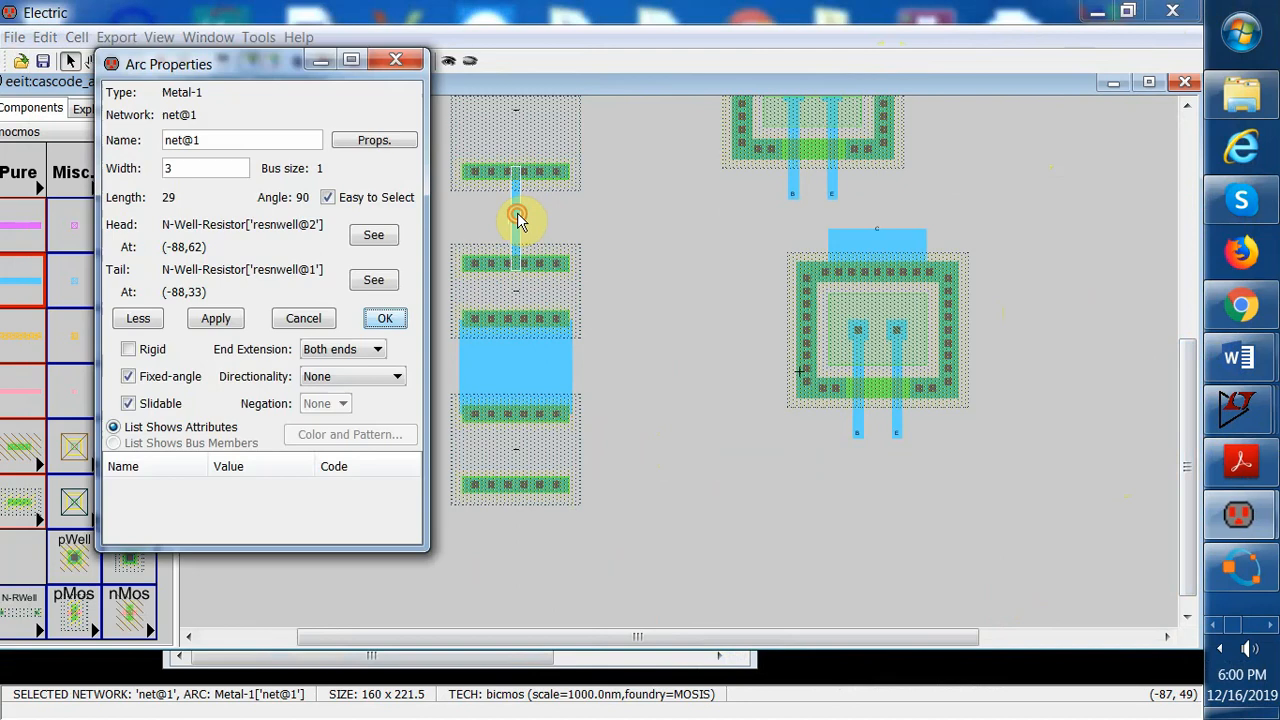
click(187, 170)
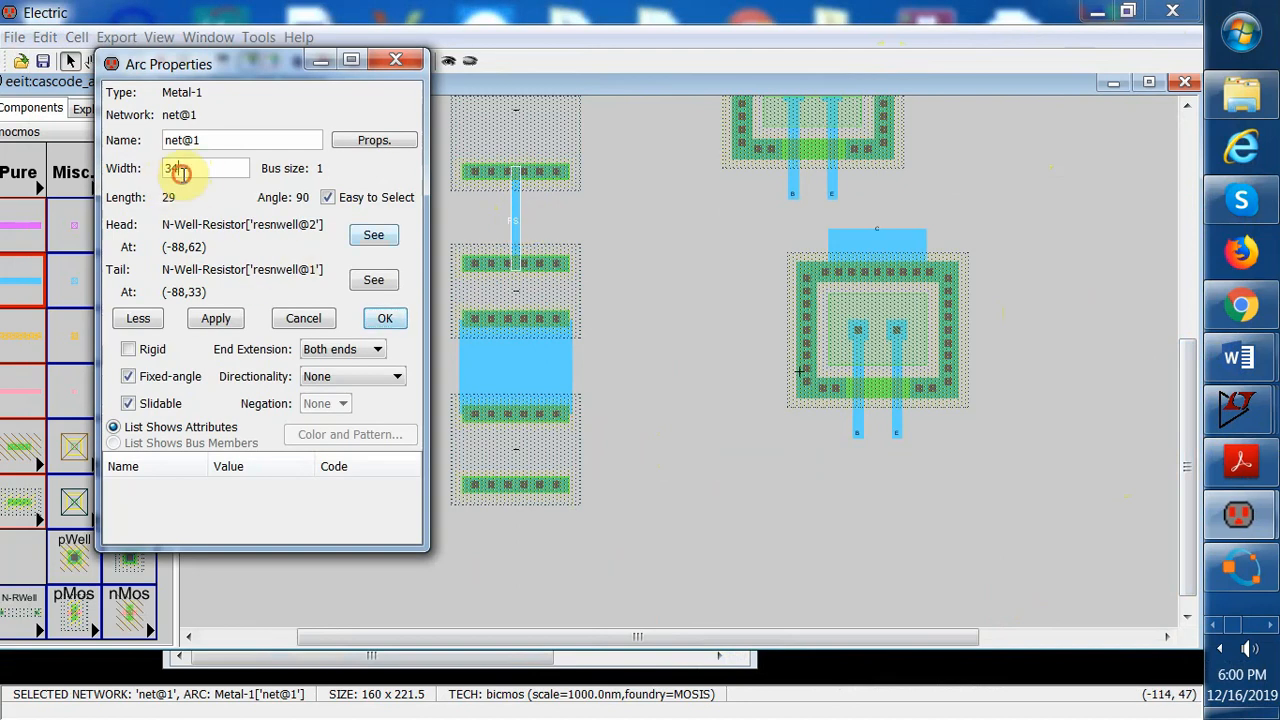
click(182, 174)
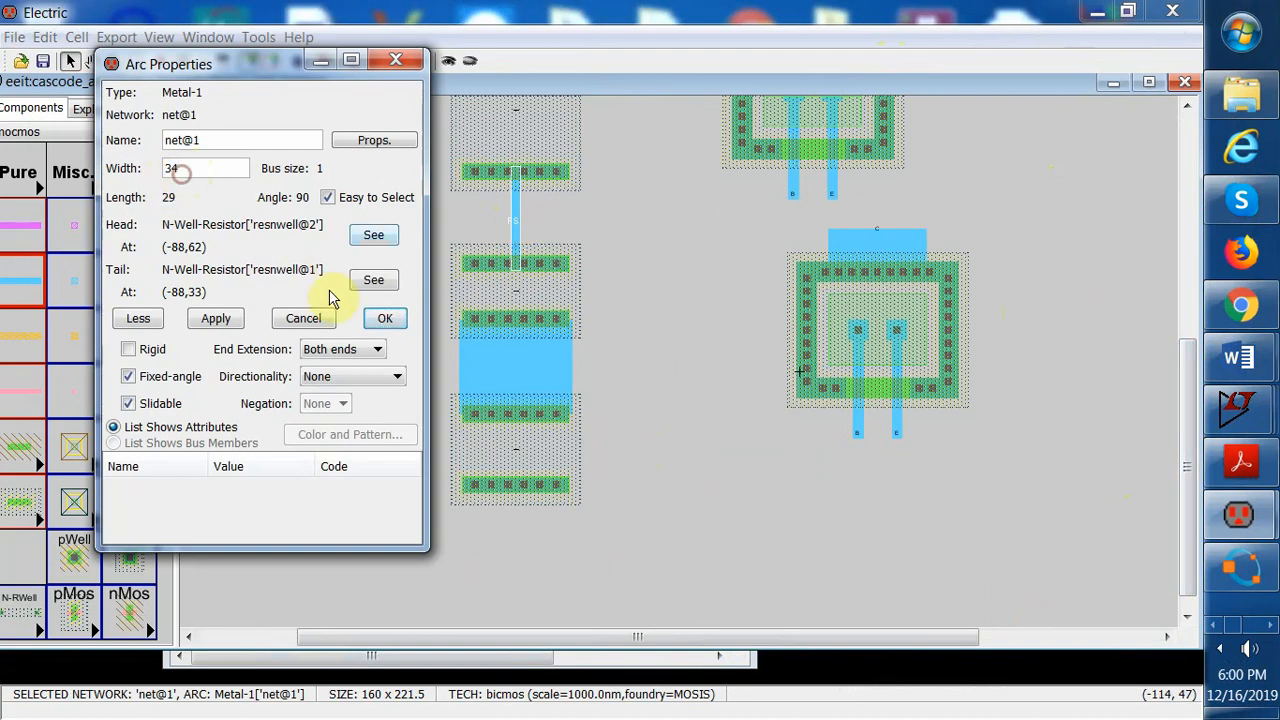
click(216, 318)
click(372, 352)
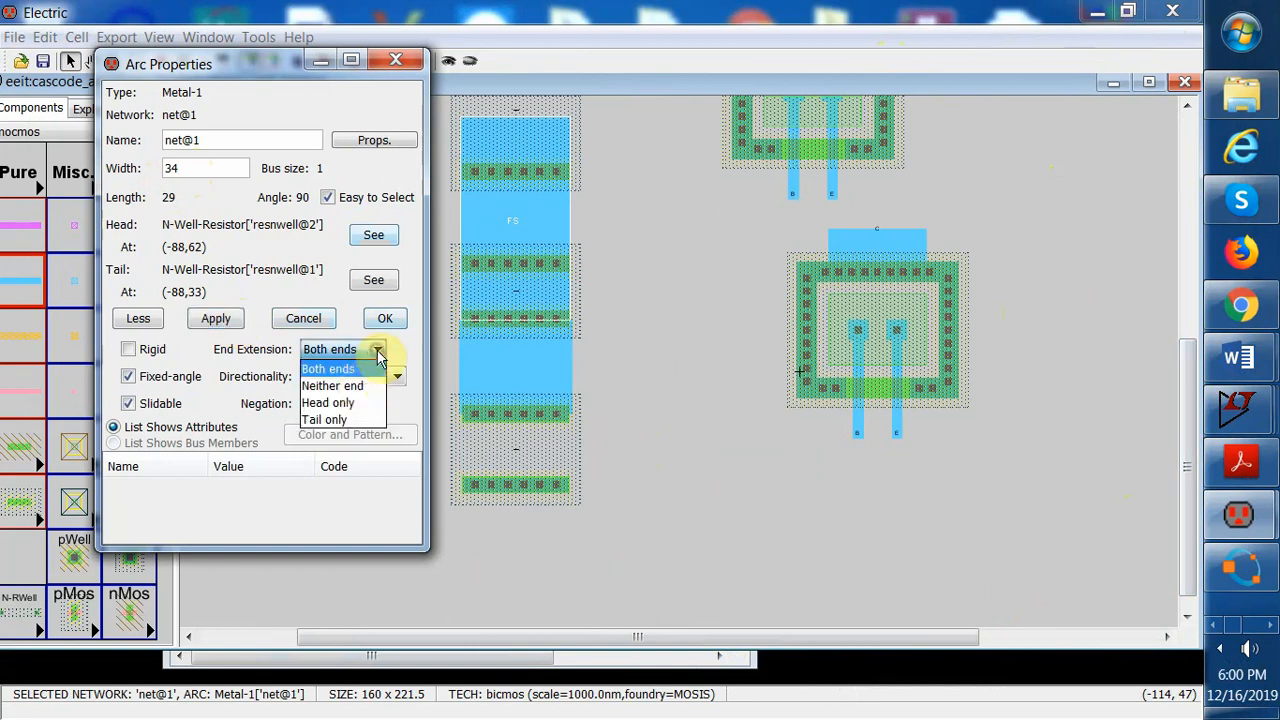
click(330, 386)
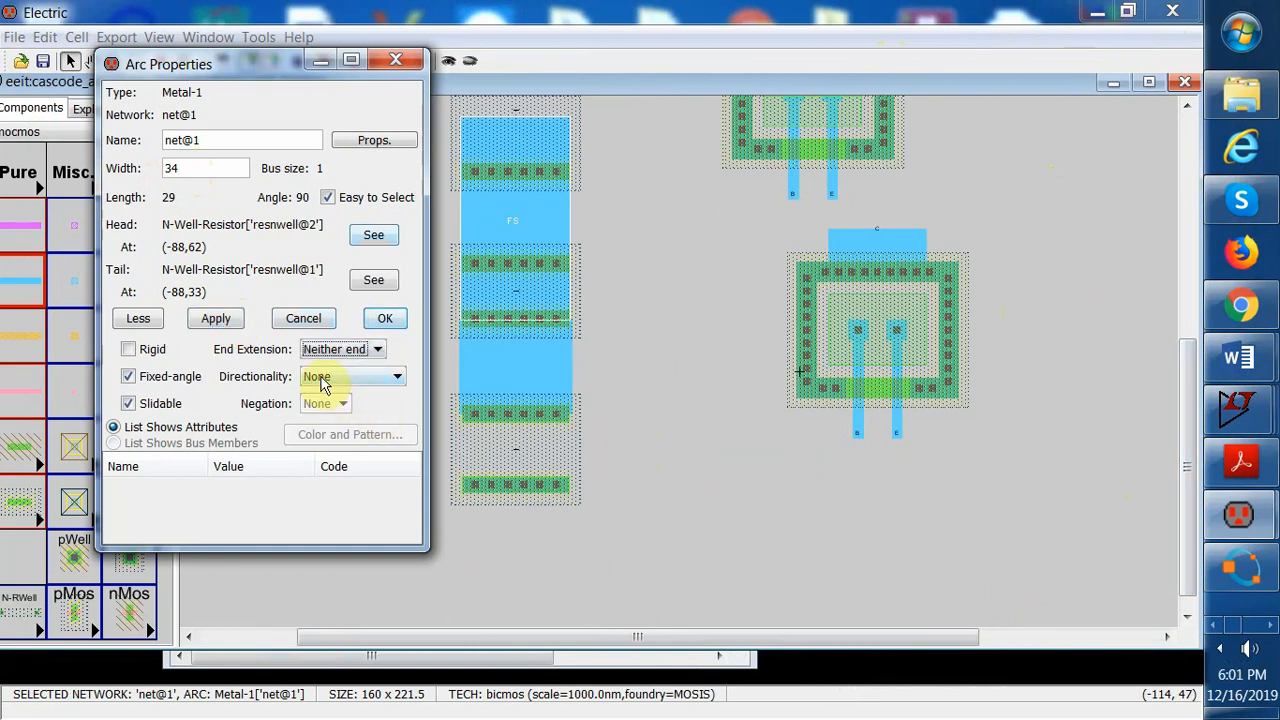
click(231, 320)
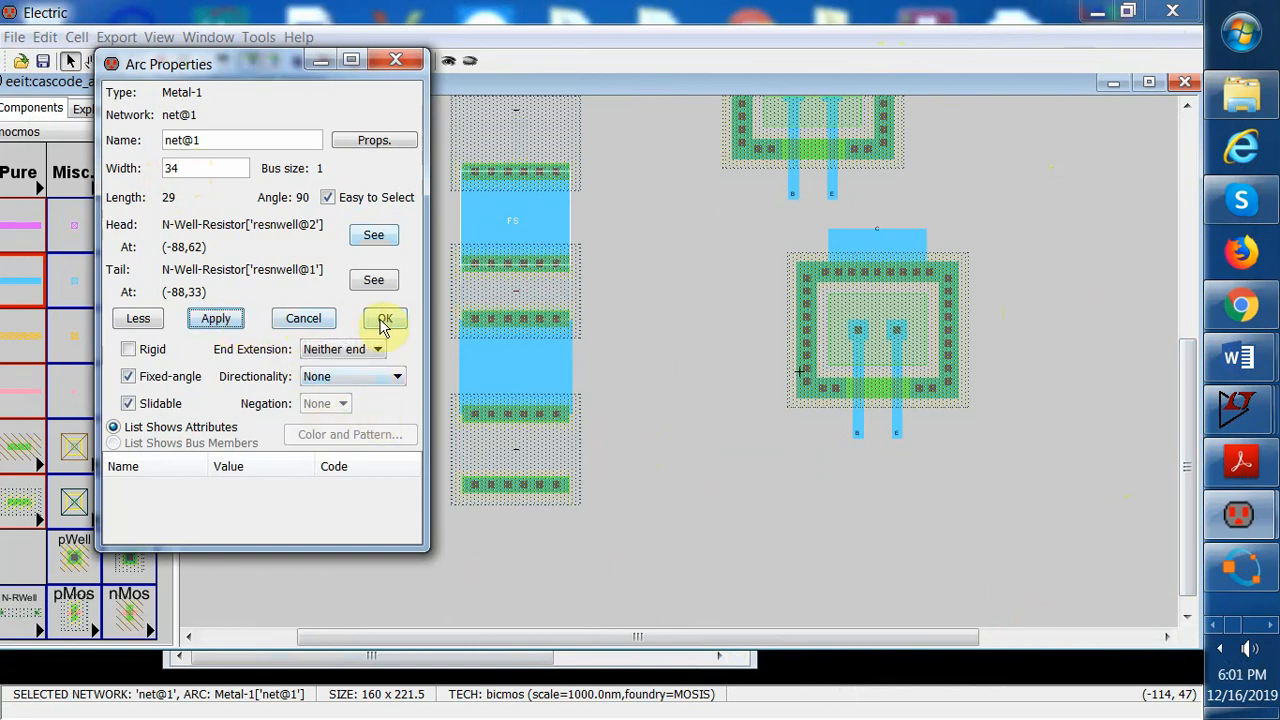
click(383, 320)
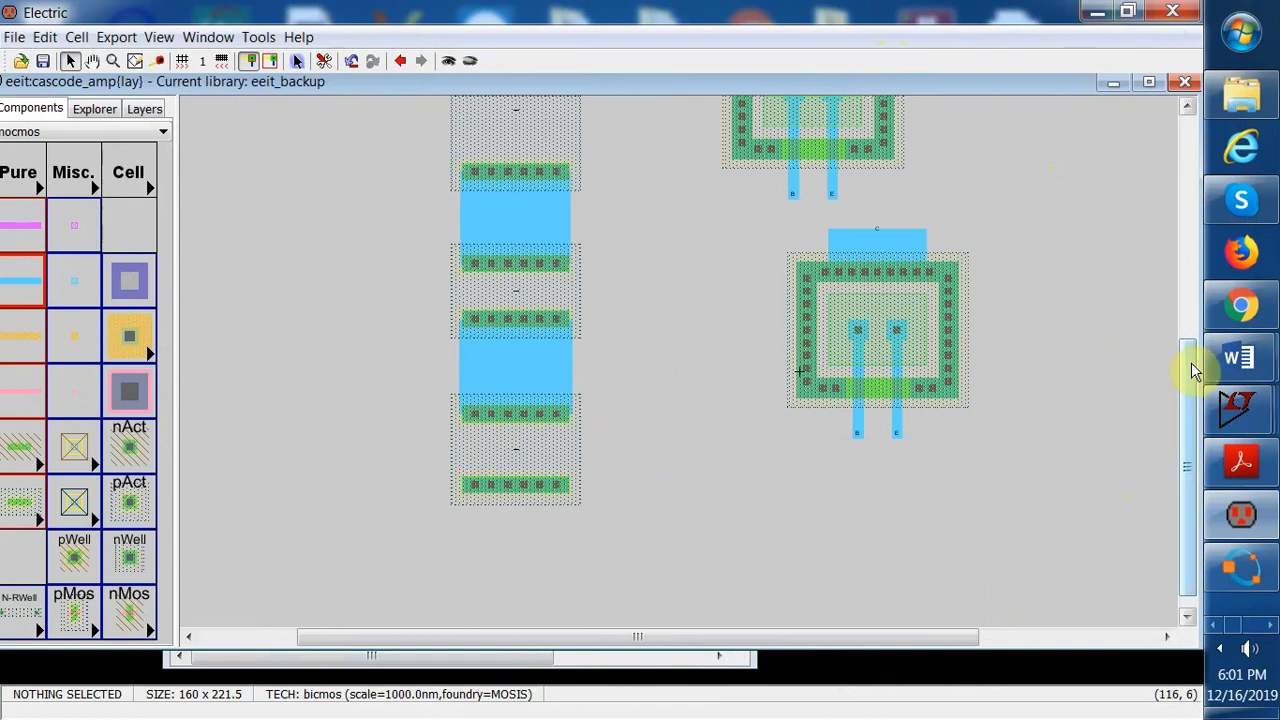
Wire the fourth resistor's lower contact to the upper transistor's collector with Metal-1
drag(1195, 370, 1195, 250)
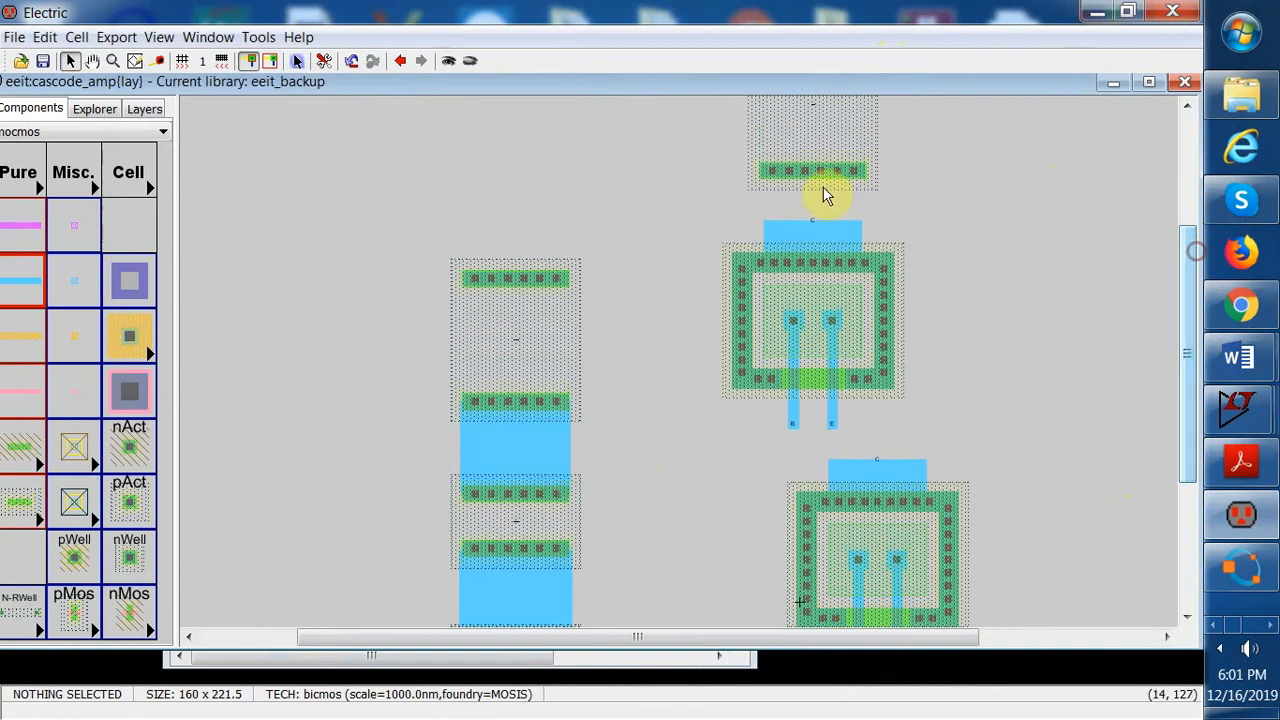
click(813, 172)
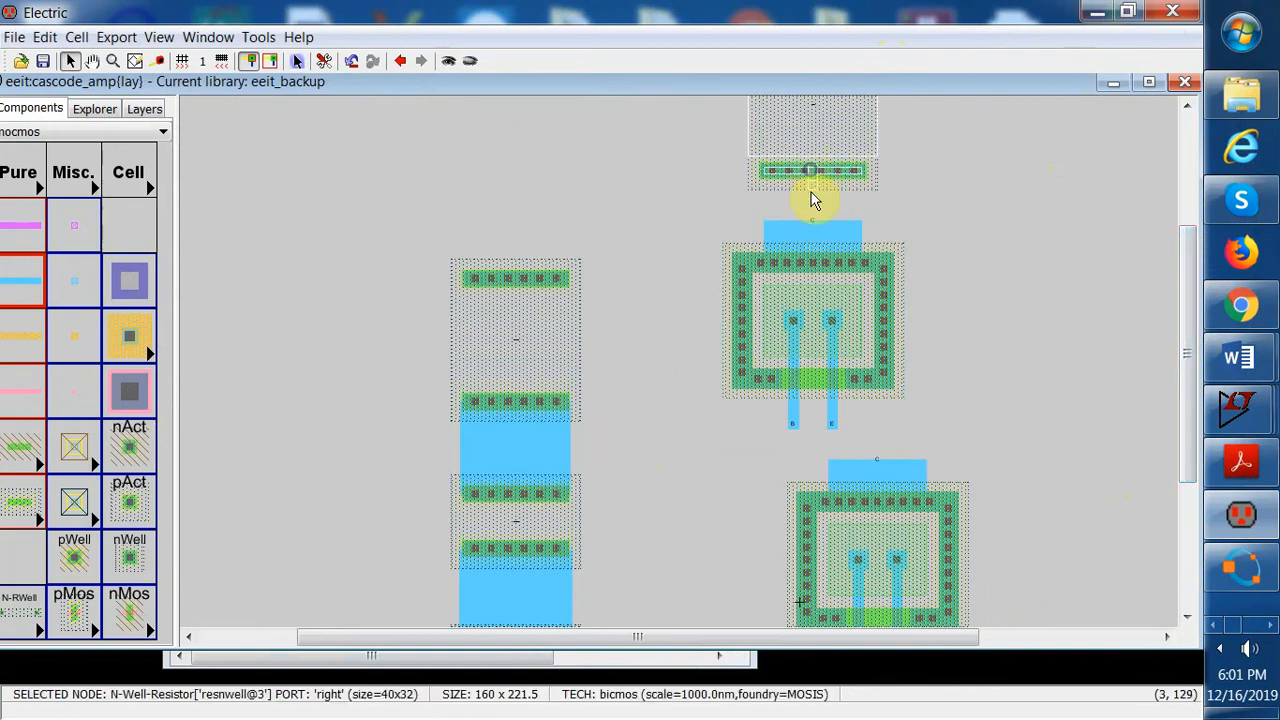
shift+click(812, 226)
right_click(812, 226)
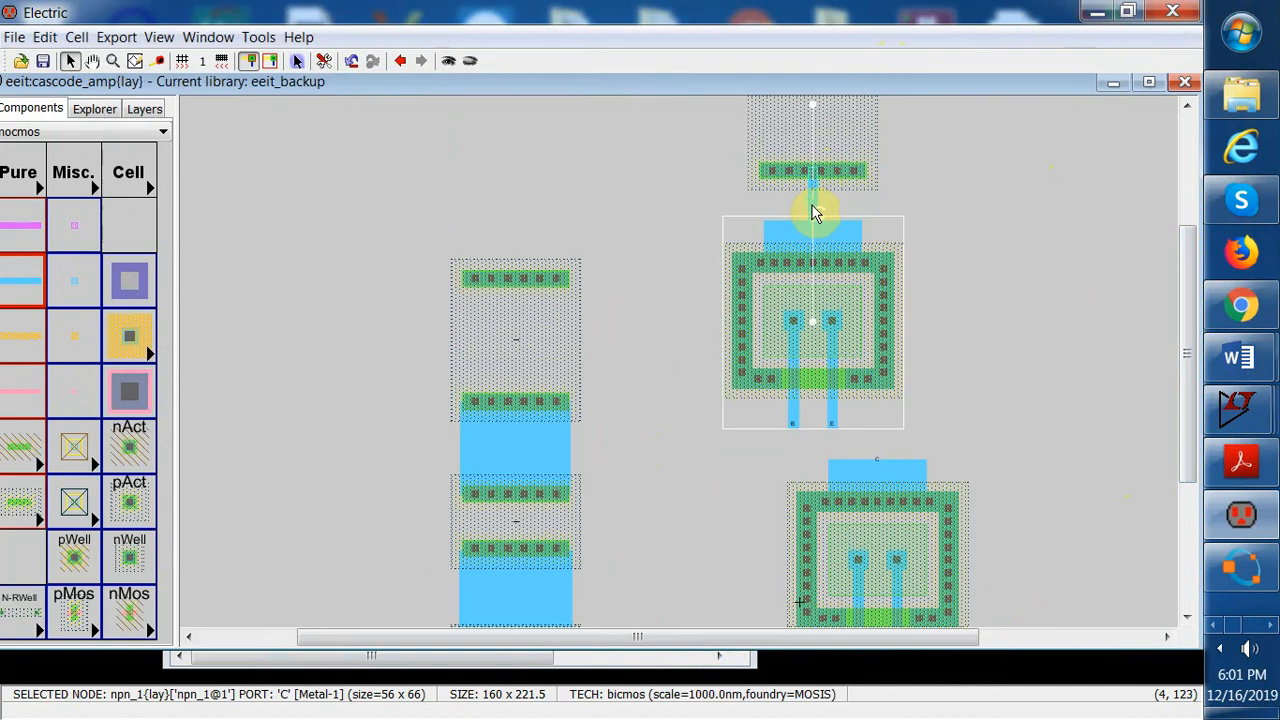
Set the collector wire's width to 35 and its end extension to Neither end, then apply and close
double_click(812, 204)
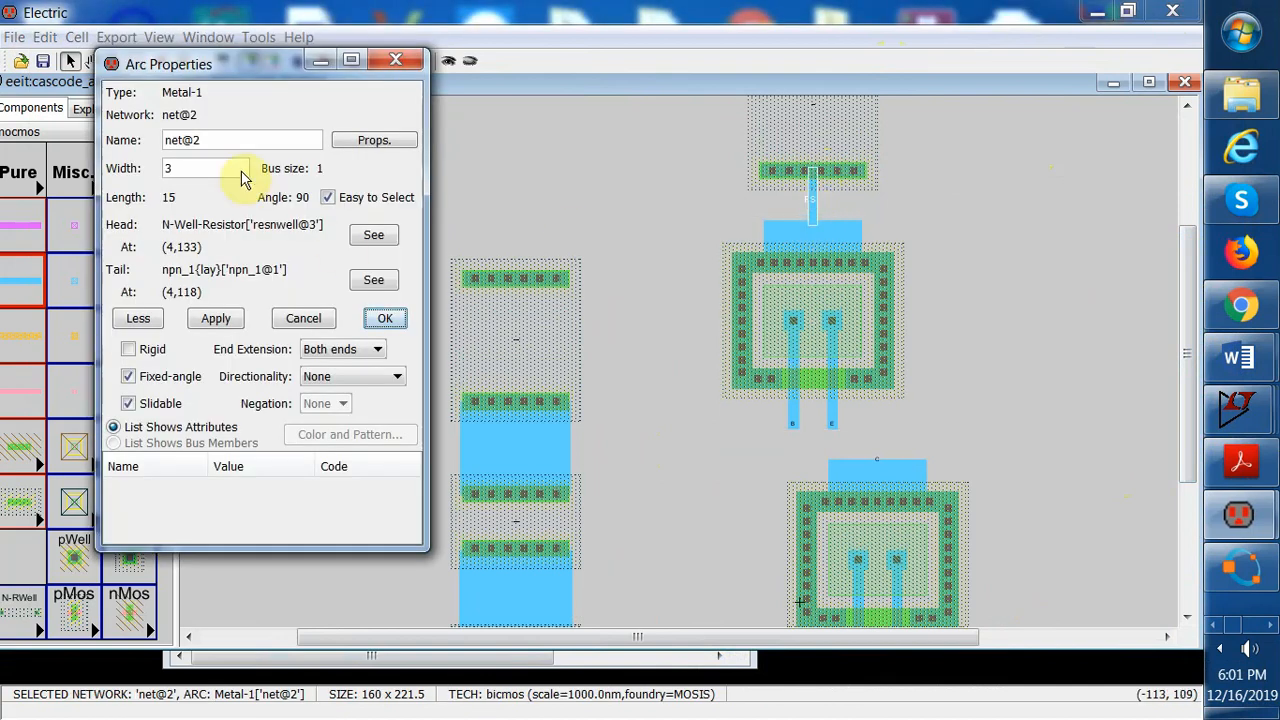
click(205, 170)
text(5)
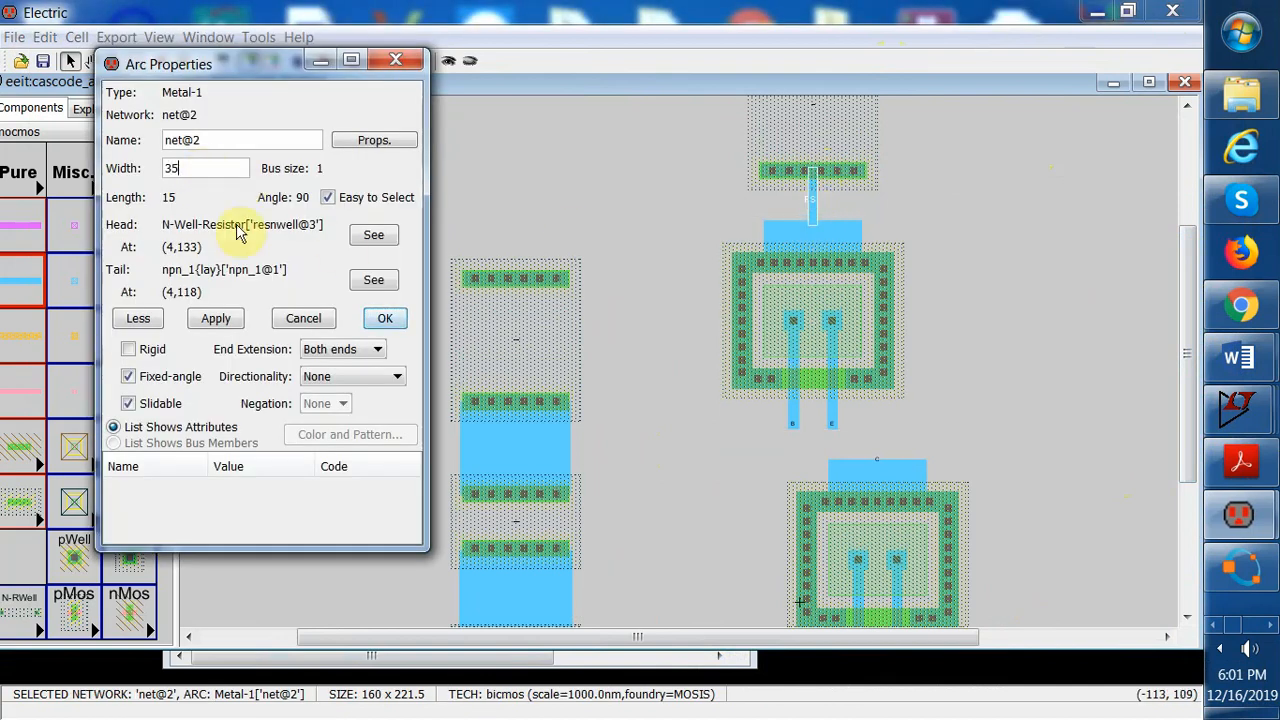
click(218, 318)
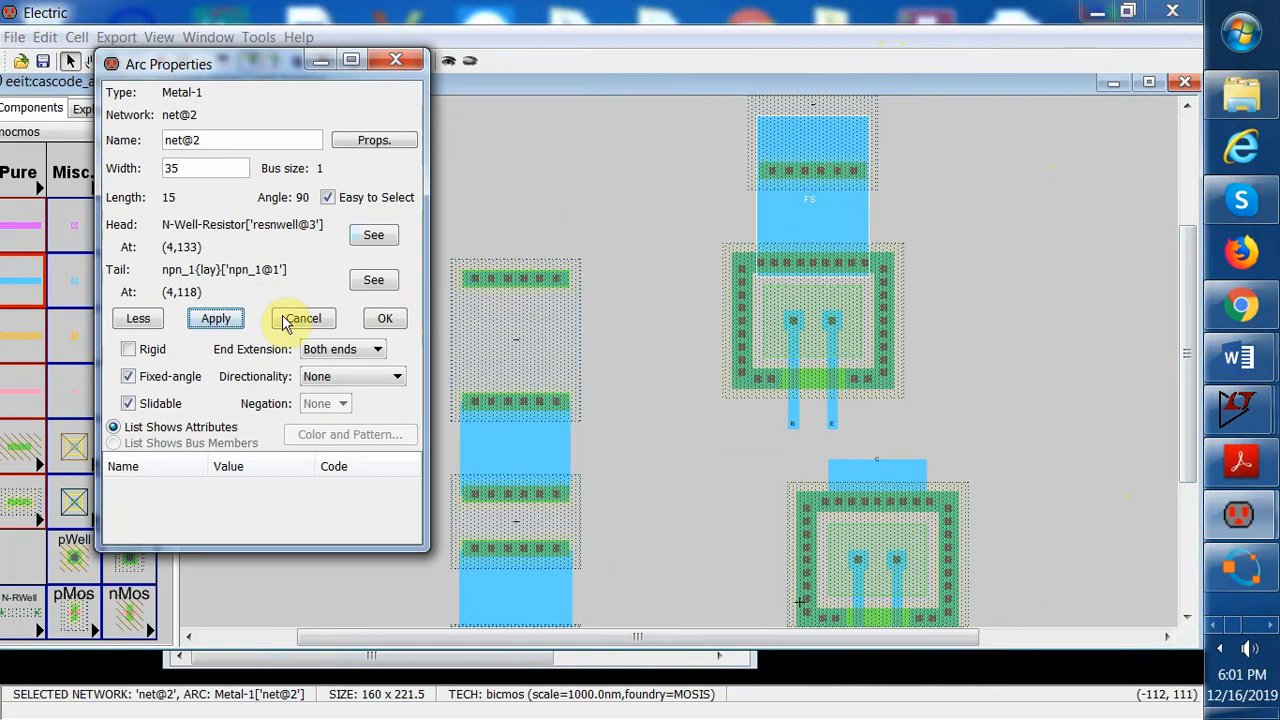
click(383, 352)
click(345, 381)
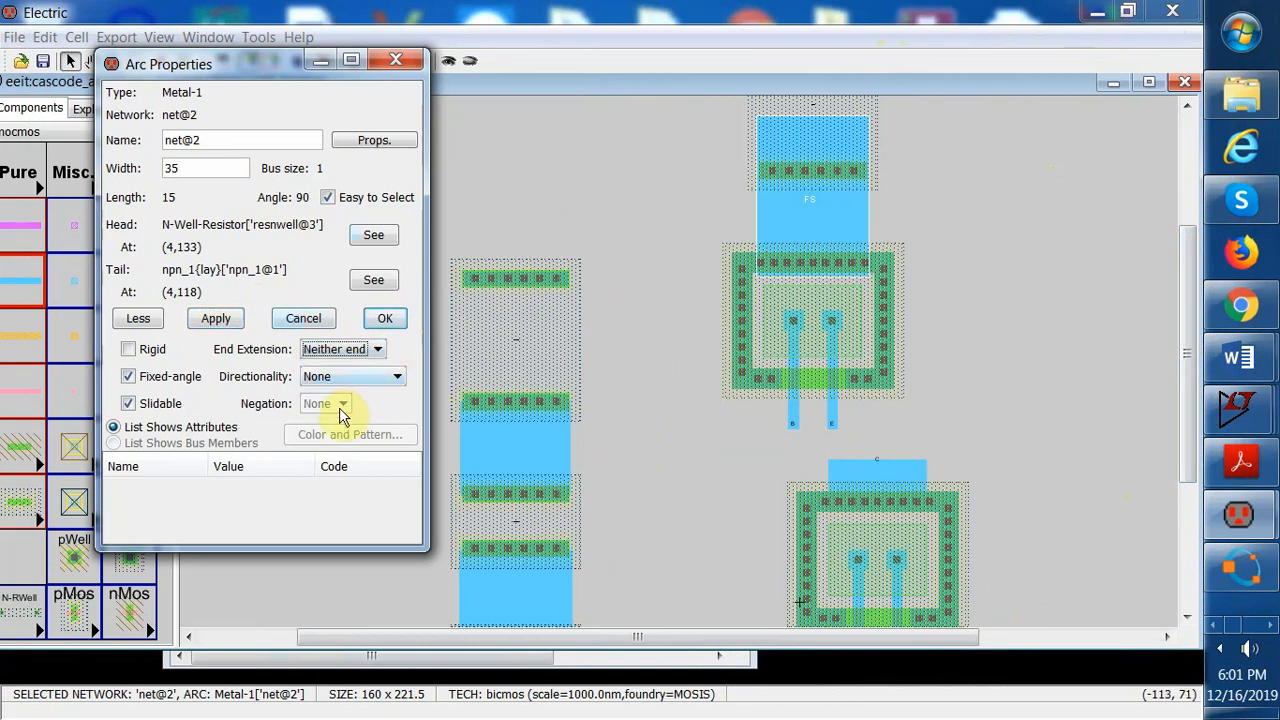
click(216, 318)
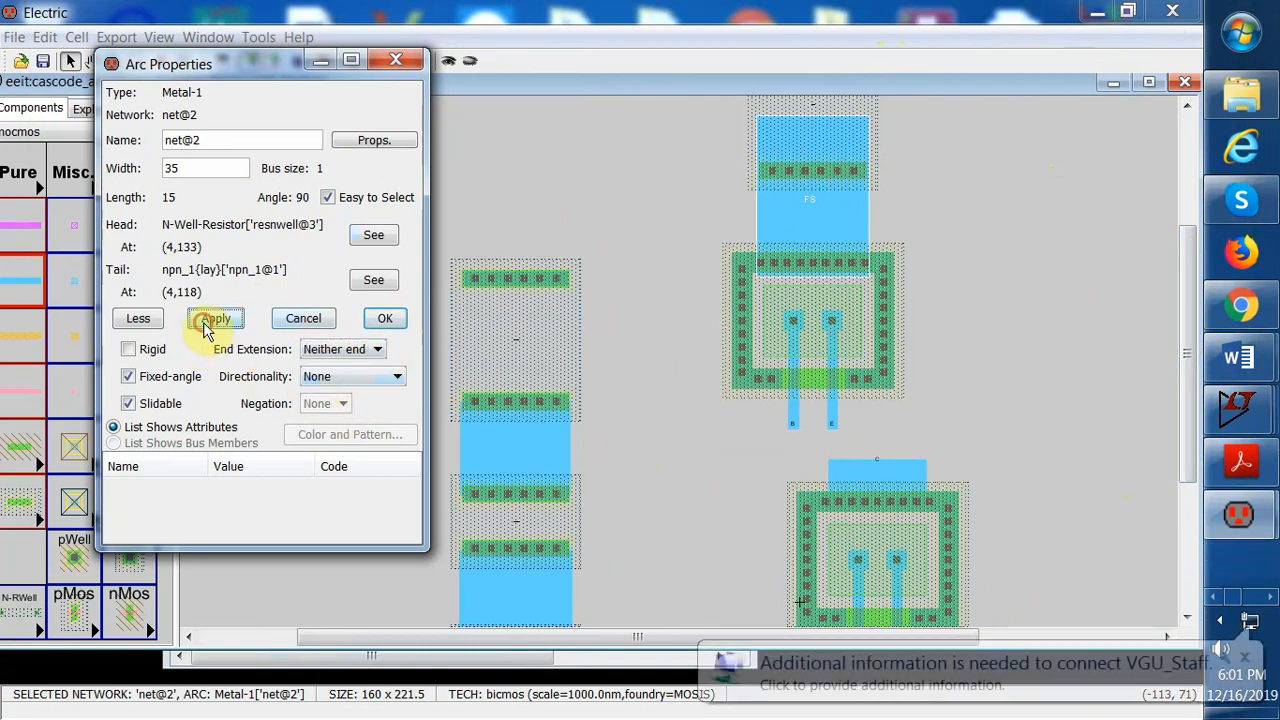
click(383, 320)
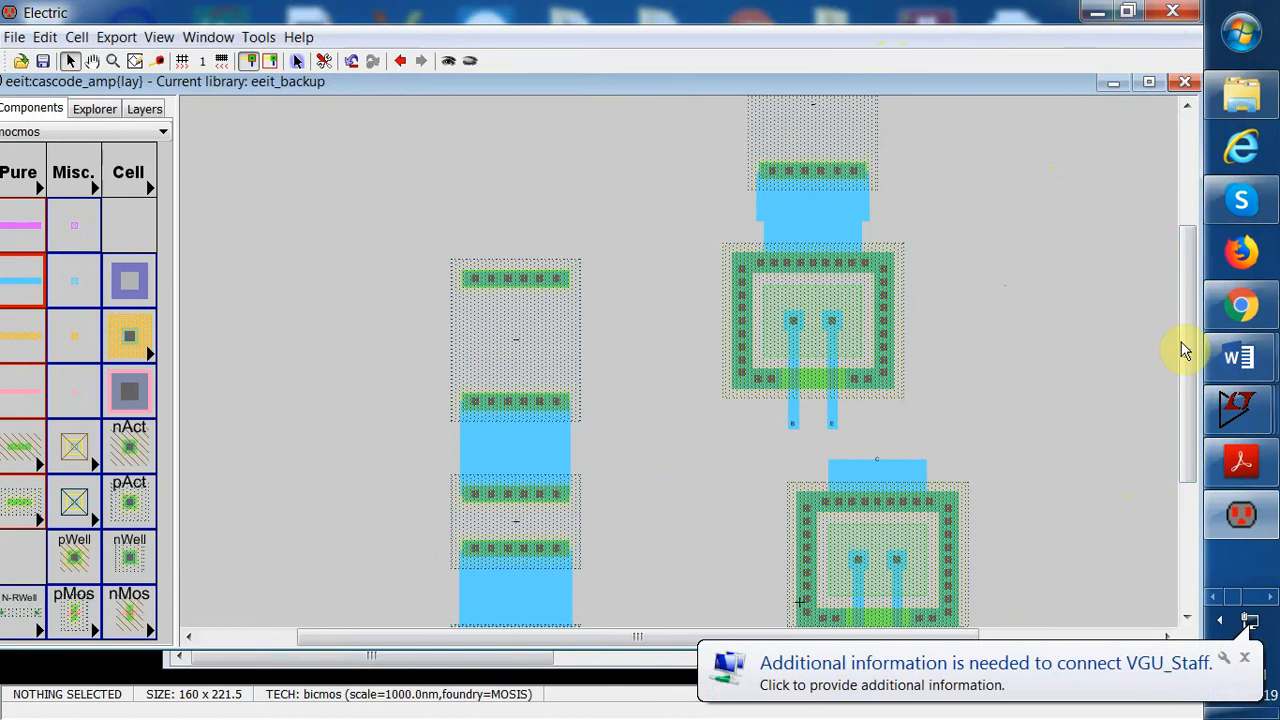
Draw a Metal-1 wire upward from the fourth resistor's top contact to a new pin
drag(1181, 342, 1189, 277)
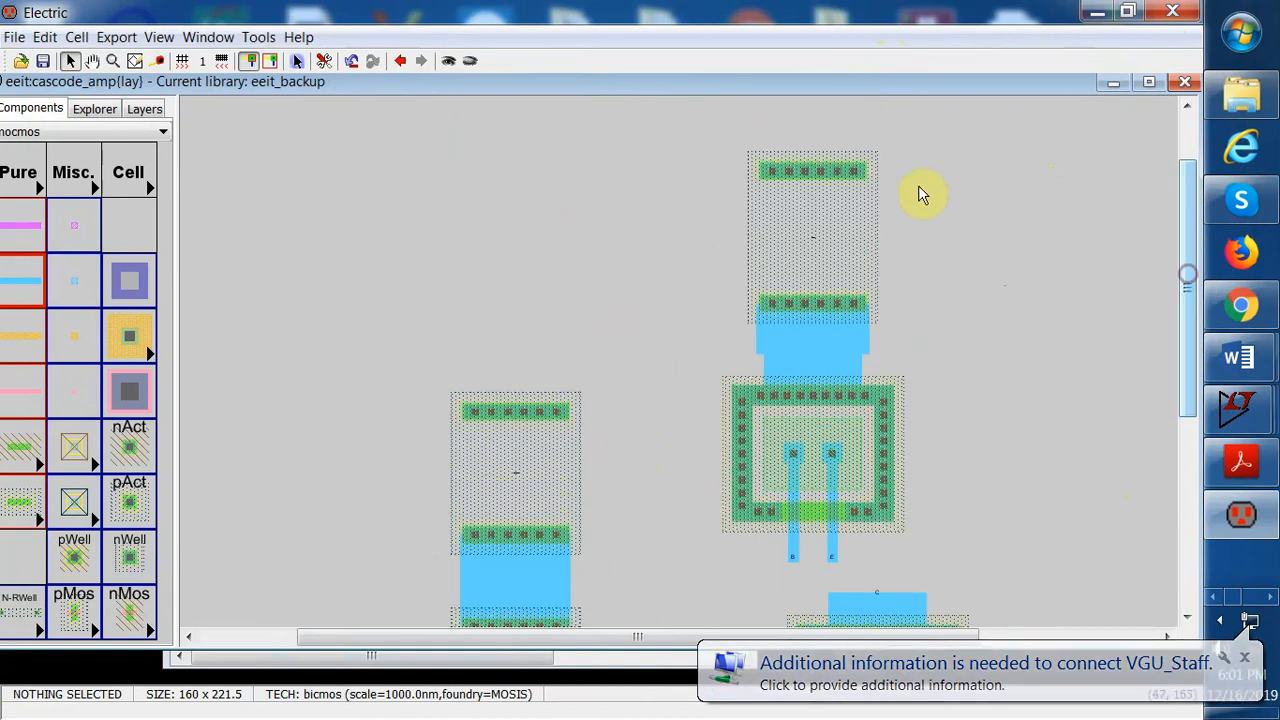
click(821, 170)
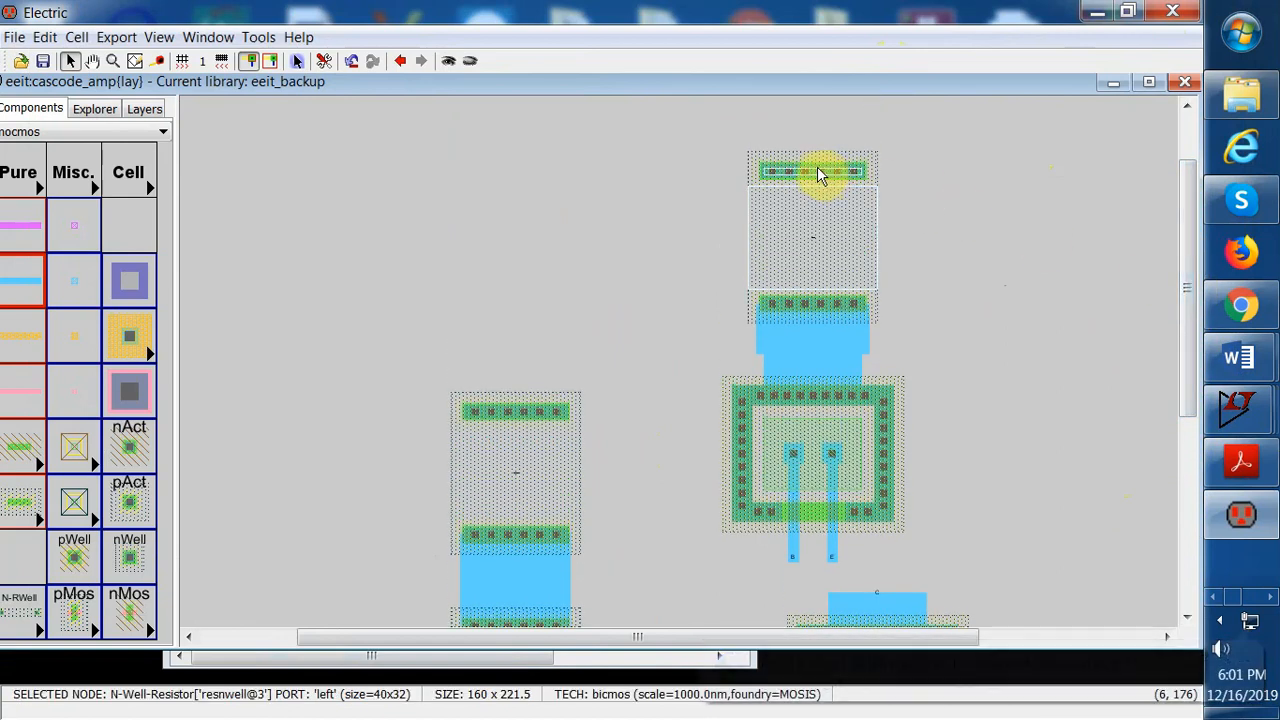
right_drag(813, 167, 815, 124)
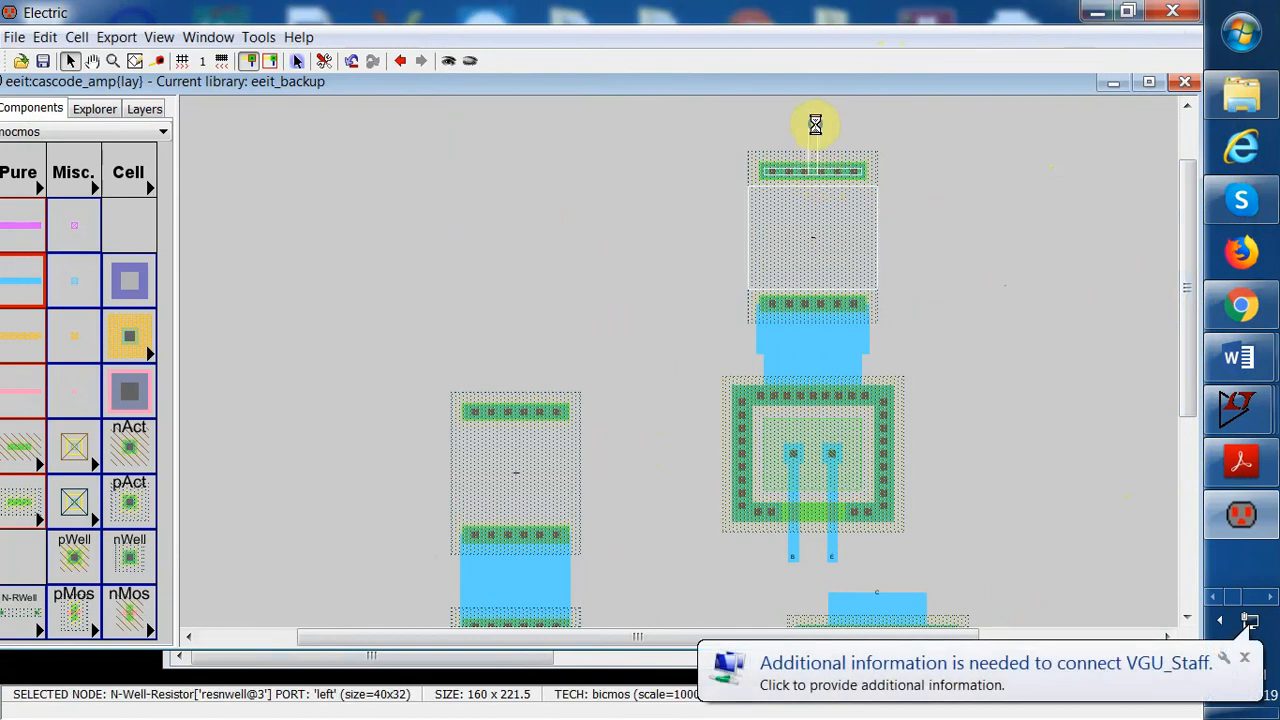
drag(815, 124, 641, 126)
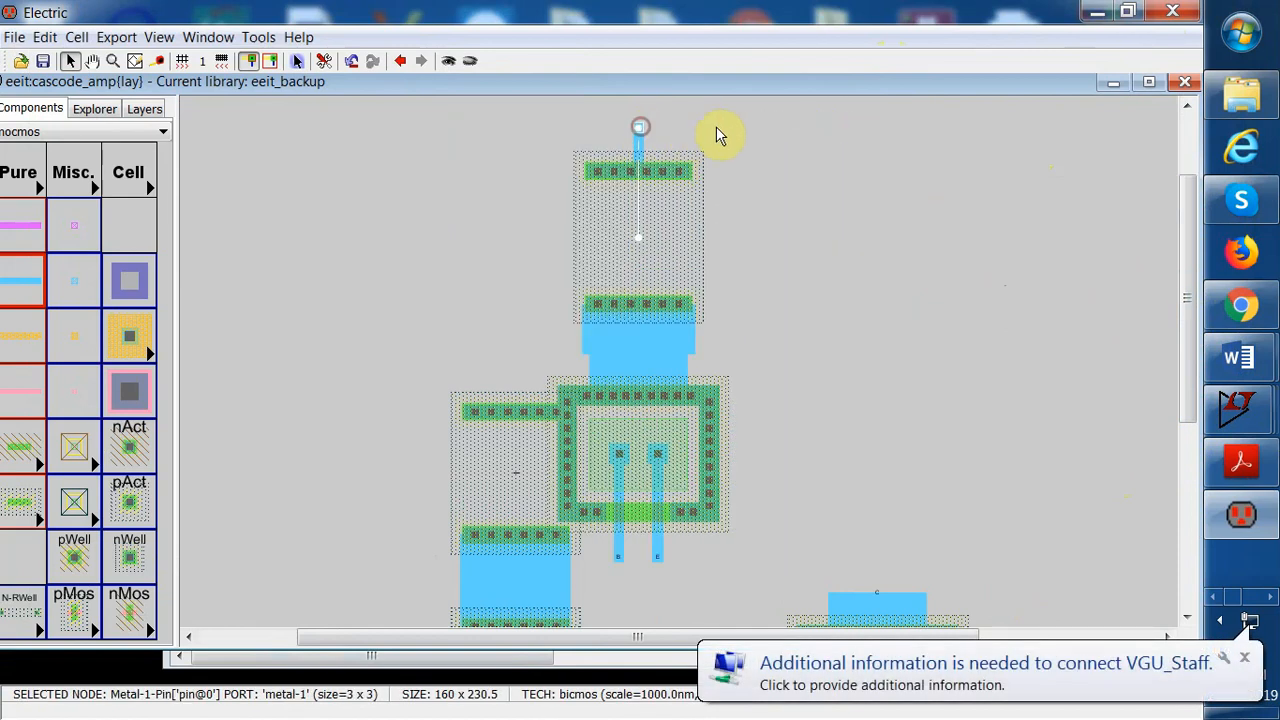
click(45, 37)
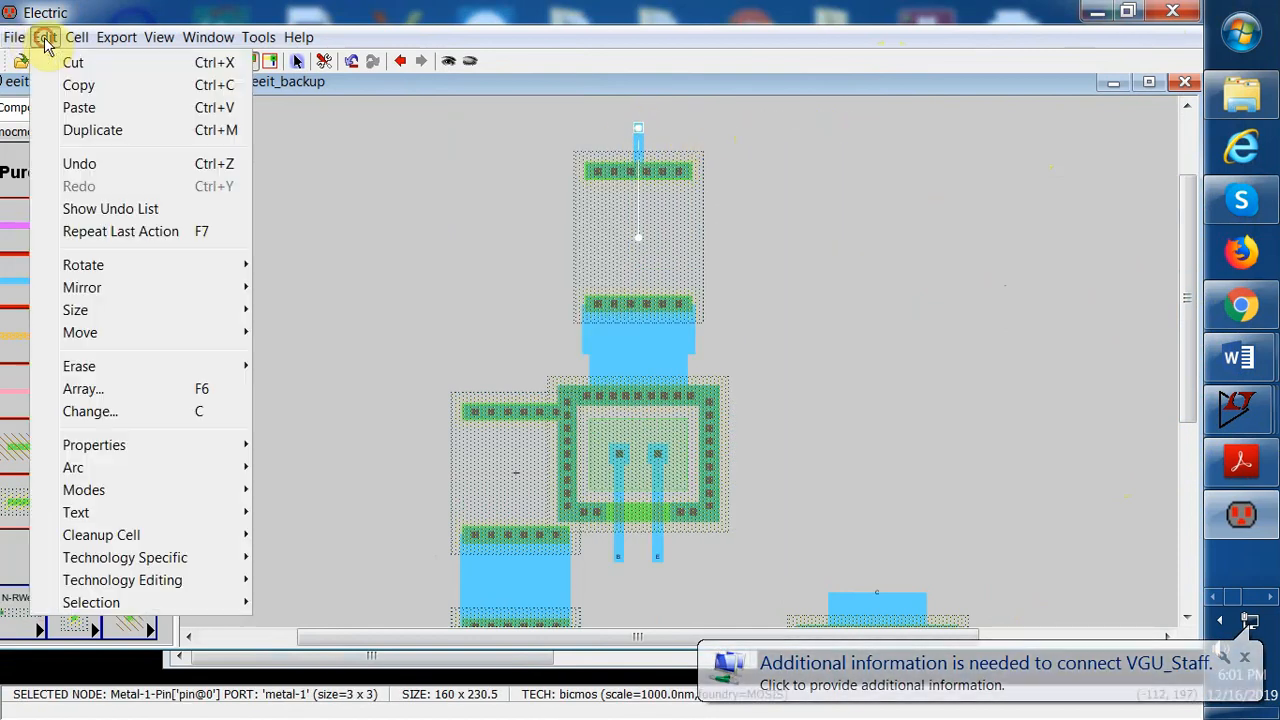
click(82, 163)
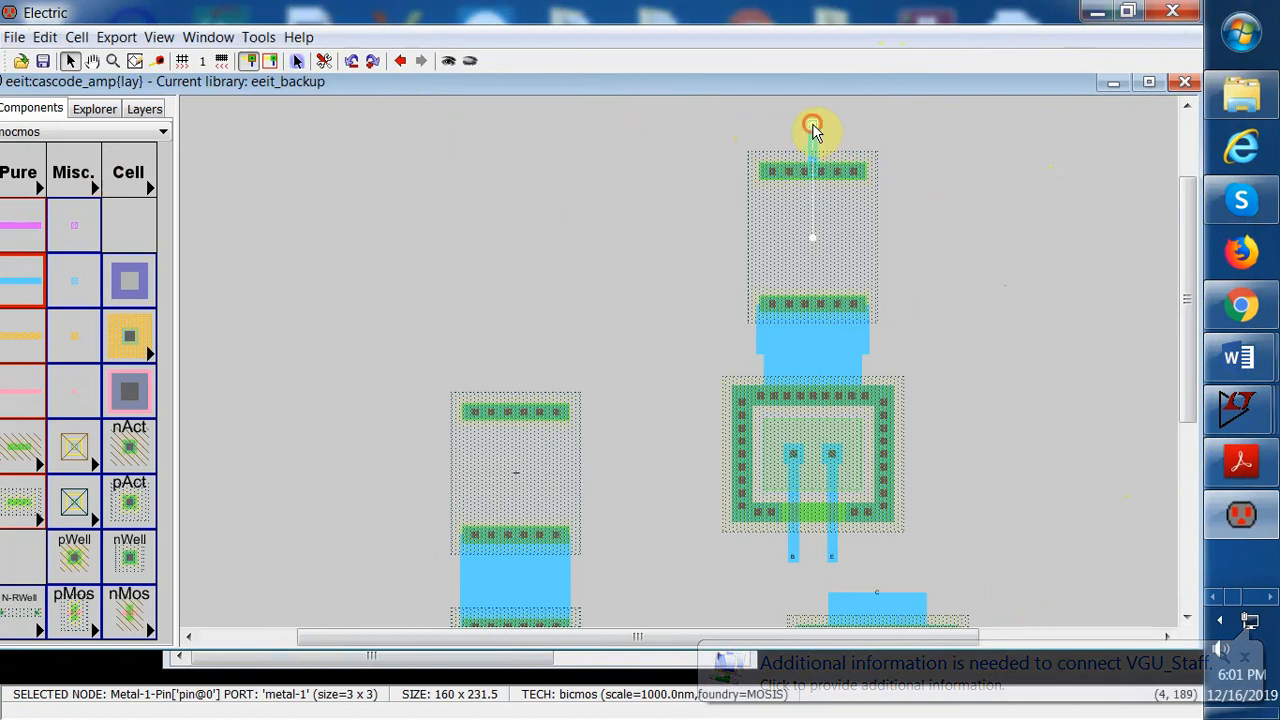
Route a Metal-1 wire from the new top pin leftward and down to the left resistor's top contact
drag(814, 129, 604, 136)
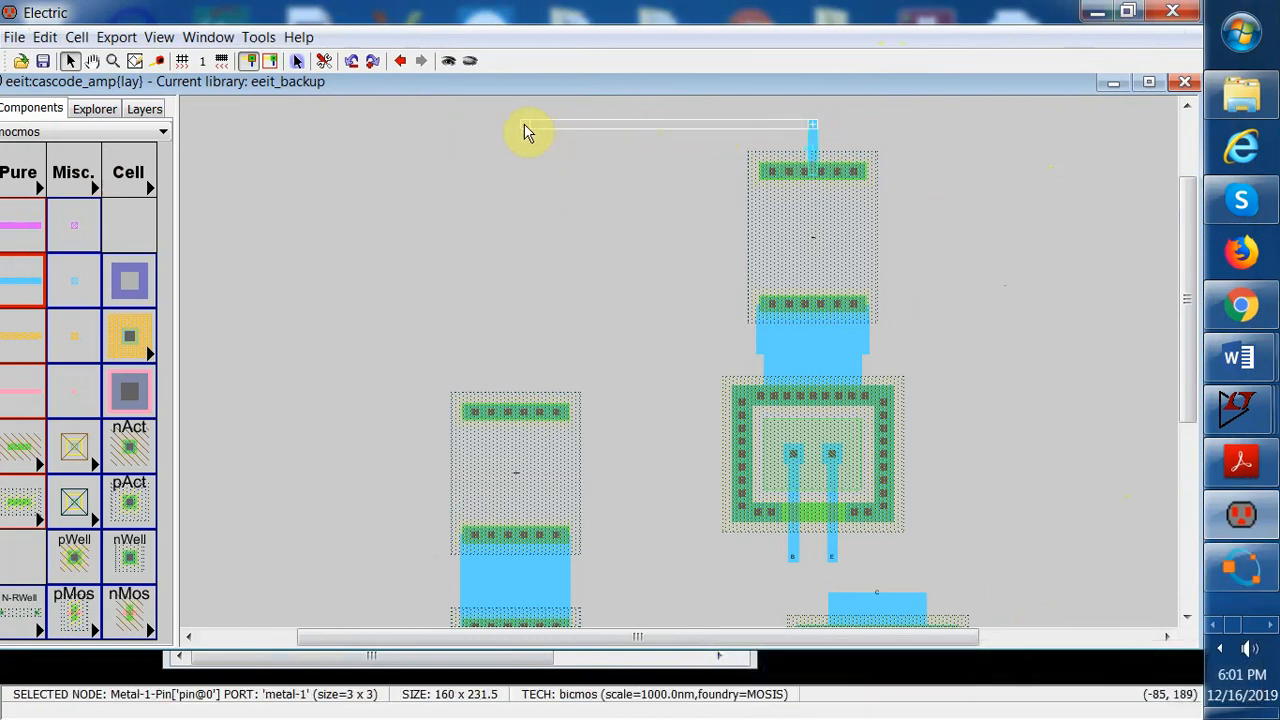
drag(527, 131, 519, 378)
click(45, 37)
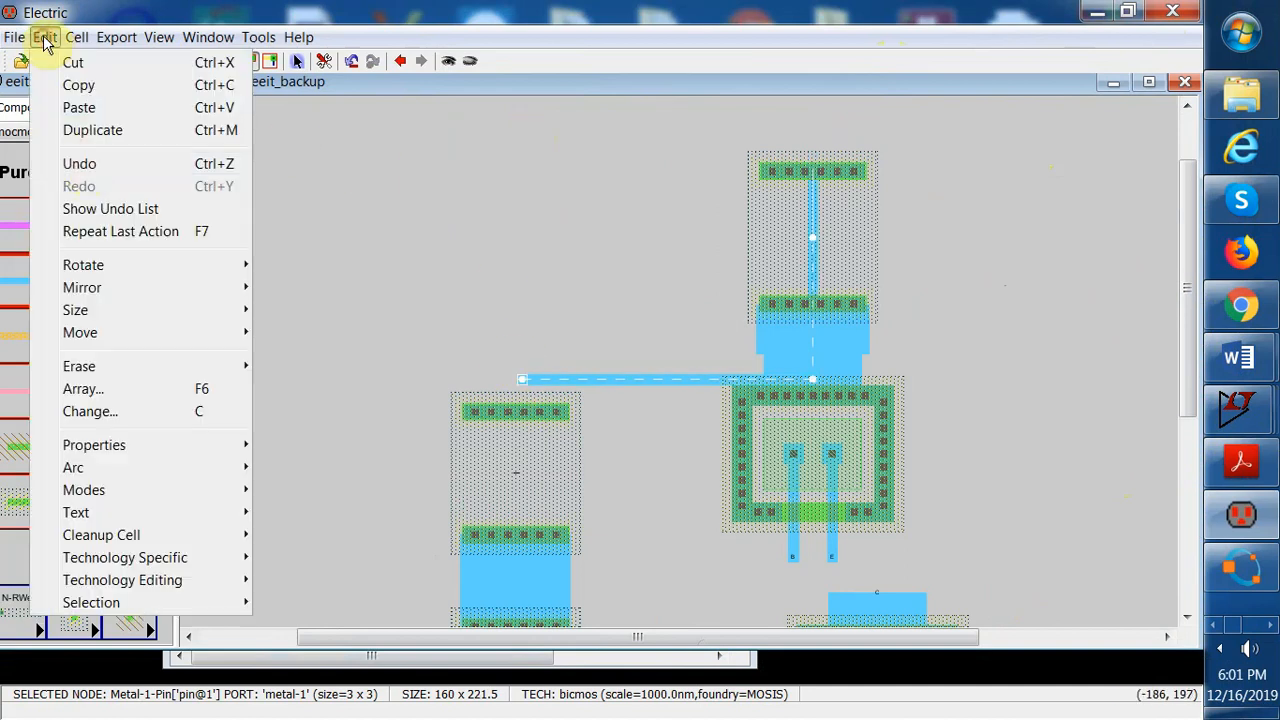
click(78, 161)
right_drag(521, 126, 518, 410)
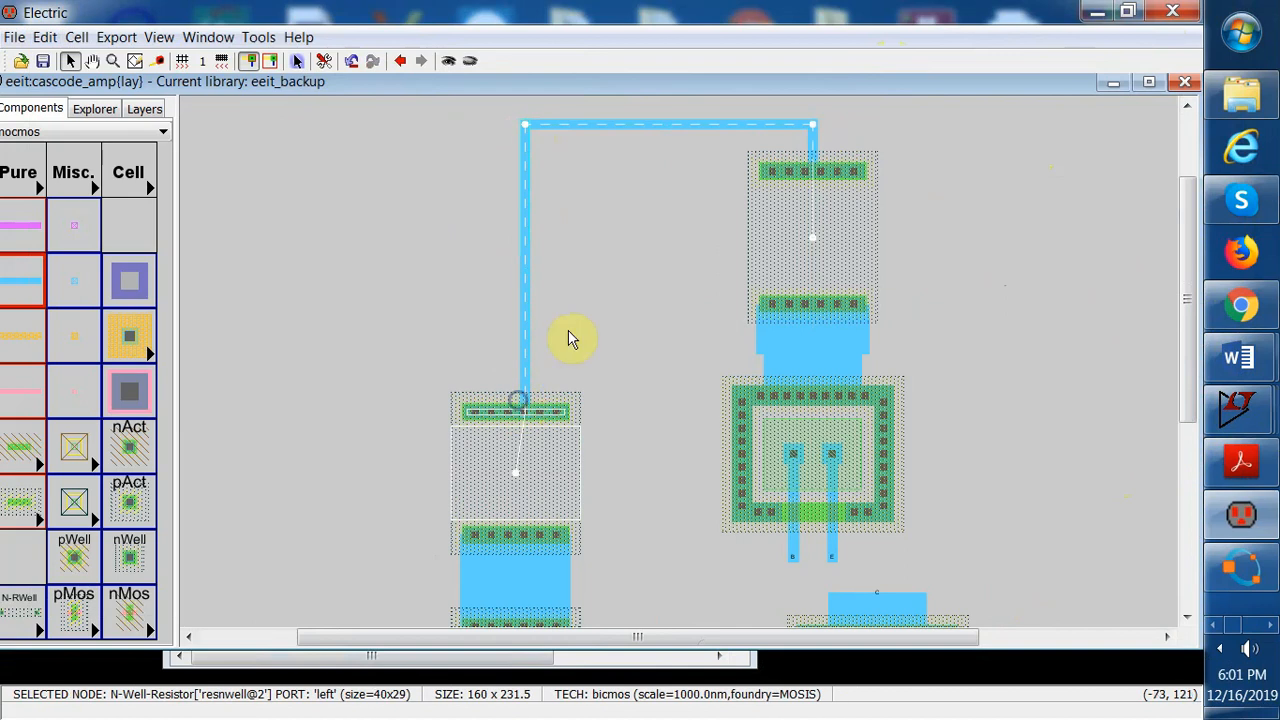
Set the vertical wire's width to 35 and its end extension to Neither end, then apply and close
double_click(523, 256)
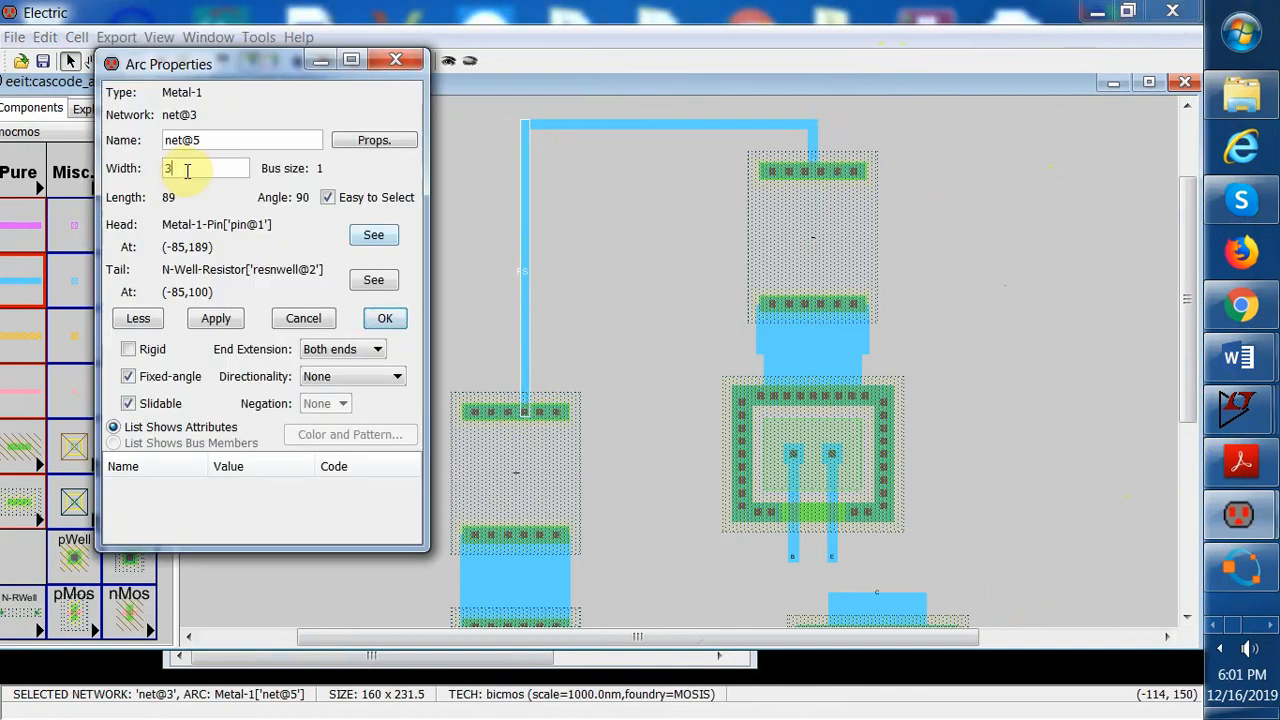
click(187, 170)
text(5)
click(215, 318)
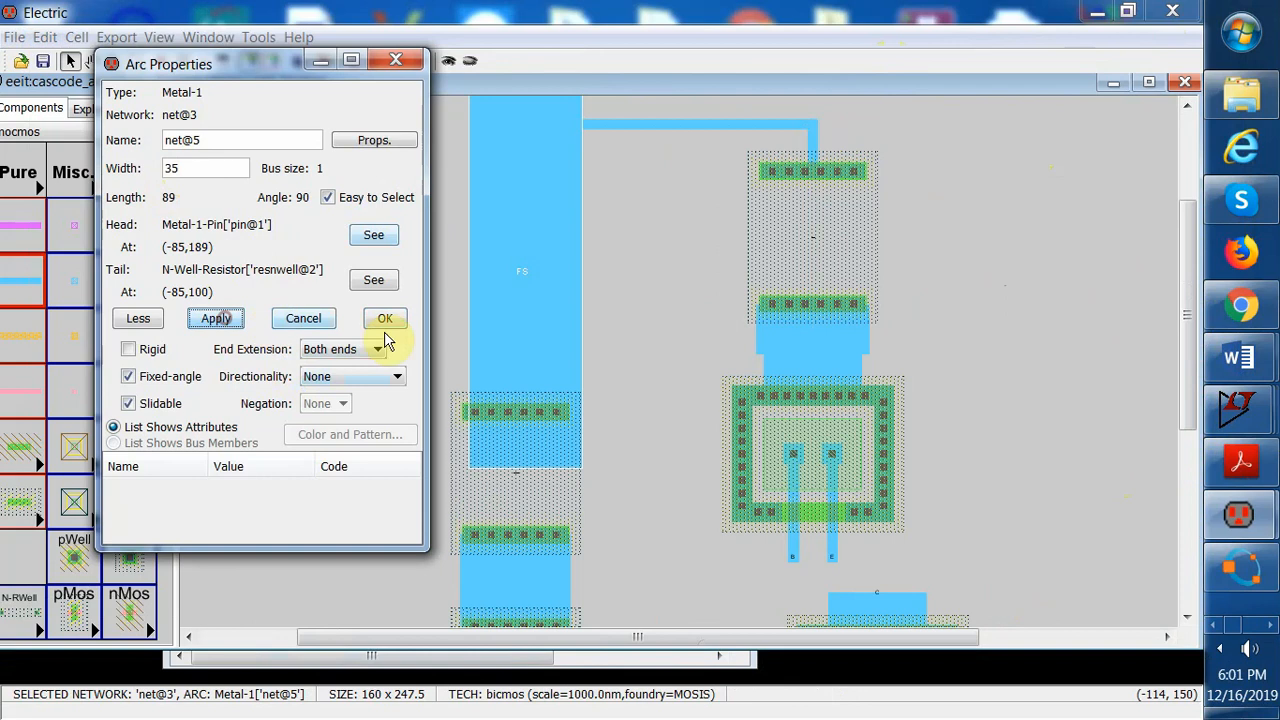
click(375, 350)
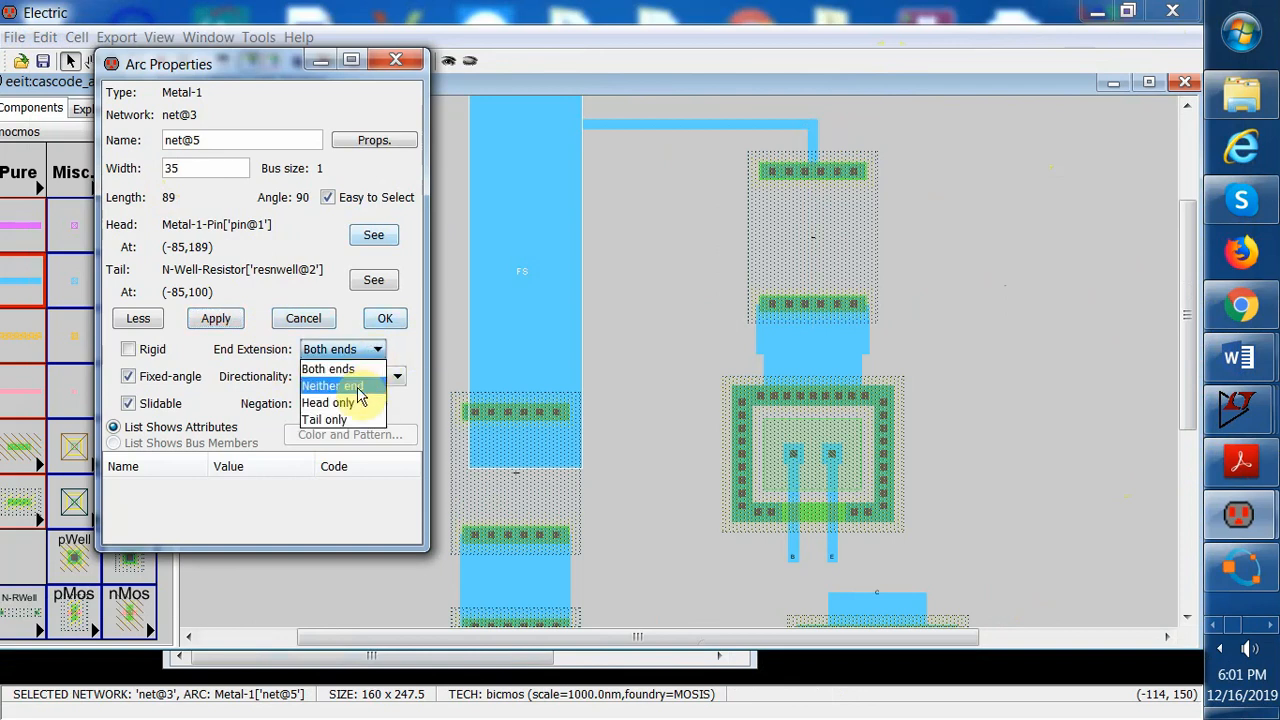
click(340, 379)
click(215, 318)
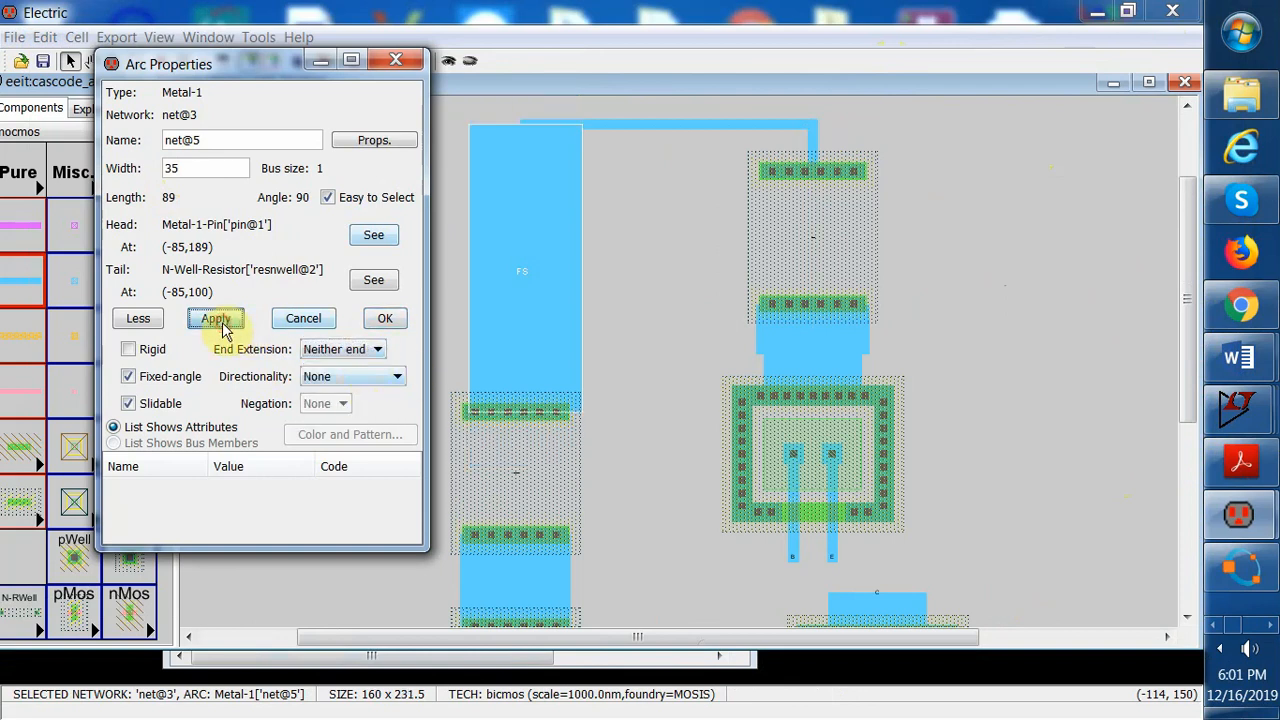
click(385, 318)
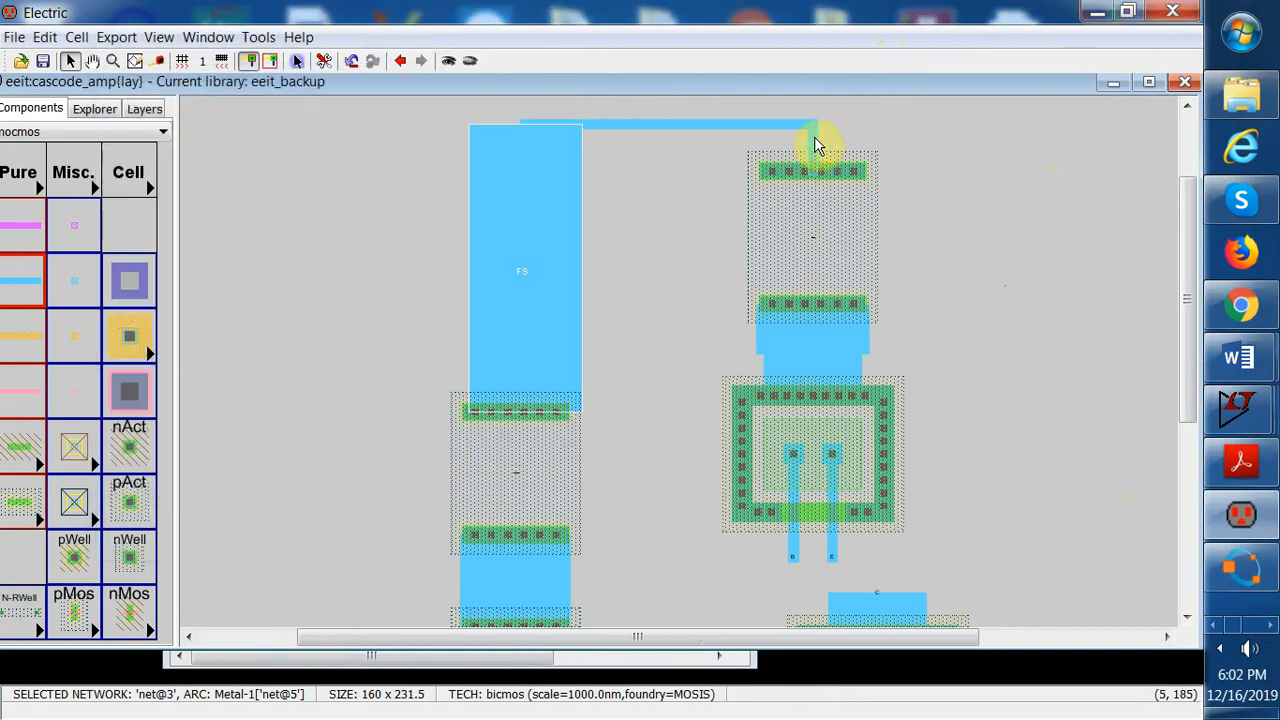
Set the fourth resistor's short riser wire width to 35 and end extension to Neither end, then apply and close
double_click(813, 141)
click(205, 172)
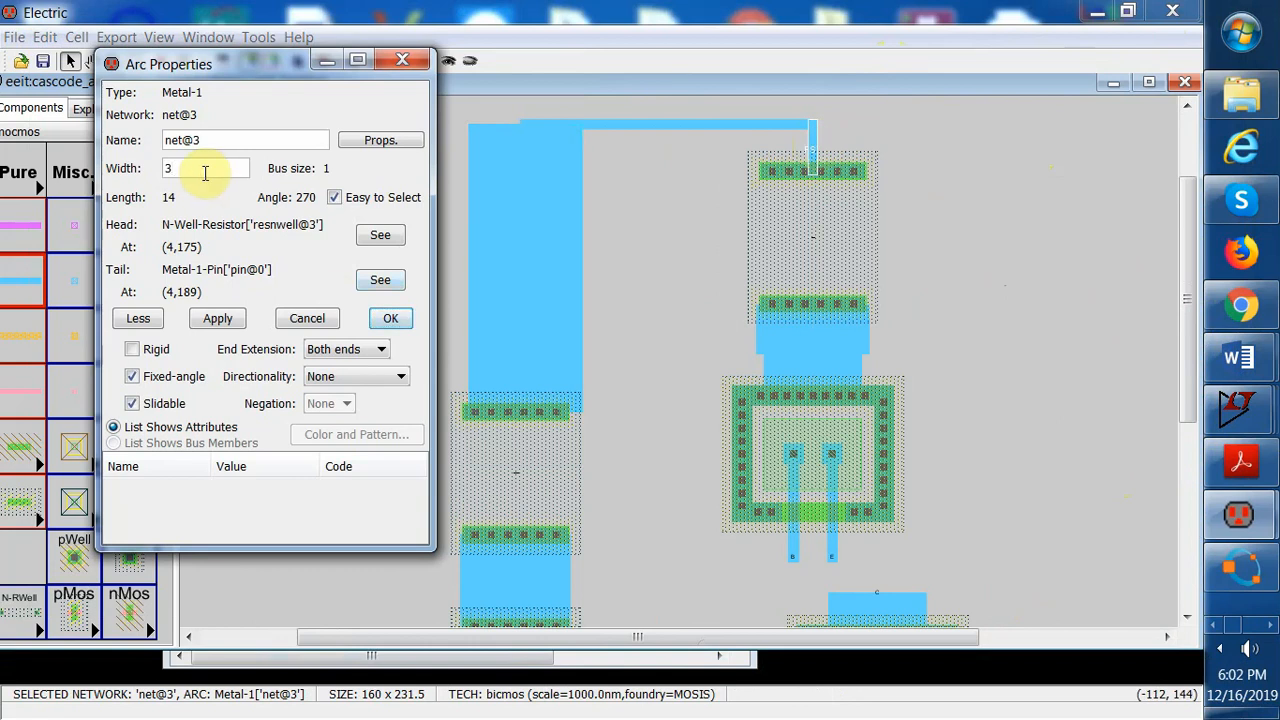
text(5)
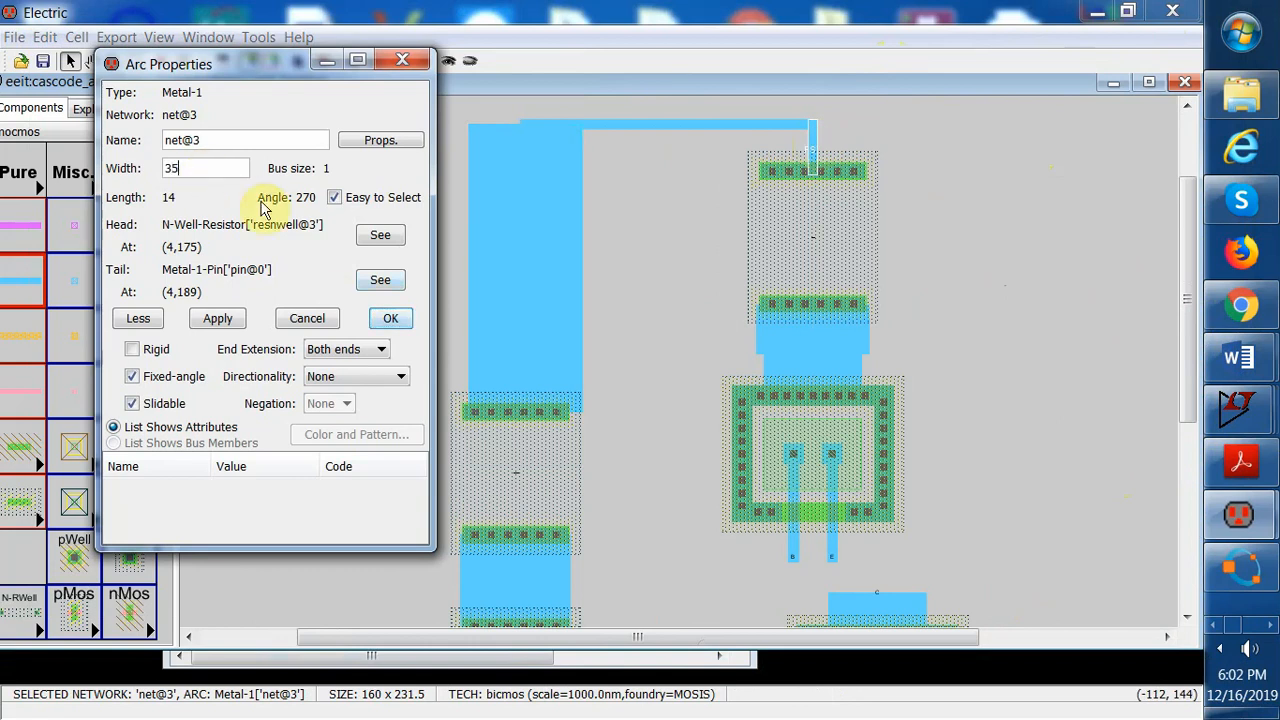
click(383, 352)
click(330, 381)
click(218, 320)
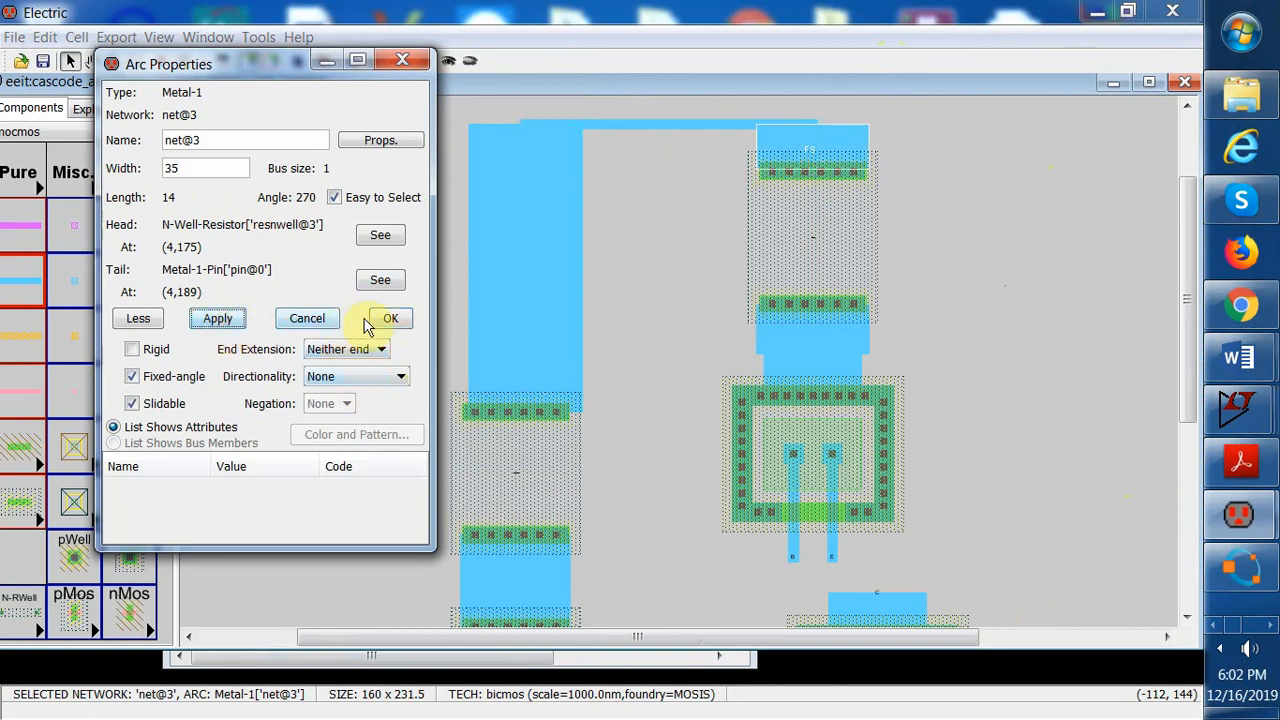
click(388, 320)
Set the top horizontal wire's width to 30 and its end extension to Neither end, applying each change
double_click(706, 128)
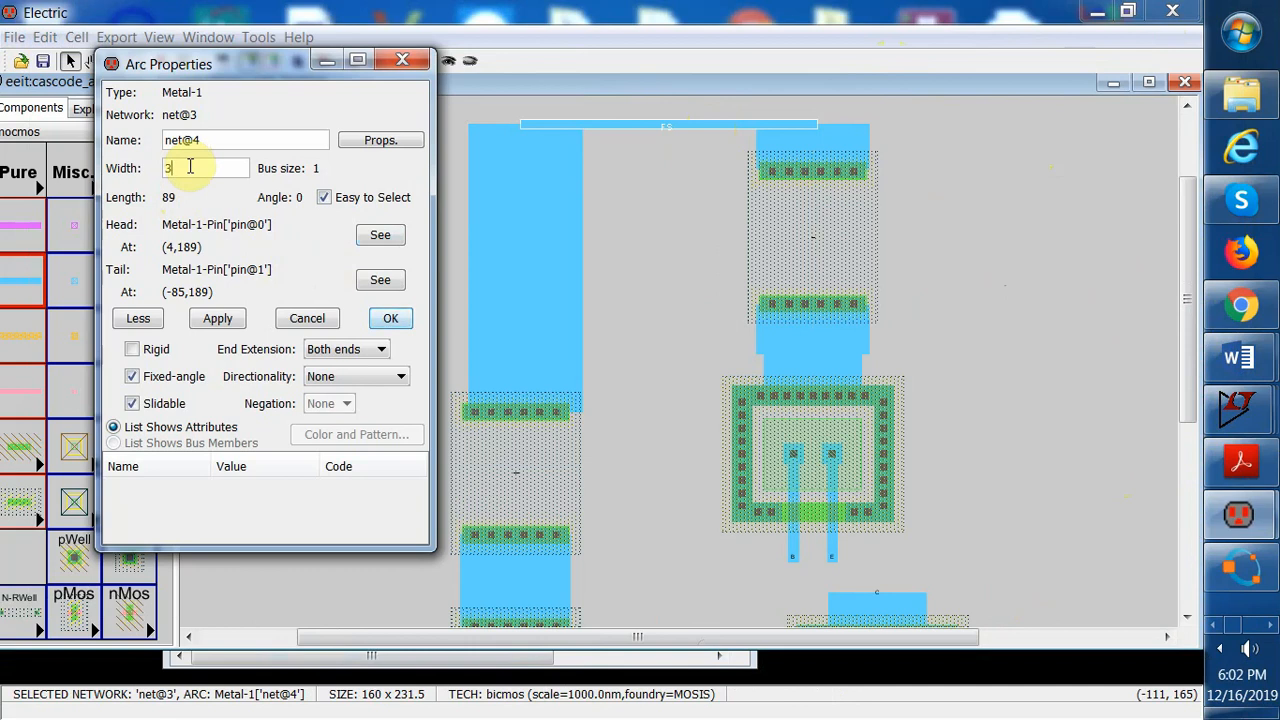
click(217, 319)
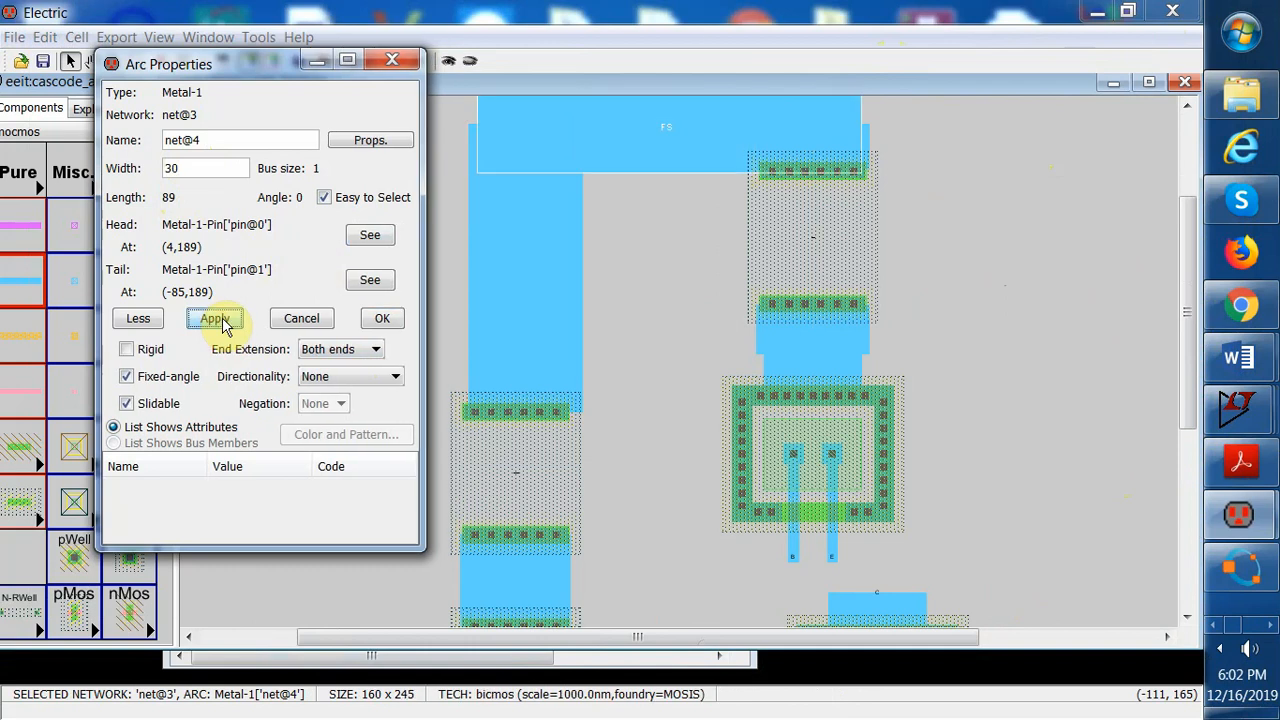
click(374, 349)
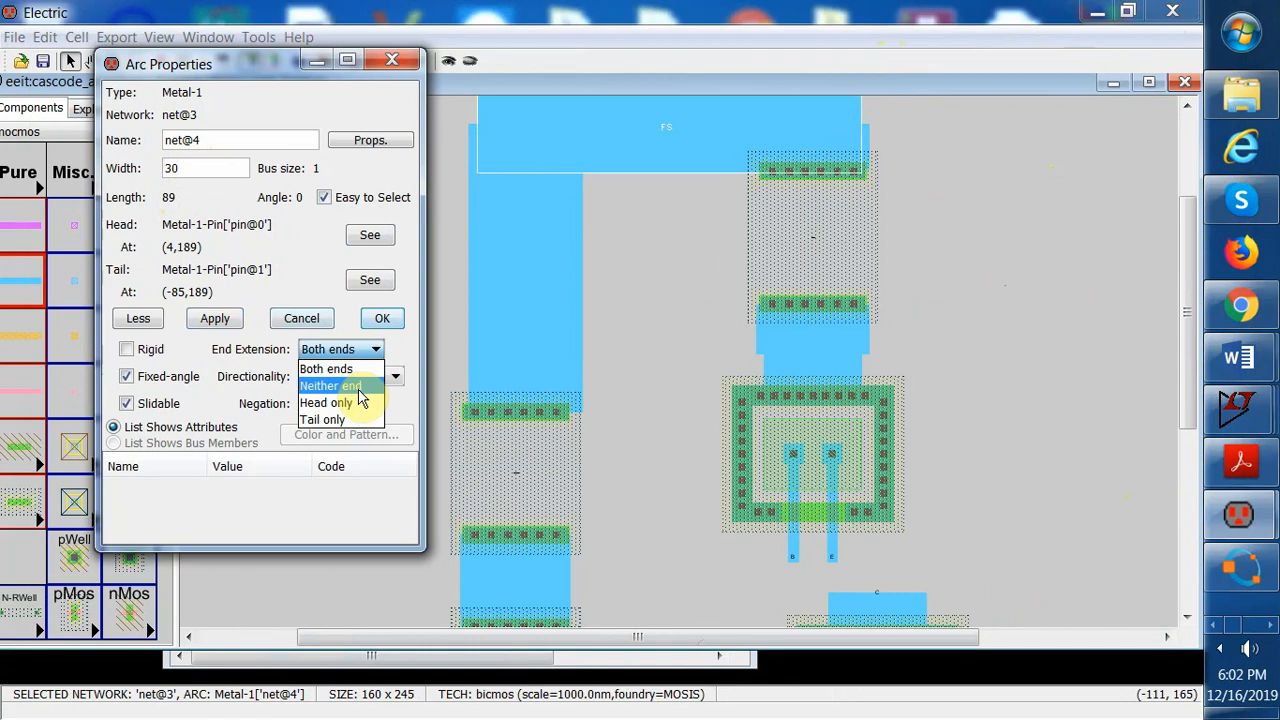
click(362, 386)
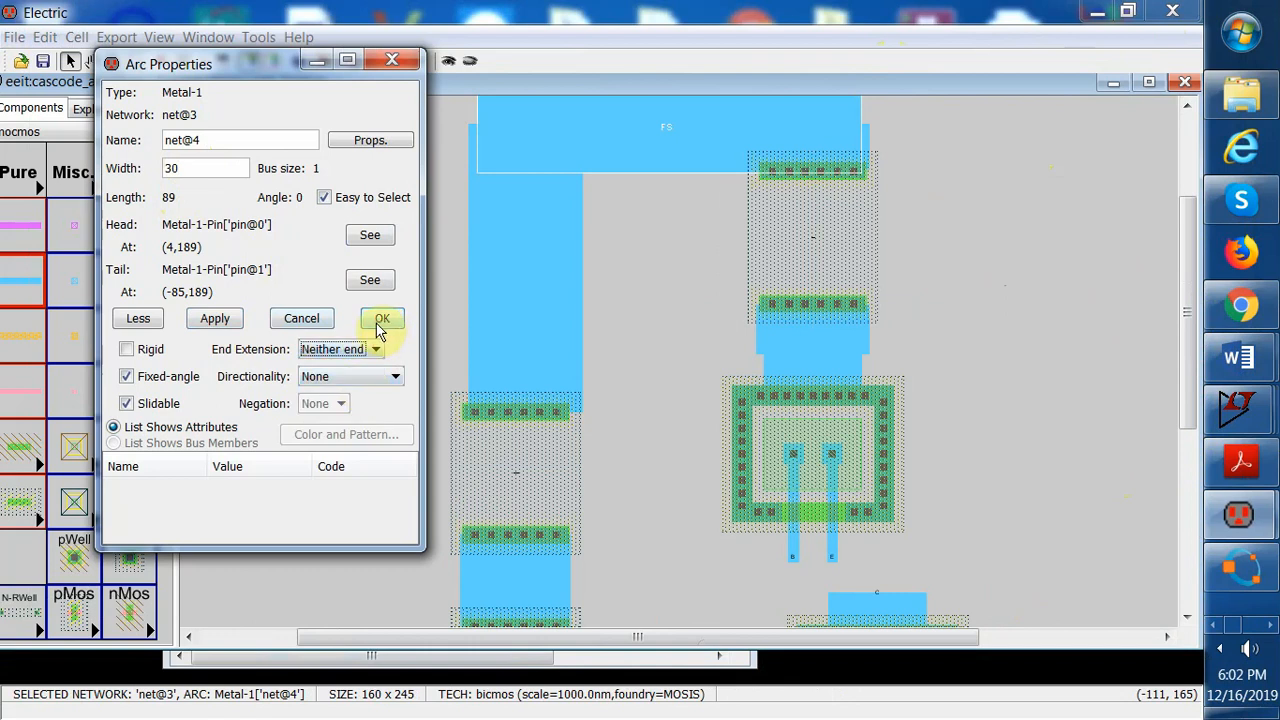
click(222, 324)
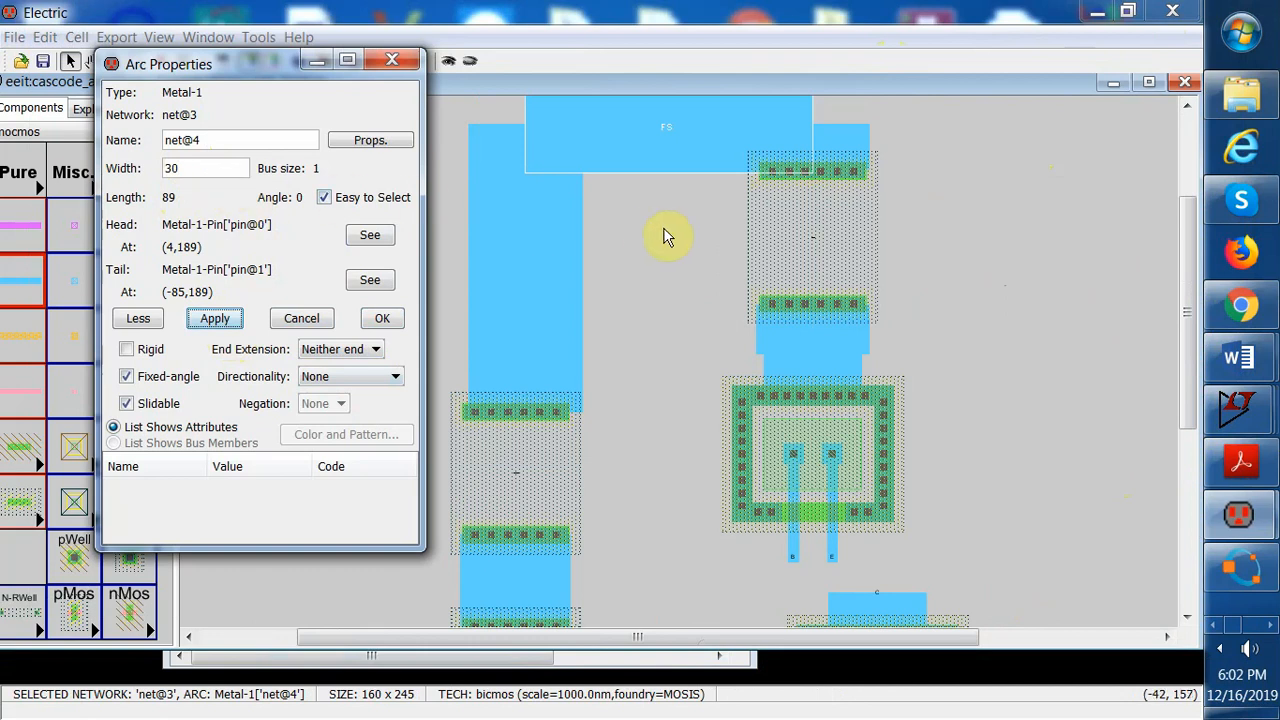
Change the top horizontal wire's width to 28 and its end extension to Both ends, applying each change
click(200, 170)
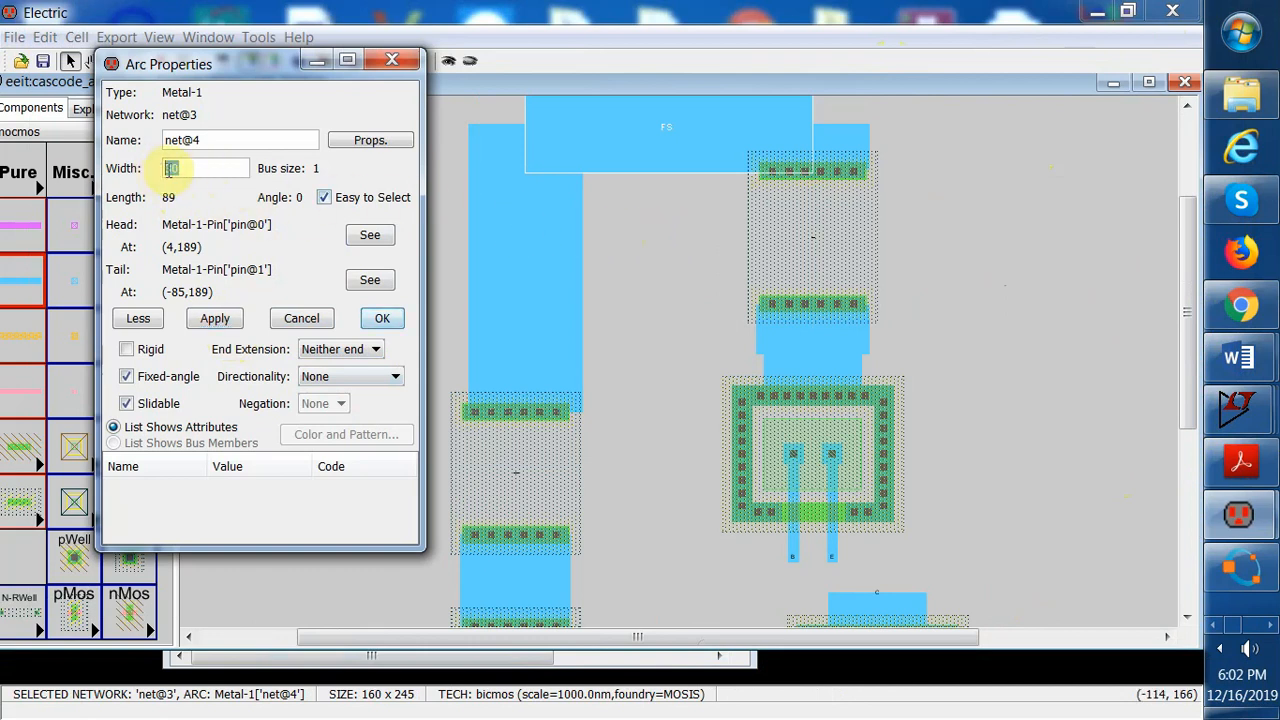
text(28)
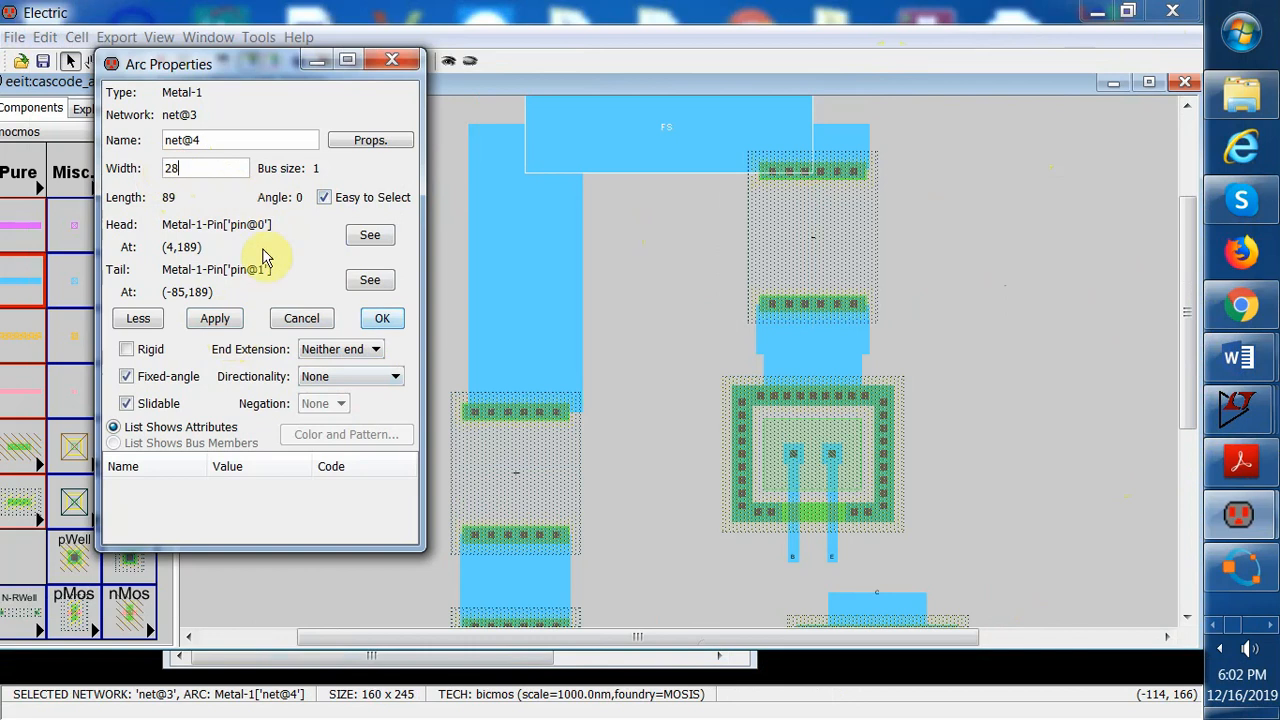
click(213, 319)
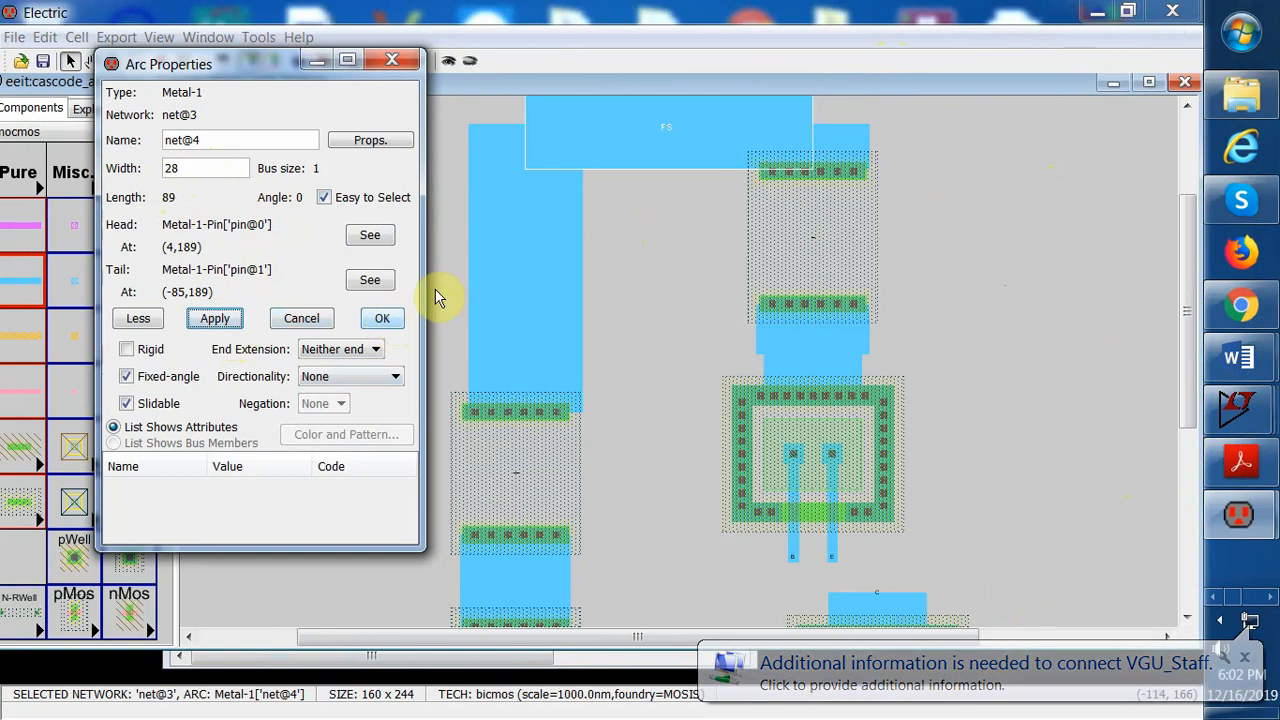
click(366, 349)
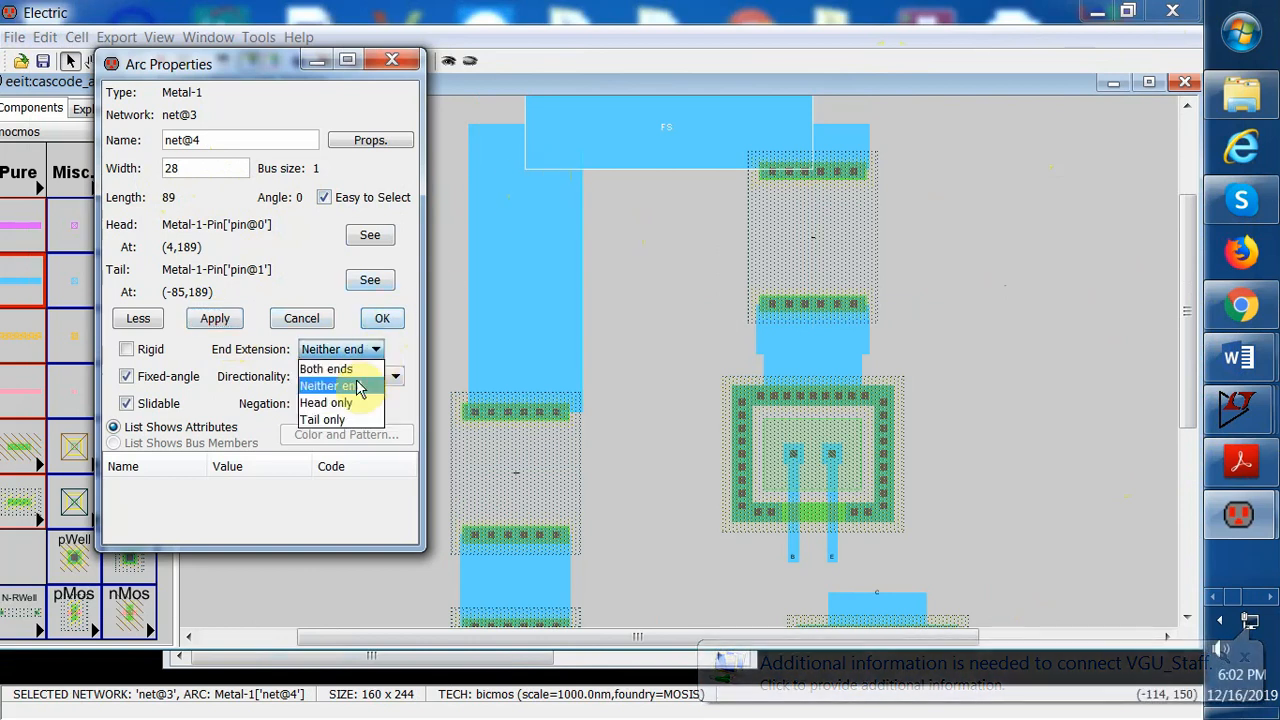
click(354, 370)
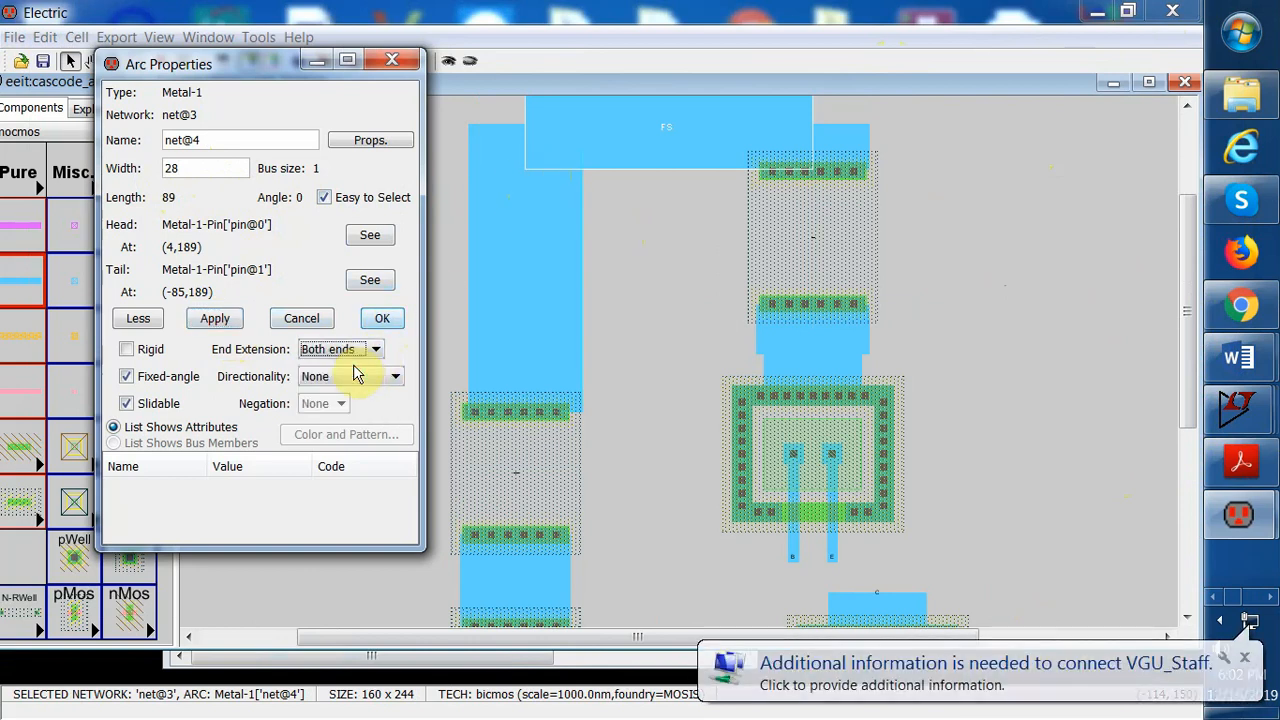
click(216, 319)
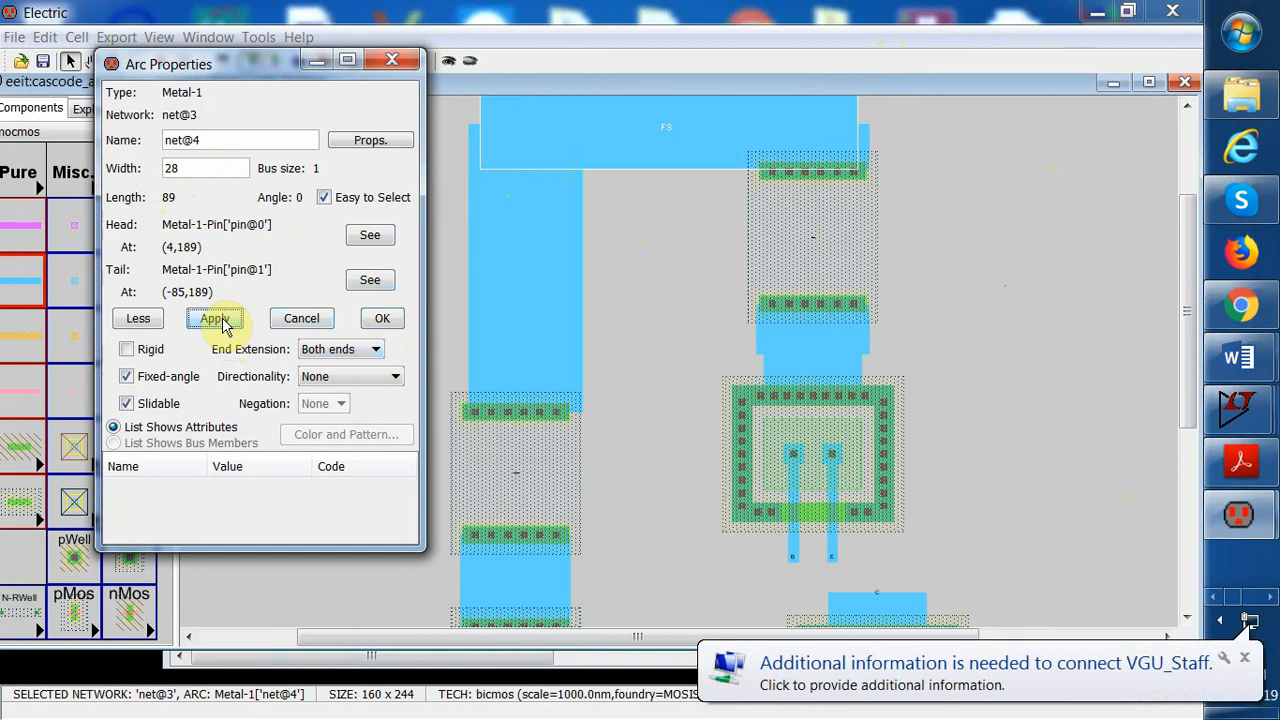
click(631, 317)
Wire the upper transistor's emitter to the lower transistor's collector with Metal-1
drag(1187, 295, 1166, 383)
click(837, 365)
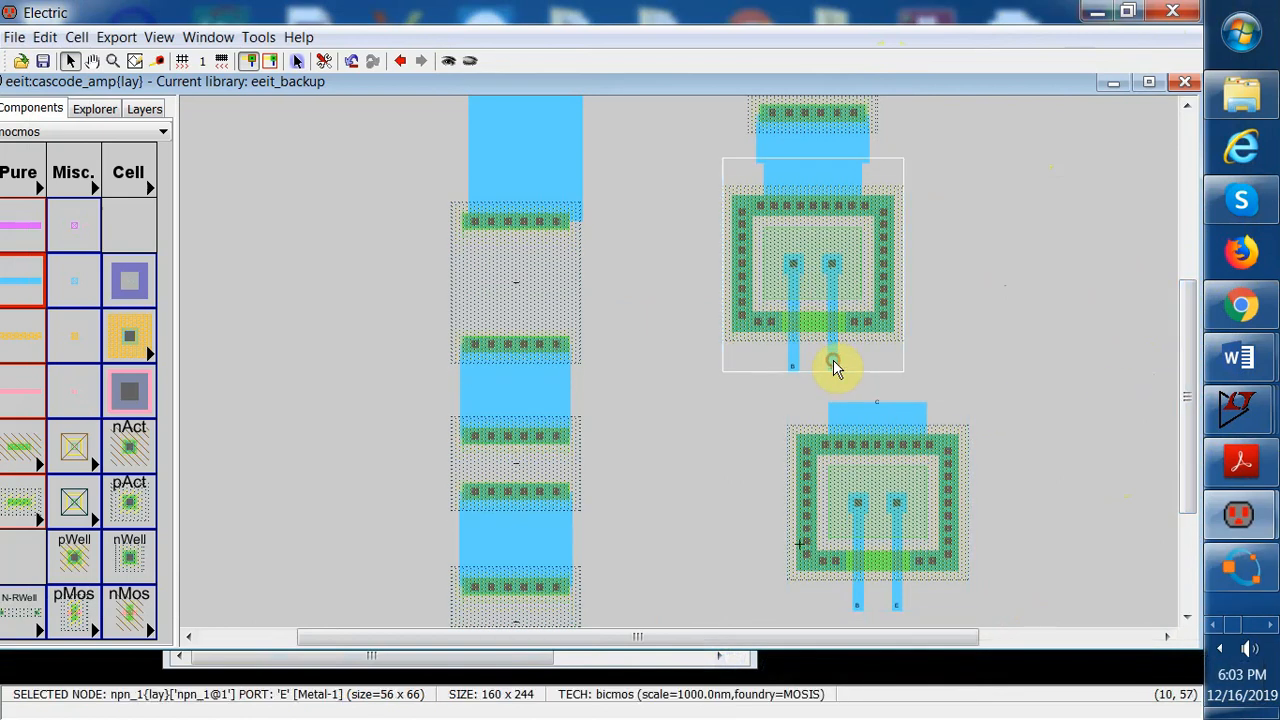
shift+click(838, 405)
right_click(836, 399)
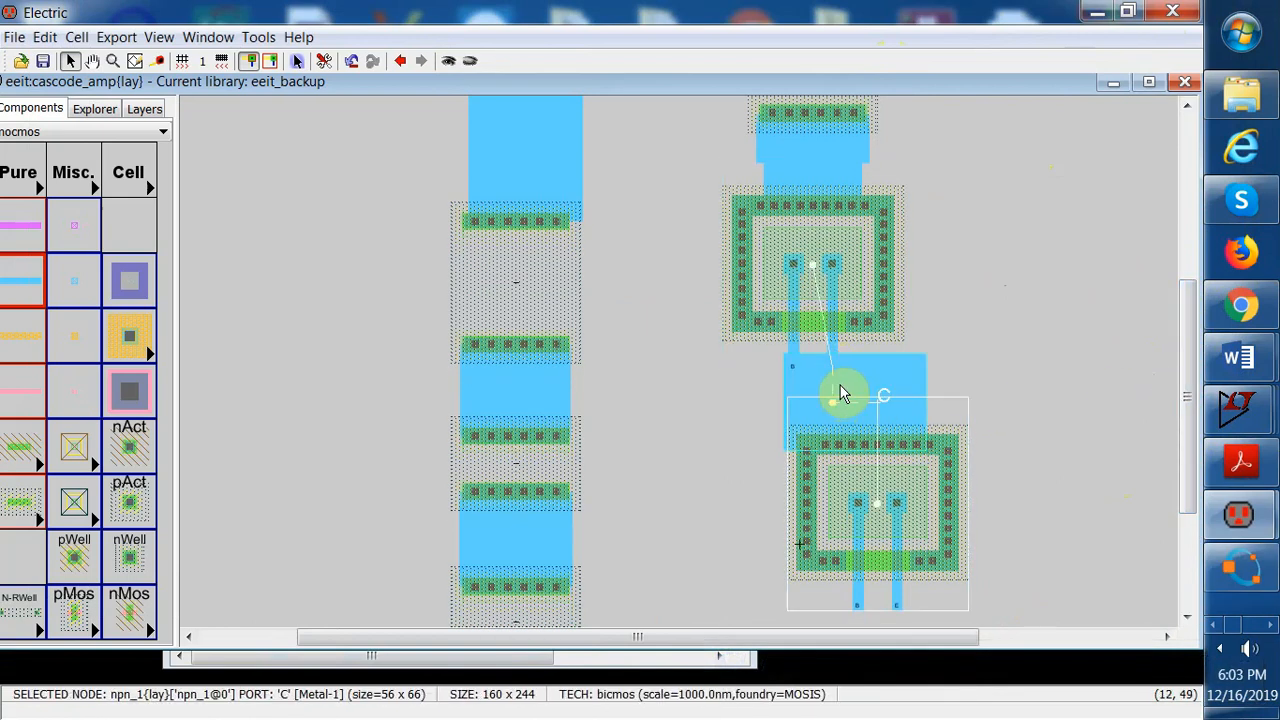
Set the emitter-to-collector wire's width to 20 and its end extension to Neither end, then apply
double_click(920, 374)
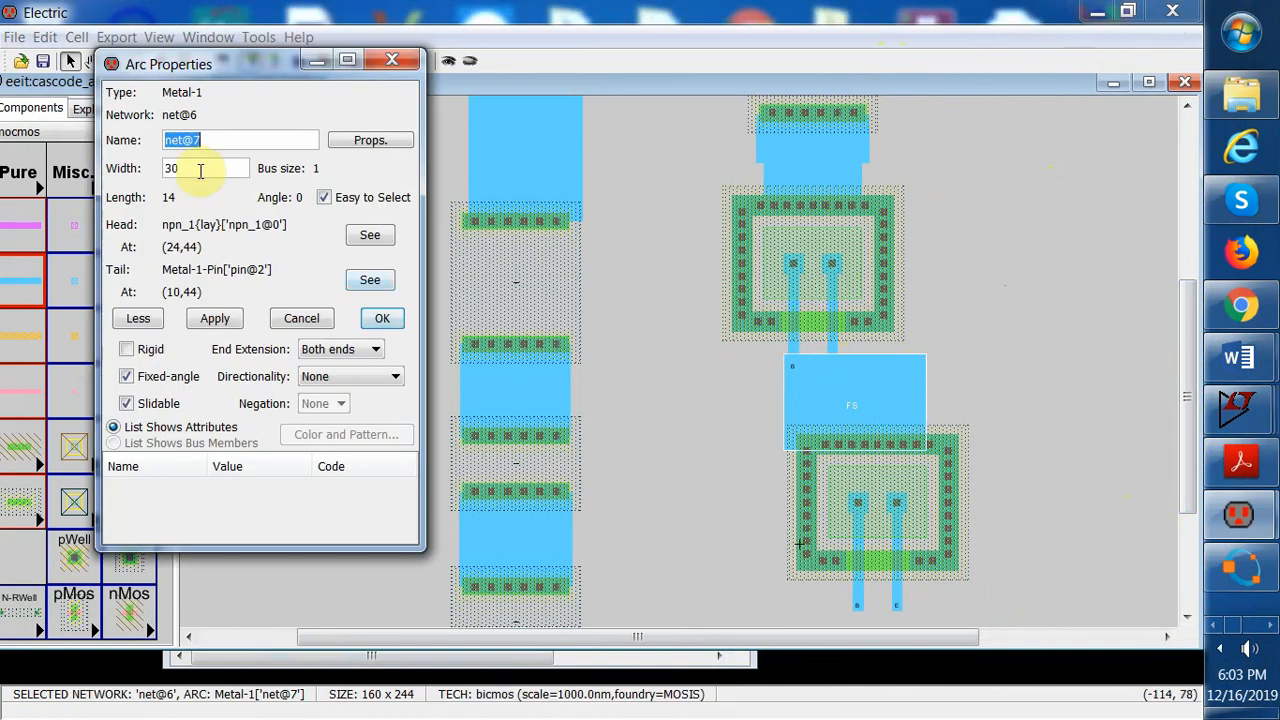
drag(200, 171, 168, 170)
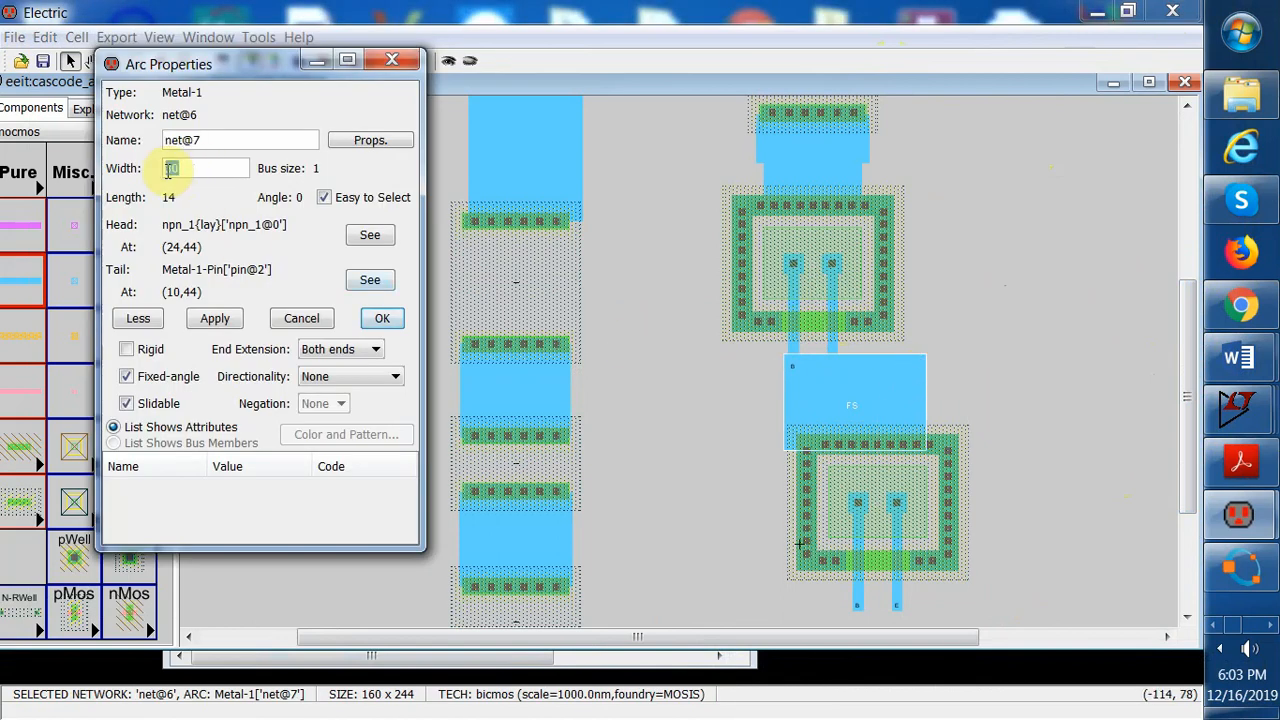
click(378, 350)
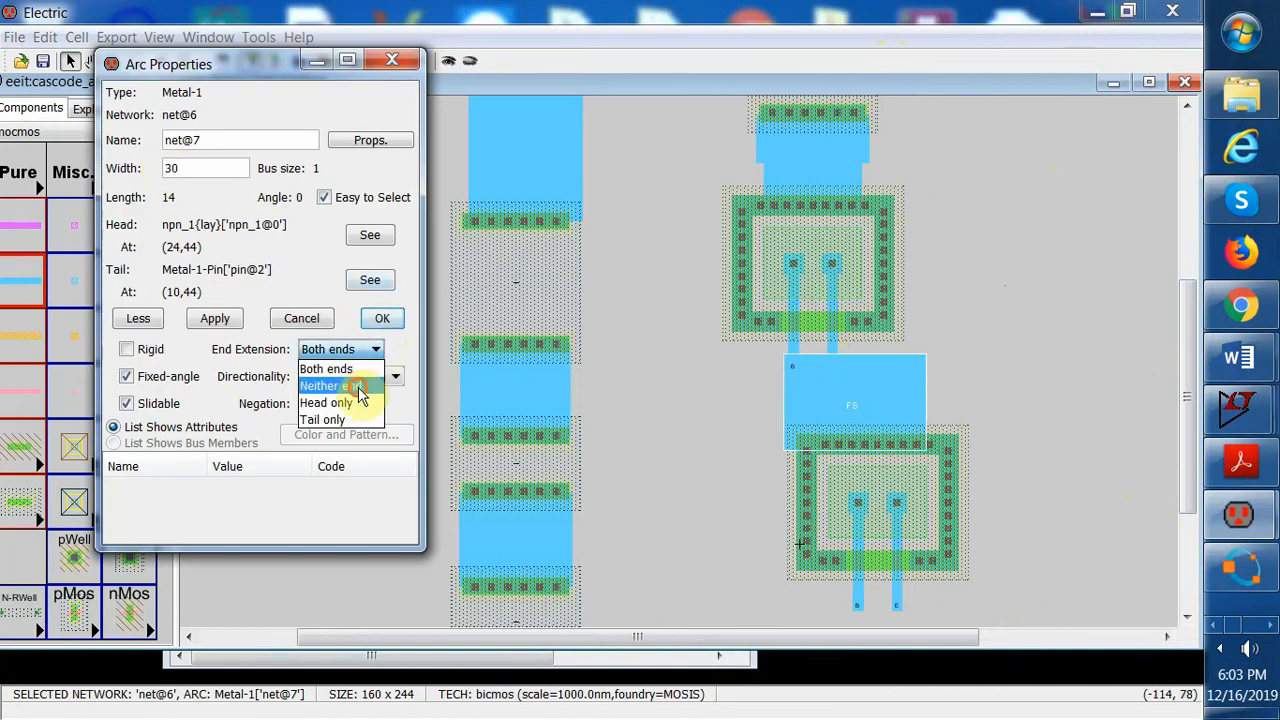
click(345, 380)
click(197, 168)
drag(197, 168, 160, 177)
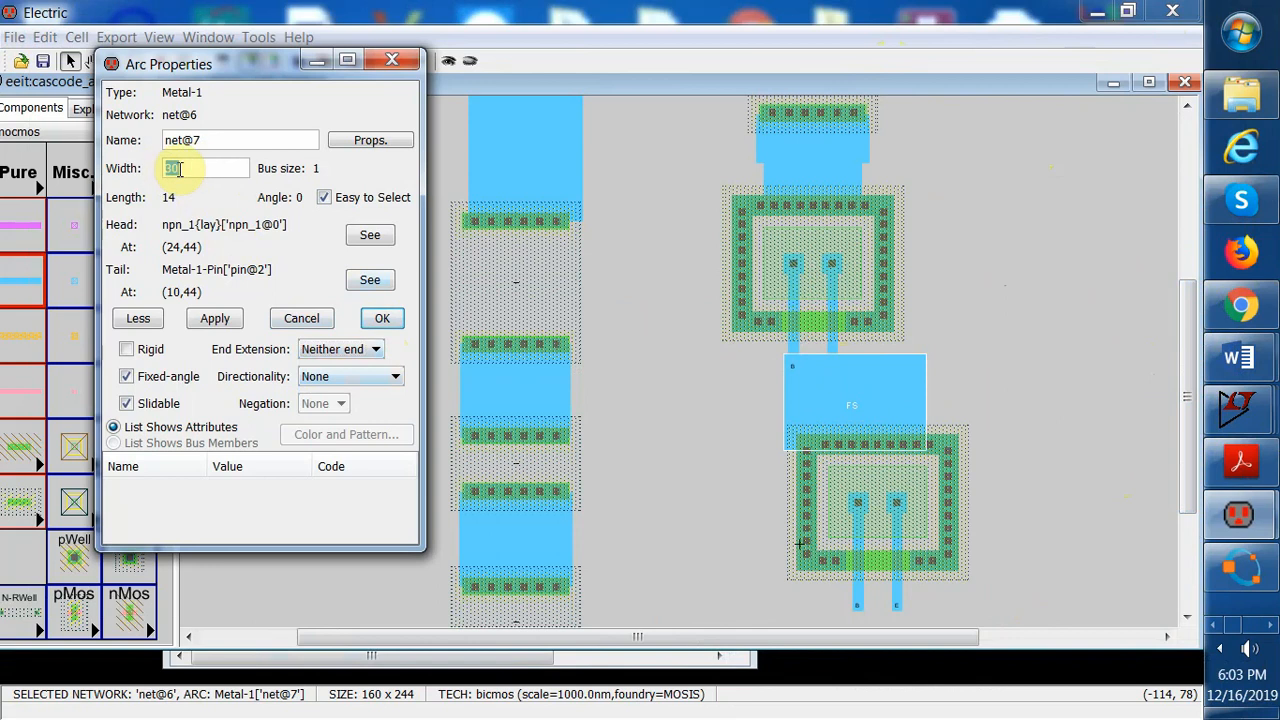
text(20)
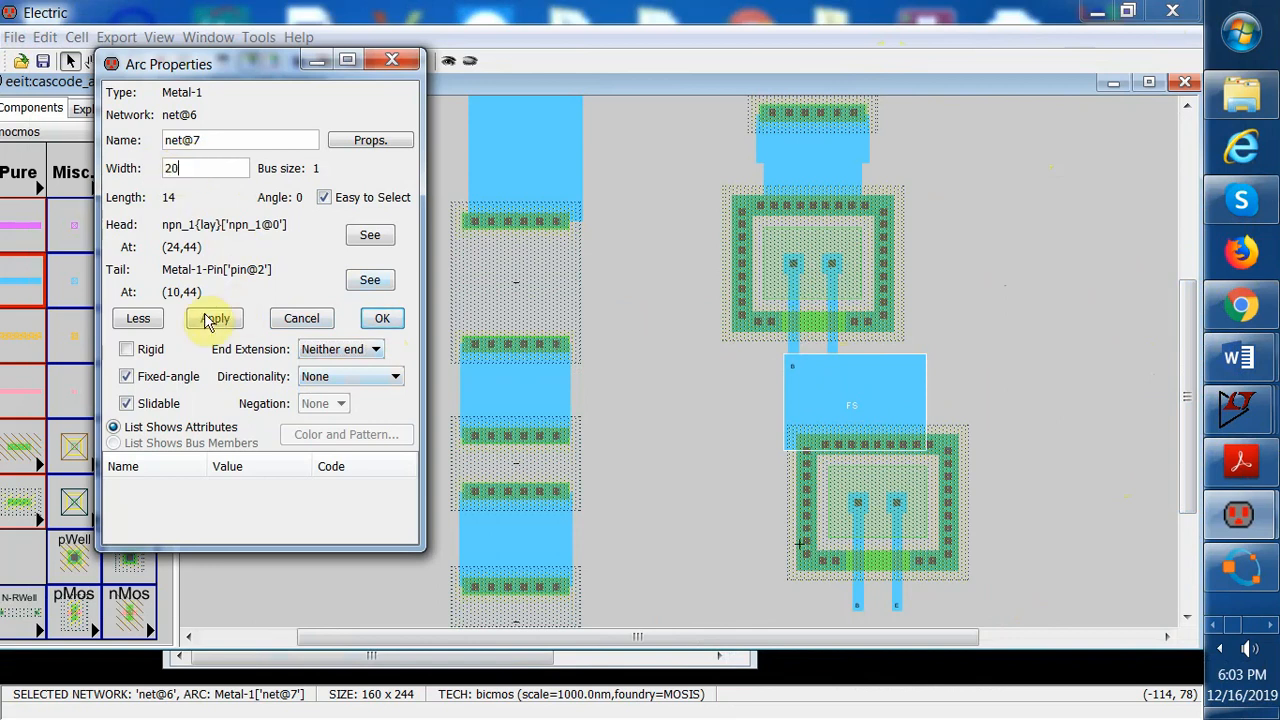
click(216, 320)
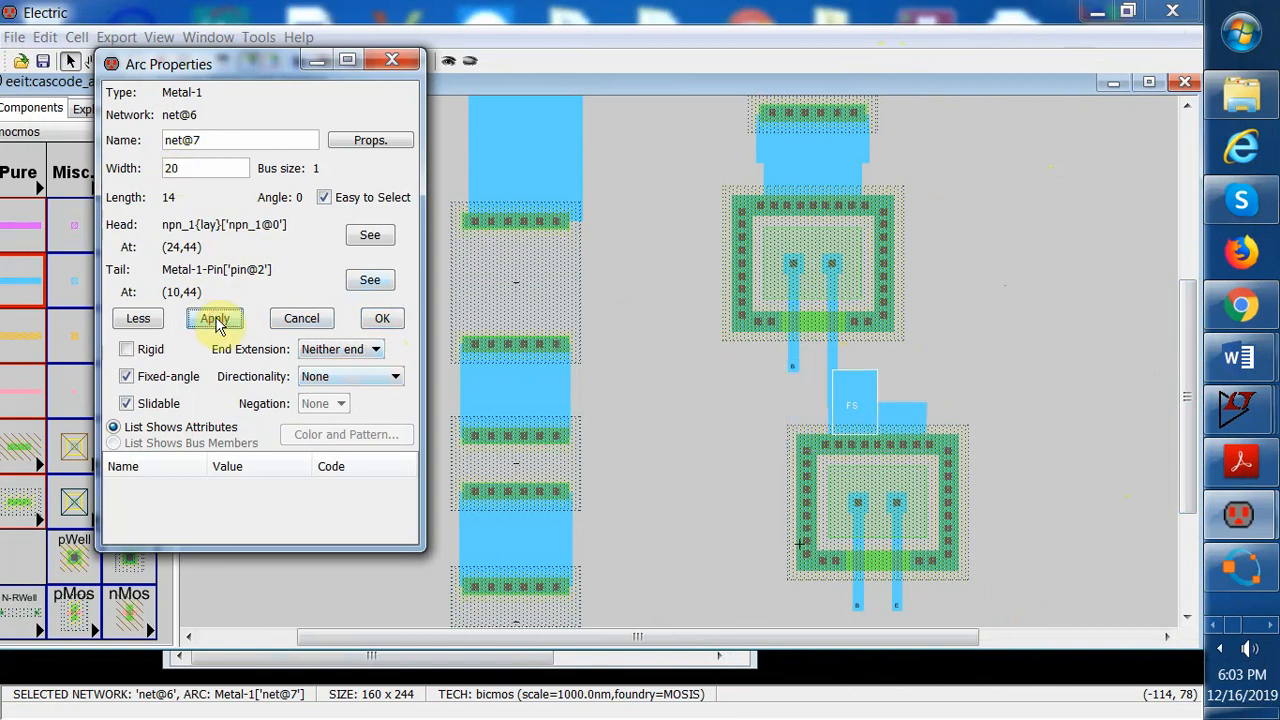
click(974, 357)
Inspect the lower transistor's node properties and its port connections
drag(1189, 357, 1194, 423)
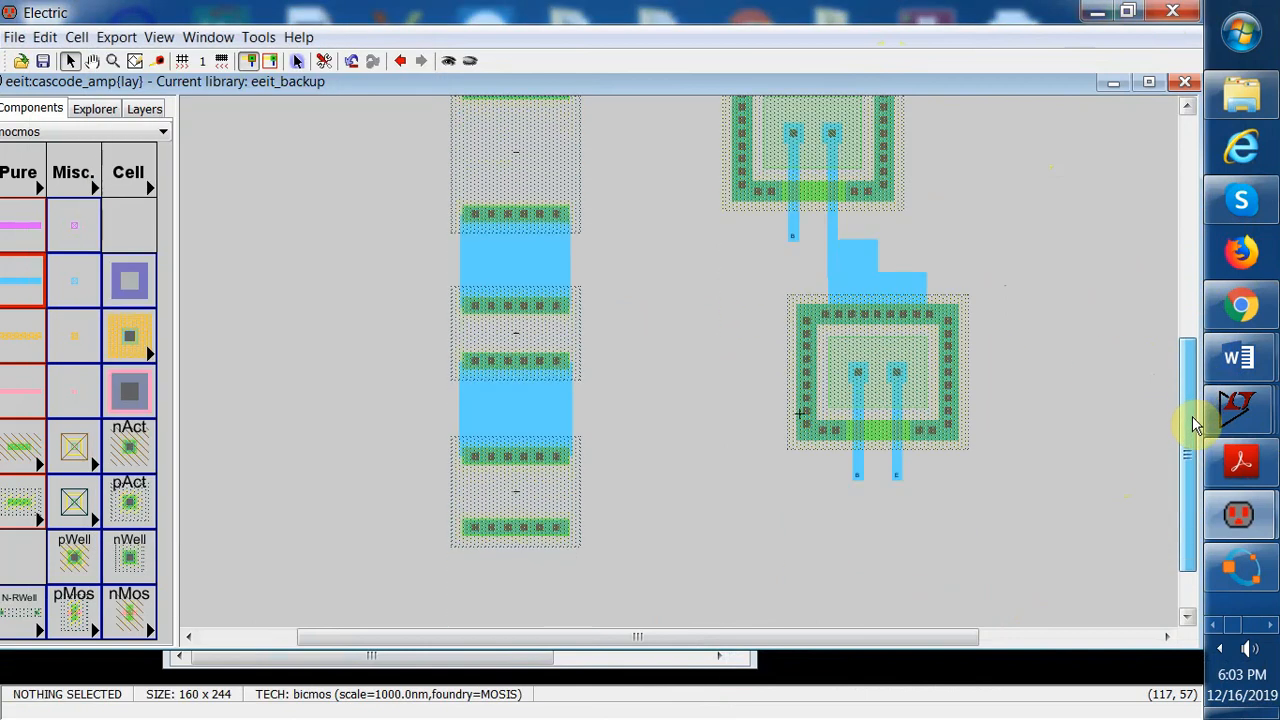
click(858, 481)
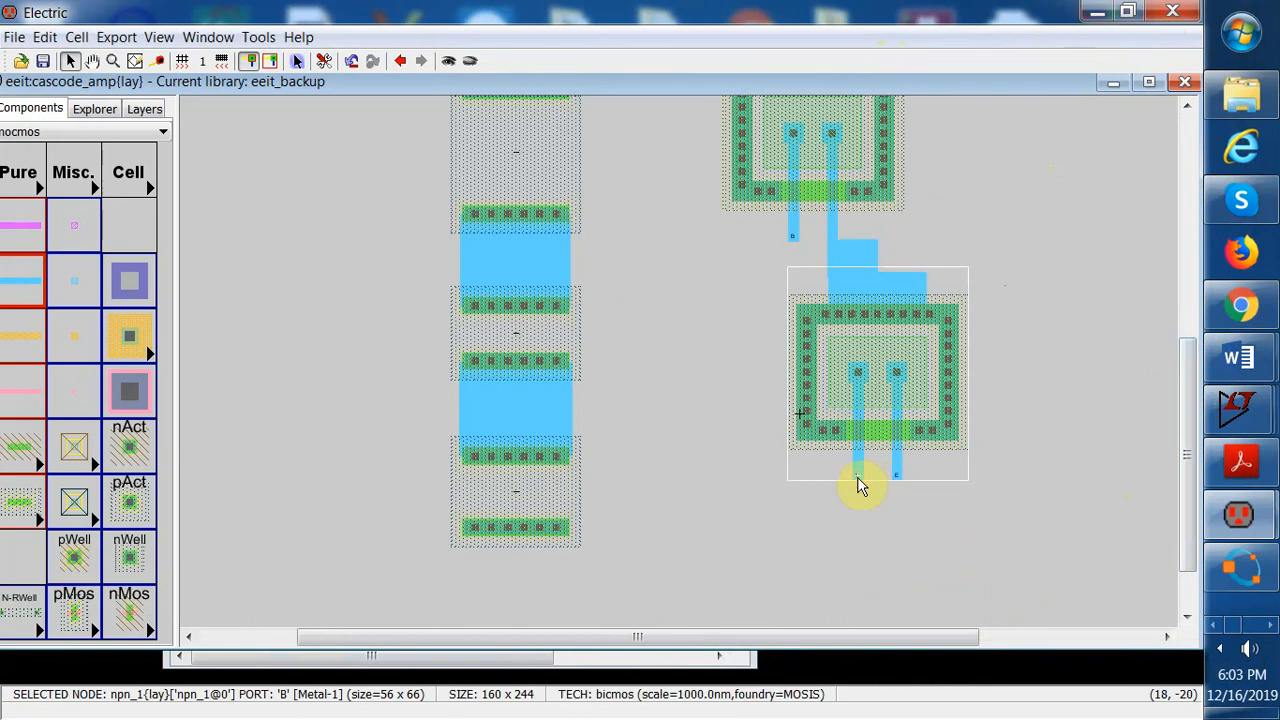
double_click(860, 485)
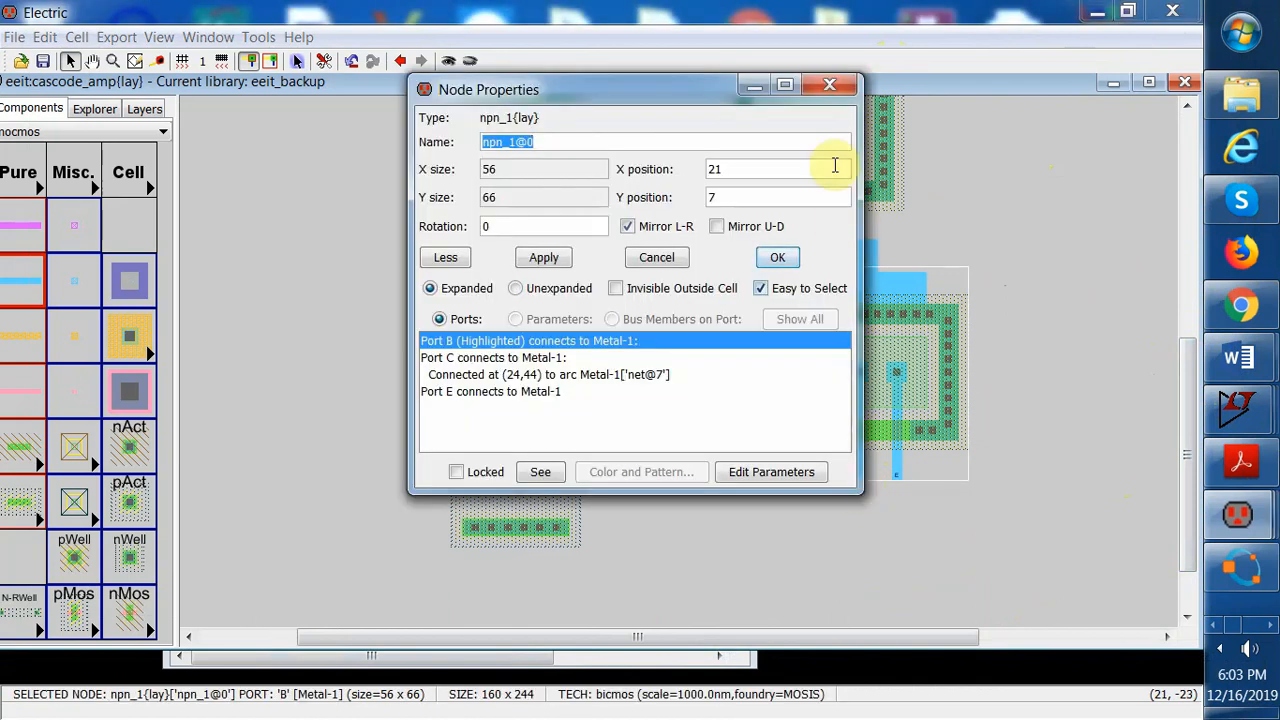
click(828, 88)
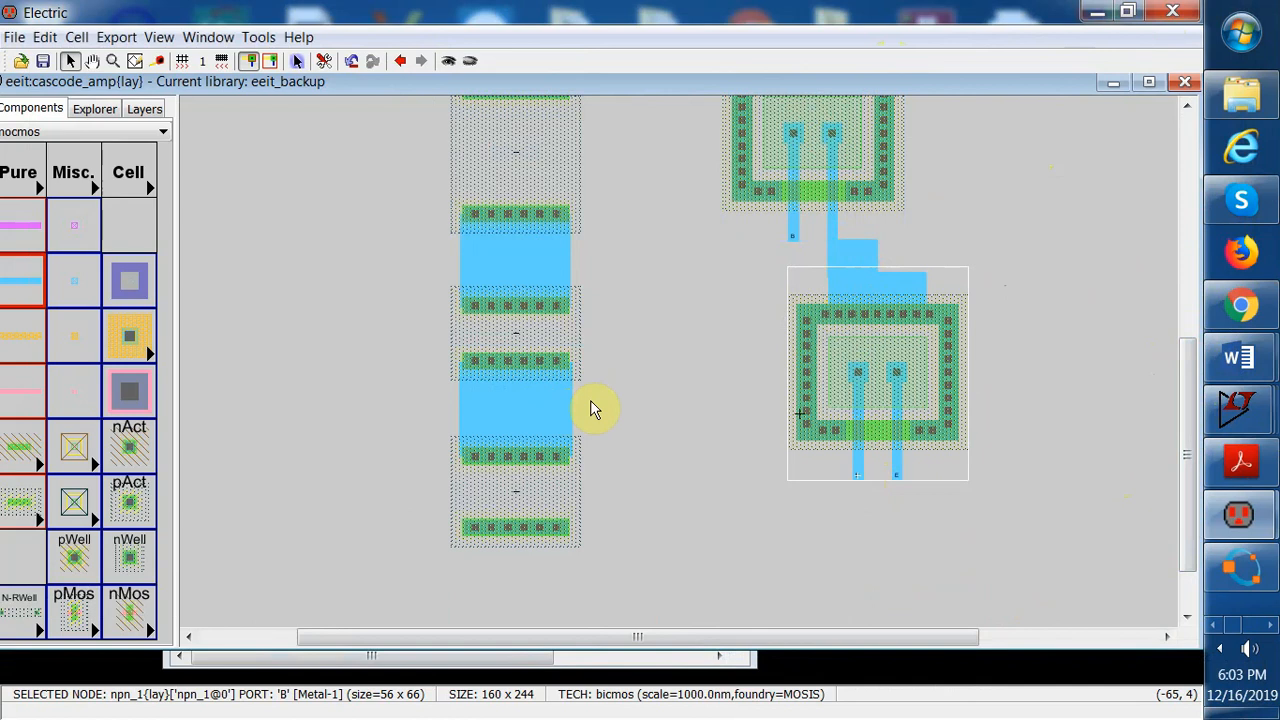
click(857, 486)
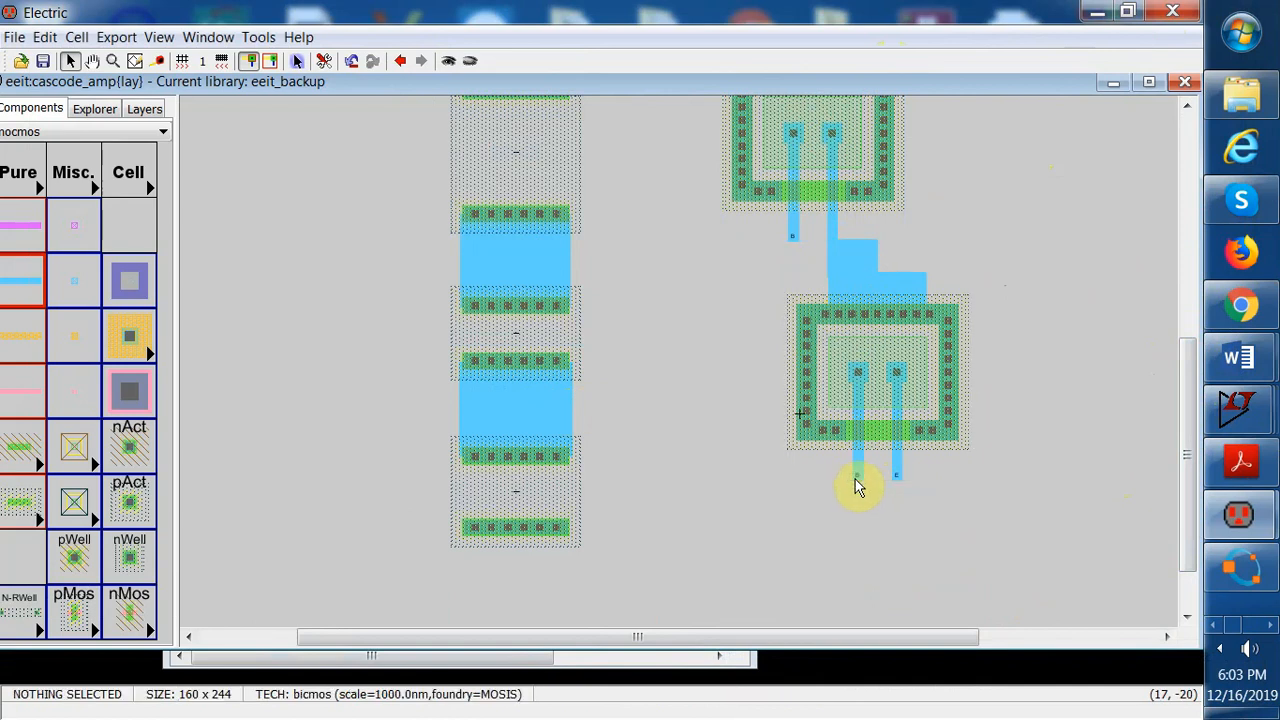
Wire the lower transistor's base with Metal-1 to the metal between the lower N-Well resistors
click(765, 487)
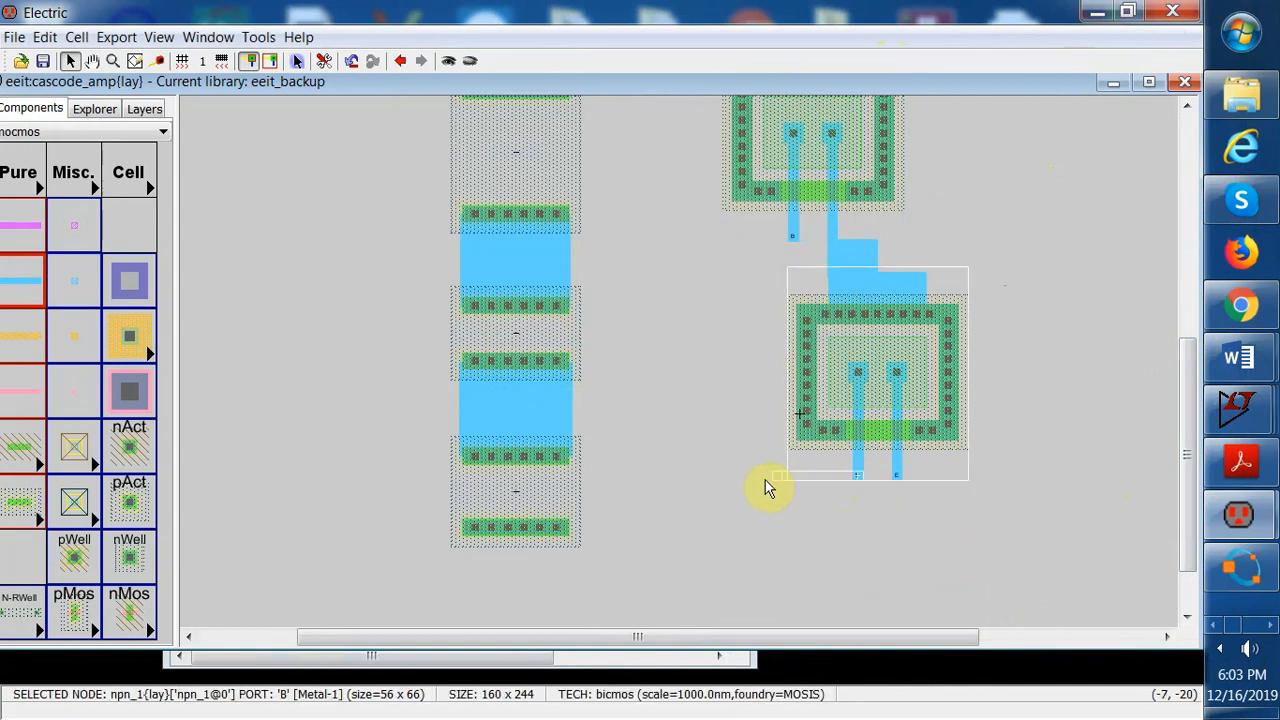
right_click(699, 474)
click(698, 470)
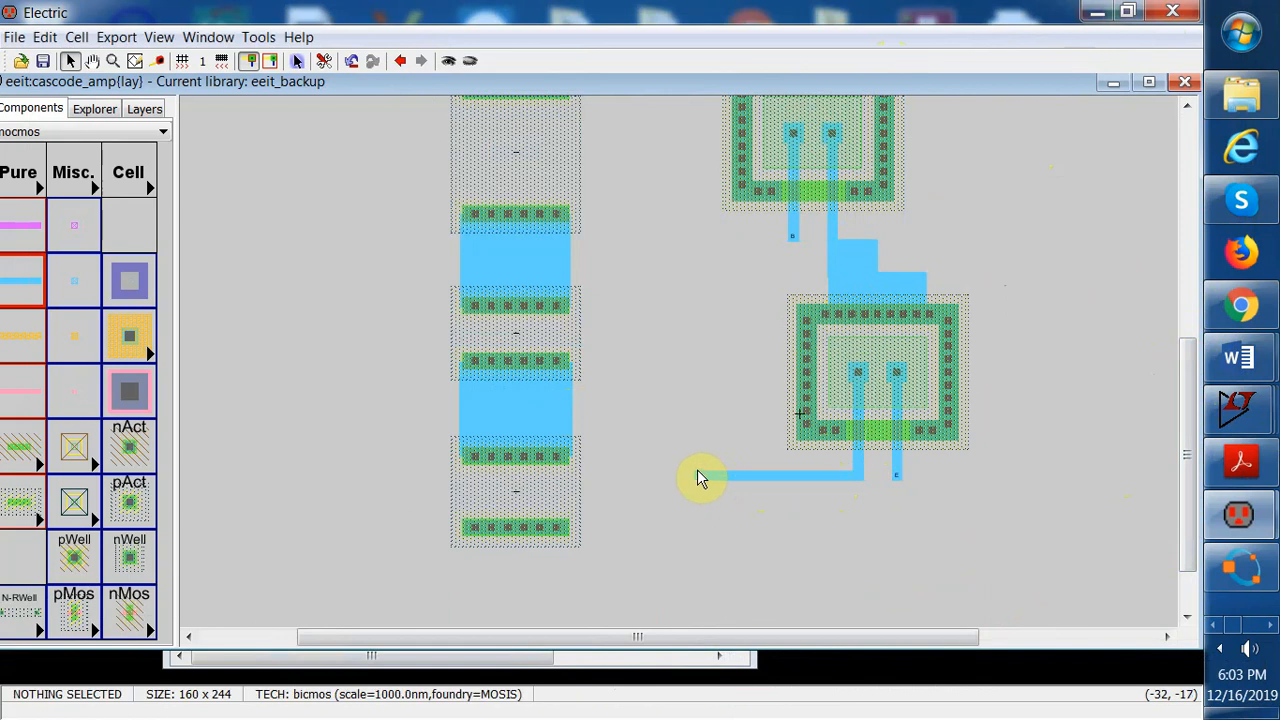
click(698, 472)
right_drag(700, 445, 576, 421)
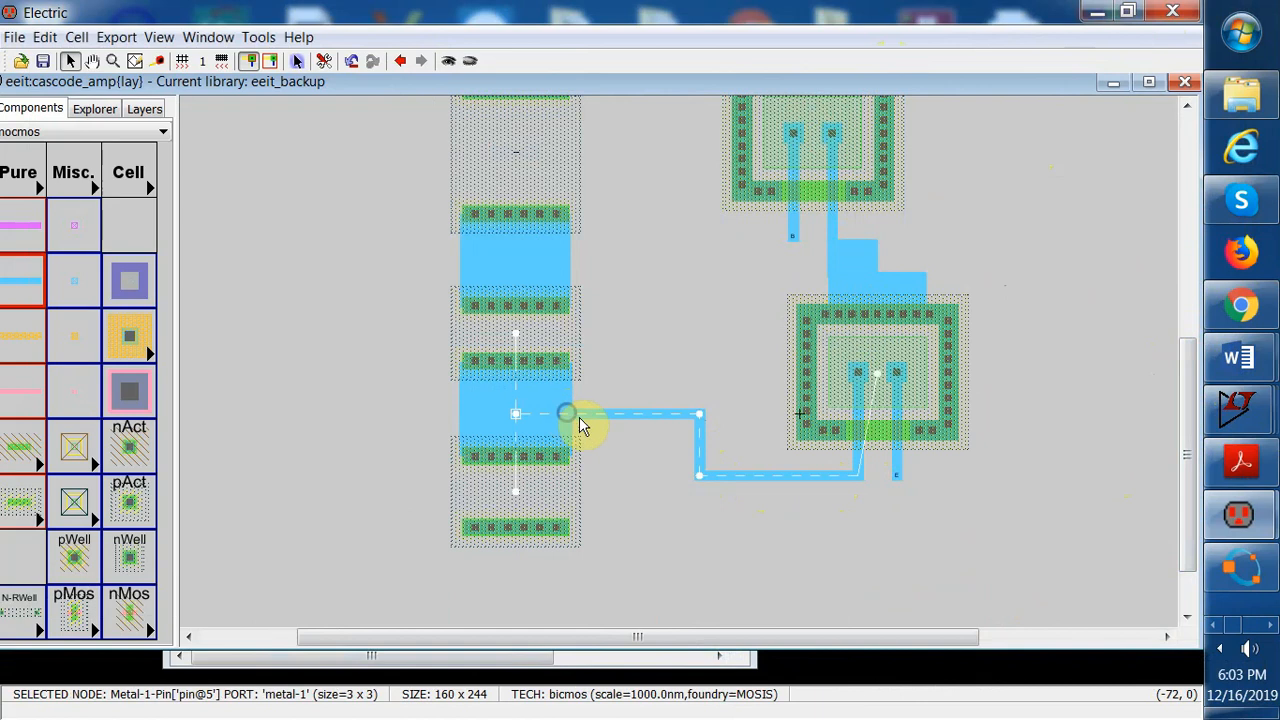
click(661, 478)
Set the base wire's upper horizontal segment to width 20 and apply
double_click(634, 415)
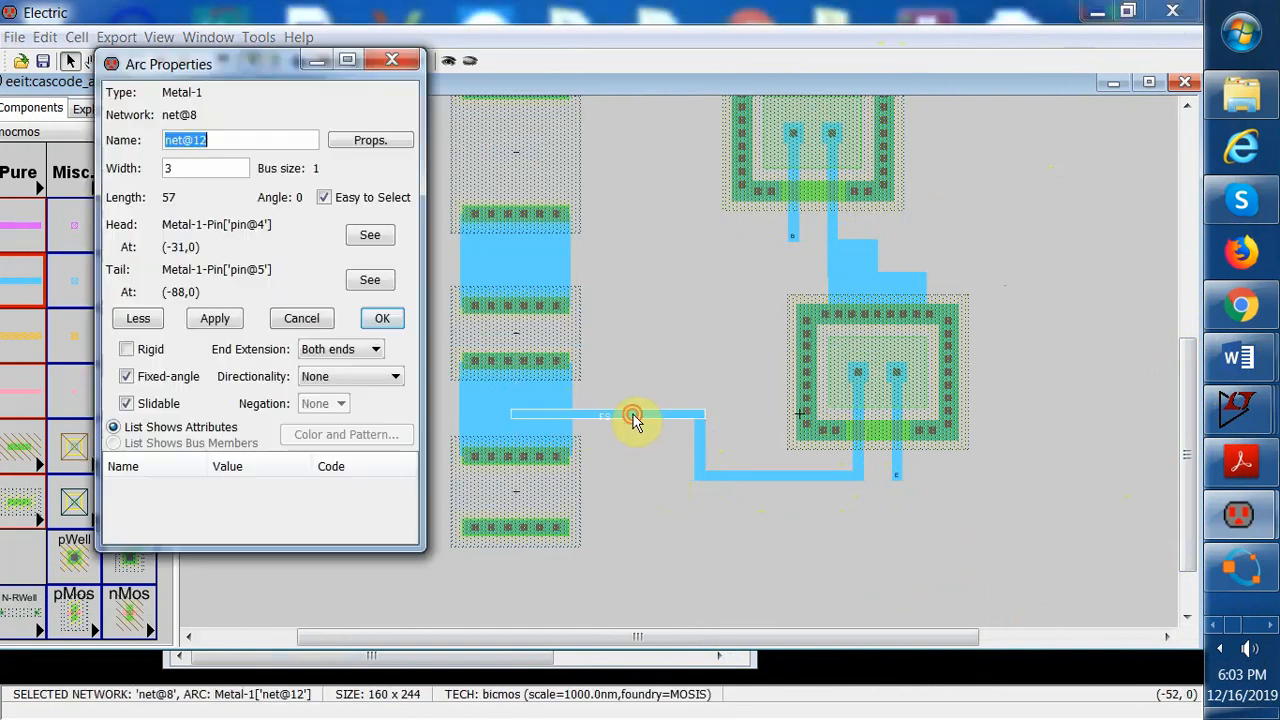
click(172, 170)
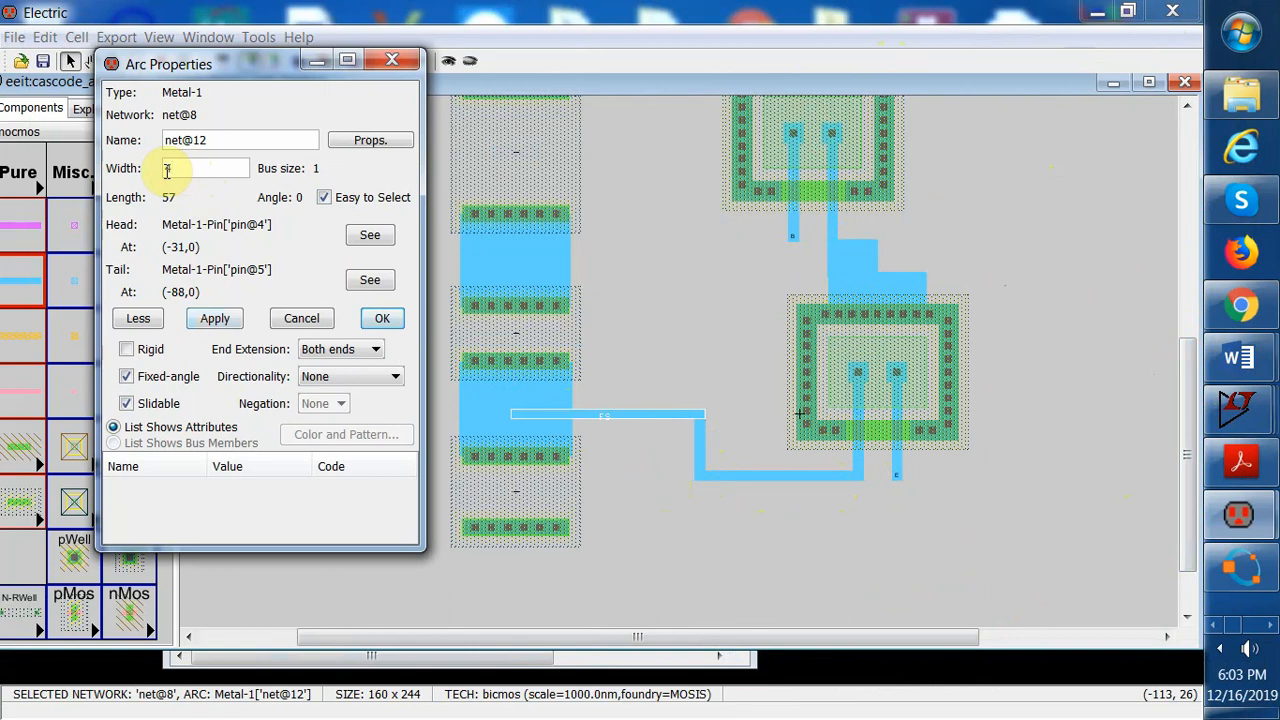
double_click(175, 170)
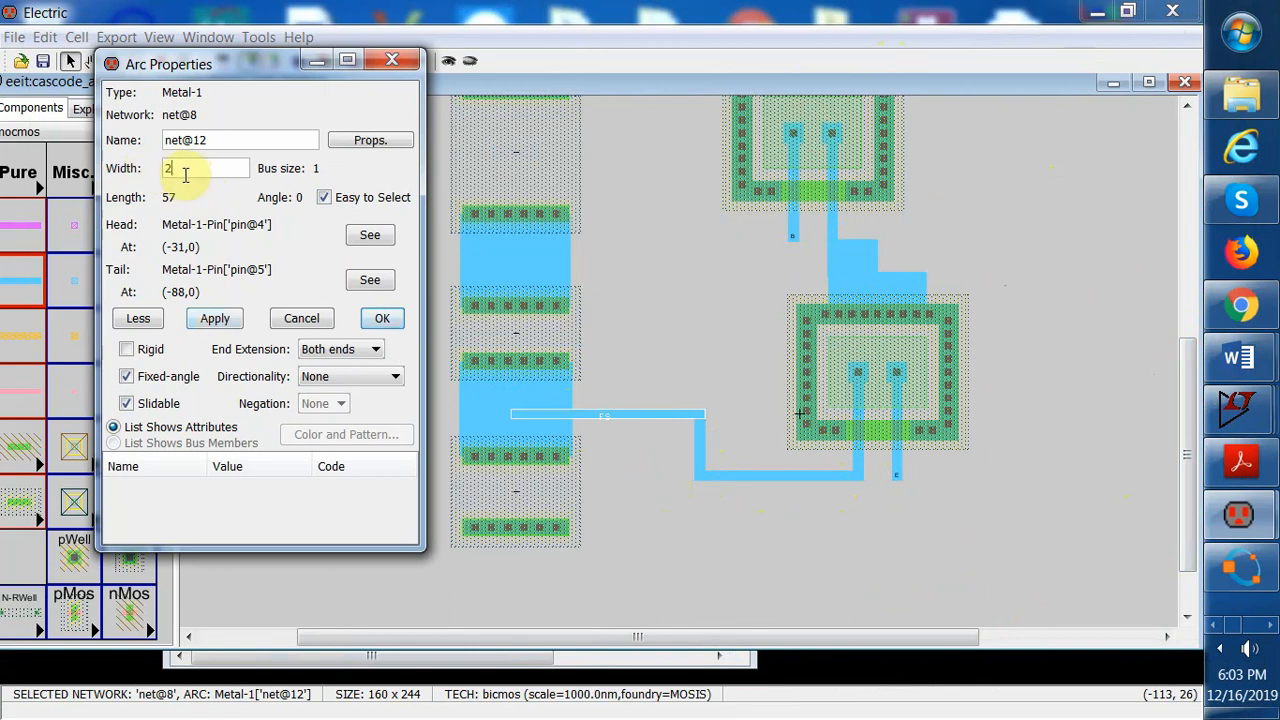
click(226, 322)
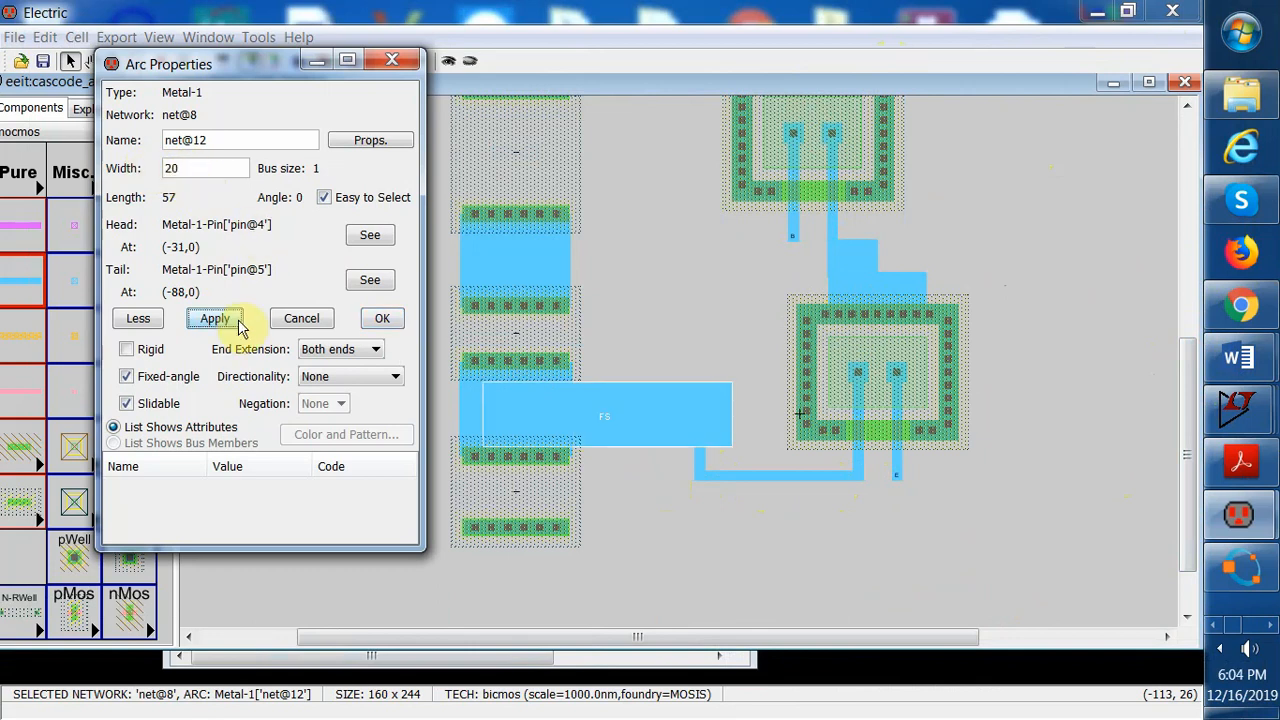
Set the base wire's vertical segment to width 20 and apply
click(705, 467)
double_click(705, 467)
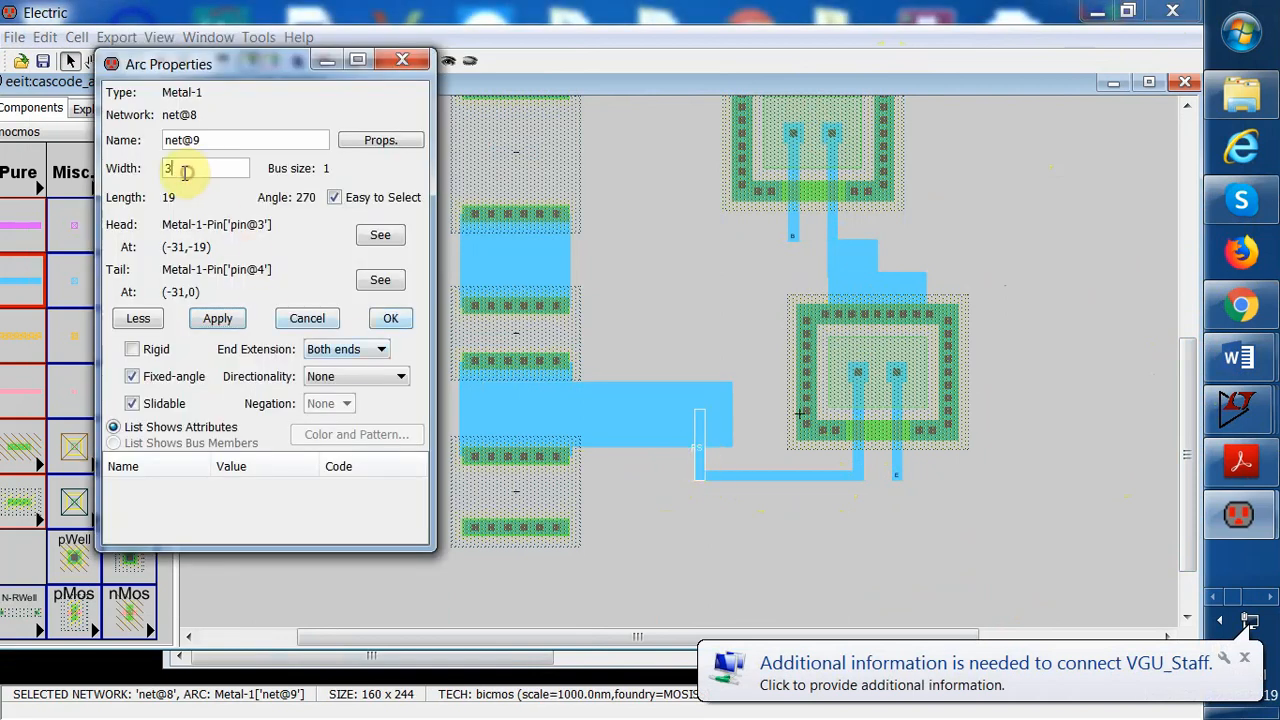
text(20)
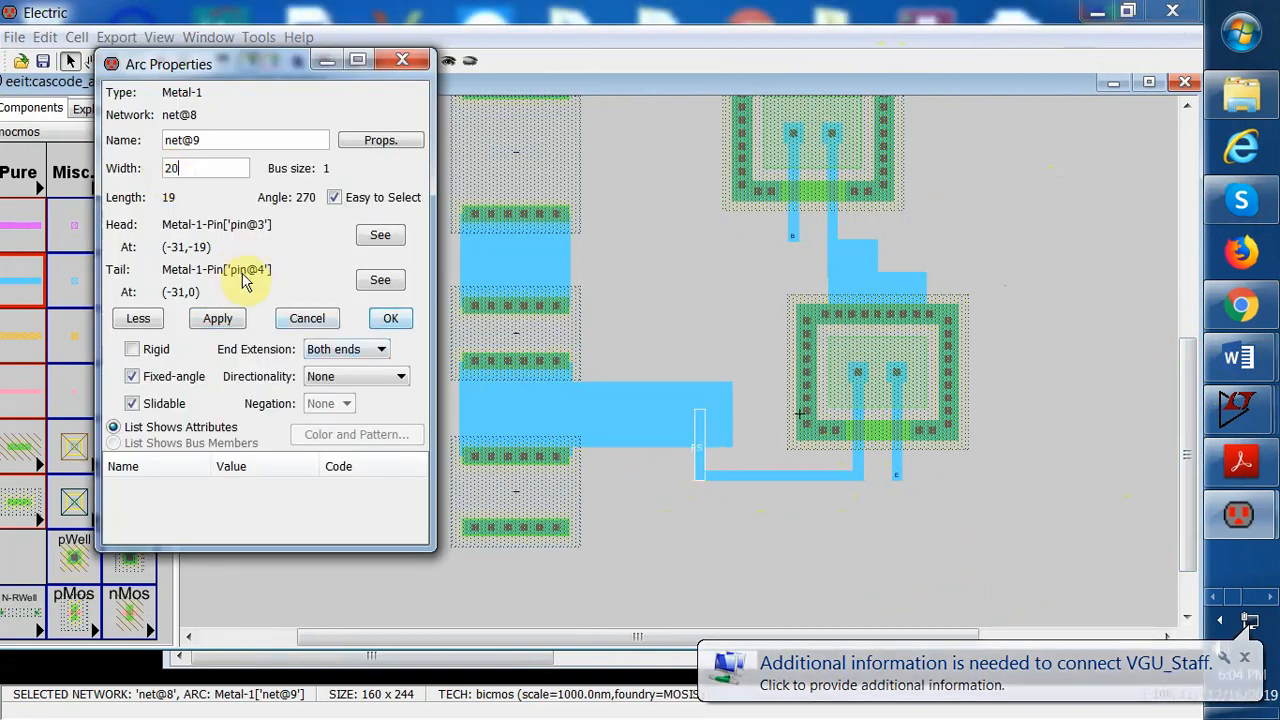
click(230, 322)
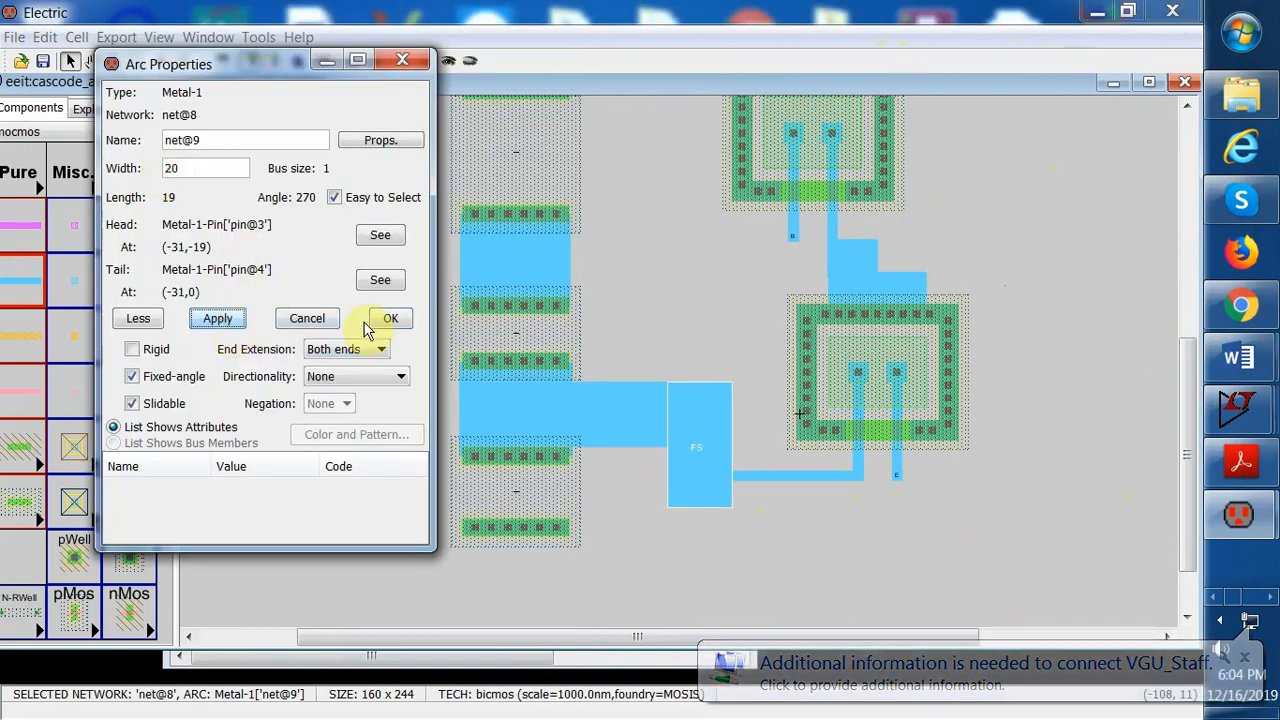
Set the base wire's lower horizontal segment to width 18 with Tail only end extension, and confirm
double_click(757, 477)
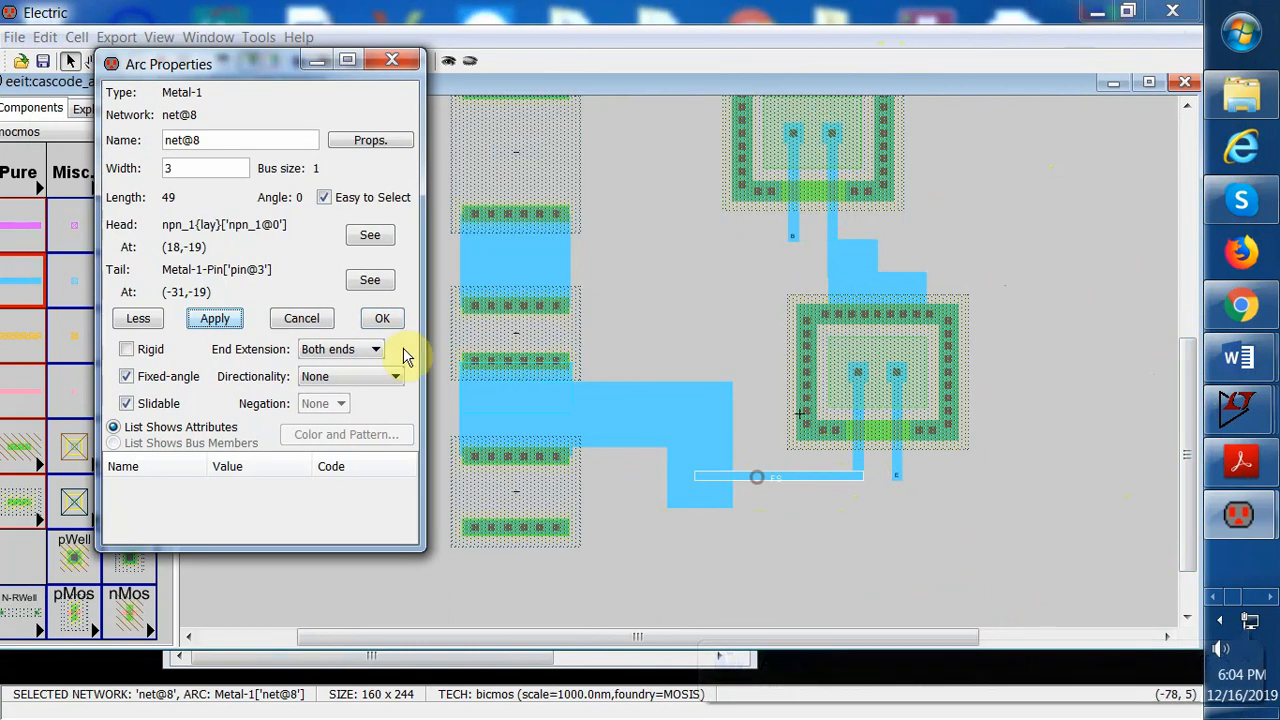
drag(181, 172, 164, 172)
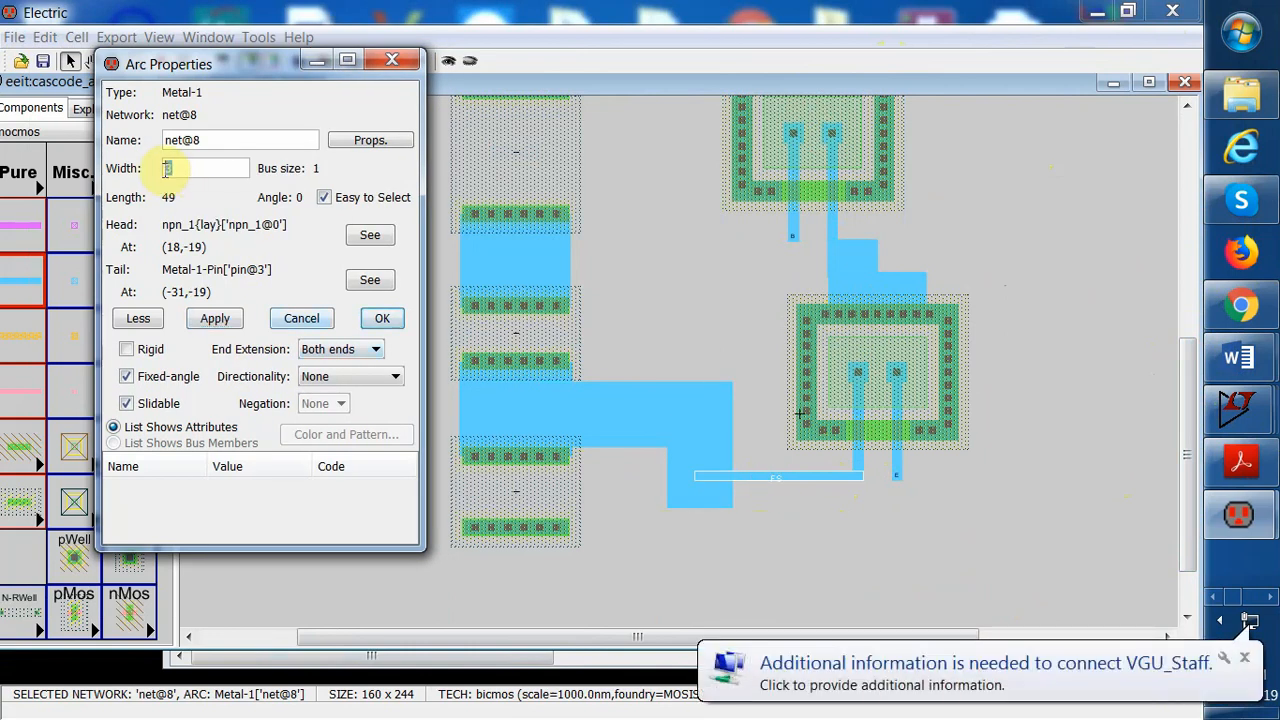
text(15)
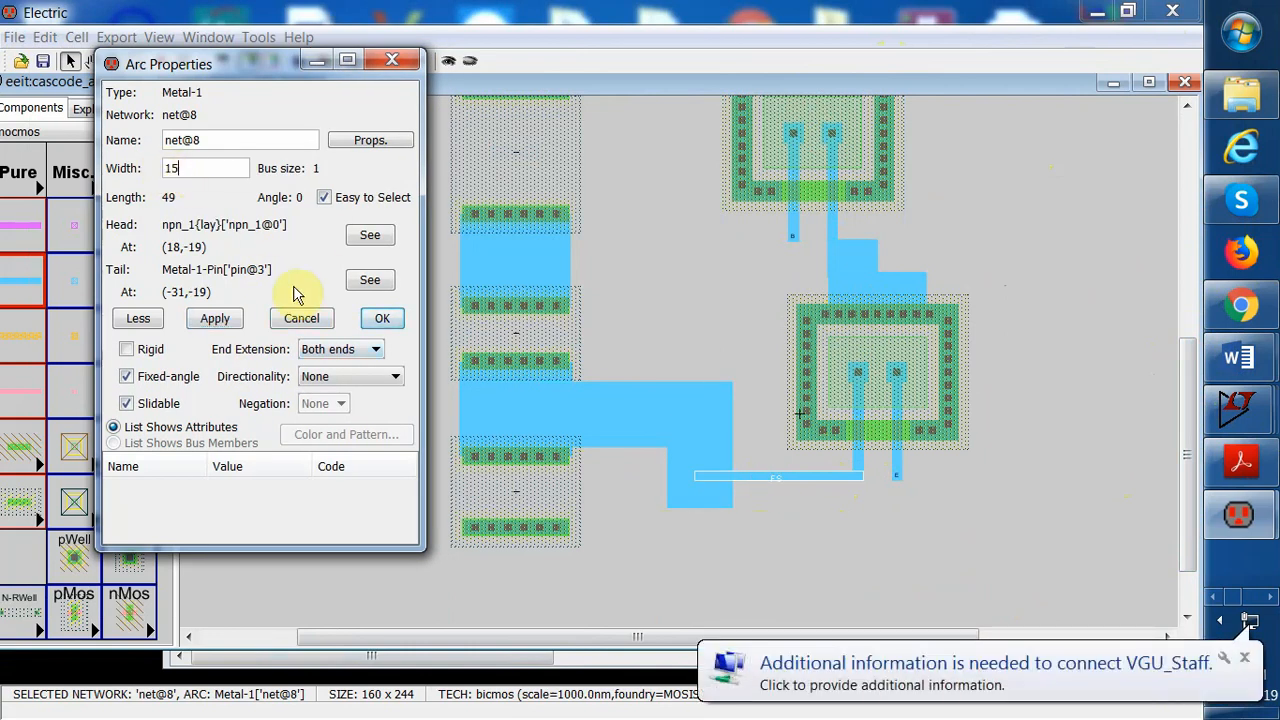
click(220, 320)
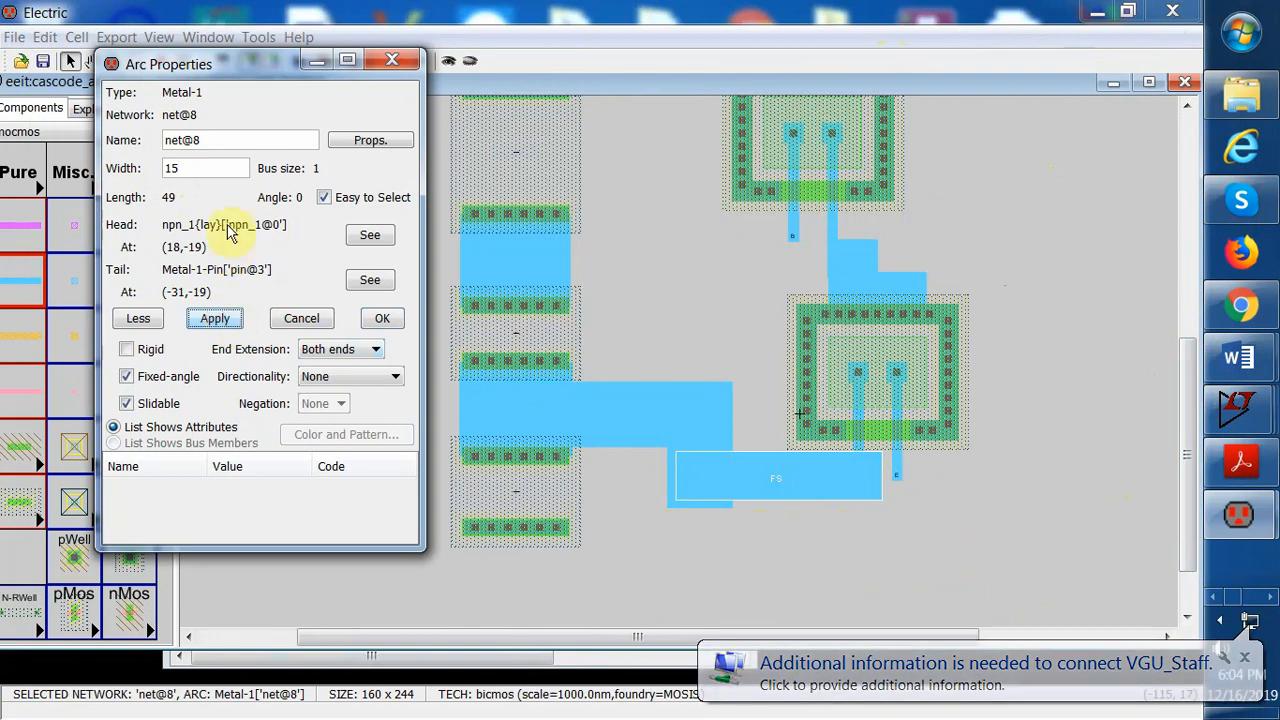
click(377, 350)
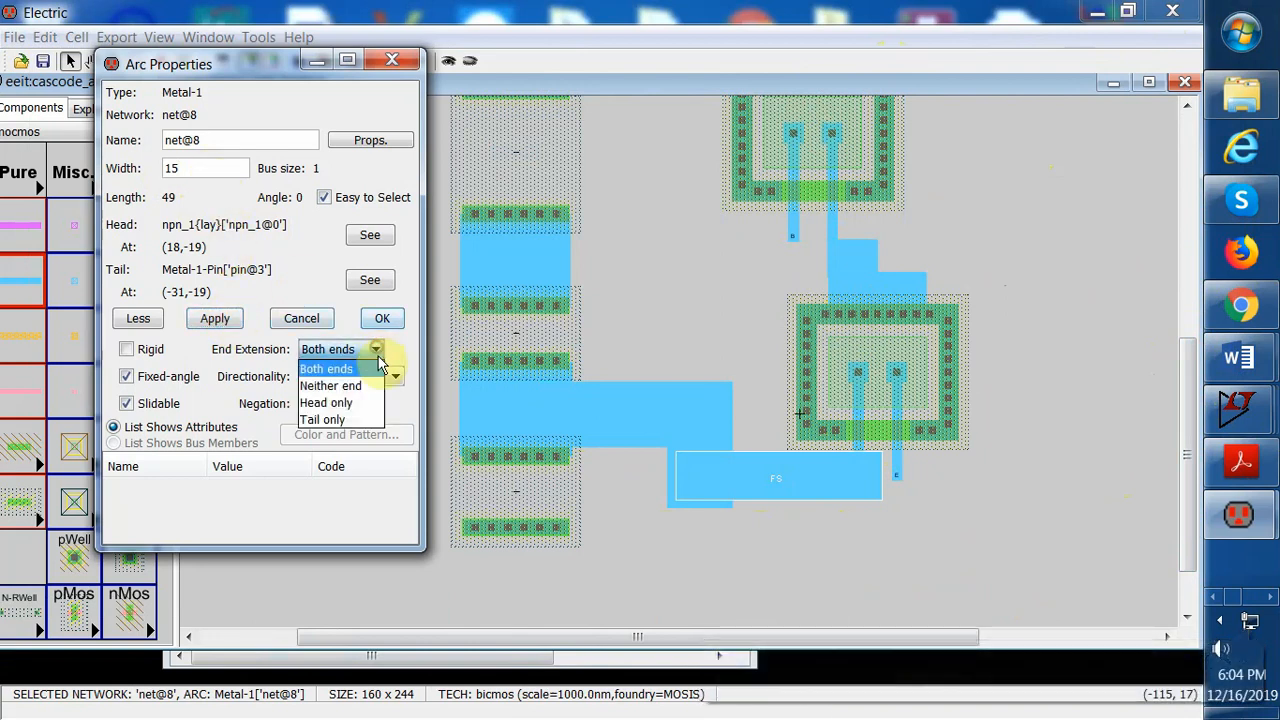
click(349, 402)
click(224, 326)
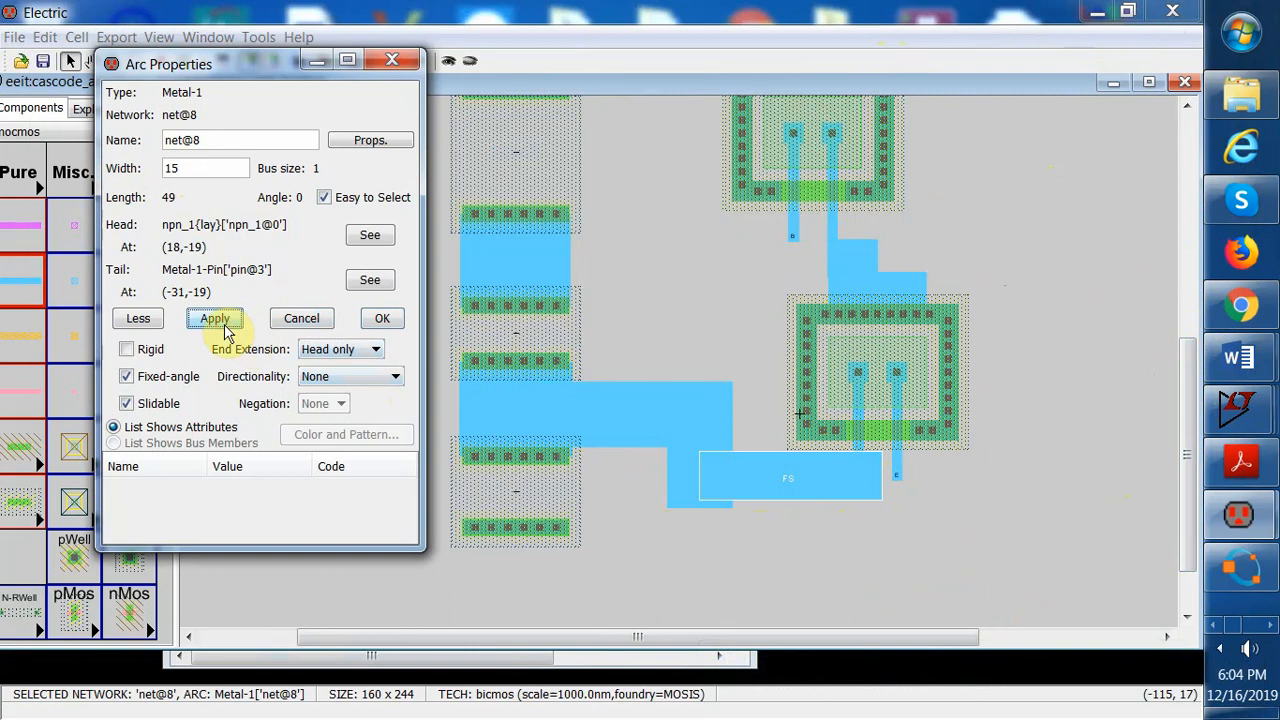
click(376, 349)
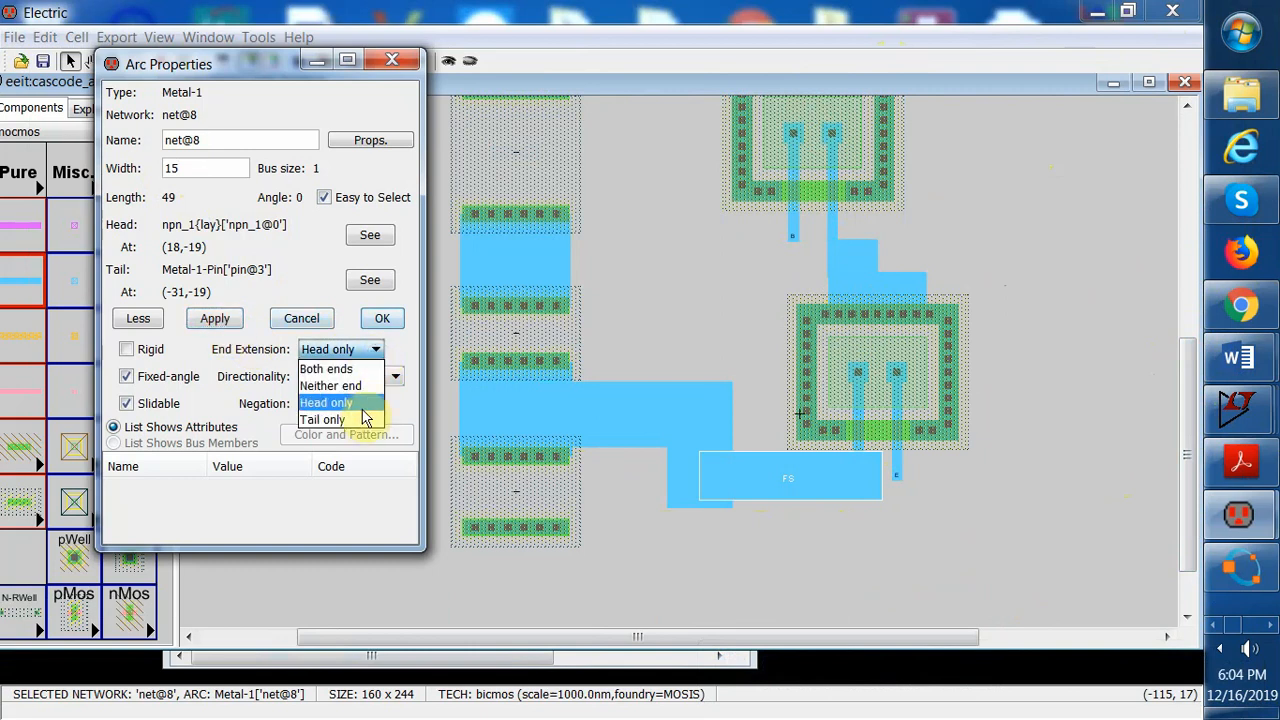
click(362, 420)
click(232, 324)
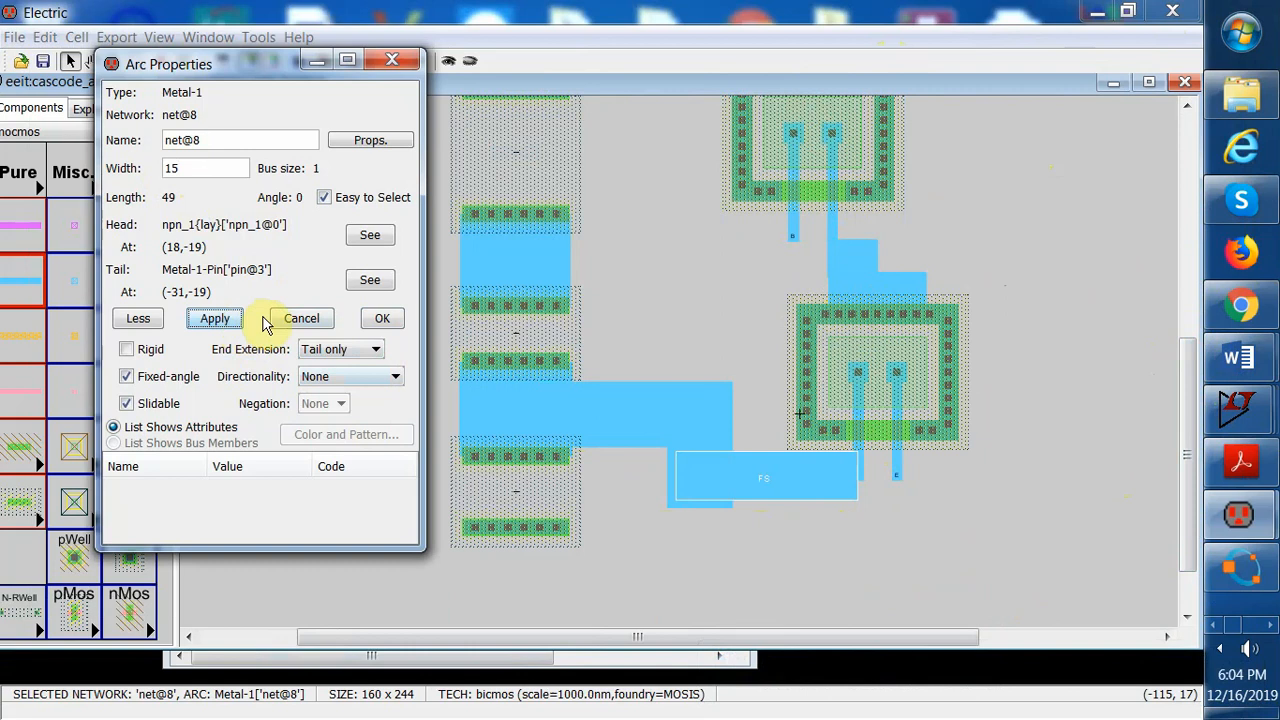
click(174, 170)
key(BackSpace)
text(8)
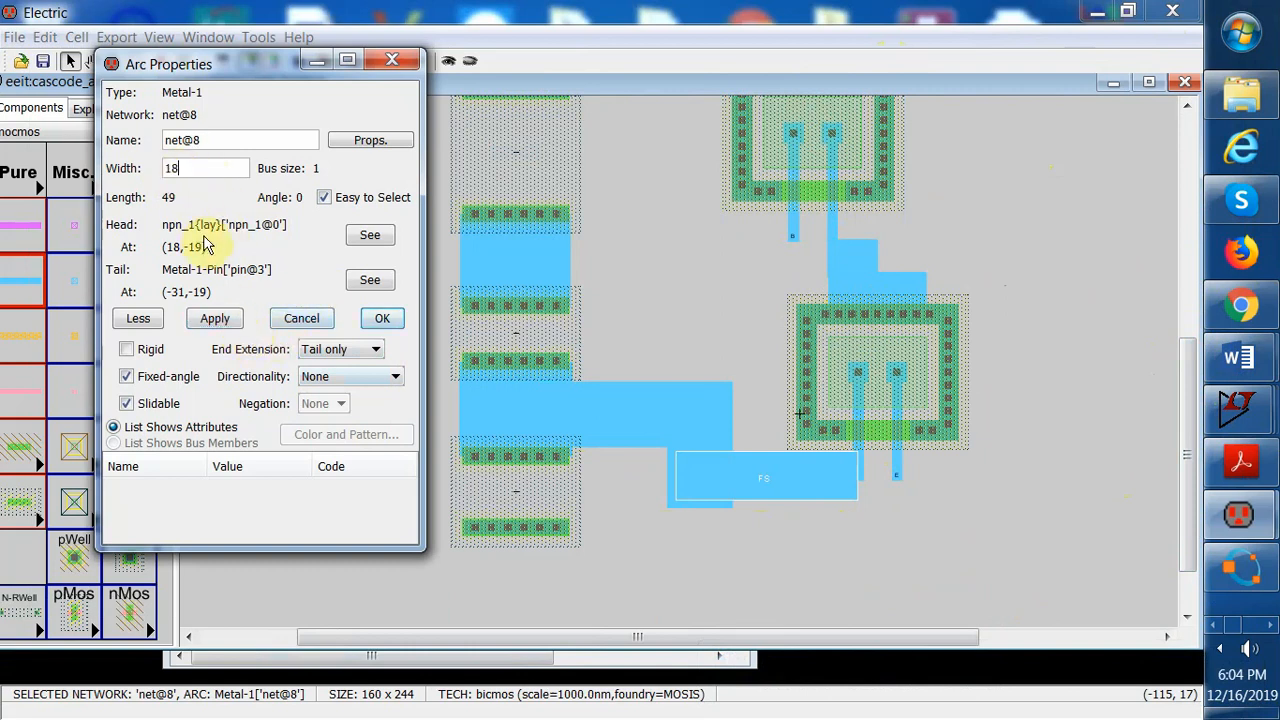
click(230, 318)
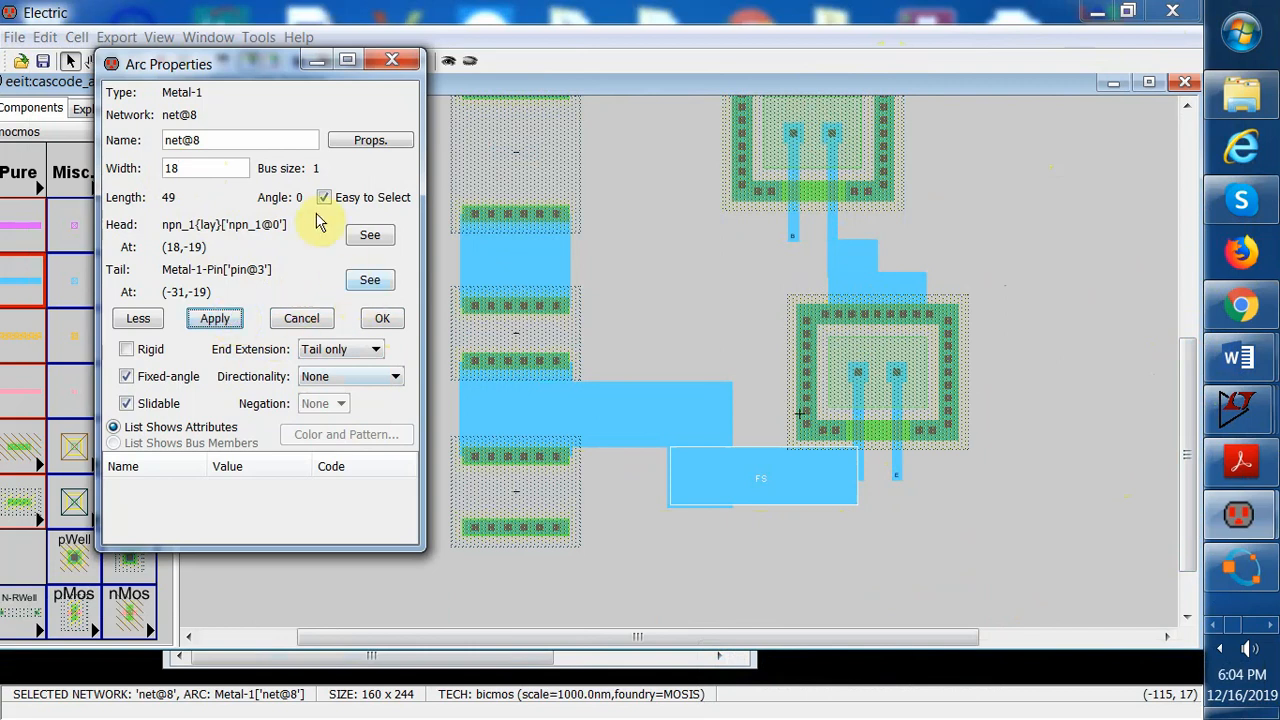
click(386, 320)
Wire the lower transistor's emitter down and across to the bottom resistor's contact with Metal-1, undoing a stray move
click(574, 293)
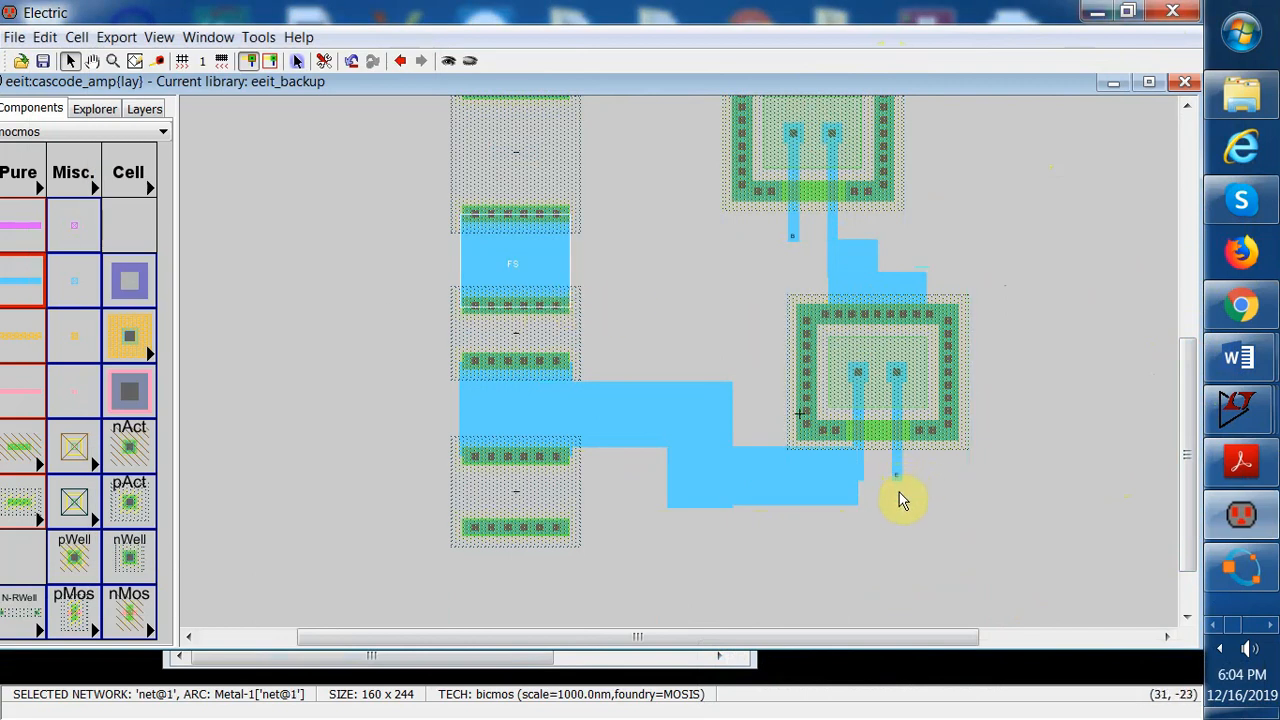
drag(1186, 451, 1187, 495)
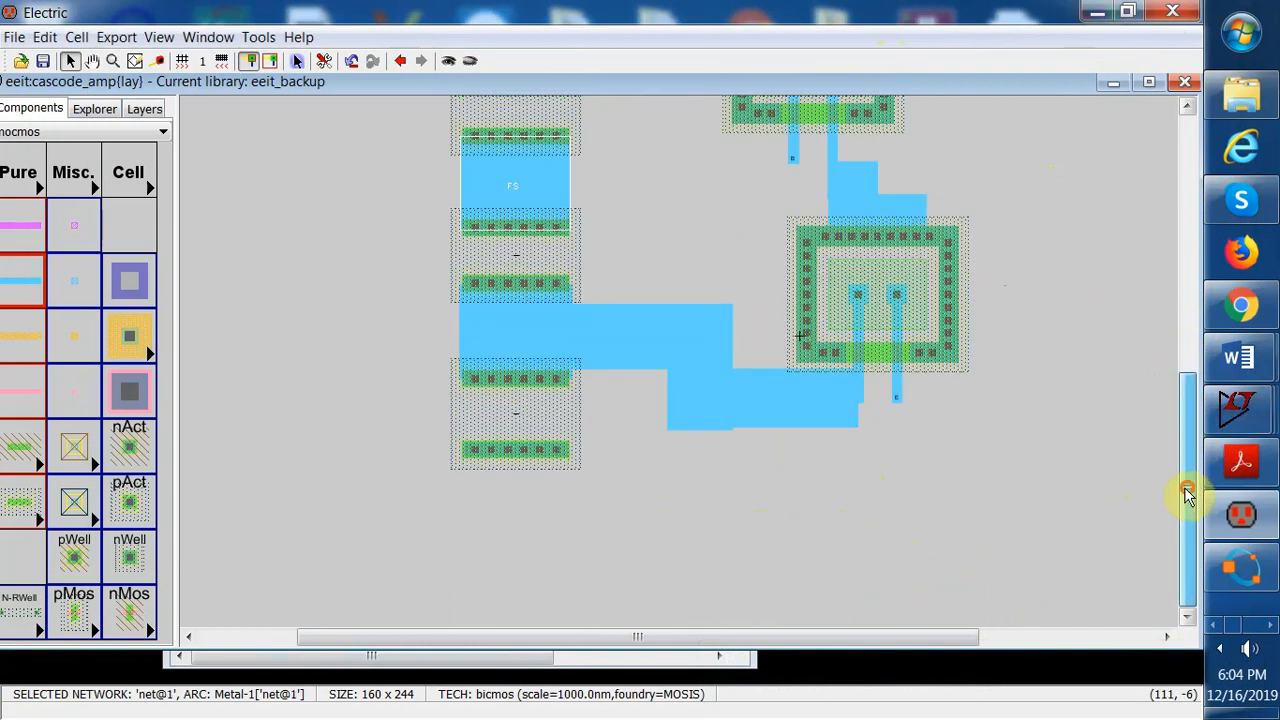
click(897, 401)
right_drag(897, 401, 899, 540)
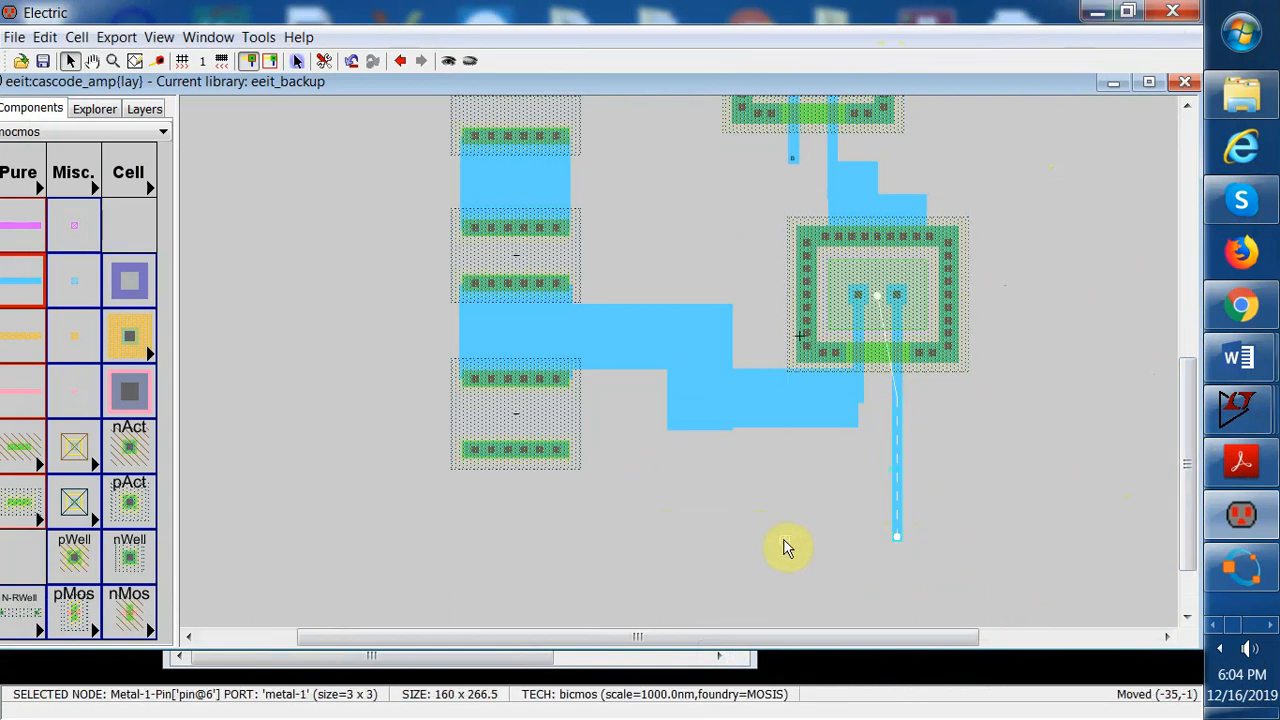
drag(784, 541, 784, 541)
click(38, 42)
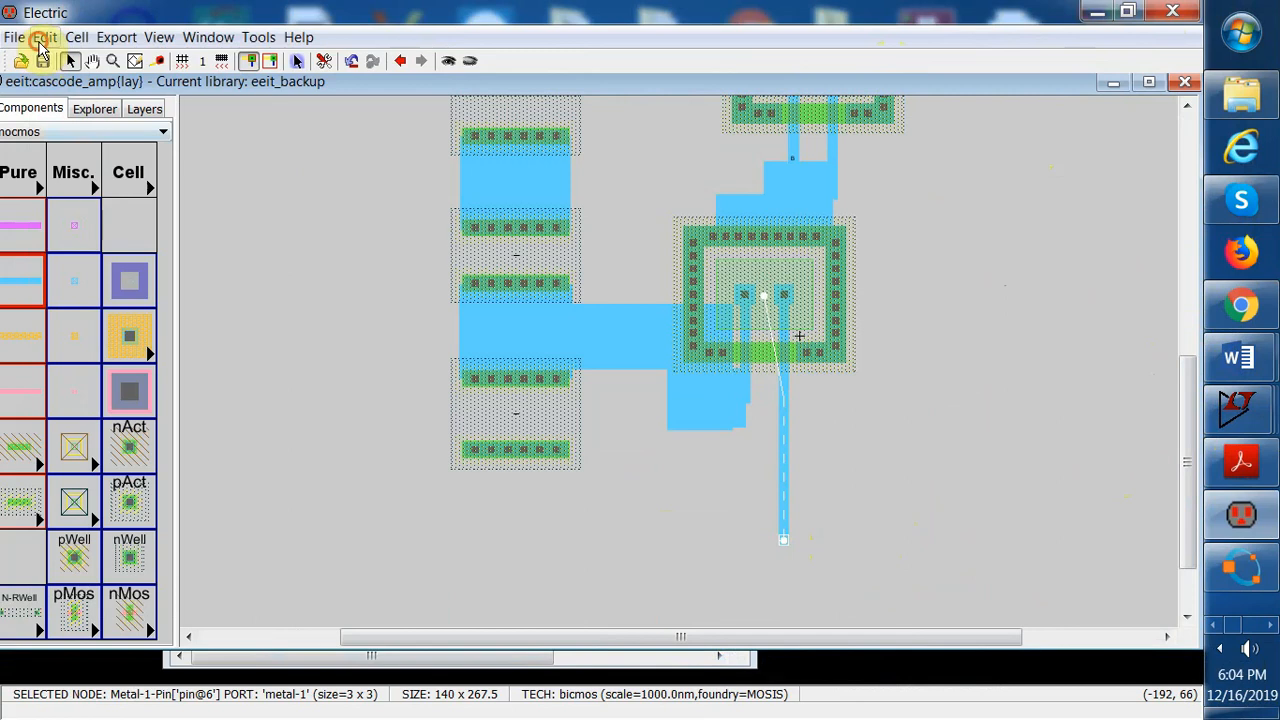
click(82, 166)
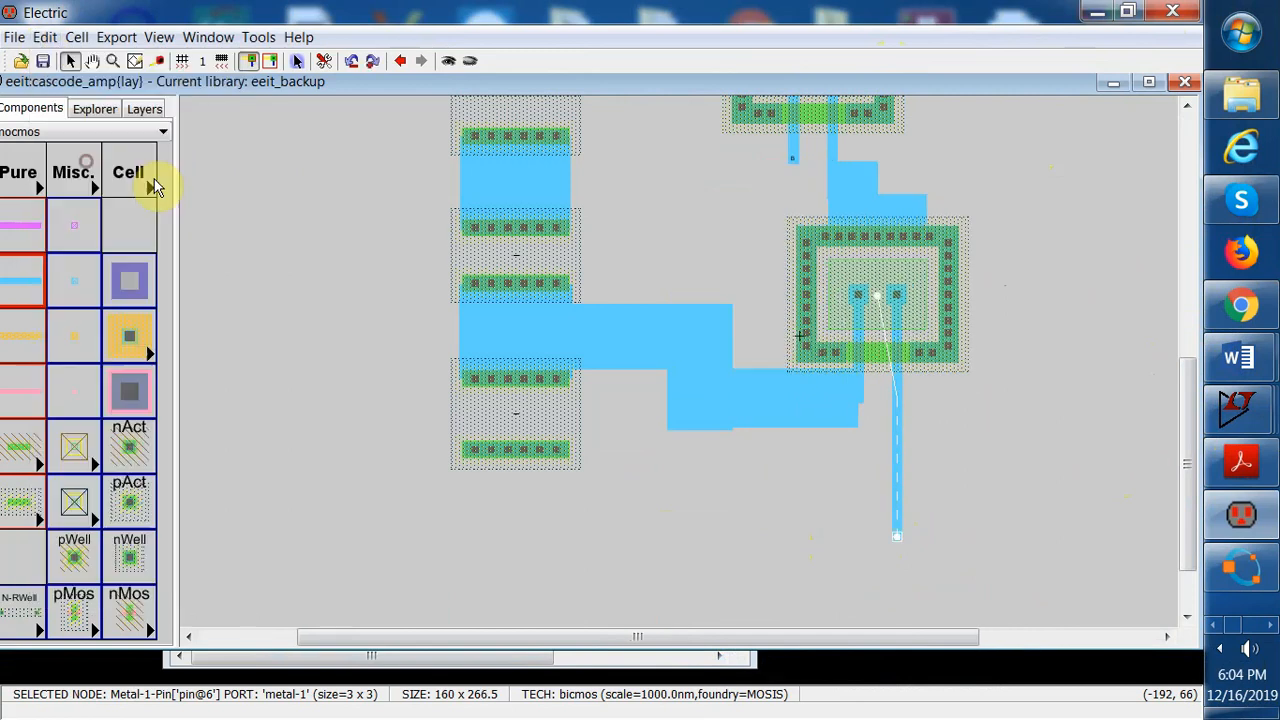
click(892, 536)
right_drag(892, 536, 515, 455)
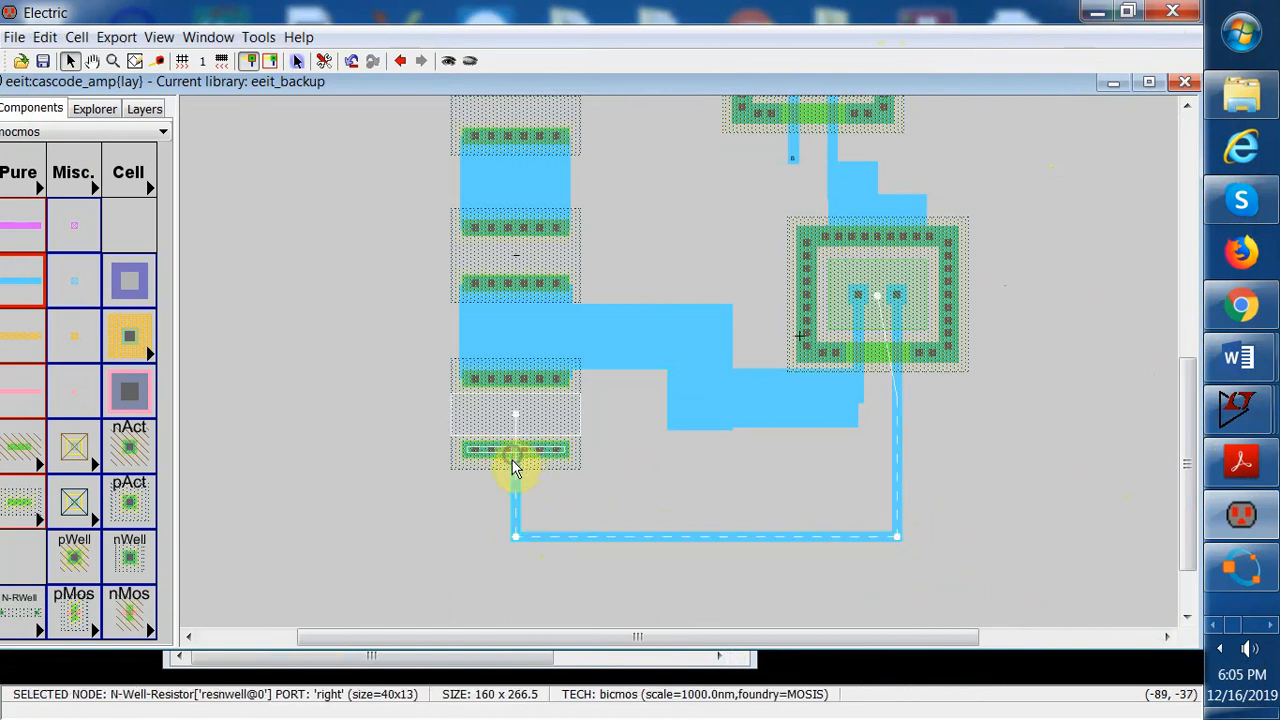
Set the vertical wire at the bottom resistor to width 34 and end extension Neither end, applying each
double_click(513, 482)
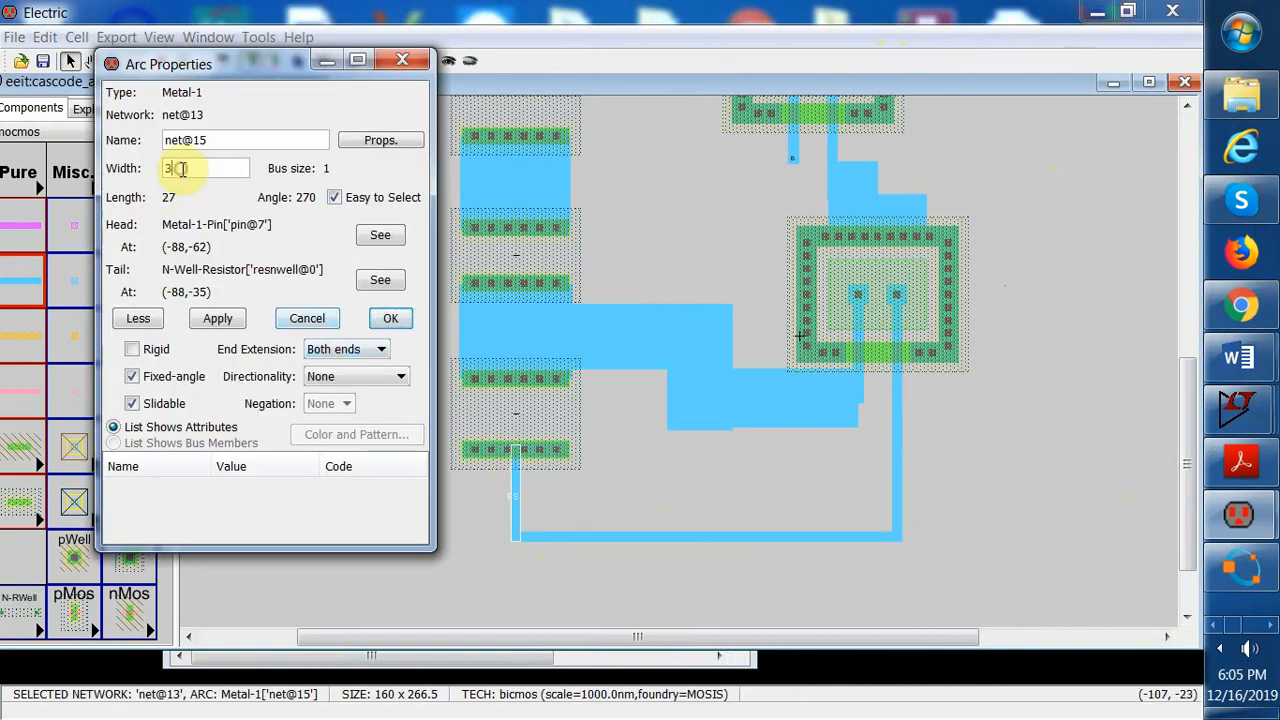
text(4)
click(218, 318)
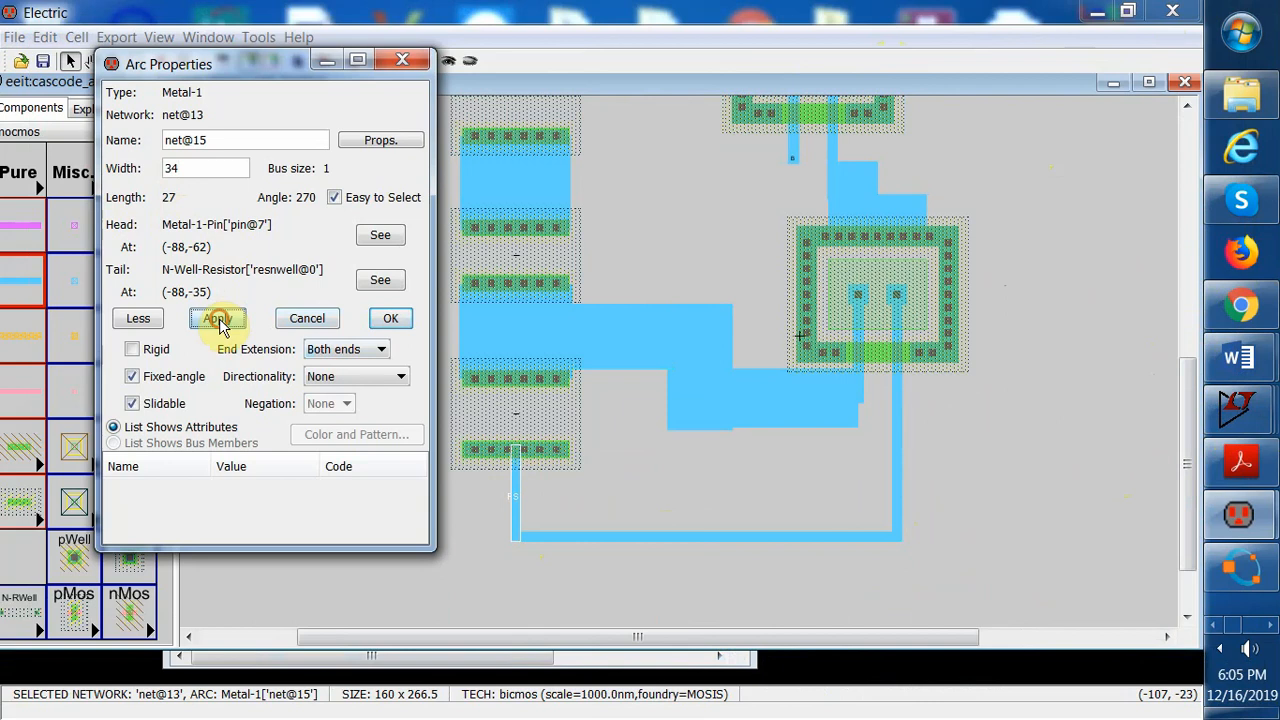
click(381, 349)
click(342, 380)
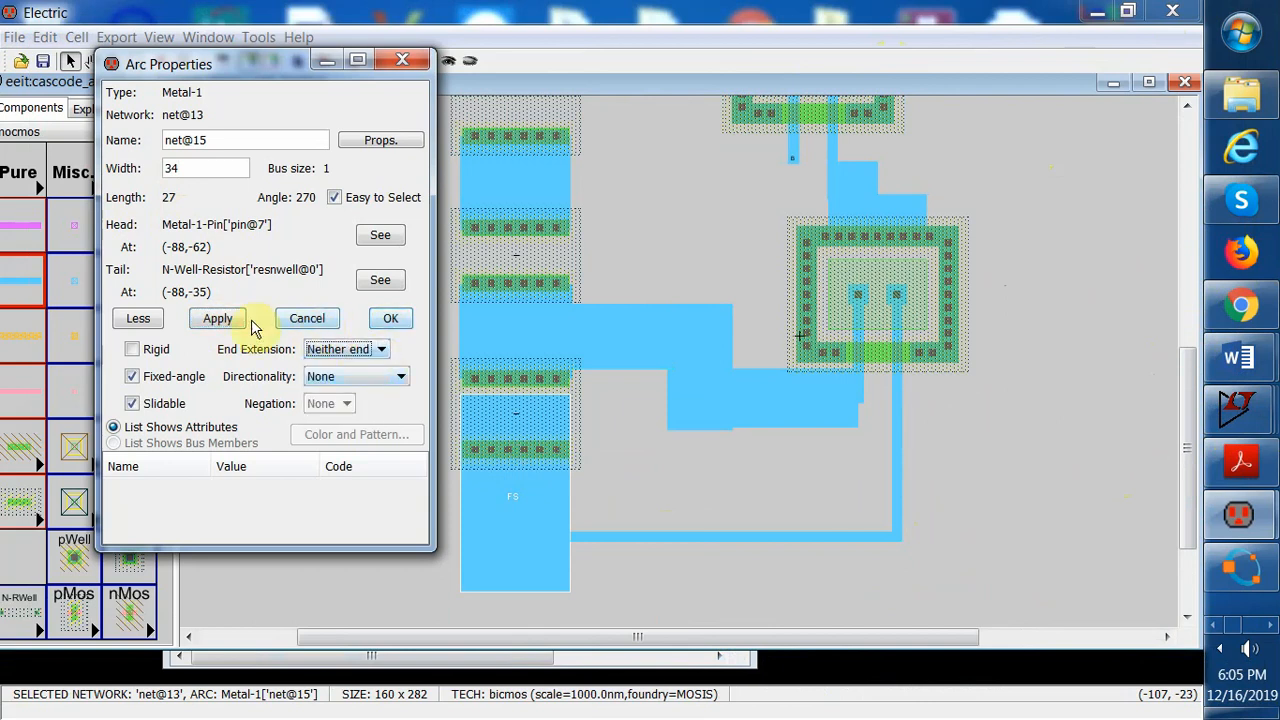
click(216, 319)
Set the bottom horizontal wire's width to 35, keeping Both ends extension, and apply
click(691, 537)
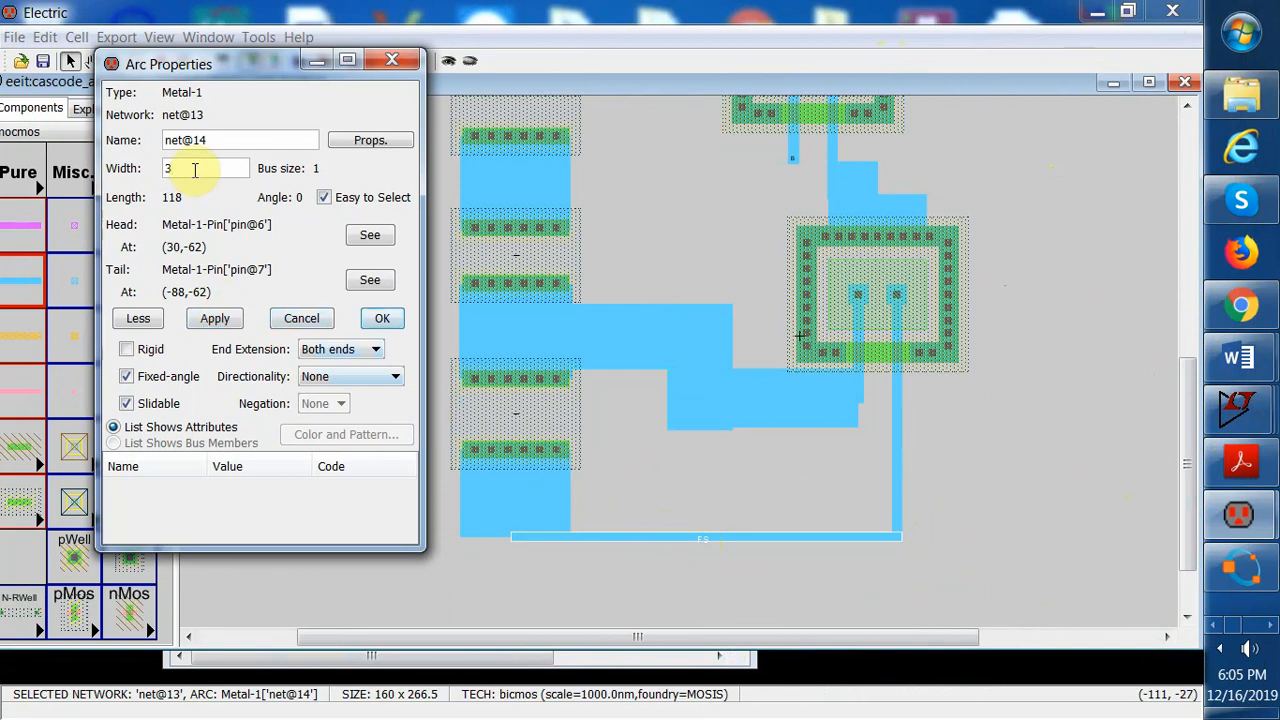
text(5)
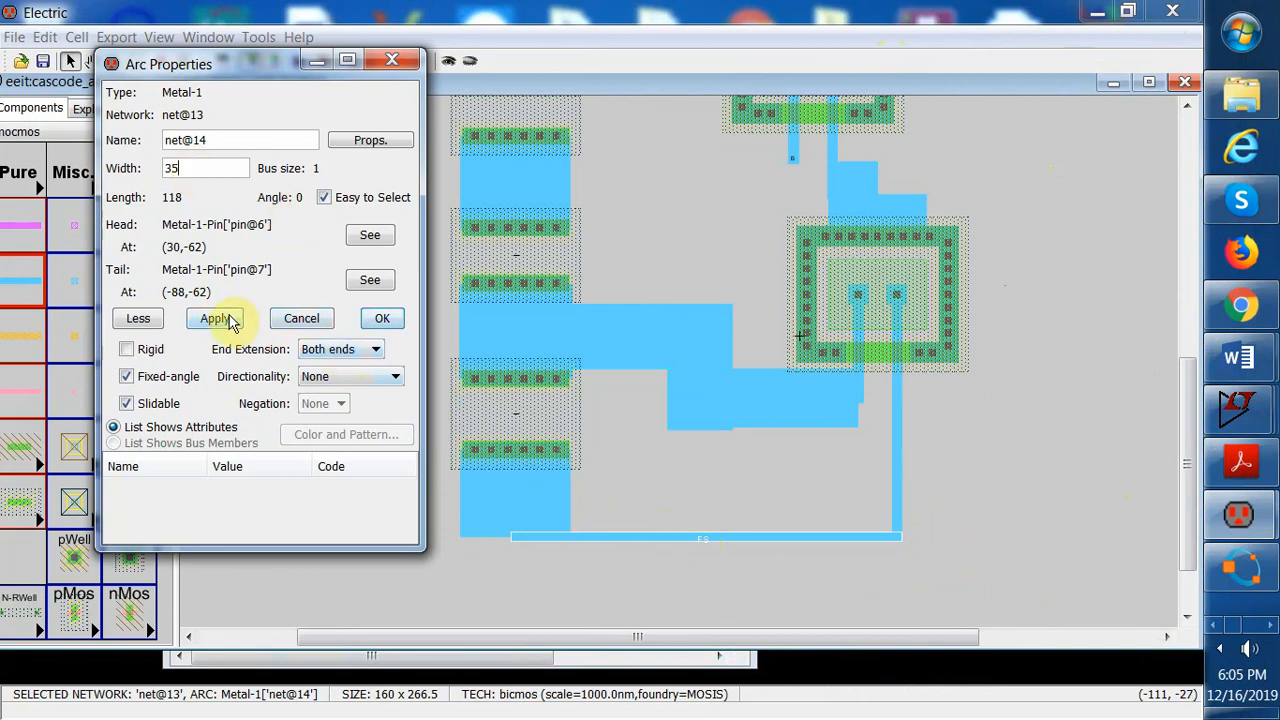
click(375, 350)
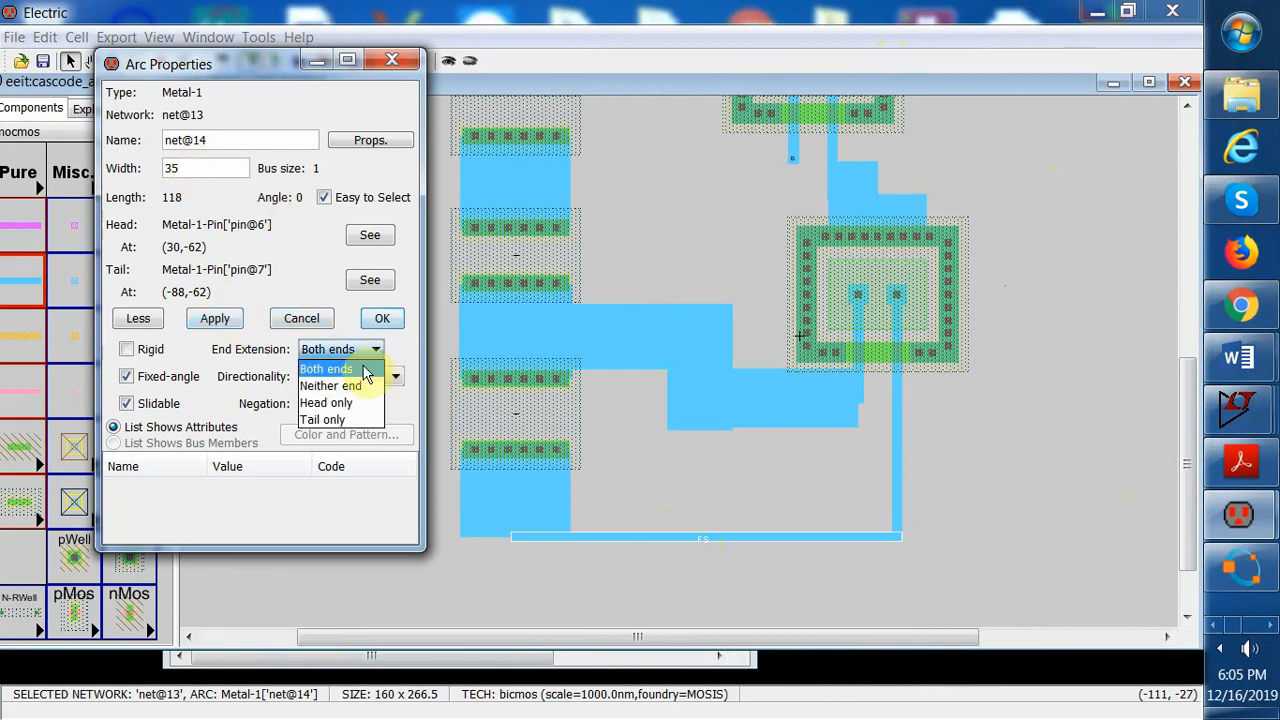
click(233, 322)
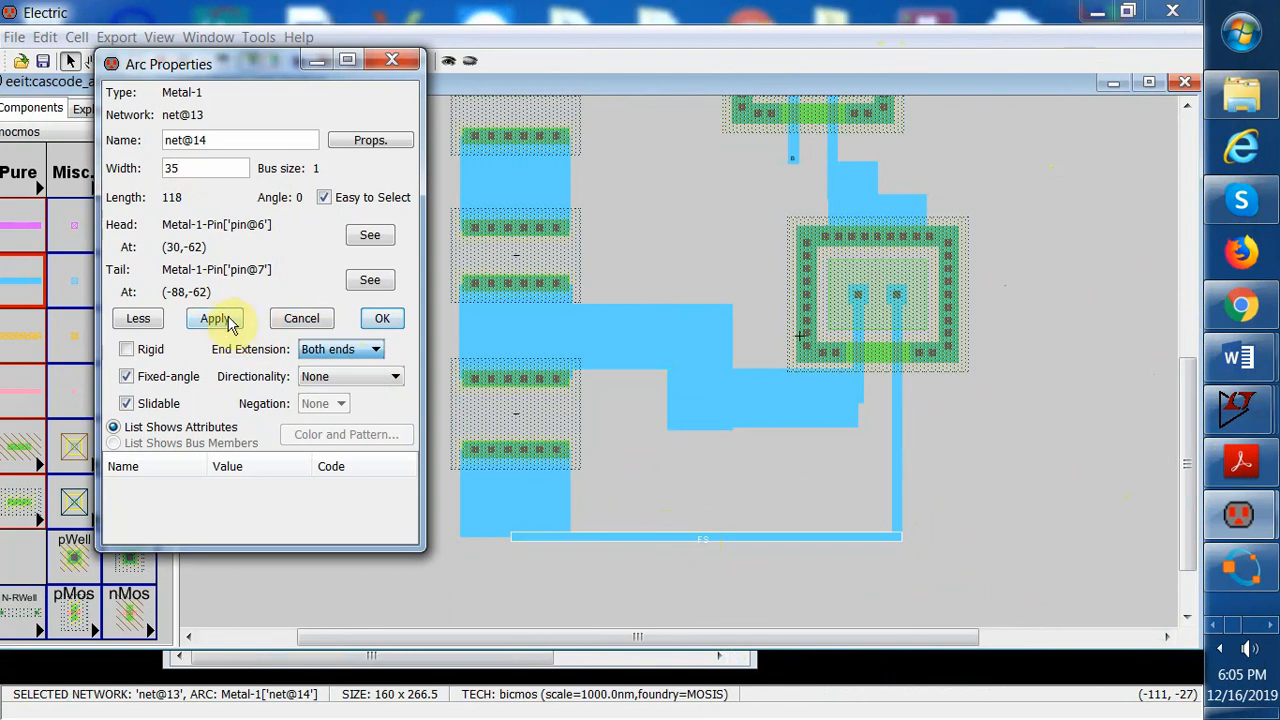
click(223, 320)
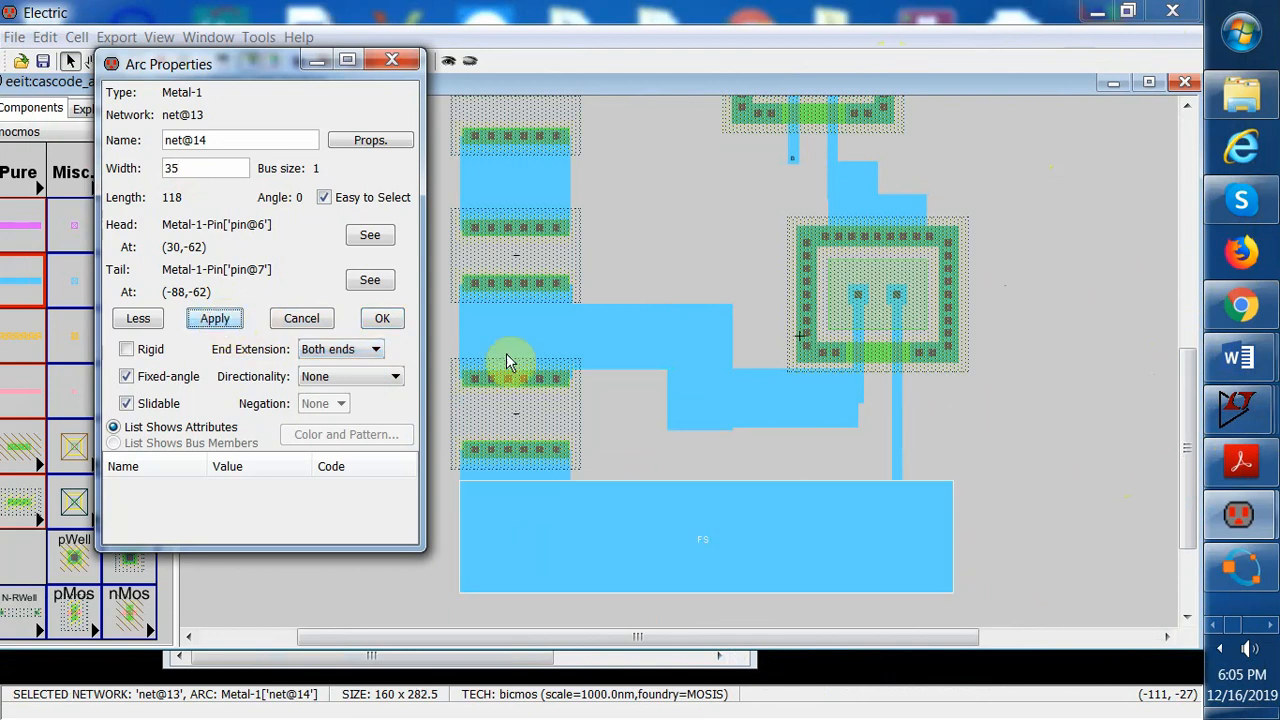
Set the vertical wire below the right resistor to width 20 with Neither end extension, applying each
click(897, 417)
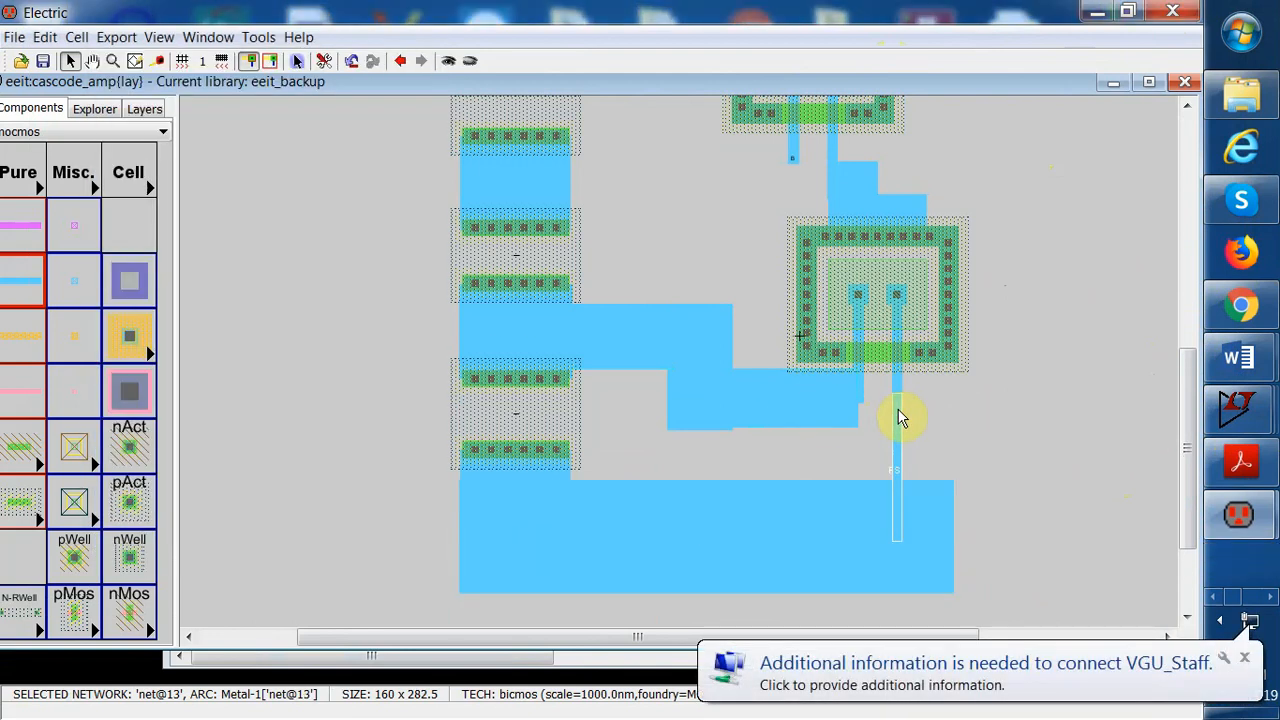
double_click(897, 417)
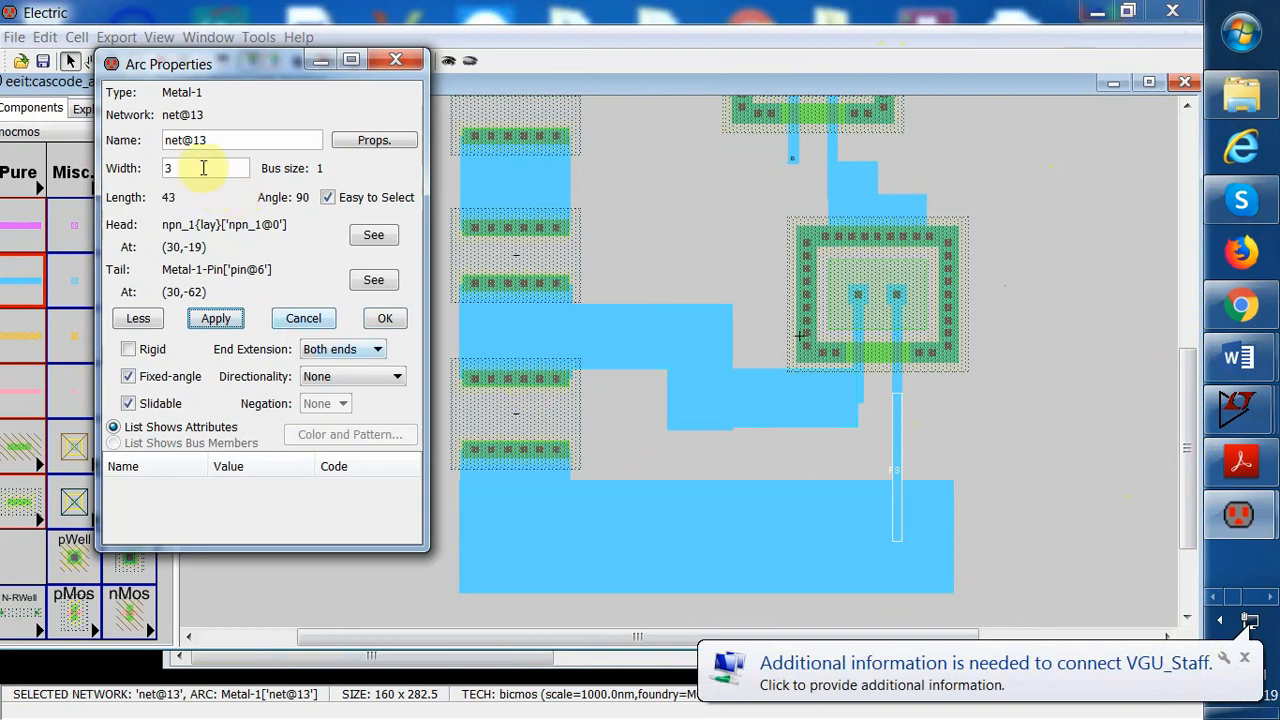
drag(203, 168, 163, 167)
text(20)
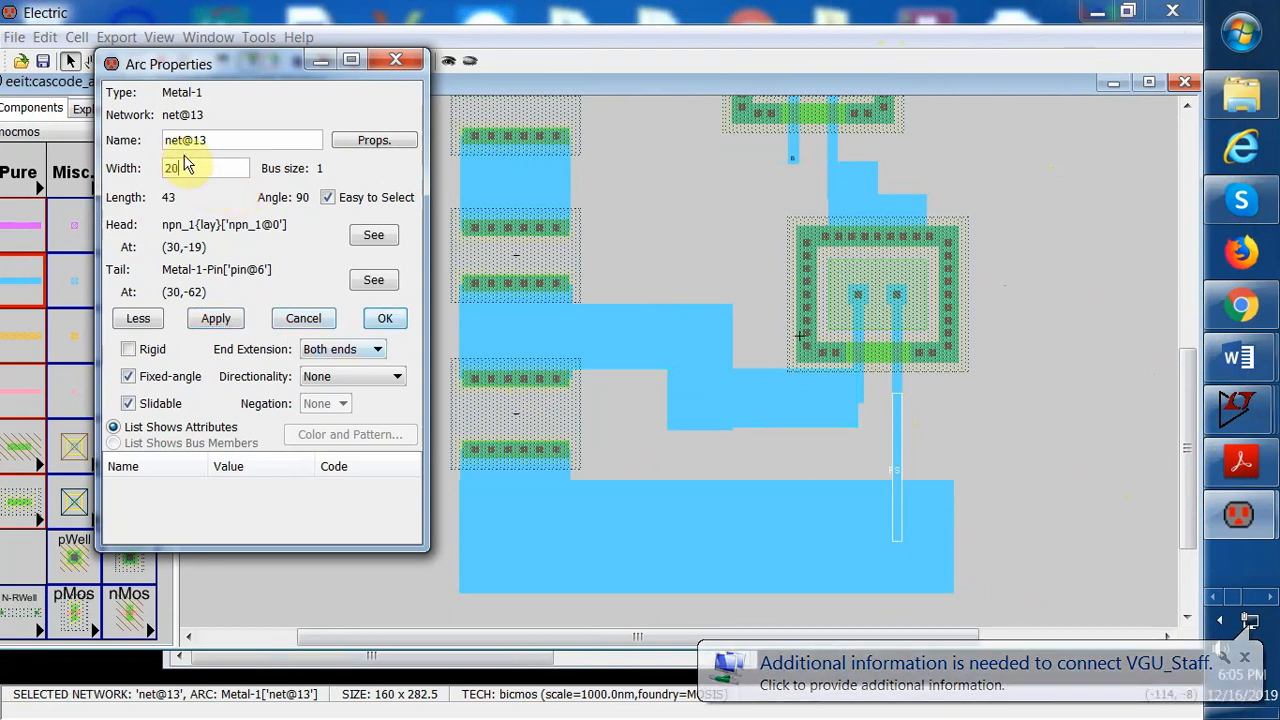
click(232, 318)
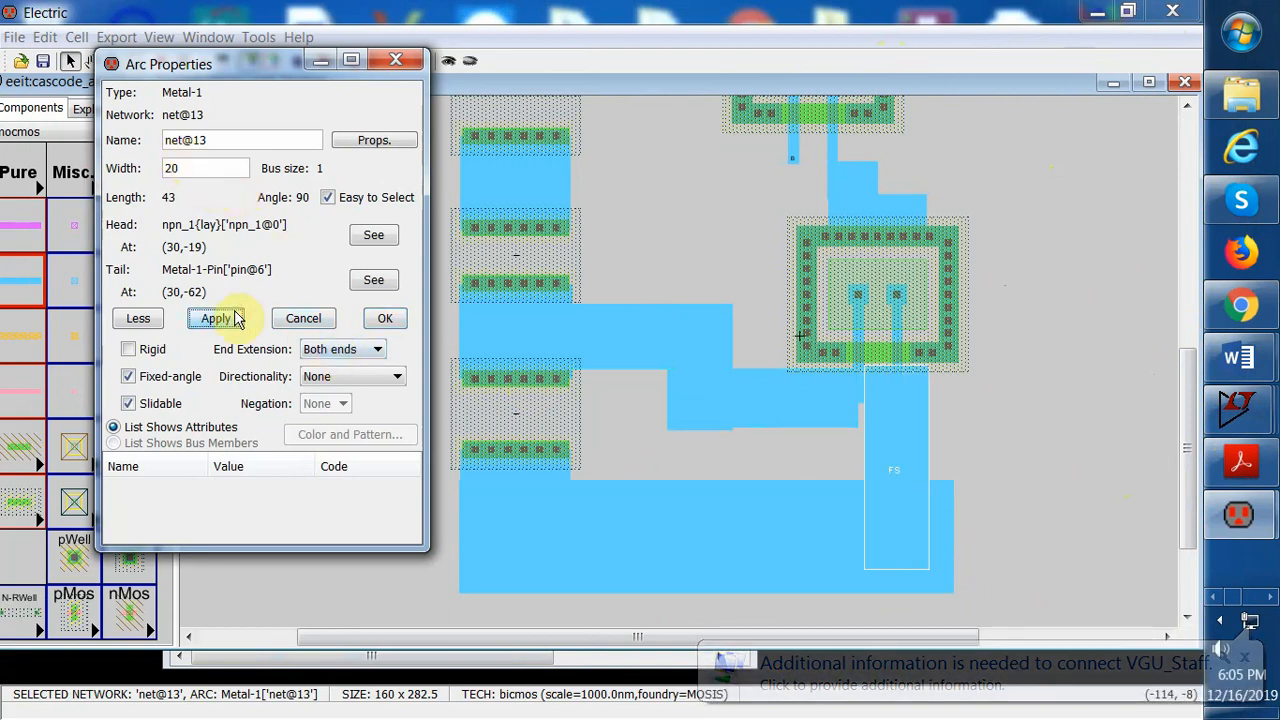
click(360, 349)
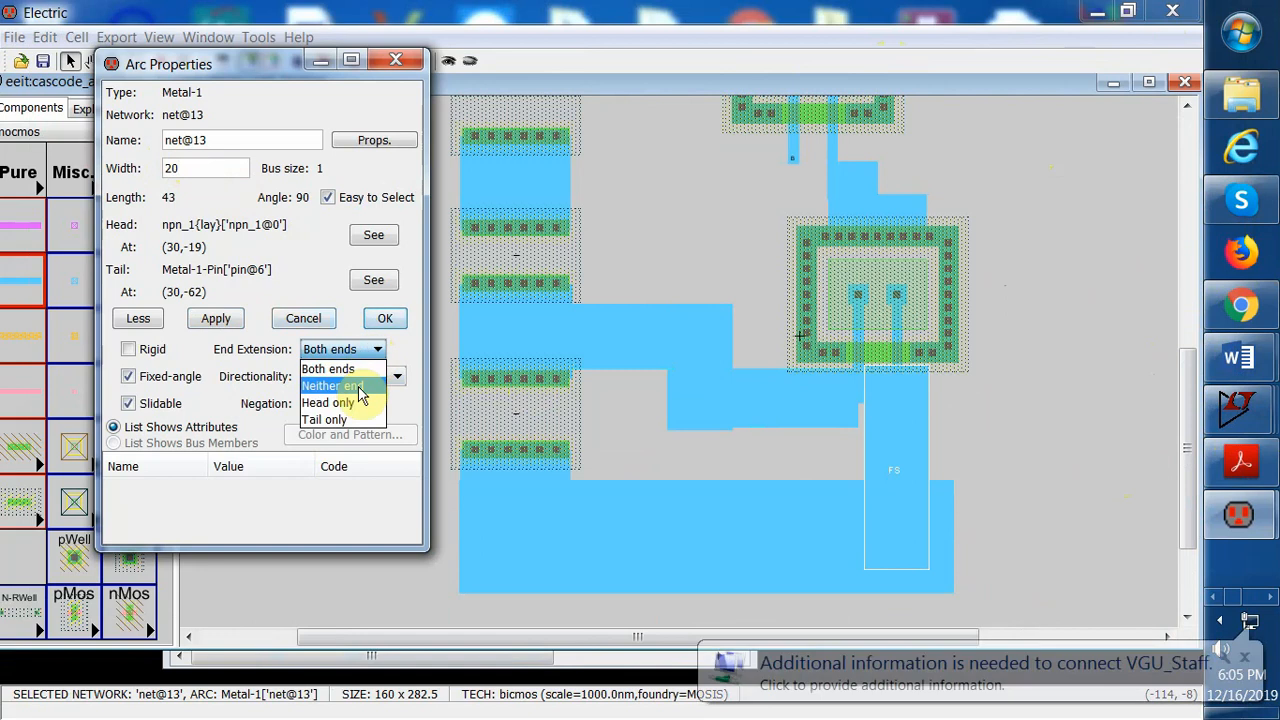
click(358, 387)
click(228, 322)
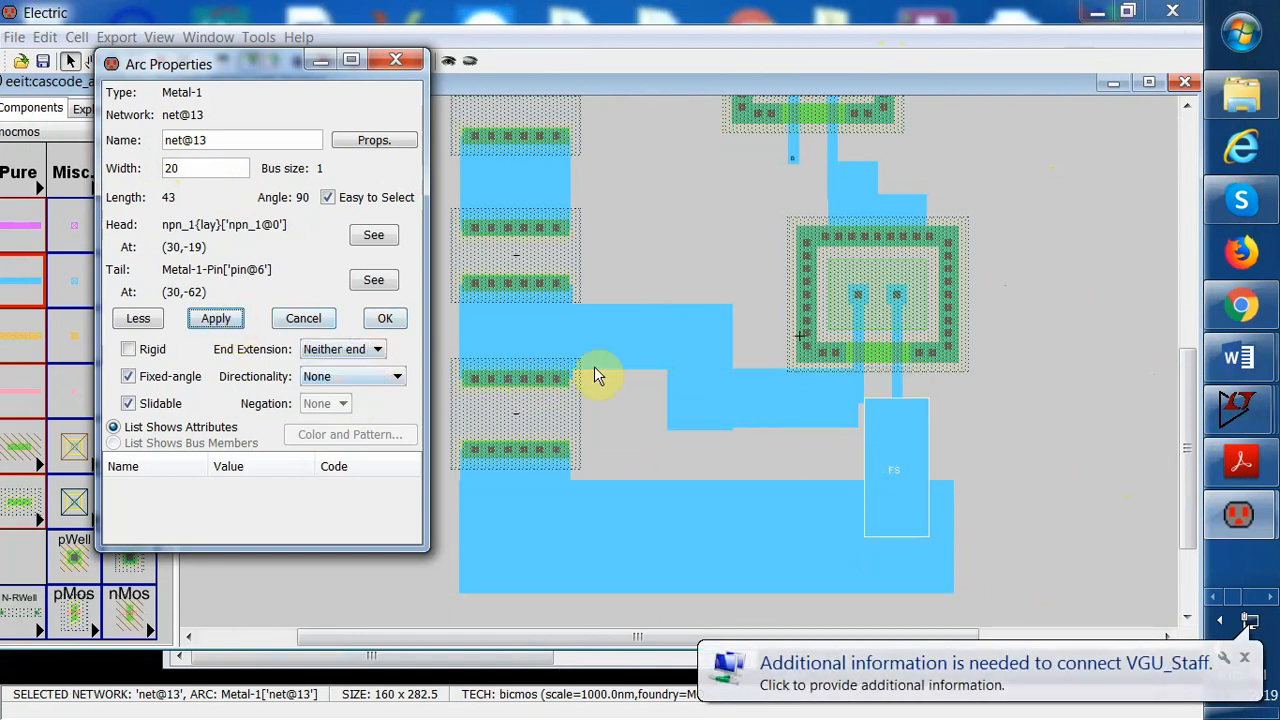
Reduce that vertical wire's width to 10 and confirm the arc properties
double_click(181, 171)
text(1)
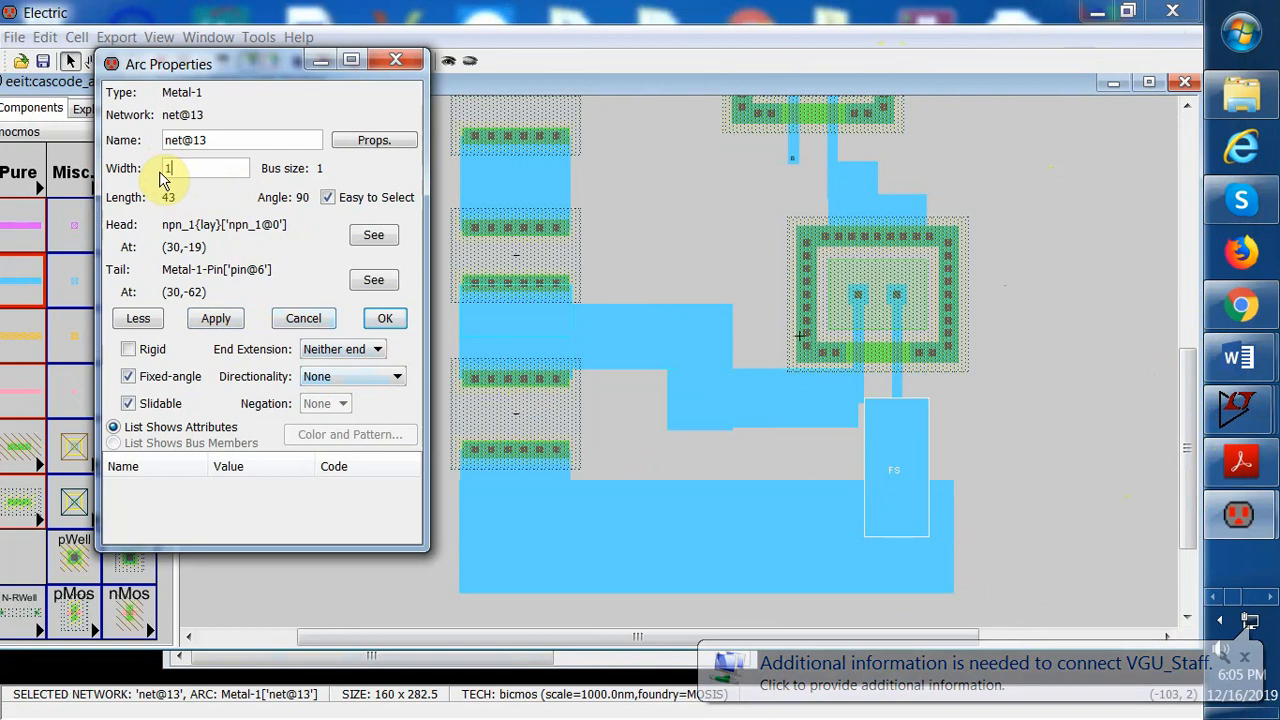
text(0)
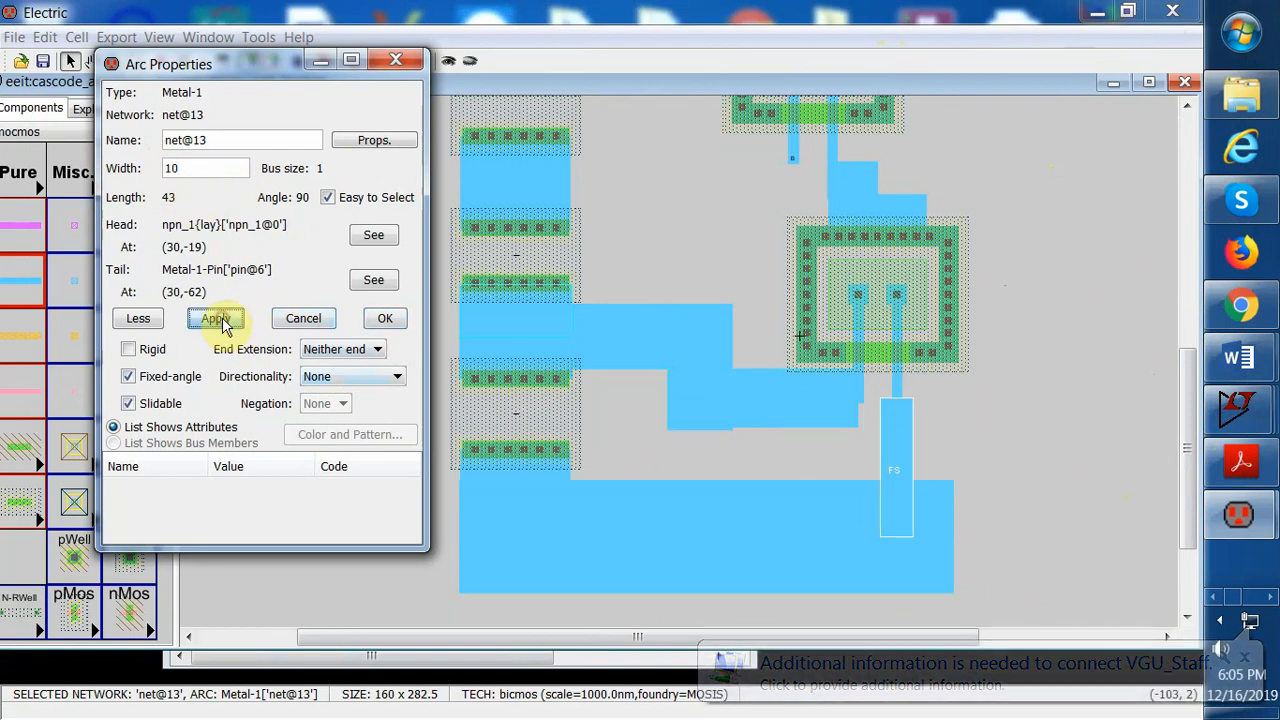
click(385, 318)
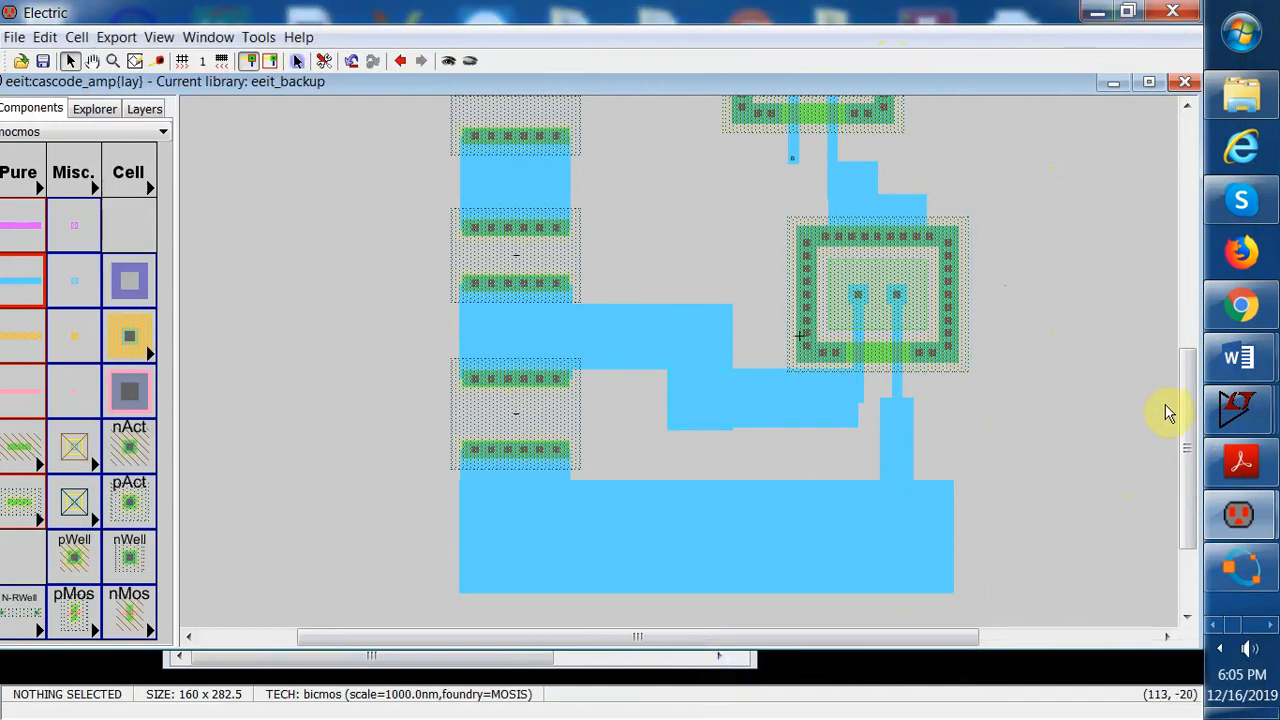
Try to move the pin below the upper resistor leftward, then undo the move
drag(1183, 435, 1192, 375)
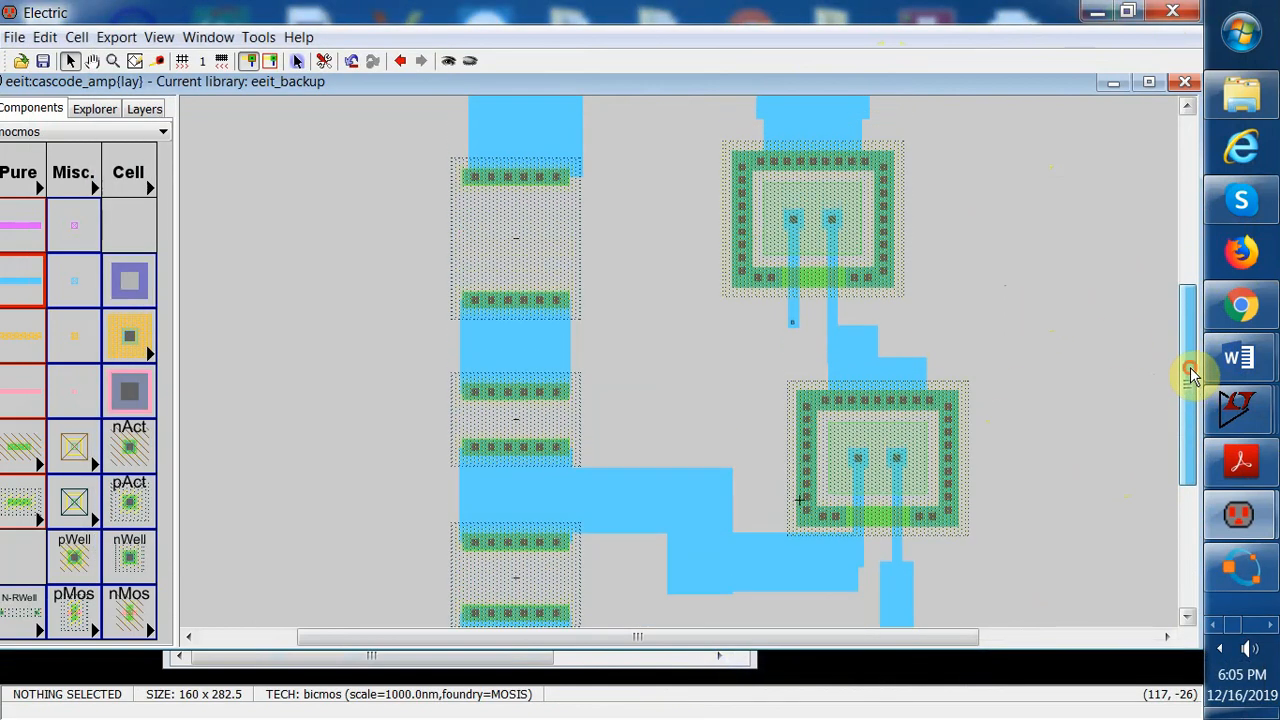
click(791, 326)
click(797, 340)
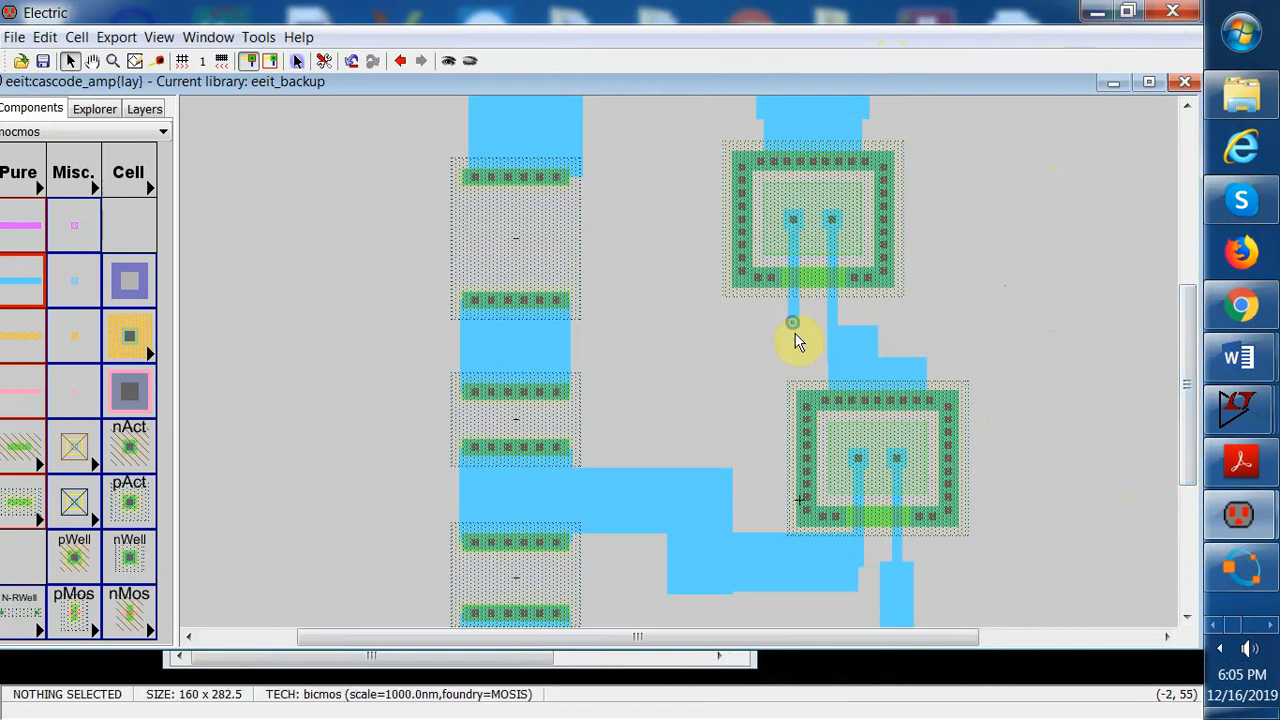
click(792, 323)
right_click(794, 345)
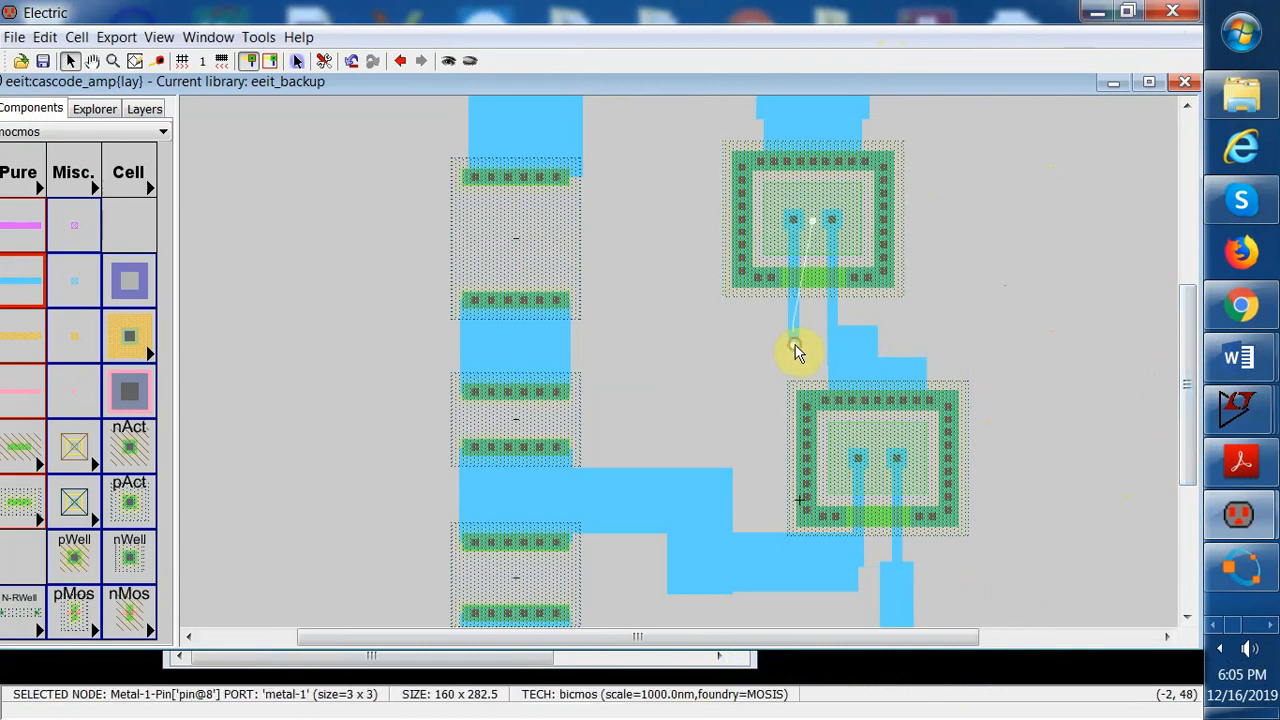
drag(797, 352, 695, 356)
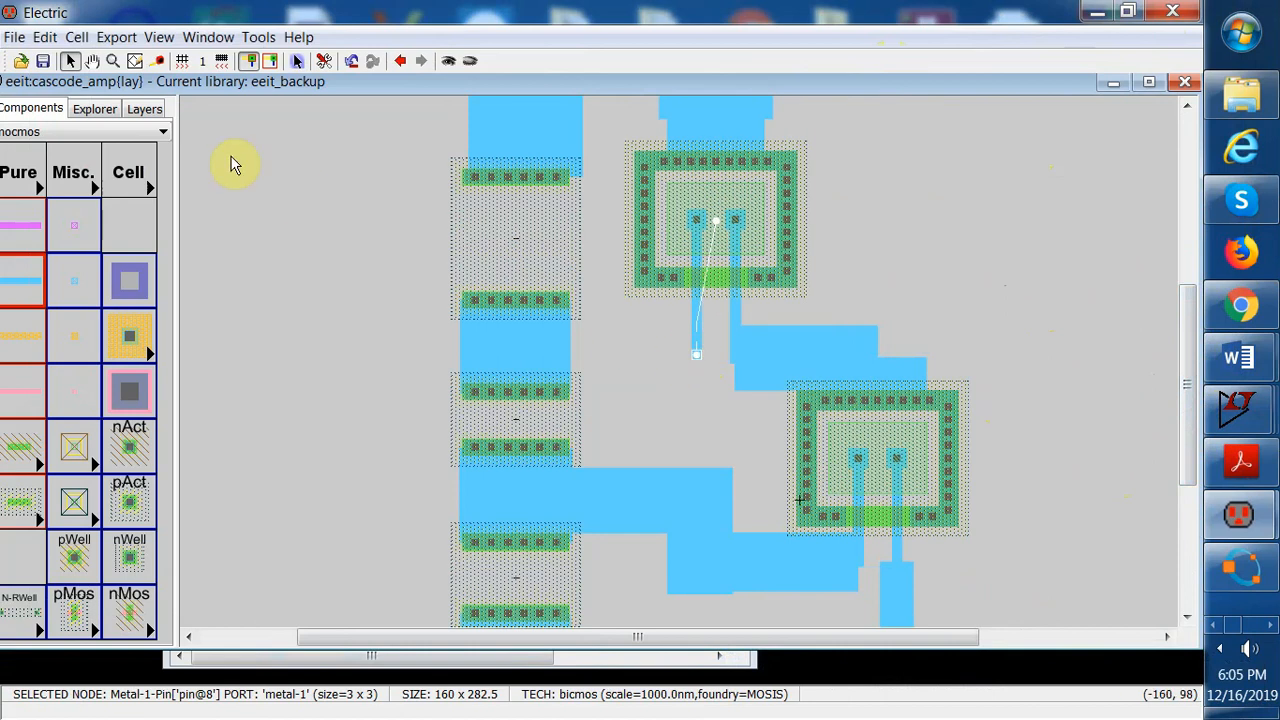
click(45, 37)
click(80, 163)
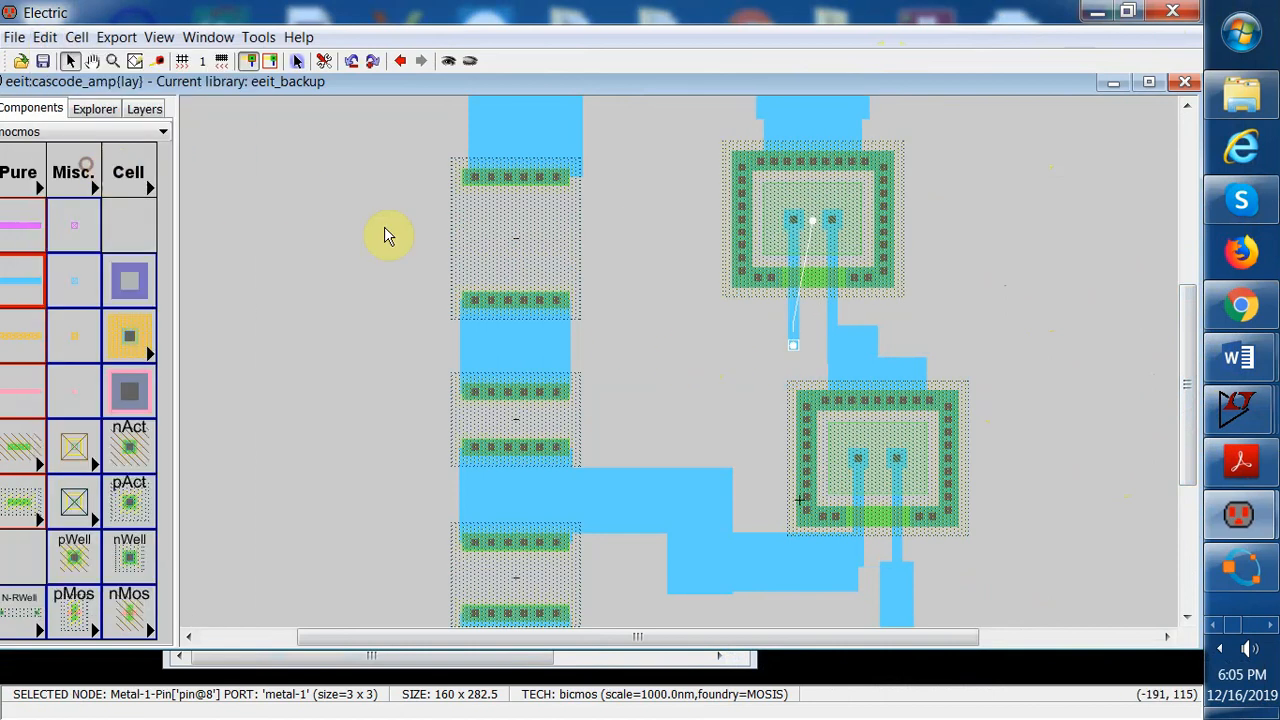
Wire the upper resistor's lower pin left to the transistor column in Metal-1, width 20 with Neither end extension
right_drag(790, 352, 549, 354)
double_click(629, 343)
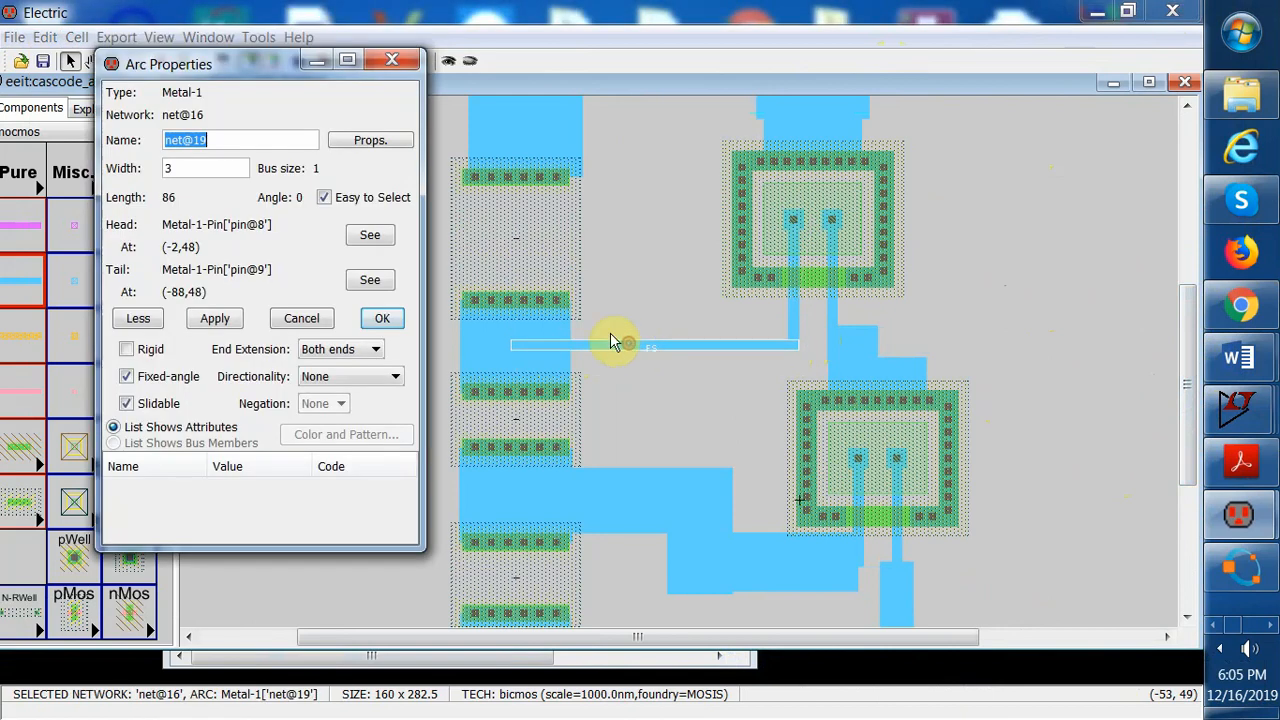
double_click(175, 172)
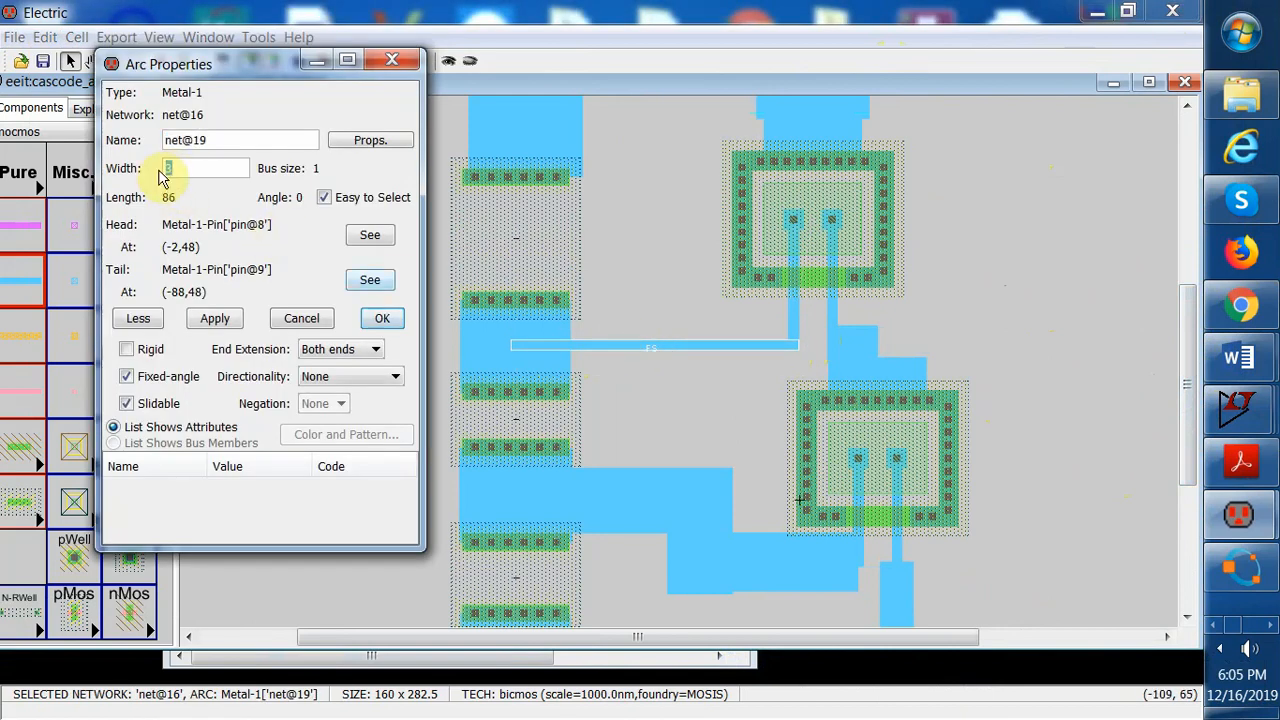
click(215, 319)
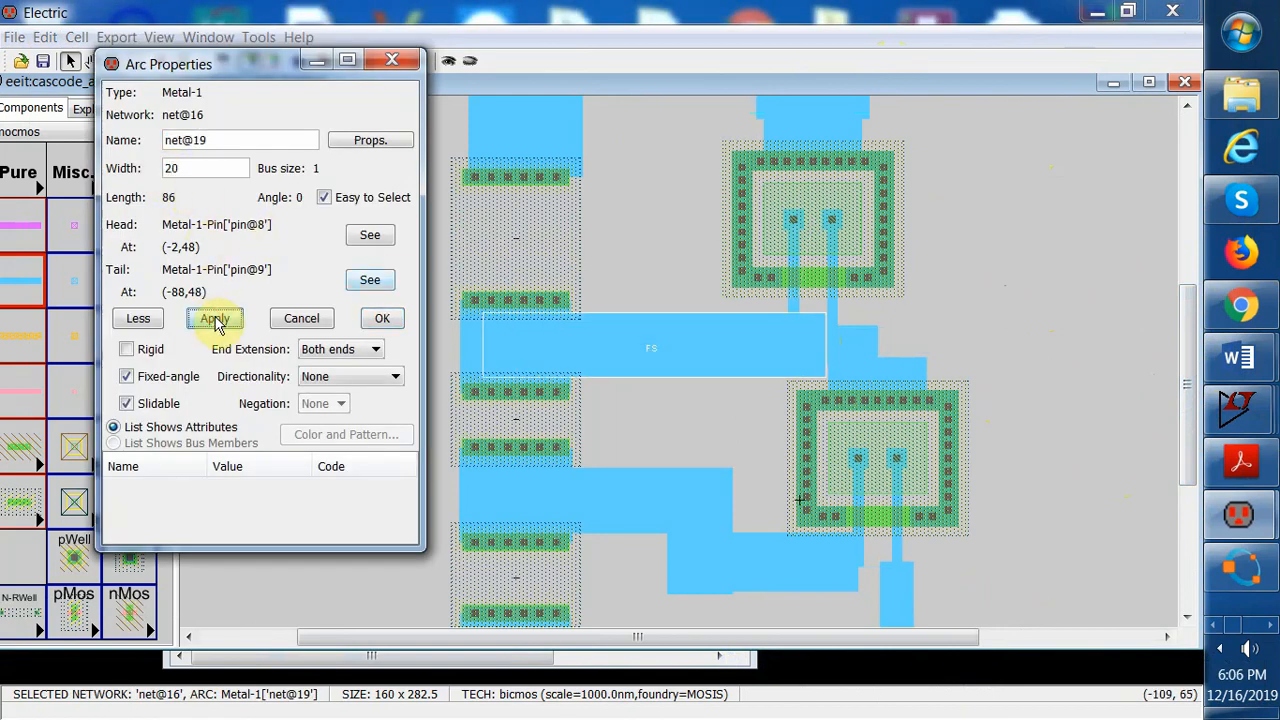
click(378, 355)
click(340, 382)
click(202, 320)
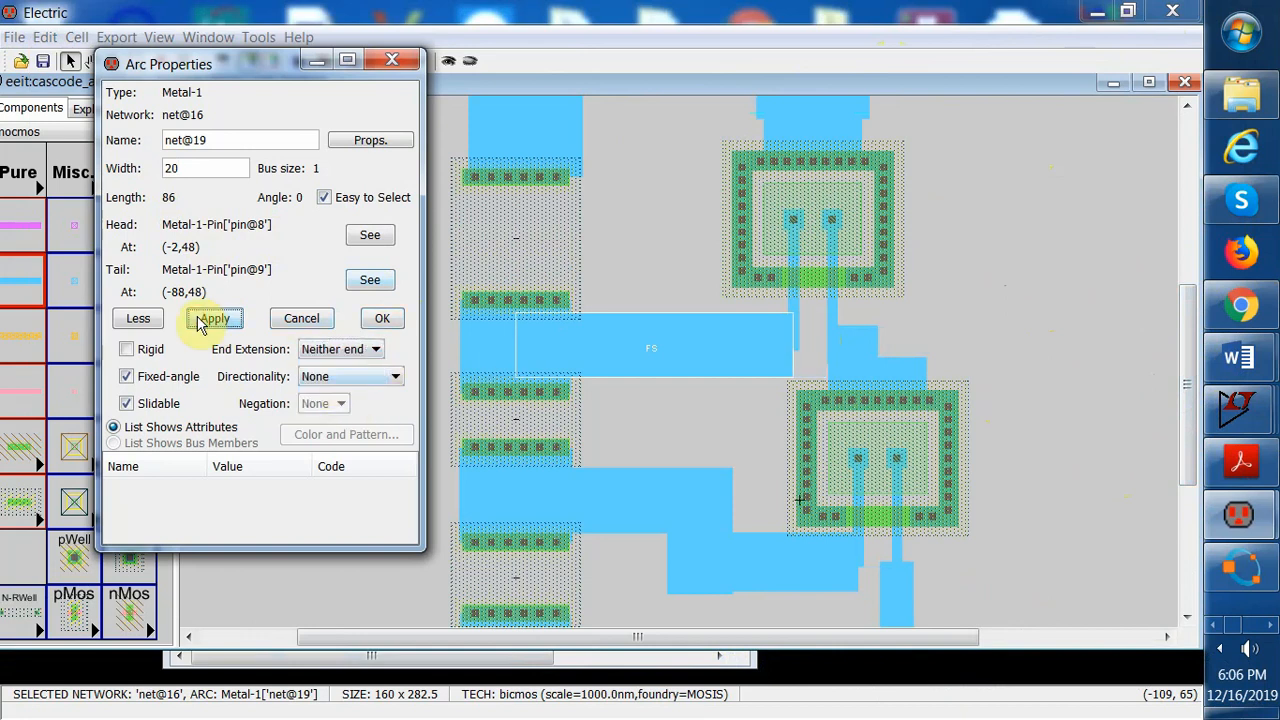
click(1047, 287)
Try to nudge the short wire between the upper and middle transistors, then undo the move
drag(1195, 325, 1177, 375)
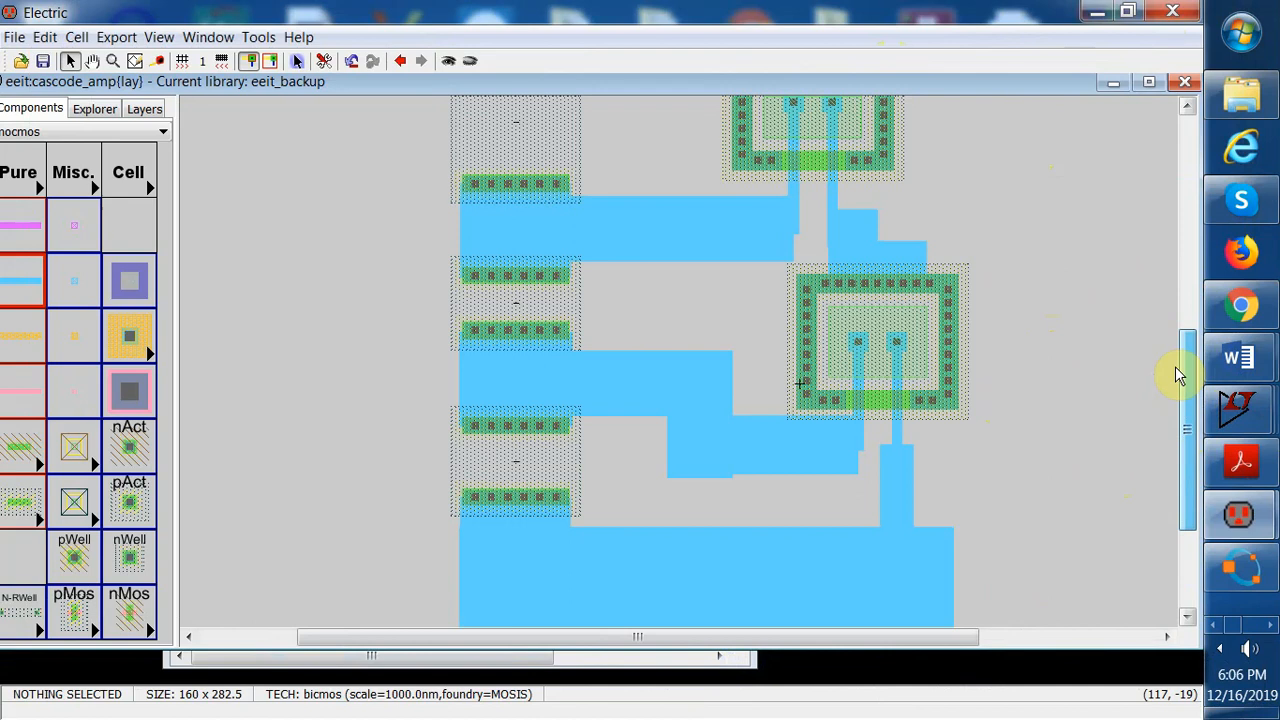
drag(1177, 372, 1196, 268)
drag(1190, 350, 1194, 409)
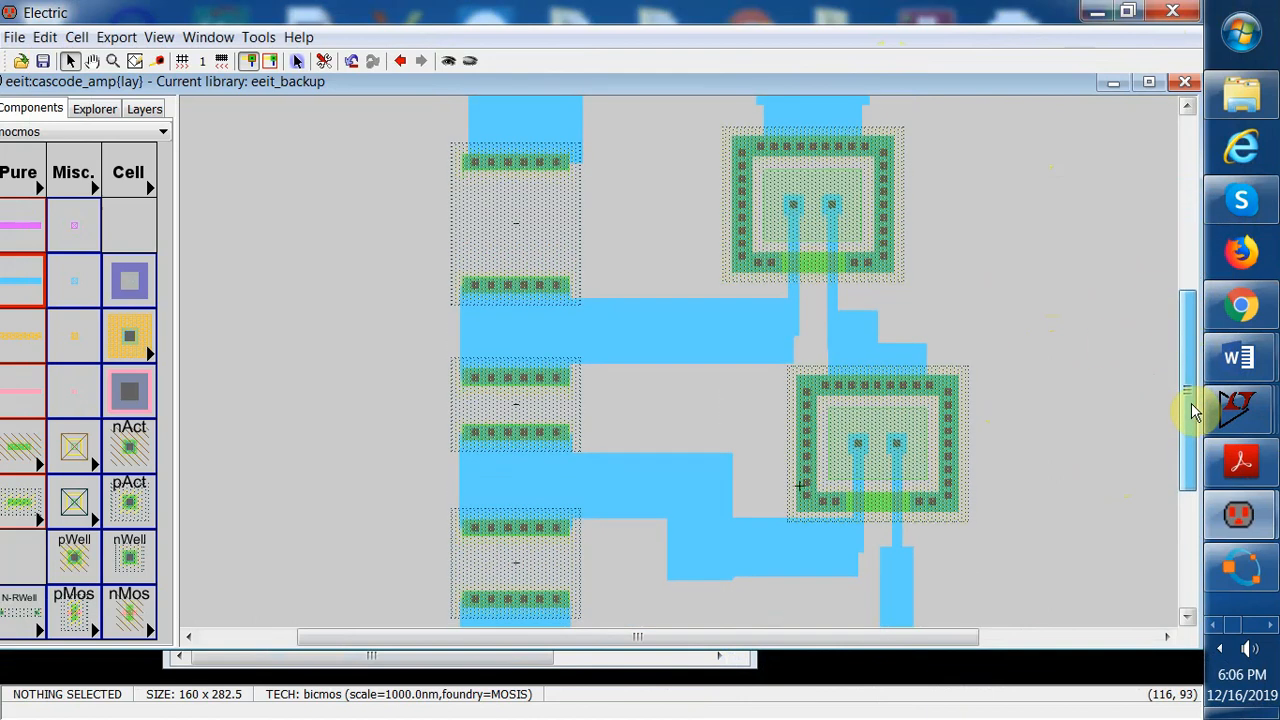
click(505, 329)
click(505, 329)
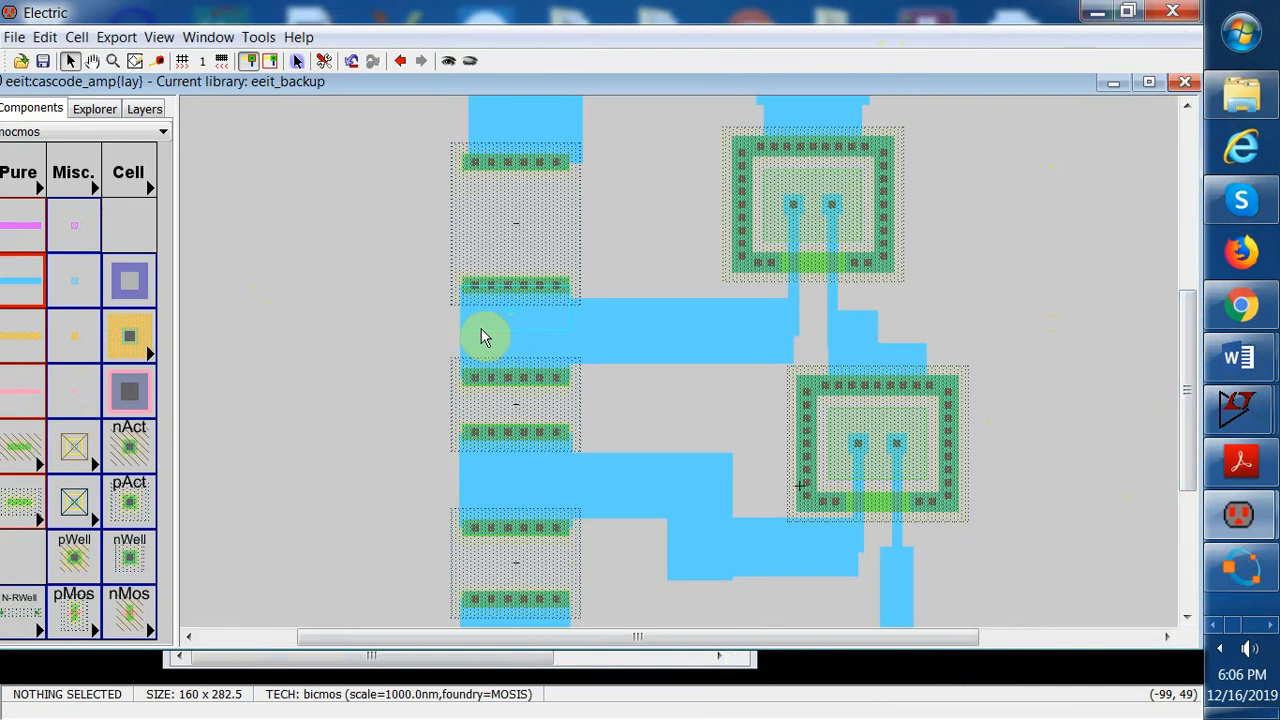
click(508, 330)
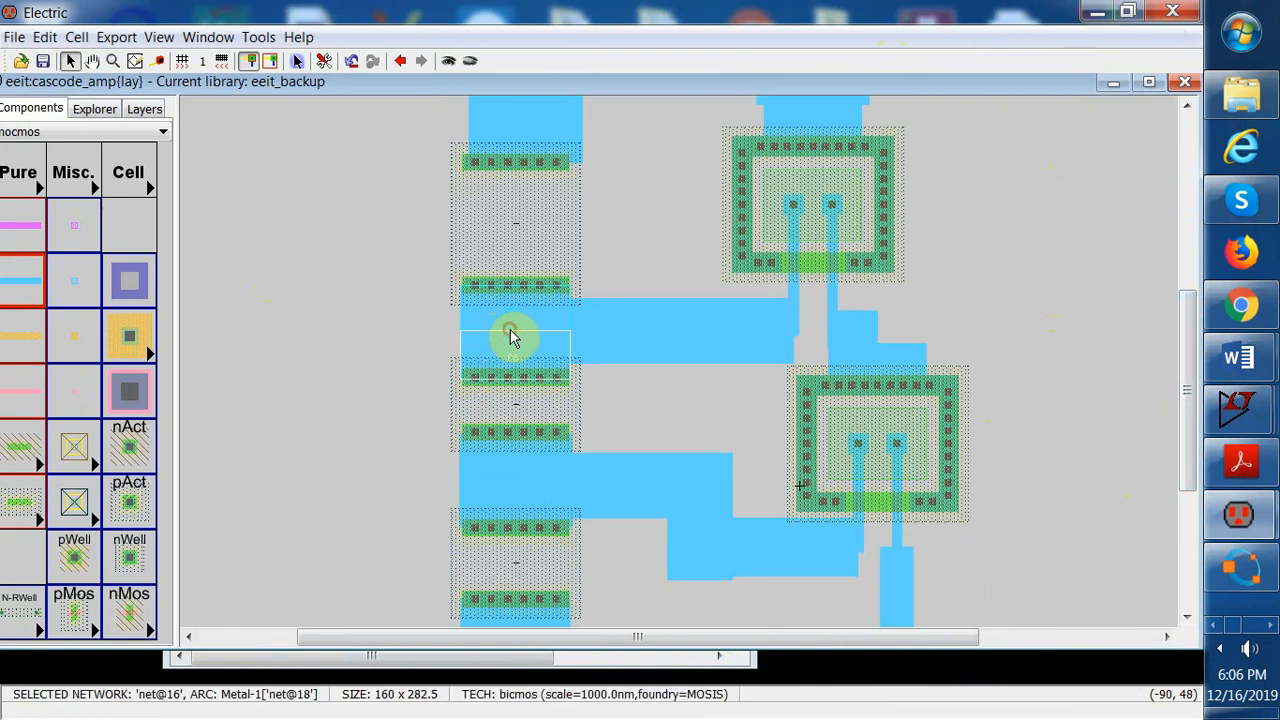
drag(510, 338, 500, 340)
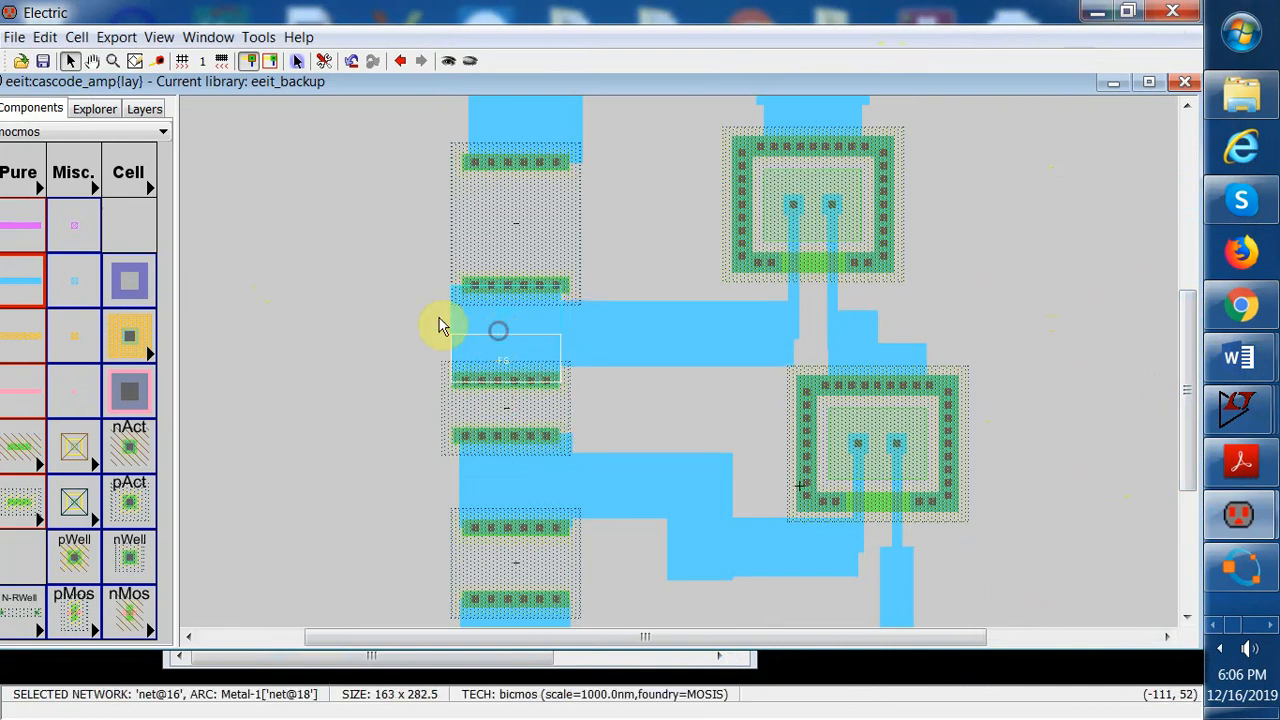
click(16, 37)
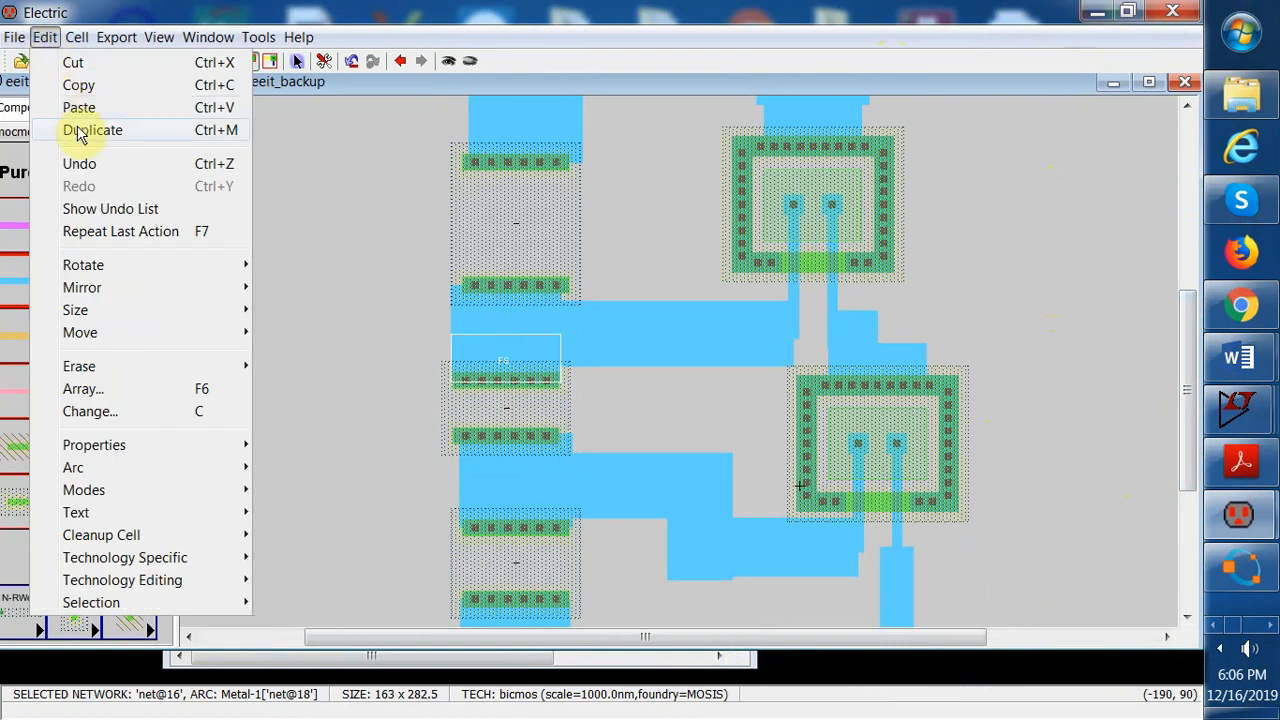
click(84, 163)
Move the wide wire's left end pin further left, beyond the transistor column
click(508, 333)
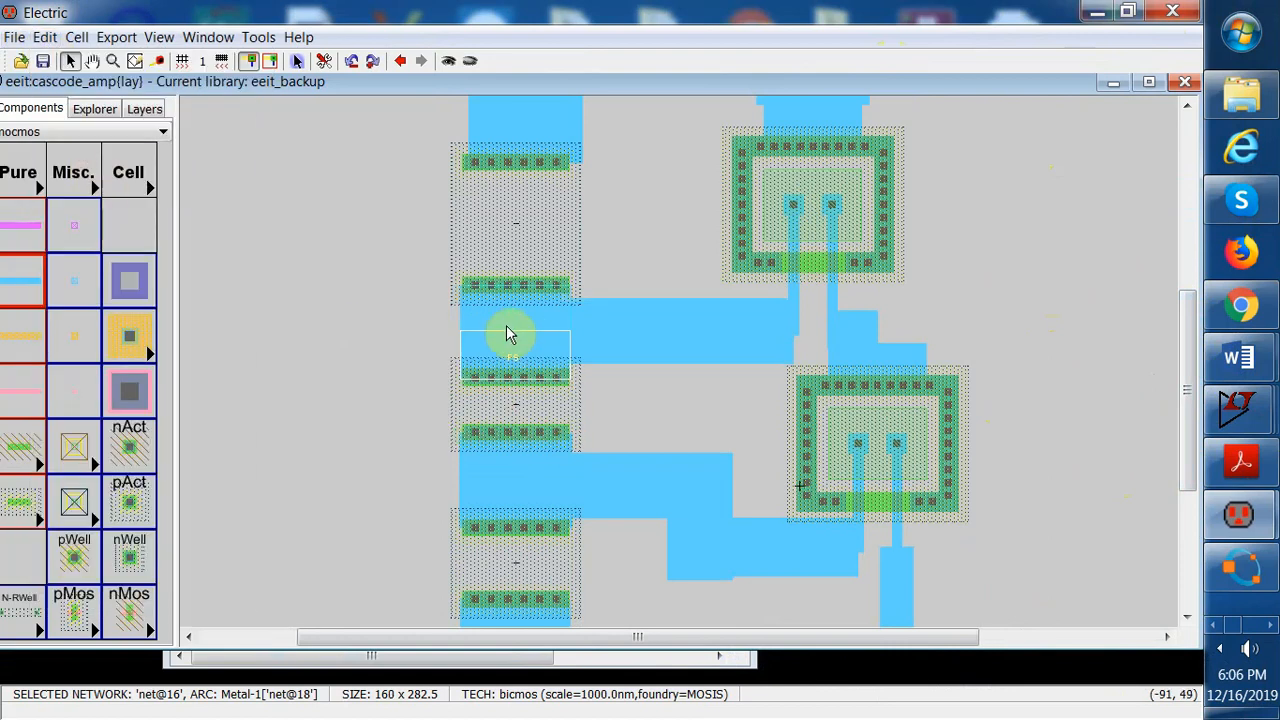
click(508, 333)
right_drag(502, 327, 432, 327)
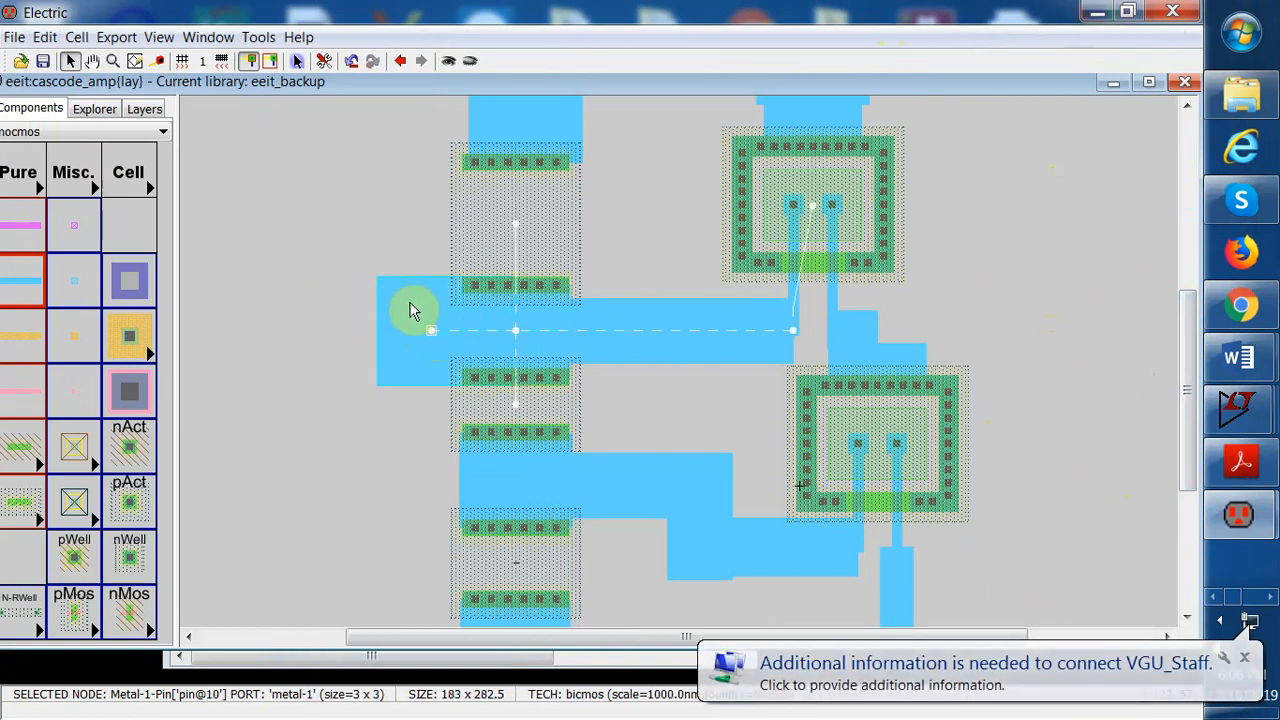
scroll(1183, 389, down, 2)
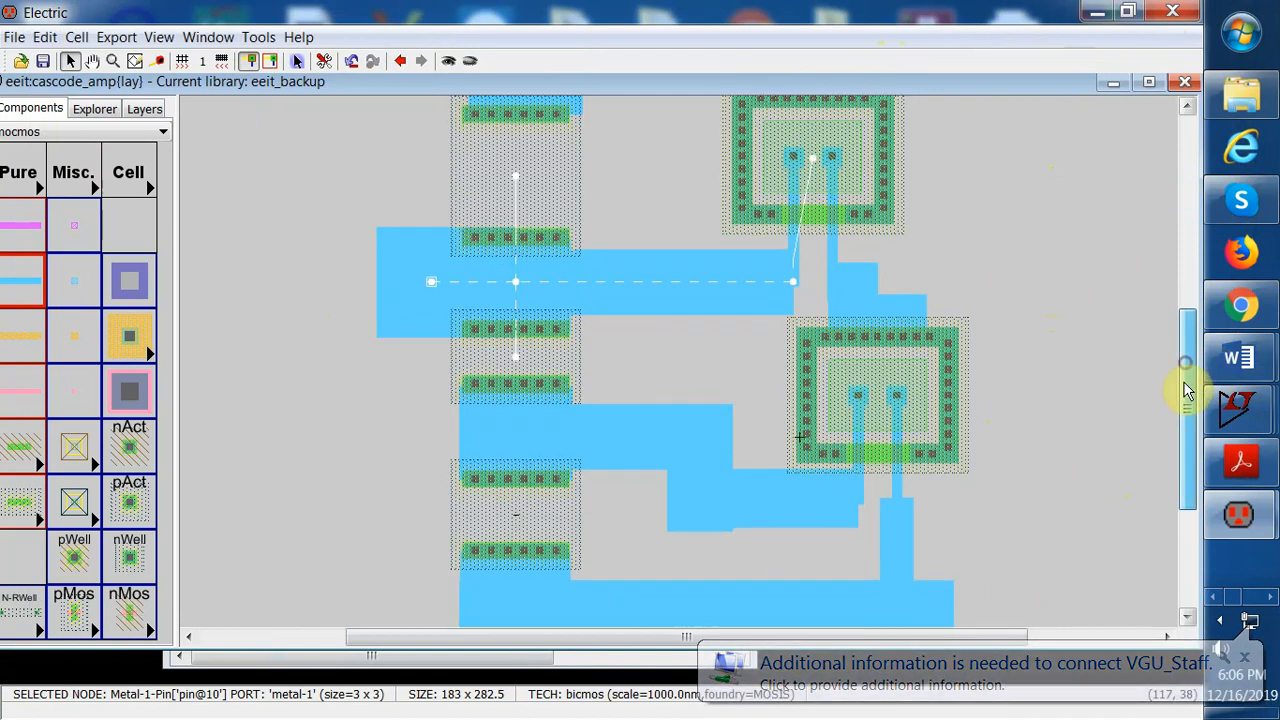
Move the middle wide wire's left end pin leftward, past the transistor column
click(494, 421)
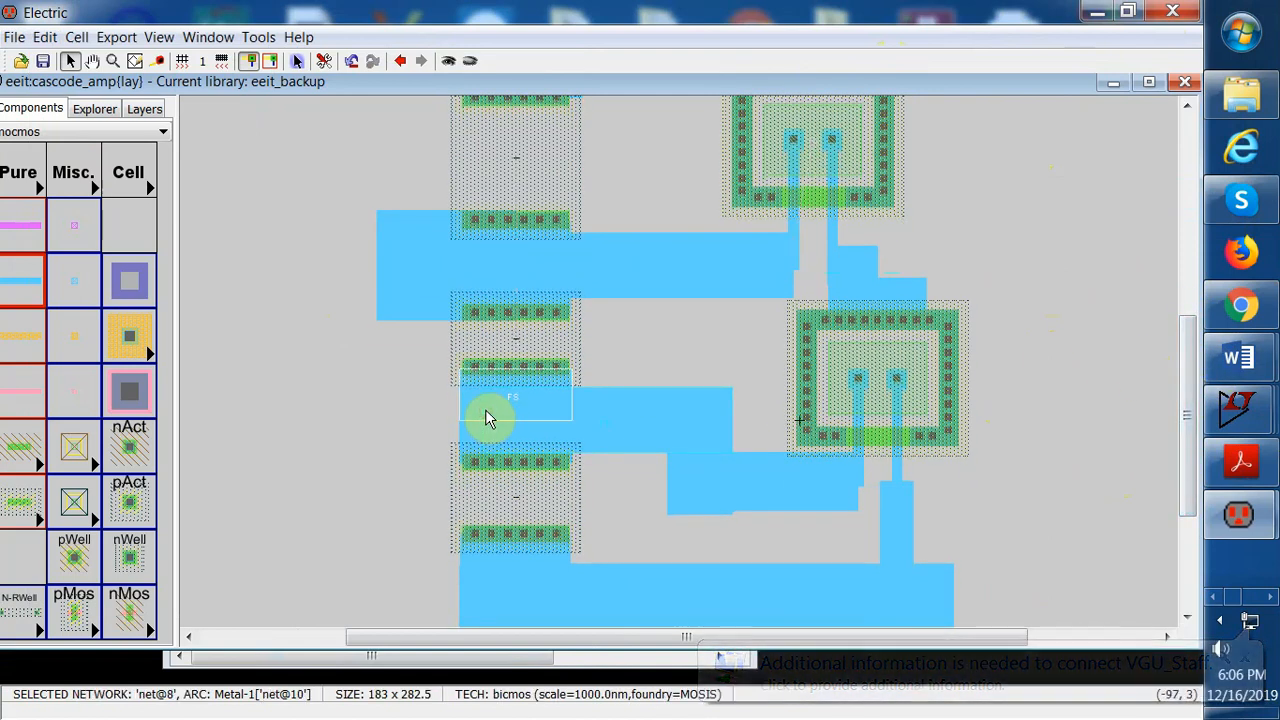
click(487, 418)
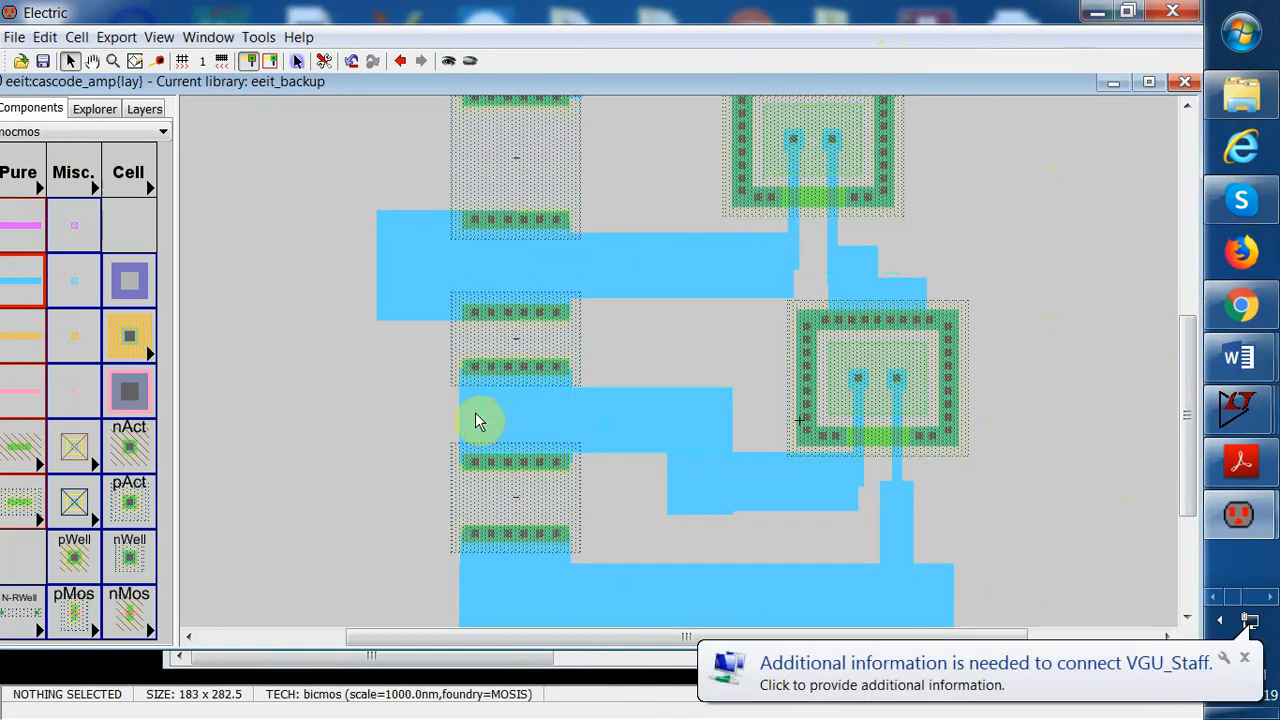
click(458, 421)
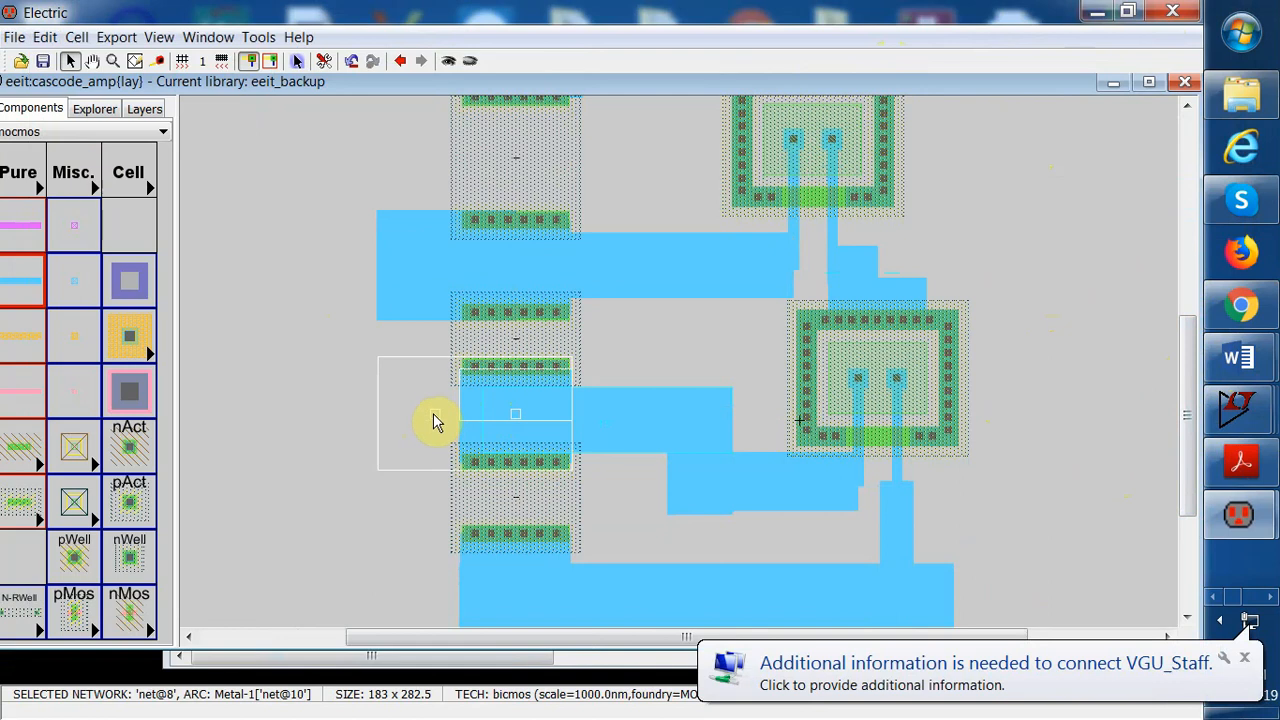
click(435, 421)
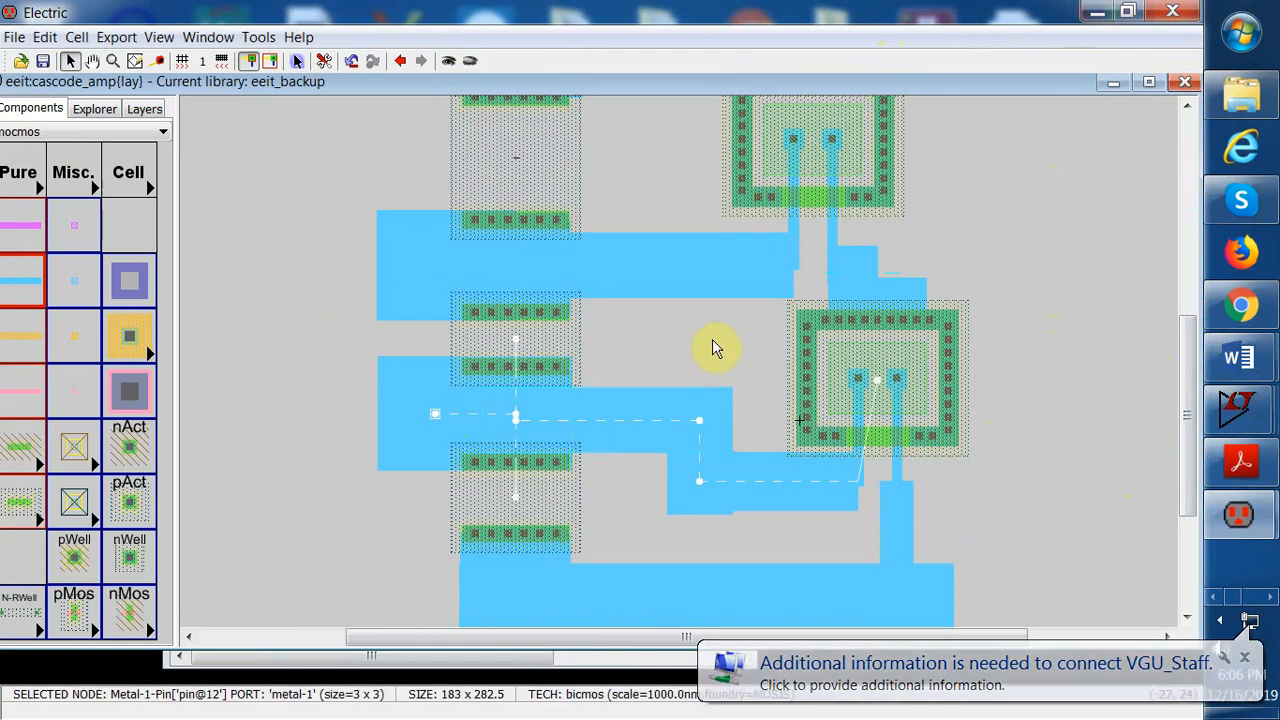
Extend a Metal-1 stub downward from the centre of the bottom wide wire
click(1030, 320)
drag(1190, 371, 1207, 455)
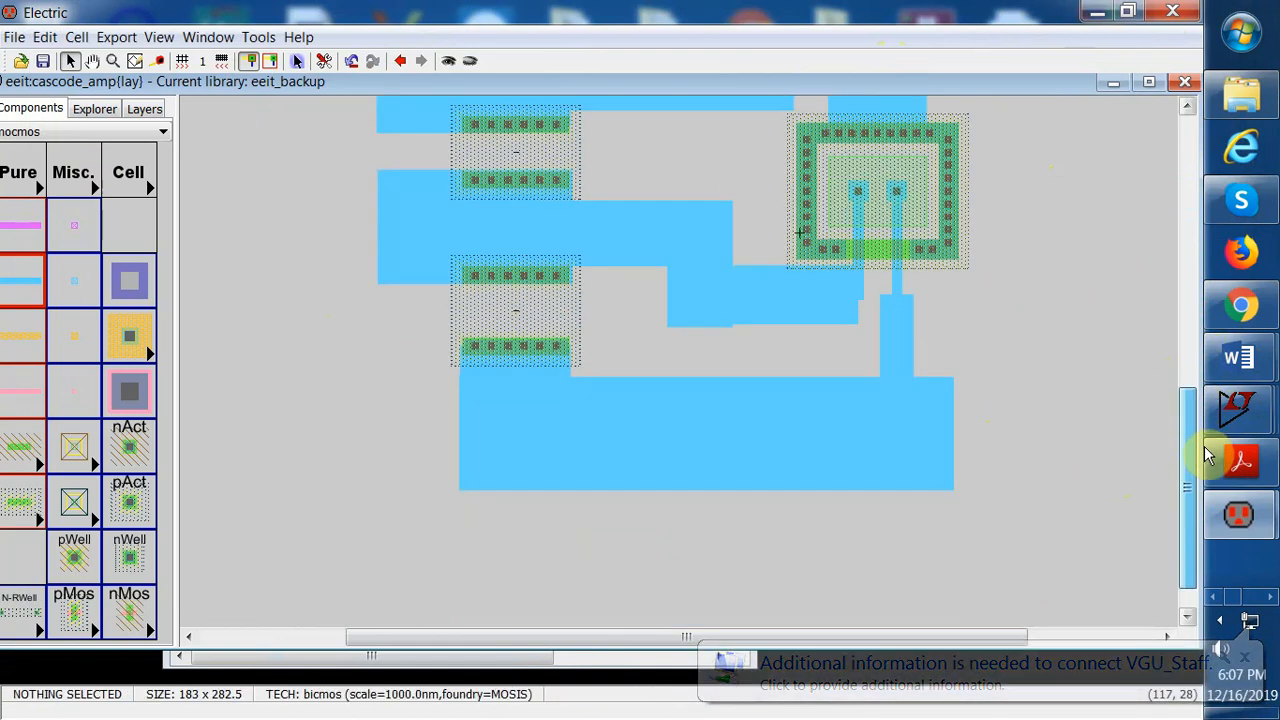
click(709, 433)
click(709, 433)
click(706, 469)
right_drag(706, 473, 707, 520)
click(808, 508)
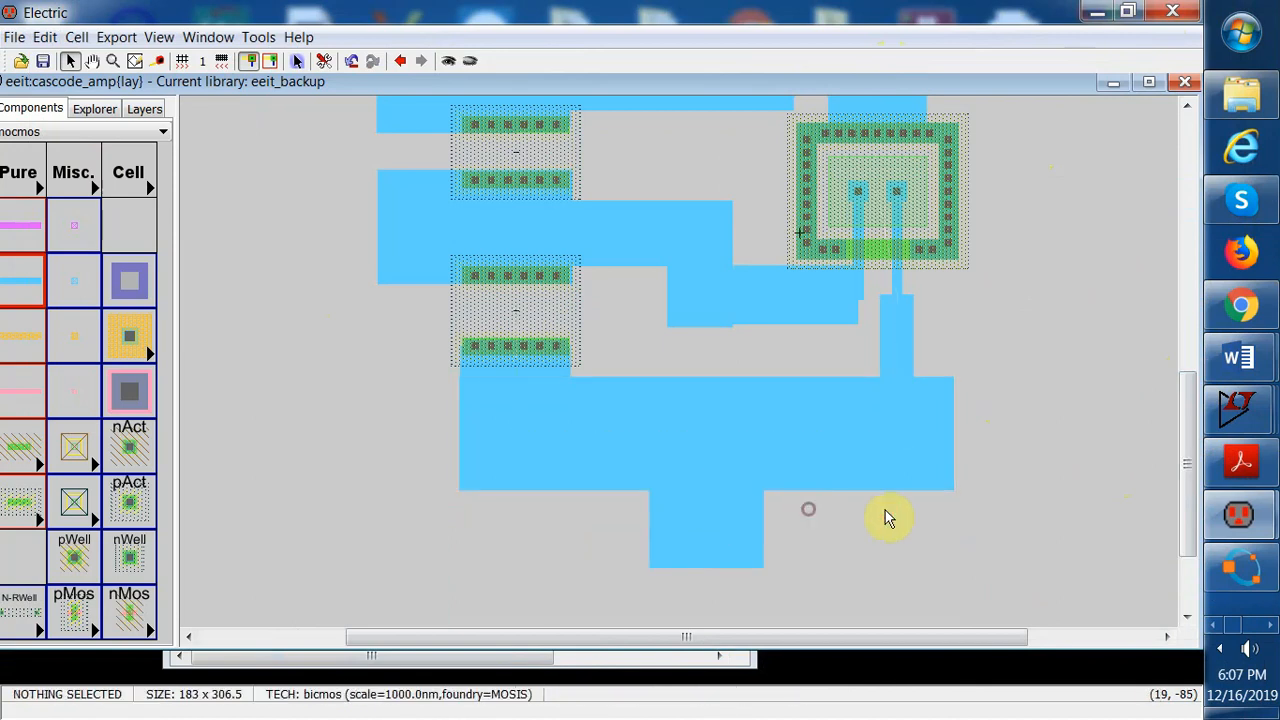
Wire the upper transistor's collector rightward in Metal-1 and set that wire's width to 20
drag(1194, 466, 1228, 262)
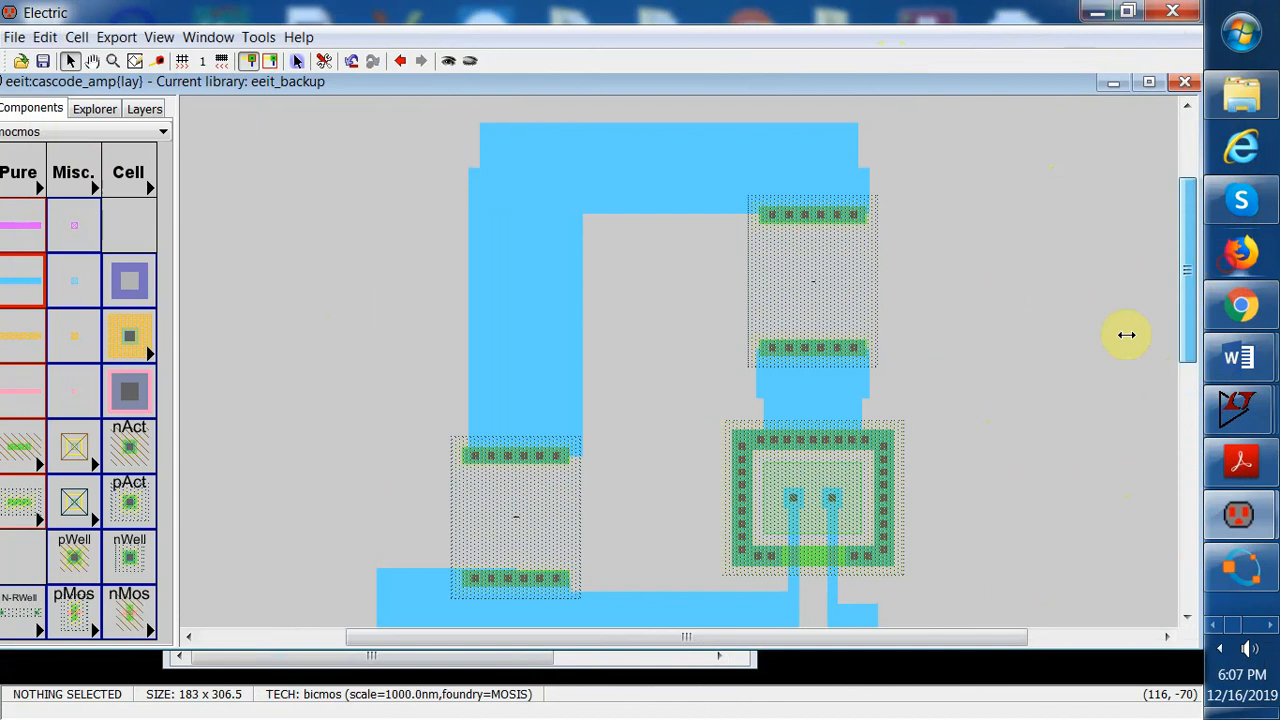
click(813, 402)
click(811, 399)
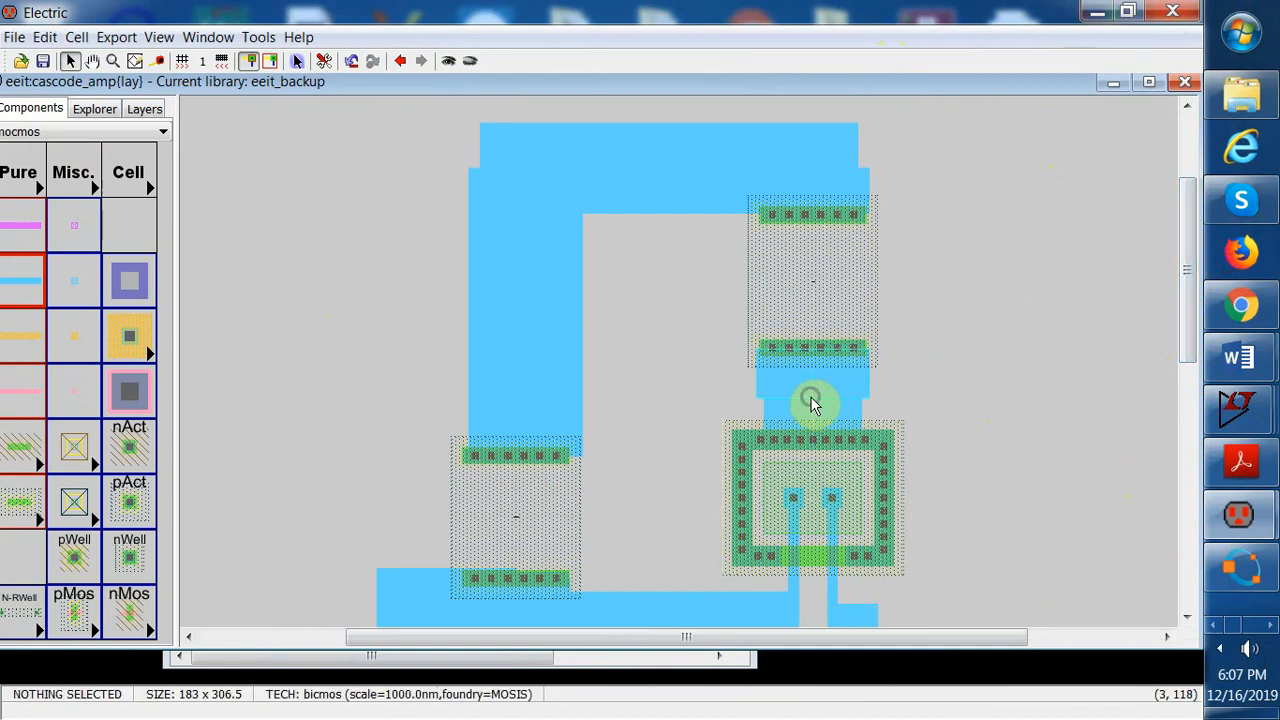
click(924, 404)
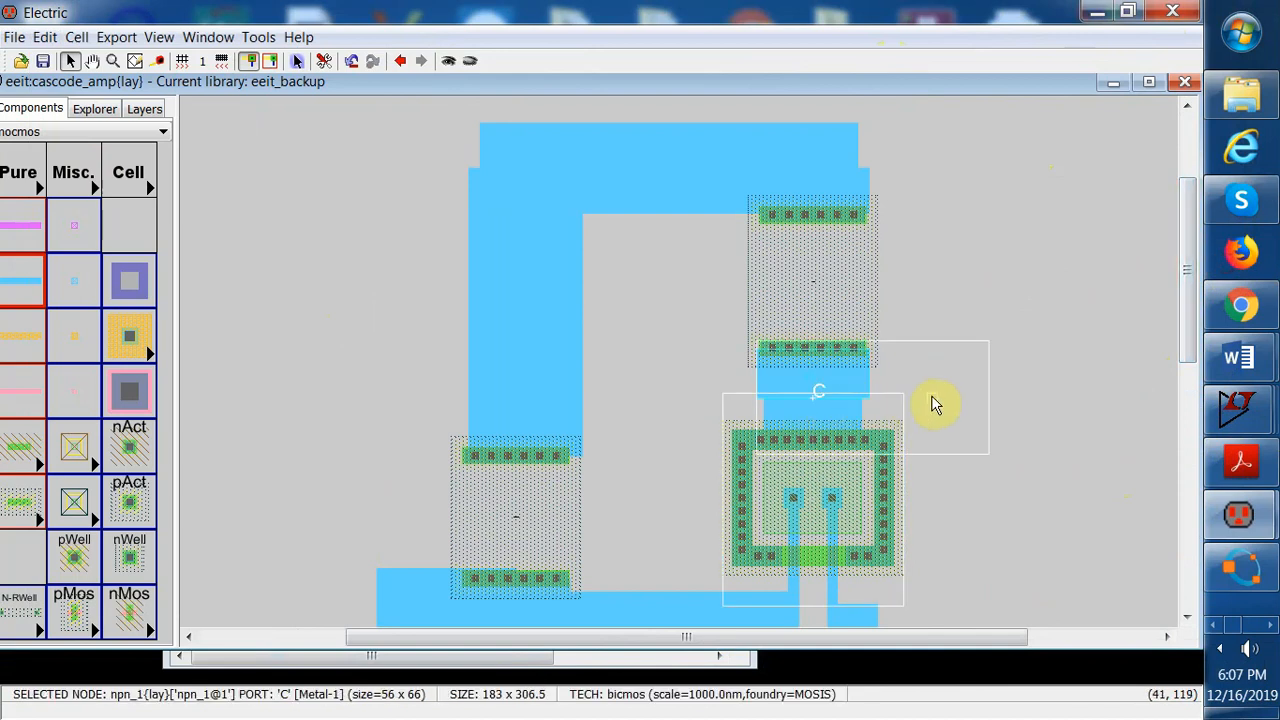
right_click(931, 400)
double_click(966, 383)
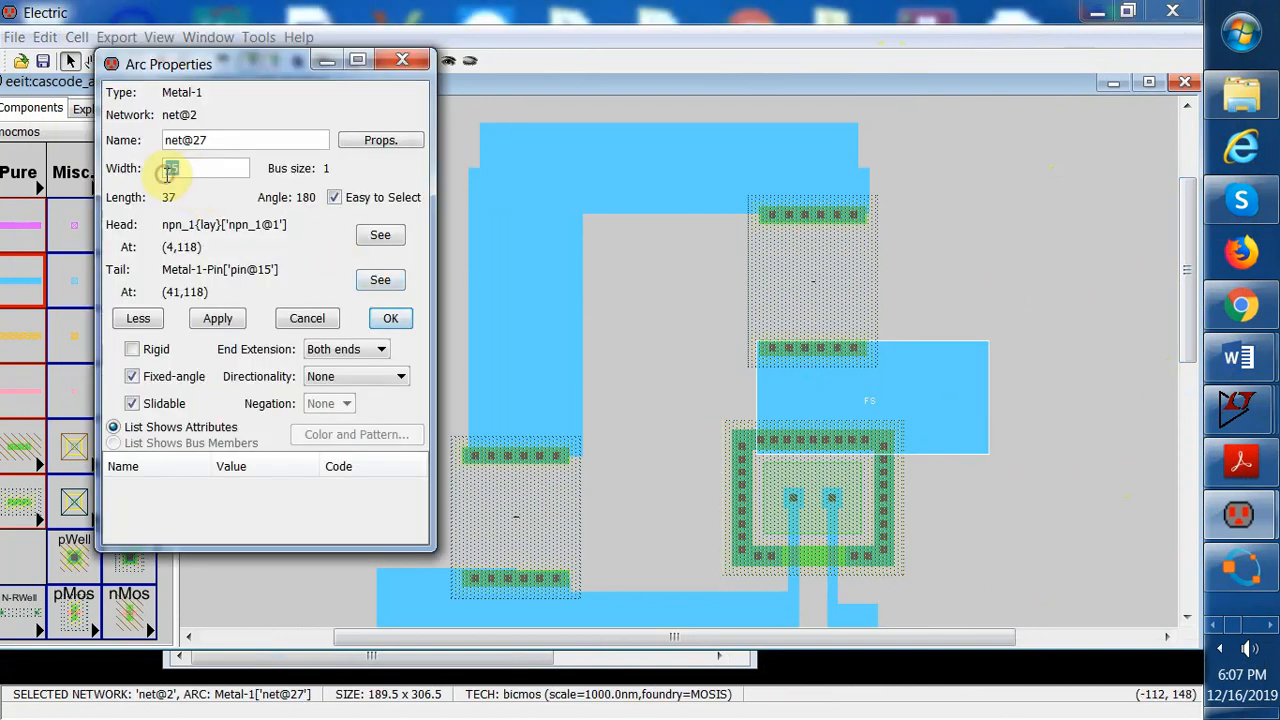
click(216, 318)
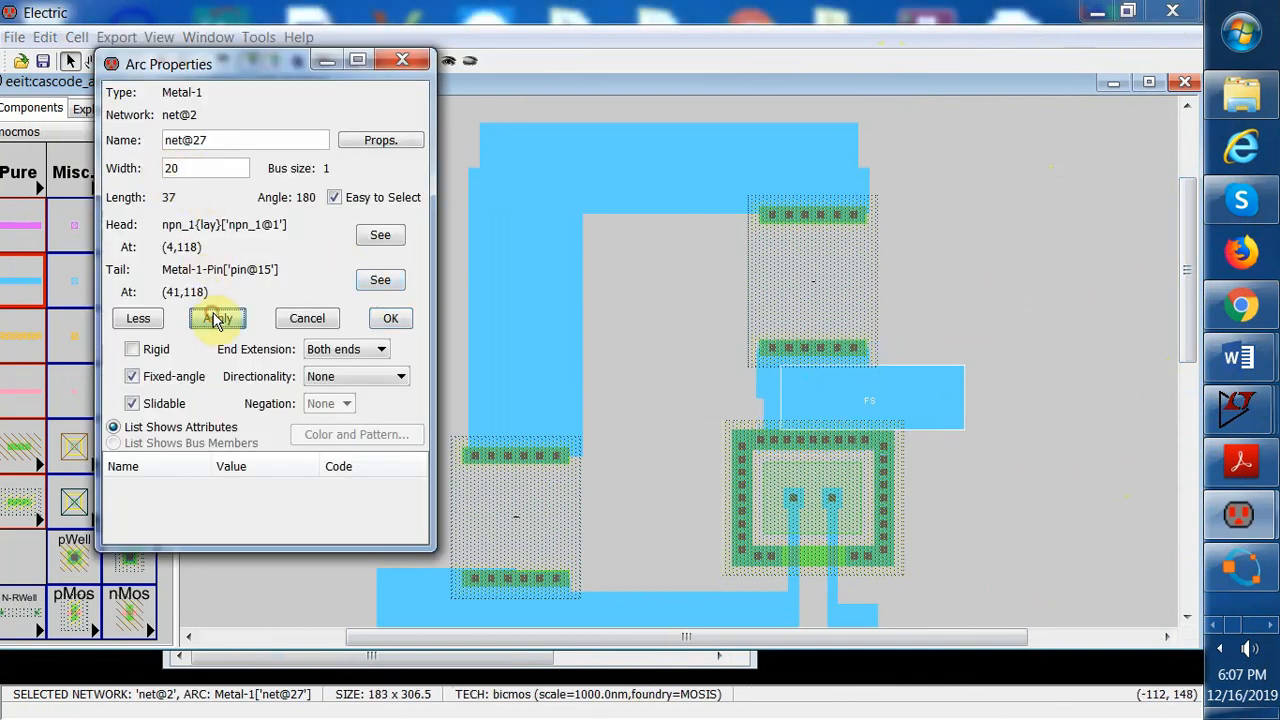
click(390, 319)
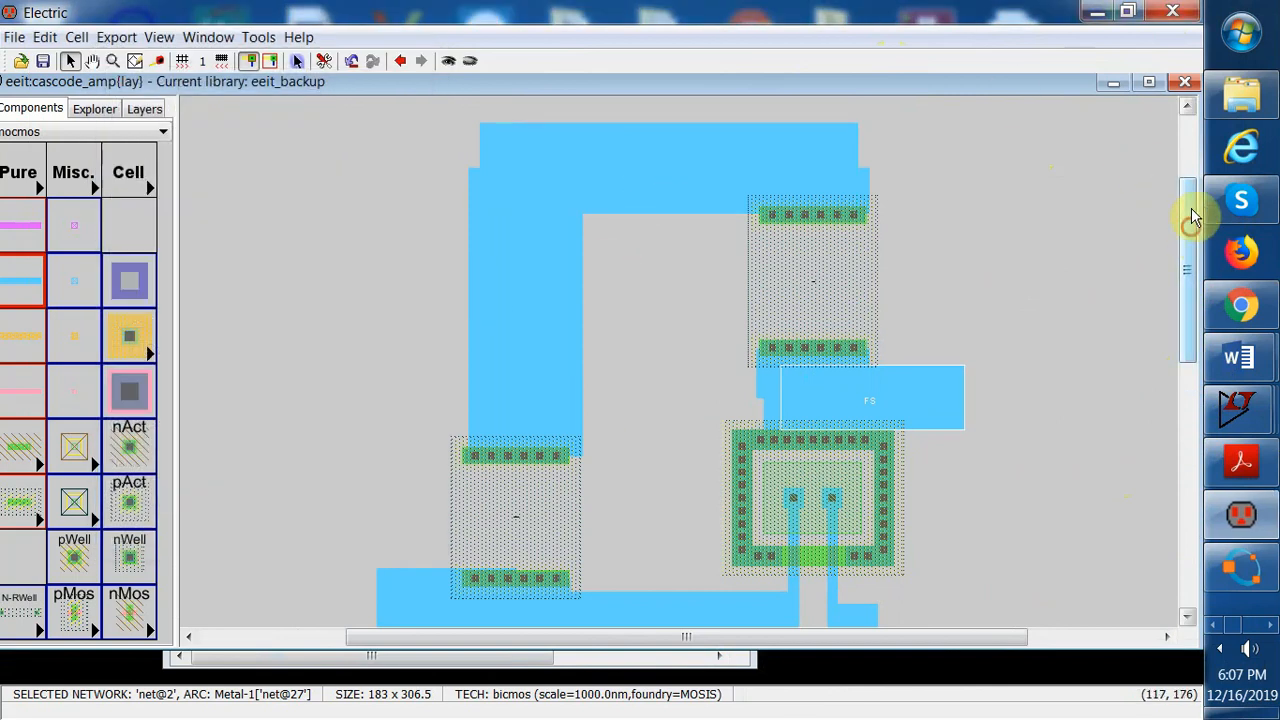
Export the upper wide wire's left end pin under the name vm
drag(1191, 215, 1228, 420)
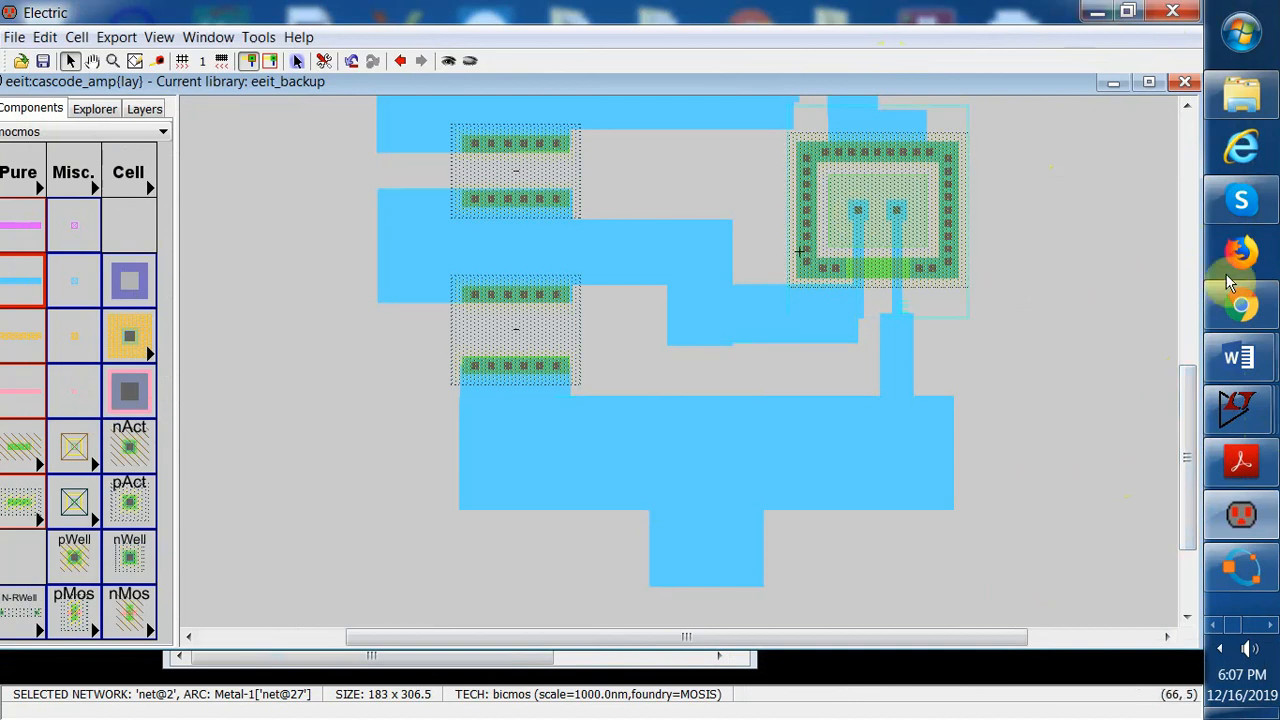
drag(1194, 402, 1194, 362)
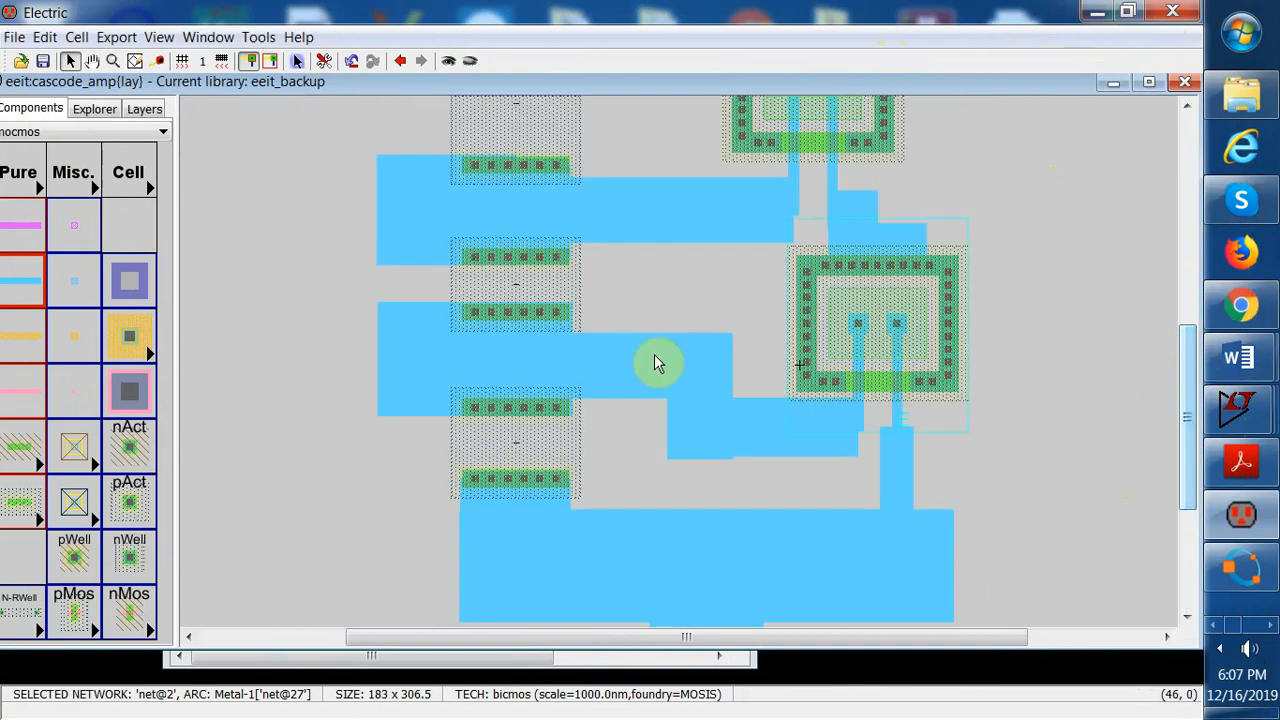
click(411, 229)
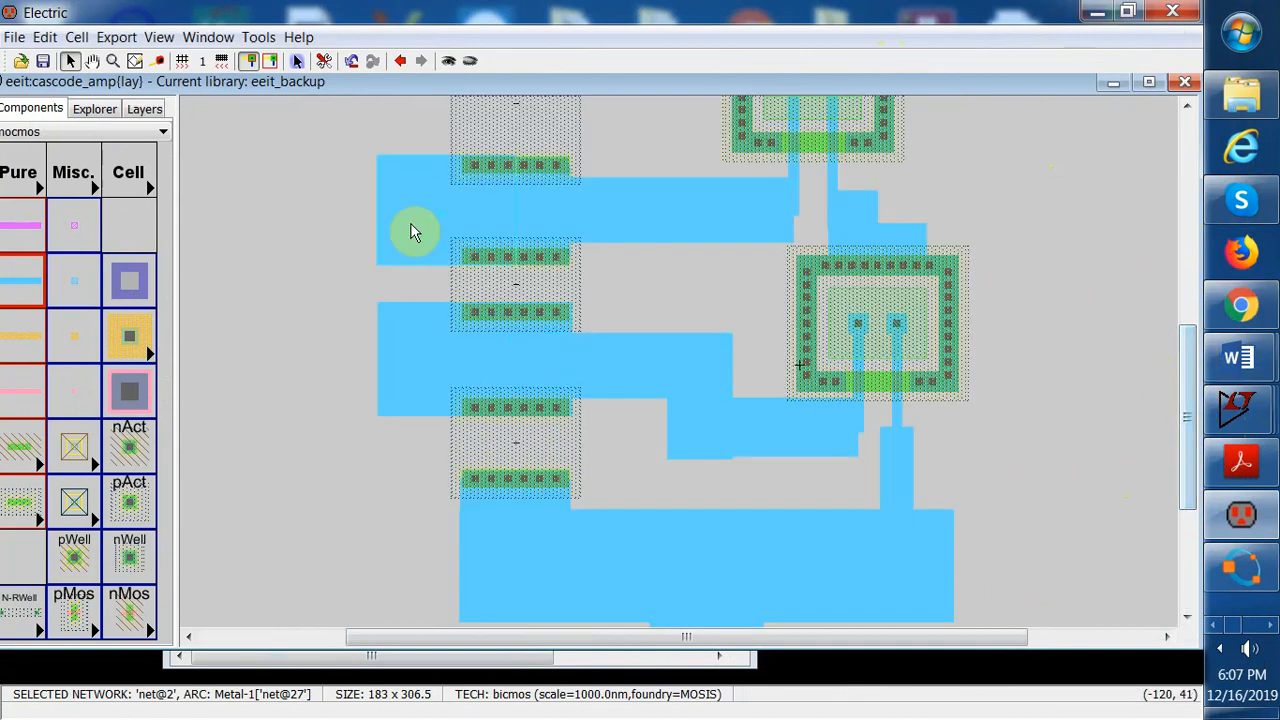
click(125, 38)
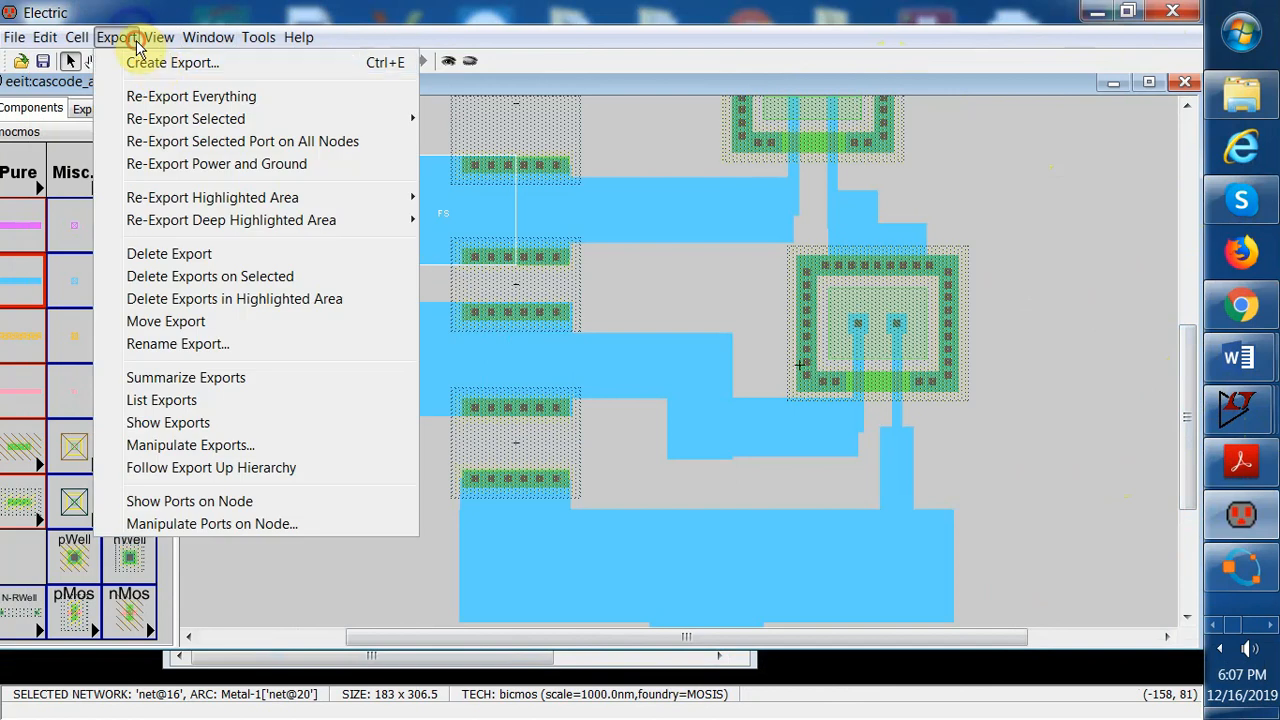
click(110, 61)
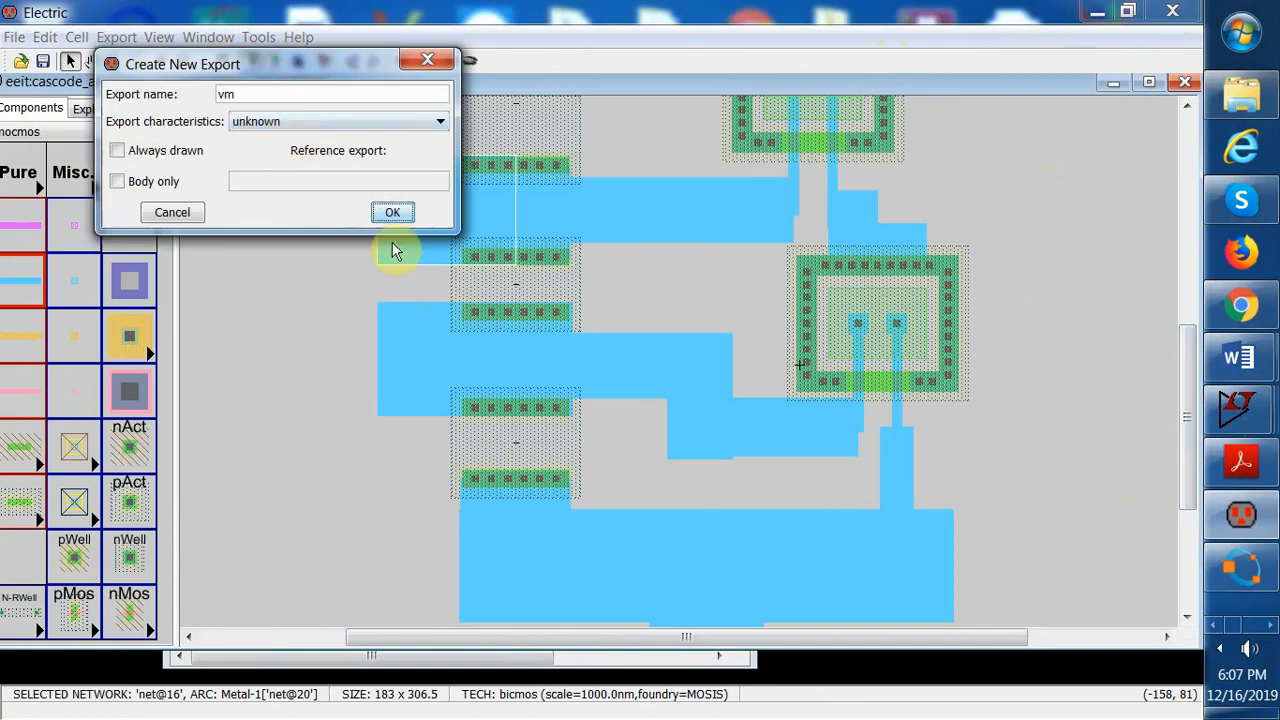
click(401, 213)
click(430, 70)
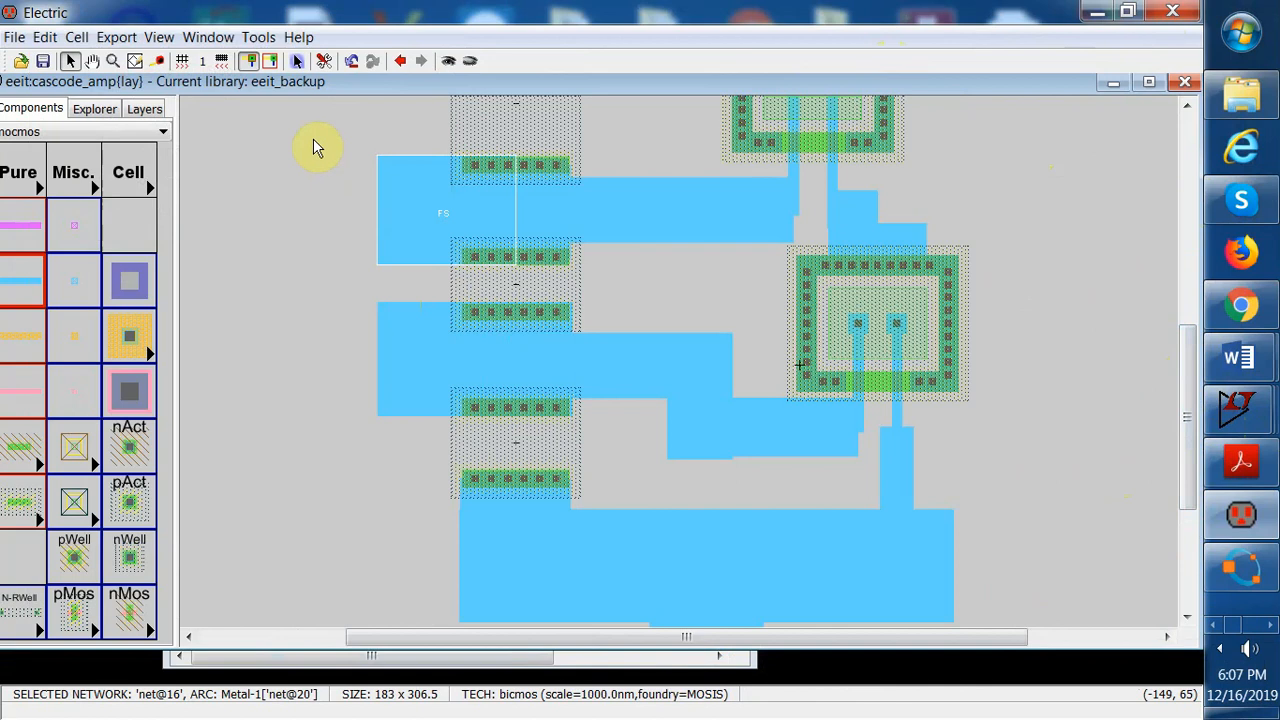
drag(310, 127, 440, 288)
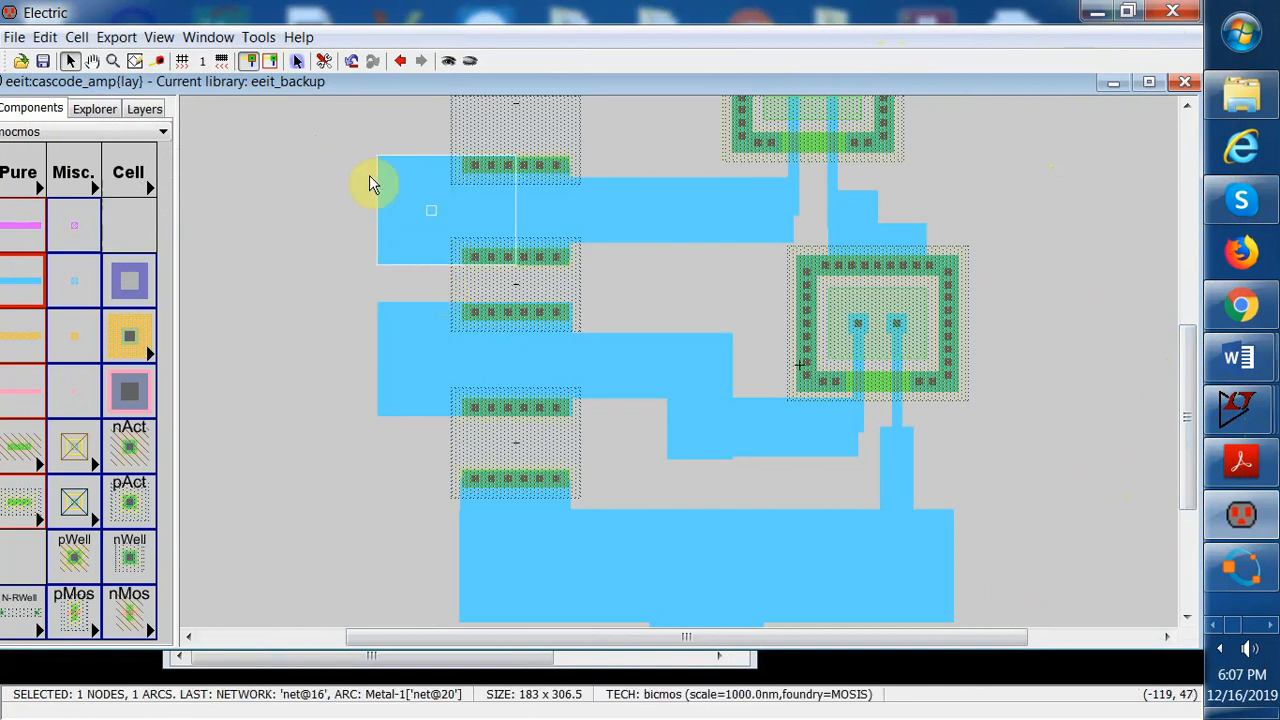
click(116, 37)
click(160, 63)
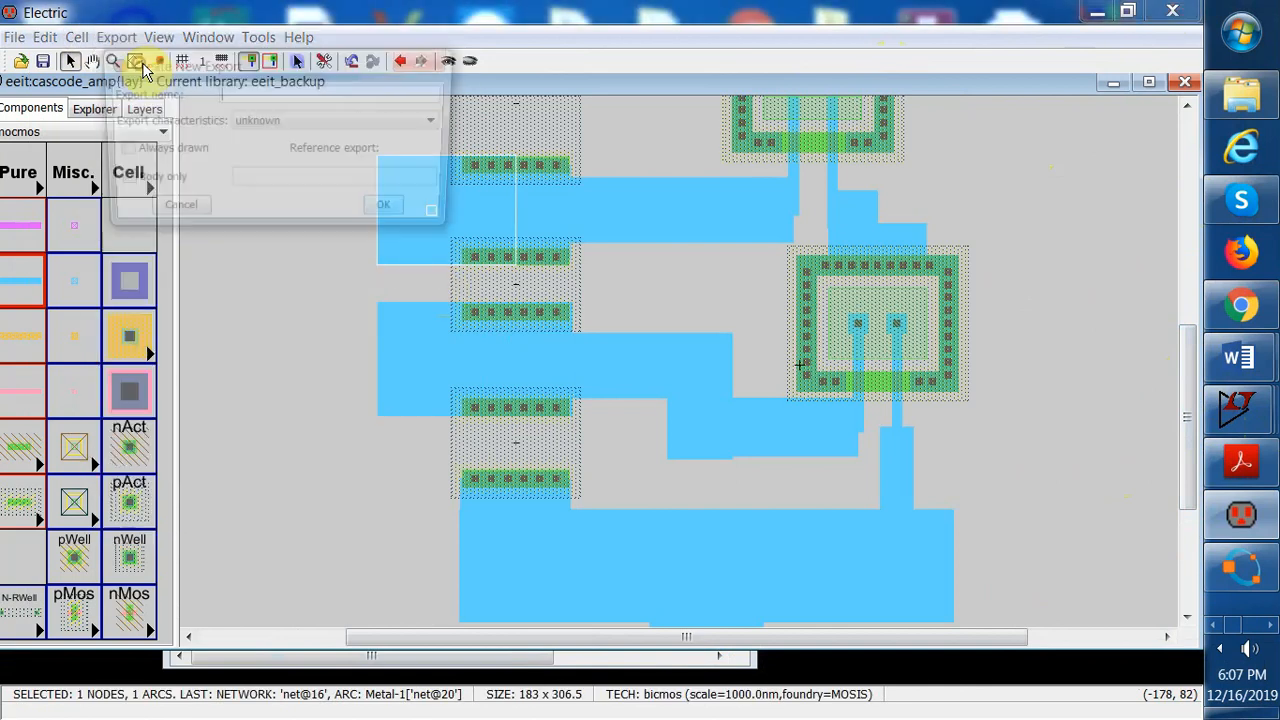
text(vm)
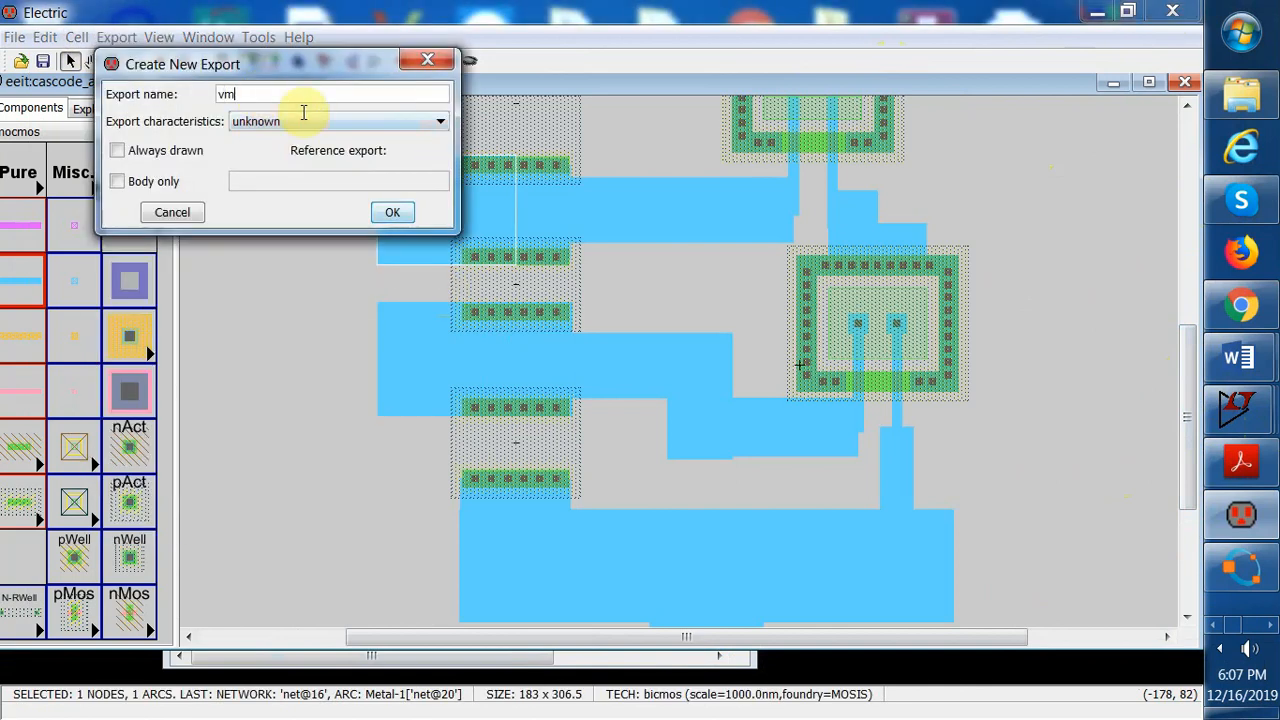
click(391, 213)
Export the middle wide wire's left end pin under the name vin
click(318, 320)
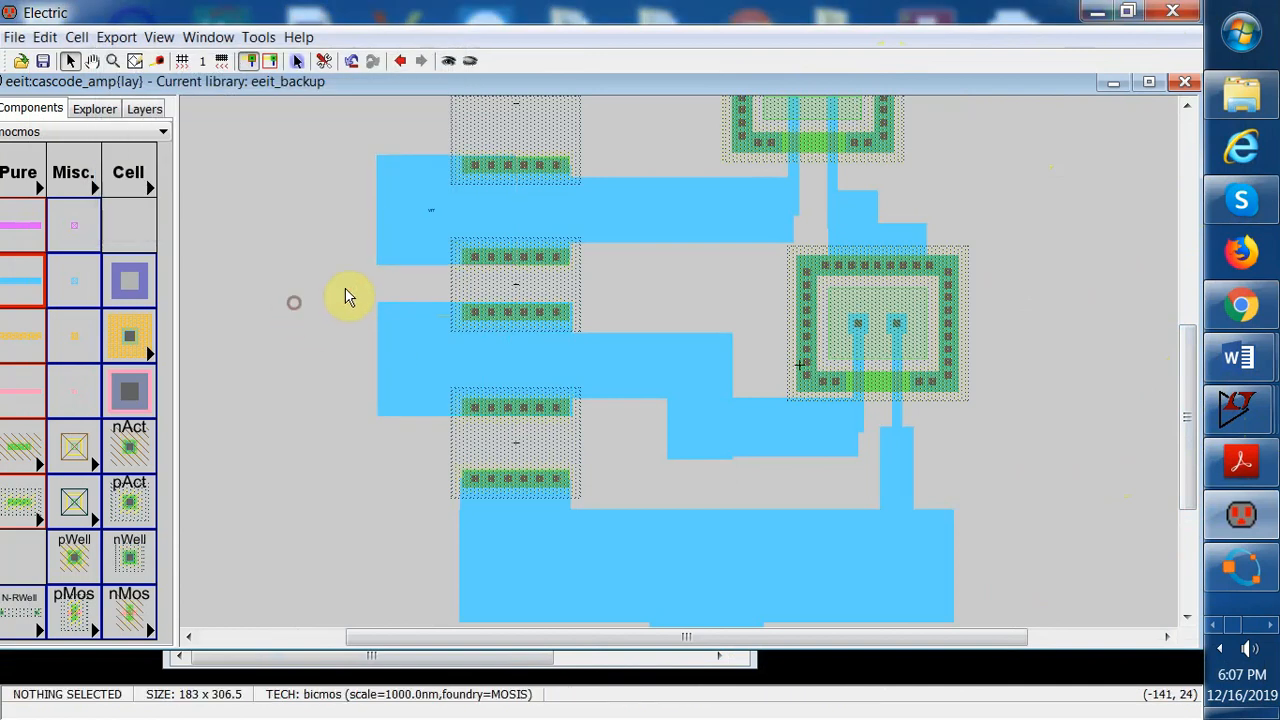
click(452, 450)
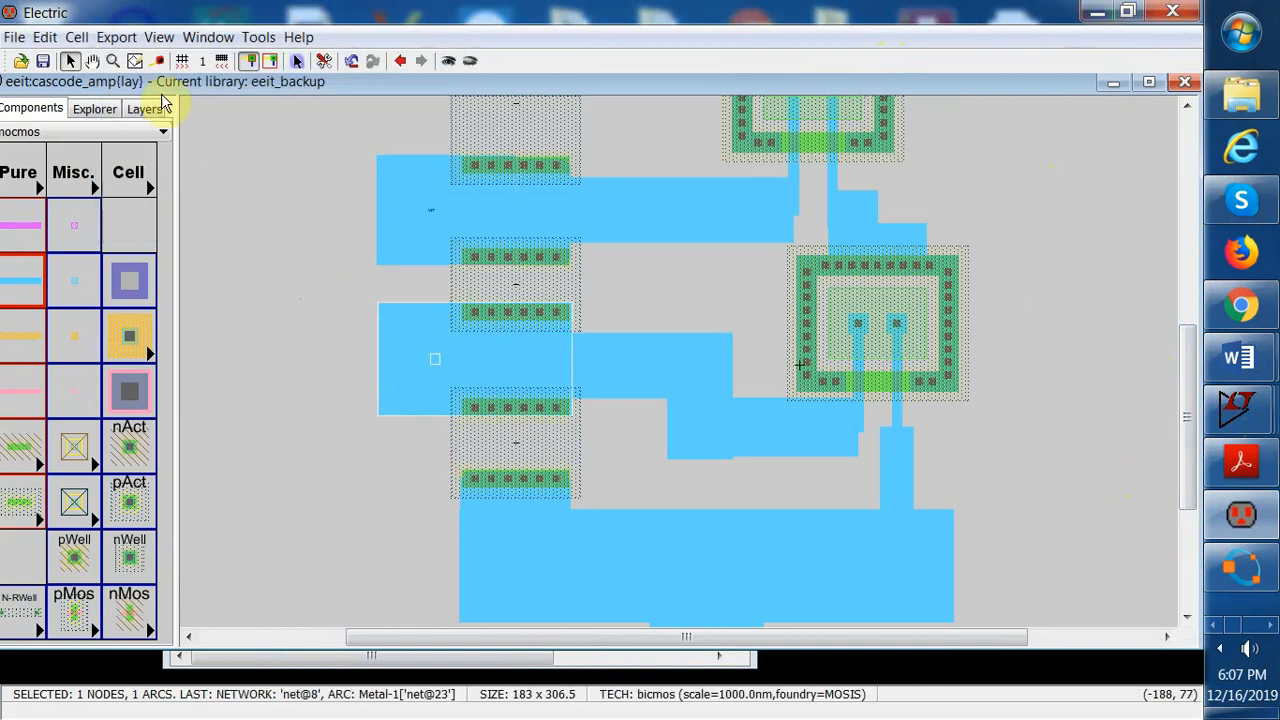
click(118, 38)
click(135, 63)
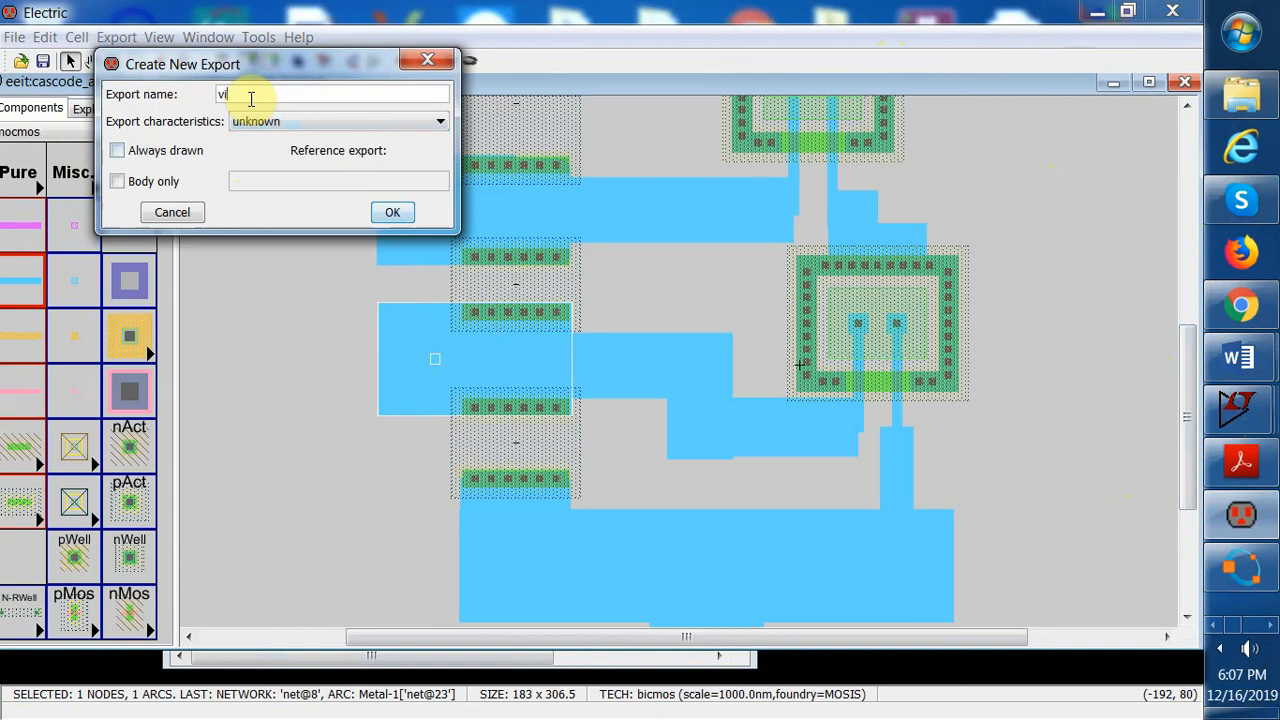
click(393, 212)
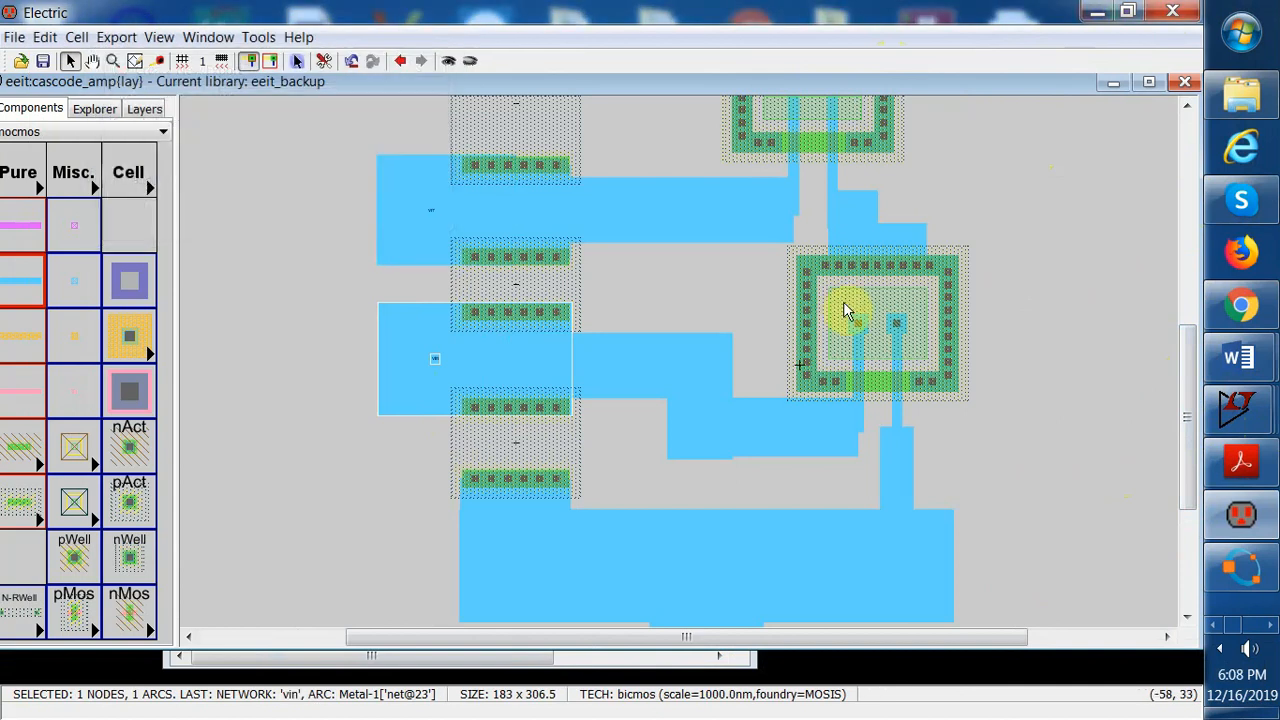
Cut away the downward stub below the bottom wide wire
click(1068, 282)
drag(1190, 371, 1190, 443)
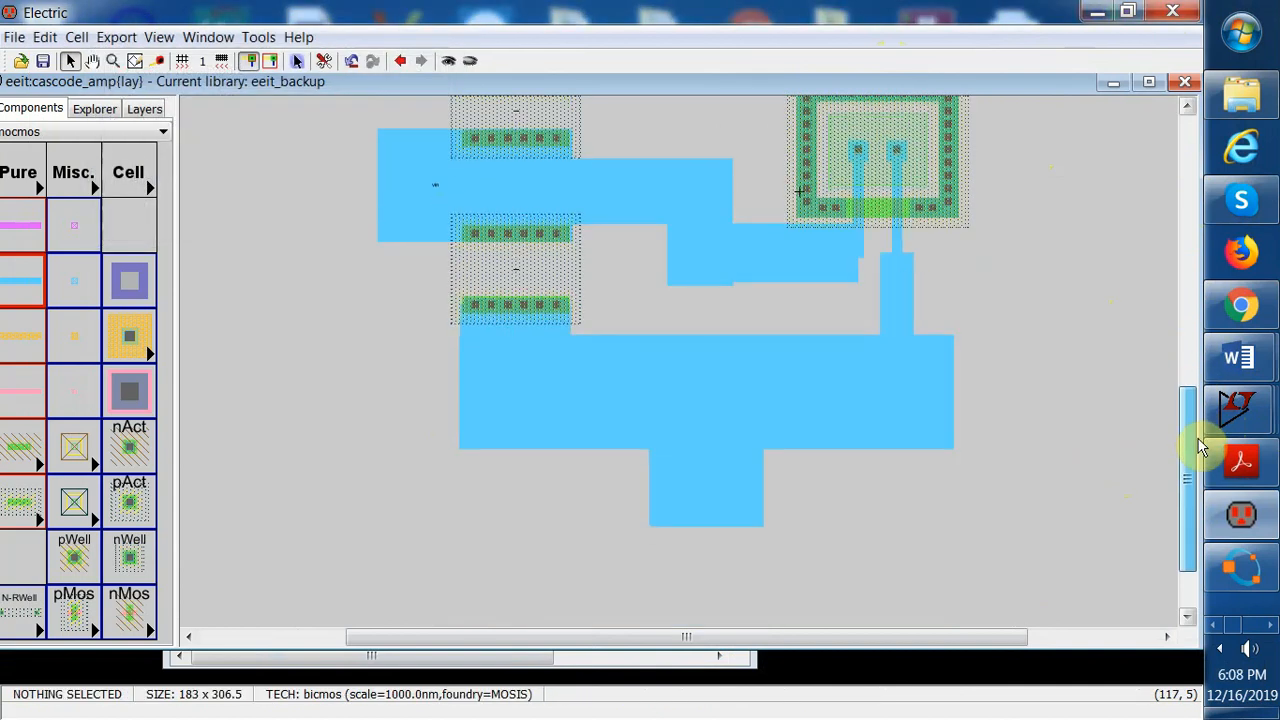
drag(611, 458, 793, 537)
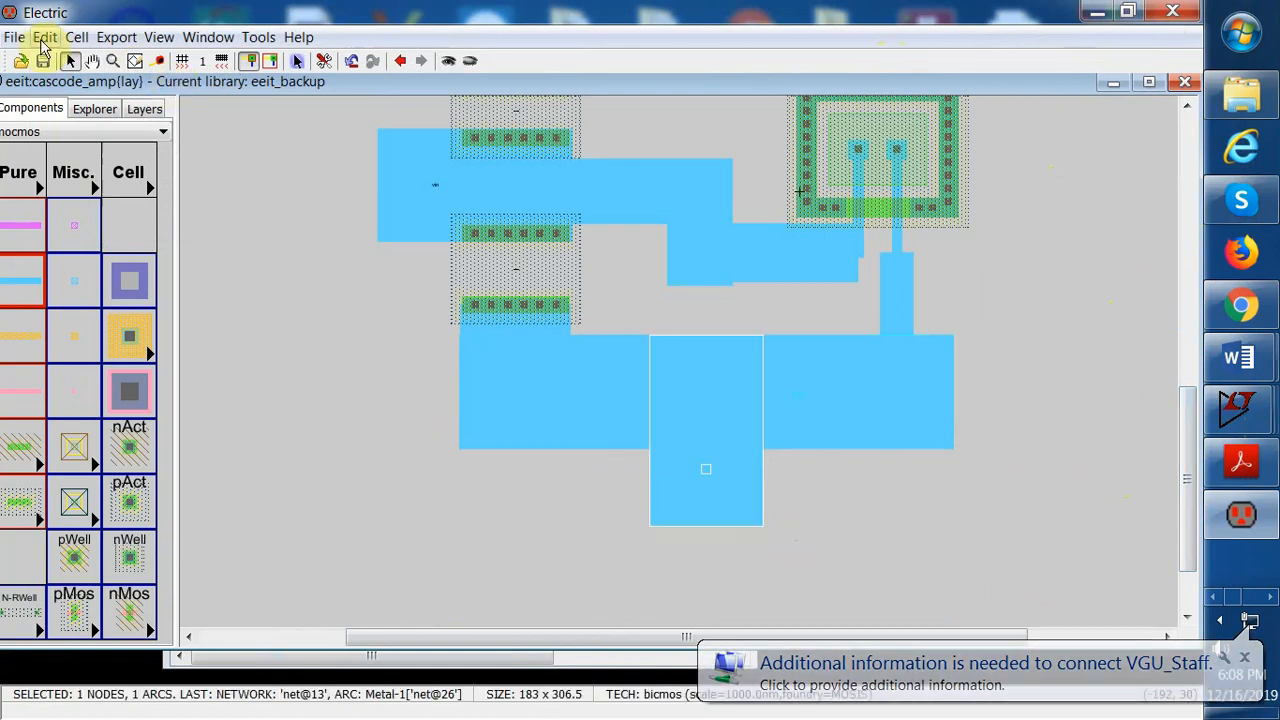
click(44, 40)
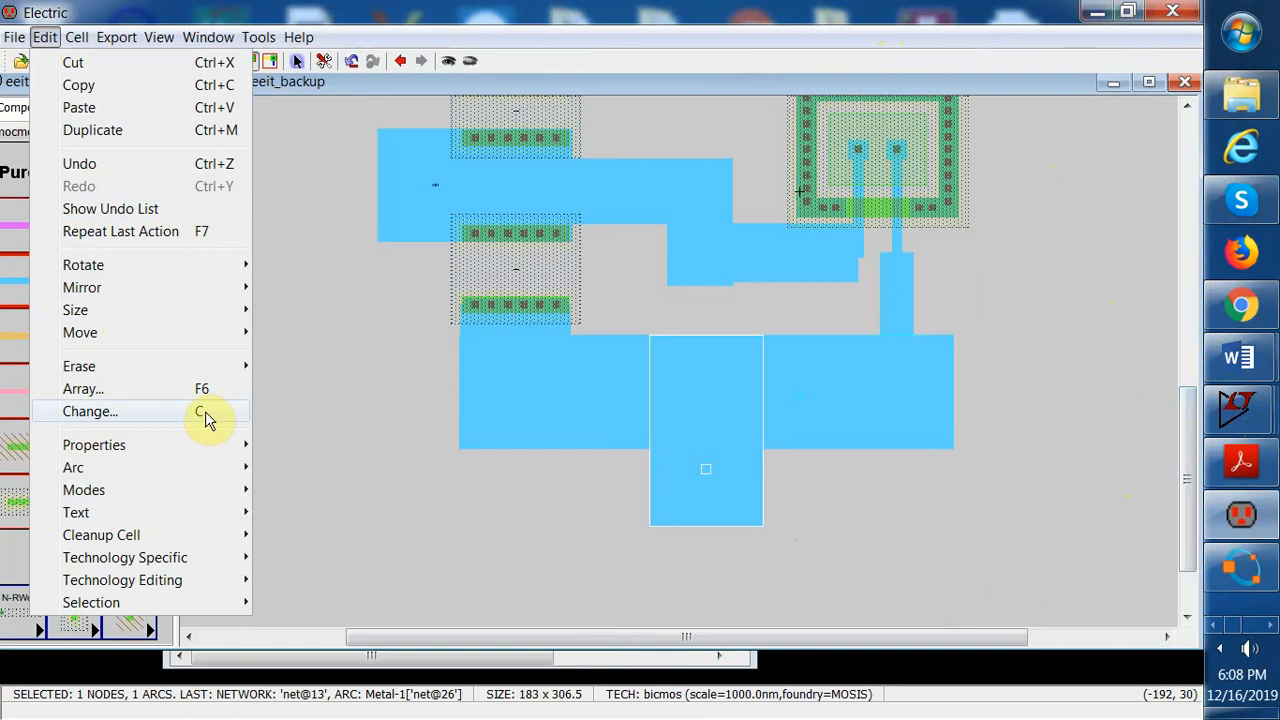
click(119, 66)
Select the bottom wide wire's pins and export them under the name gnd
click(666, 366)
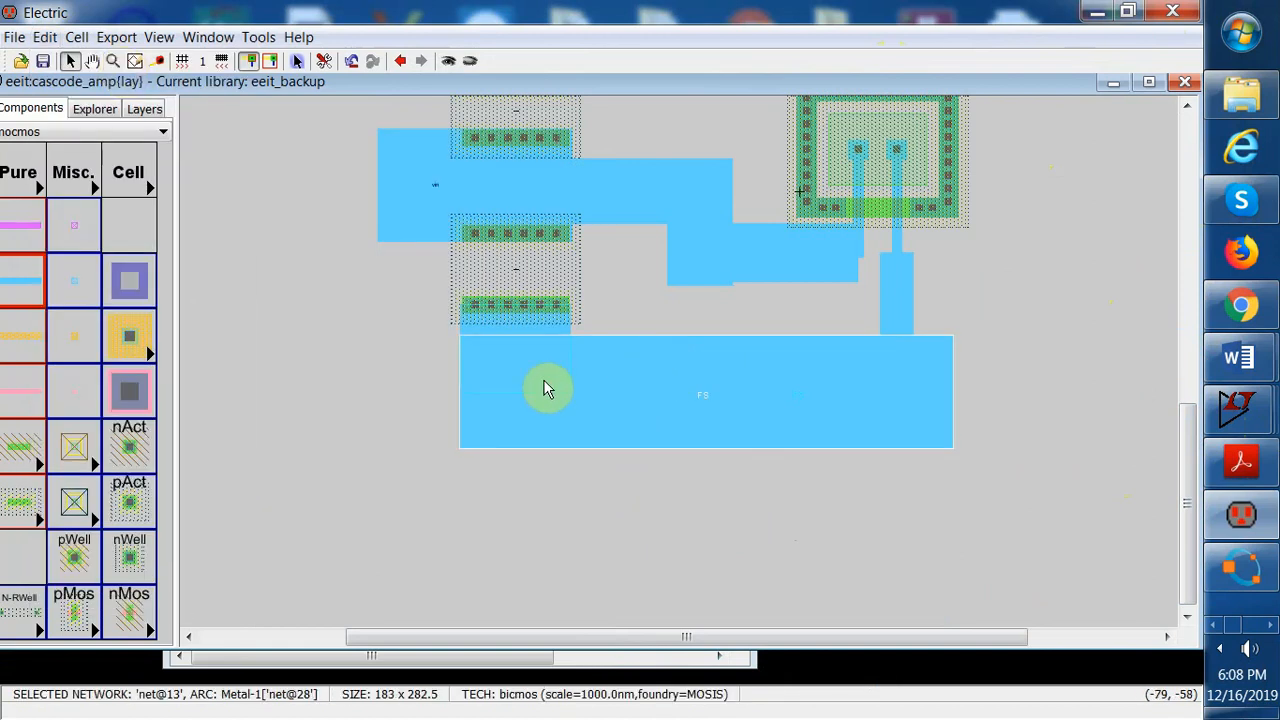
drag(361, 343, 683, 425)
drag(987, 458, 987, 456)
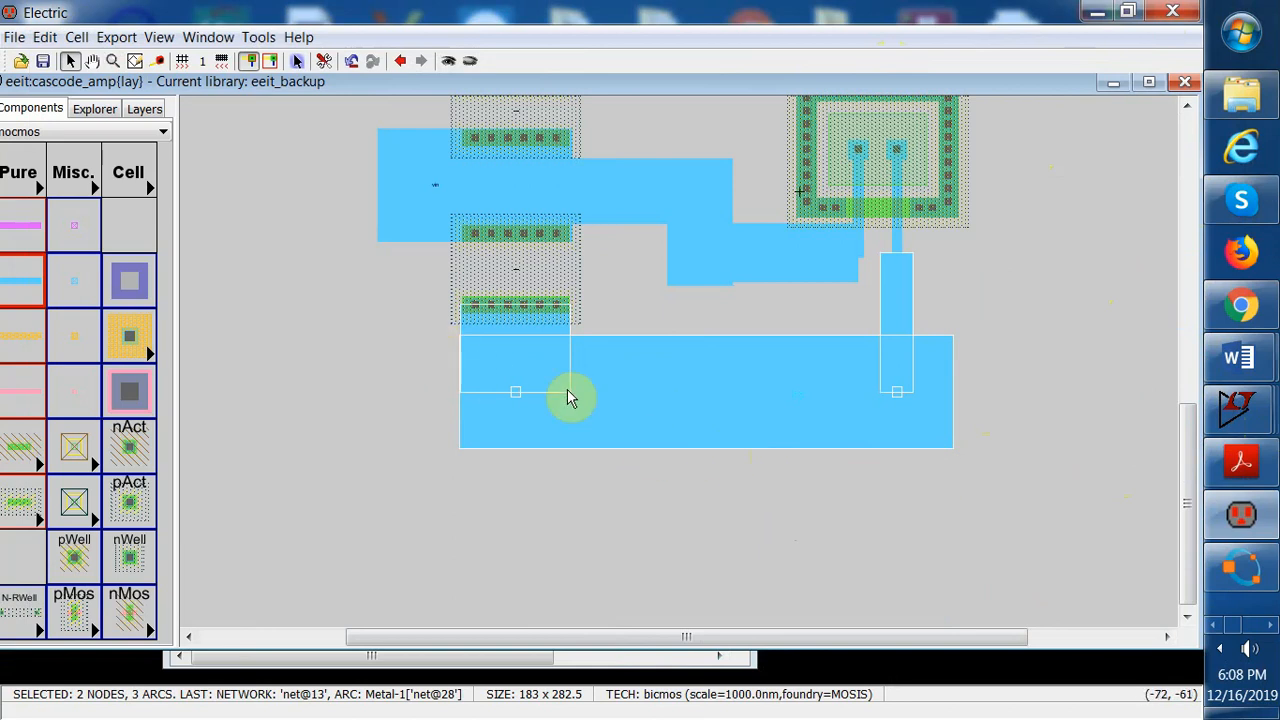
click(117, 38)
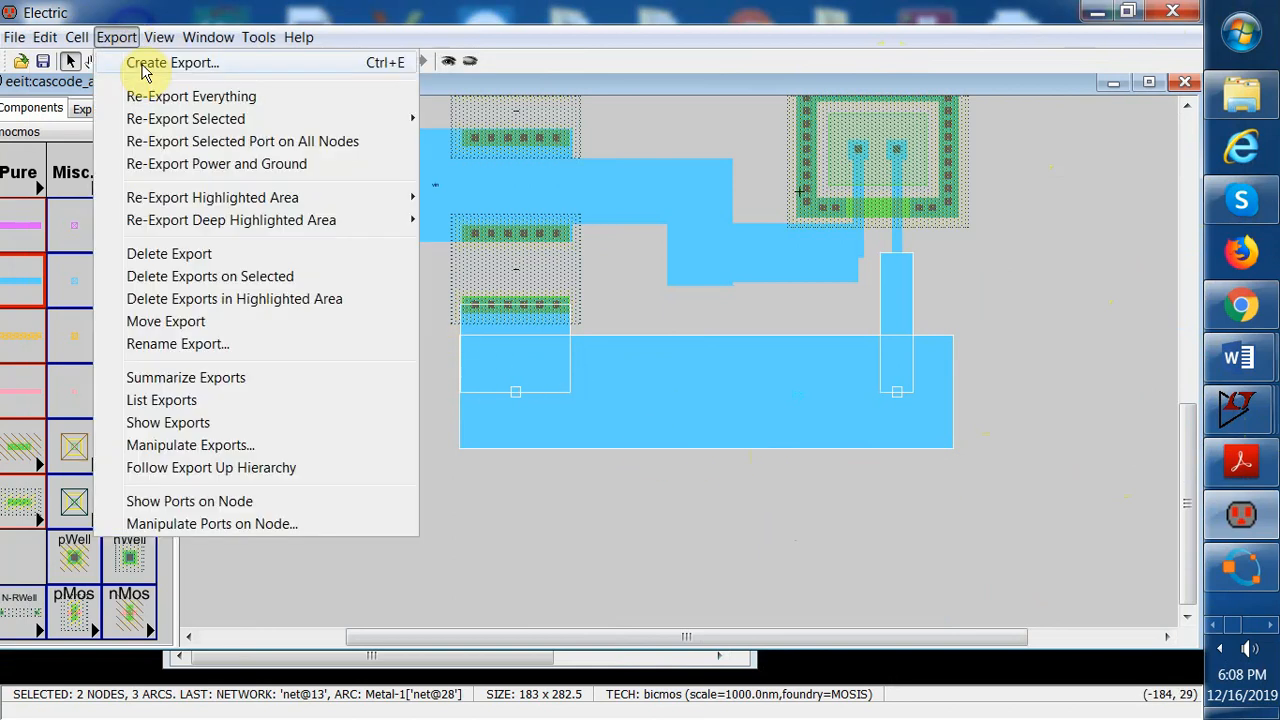
click(145, 66)
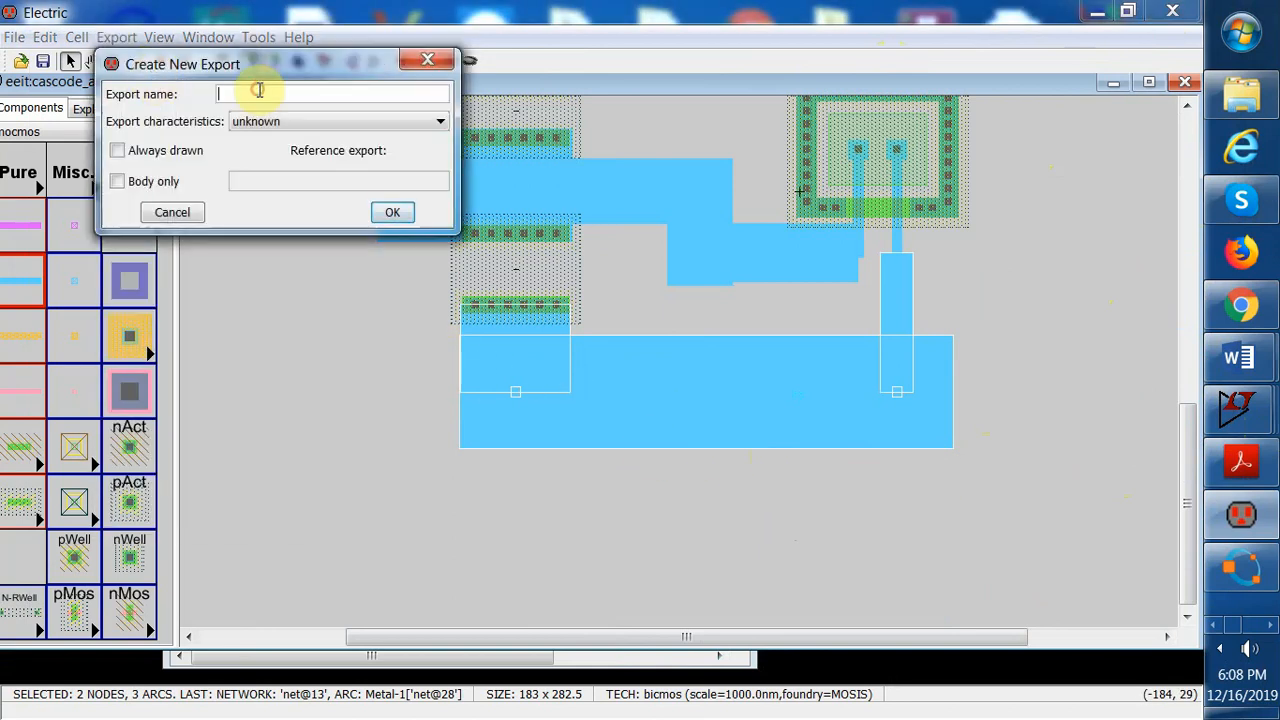
text(gnd)
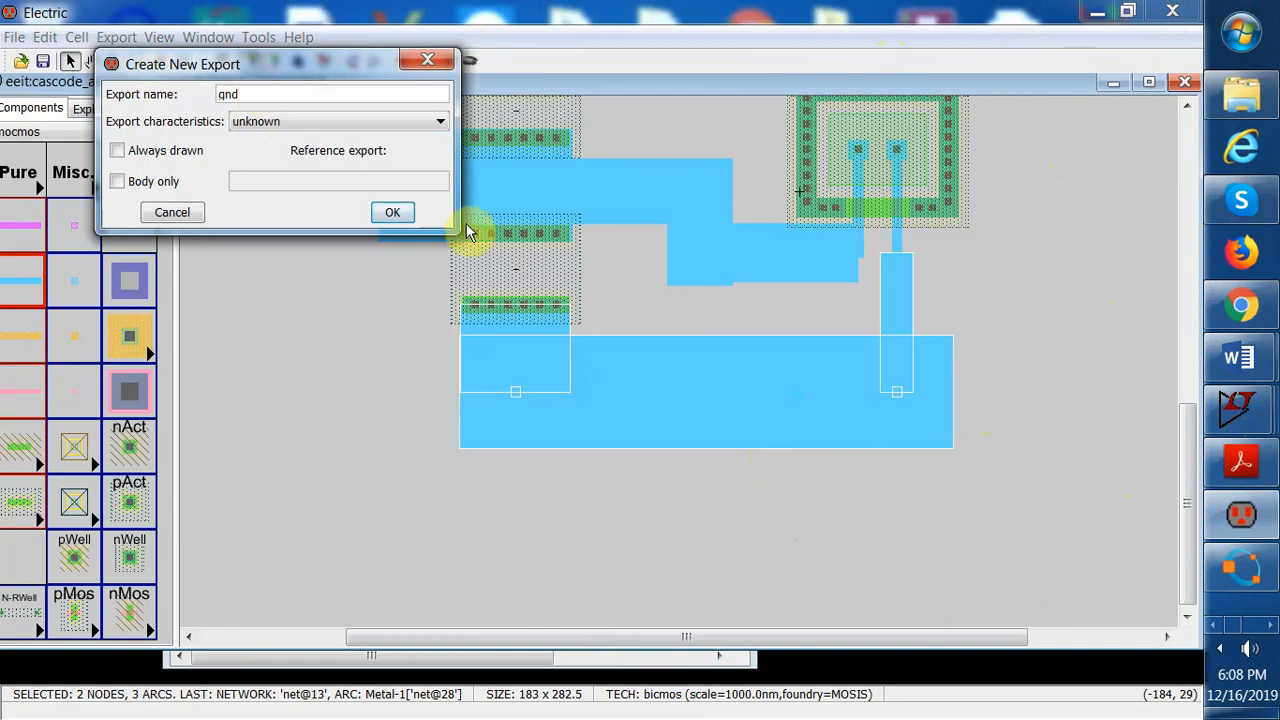
click(398, 212)
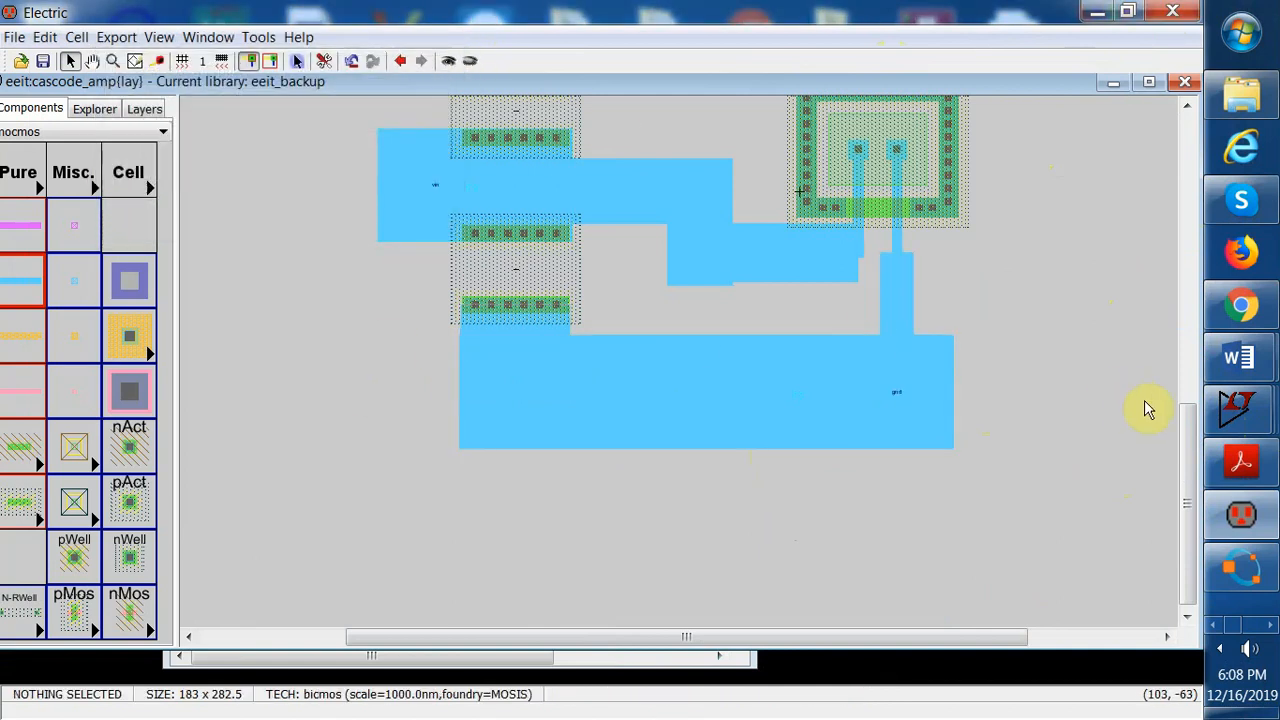
Export the pin at the right end of the upper-right wire under the name vout
drag(1186, 437, 1200, 292)
drag(914, 137, 1007, 262)
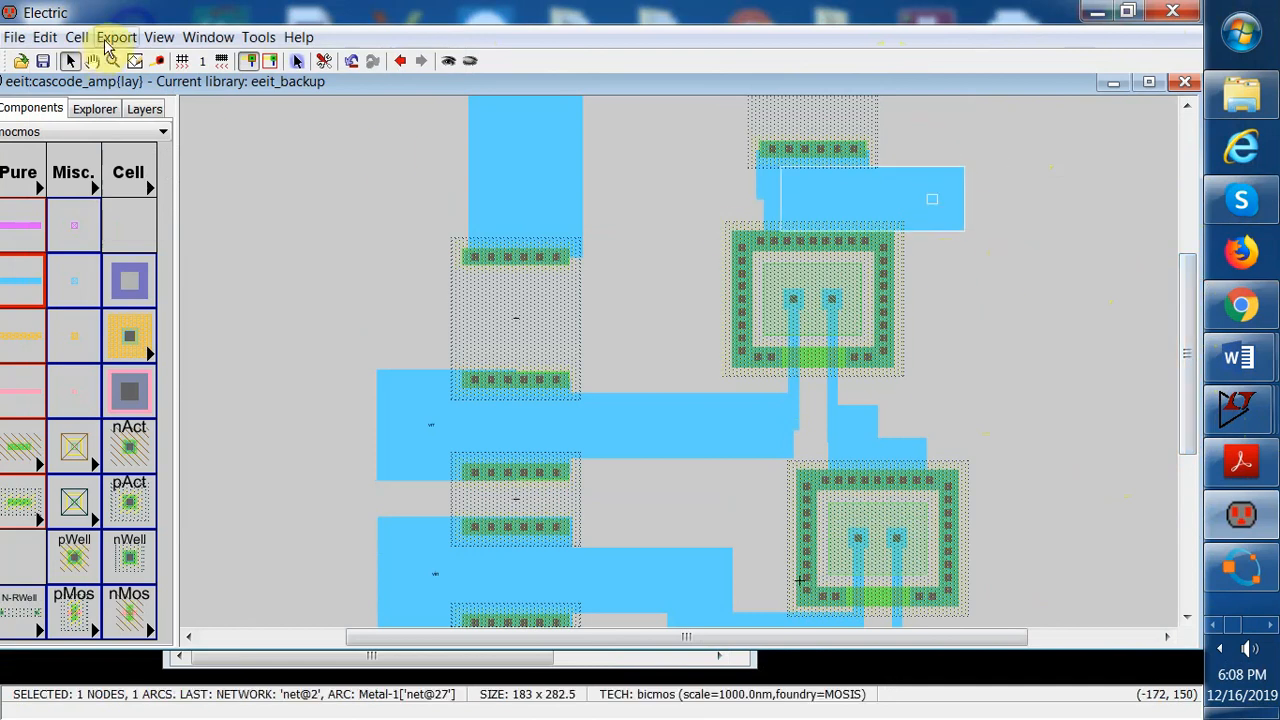
click(105, 38)
click(140, 60)
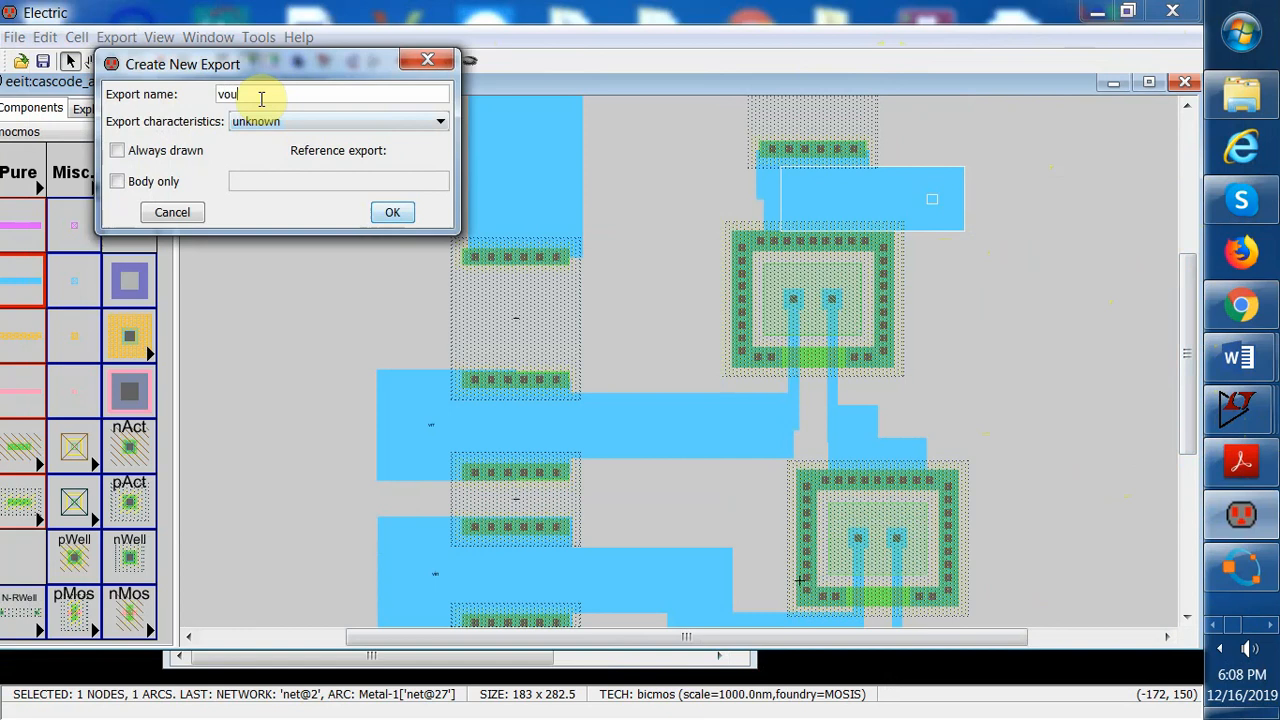
text(vout)
click(392, 212)
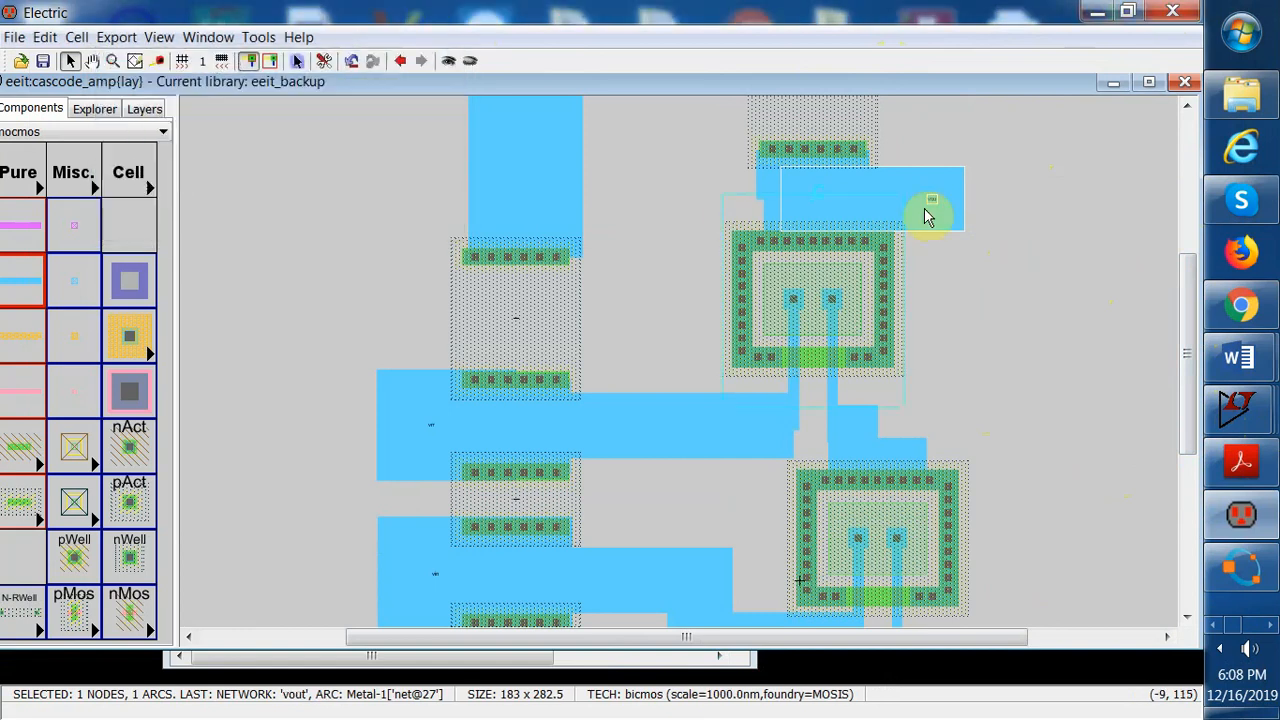
Draw a short Metal-1 wire stub upward from the middle of the top wide wire
drag(1181, 296, 1180, 205)
drag(408, 120, 905, 187)
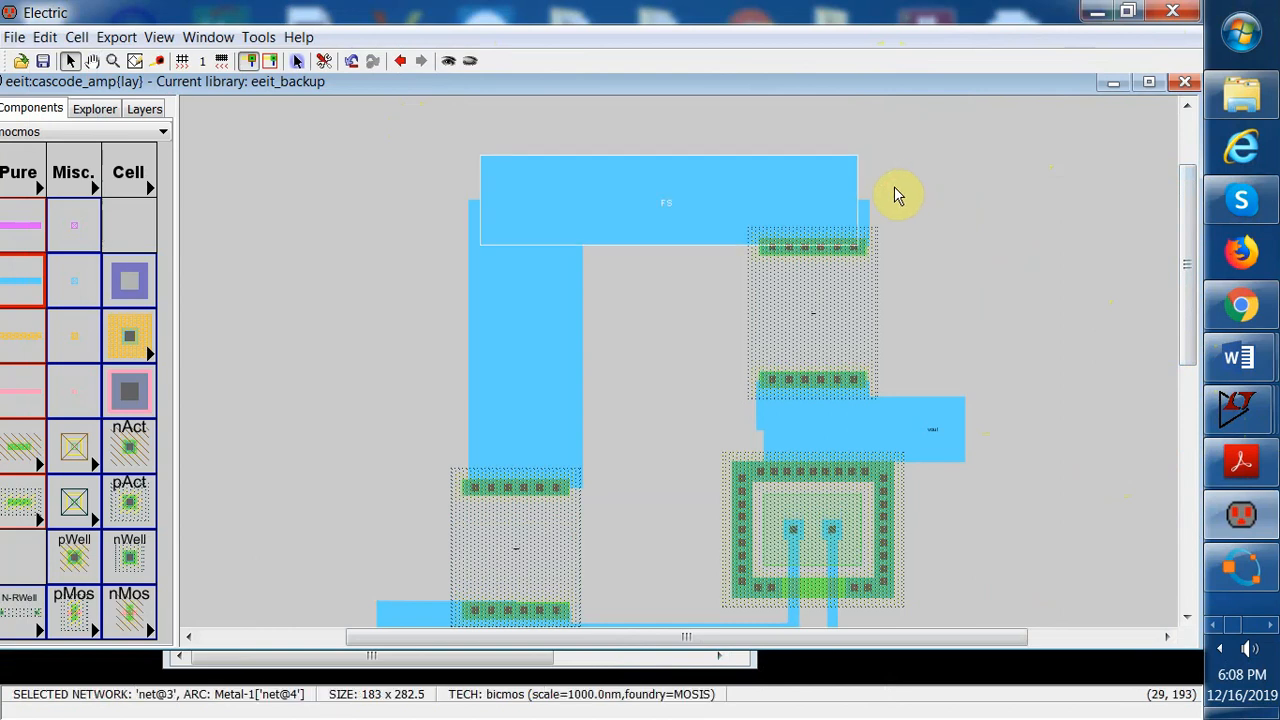
click(416, 130)
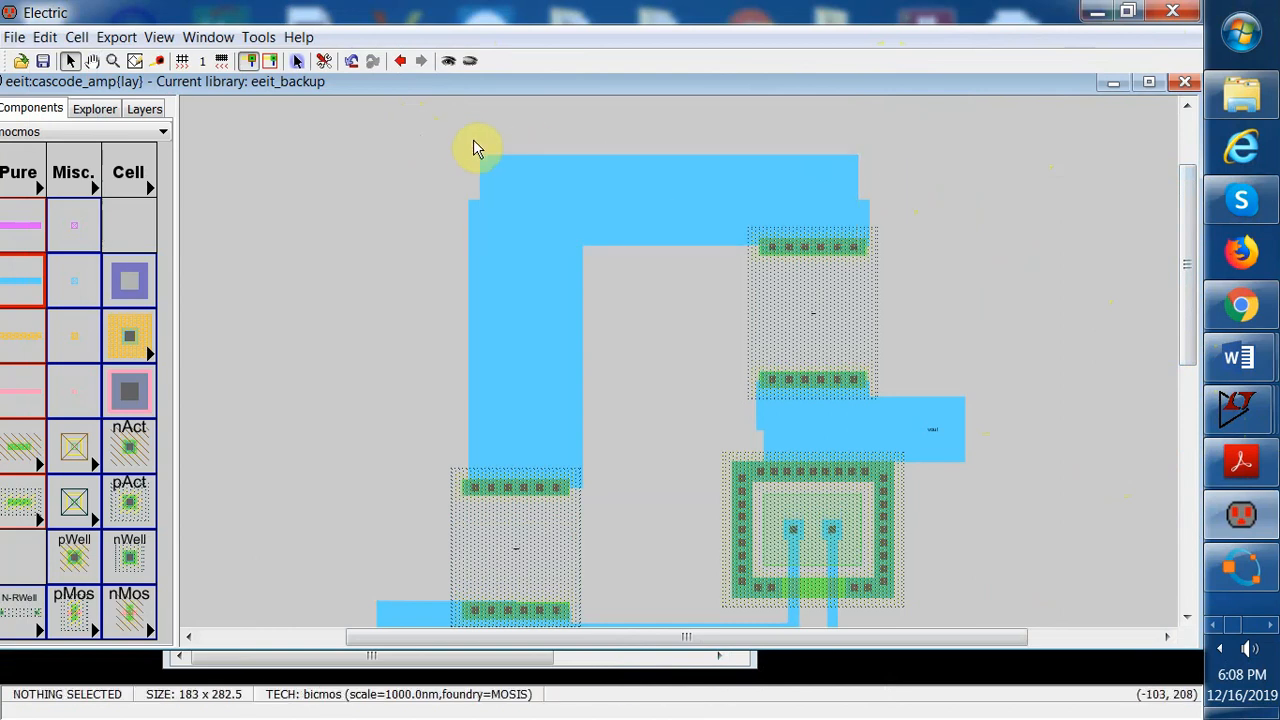
drag(474, 133, 875, 200)
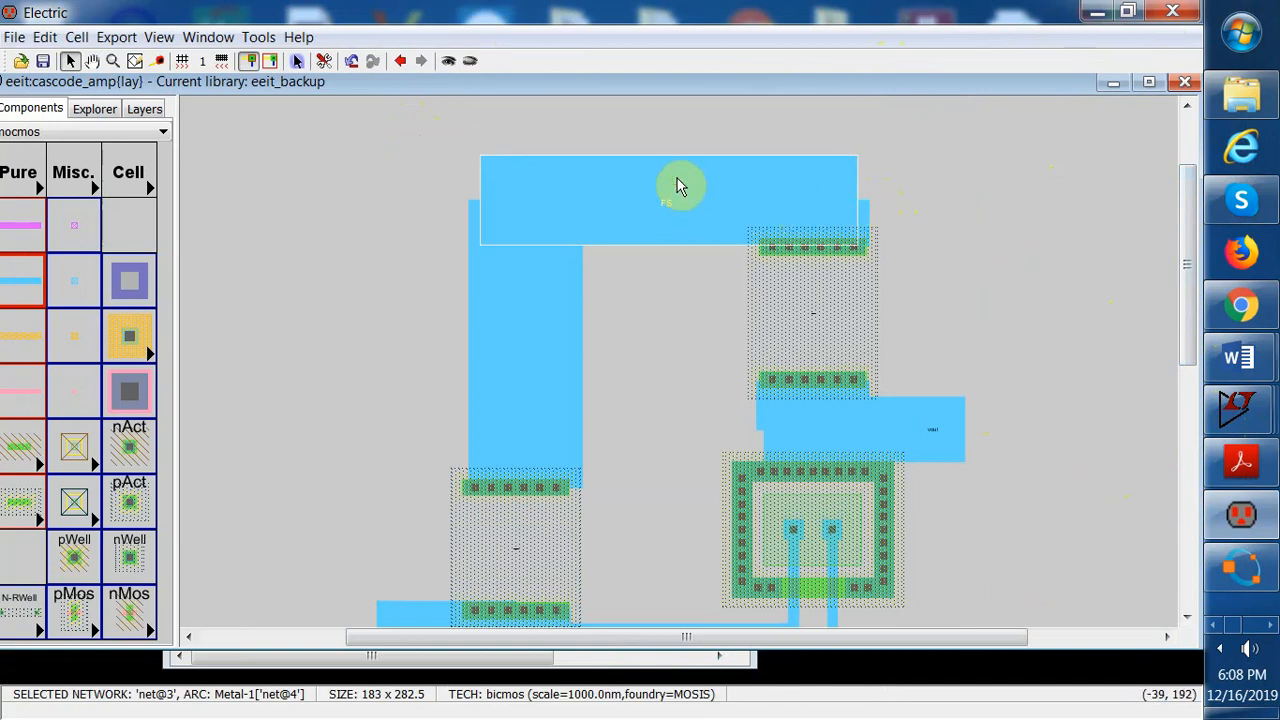
click(634, 120)
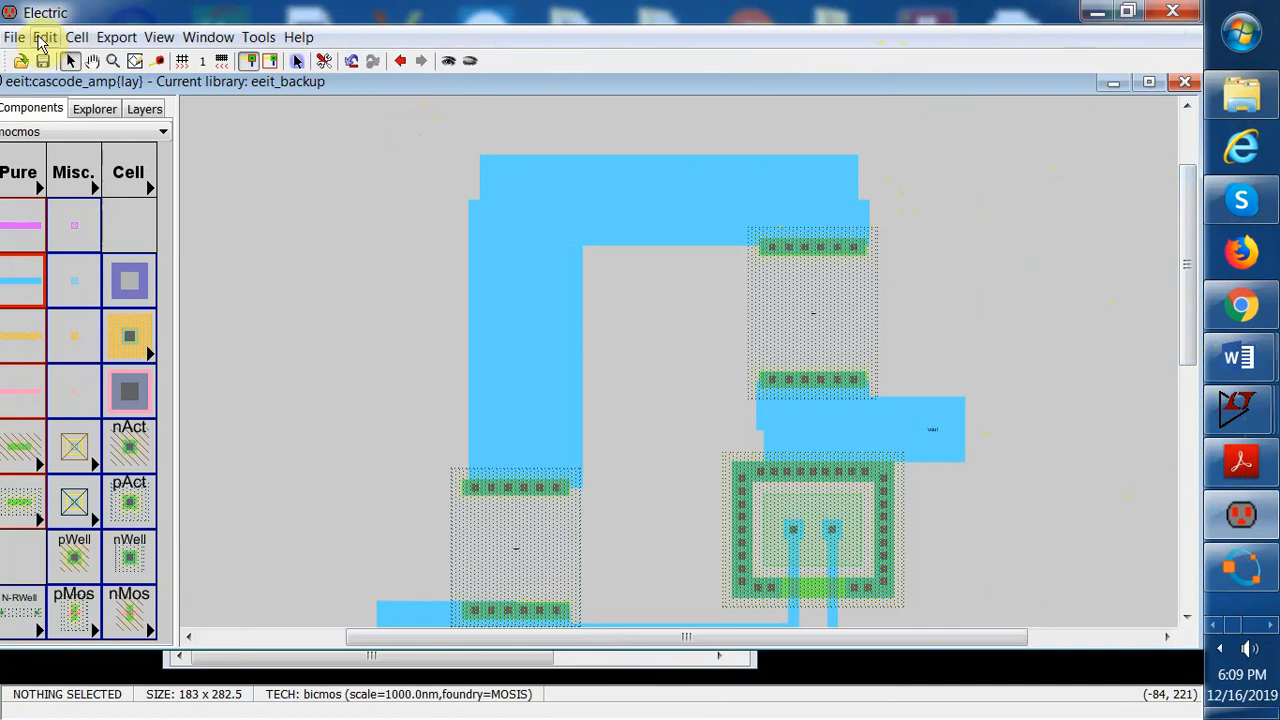
click(674, 188)
click(674, 183)
click(672, 147)
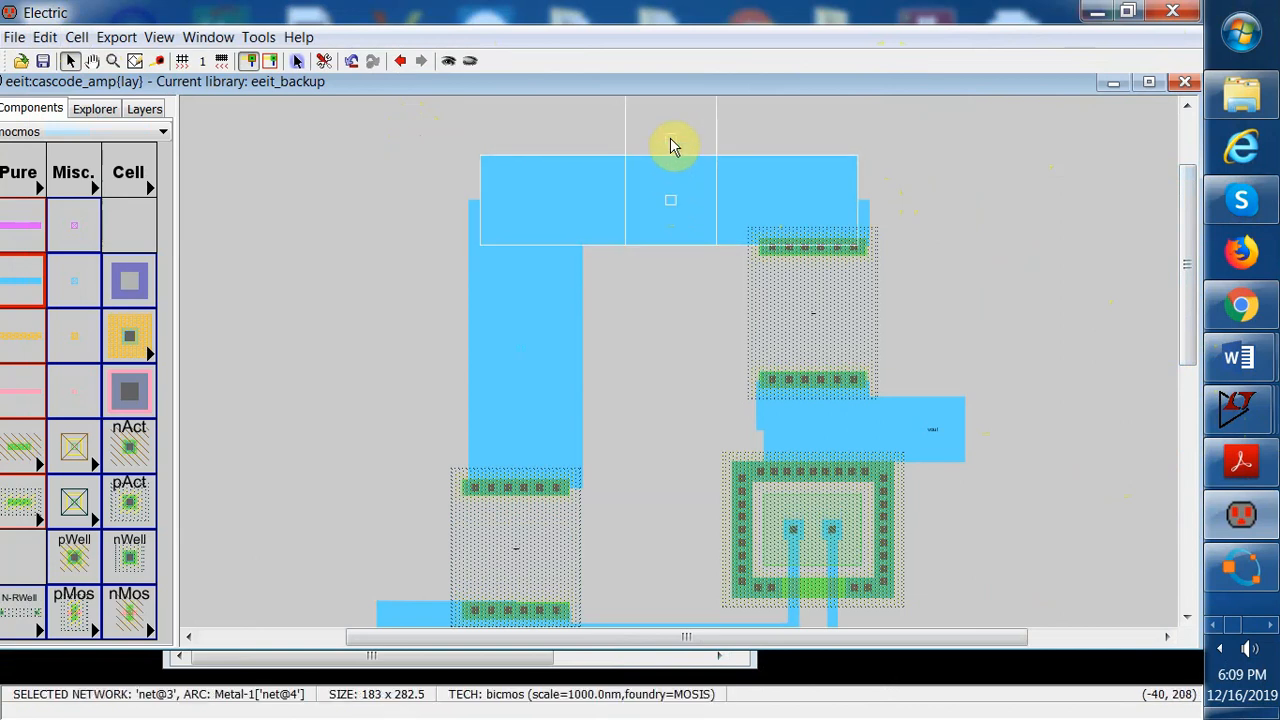
drag(672, 147, 672, 155)
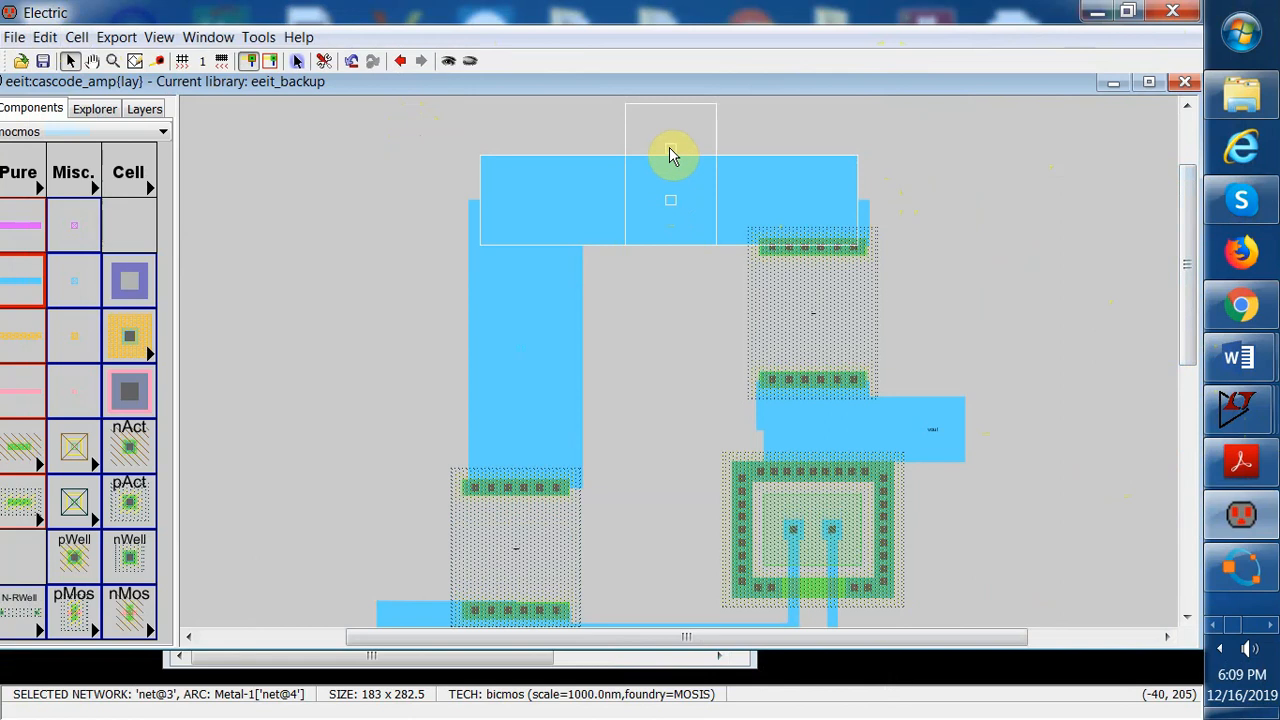
mouse_move(670, 149)
right_down()
mouse_move(668, 164)
mouse_move(670, 152)
right_up()
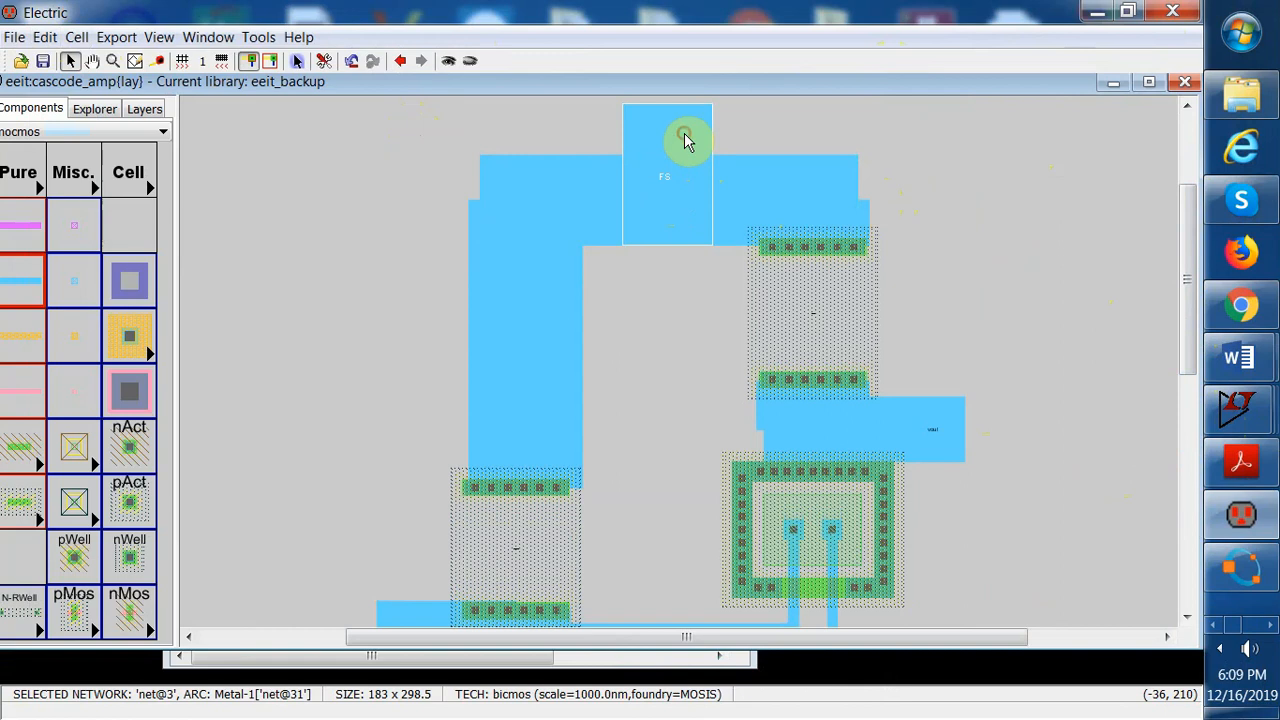
Export the new stub's top pin under the name vcc and check the stub's arc properties
click(600, 116)
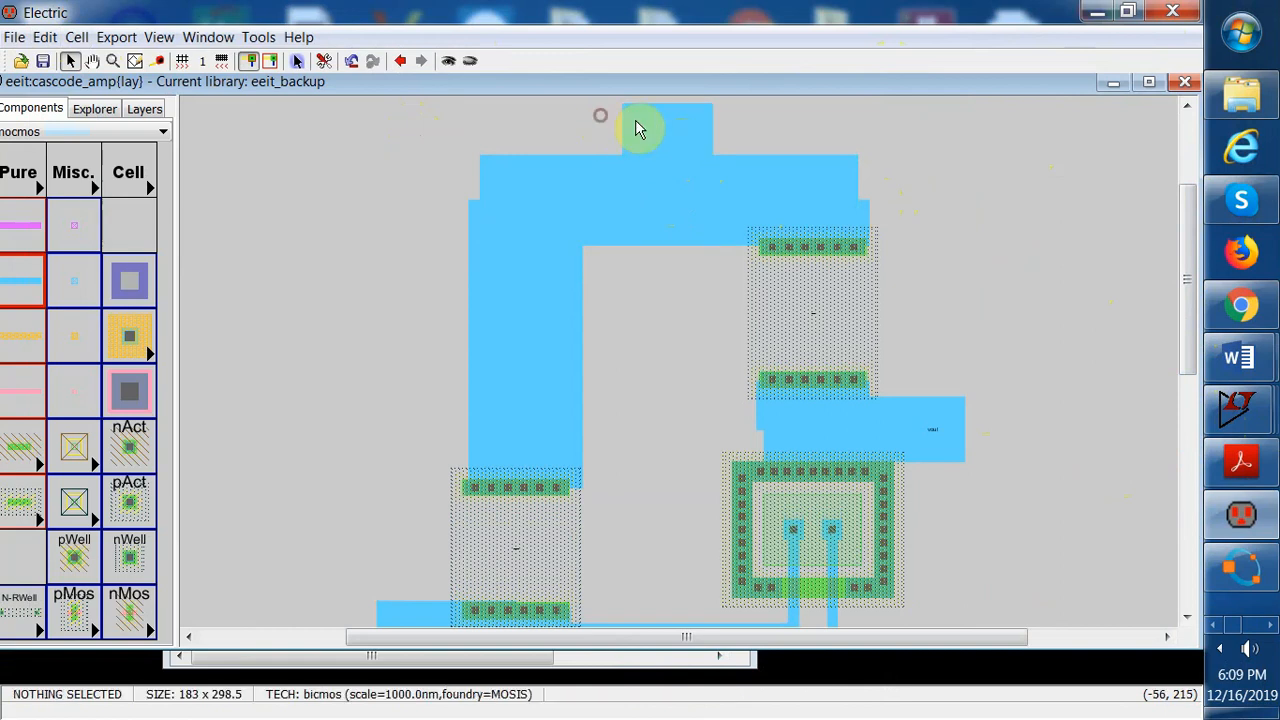
click(726, 161)
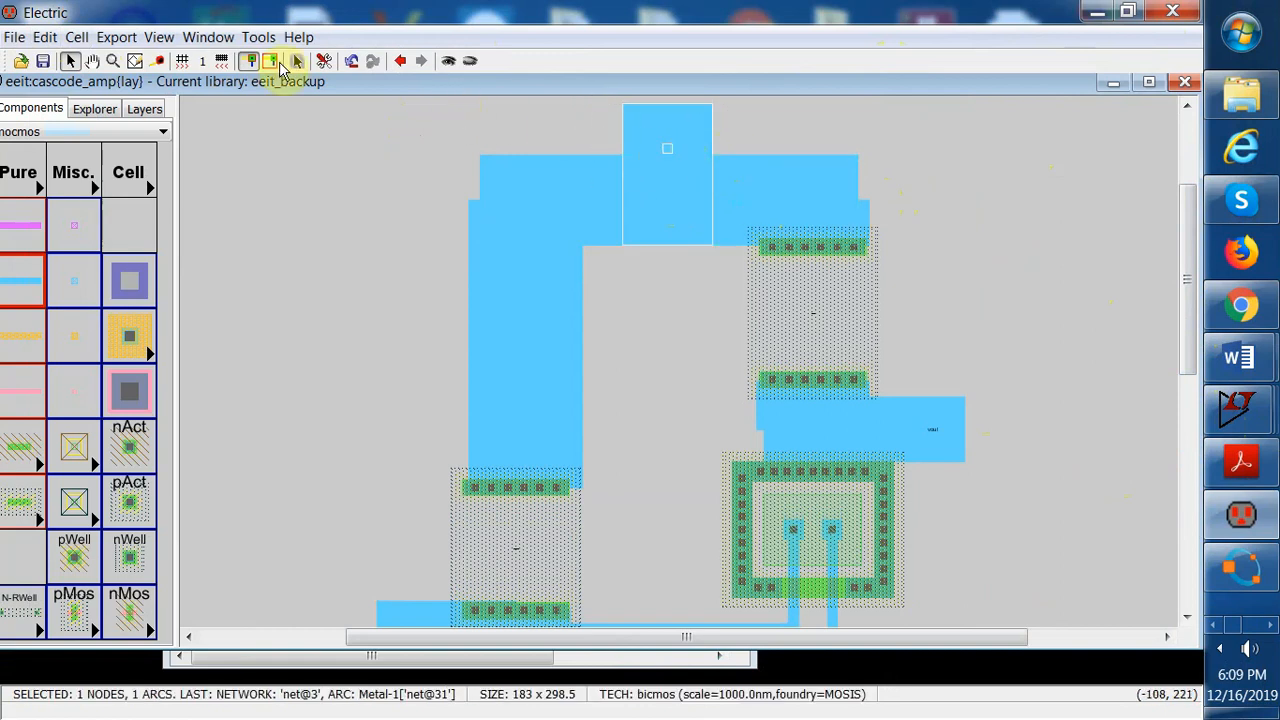
click(114, 38)
click(140, 65)
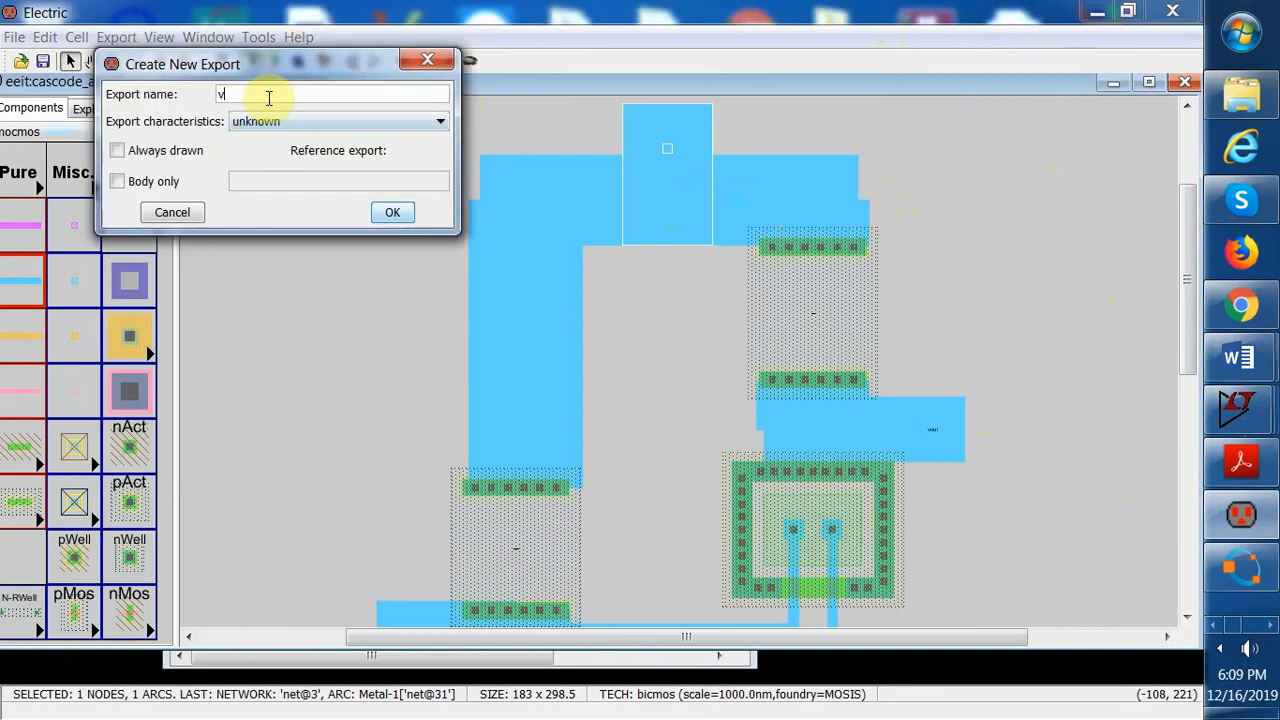
click(387, 214)
click(352, 212)
double_click(674, 124)
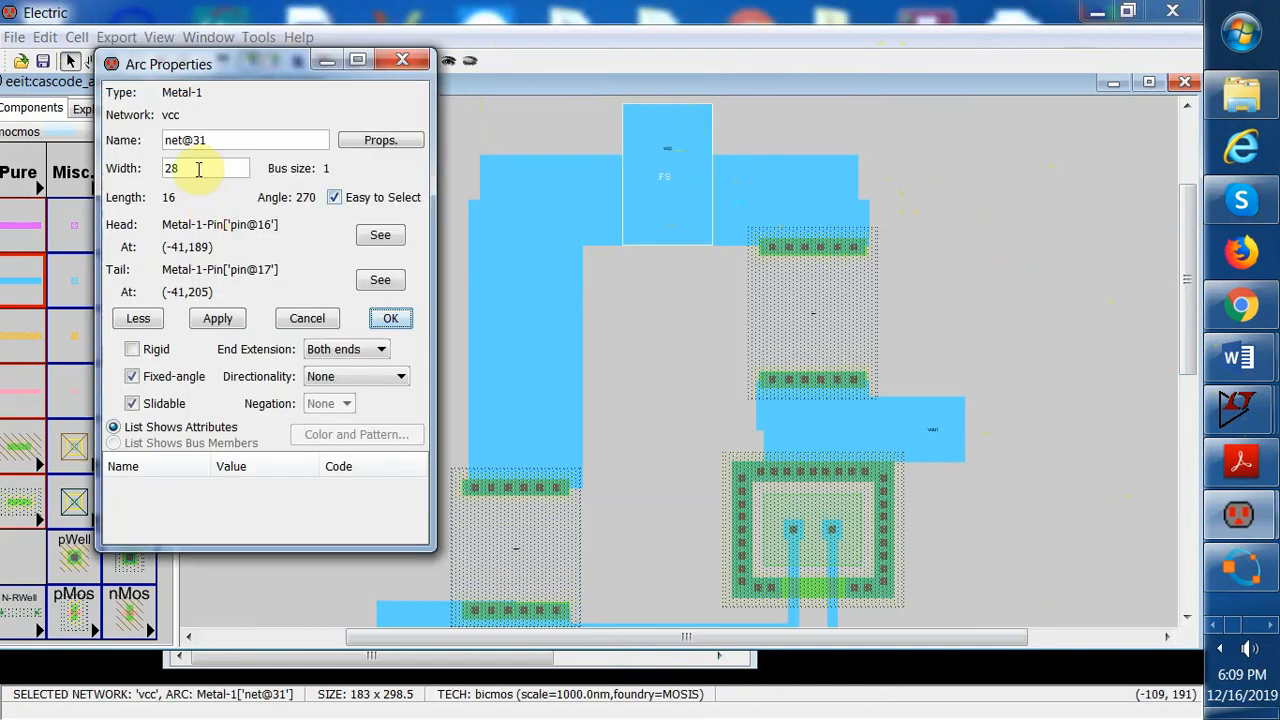
click(390, 318)
click(363, 231)
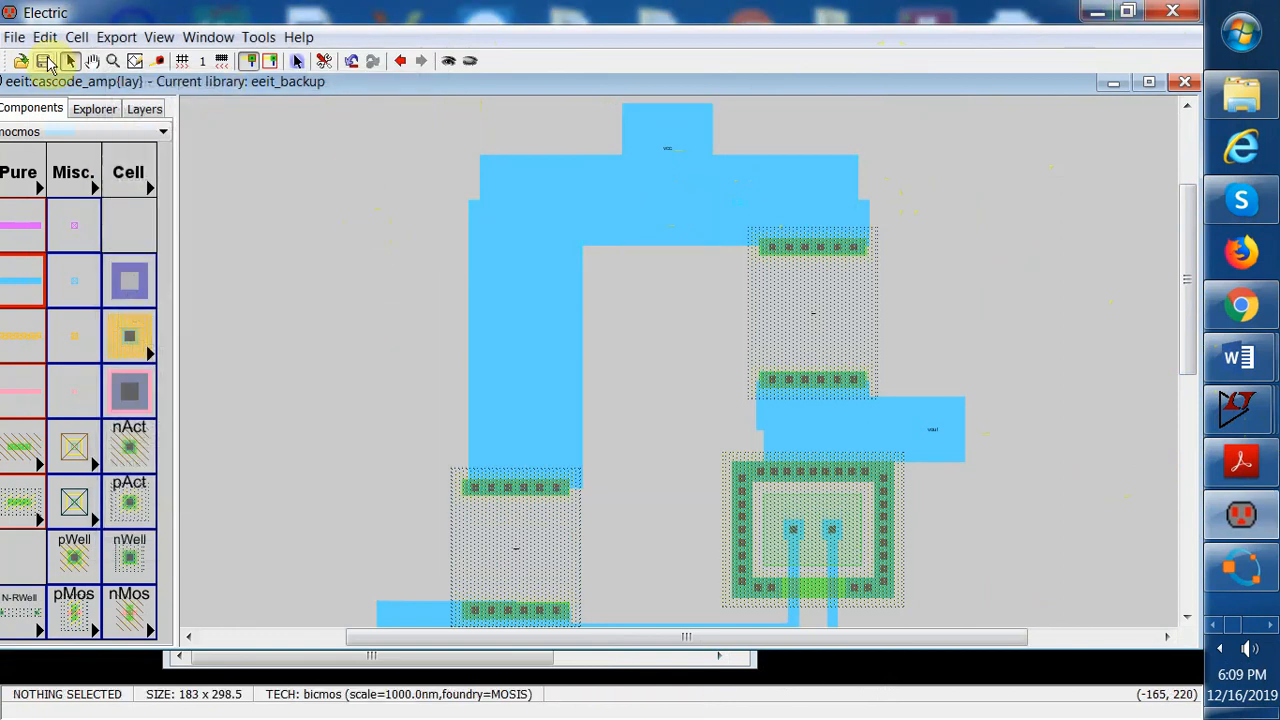
Fit the layout in the window, move the left column of resistors and wires slightly right, then undo the move
click(162, 38)
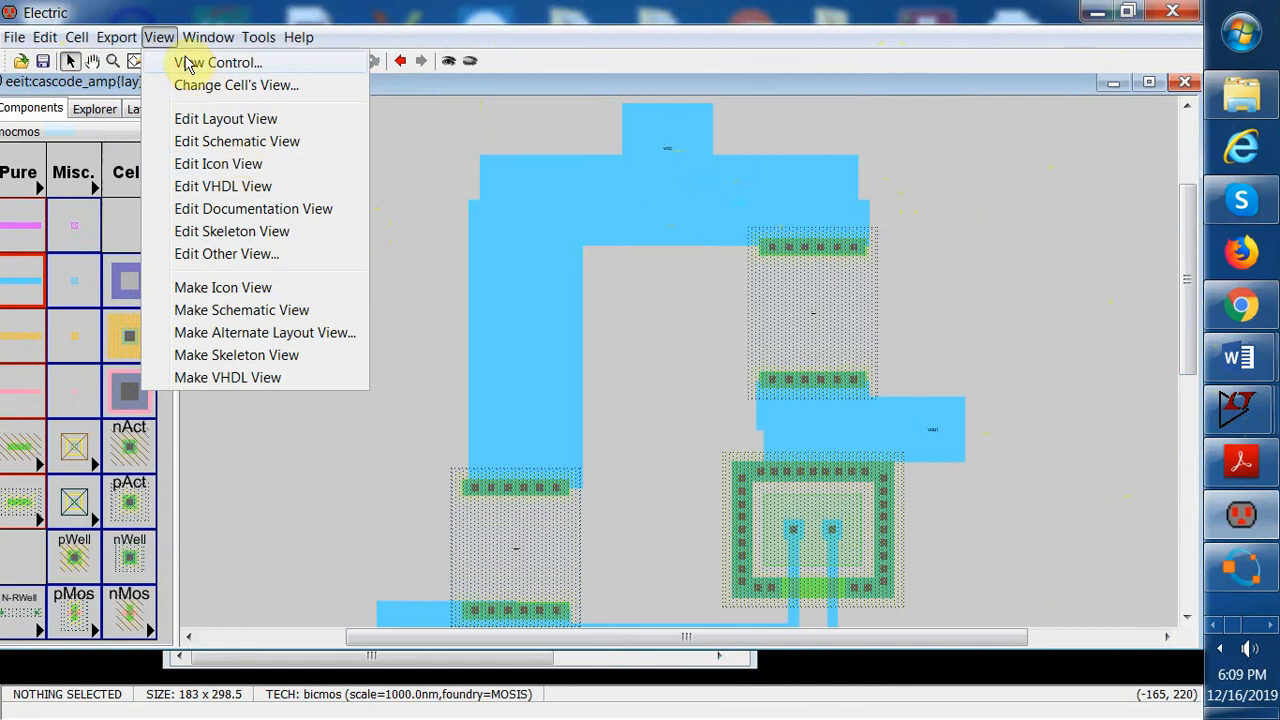
click(208, 37)
click(224, 64)
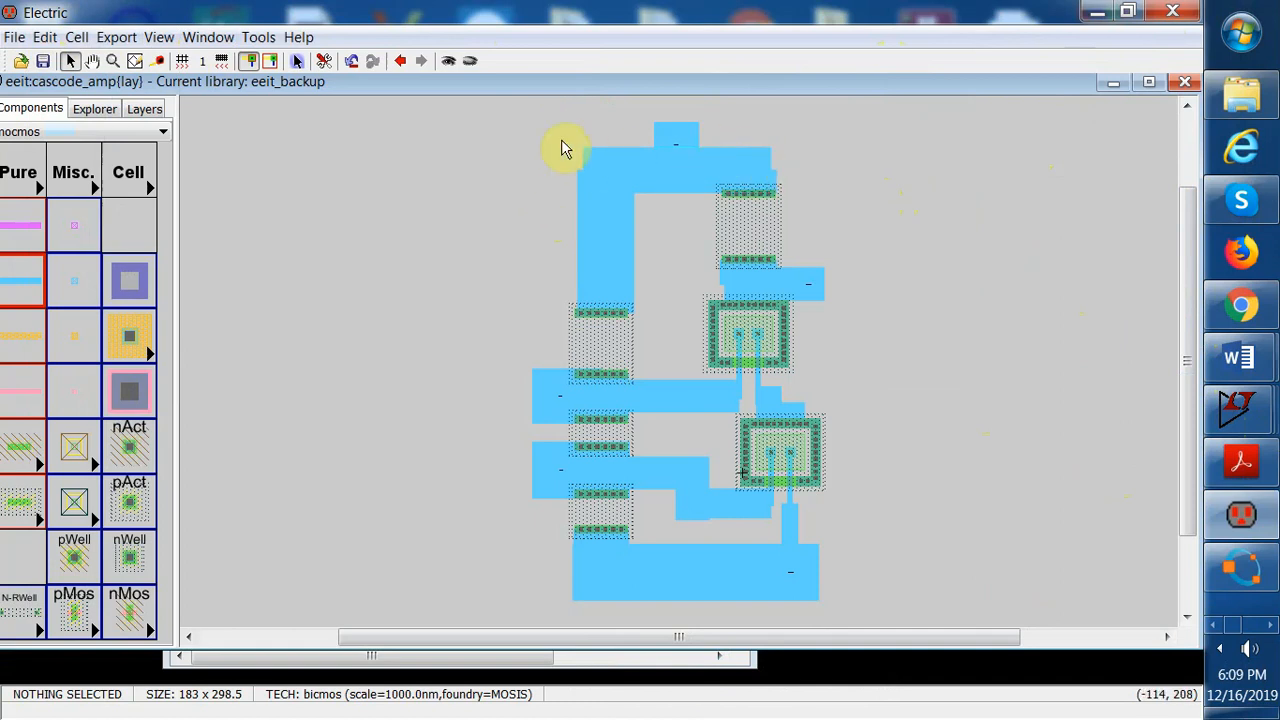
drag(544, 133, 643, 618)
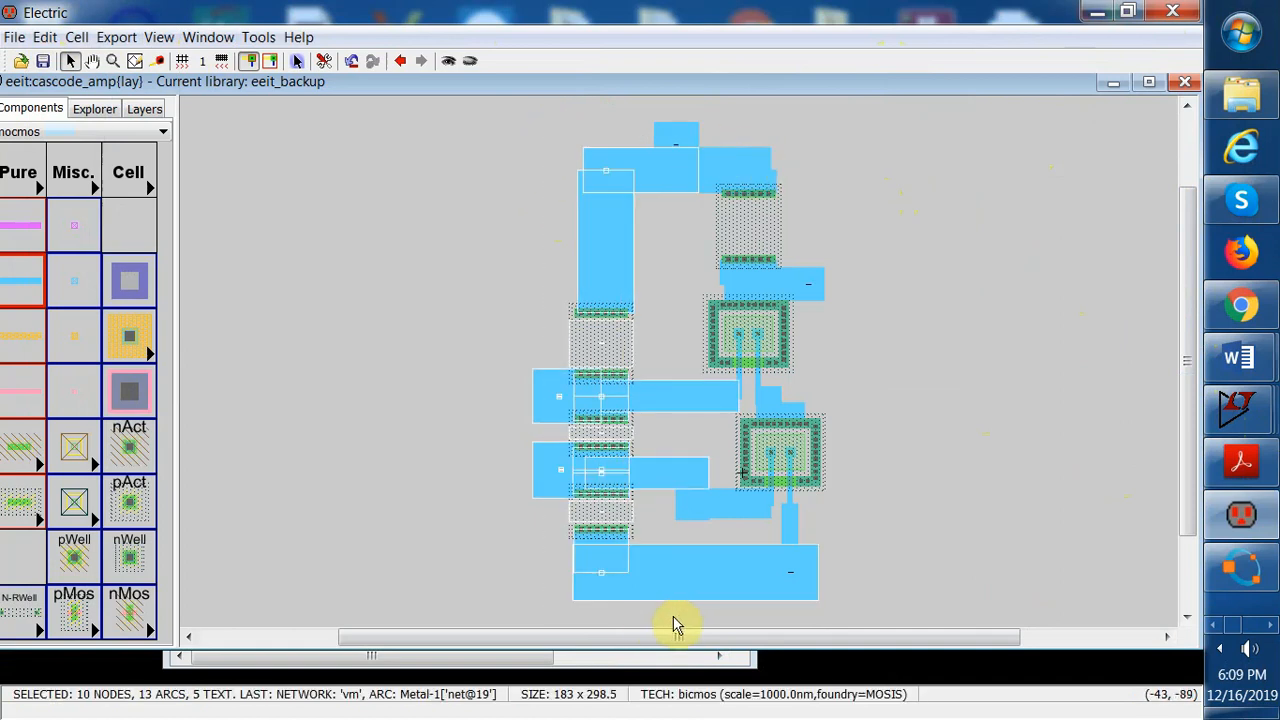
drag(604, 183, 634, 186)
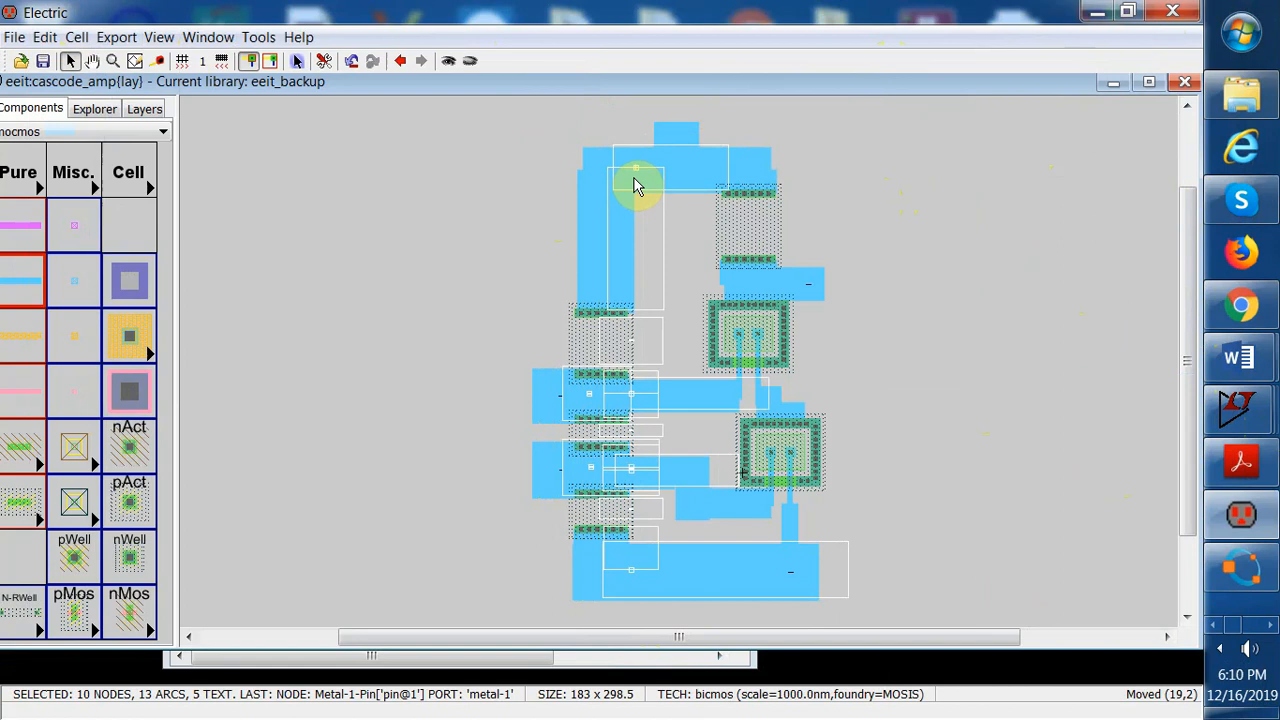
drag(634, 184, 634, 184)
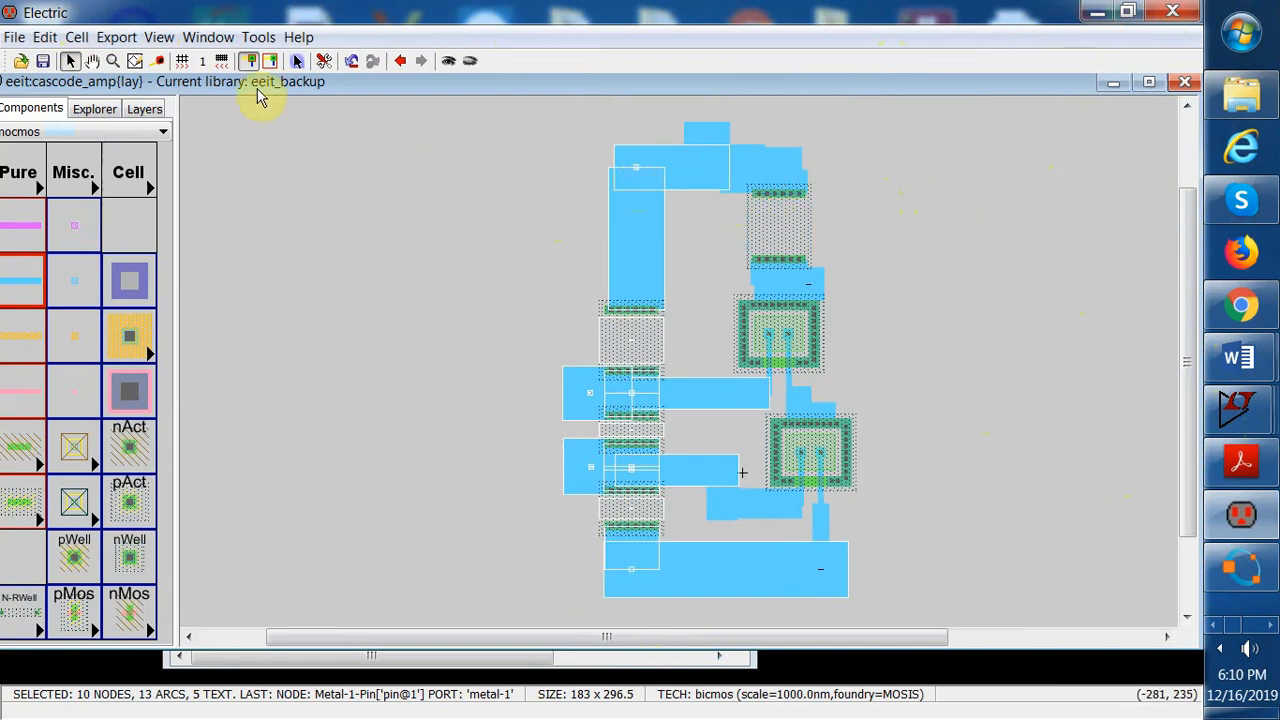
click(44, 37)
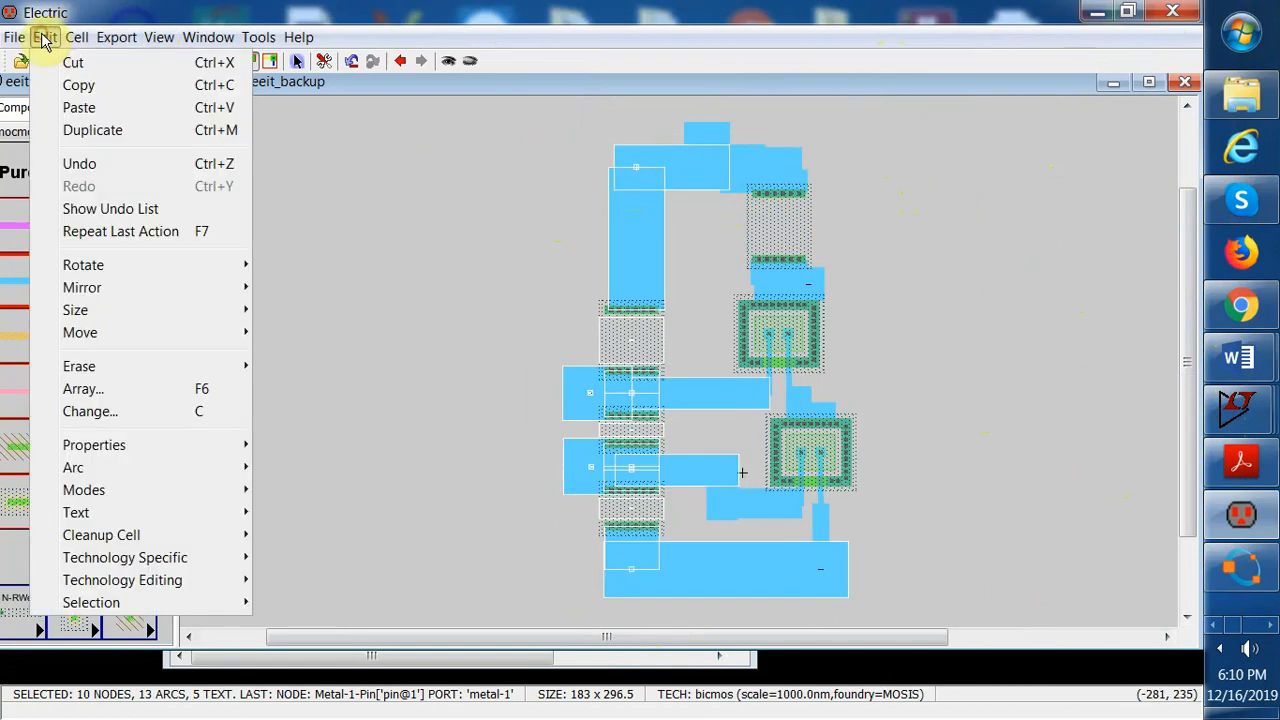
click(97, 163)
click(340, 200)
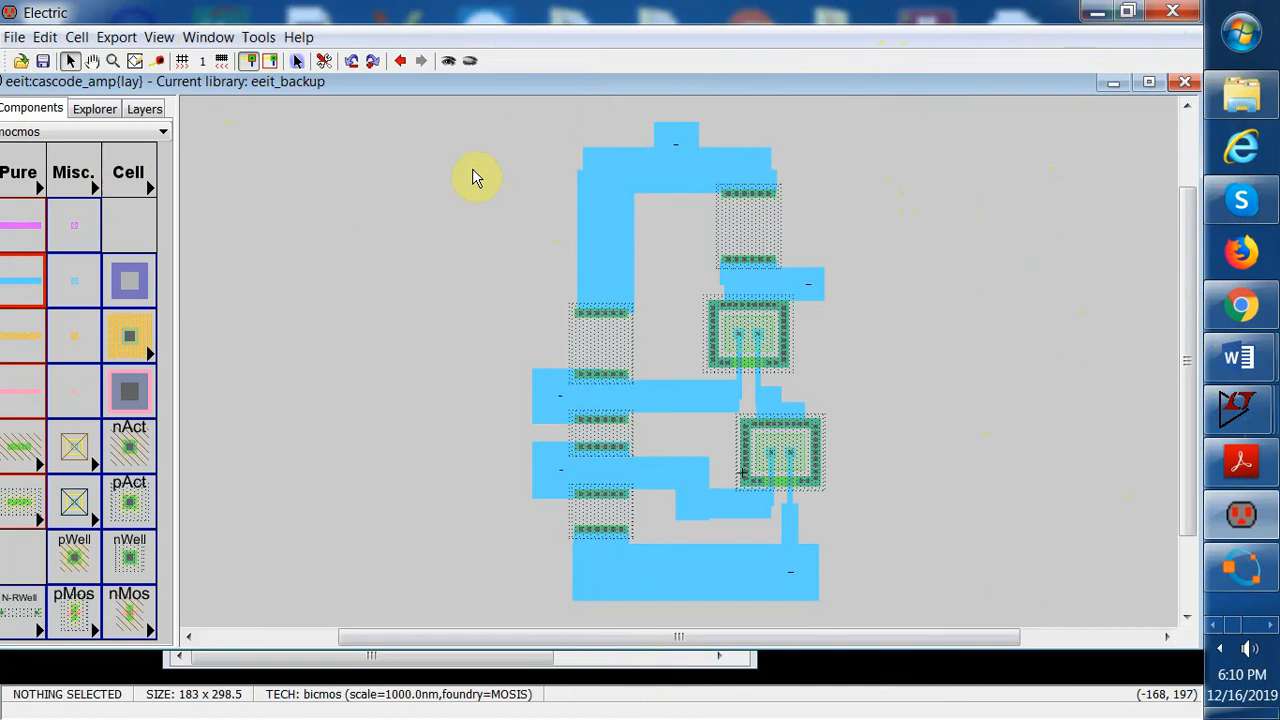
Open the cascode_amp schematic and copy its SPICE code text block
click(95, 109)
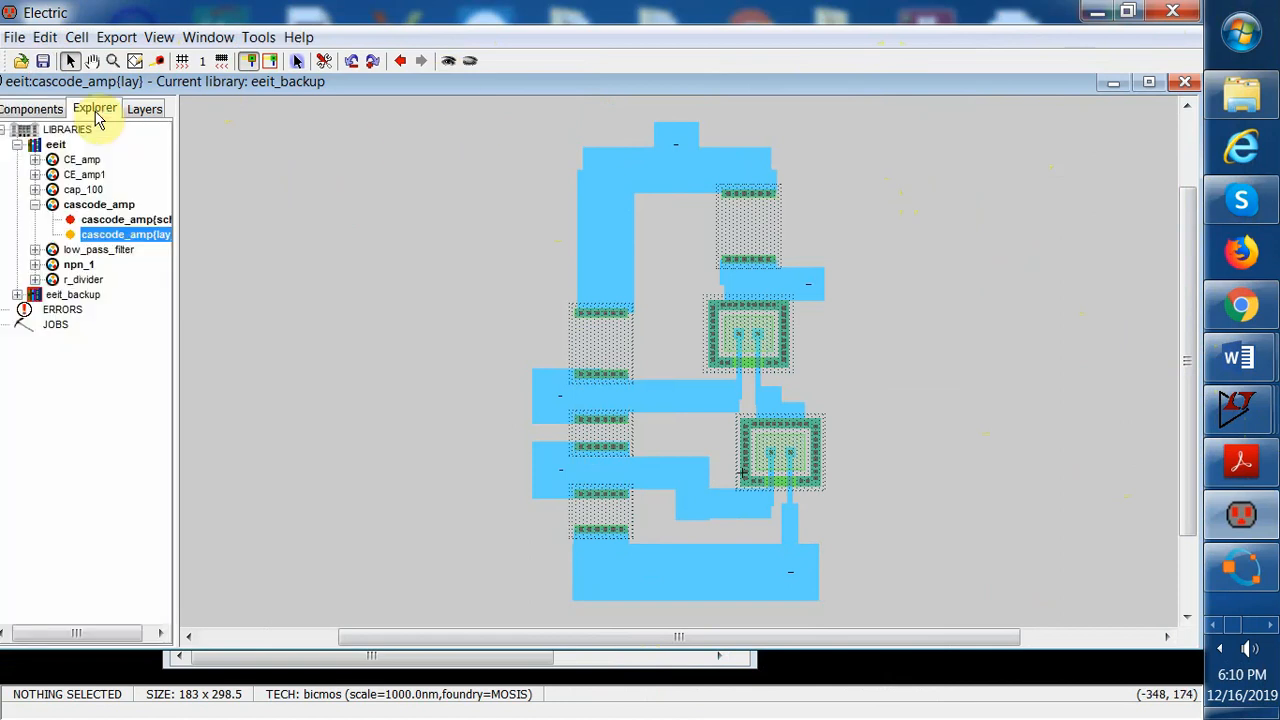
click(130, 220)
double_click(133, 226)
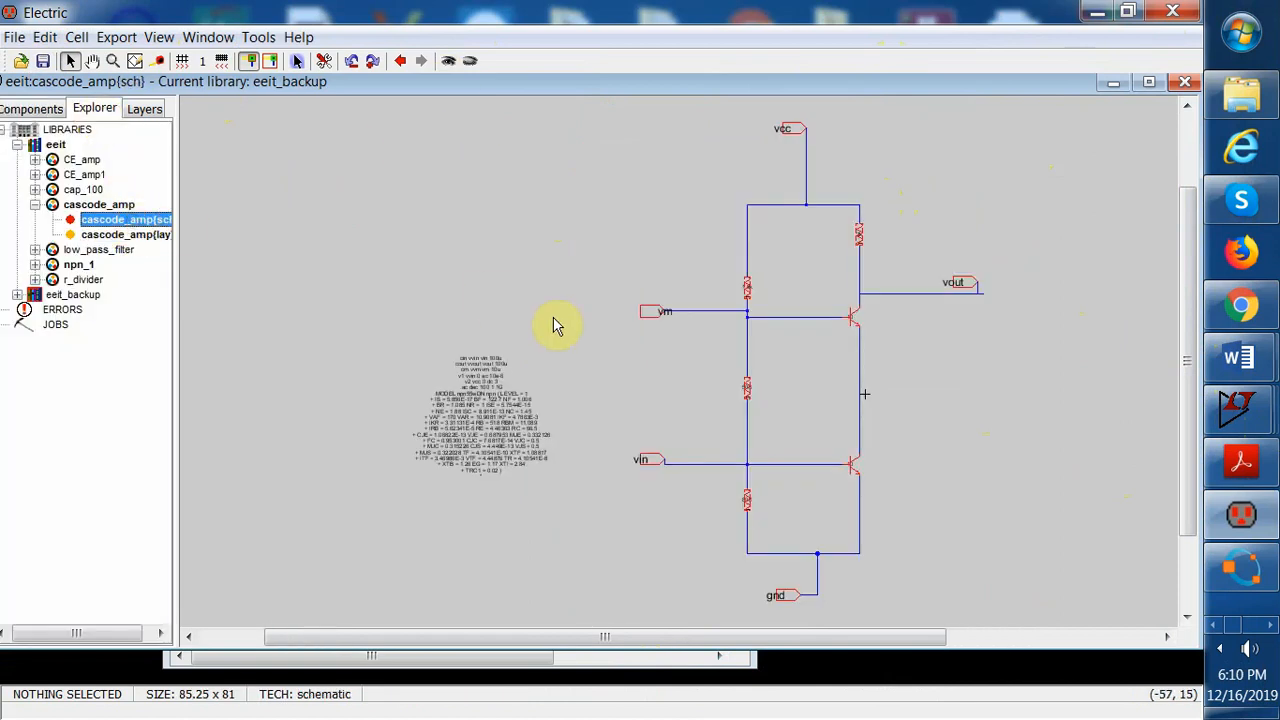
drag(366, 312, 558, 530)
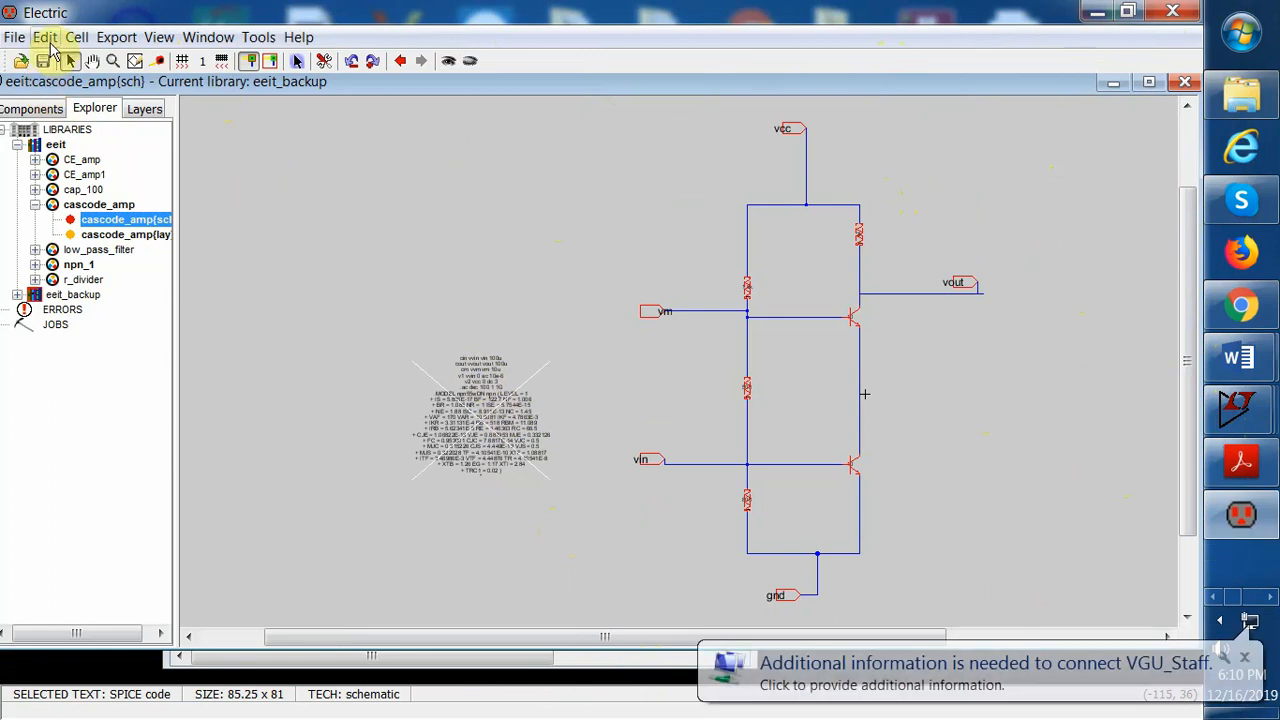
click(48, 40)
click(80, 86)
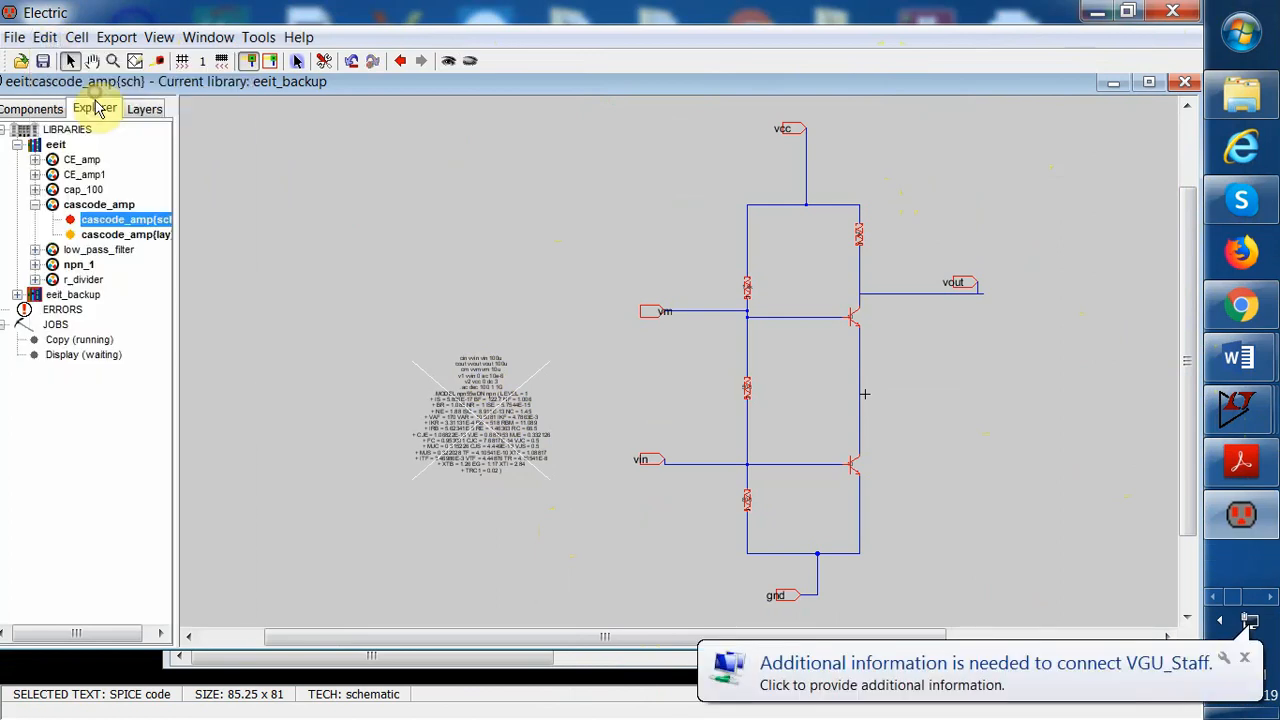
Open the cascode_amp layout and paste the SPICE code text to the left of the circuit
click(125, 234)
double_click(125, 234)
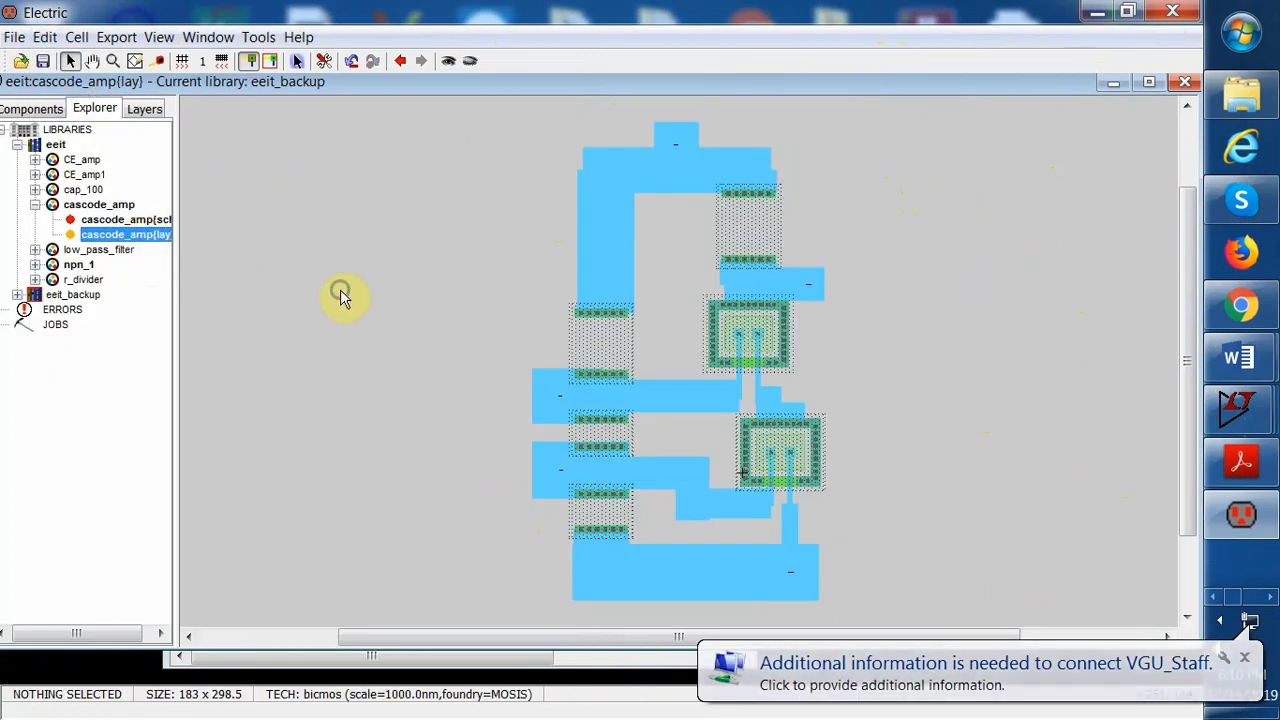
click(48, 37)
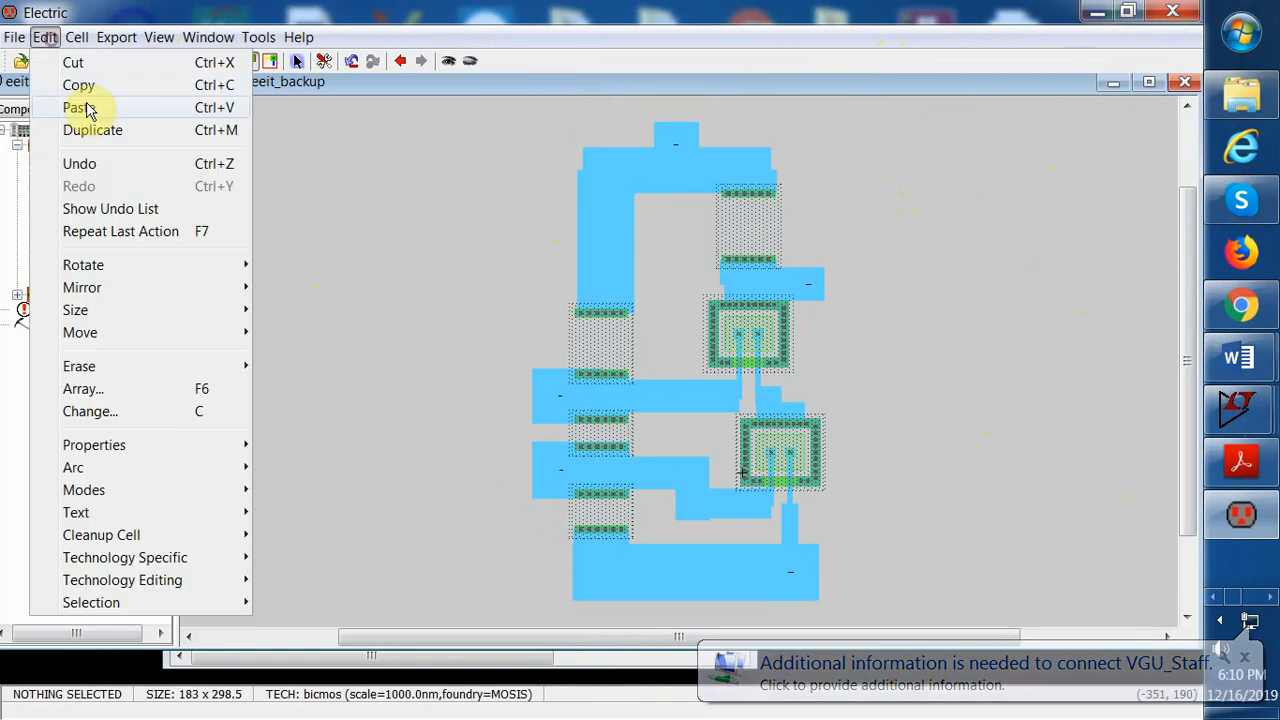
click(84, 106)
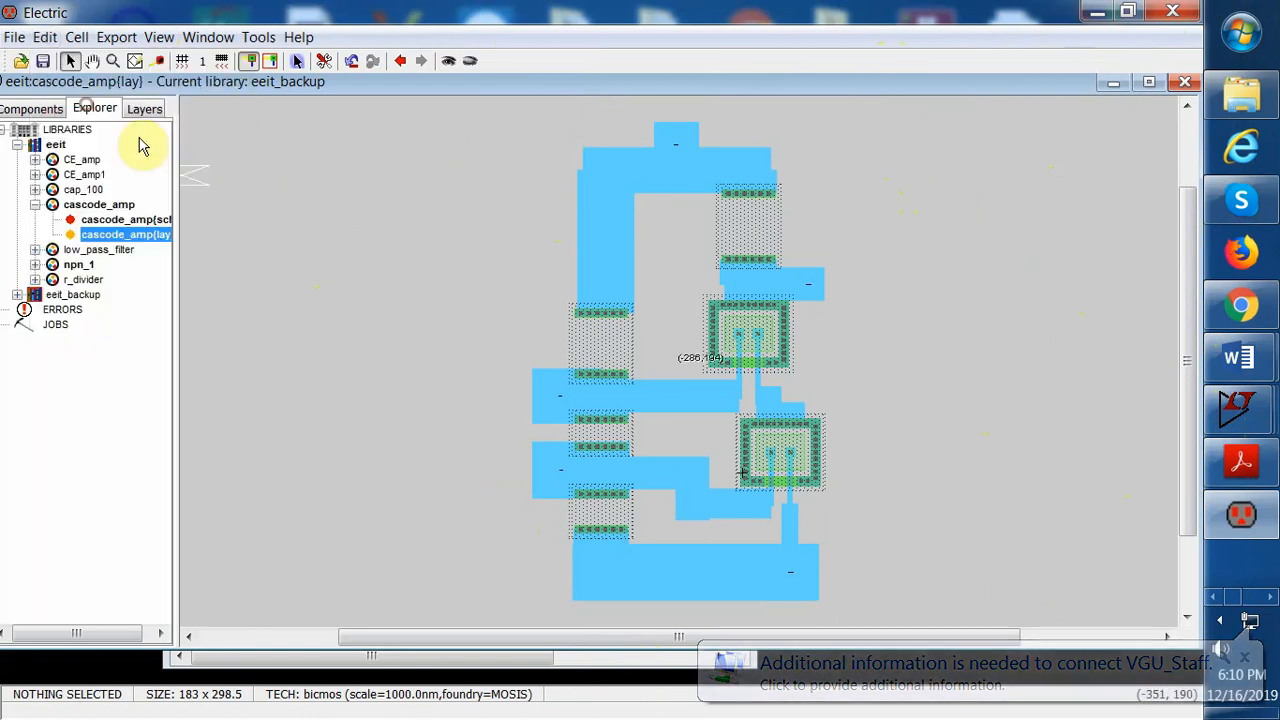
click(400, 394)
drag(348, 358, 455, 440)
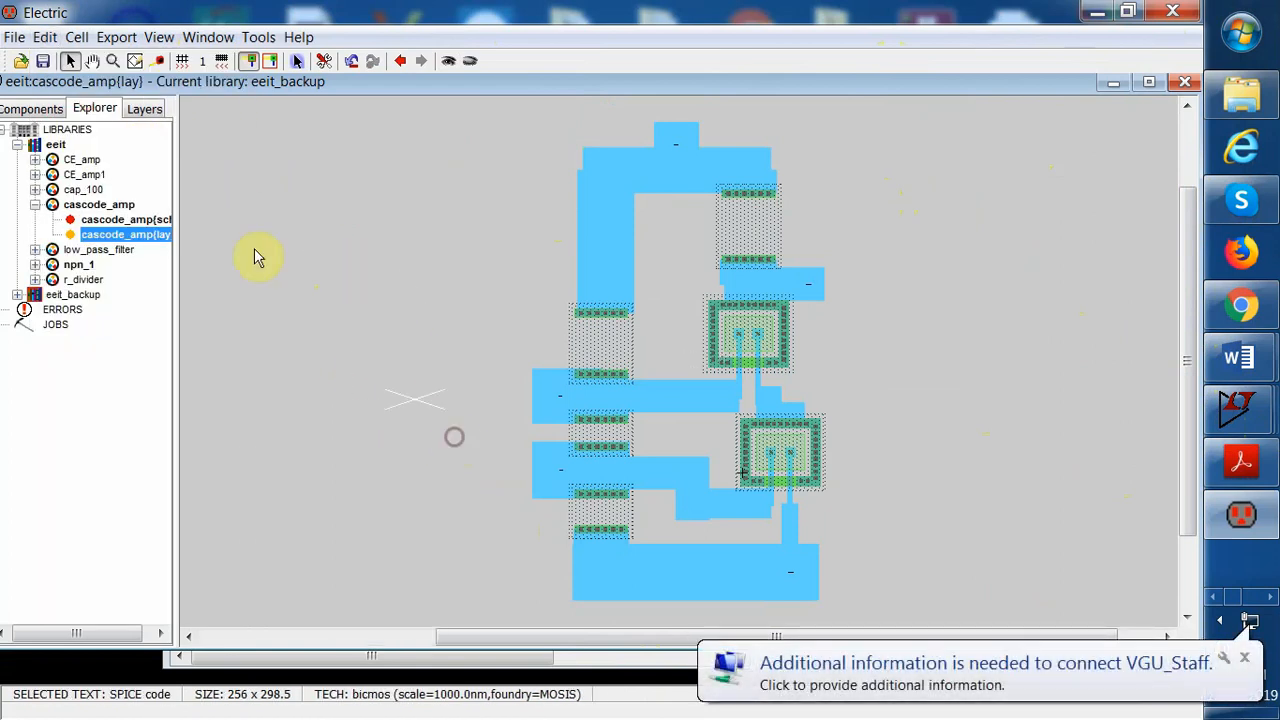
Set the pasted SPICE code text size to 3 units
click(45, 37)
mouse_move(143, 443)
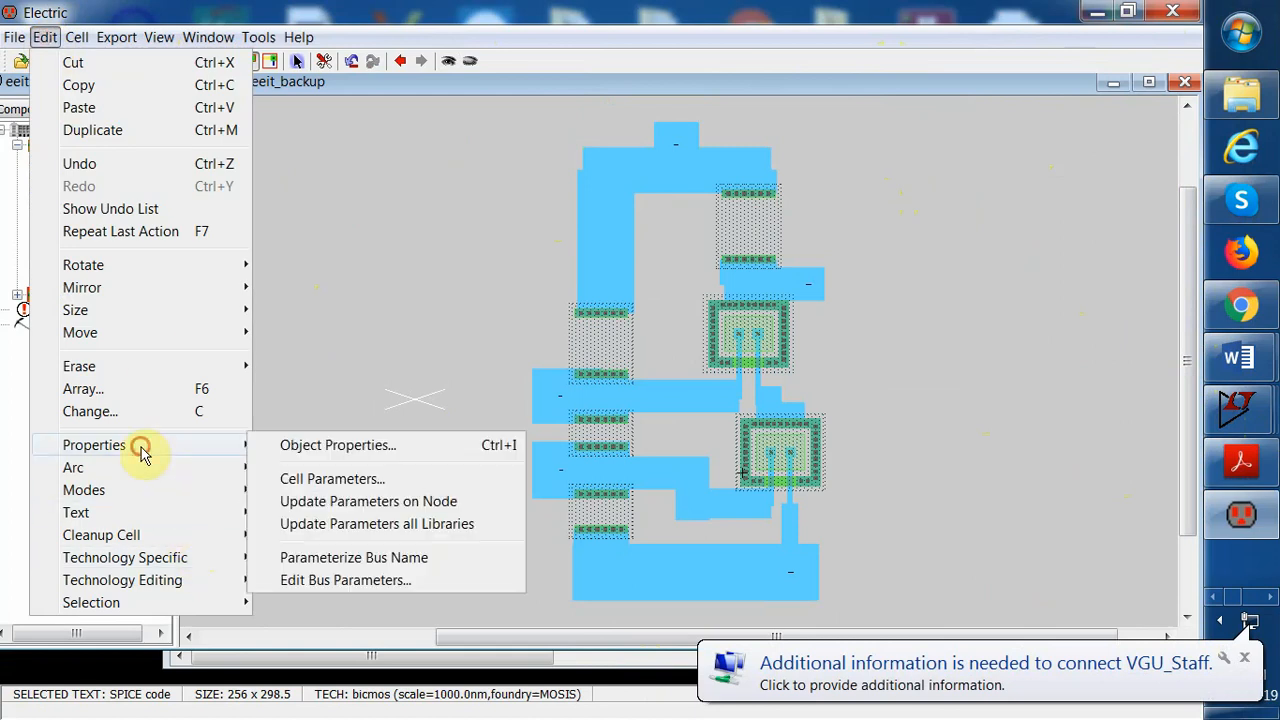
click(300, 446)
double_click(184, 285)
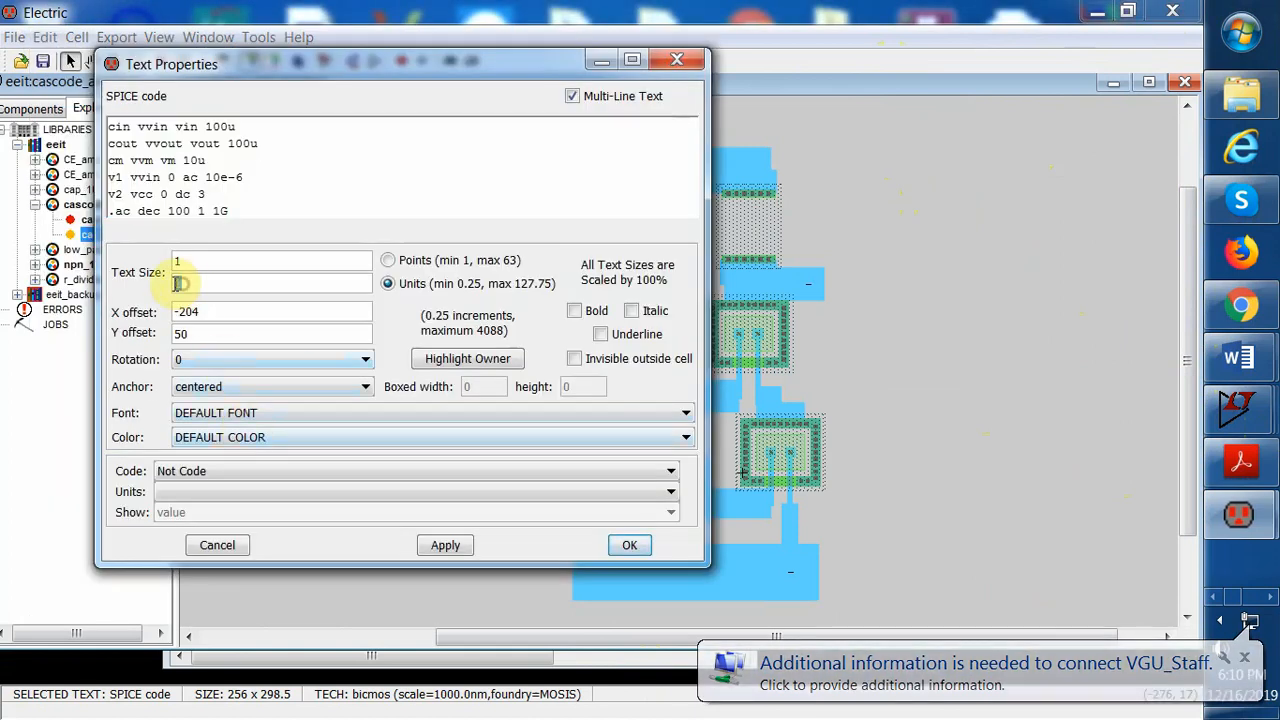
text(3)
click(445, 545)
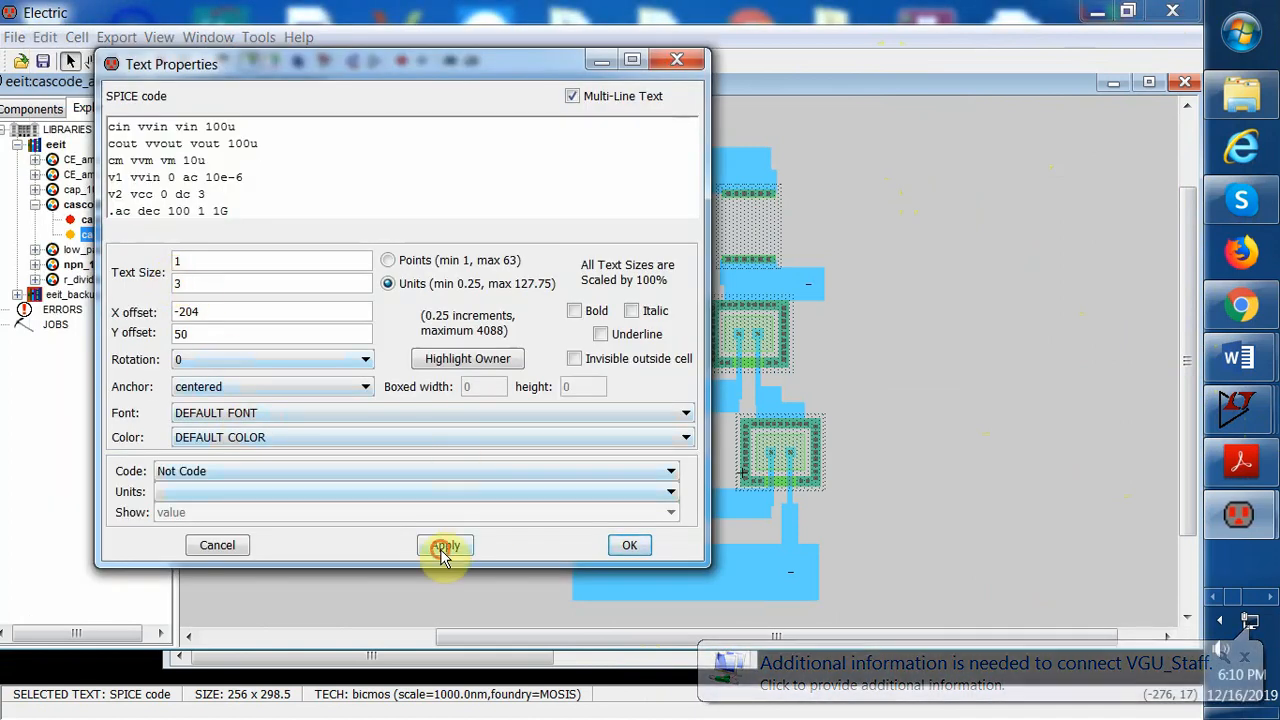
click(627, 545)
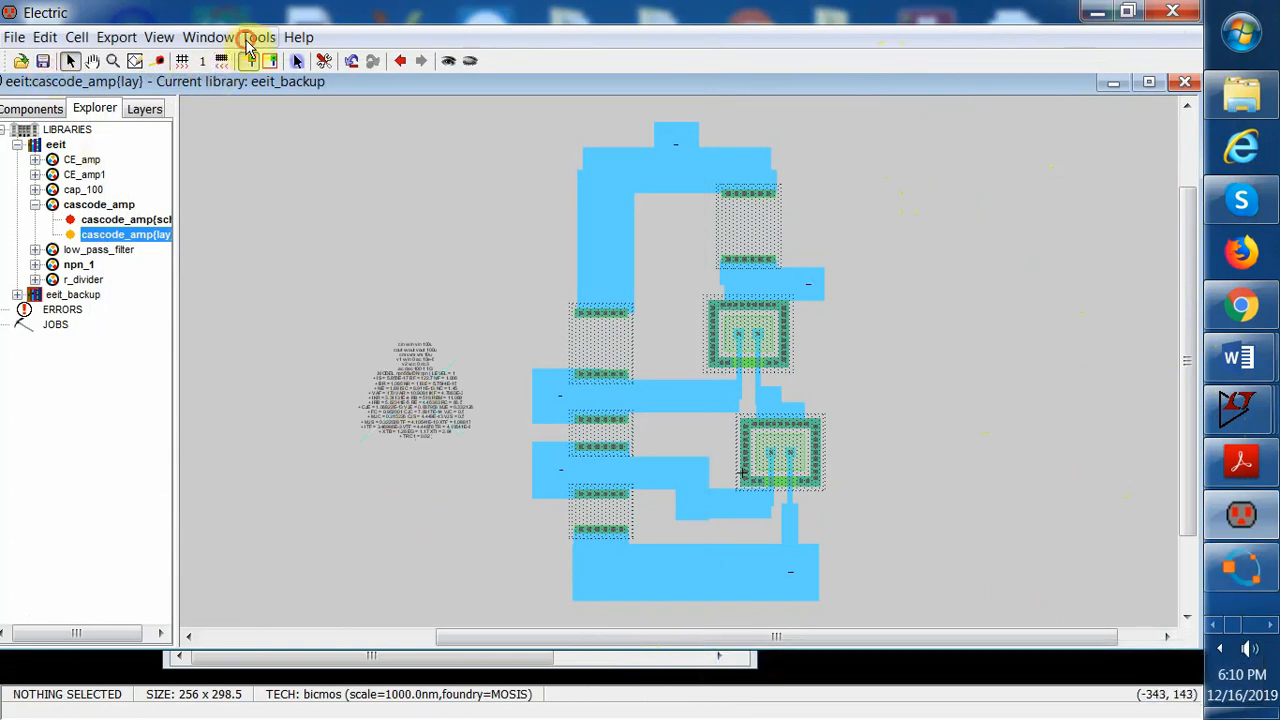
Write the Spice deck for the layout cell, opening it in LTspice
click(250, 40)
mouse_move(355, 108)
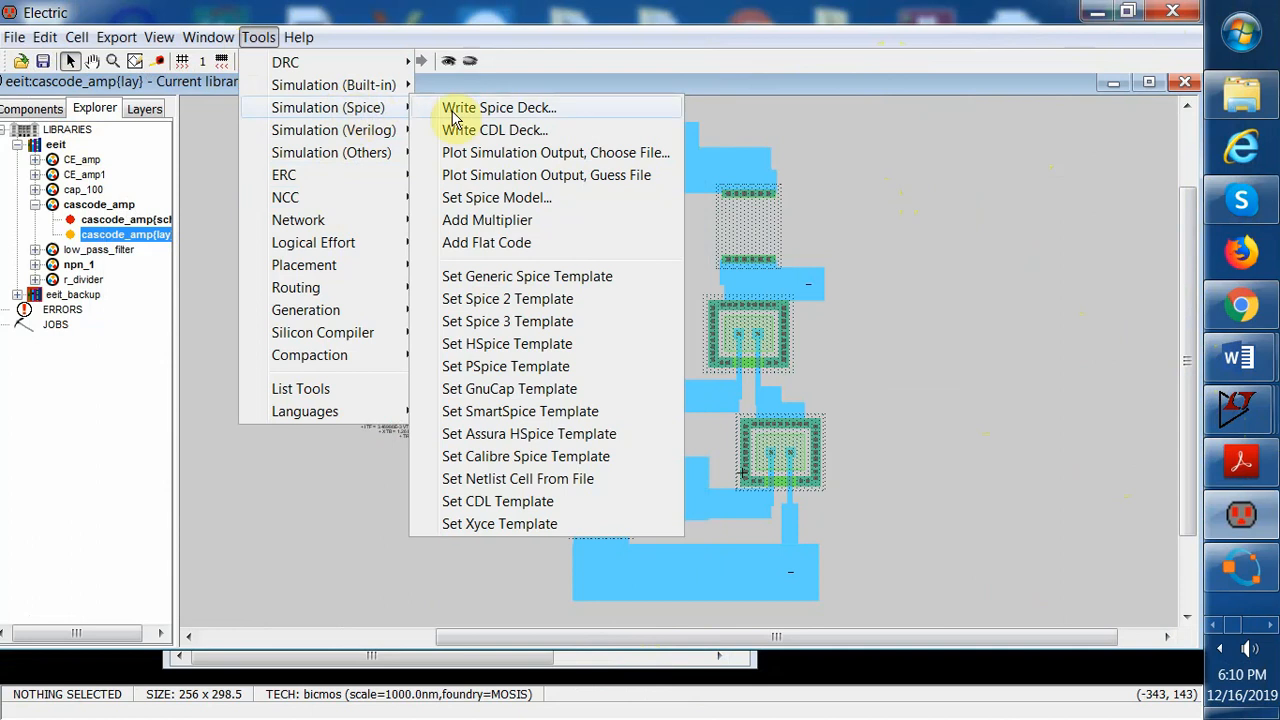
click(487, 110)
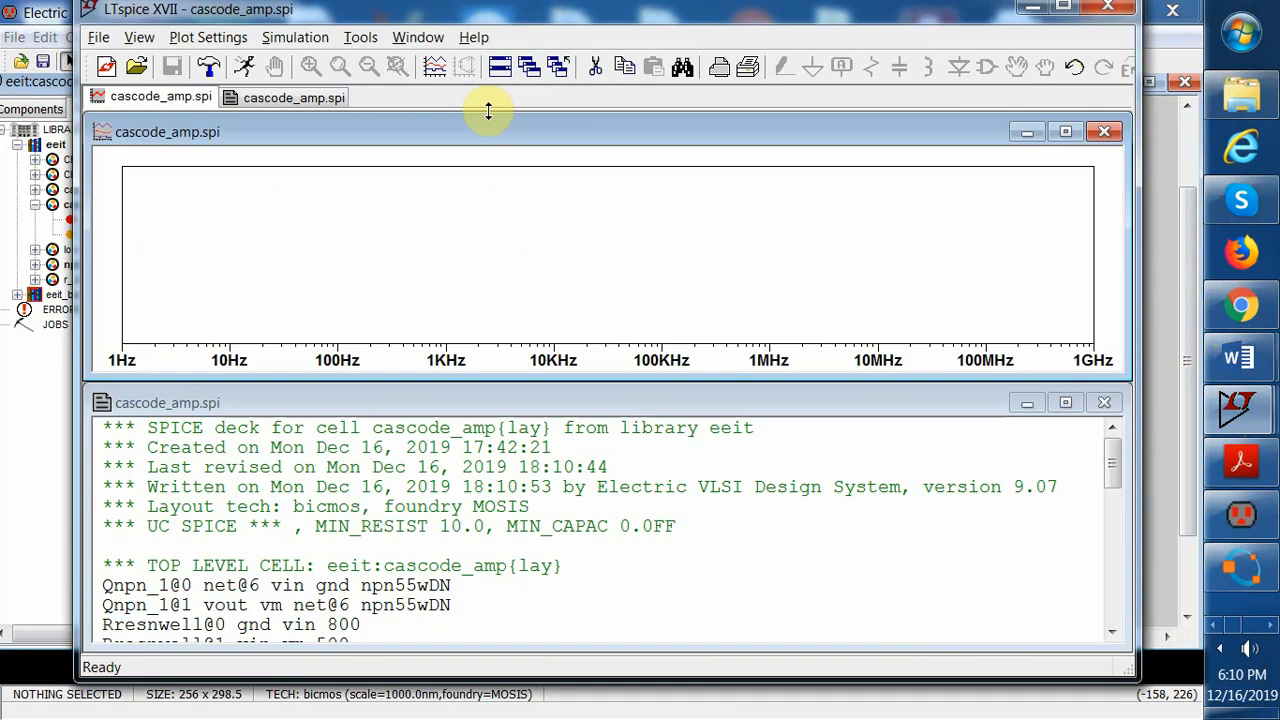
Add a gain trace V(vvout)/V(vvin) to the empty waveform plot
right_click(478, 264)
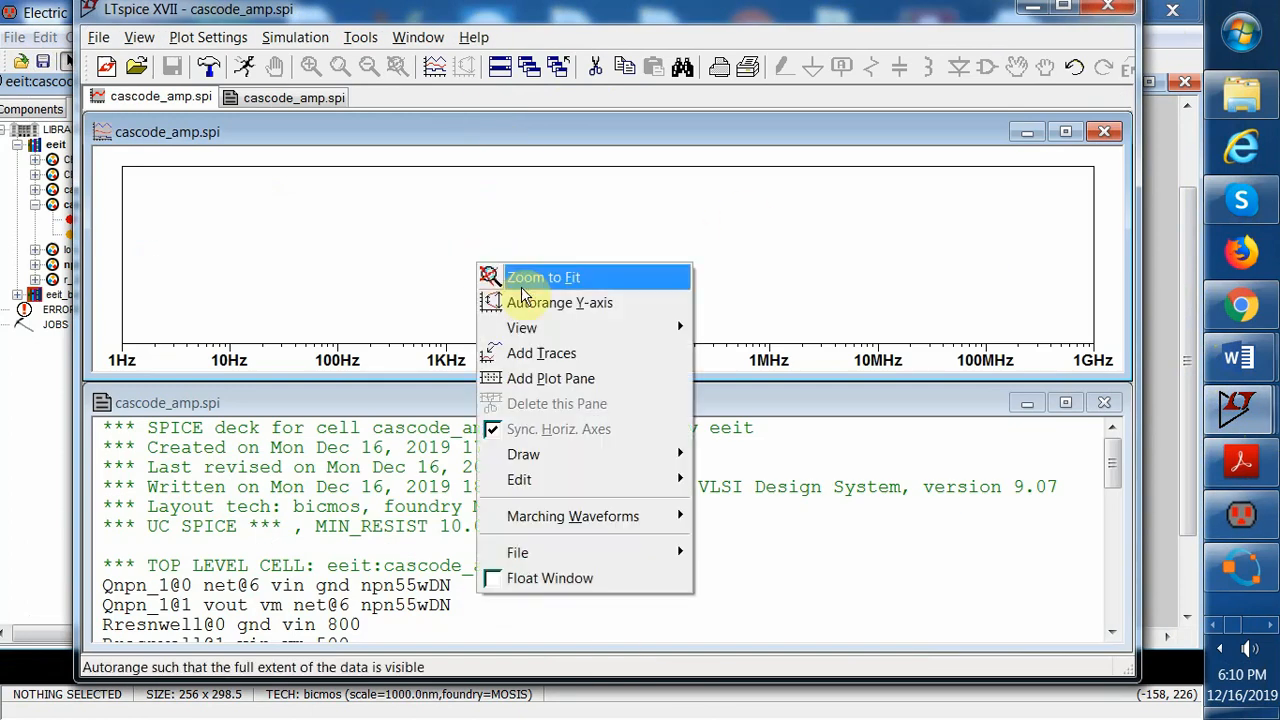
click(557, 352)
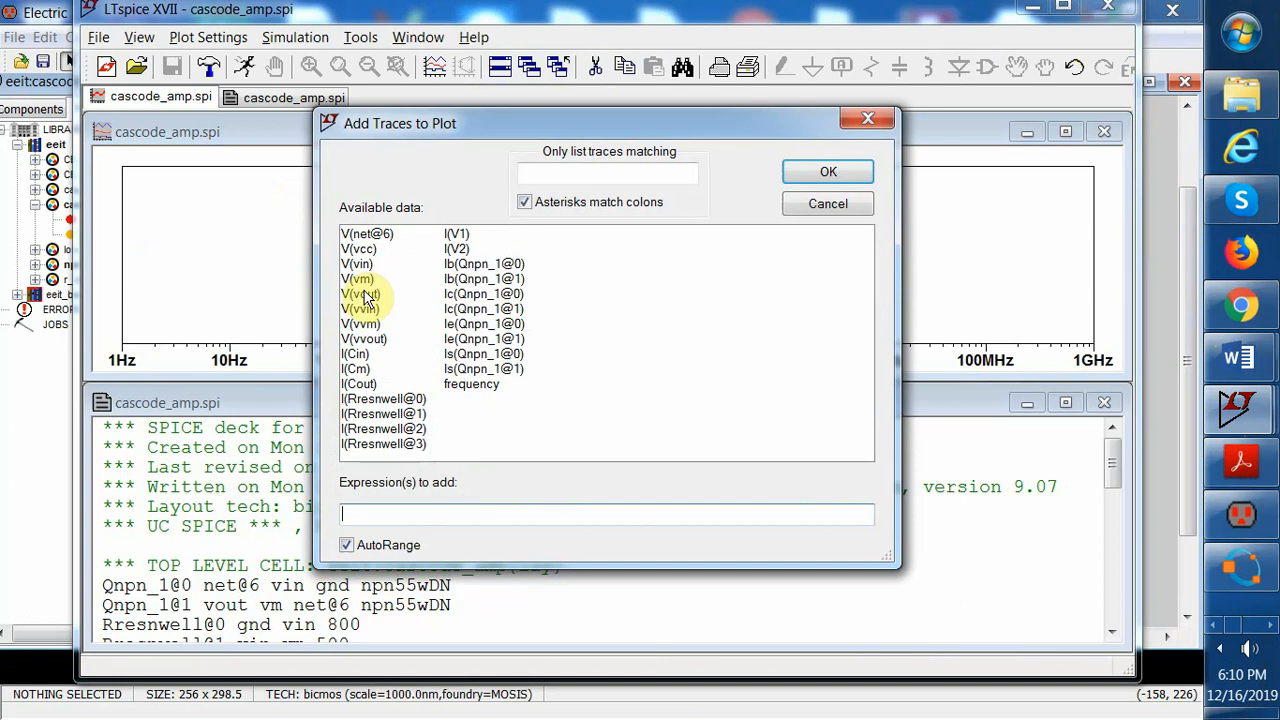
click(383, 339)
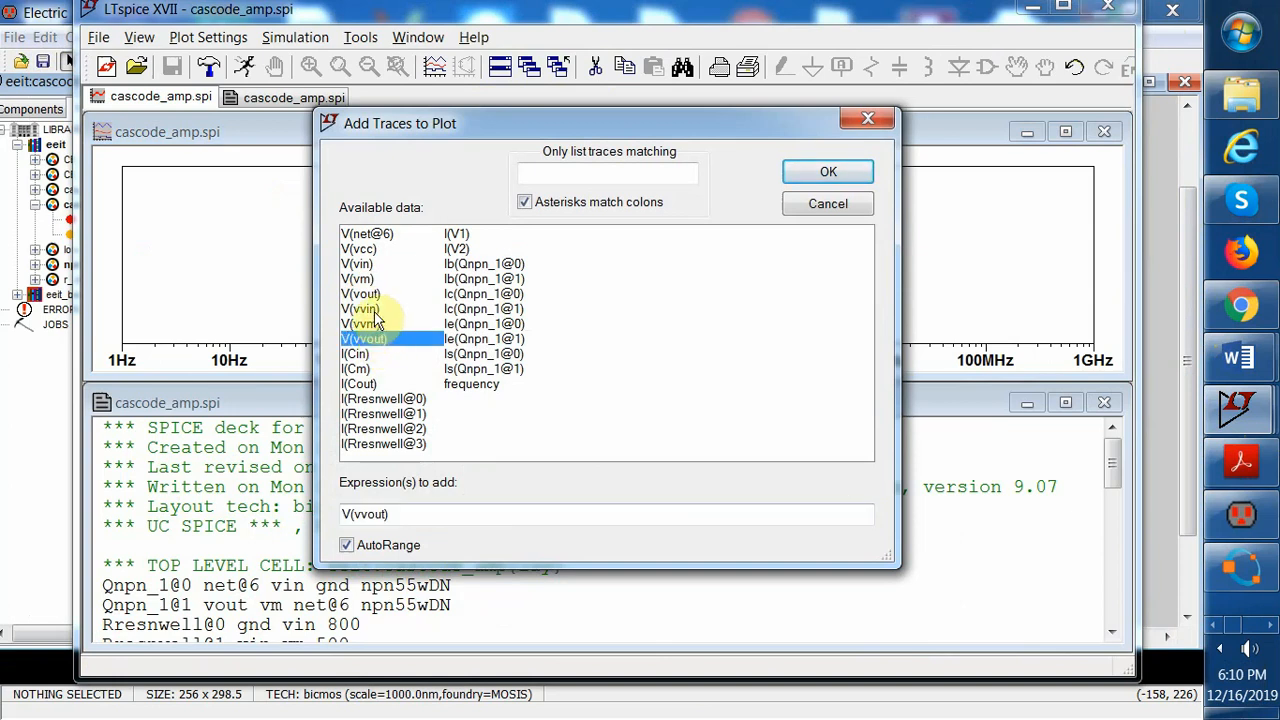
click(362, 309)
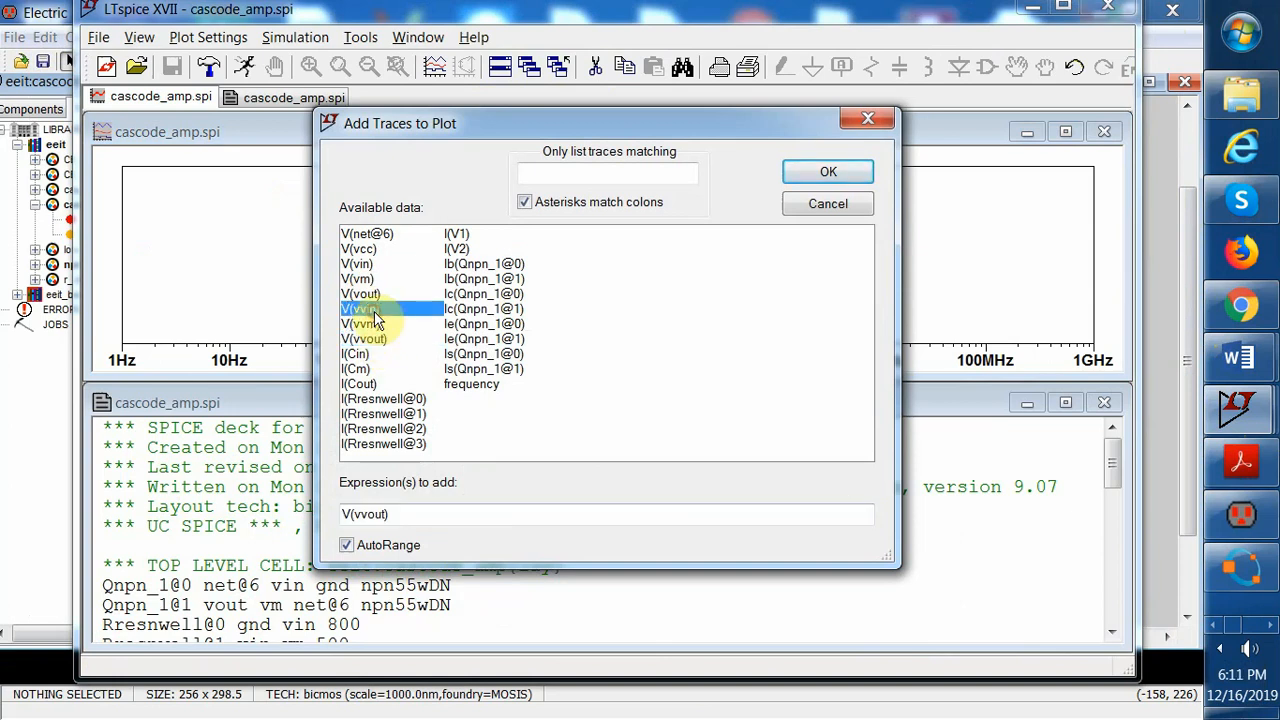
click(388, 514)
key(BackSpace)
text(/)
click(828, 172)
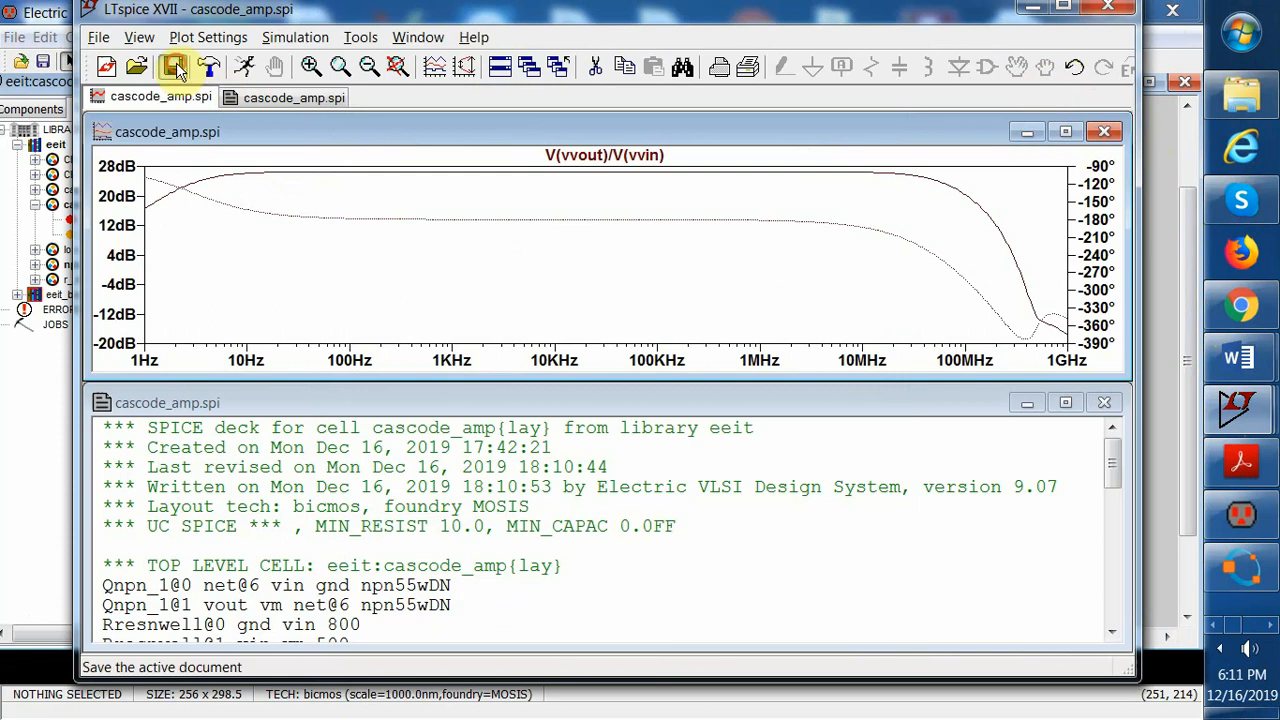
Return to the layout and run NCC comparing the schematic and layout views of cascode_amp
click(1116, 9)
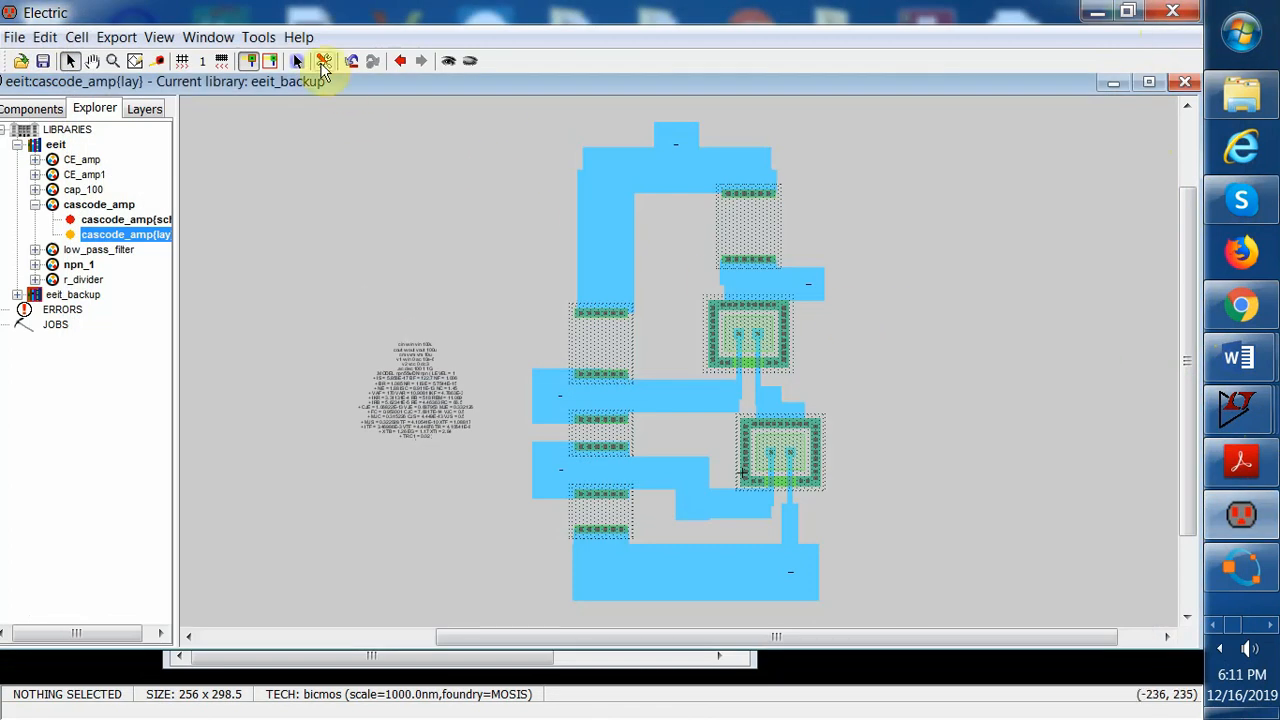
click(260, 37)
mouse_move(357, 204)
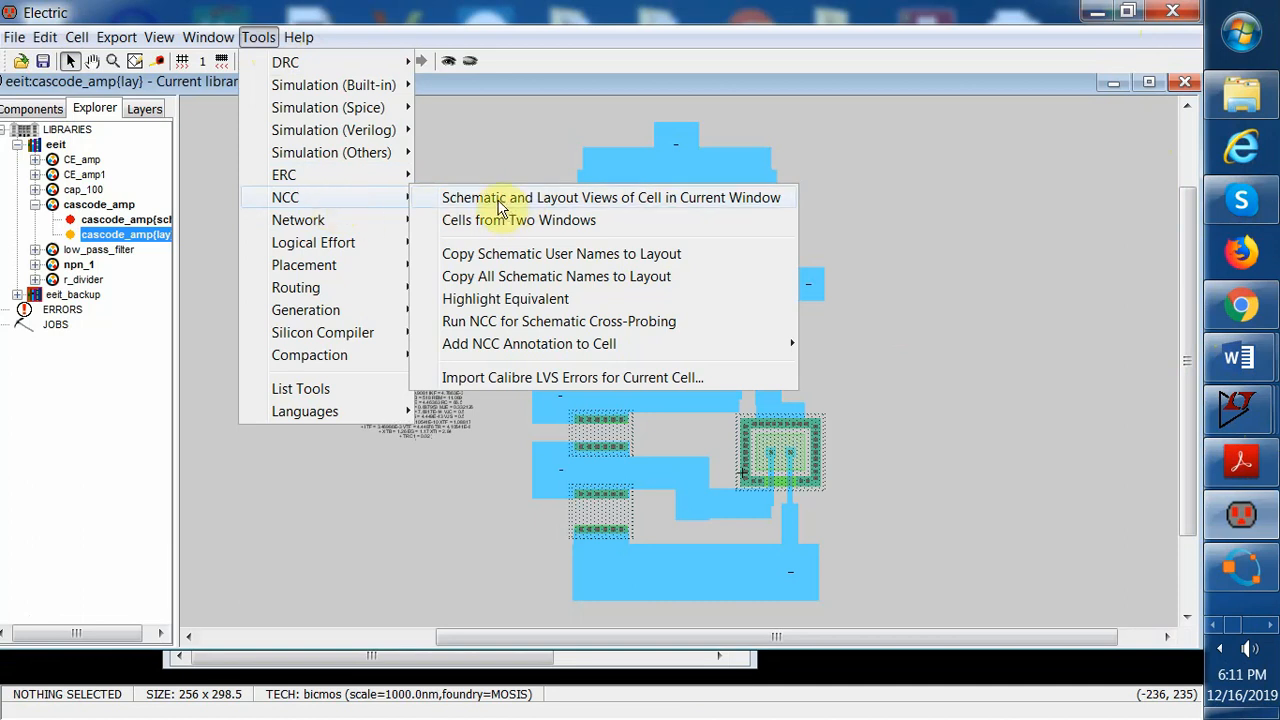
click(638, 207)
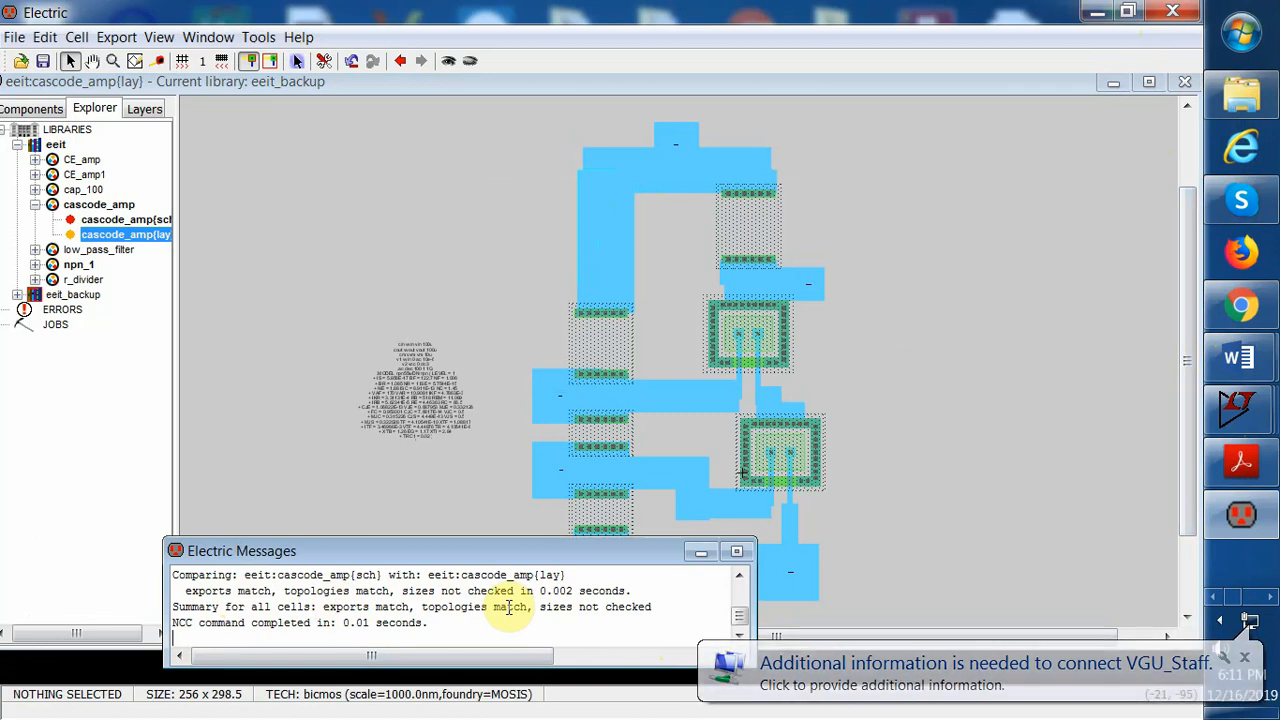
click(701, 552)
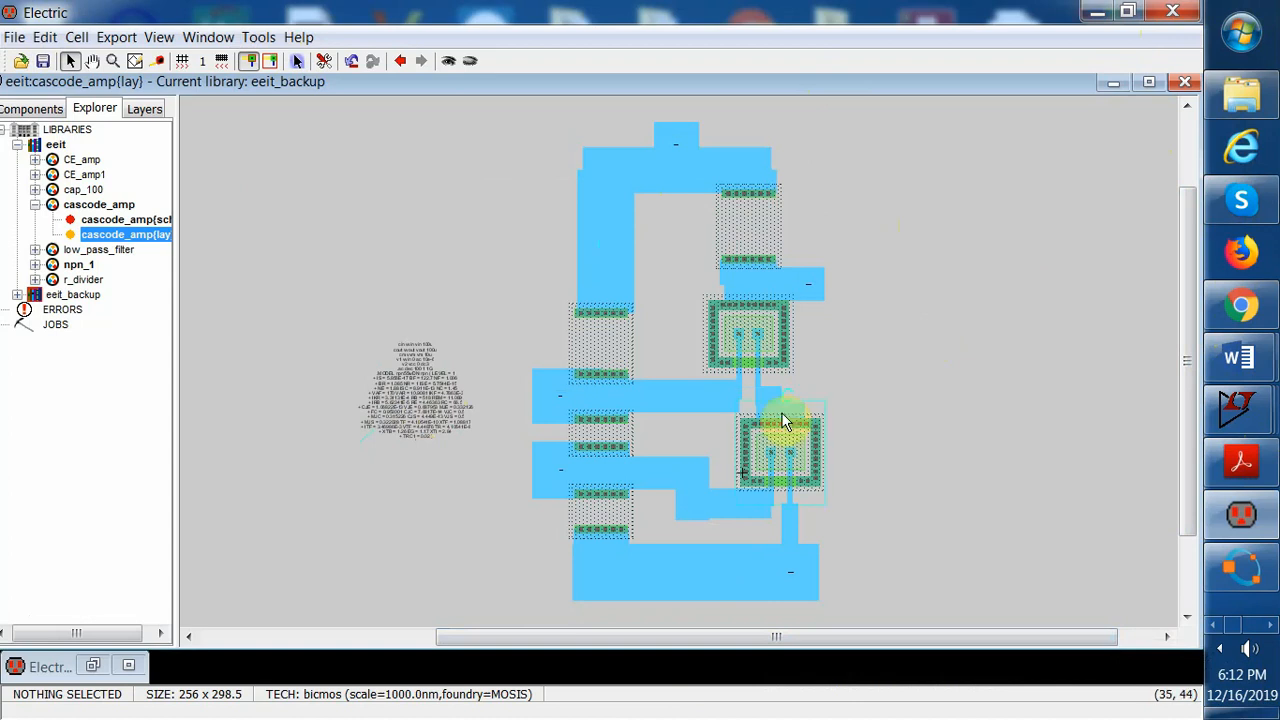
Move the vin Metal-1 arc below the lower transistor slightly left and up
click(703, 481)
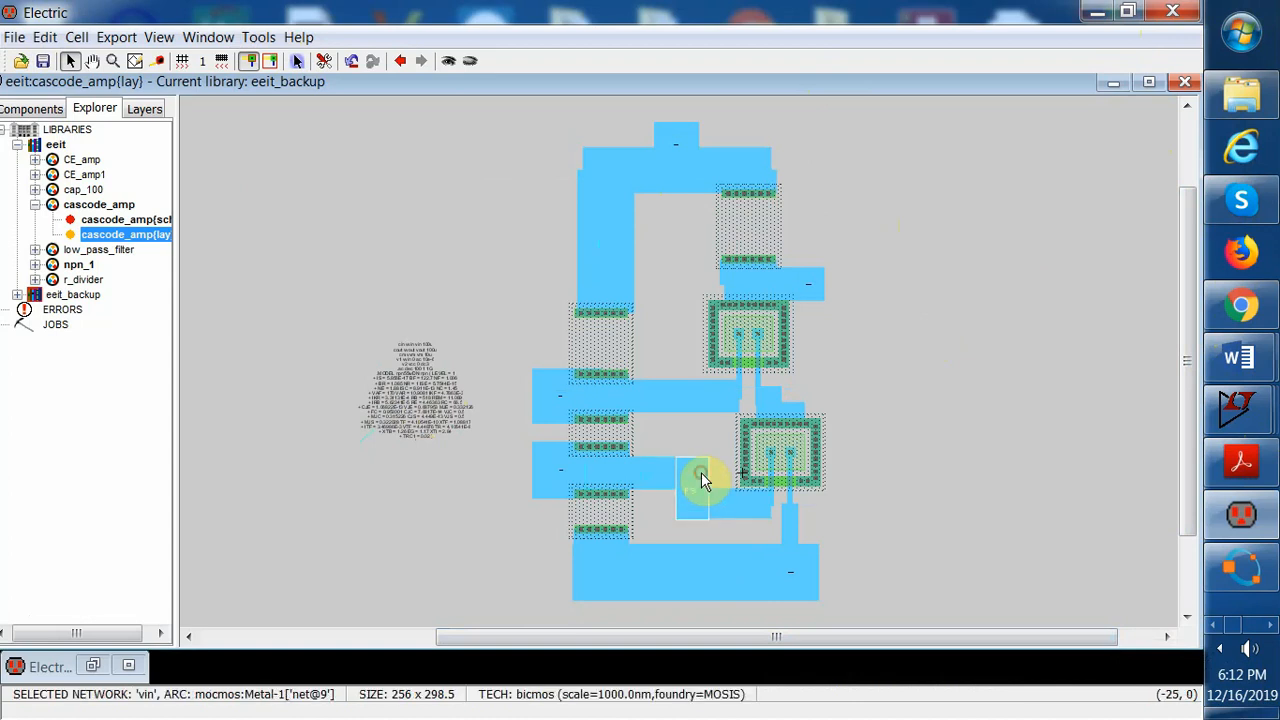
drag(703, 481, 694, 481)
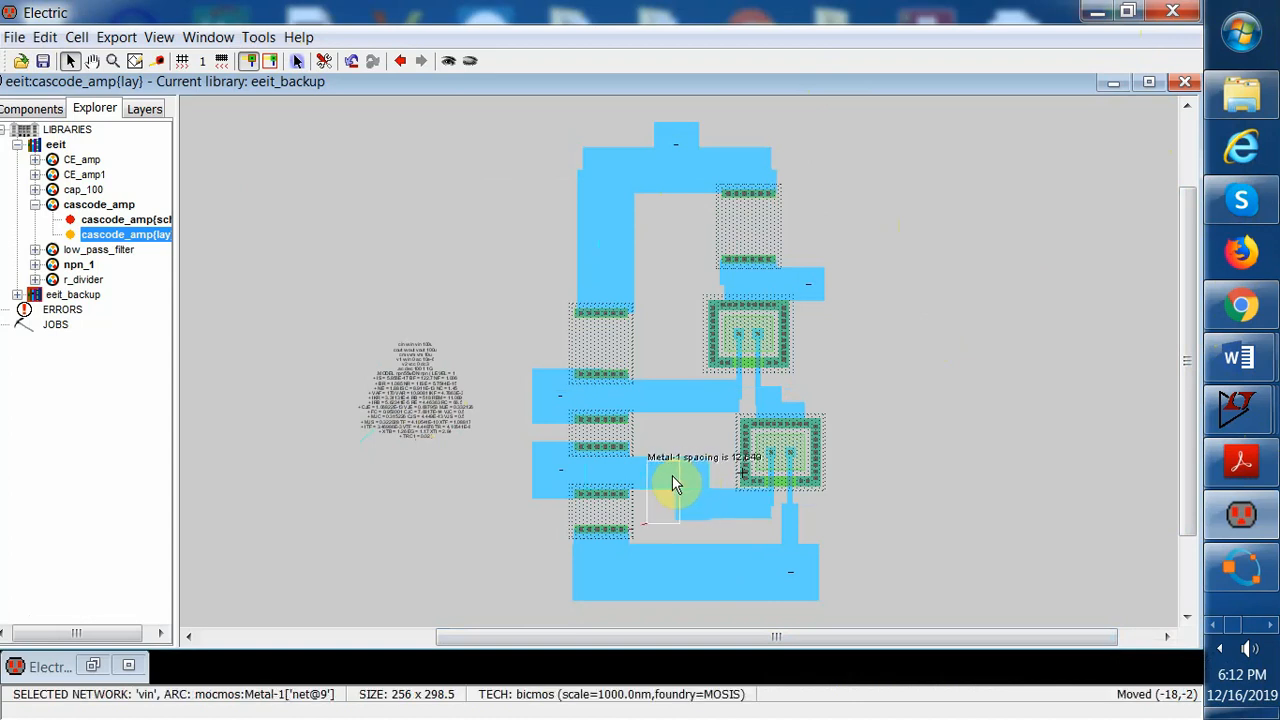
drag(672, 476, 673, 471)
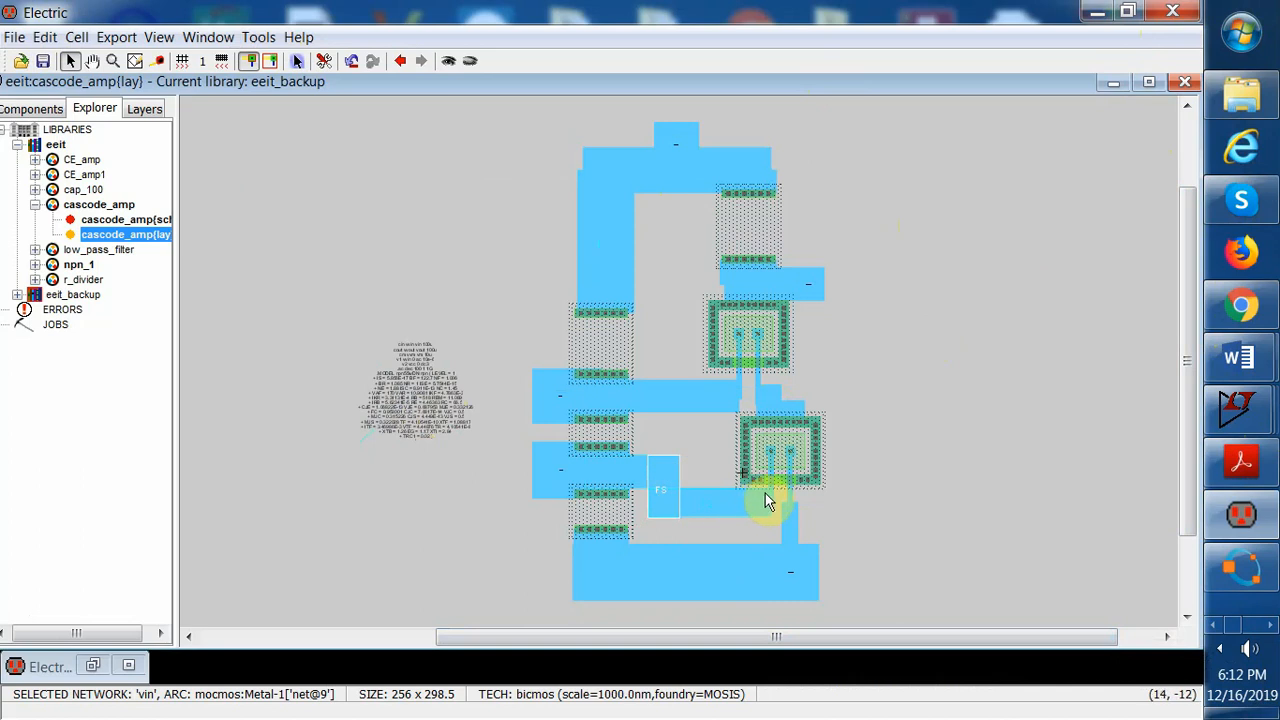
Nudge the bottom gnd Metal-1 arc down slightly
click(693, 400)
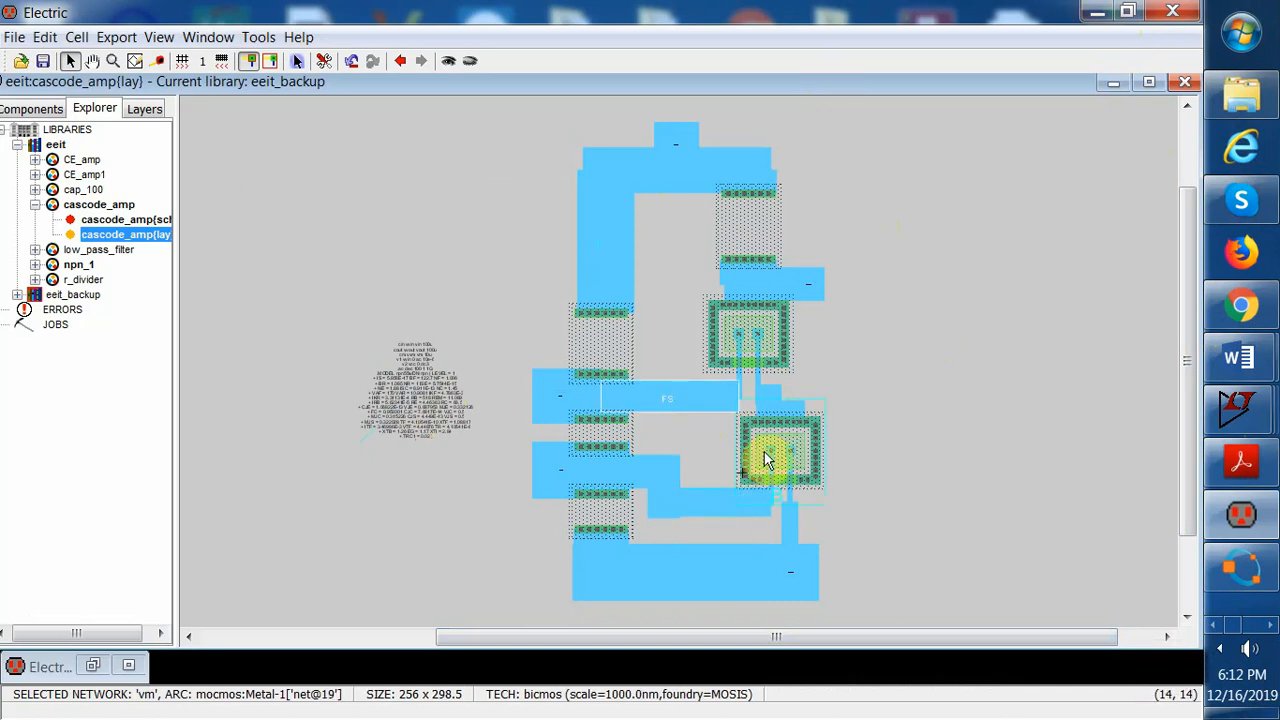
click(804, 579)
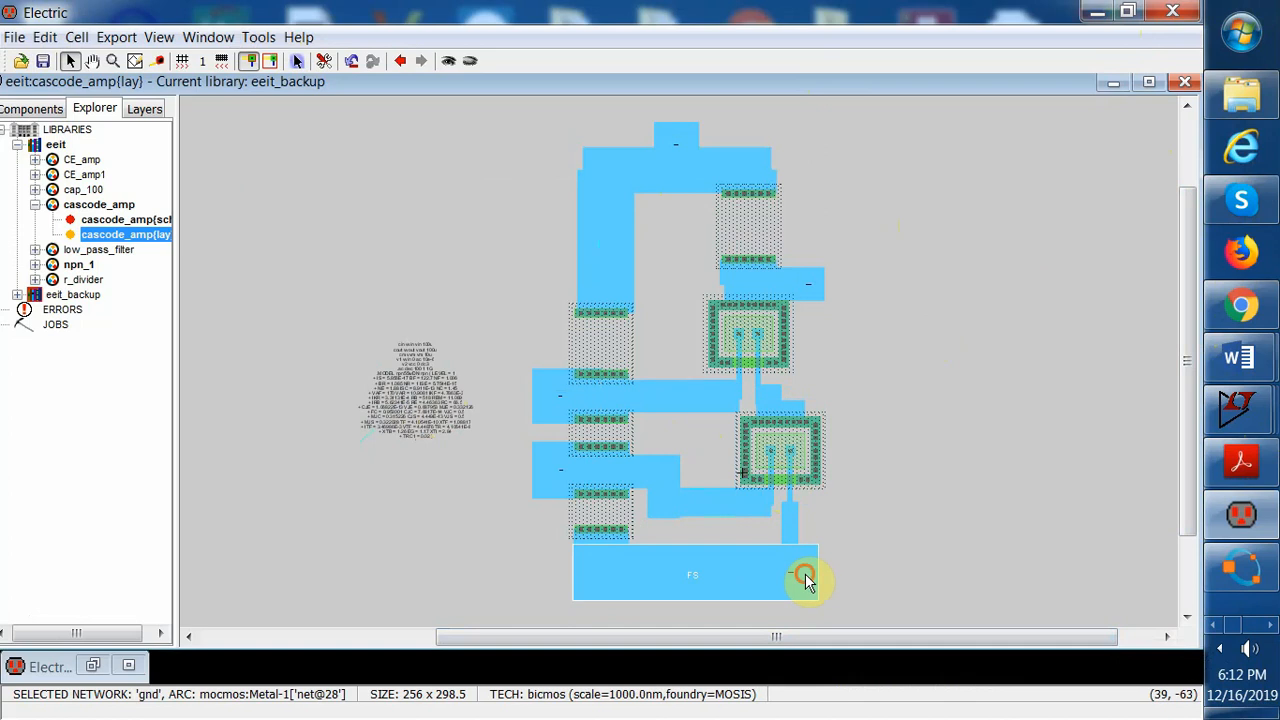
key(Down)
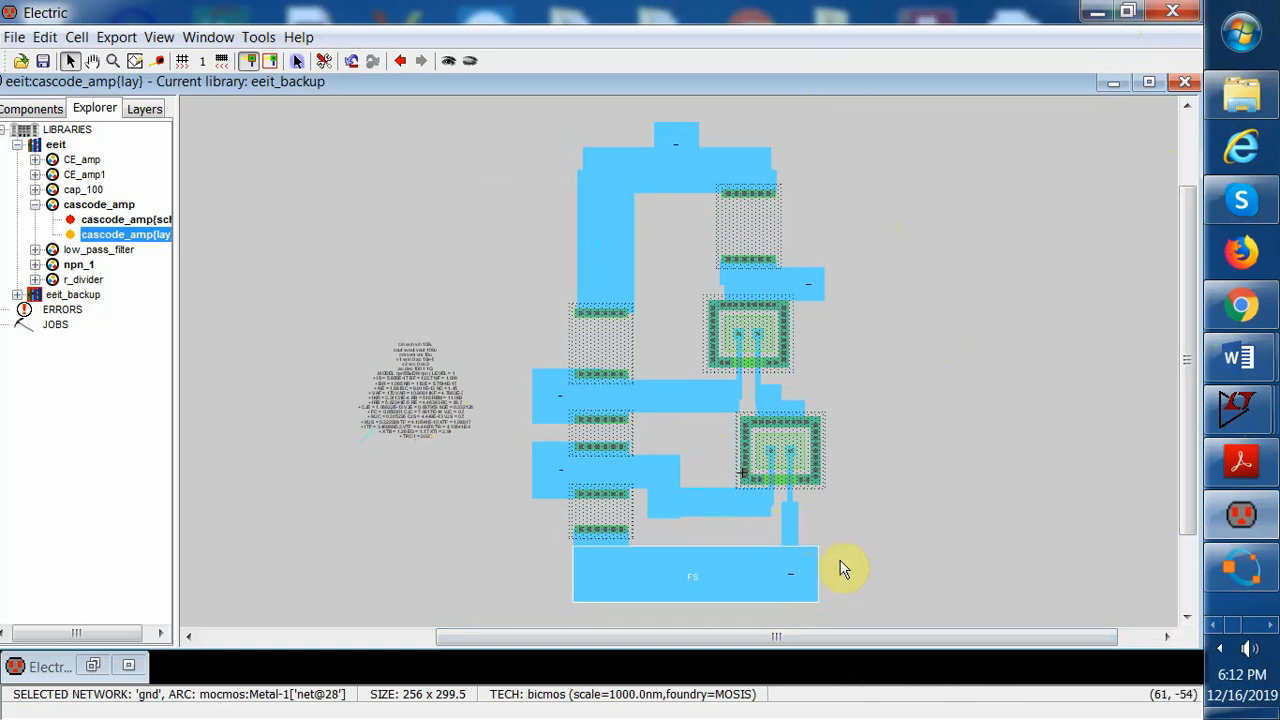
drag(791, 583, 790, 583)
click(845, 560)
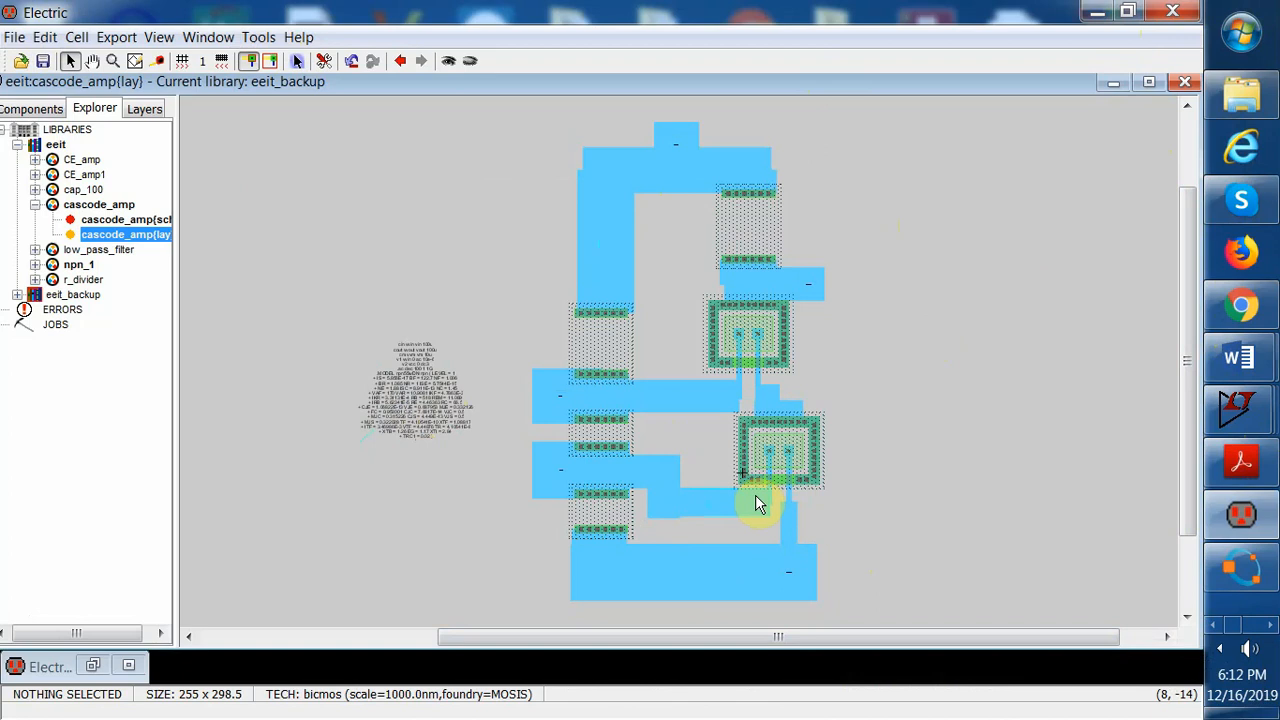
Move the vm Metal-1 arc to the left and undo that move
click(738, 162)
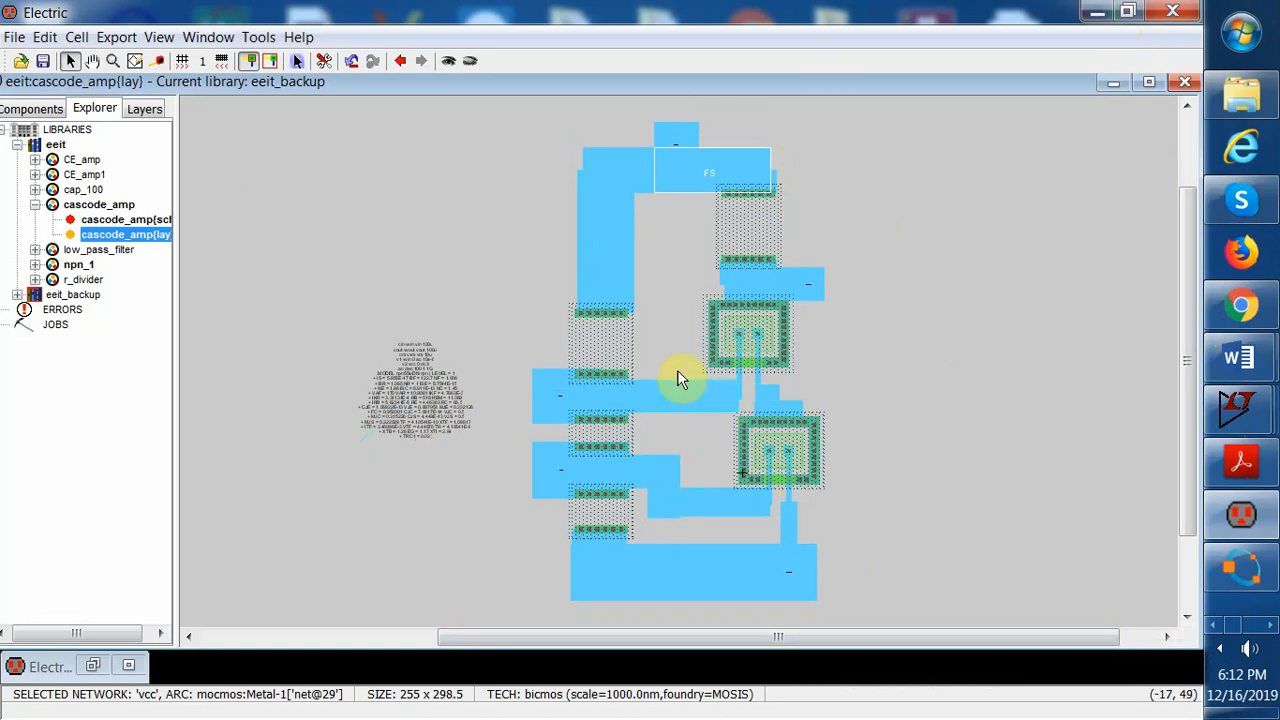
click(668, 401)
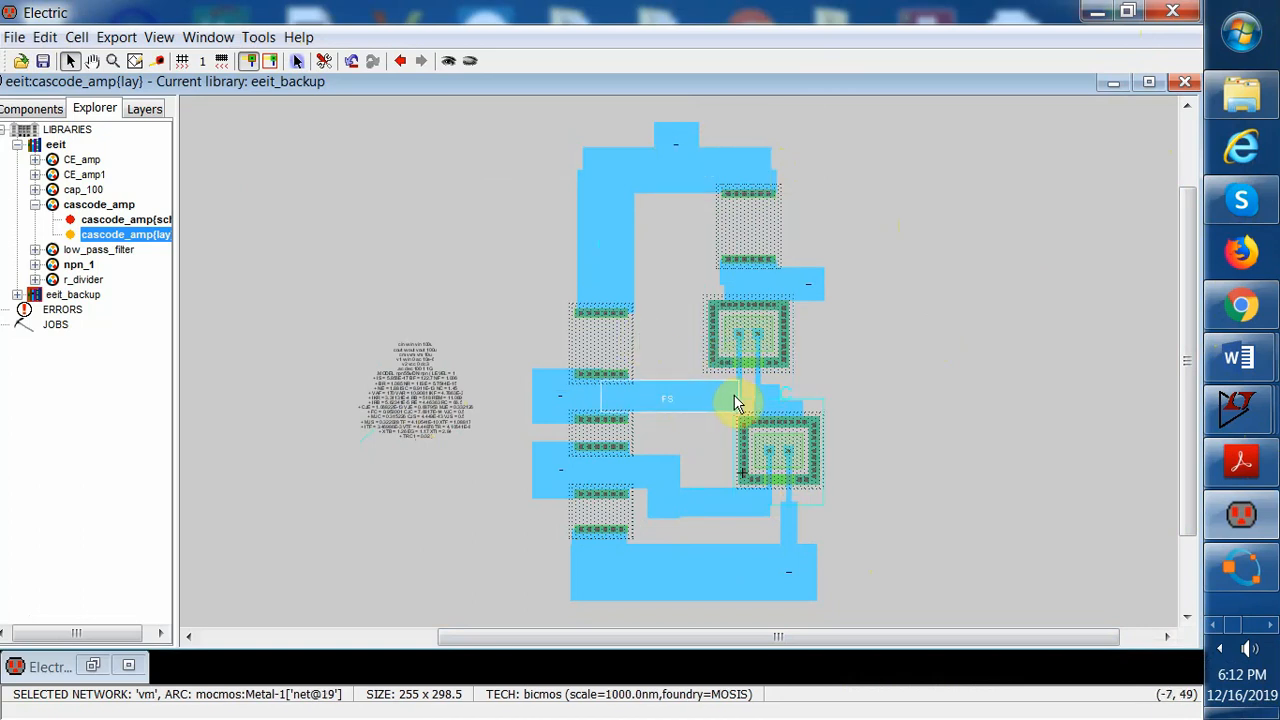
drag(735, 403, 681, 403)
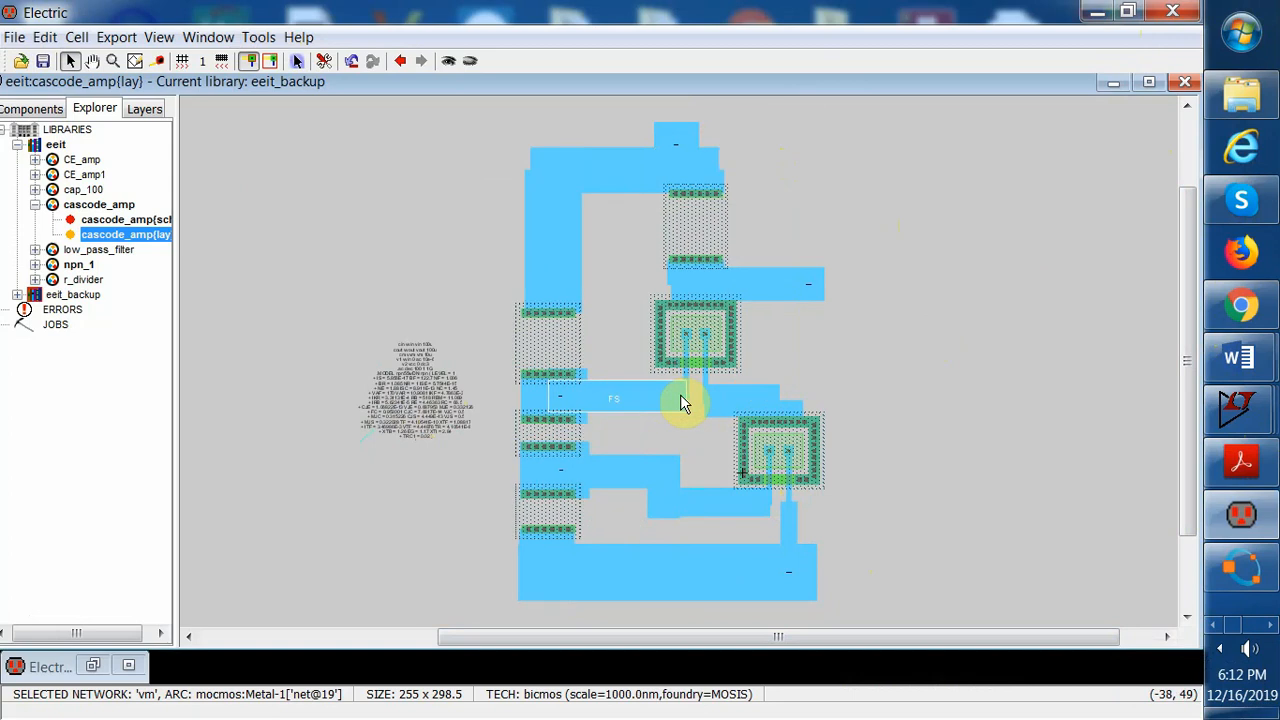
click(45, 37)
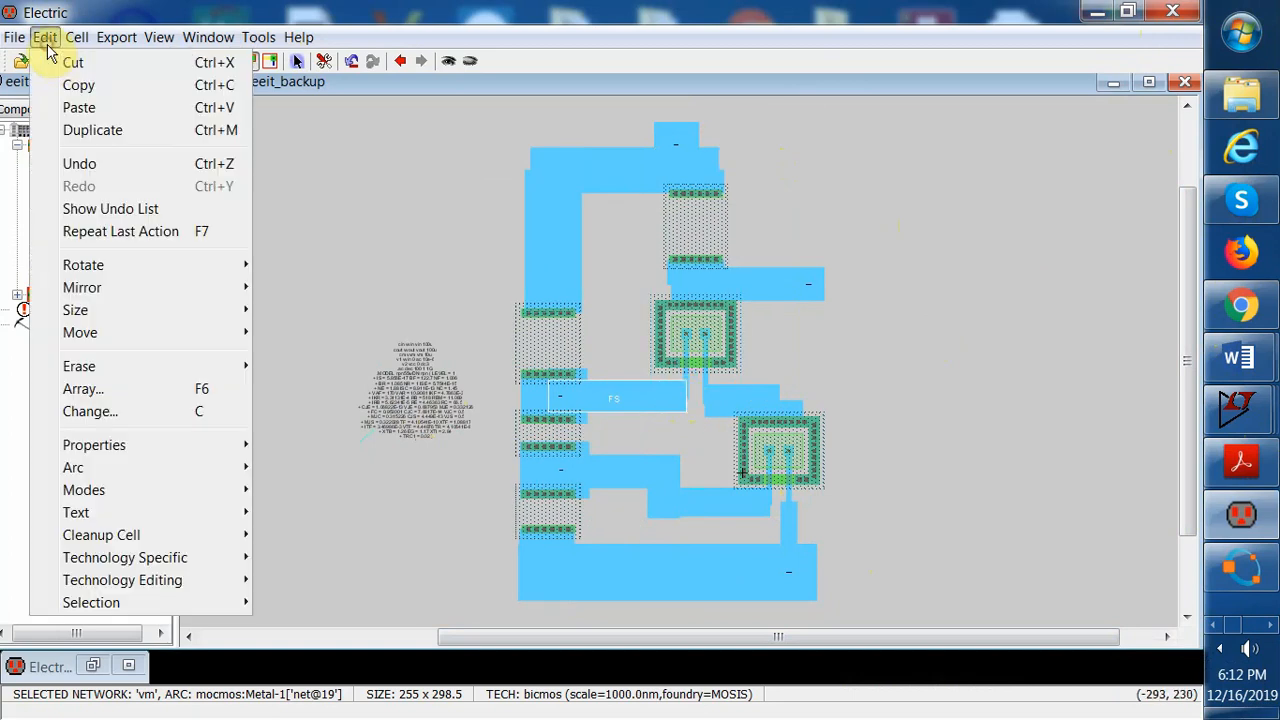
click(80, 163)
Shift the upper-left N-Well resistor and its vertical vcc wire to the right, toward the transistors
click(895, 243)
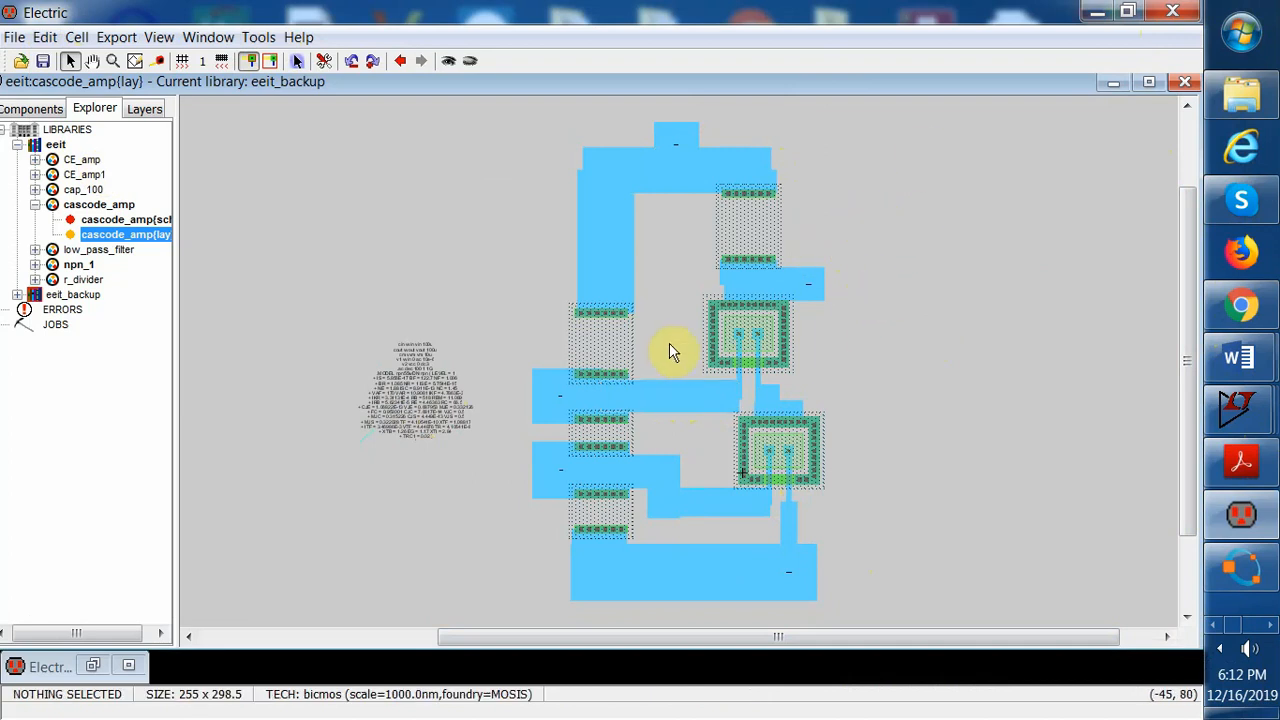
click(598, 350)
click(591, 323)
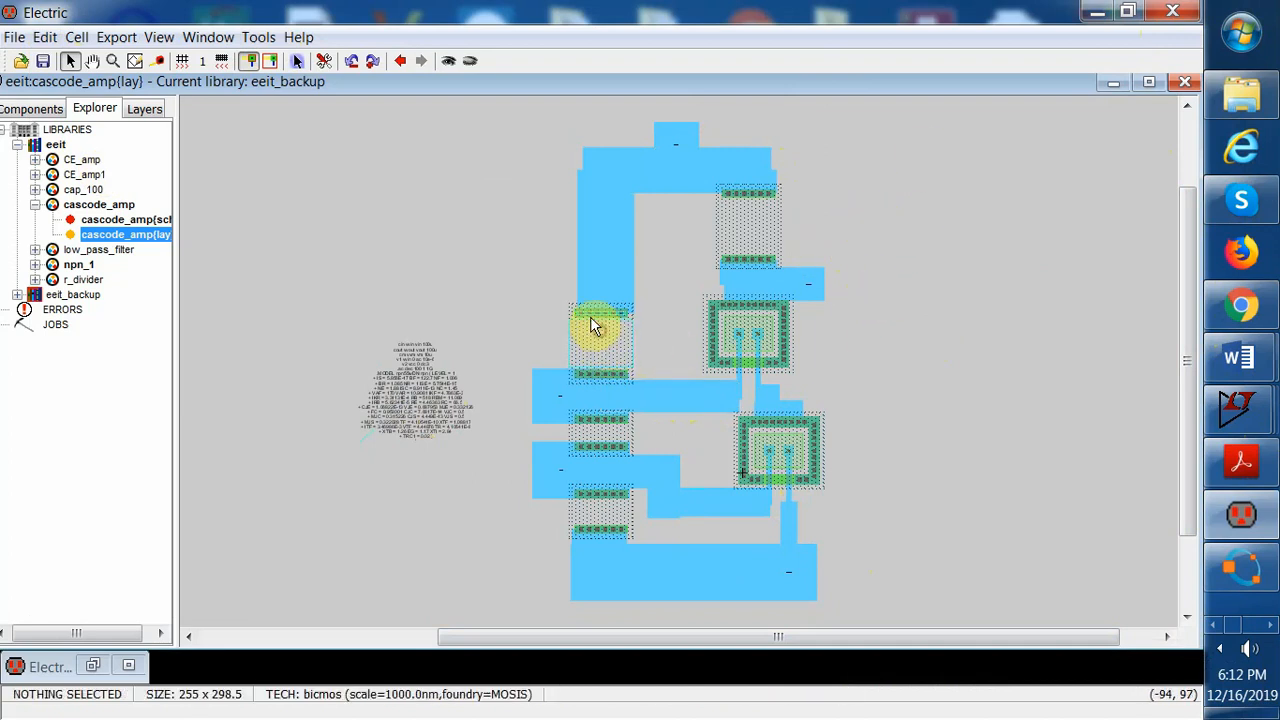
drag(591, 323, 630, 318)
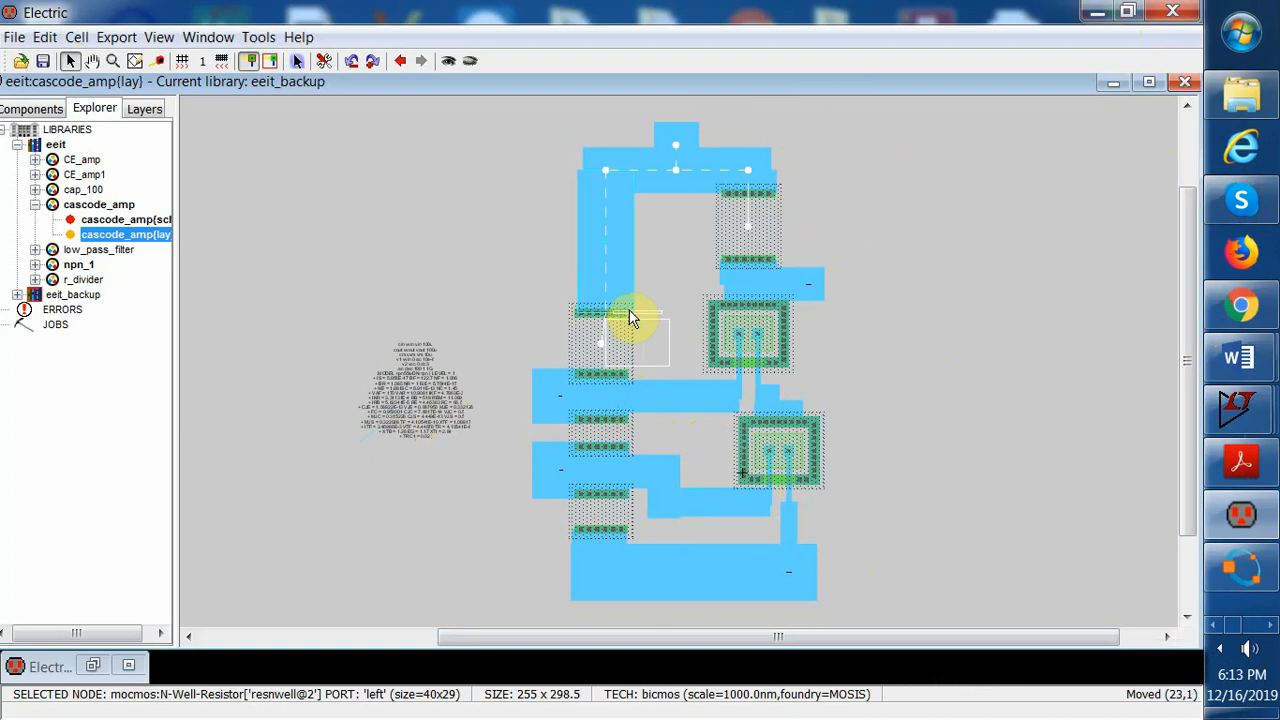
drag(630, 318, 630, 318)
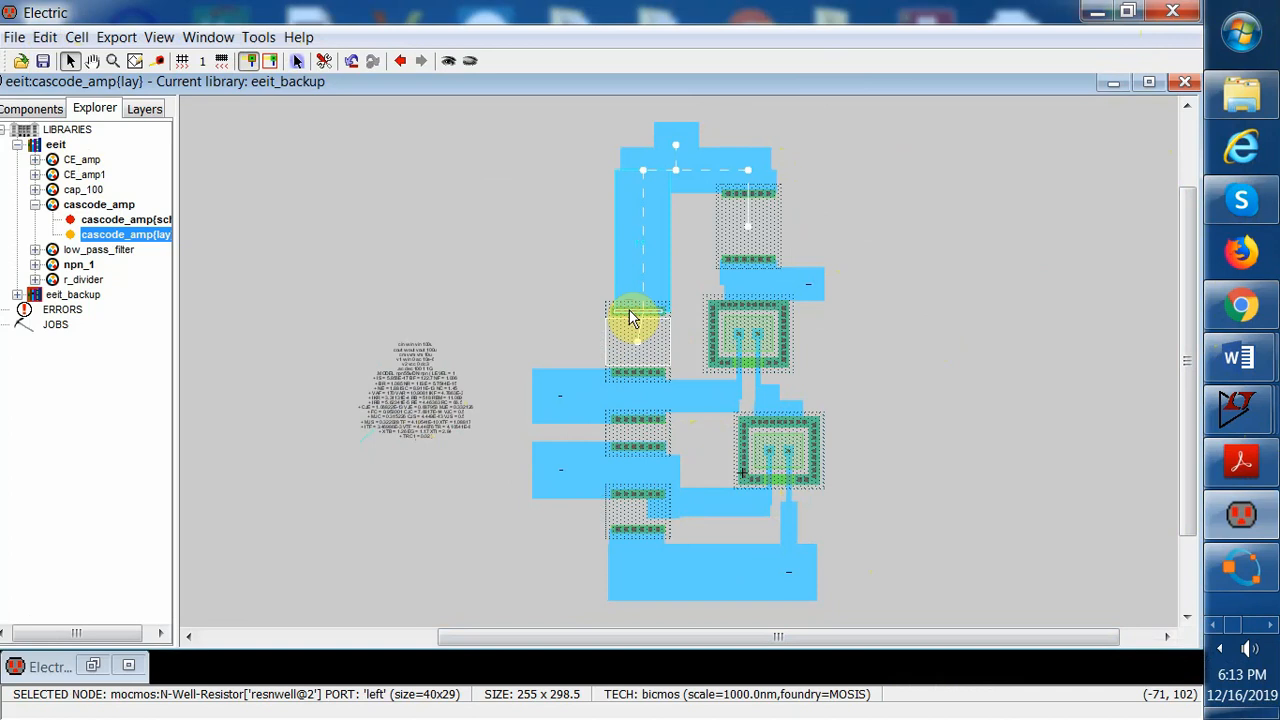
drag(648, 318, 668, 320)
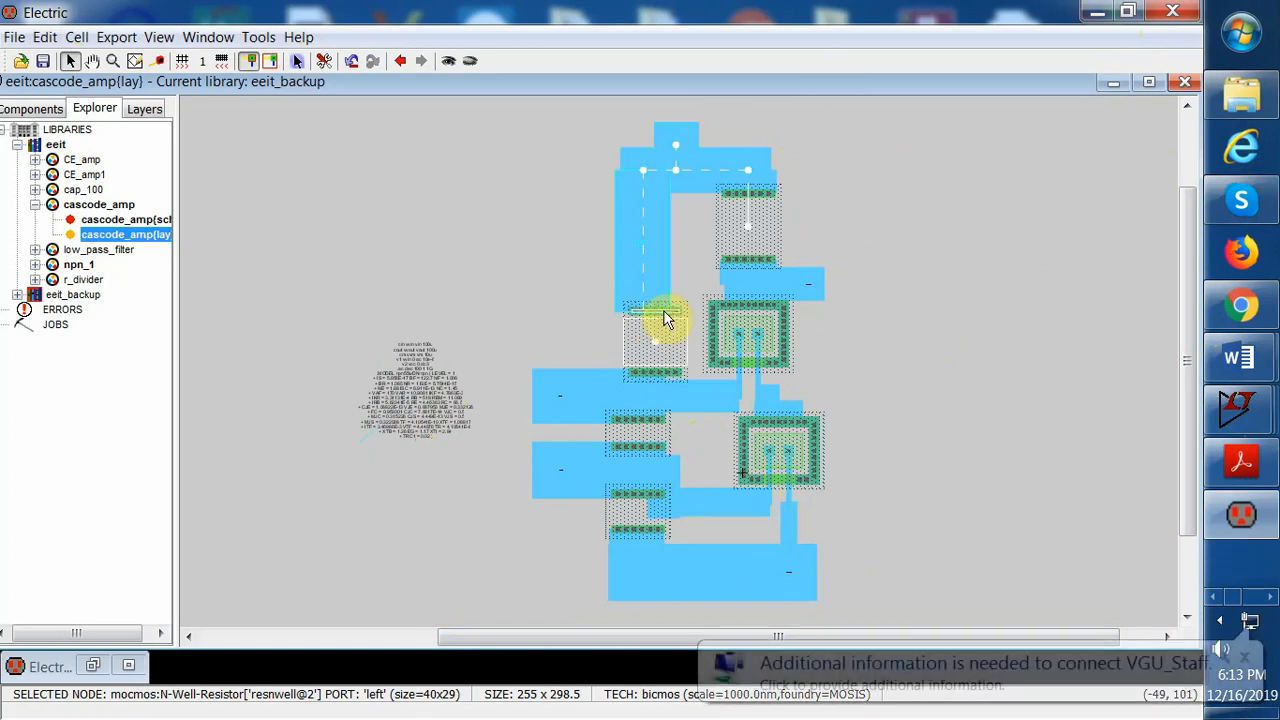
click(45, 37)
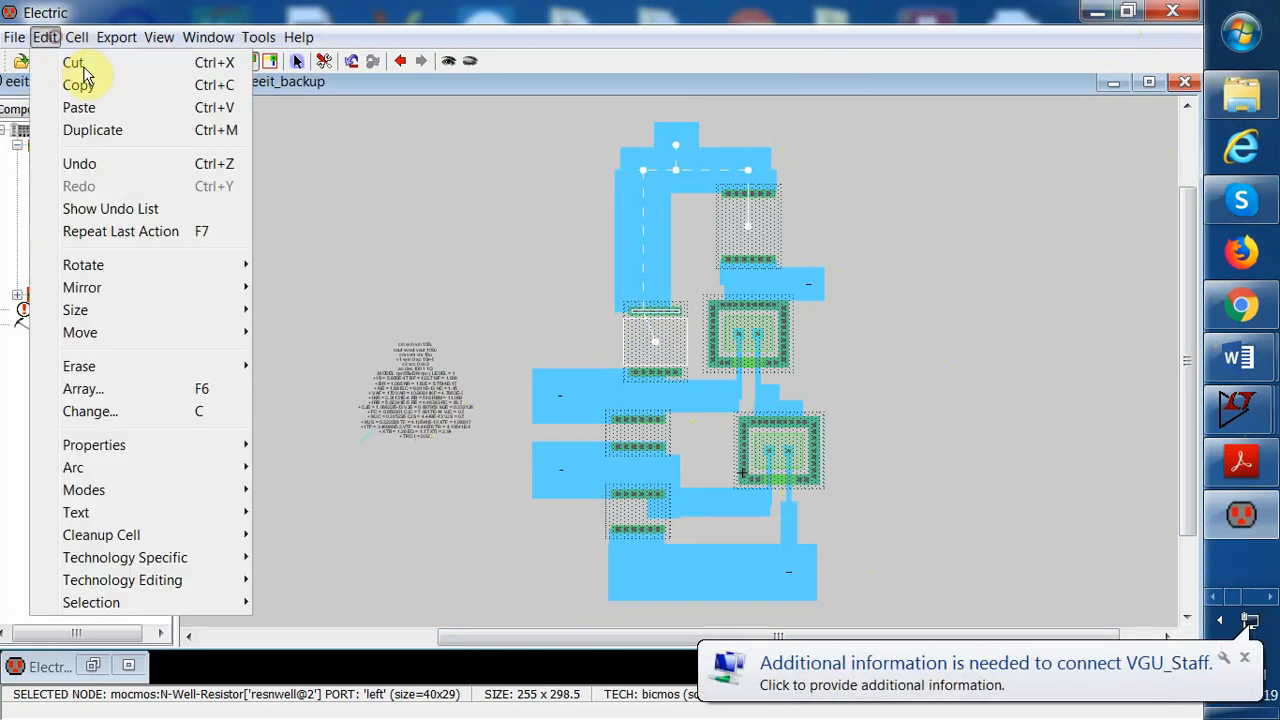
click(90, 165)
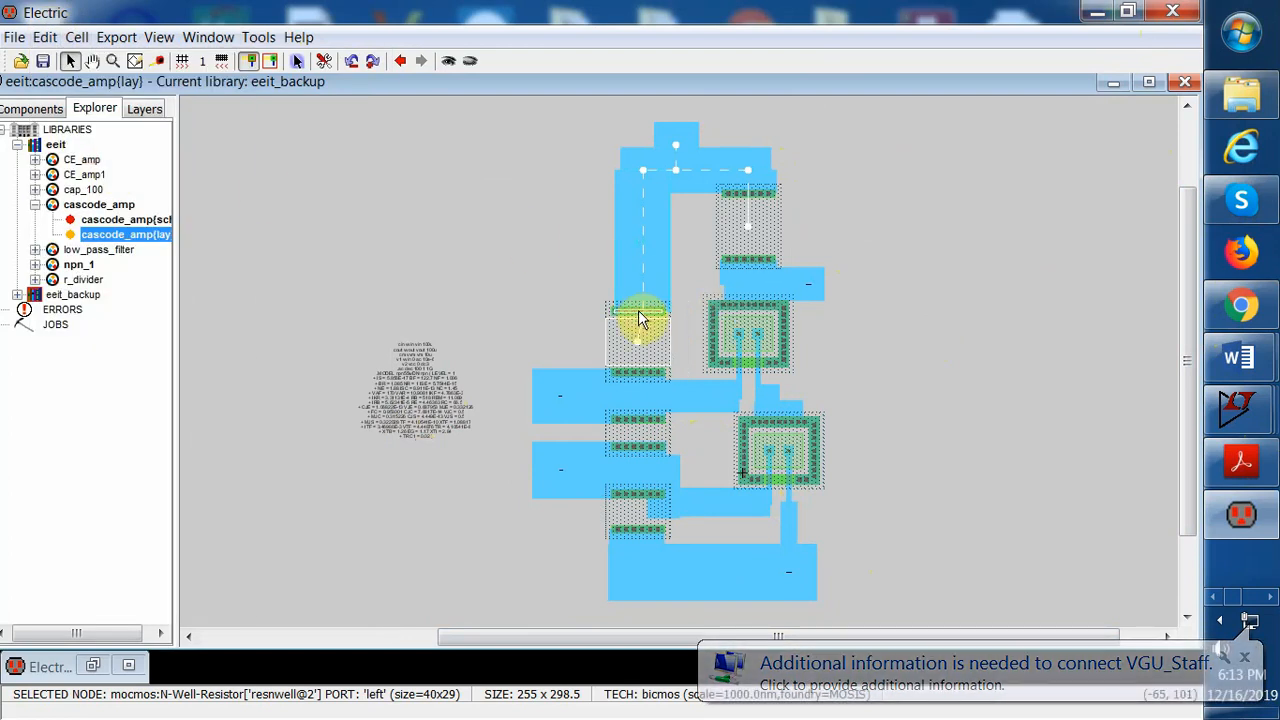
drag(639, 304, 666, 320)
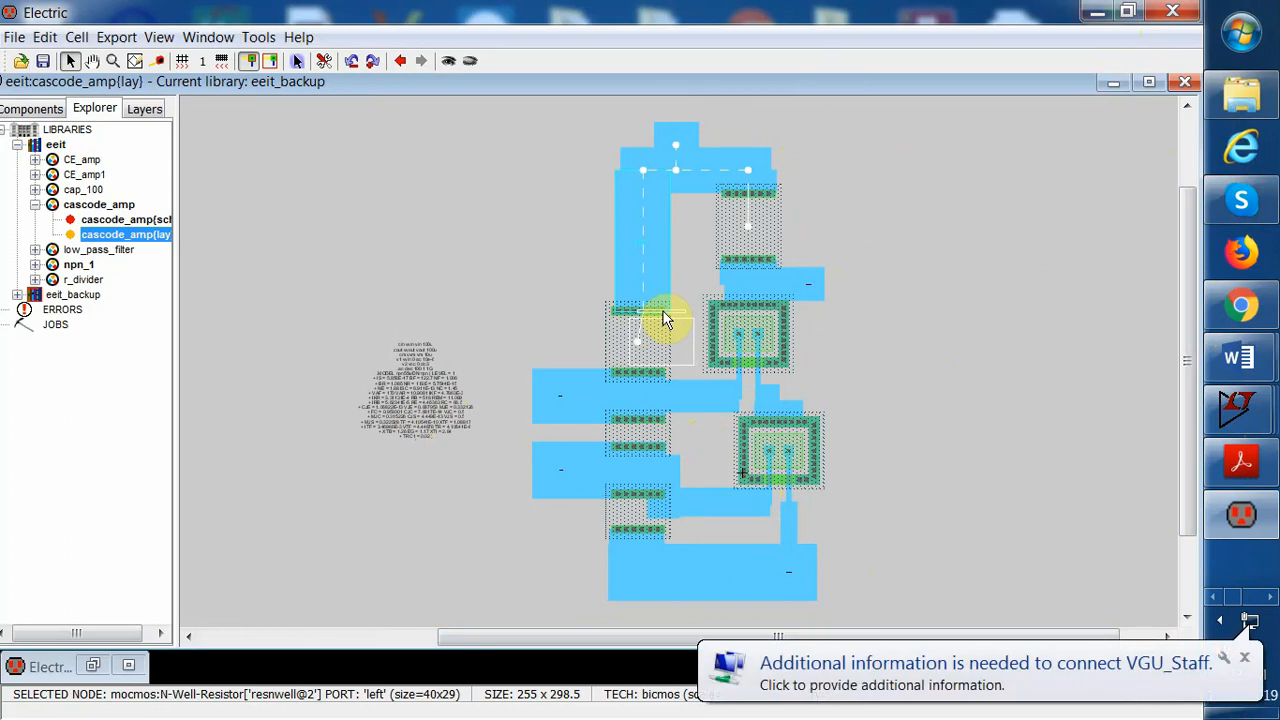
drag(645, 271, 664, 270)
Move the middle N-Well resistor to the right in line with the upper resistor
click(640, 438)
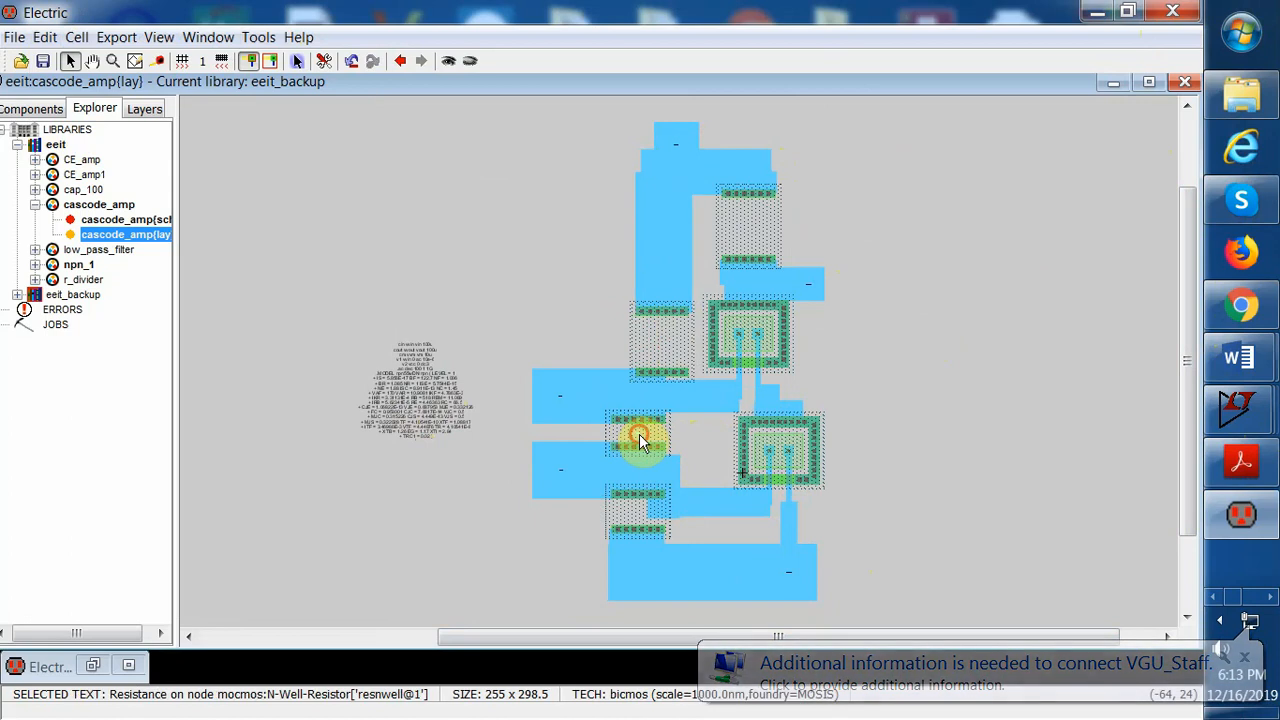
drag(640, 438, 694, 451)
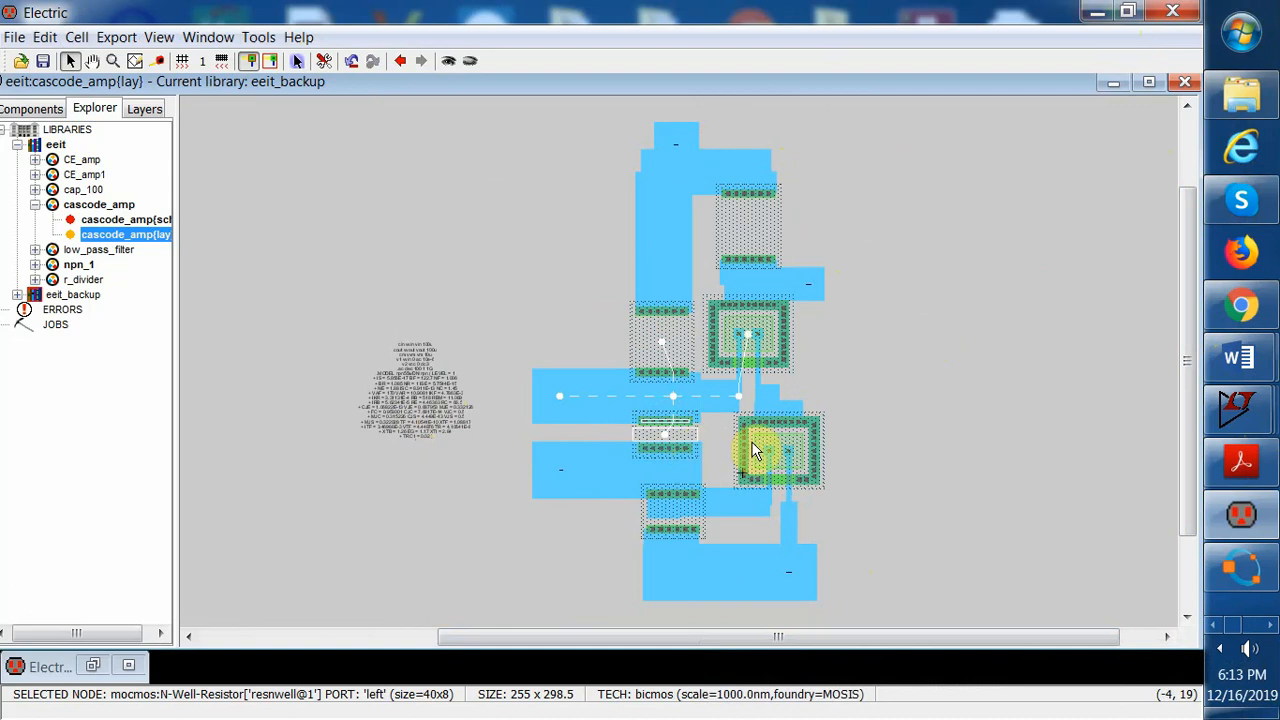
click(918, 455)
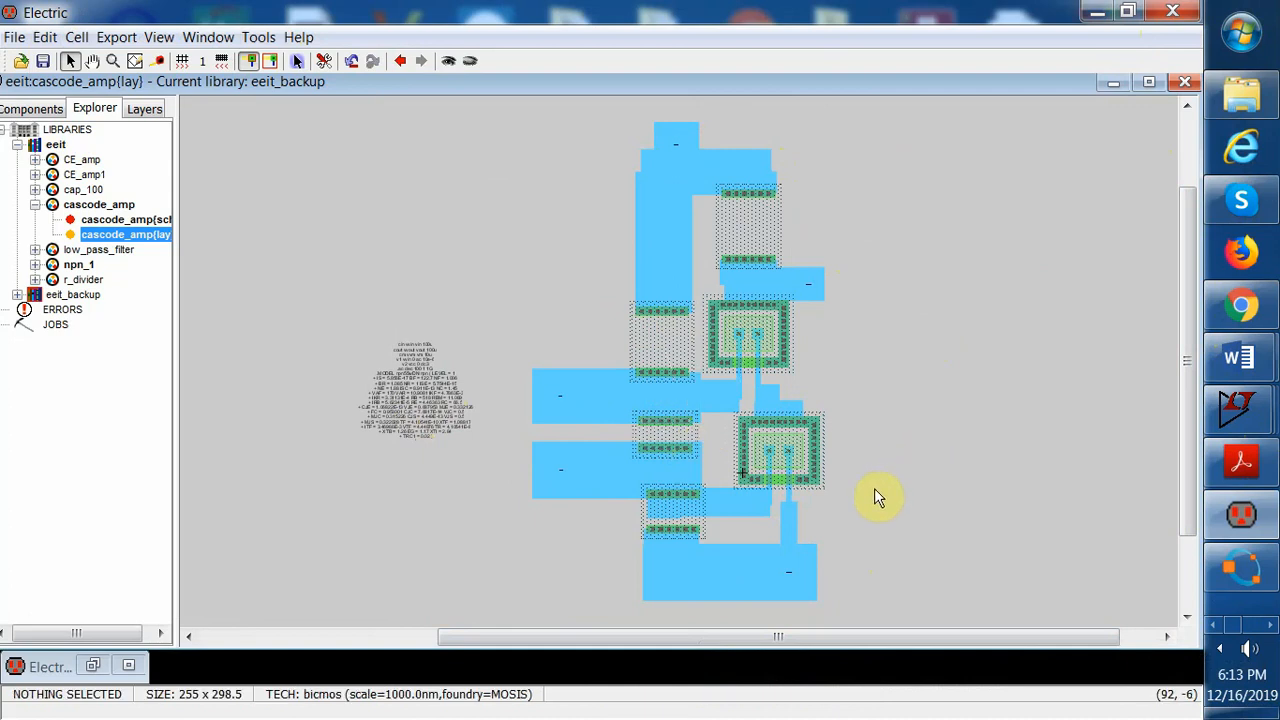
Open the properties of the lower-left vin Metal-1 arc
click(551, 397)
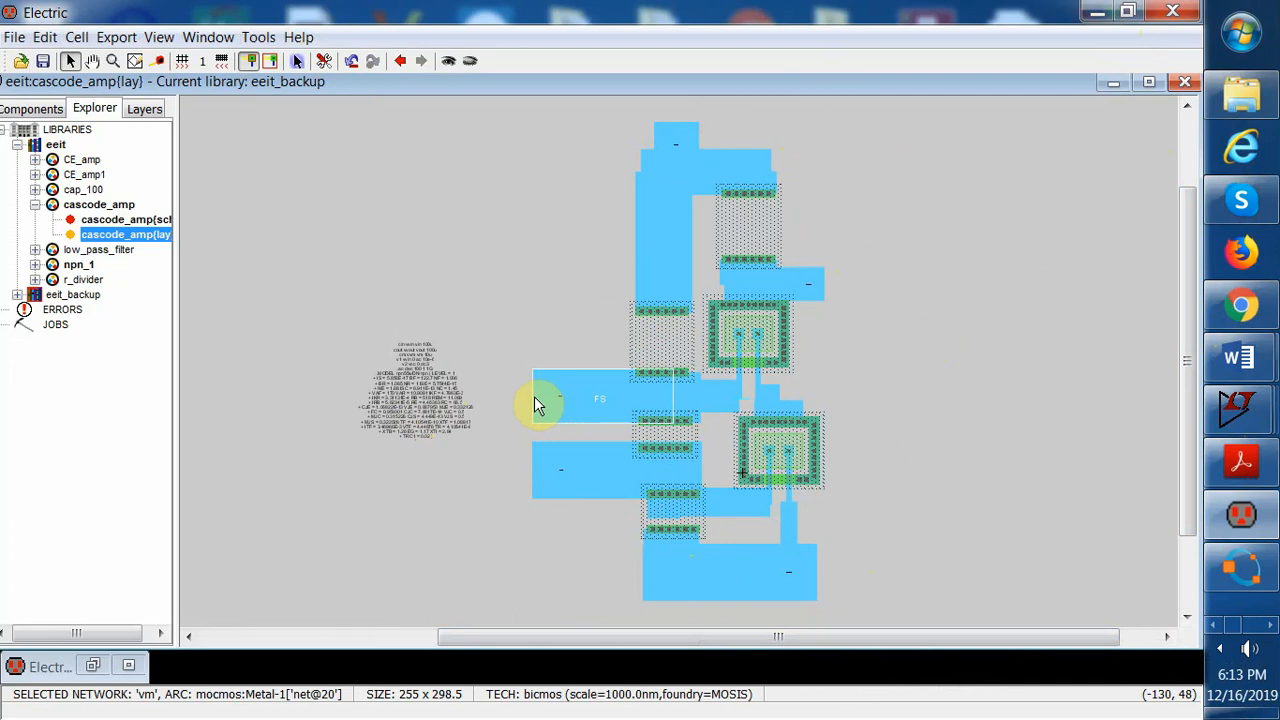
click(546, 398)
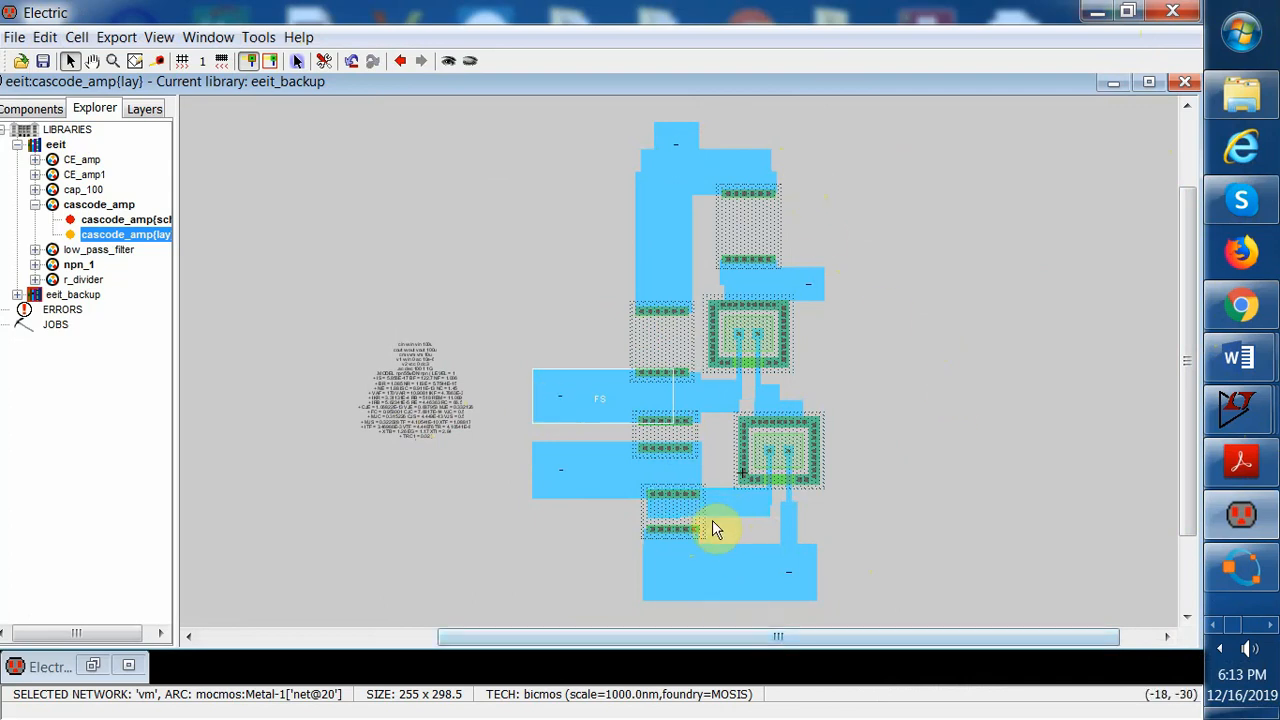
click(546, 482)
double_click(546, 482)
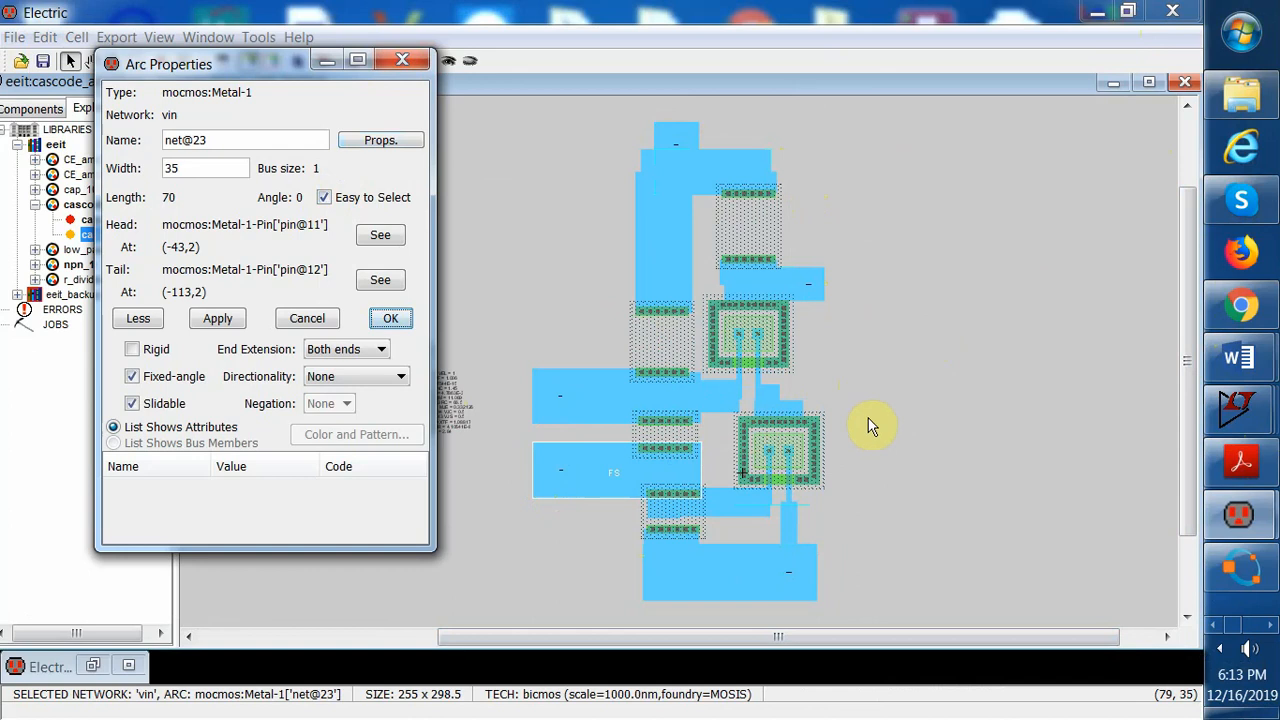
Move the middle N-Well resistor slightly up and right
click(660, 438)
drag(660, 437, 670, 422)
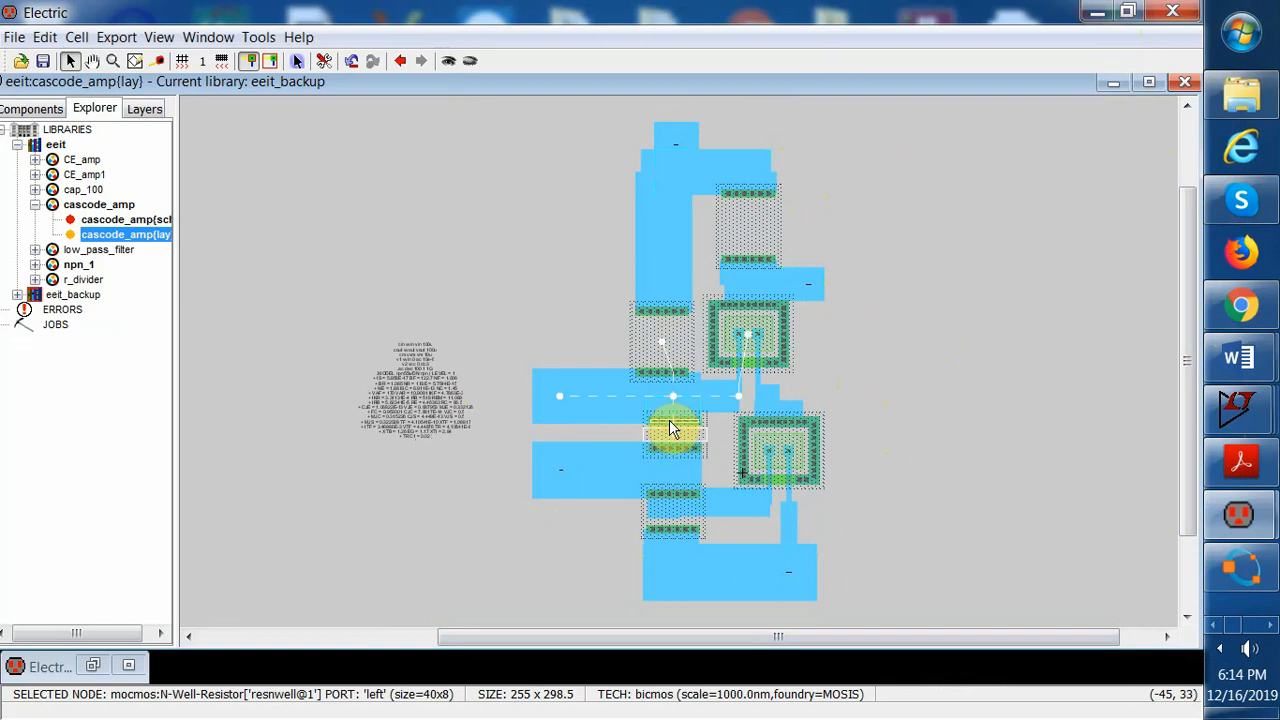
Delete the long vin and vm Metal-1 wires on the left together with their leftover pins and exports
click(890, 427)
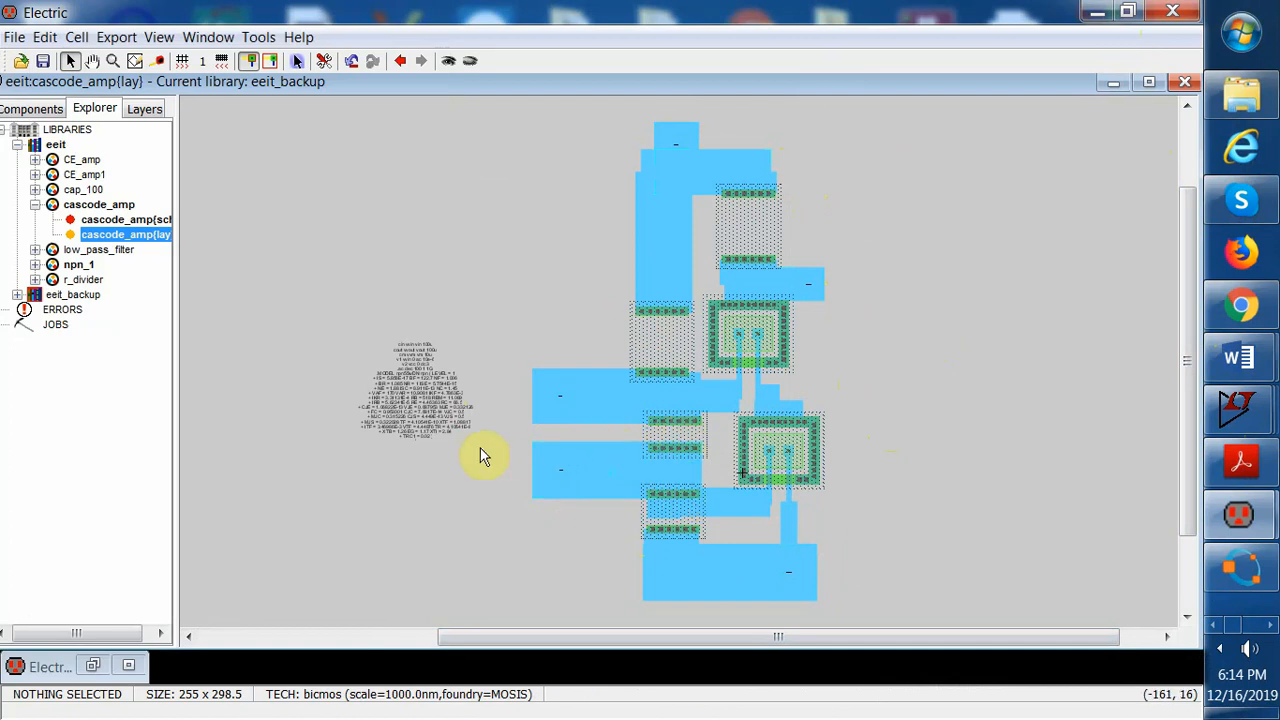
click(536, 454)
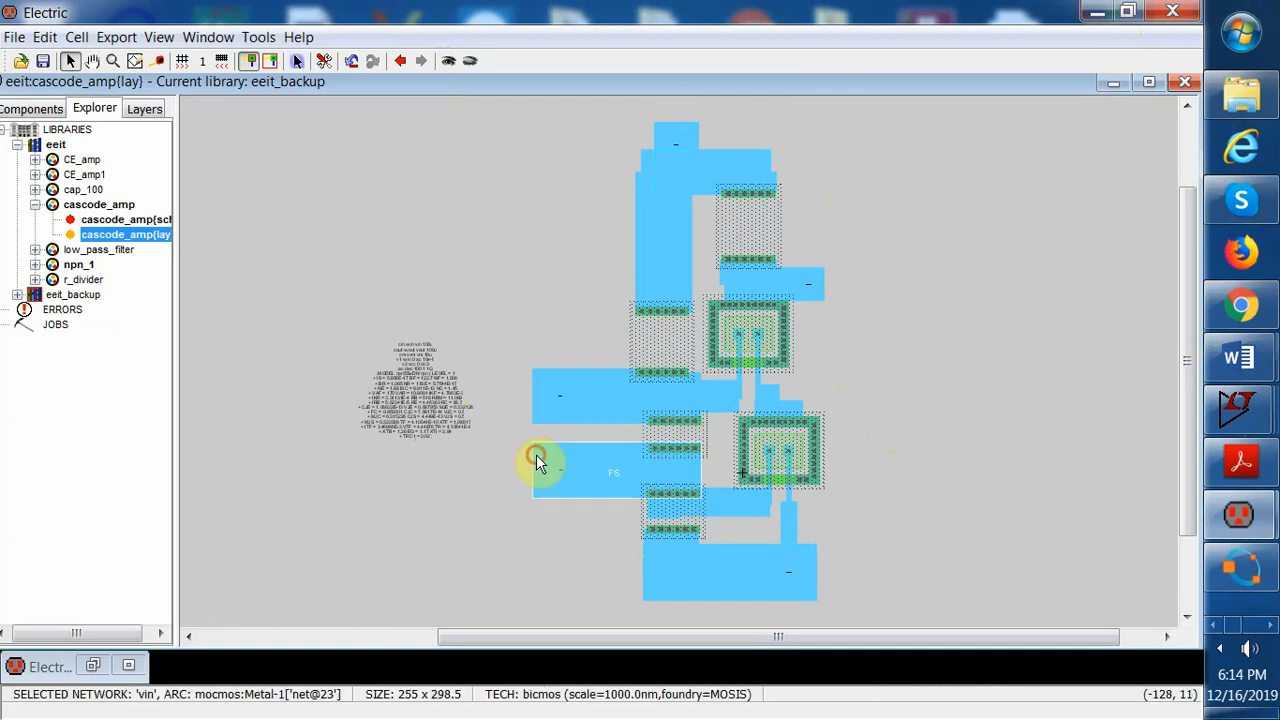
click(46, 37)
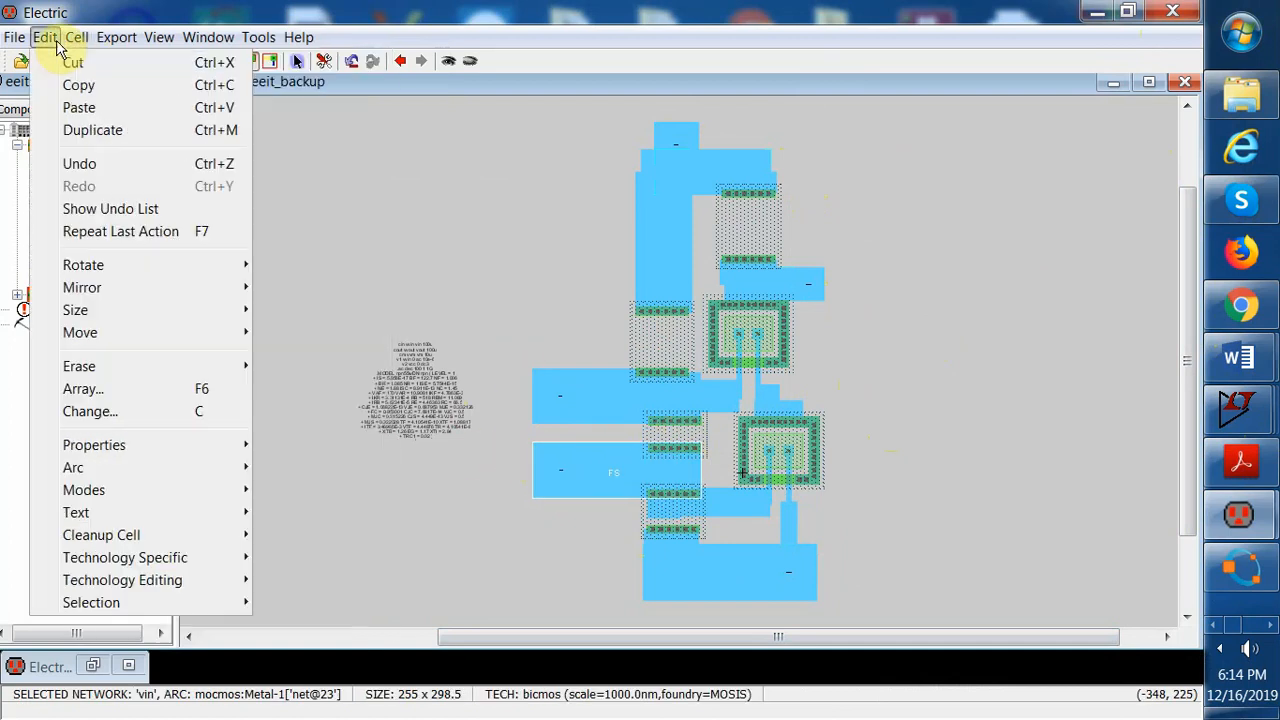
click(72, 64)
click(546, 388)
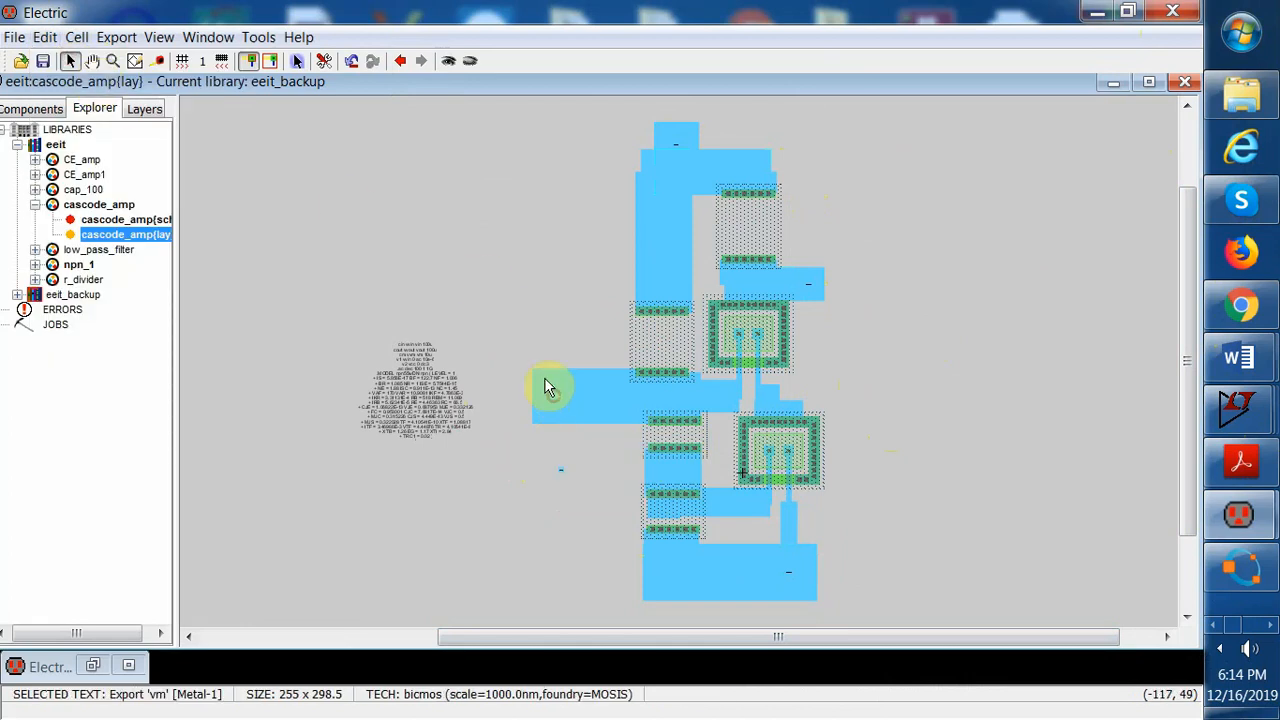
click(541, 375)
click(46, 37)
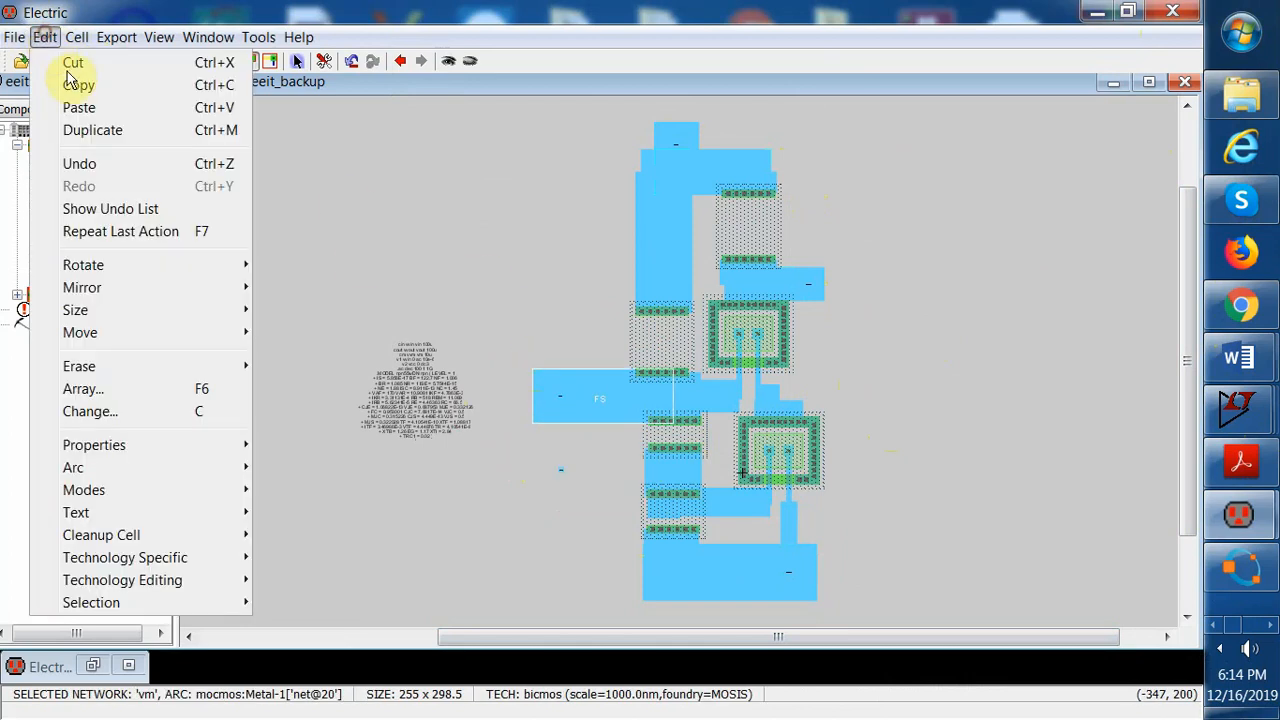
click(72, 64)
drag(514, 340, 600, 500)
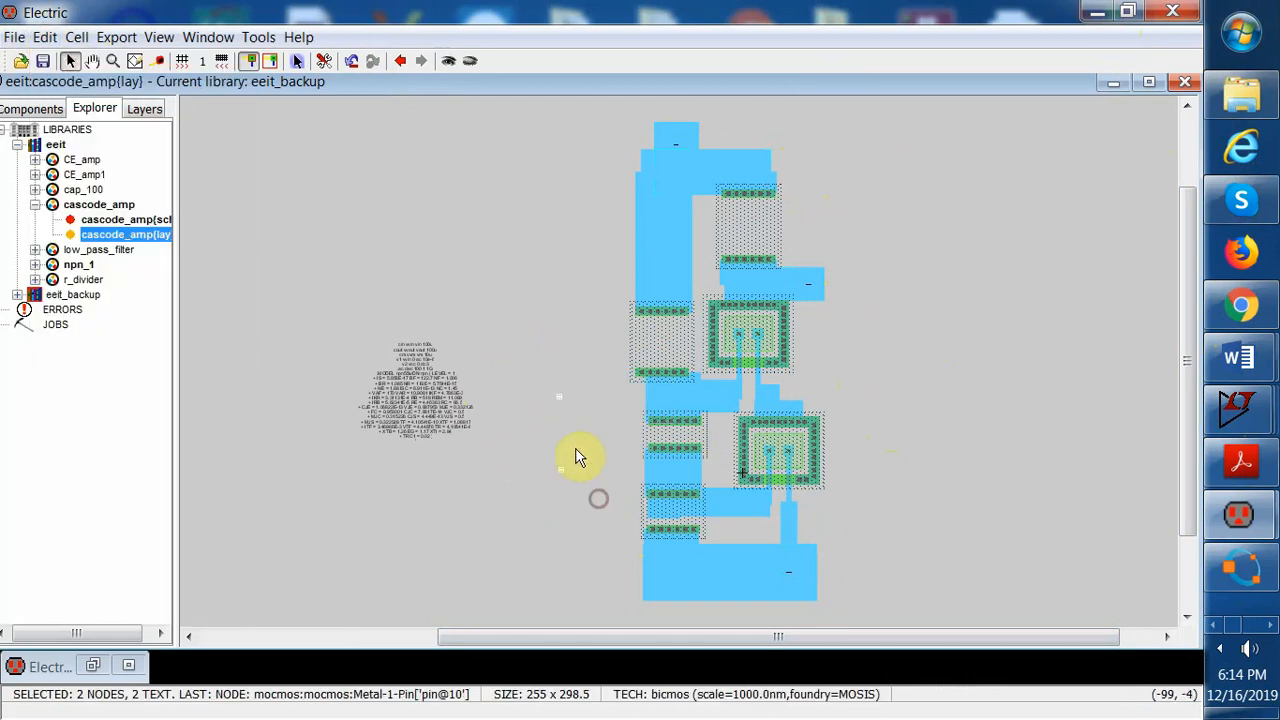
click(45, 37)
click(70, 62)
Draw a short Metal-1 stub leftward from the vm node beside the middle N-Well resistor
click(677, 400)
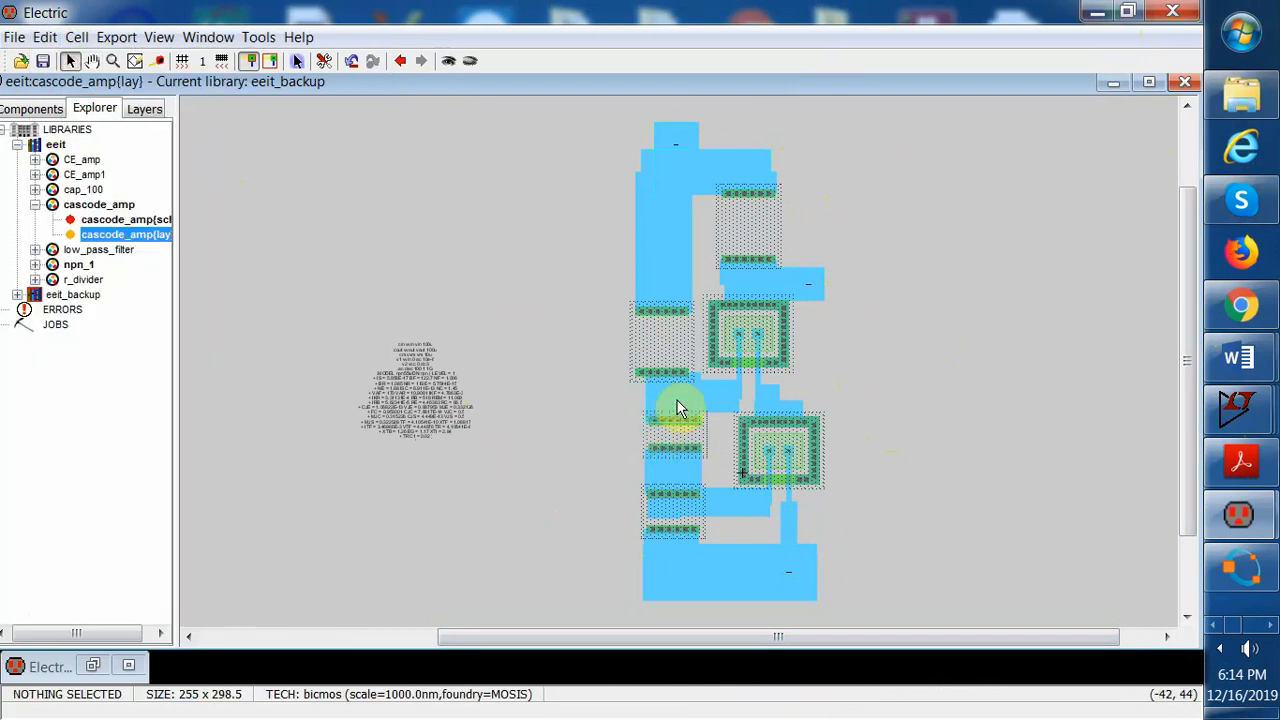
right_drag(676, 398, 618, 401)
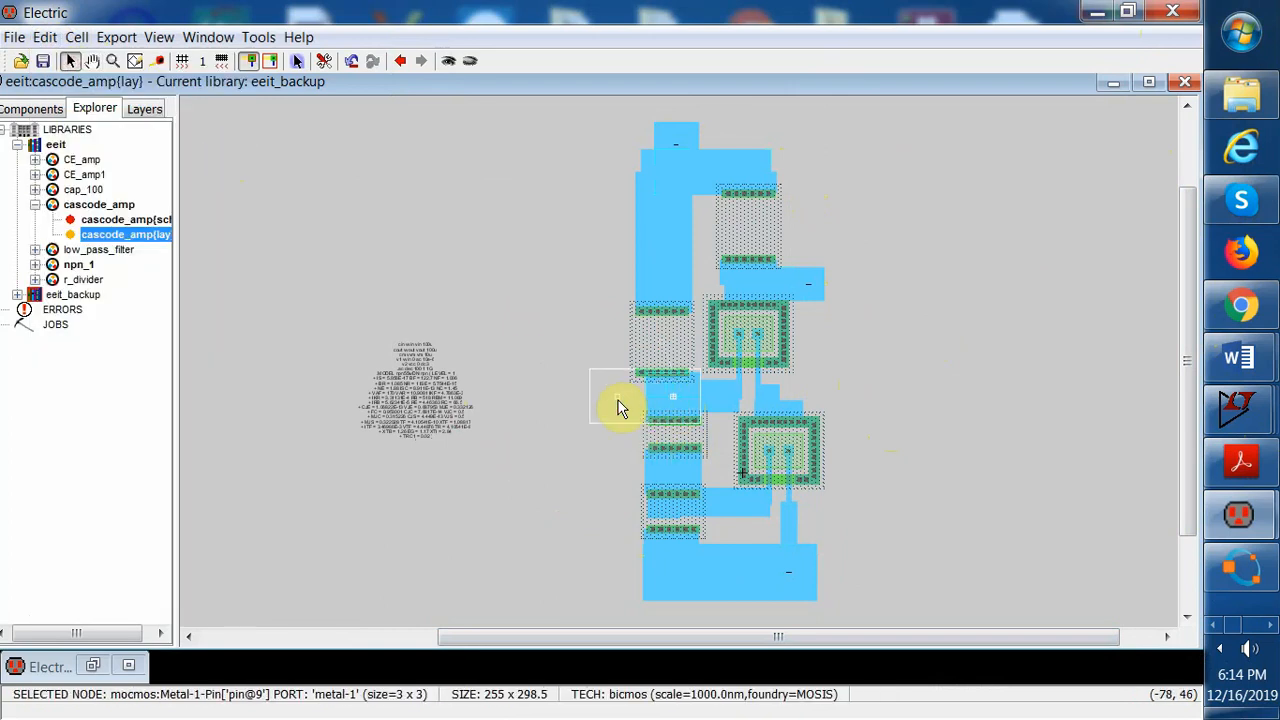
right_drag(618, 404, 631, 403)
Draw a short Metal-1 stub leftward from the vin node near the lower N-Well resistor
click(592, 468)
click(681, 473)
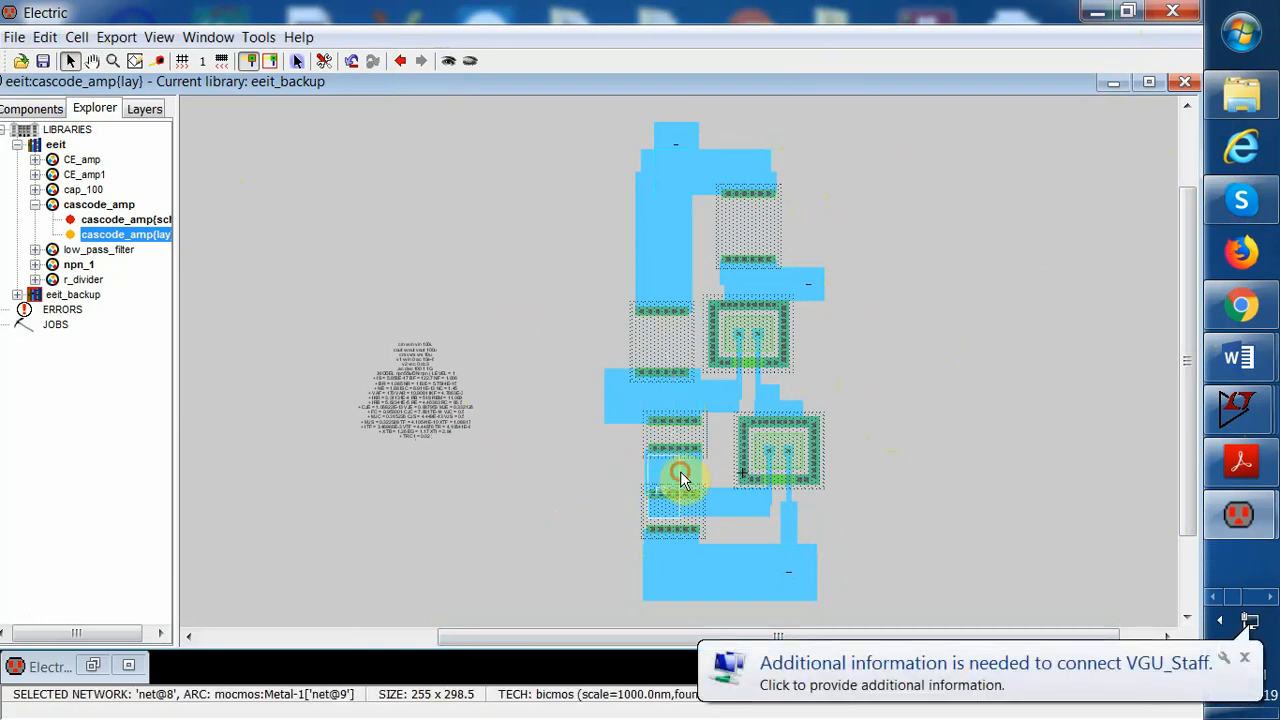
click(689, 478)
click(668, 482)
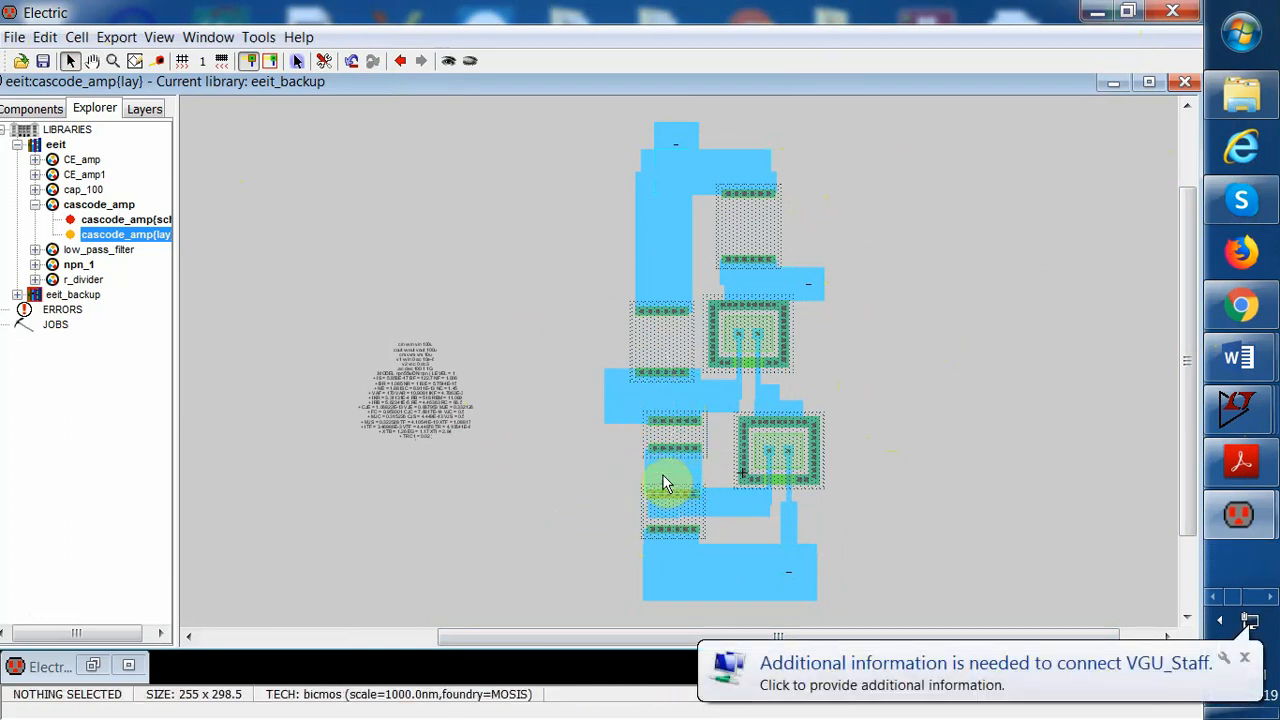
right_drag(664, 483, 621, 482)
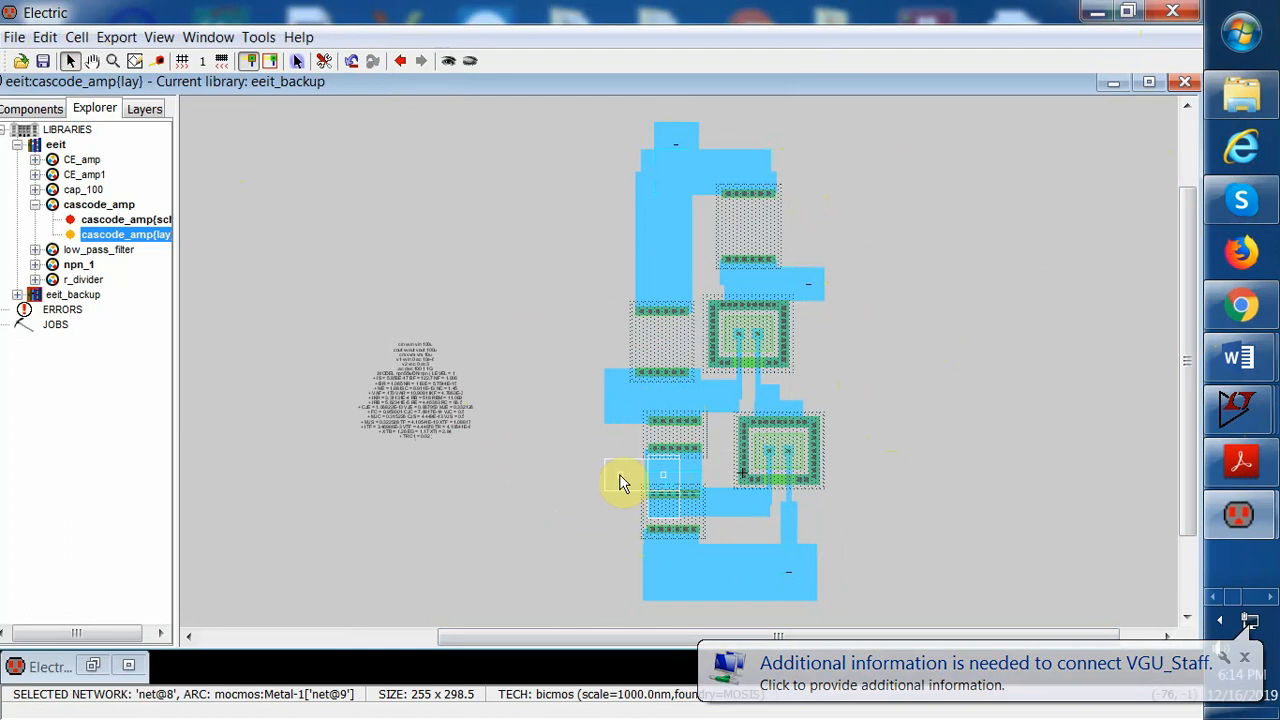
right_click(619, 476)
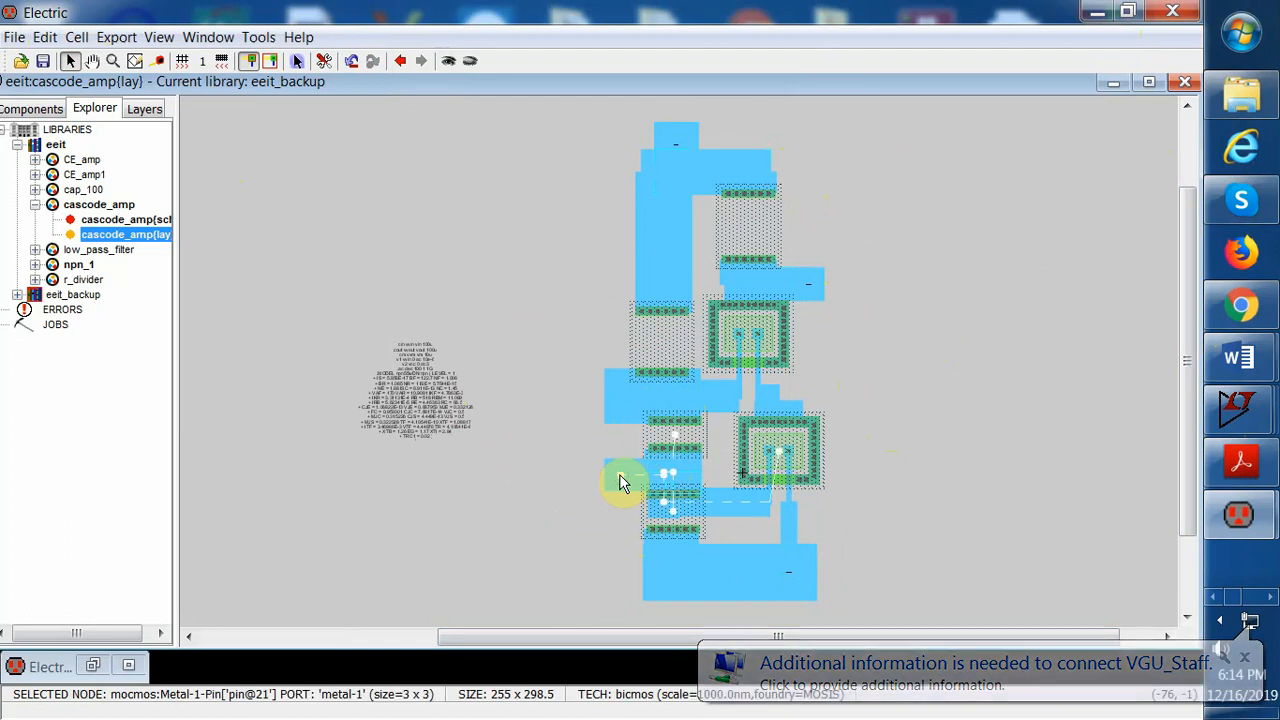
click(558, 522)
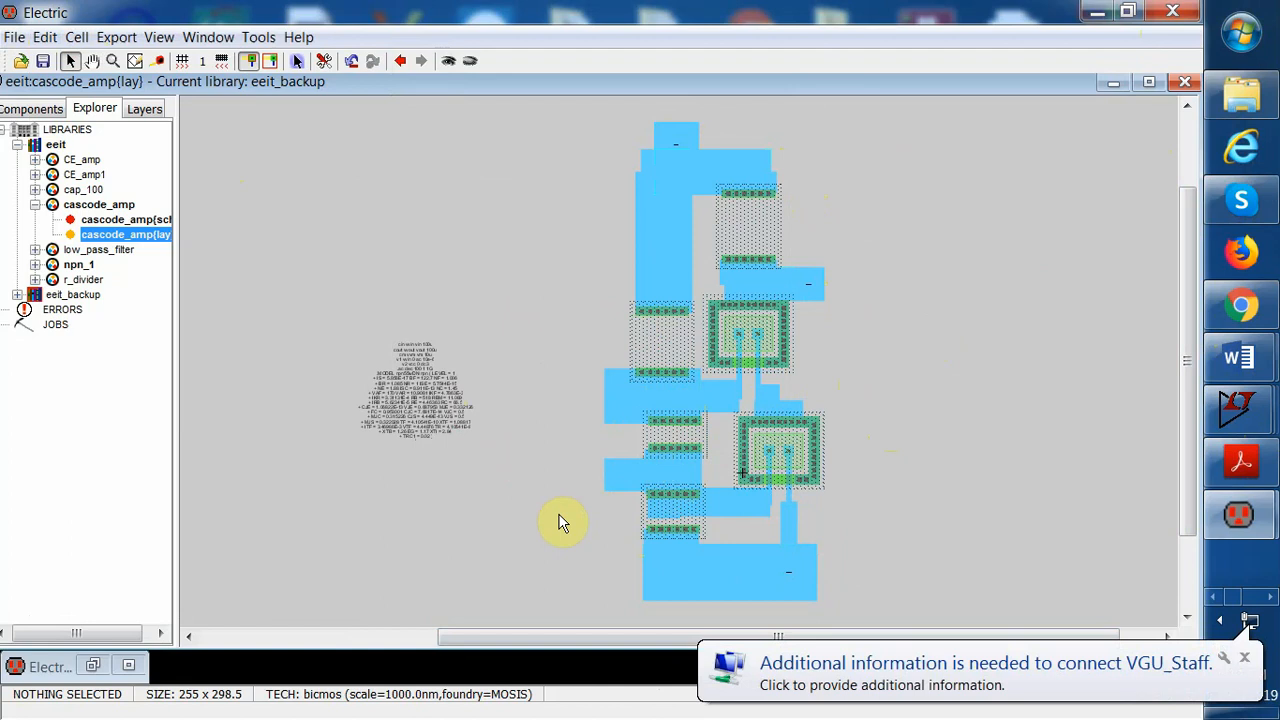
click(739, 503)
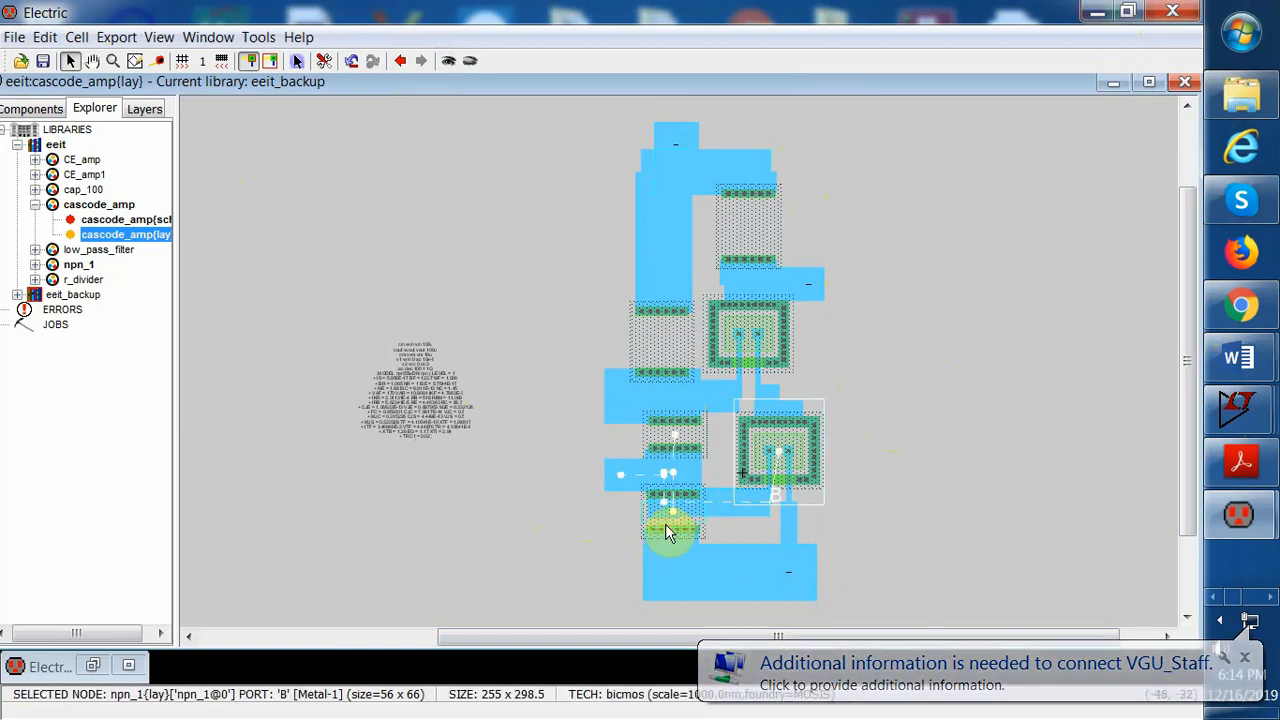
click(674, 560)
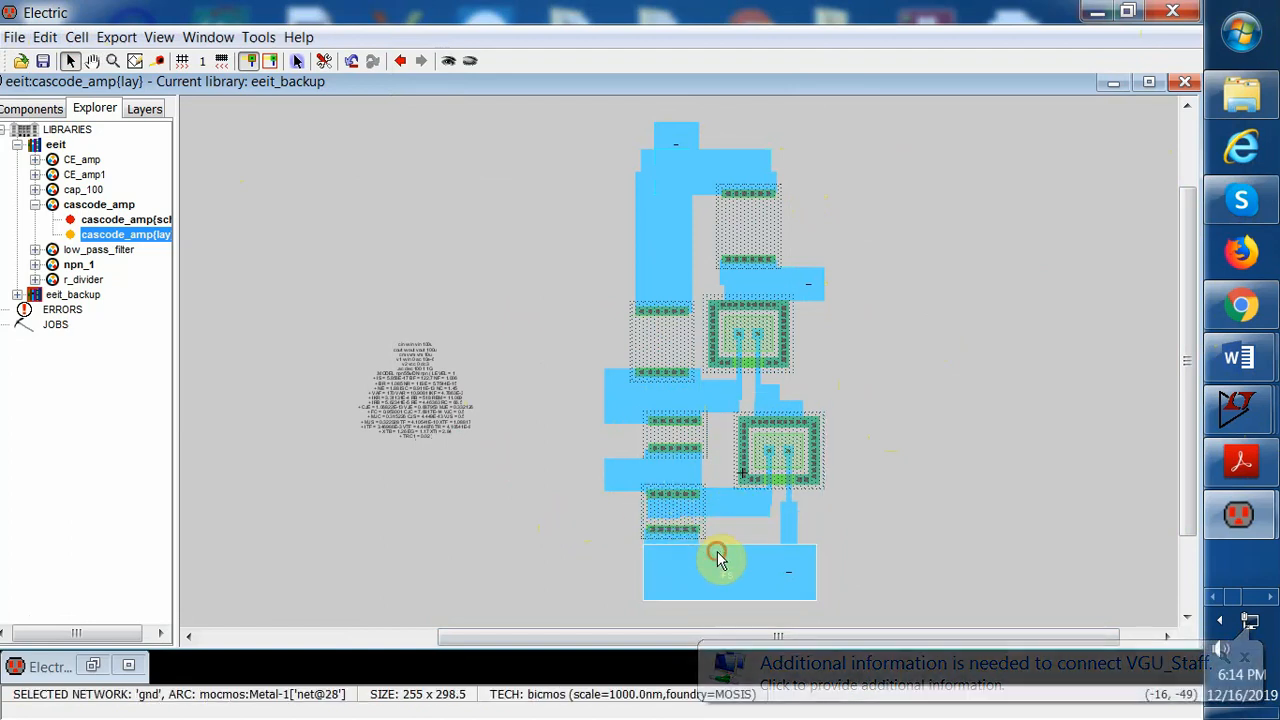
click(726, 512)
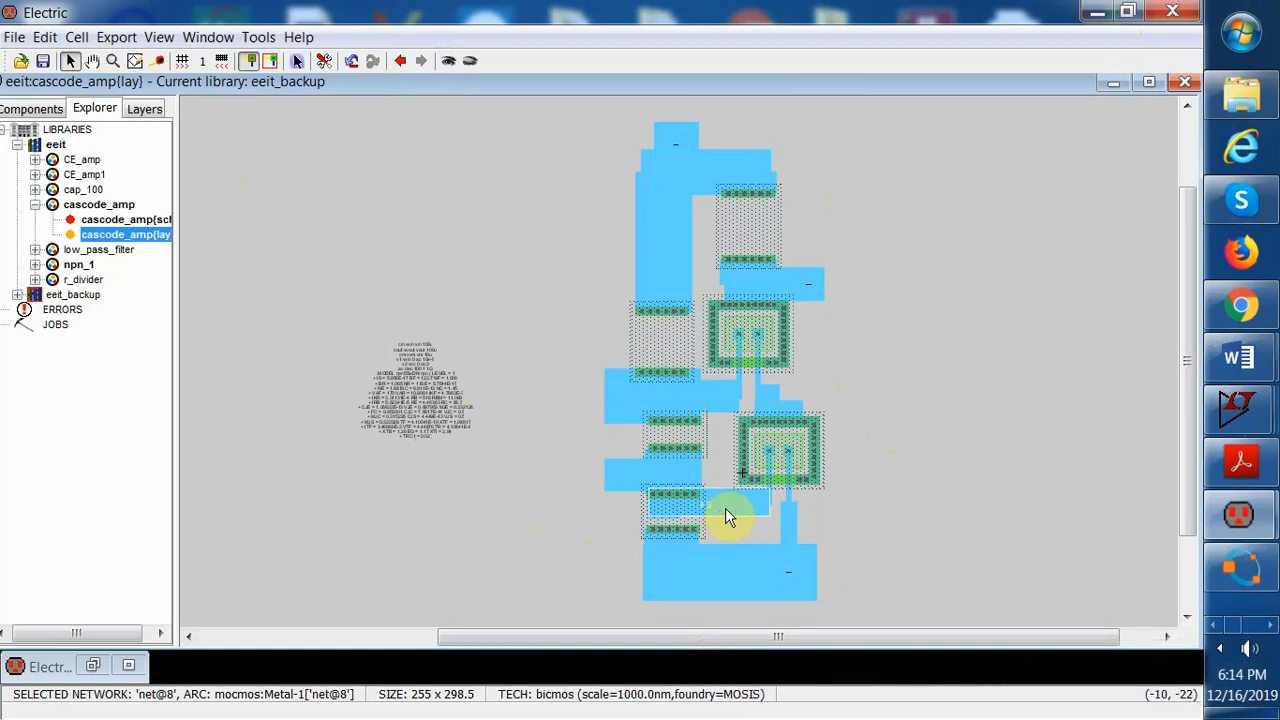
Export the end pin of the upper Metal-1 stub as vm
click(615, 390)
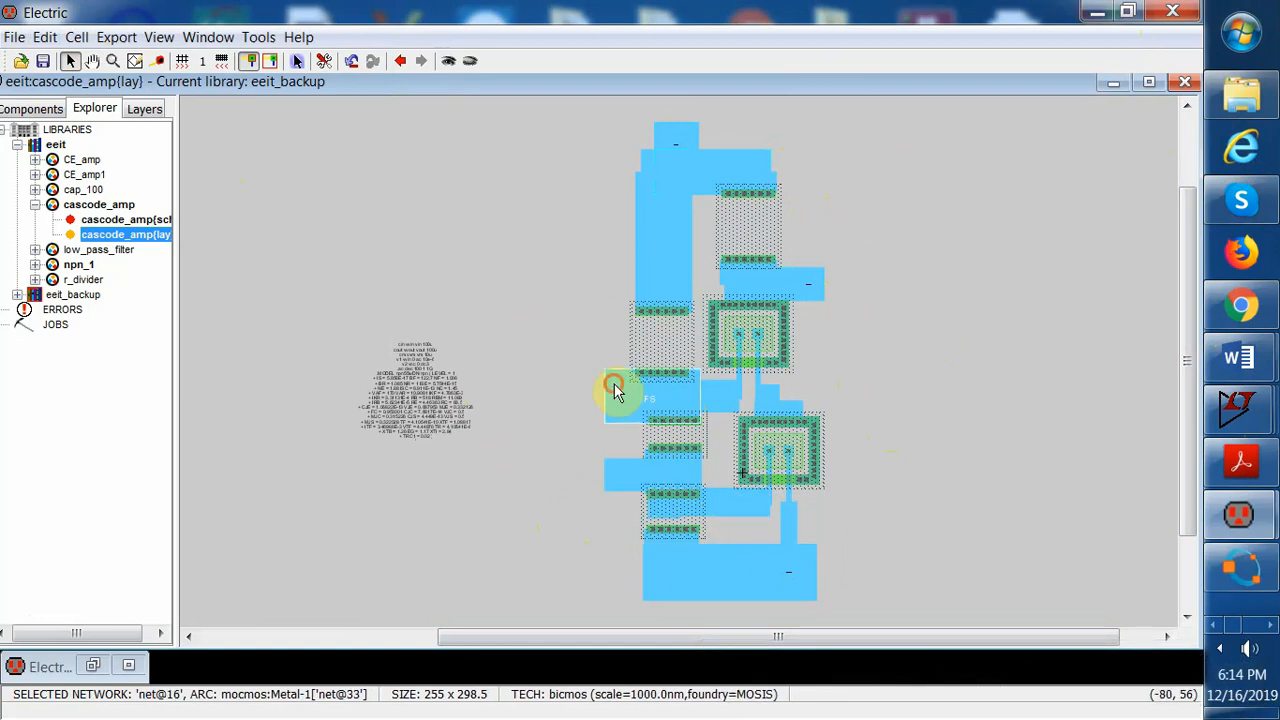
drag(582, 340, 630, 412)
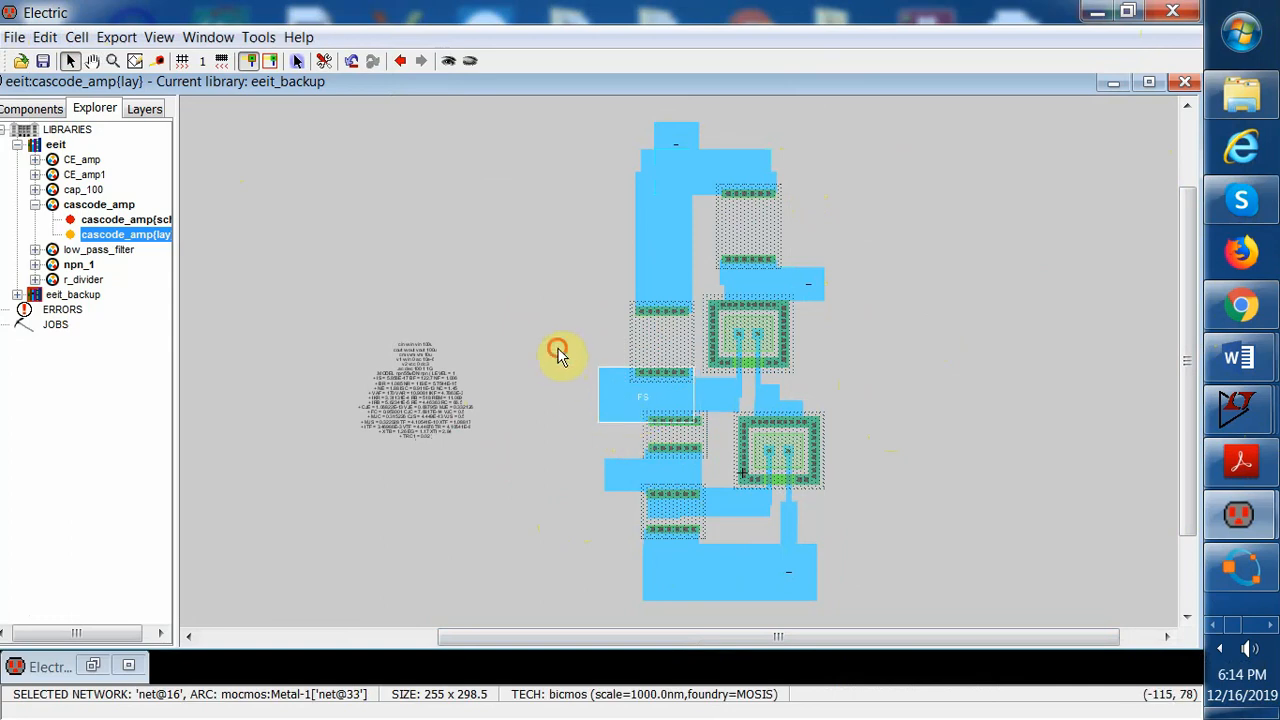
drag(557, 349, 634, 443)
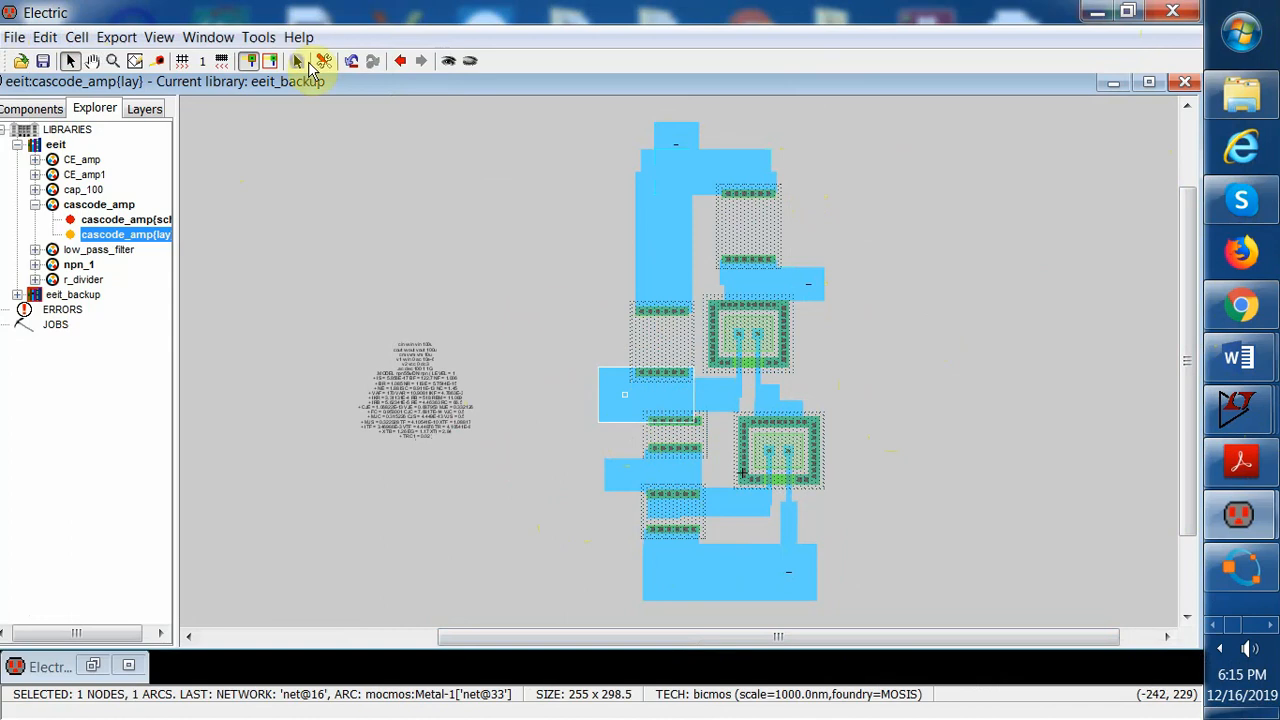
click(117, 37)
click(150, 62)
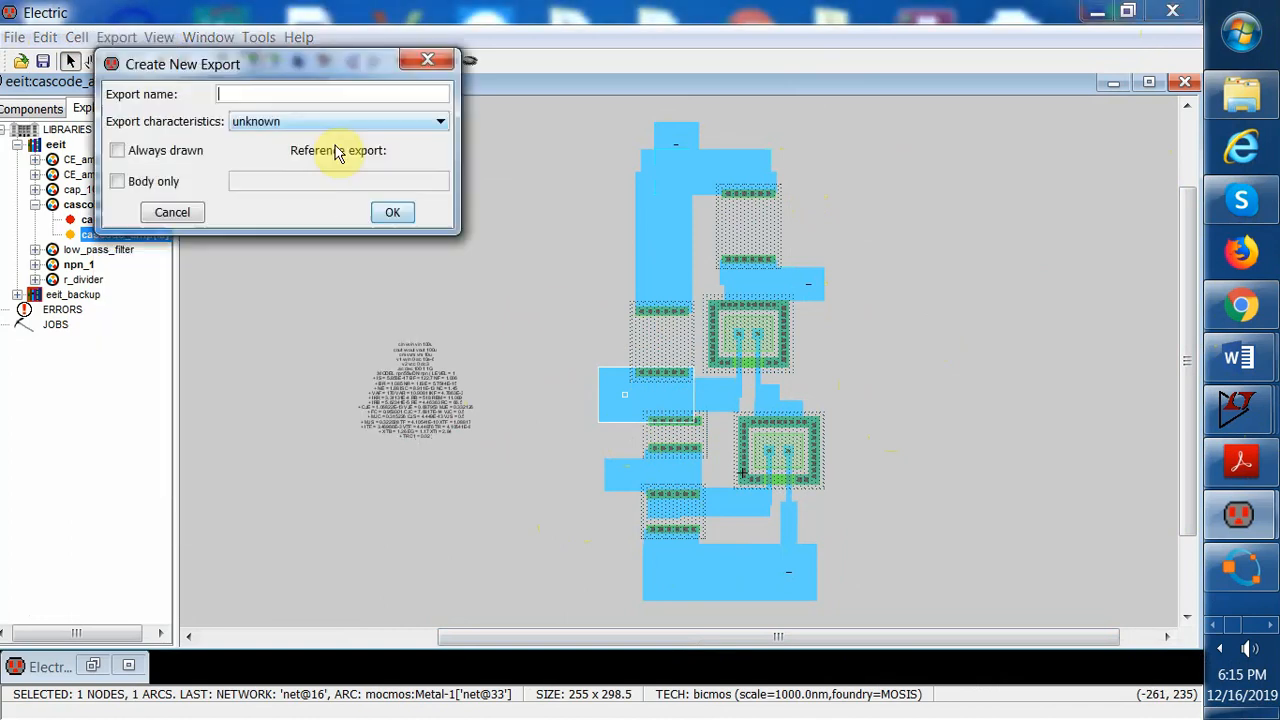
text(vm)
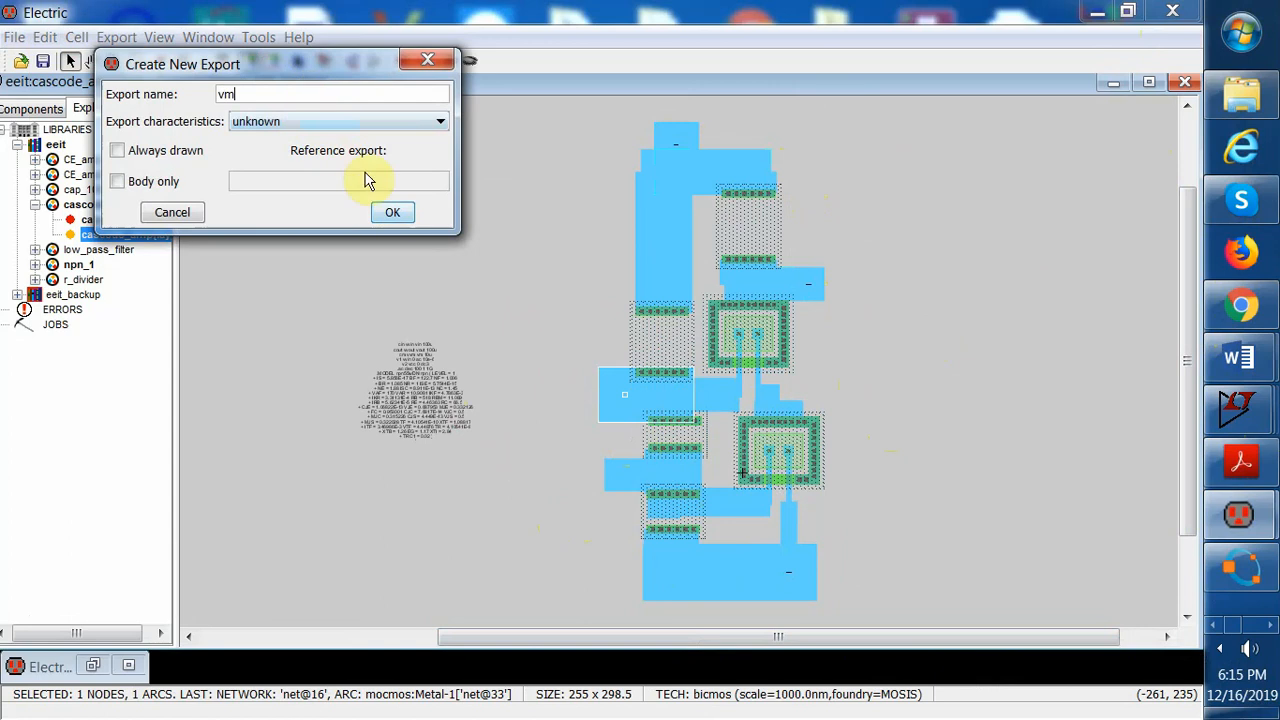
click(392, 212)
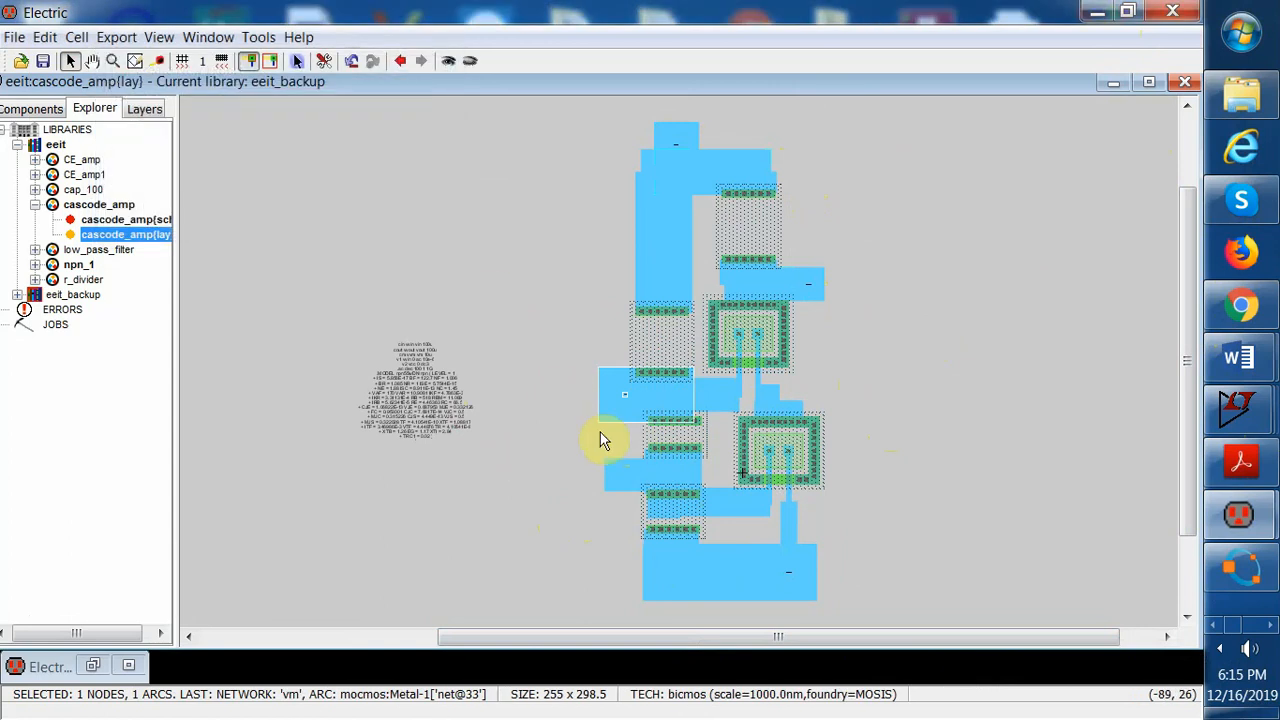
Export the end pin of the lower Metal-1 stub as vin
click(632, 500)
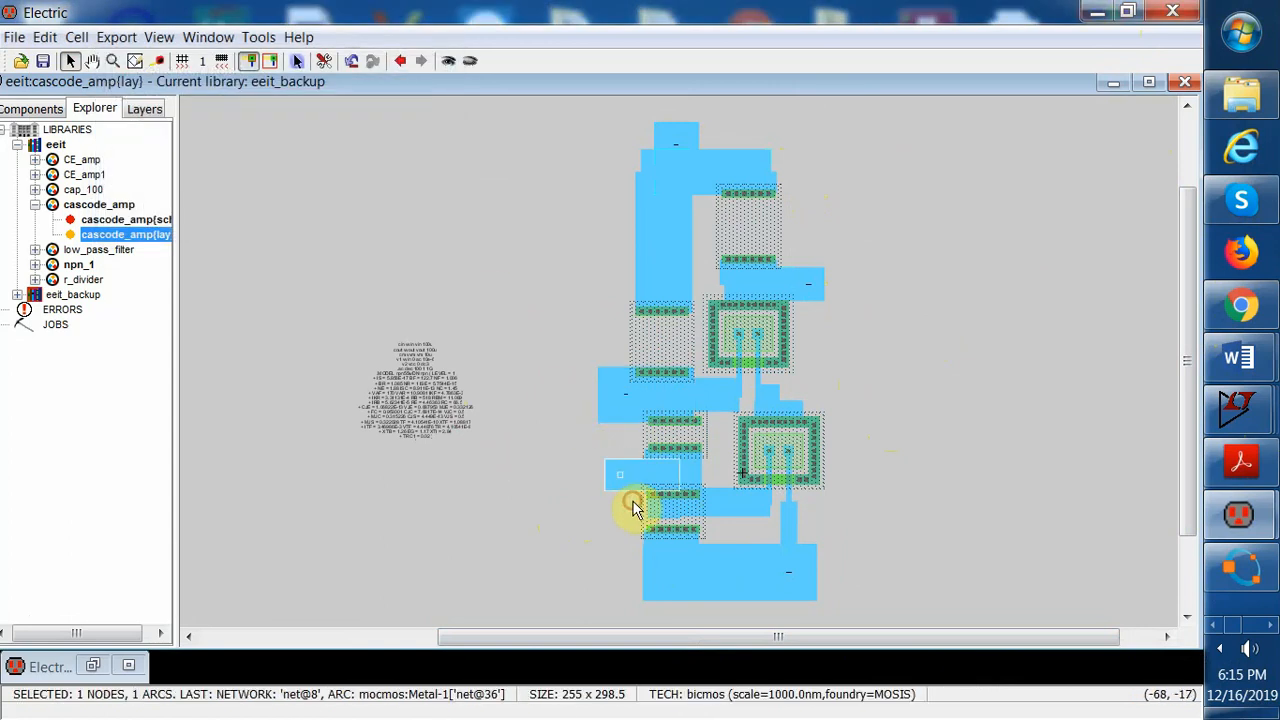
click(159, 37)
click(144, 65)
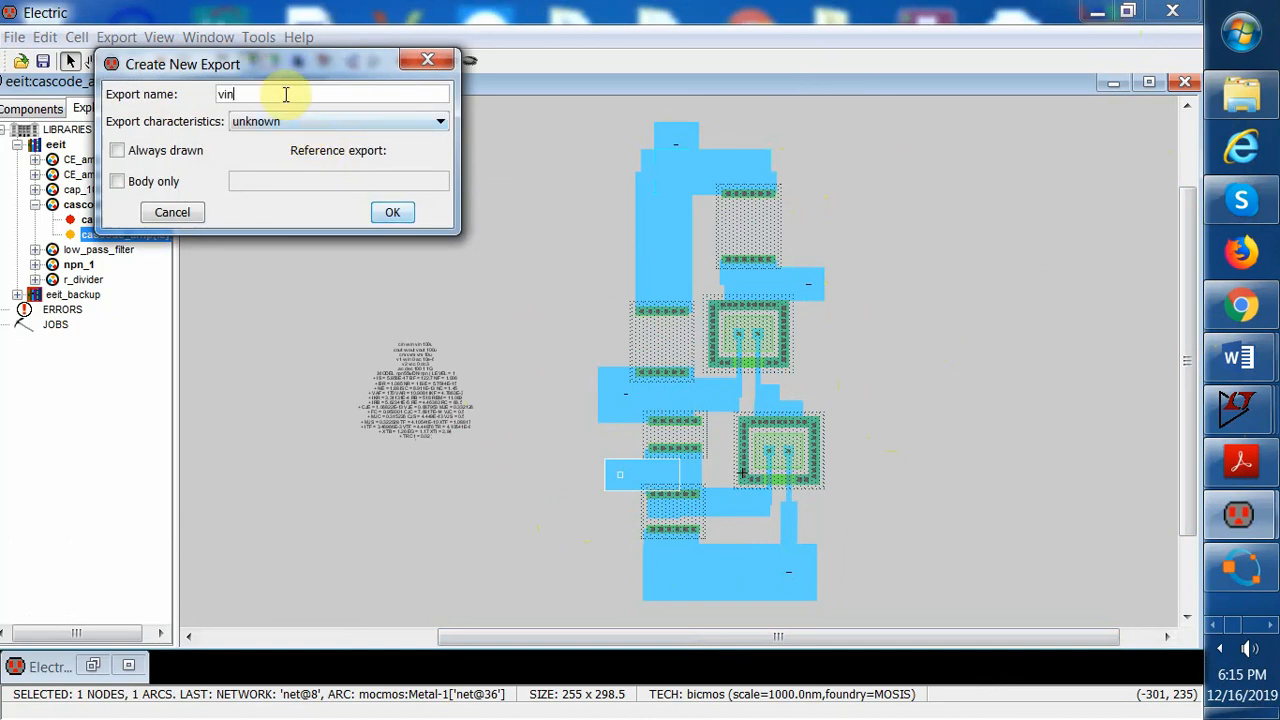
click(392, 212)
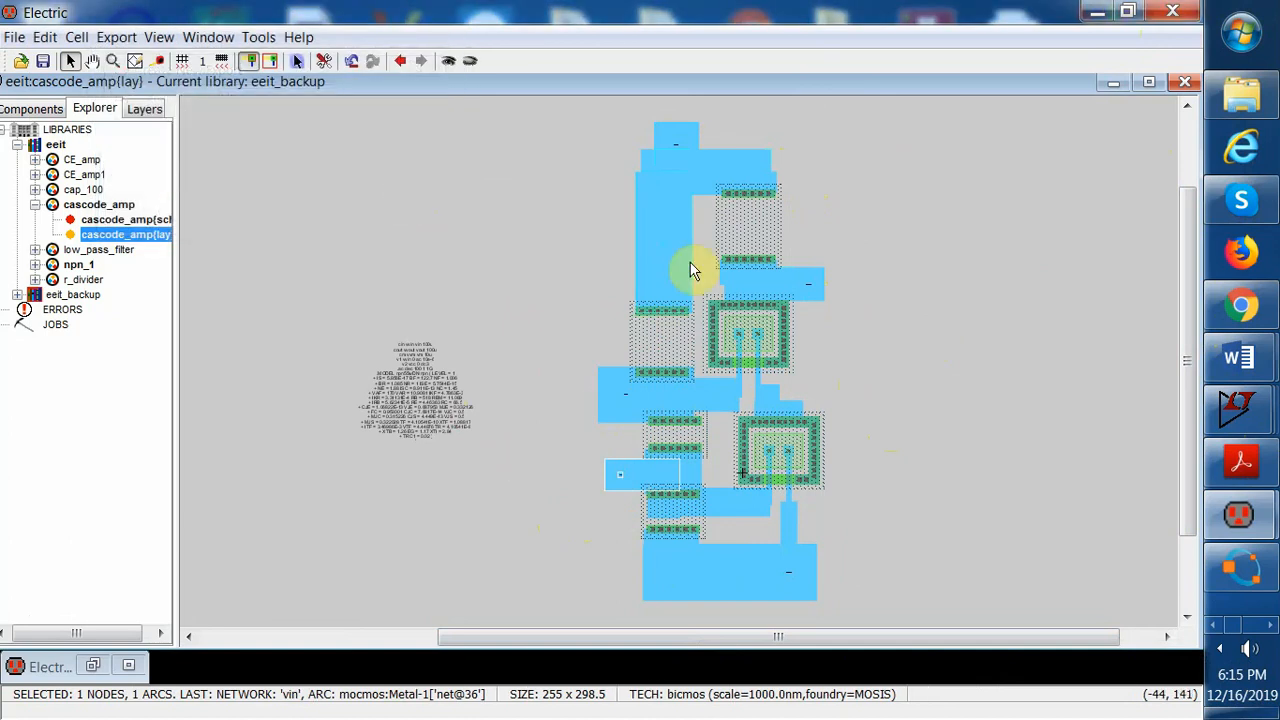
Shift the vm Metal-1 stub 5 units to the right
double_click(603, 400)
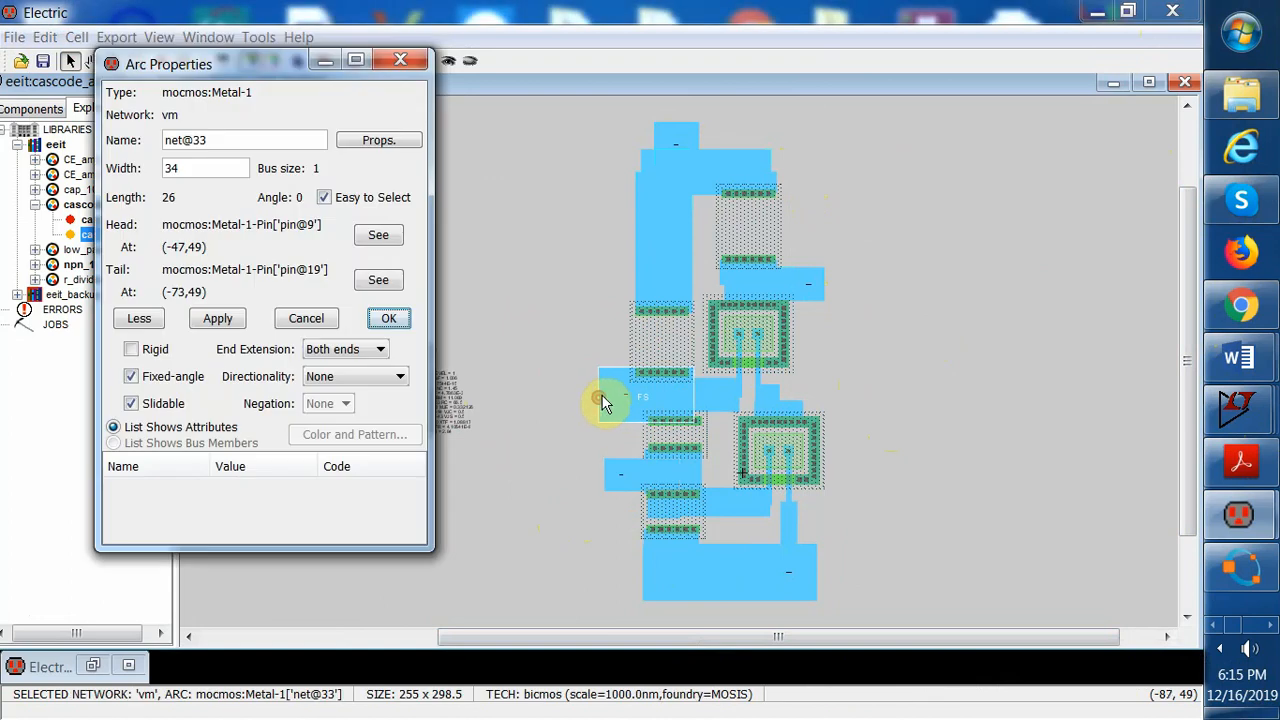
click(388, 64)
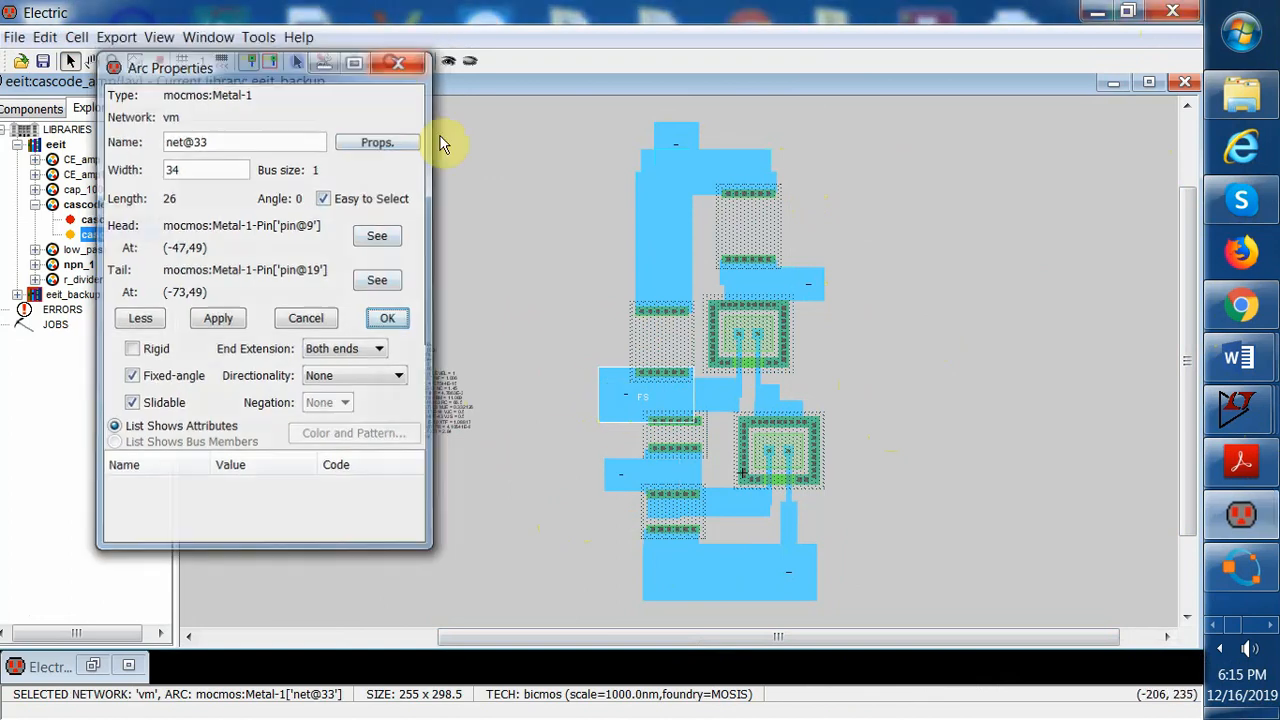
drag(611, 408, 616, 408)
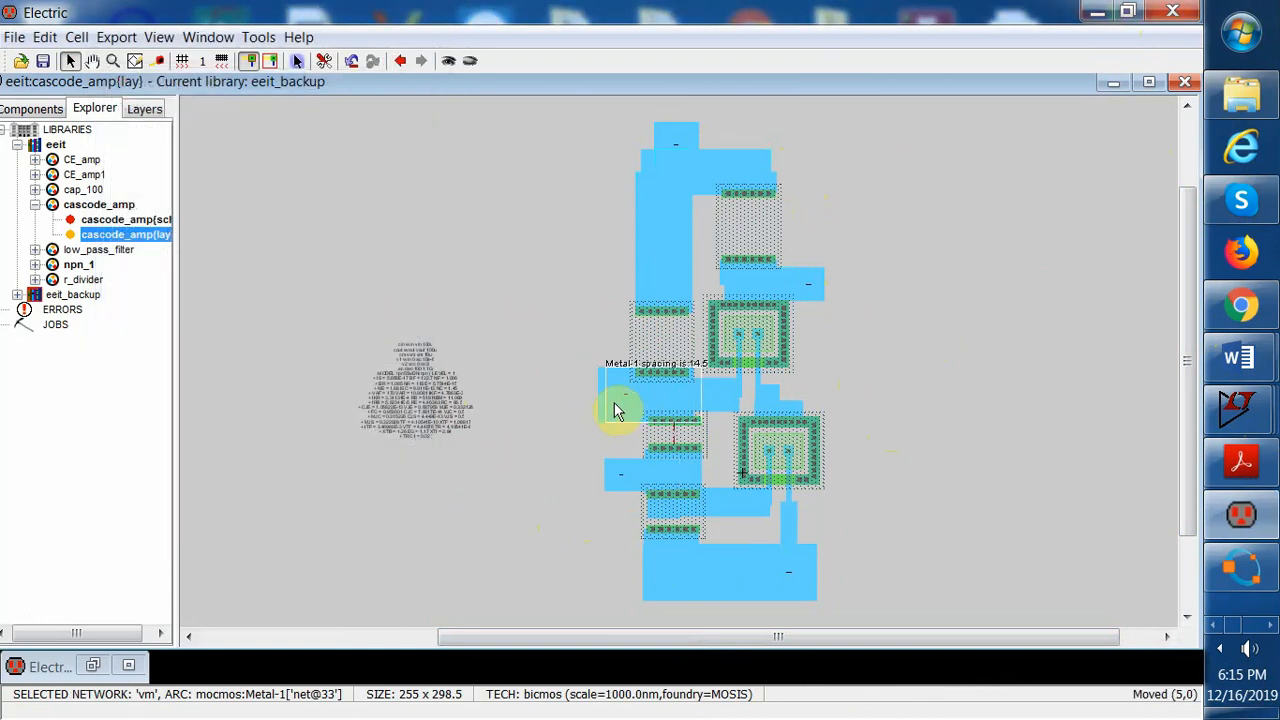
click(523, 434)
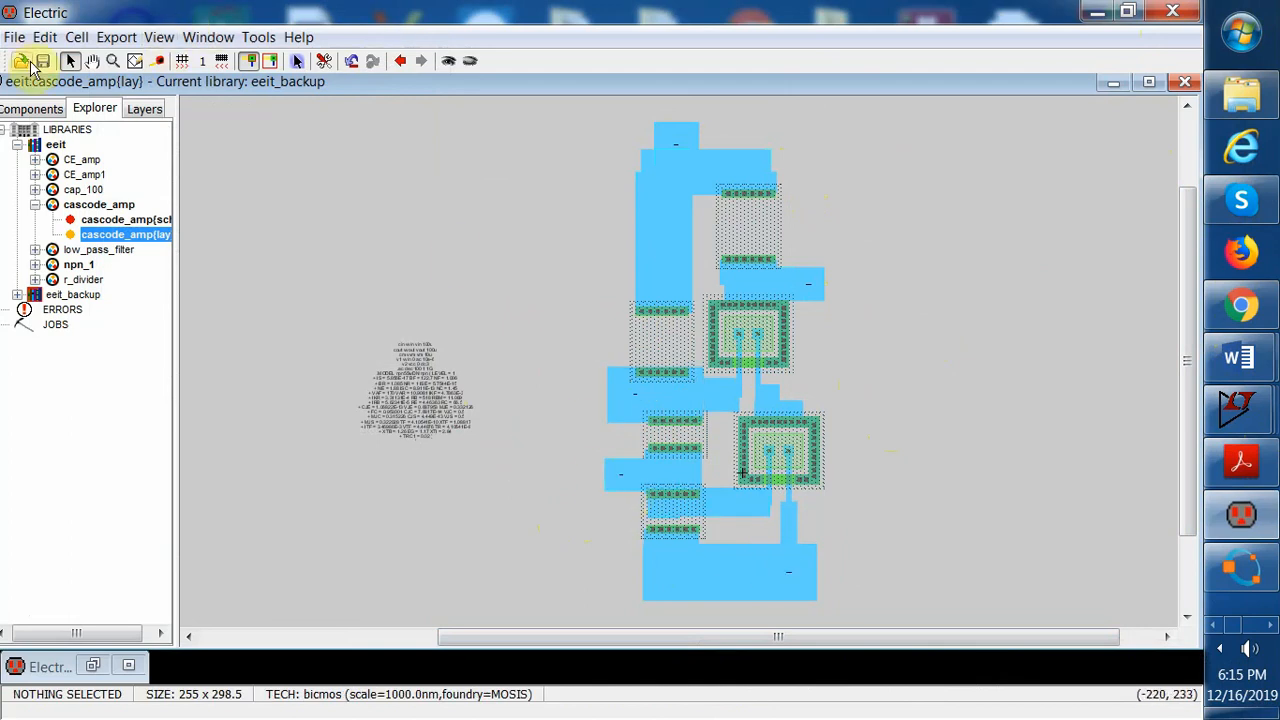
Run a design-rule check on the cascode_amp layout and open its messages
click(258, 37)
mouse_move(305, 110)
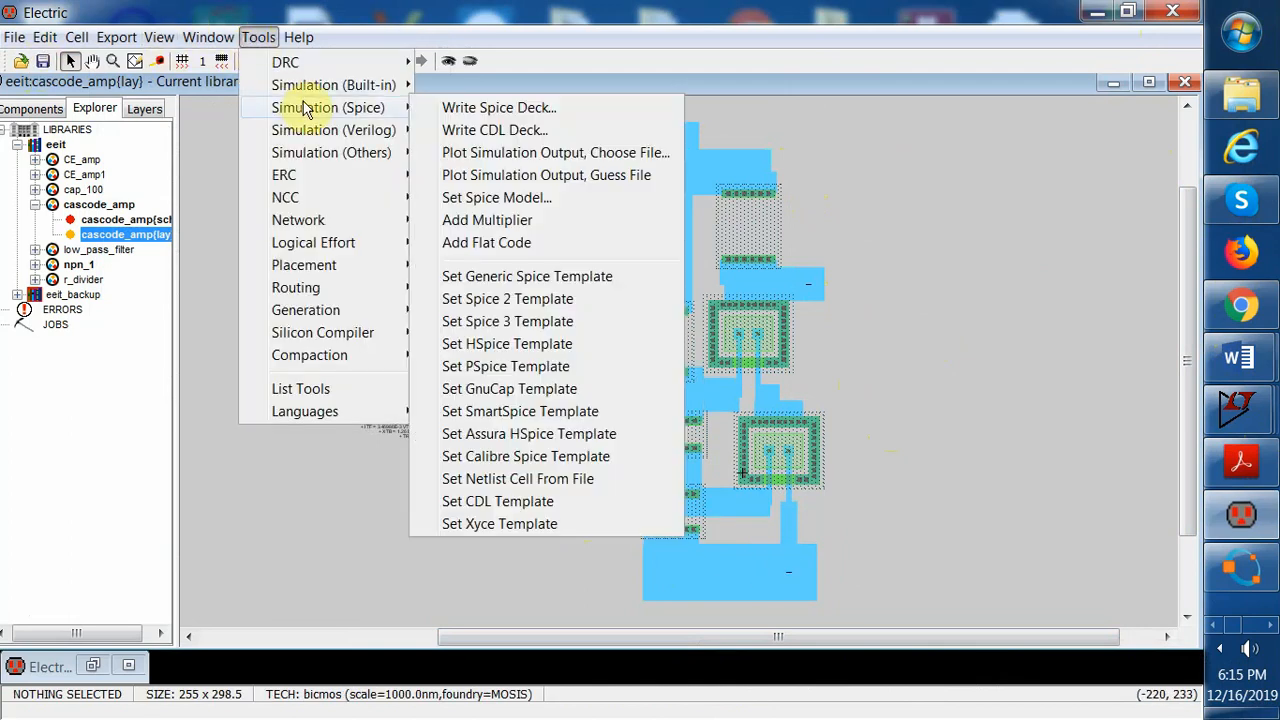
mouse_move(300, 62)
click(448, 62)
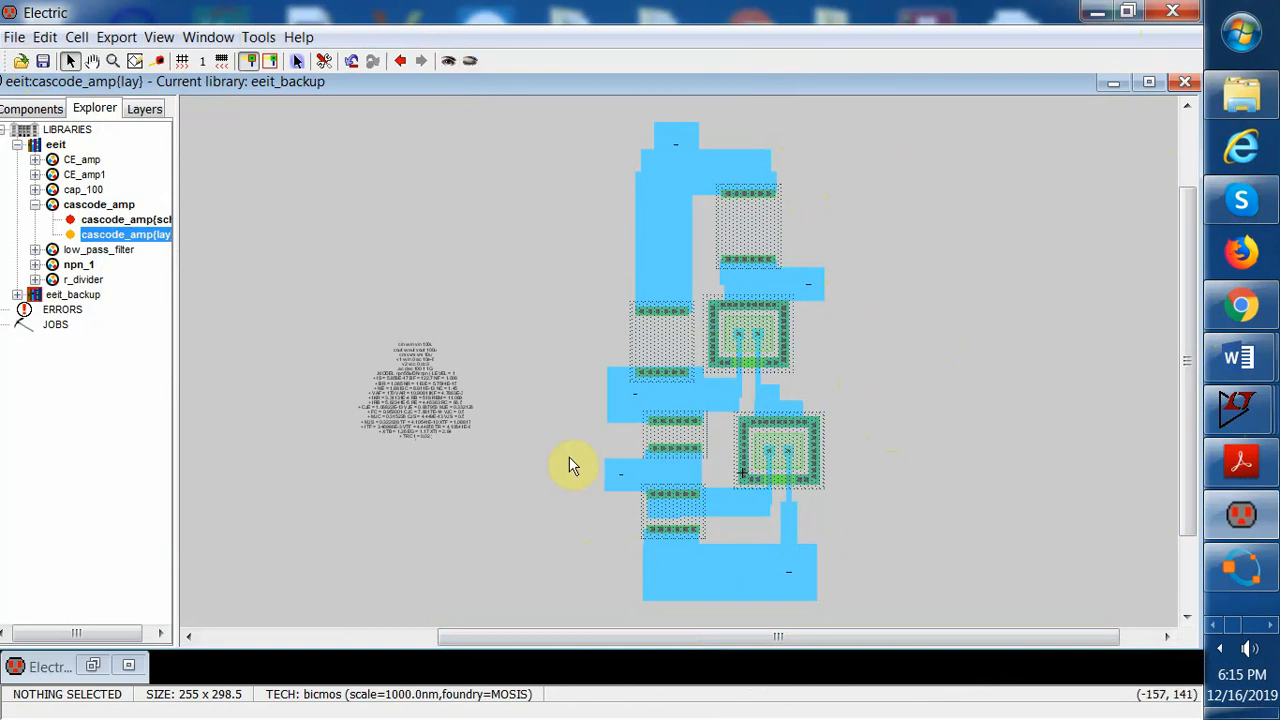
click(94, 666)
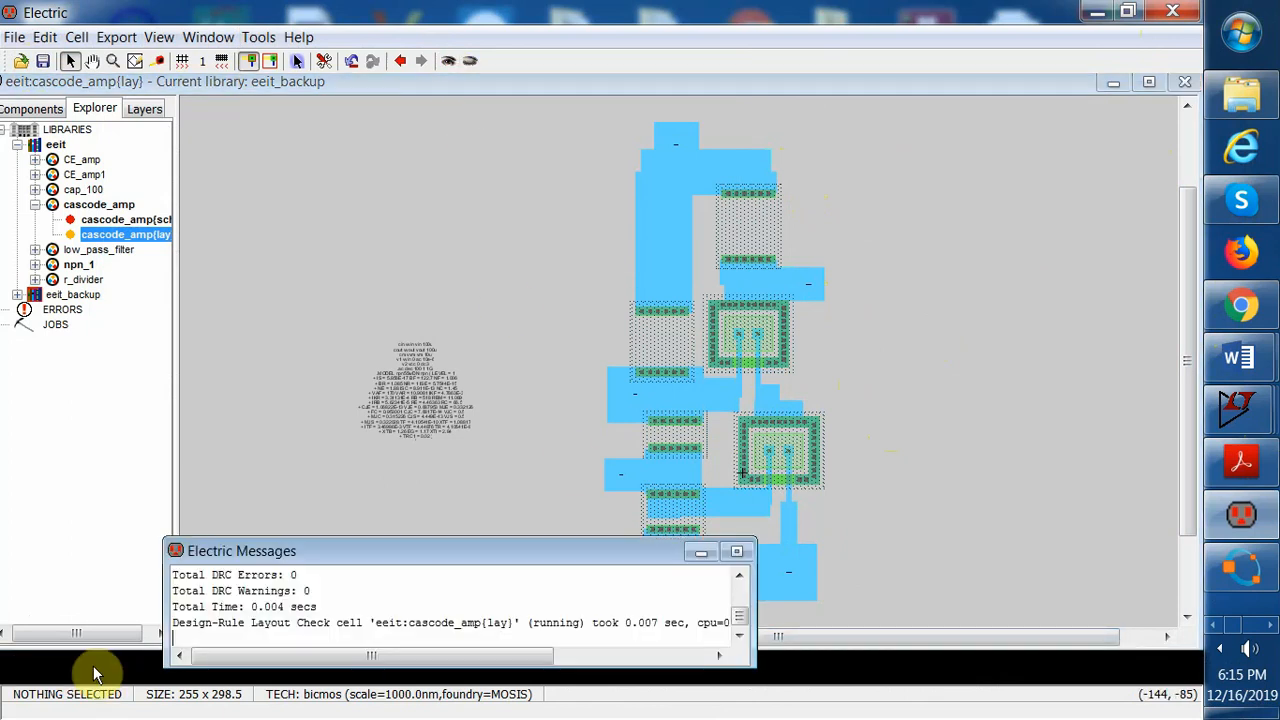
Run NCC comparing the cascode_amp schematic and layout views
mouse_move(307, 200)
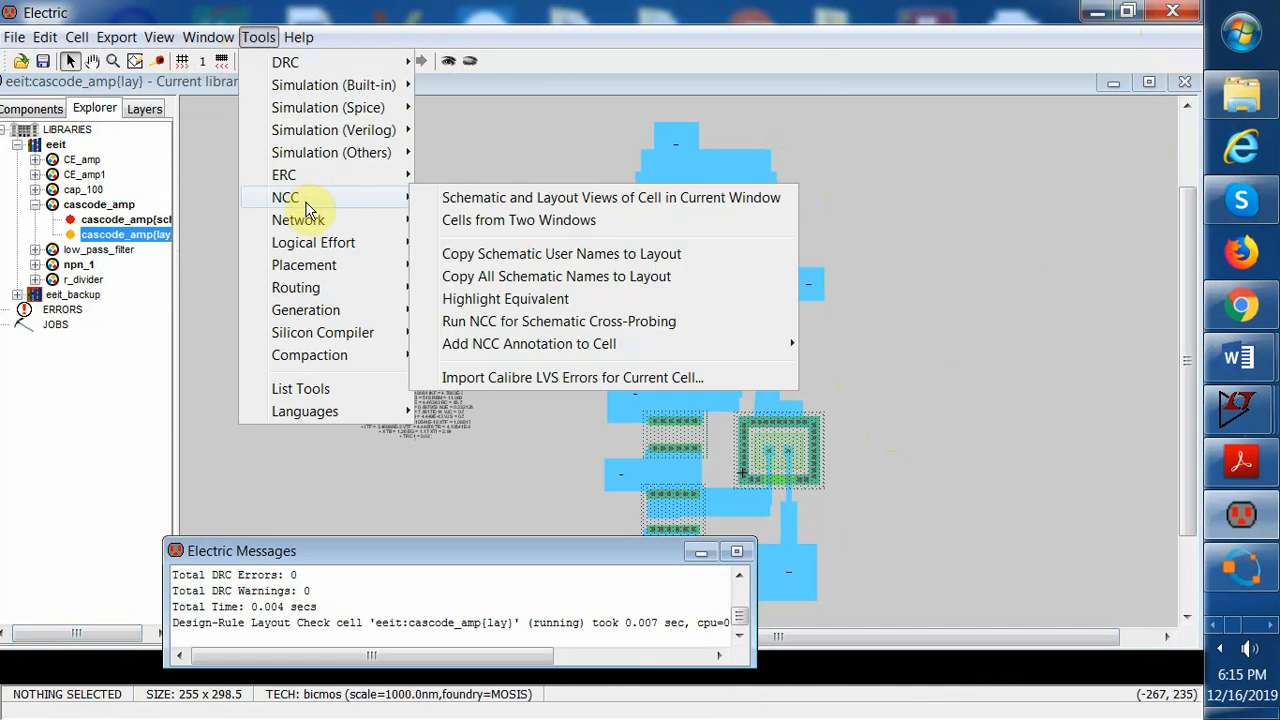
click(486, 197)
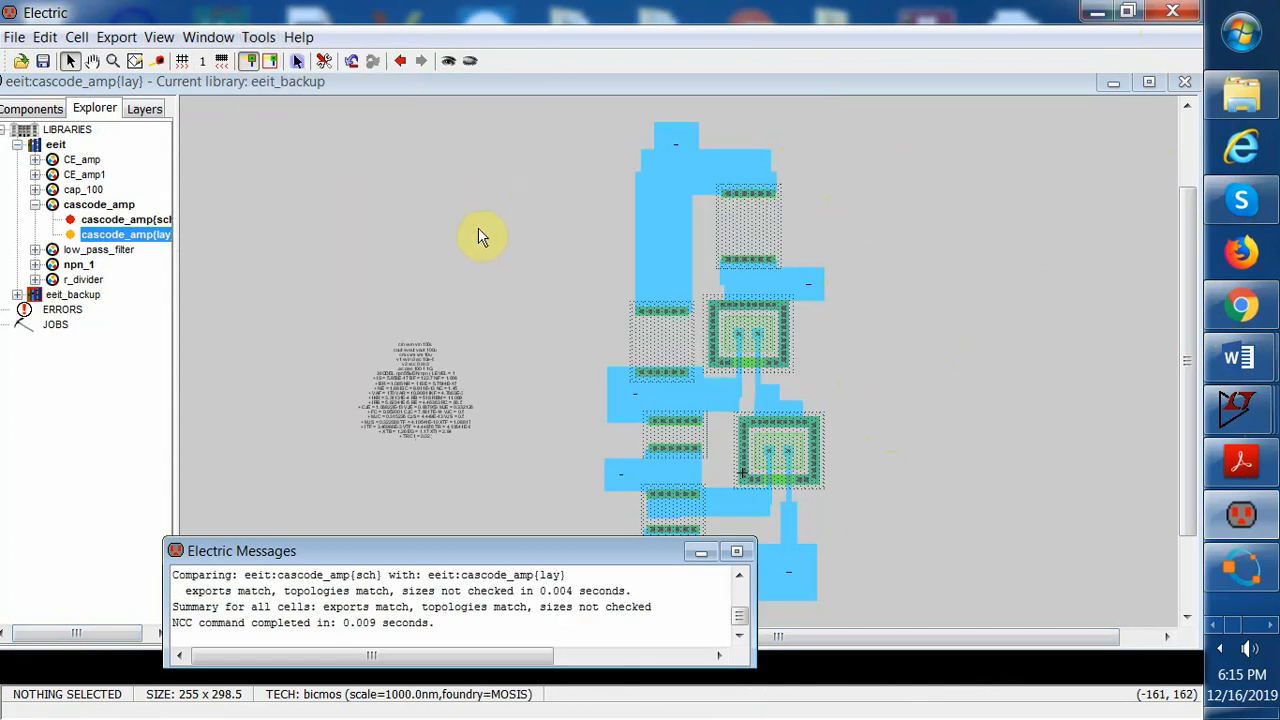
click(972, 418)
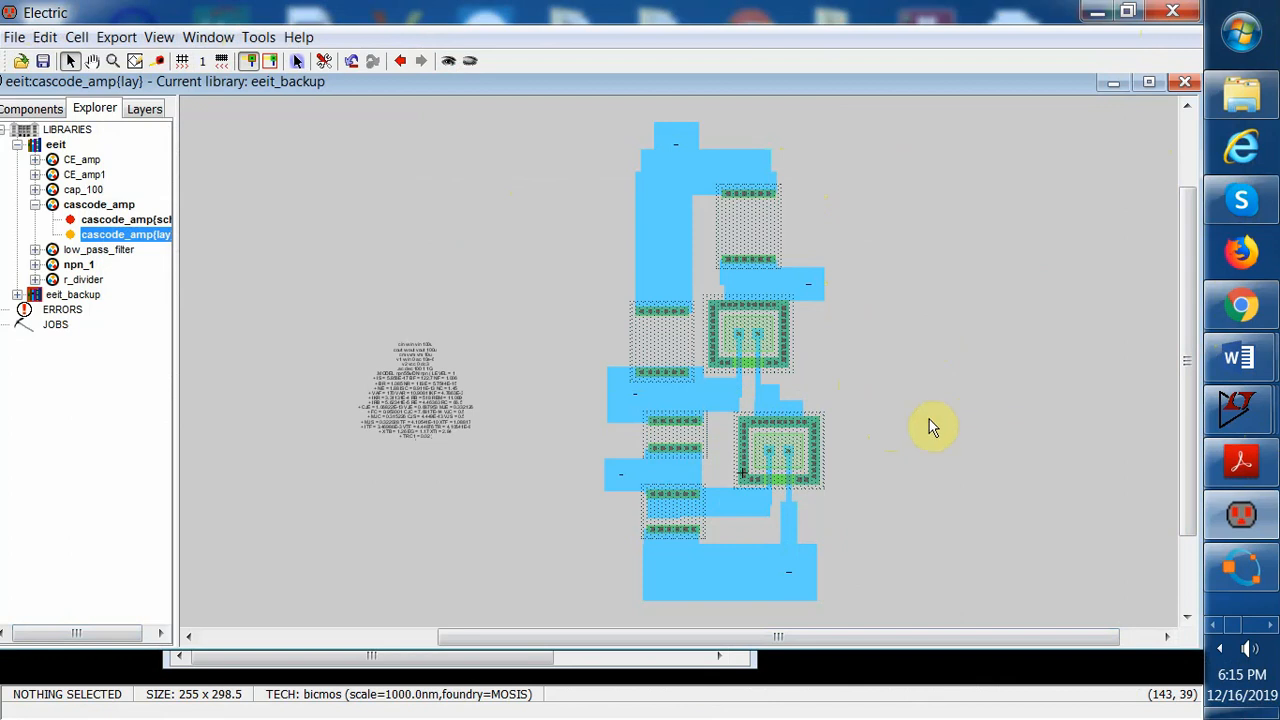
Move the SPICE code text block to the right, closer to the layout
click(388, 397)
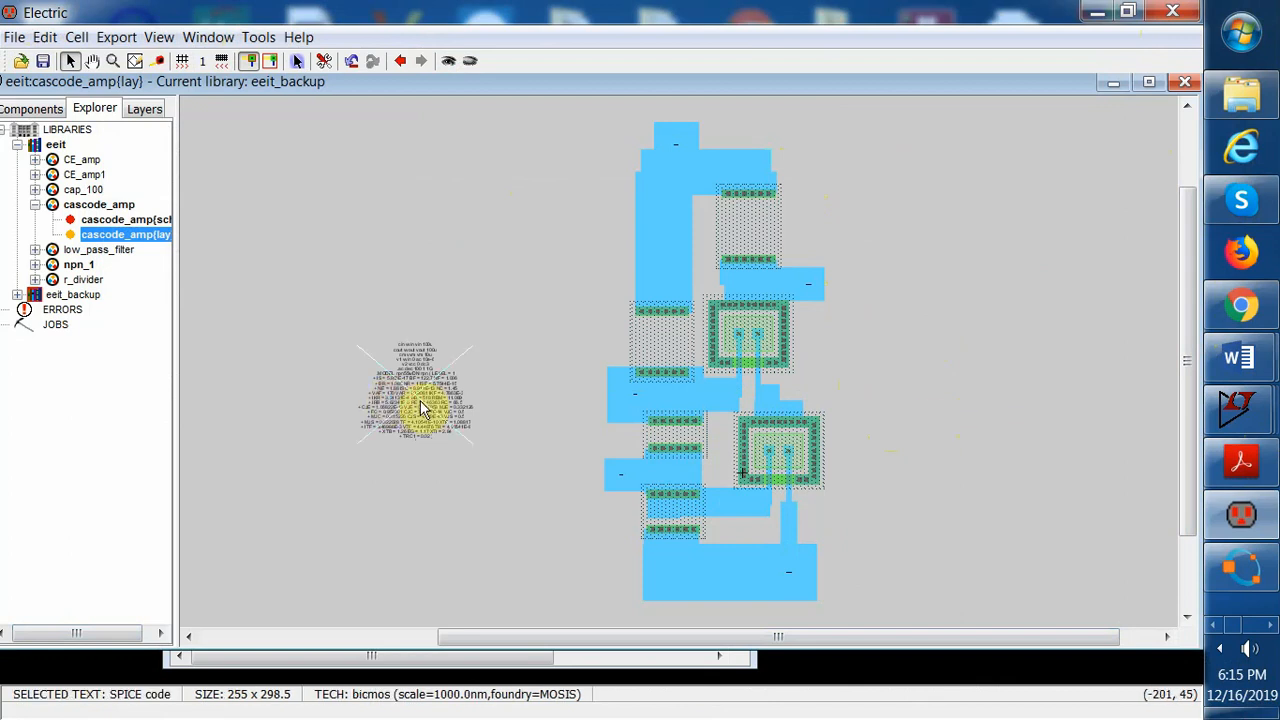
double_click(428, 401)
click(299, 311)
drag(328, 302, 394, 385)
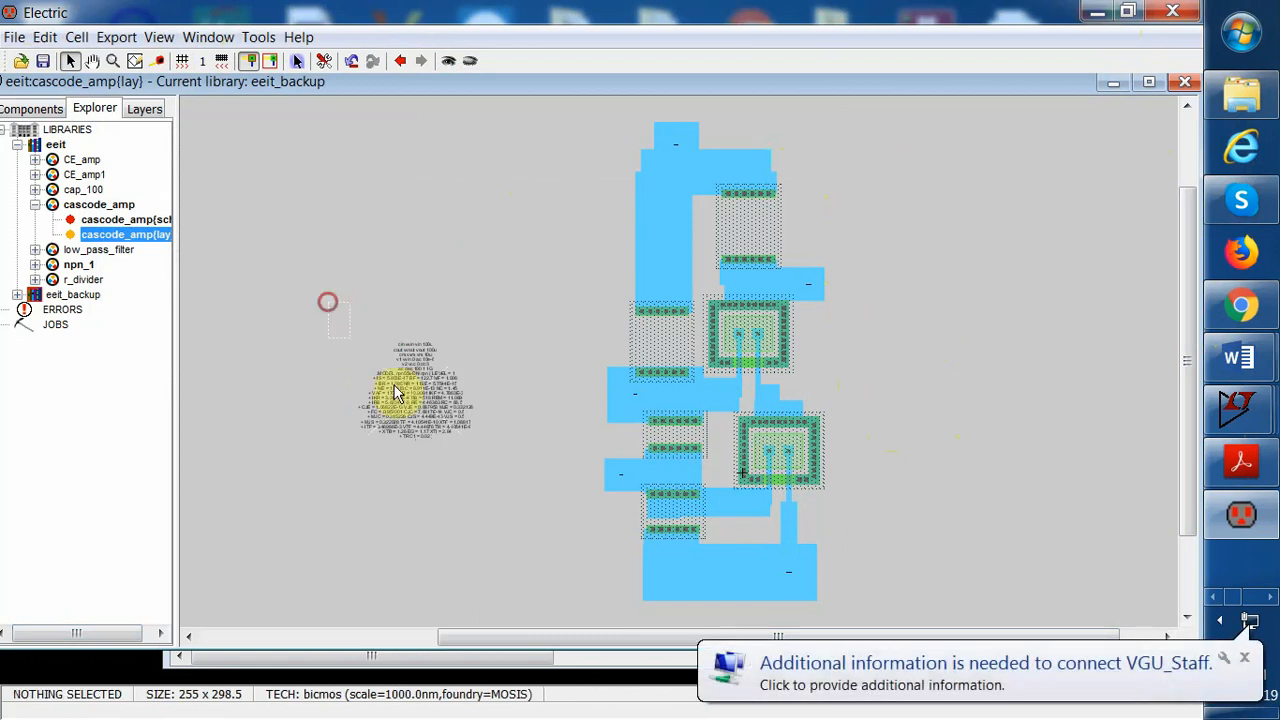
click(396, 395)
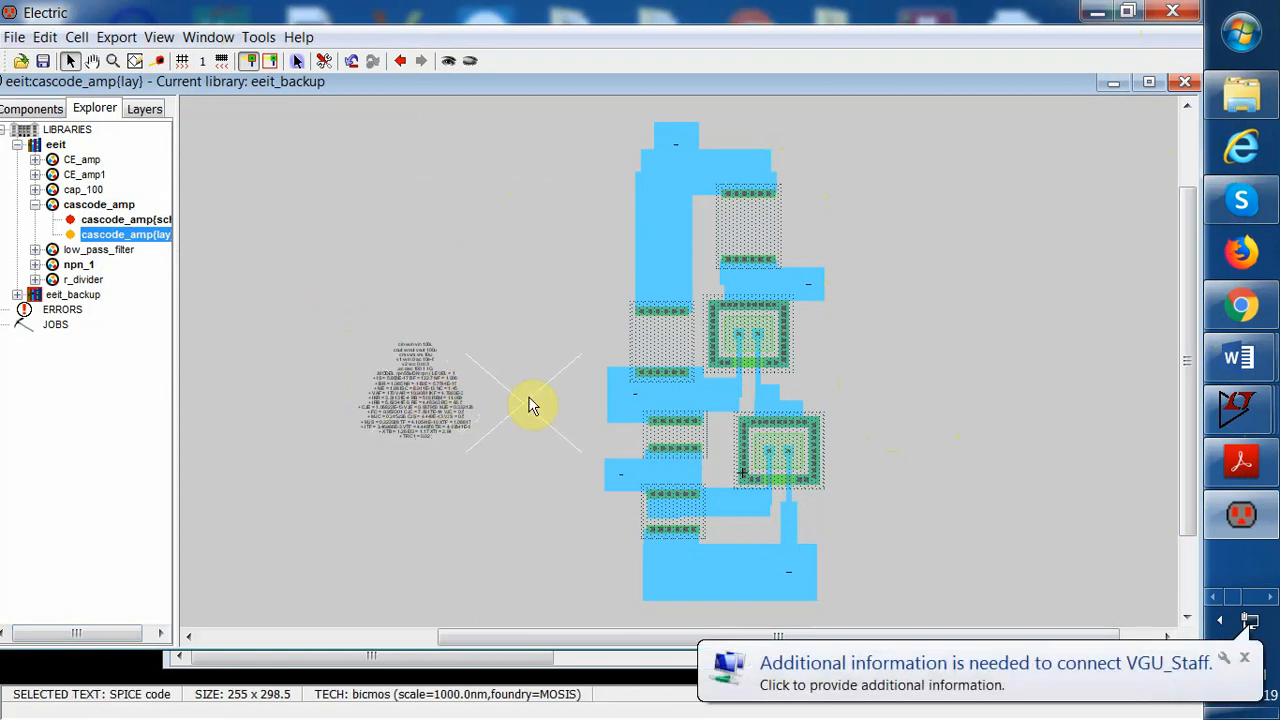
drag(530, 405, 531, 400)
click(1123, 377)
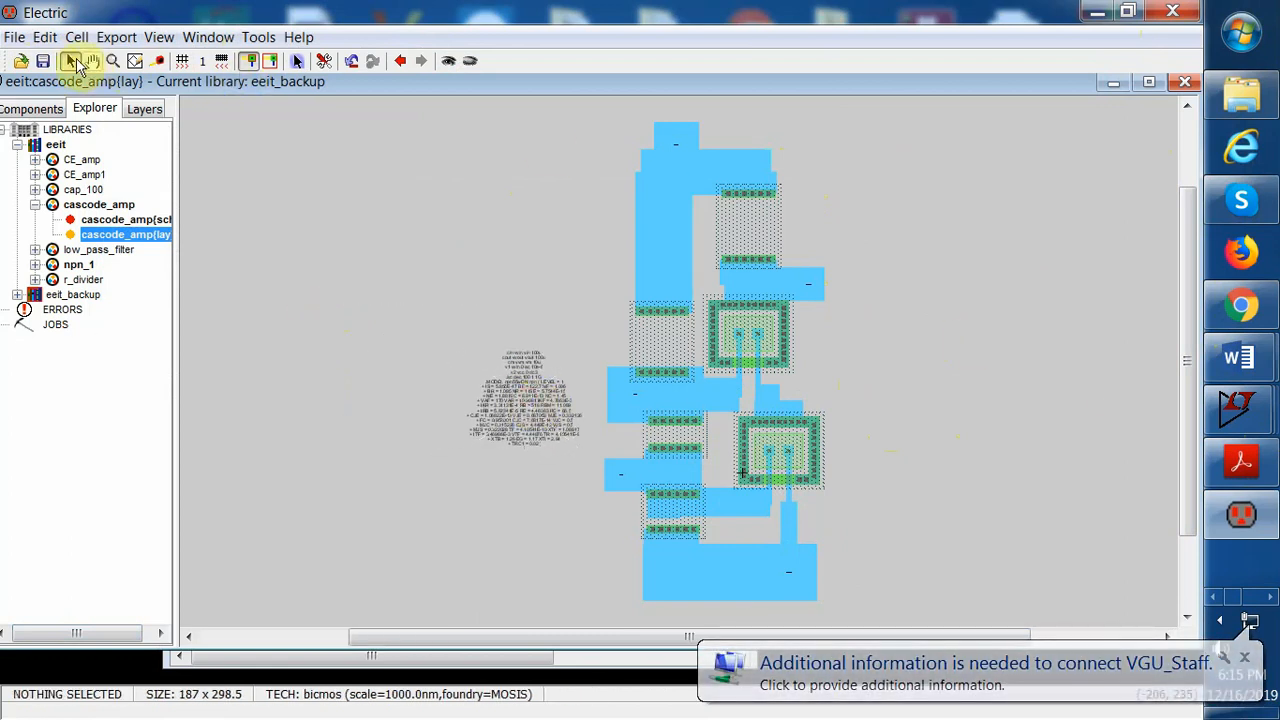
click(158, 37)
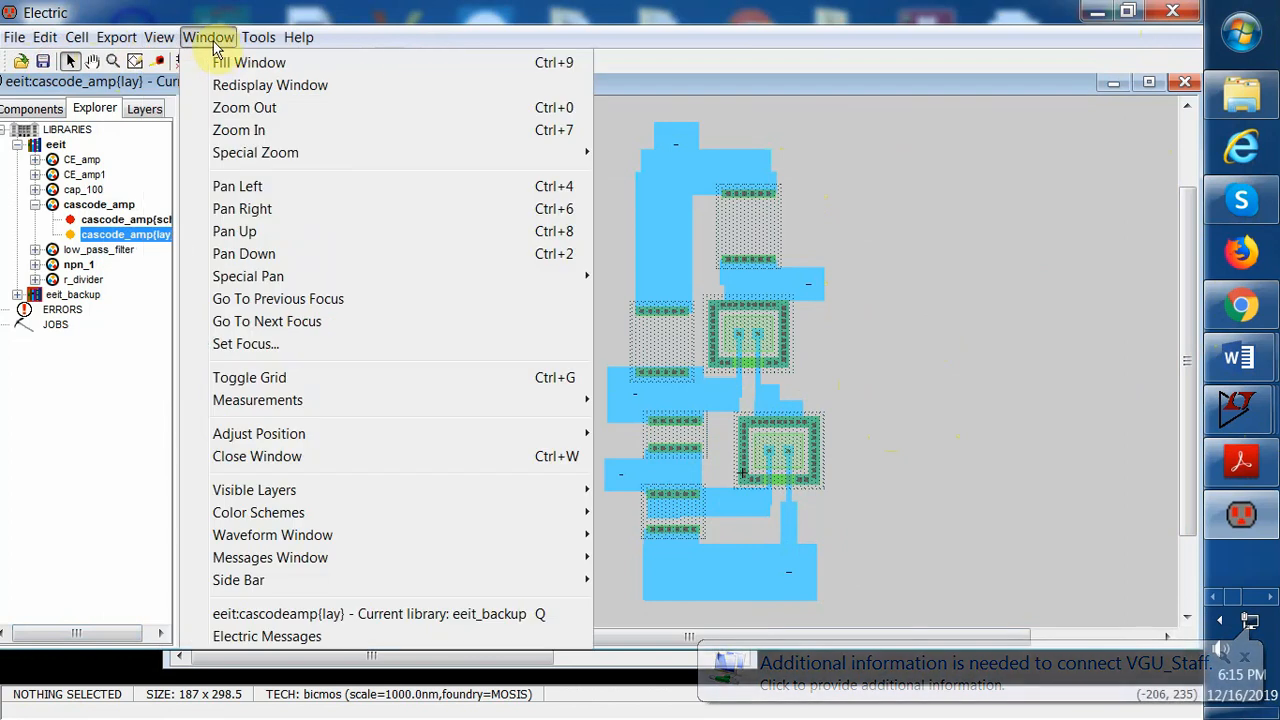
click(223, 60)
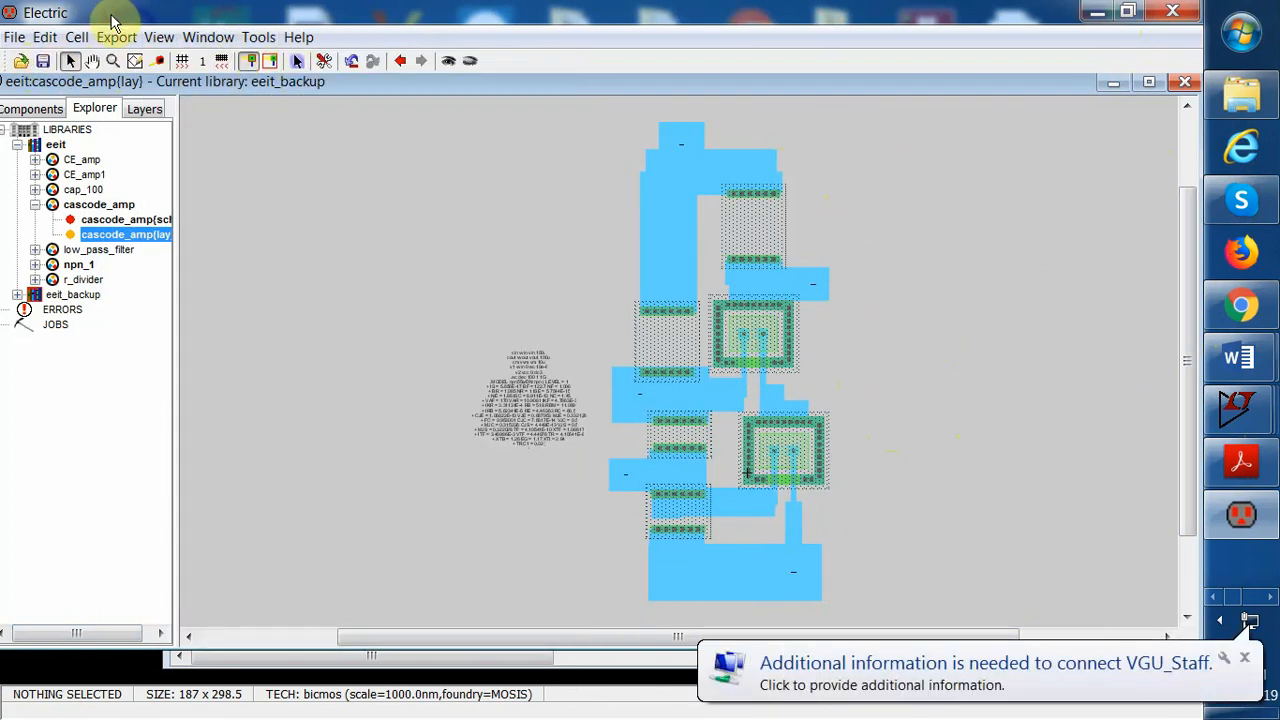
click(1097, 12)
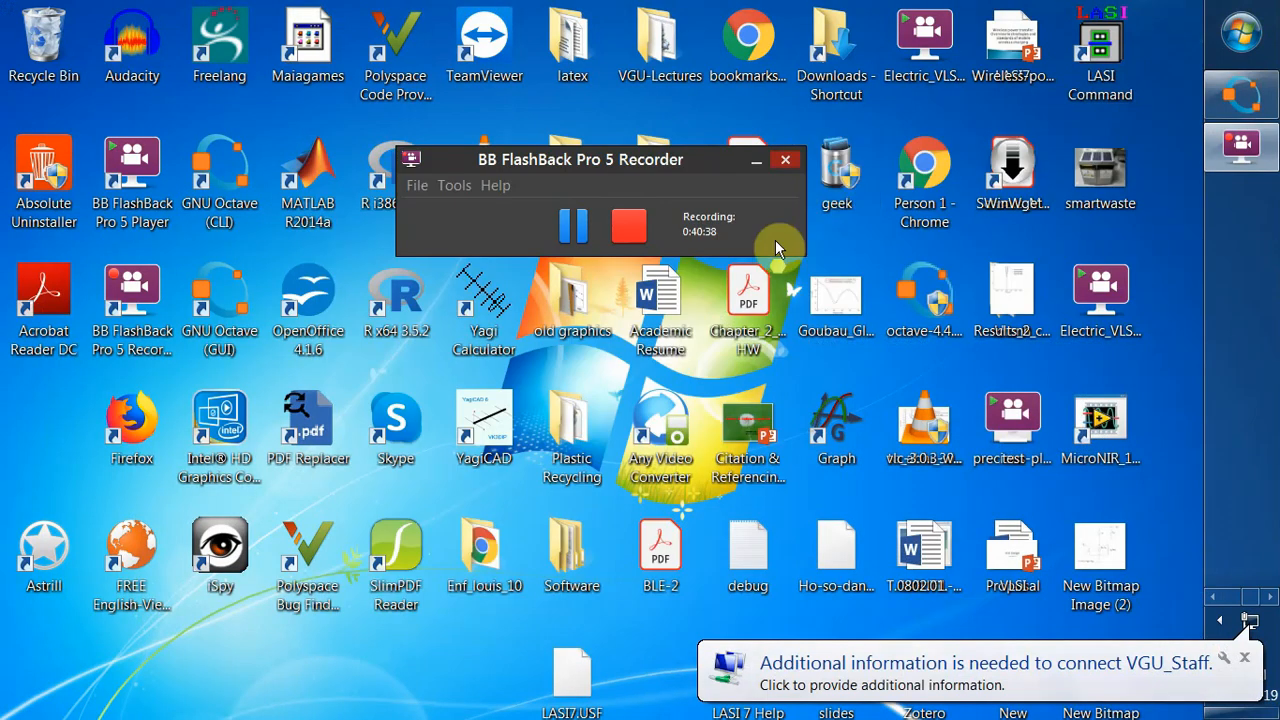